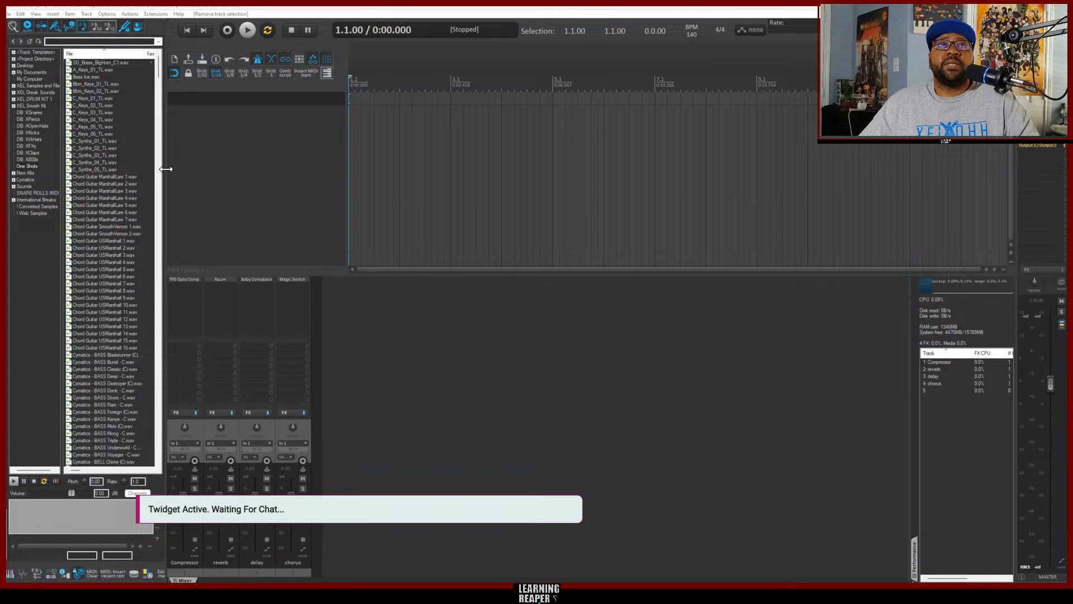
# Insert a new track with the Keyzone Classic virtual instrument and close the plugin window
pyautogui.rightClick(286, 154)
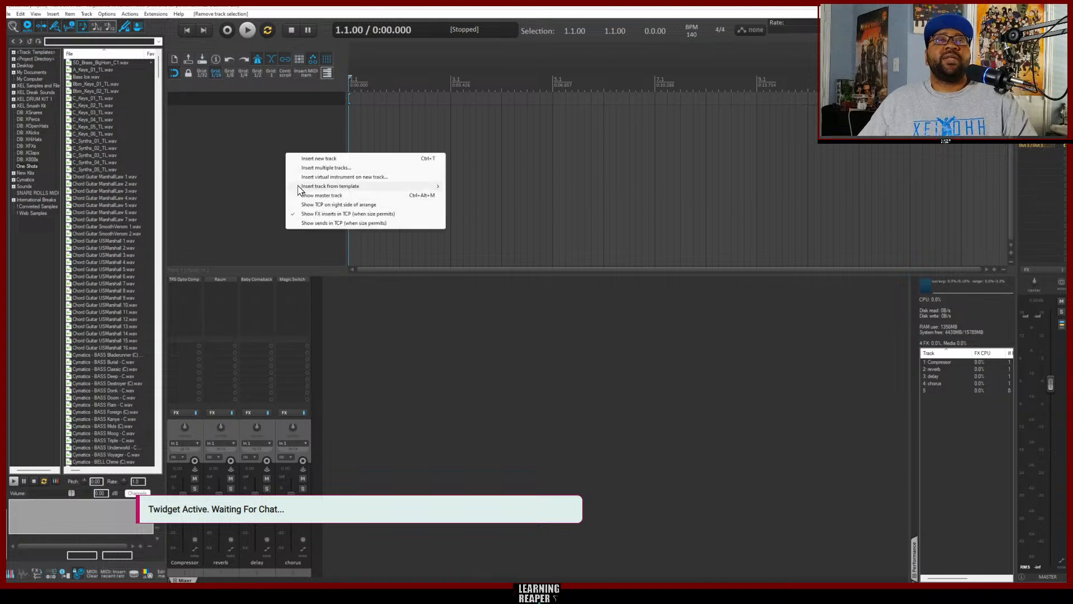
pyautogui.click(274, 123)
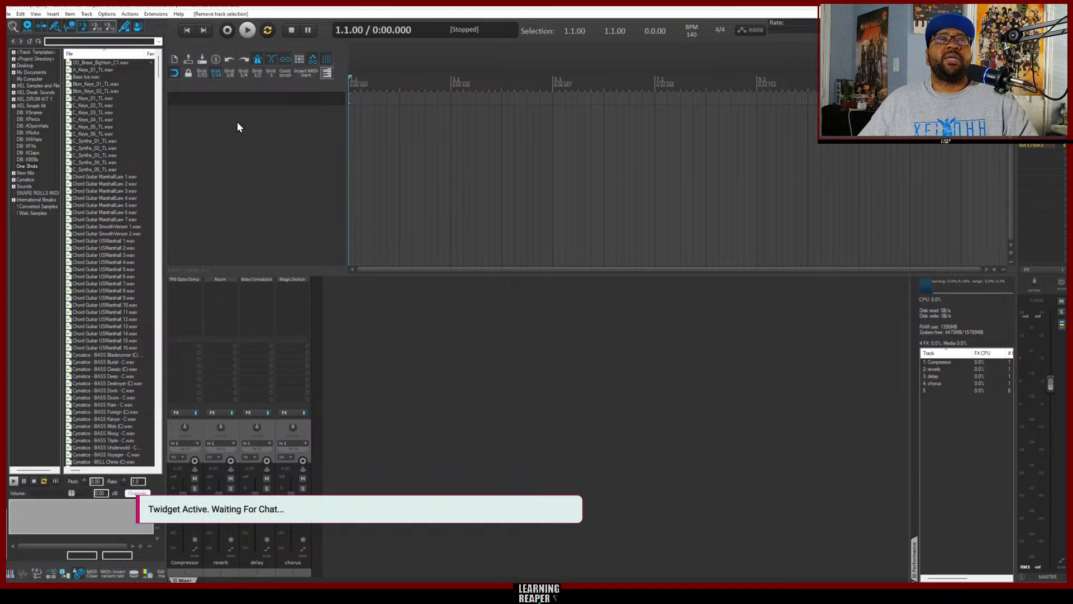
pyautogui.click(327, 75)
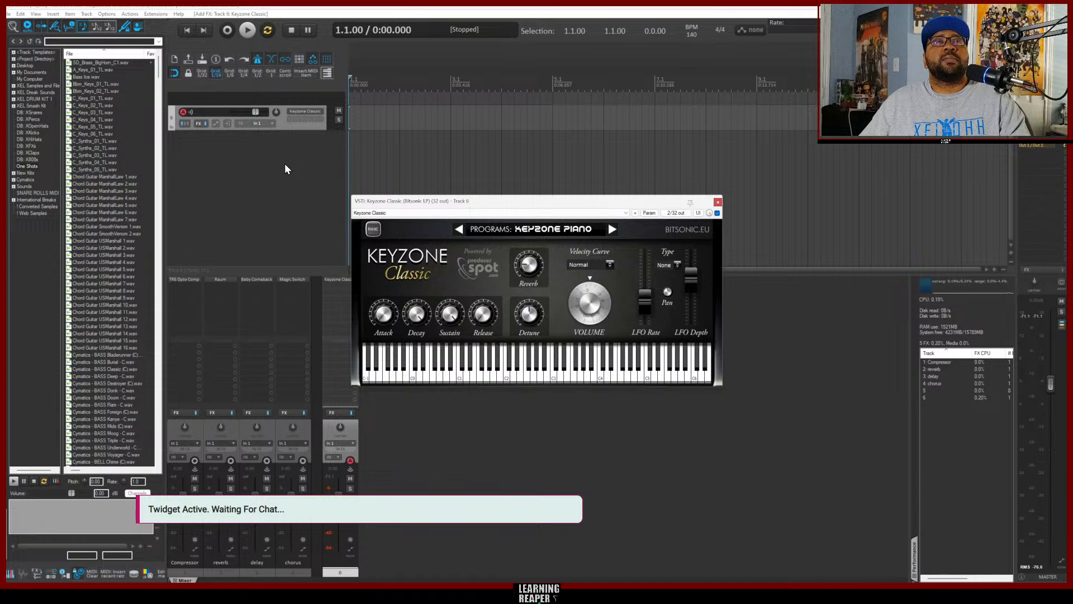
pyautogui.click(718, 202)
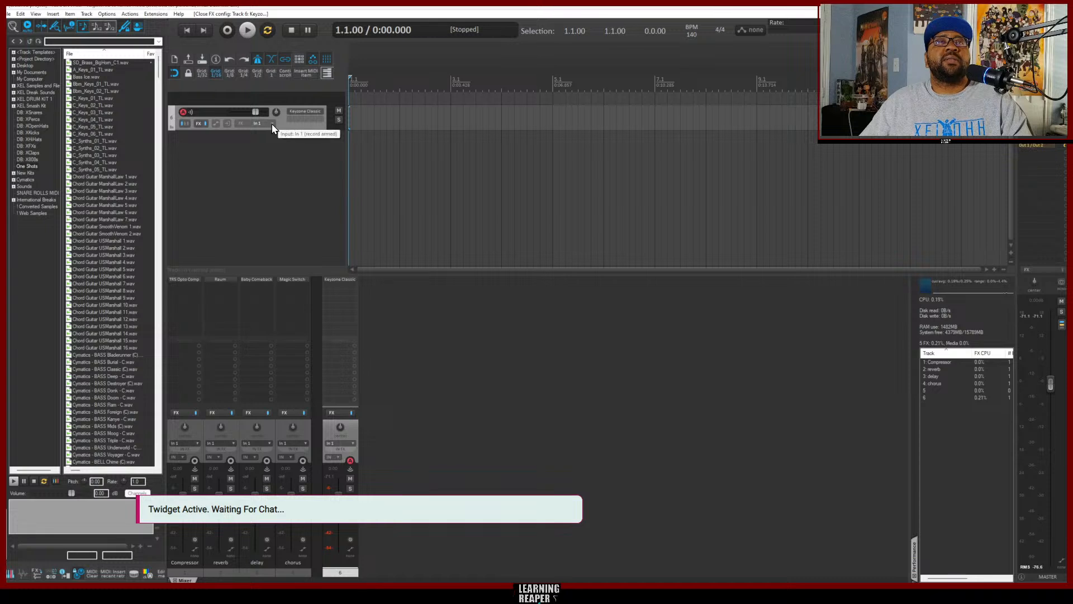
# Add a second Keyzone Classic track, close its plugin window, and delete that track again
pyautogui.click(327, 74)
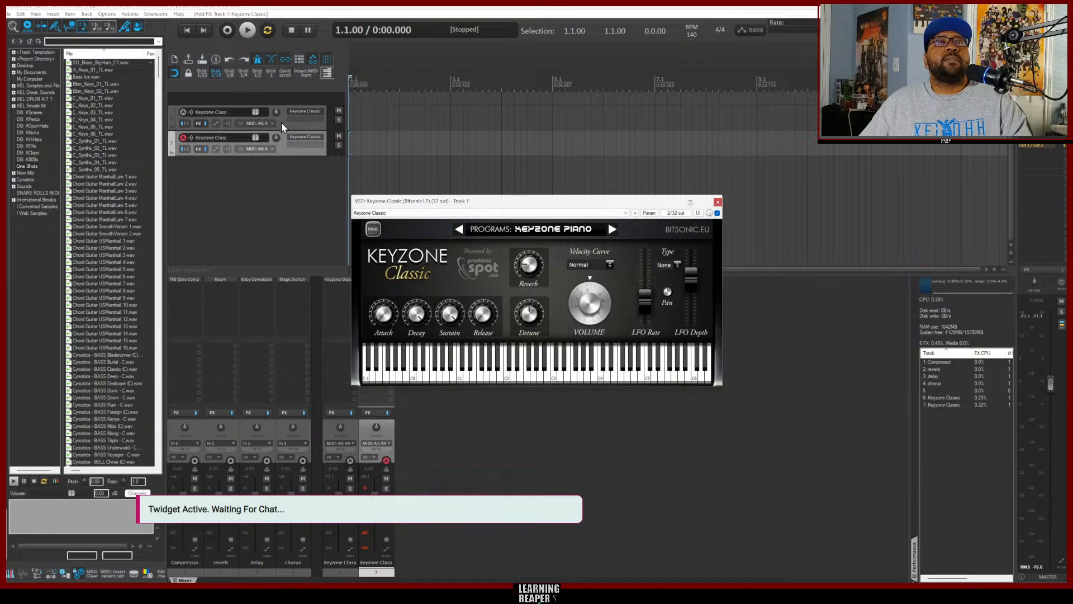
pyautogui.click(718, 203)
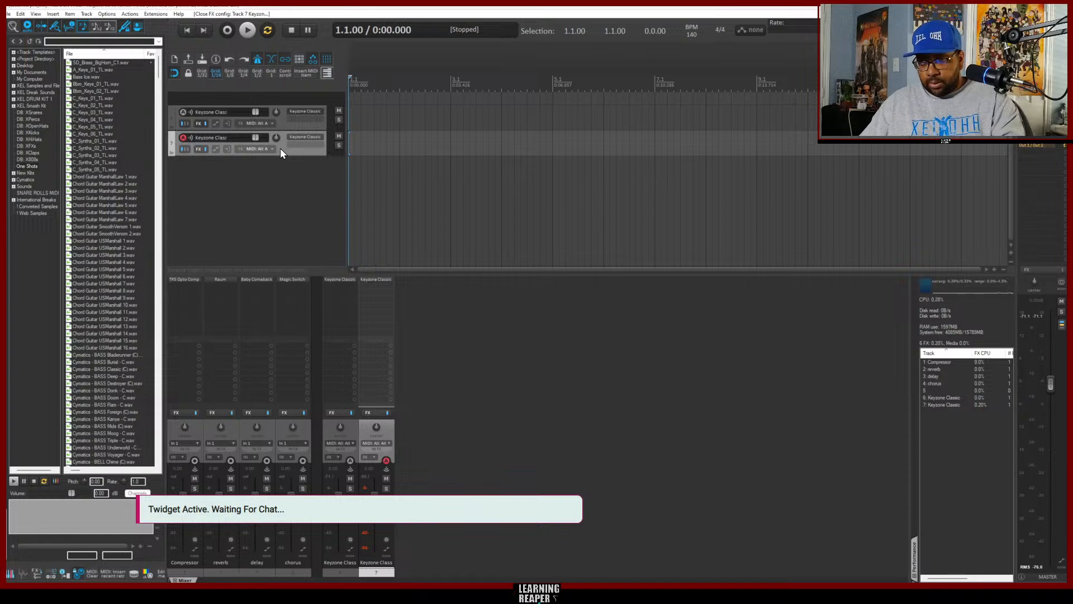
pyautogui.press('Delete')
pyautogui.click(520, 318)
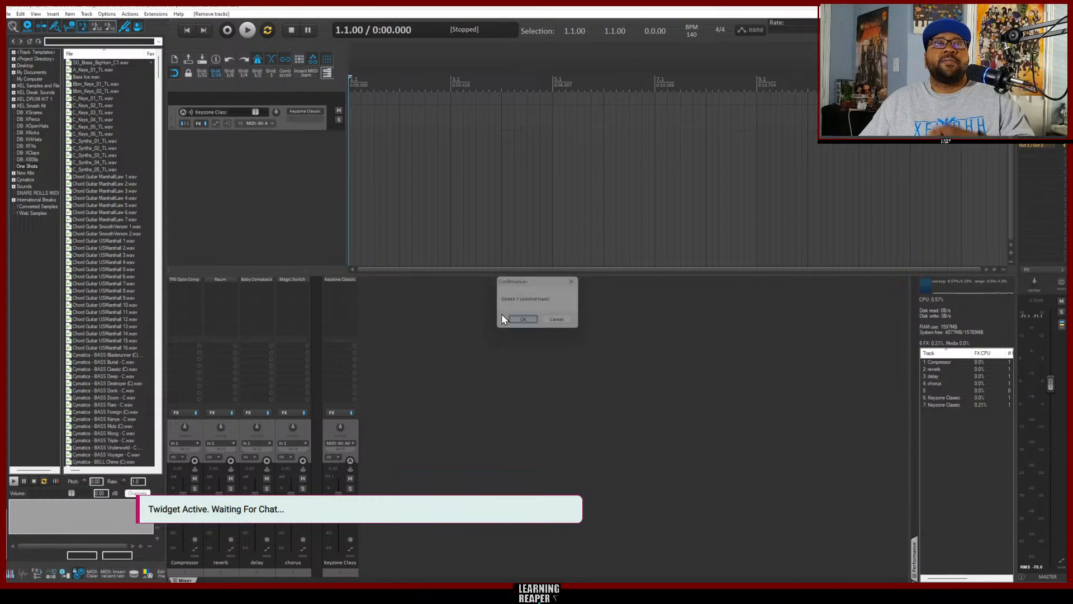
# Add the Ripchord plugin to the input FX chain of the Keyzone Classic track
pyautogui.click(280, 123)
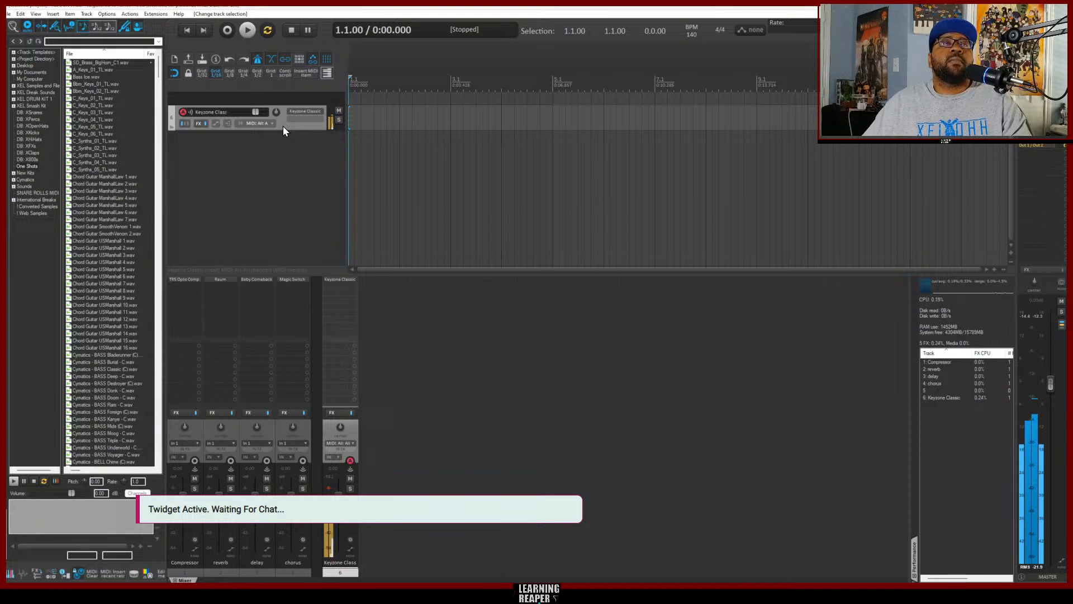
pyautogui.click(240, 122)
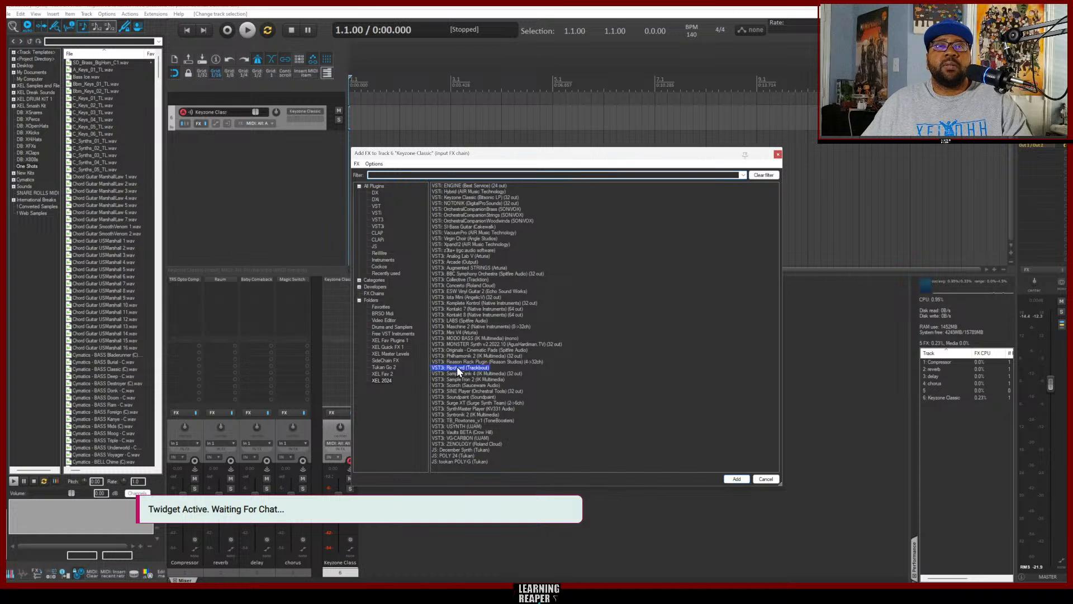
pyautogui.click(737, 479)
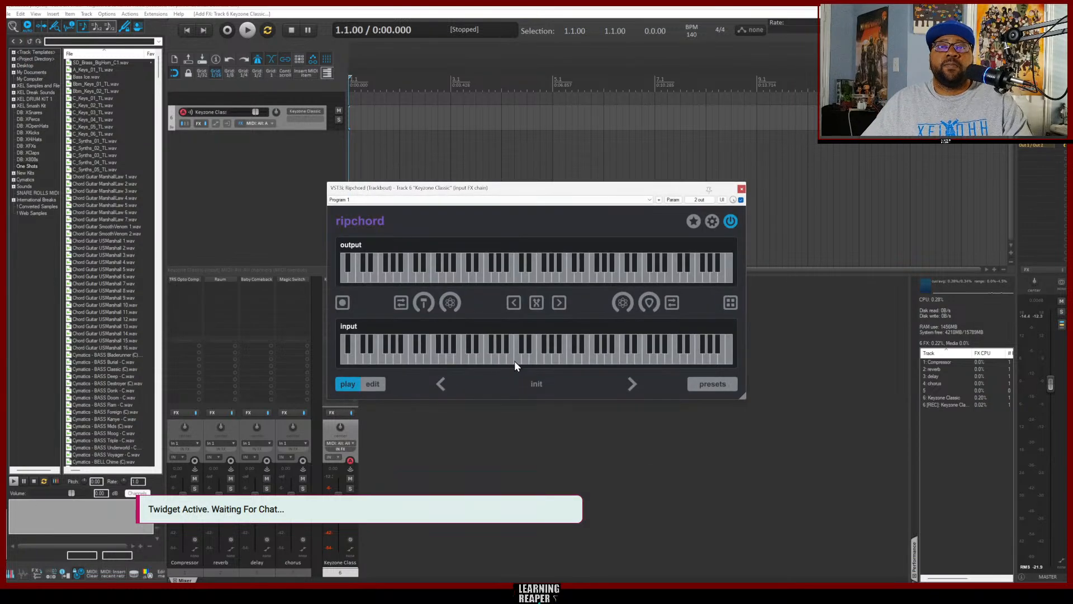
# Load the Jamiroquasi 06 preset in Ripchord, try its input keys, and close the plugin window
pyautogui.click(727, 385)
pyautogui.scroll(-5, 525, 319)
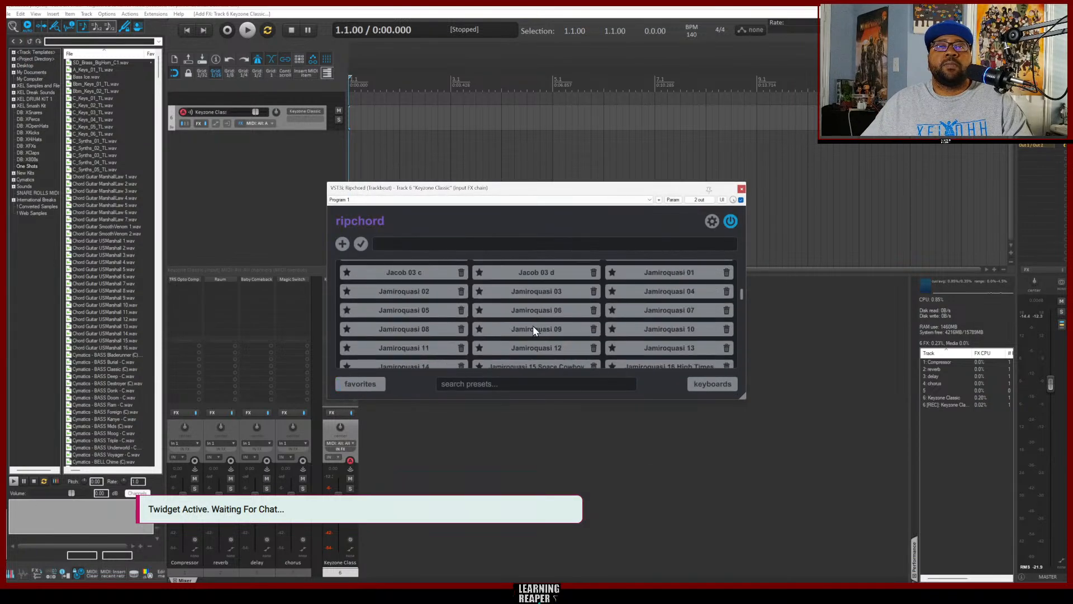
pyautogui.click(525, 311)
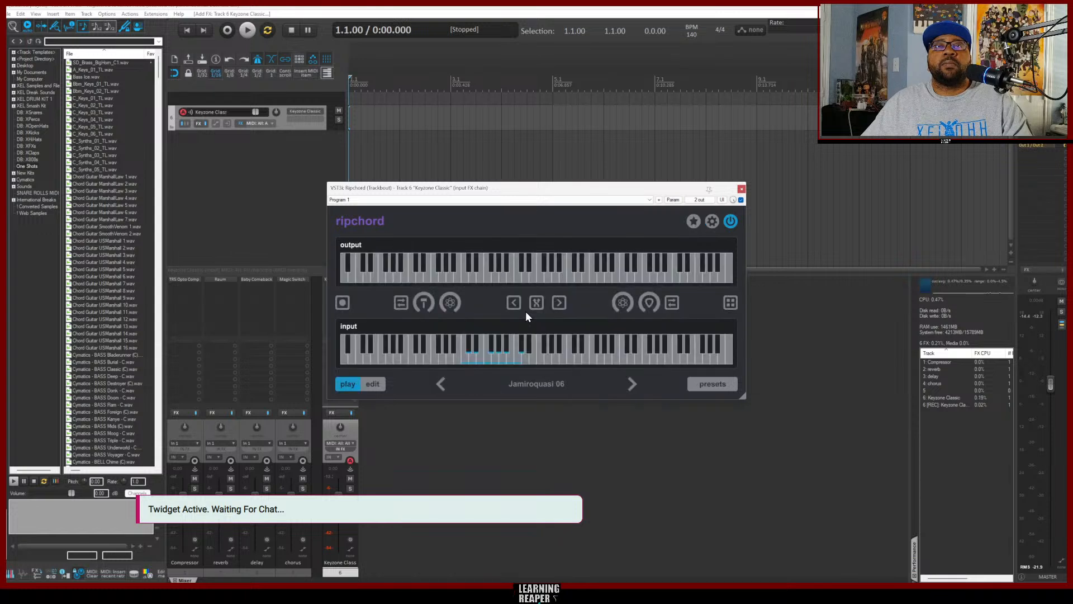
pyautogui.click(510, 357)
pyautogui.click(509, 357)
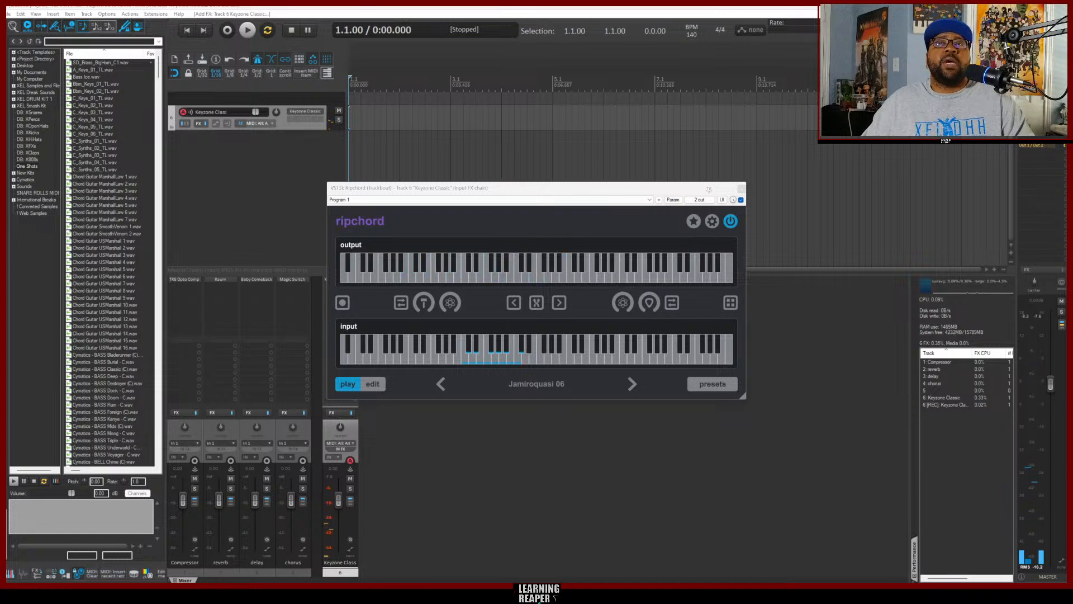
pyautogui.click(742, 190)
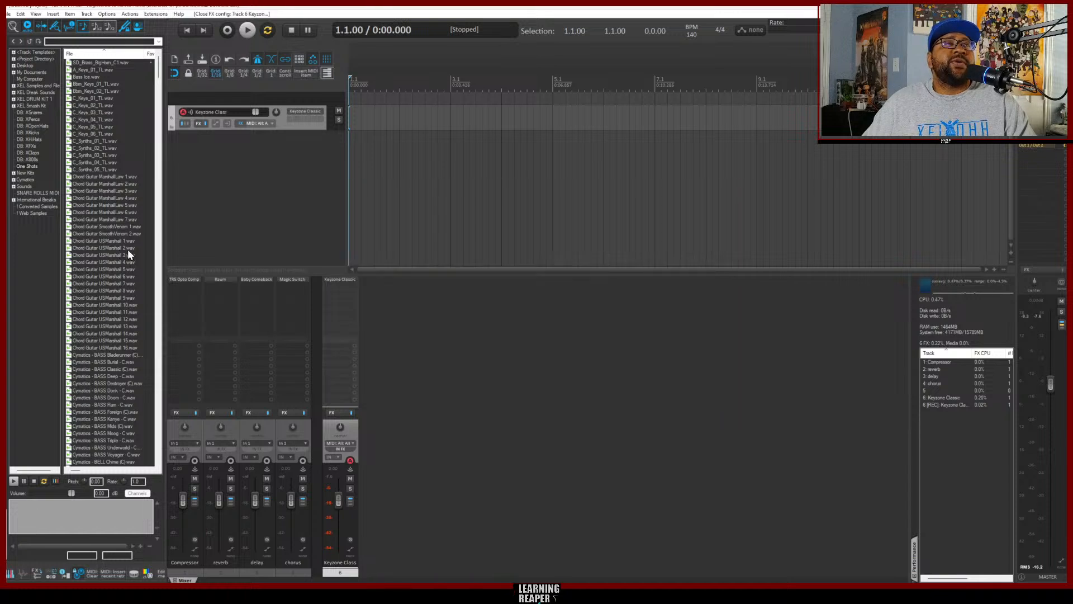
# Search the New Kits folder in the media explorer for "drum loop"
pyautogui.click(26, 172)
pyautogui.click(82, 40)
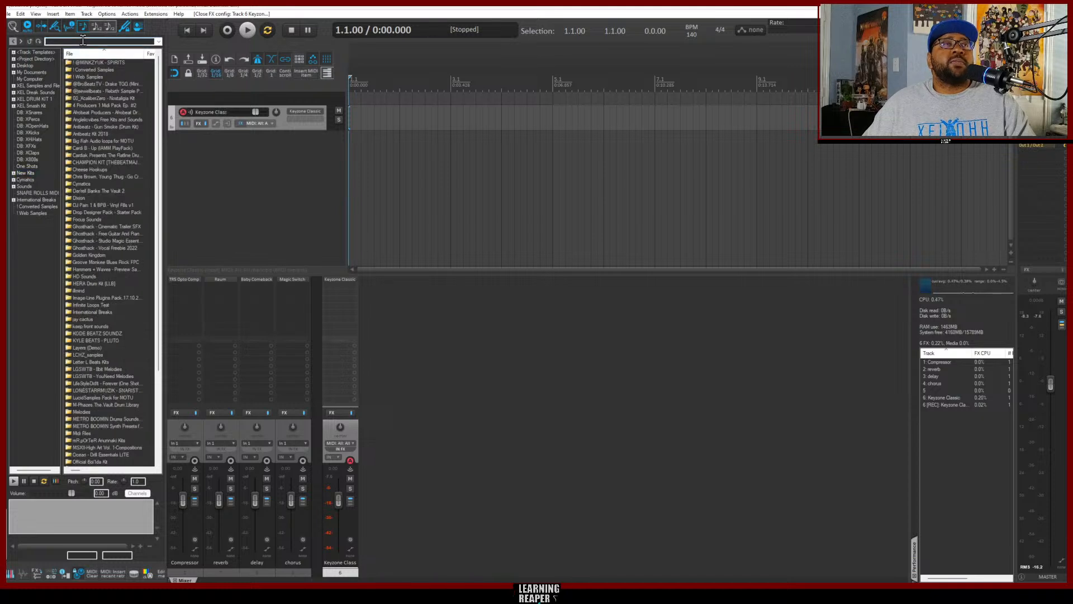
pyautogui.write('drum')
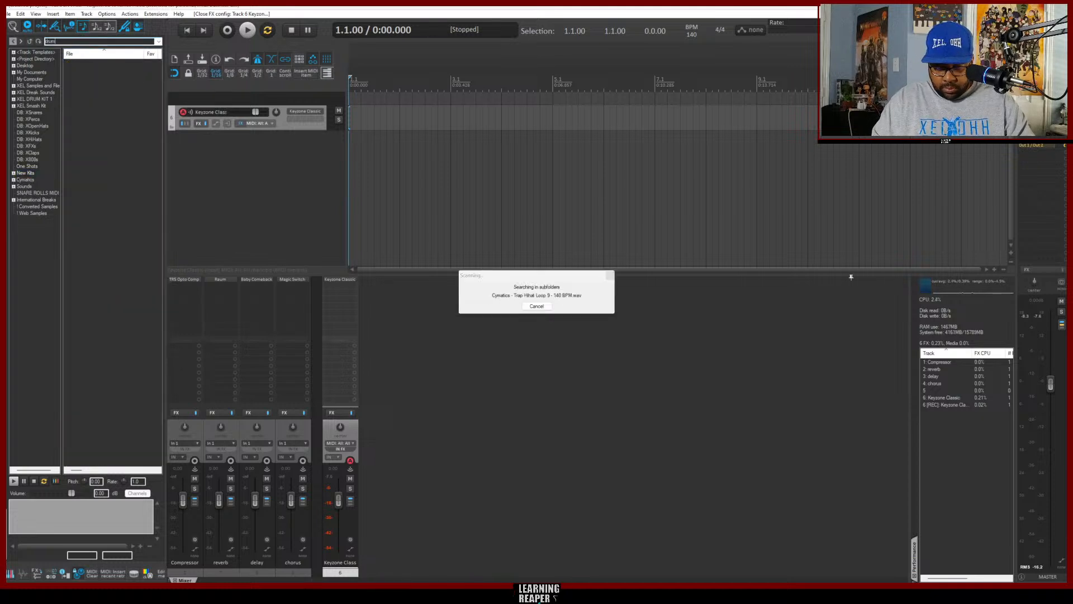
pyautogui.write(' loop')
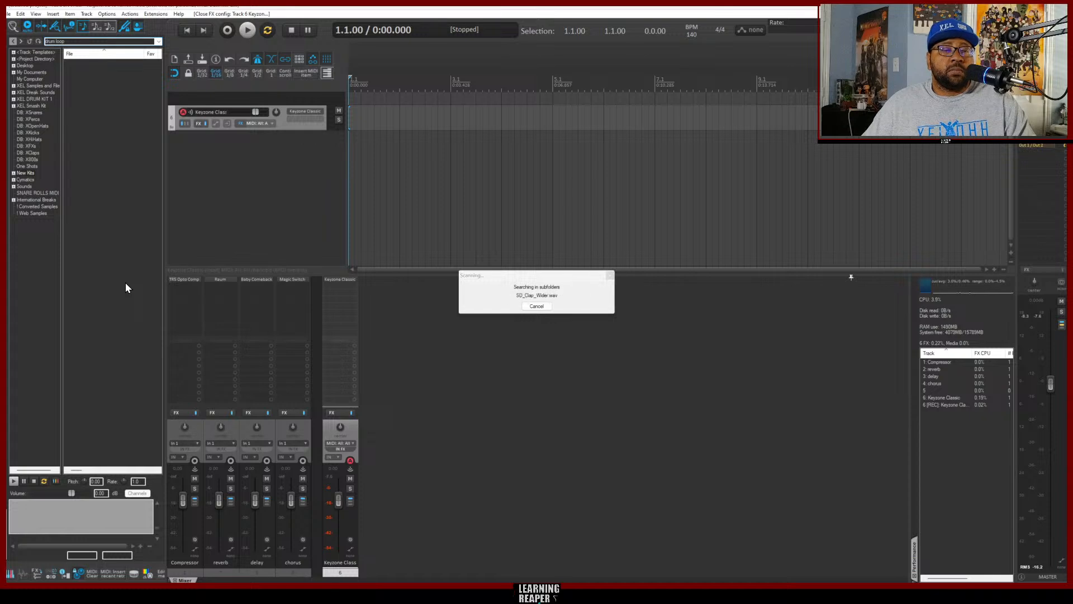
# Browse the found loops and preview several, including a Cymatics Lofi Full Drum Loop and drum loop 3 84 bpm.wav
pyautogui.scroll(-15, 115, 291)
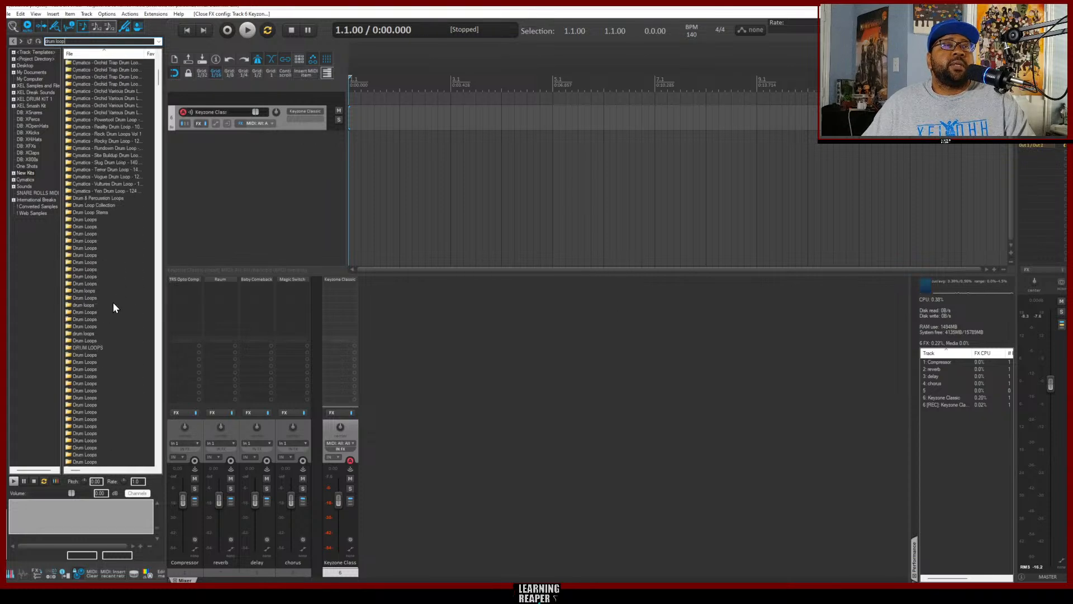
pyautogui.scroll(-15, 114, 302)
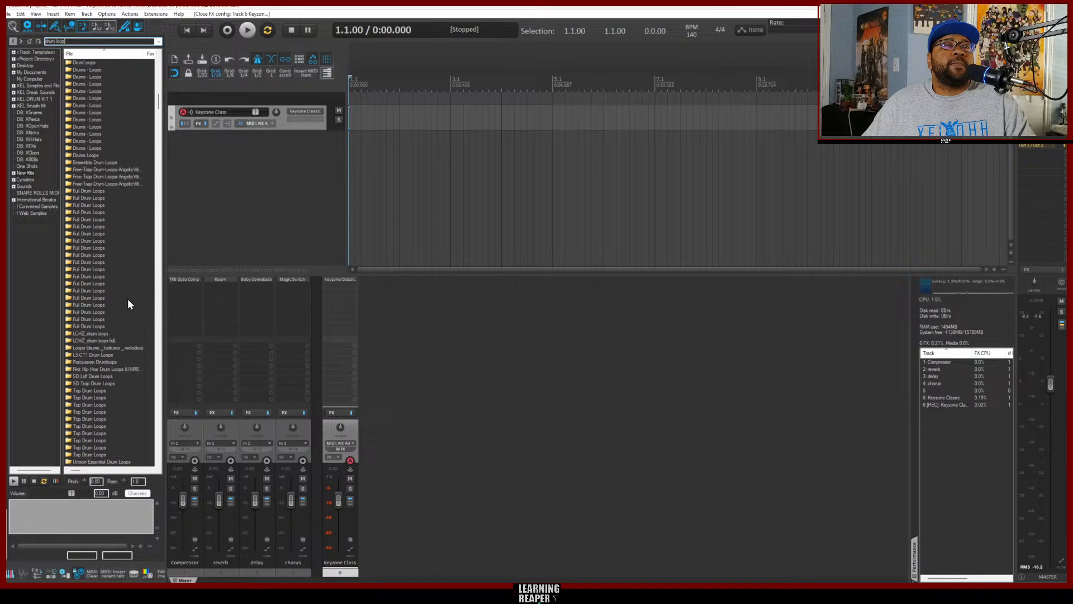
pyautogui.scroll(-10, 127, 304)
pyautogui.click(107, 360)
pyautogui.scroll(-6, 109, 310)
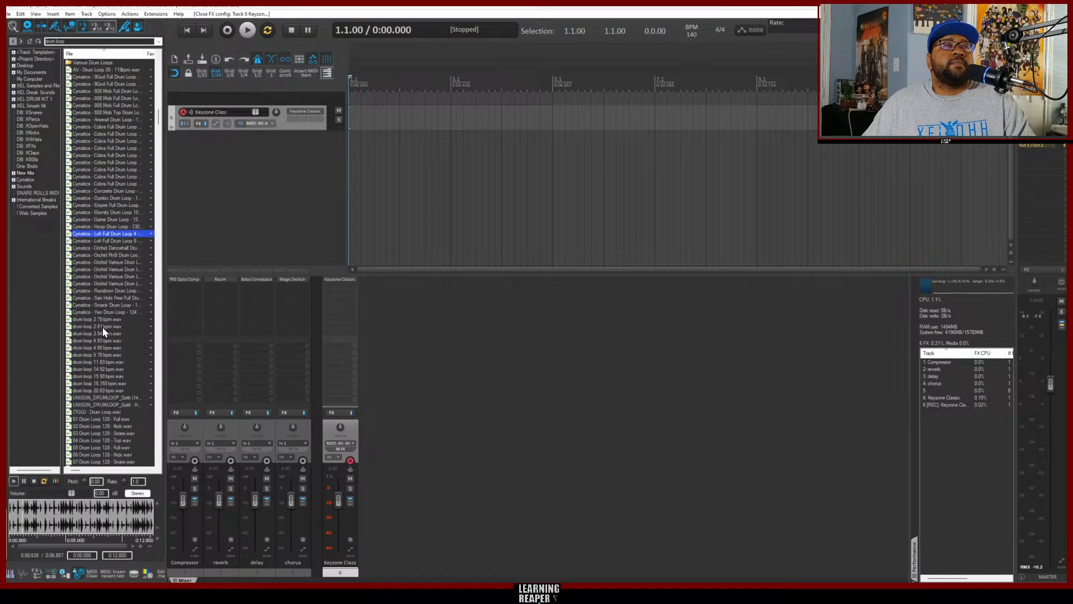
pyautogui.click(102, 297)
pyautogui.scroll(-3, 106, 317)
pyautogui.click(106, 283)
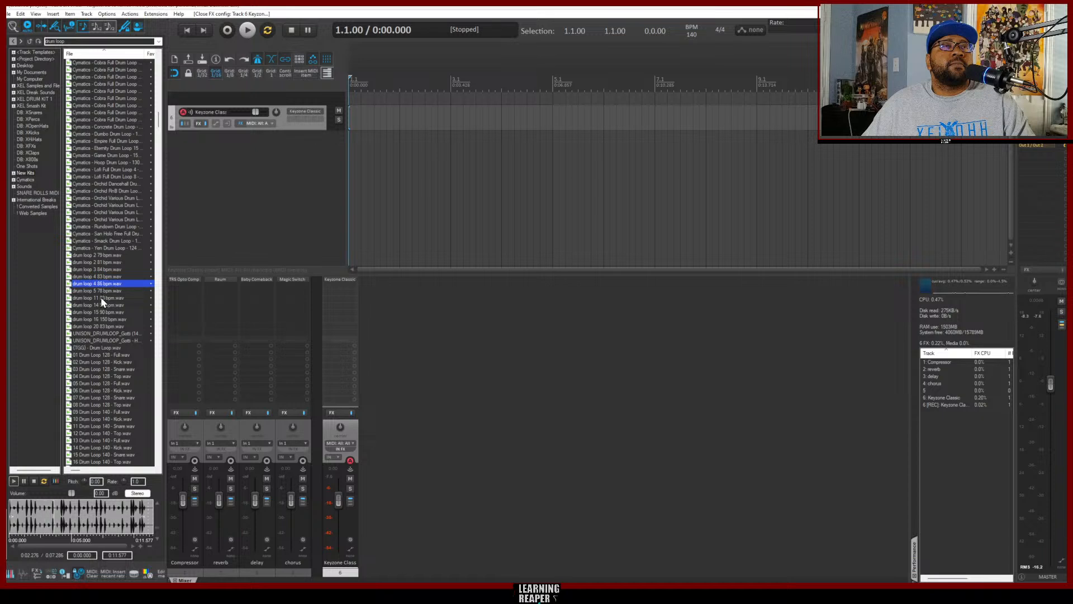
pyautogui.click(109, 269)
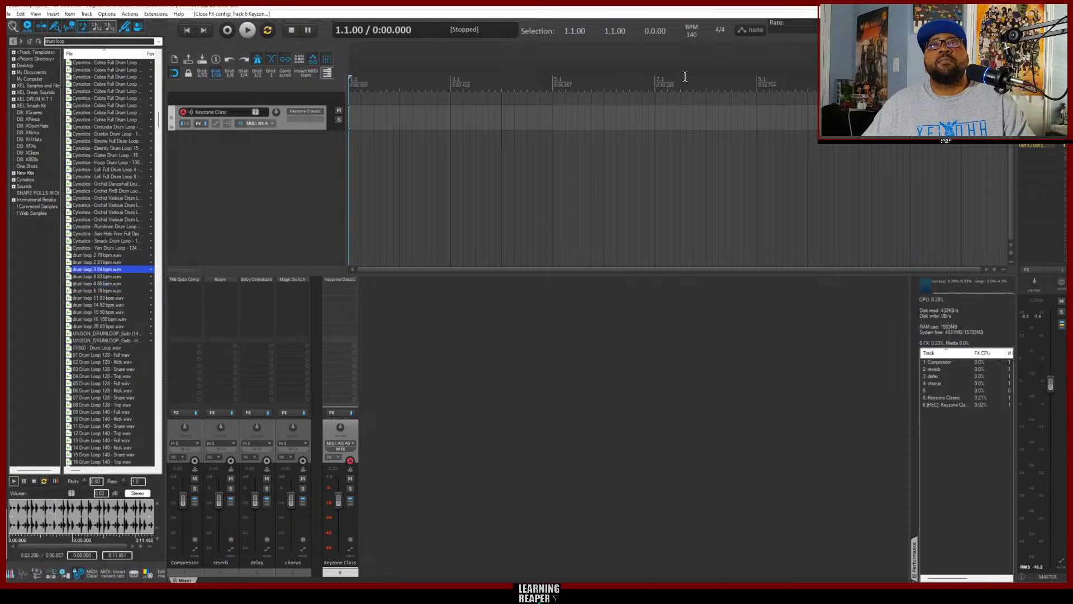
# Set the project tempo to 85 BPM, trying 80 BPM first and previewing drum loop 4 83 bpm.wav against it
pyautogui.doubleClick(692, 35)
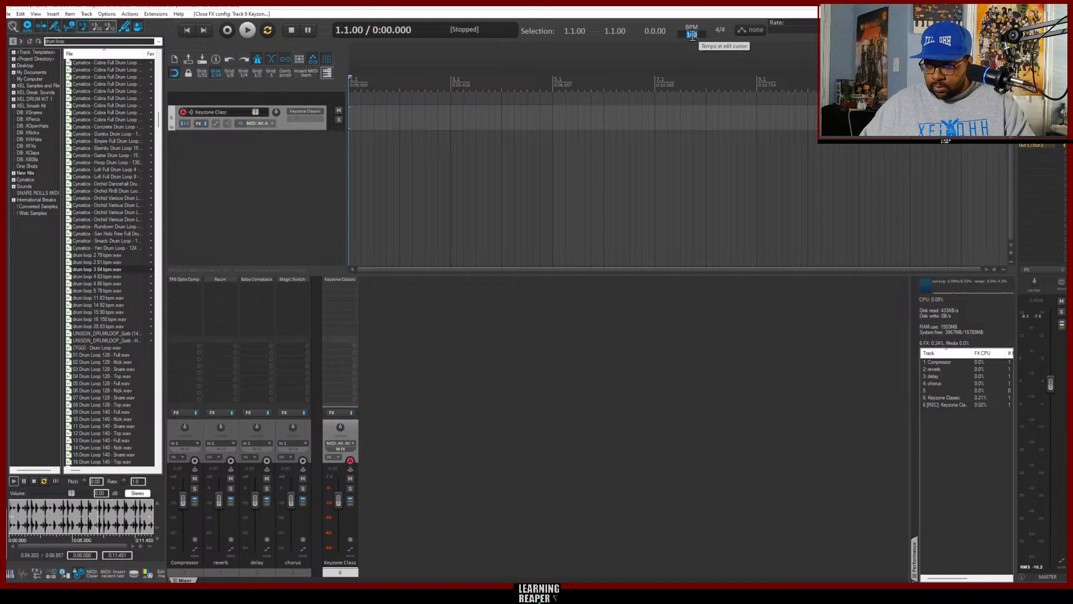
pyautogui.write('80')
pyautogui.press('Return')
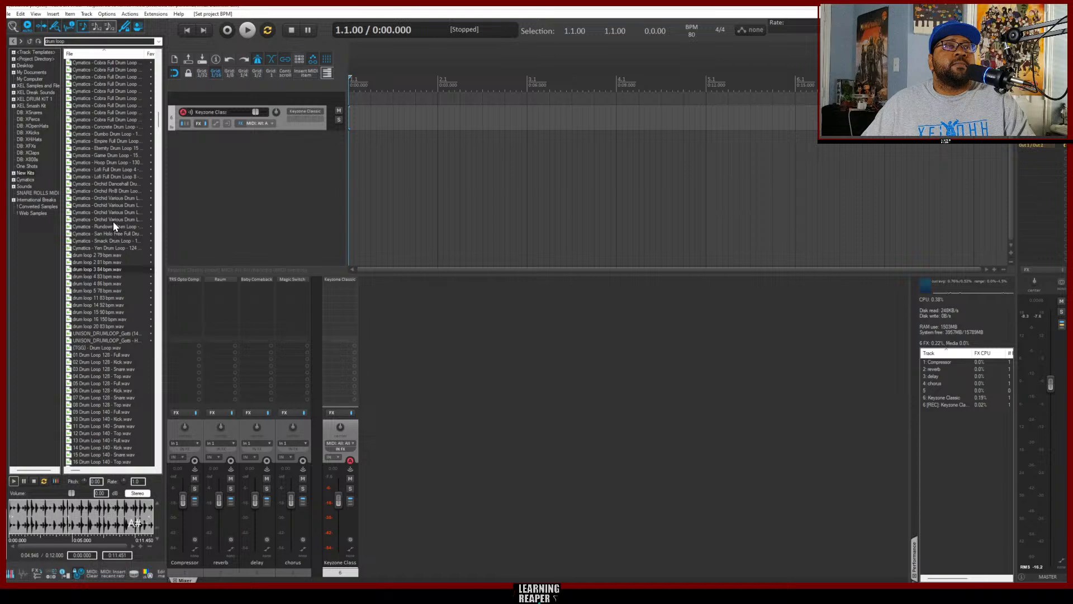
pyautogui.click(104, 277)
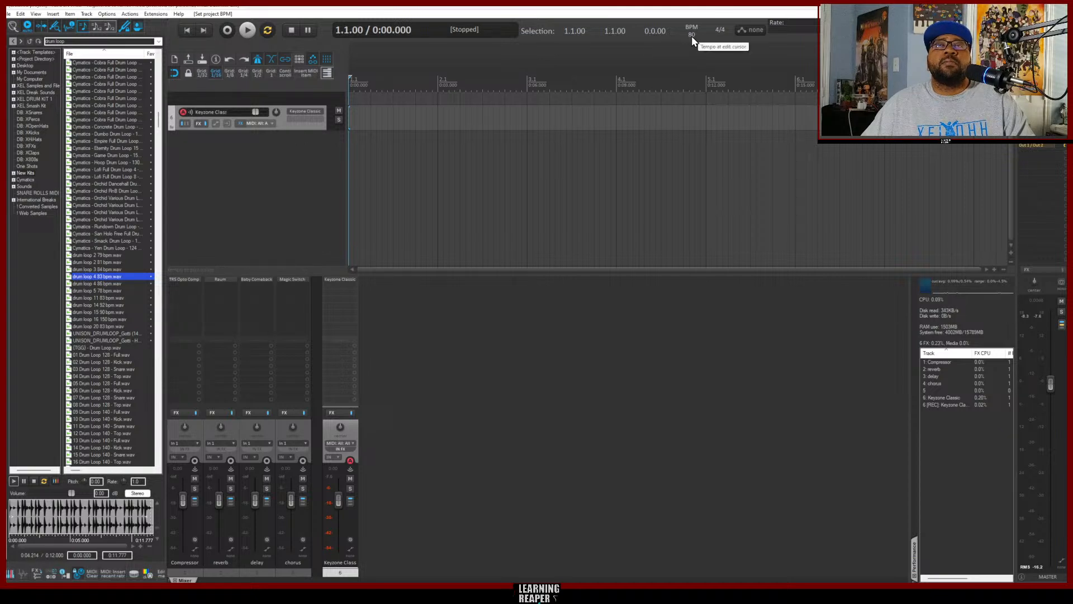
pyautogui.scroll(4, 692, 36)
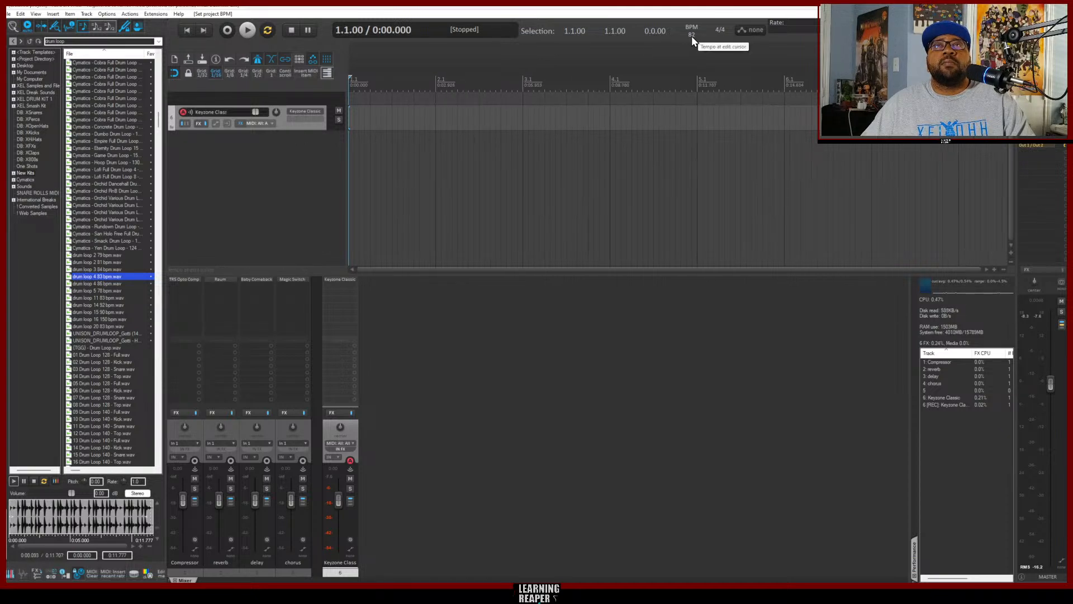
pyautogui.scroll(1, 692, 36)
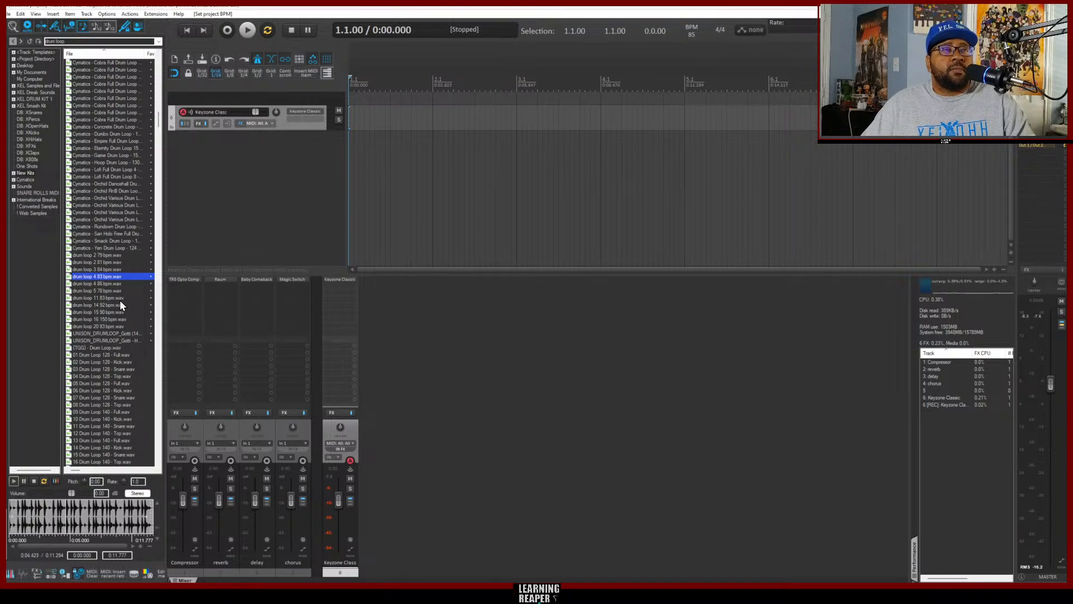
# Preview more of the BPM-labelled drum loops and insert drum loop 14 92 bpm.wav on a new track
pyautogui.click(111, 283)
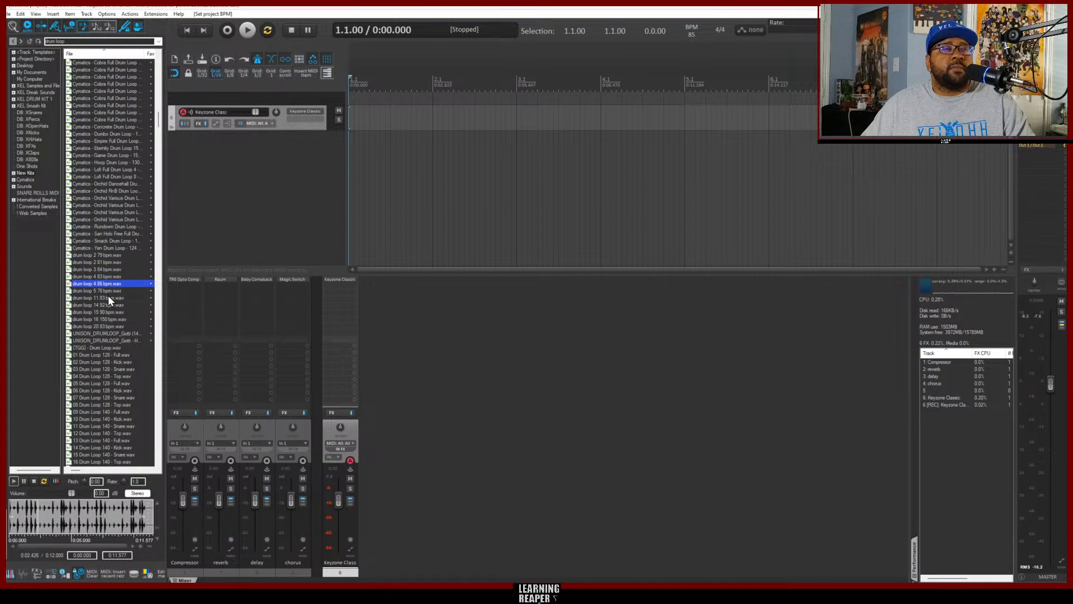
pyautogui.click(108, 297)
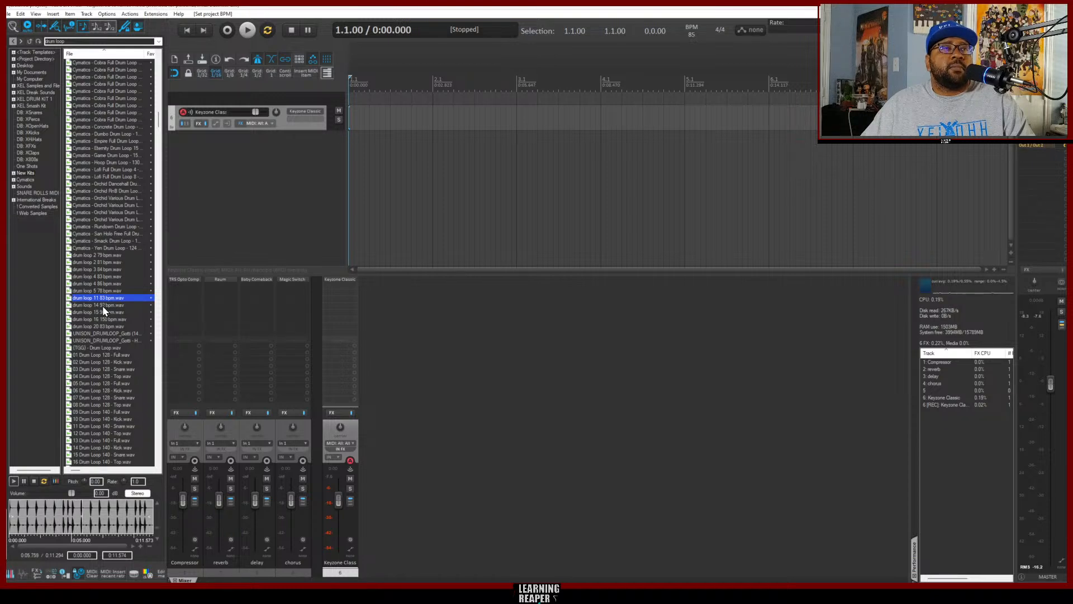
pyautogui.click(102, 306)
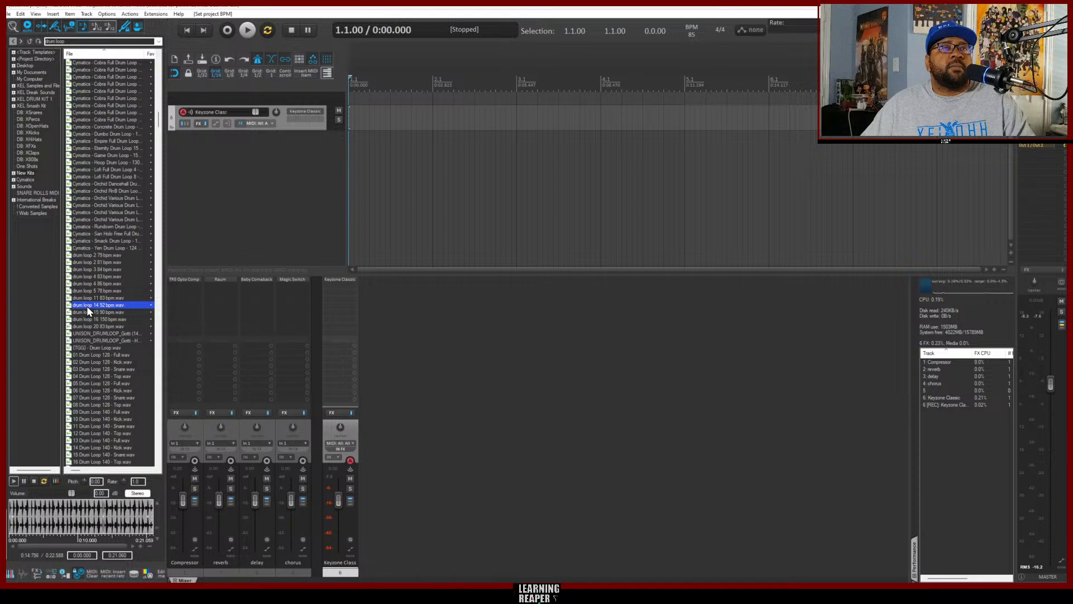
pyautogui.moveTo(87, 306); pyautogui.dragTo(246, 206)
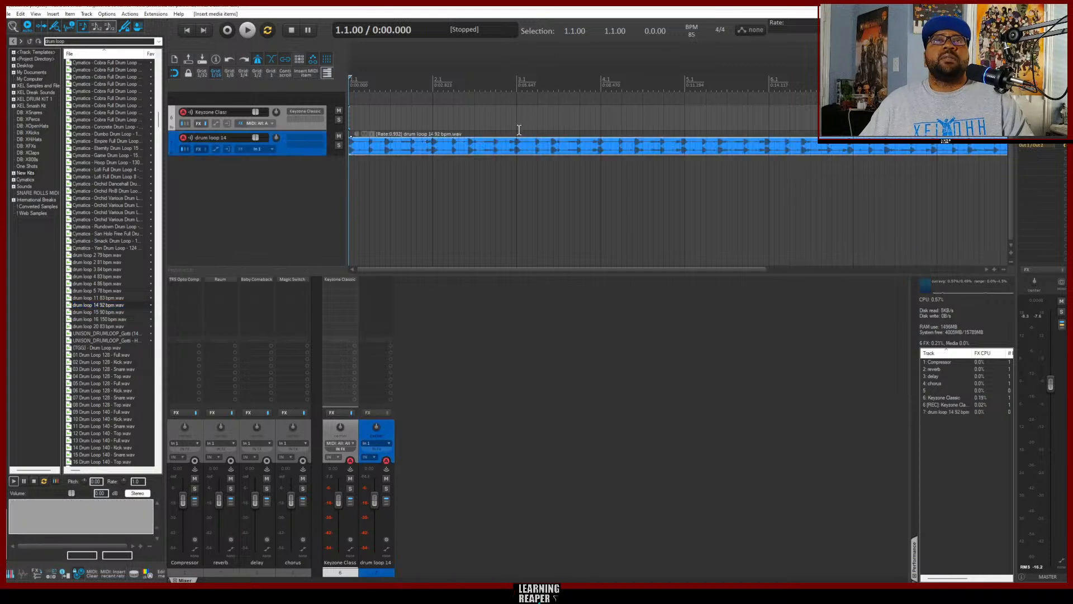
# Set the time selection to the first eight bars over the drum loop, play it back, and deselect the tracks
pyautogui.scroll(-2, 474, 132)
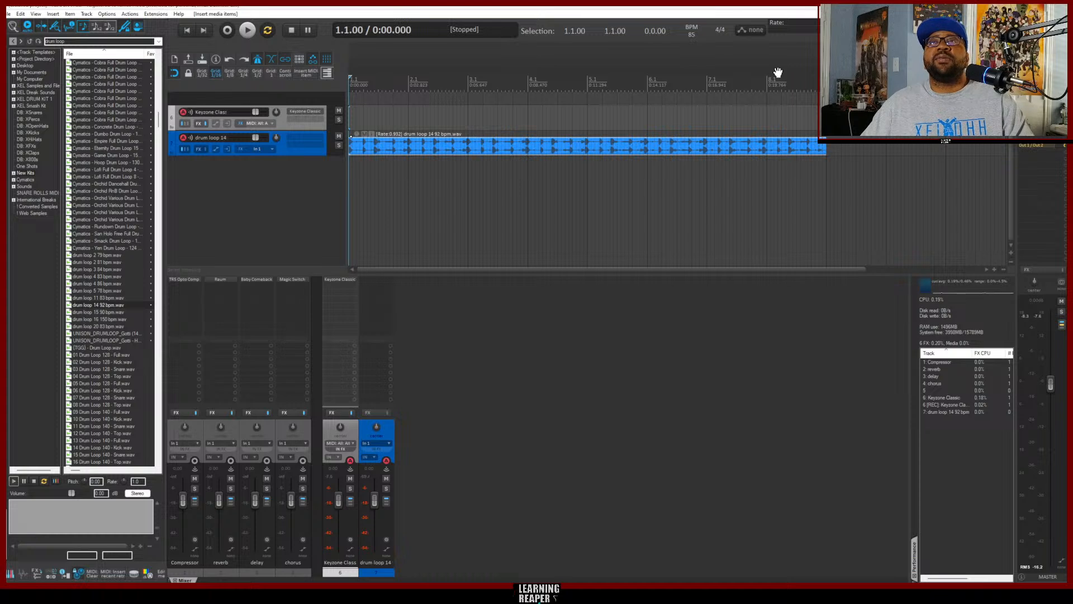
pyautogui.doubleClick(654, 84)
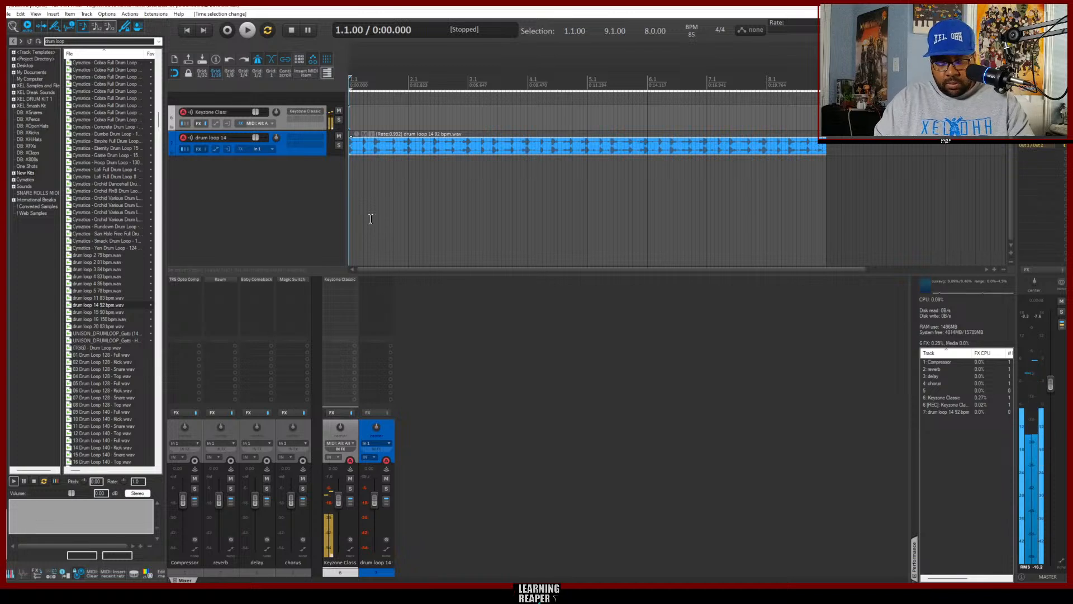
pyautogui.press('space')
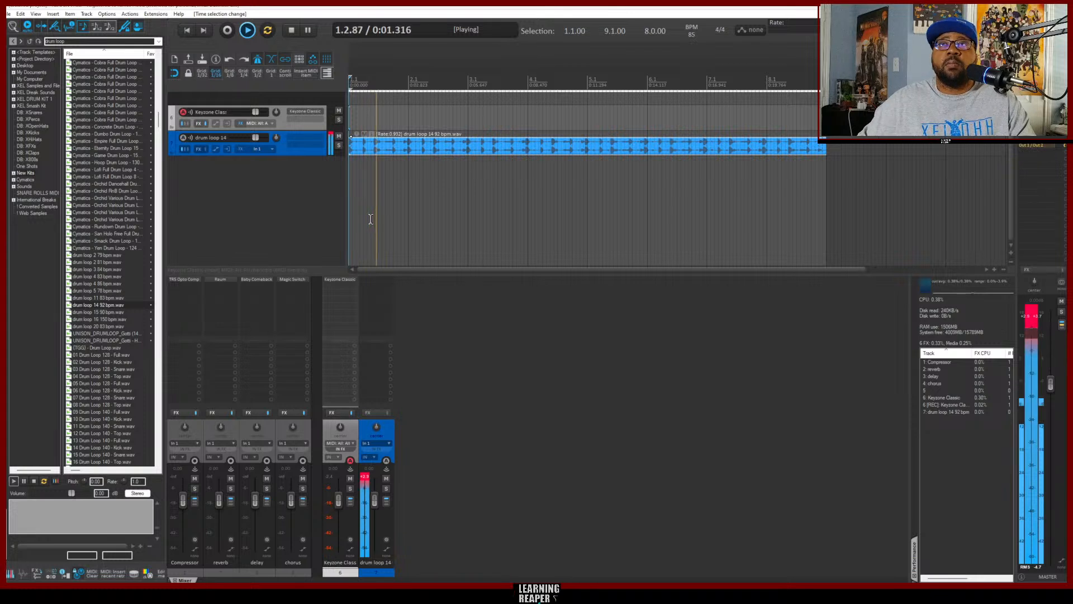
pyautogui.click(274, 197)
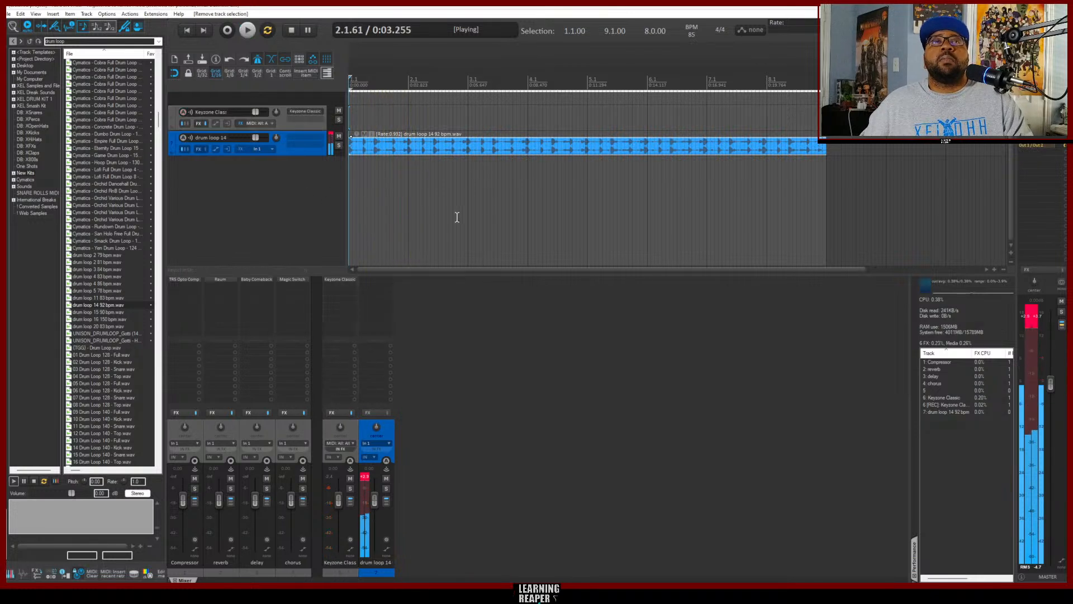
# Stop playback, time-stretch the end of drum loop 14 past bar 9 to a play rate of 0.924, and trim it back to bar 9
pyautogui.press('space')
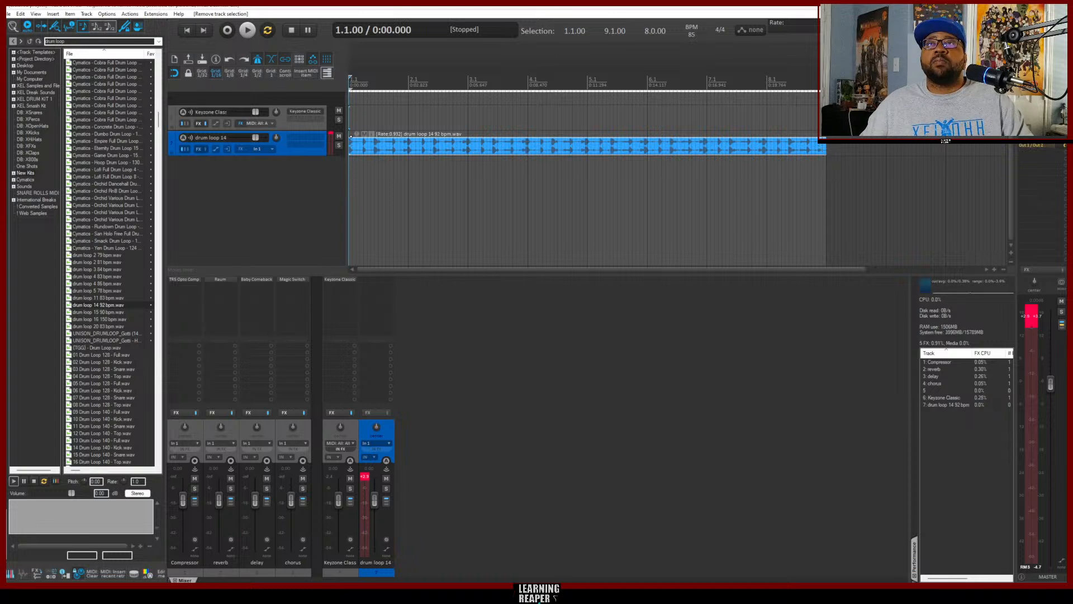
pyautogui.scroll(4, 877, 192)
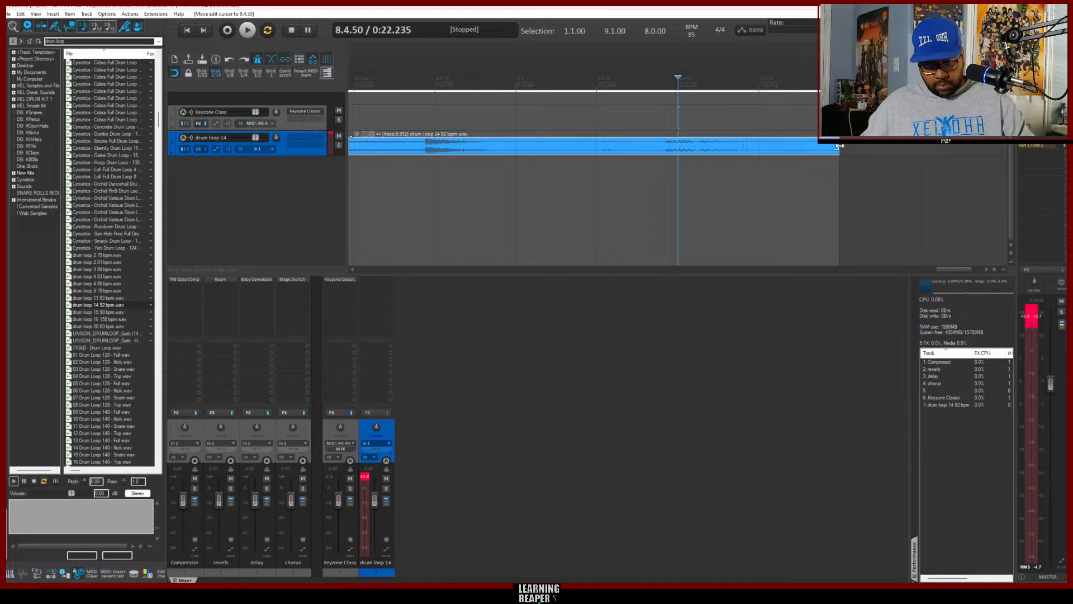
pyautogui.moveTo(842, 147); pyautogui.dragTo(886, 148)
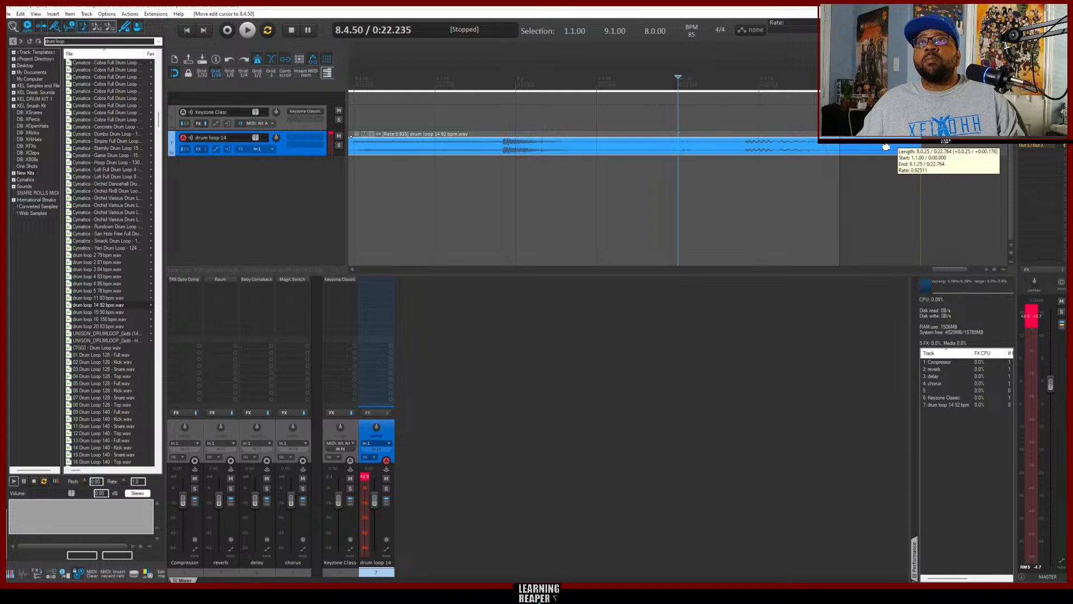
pyautogui.moveTo(886, 147); pyautogui.dragTo(840, 147)
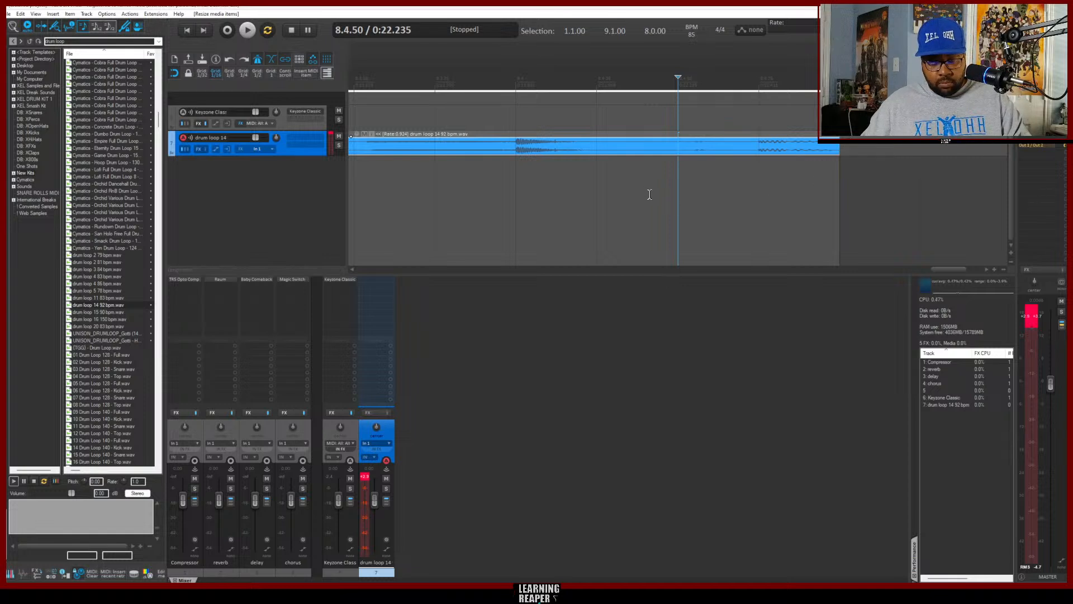
# Play the stretched drum loop from the project start to check its timing against the grid
pyautogui.press('Home')
pyautogui.press('space')
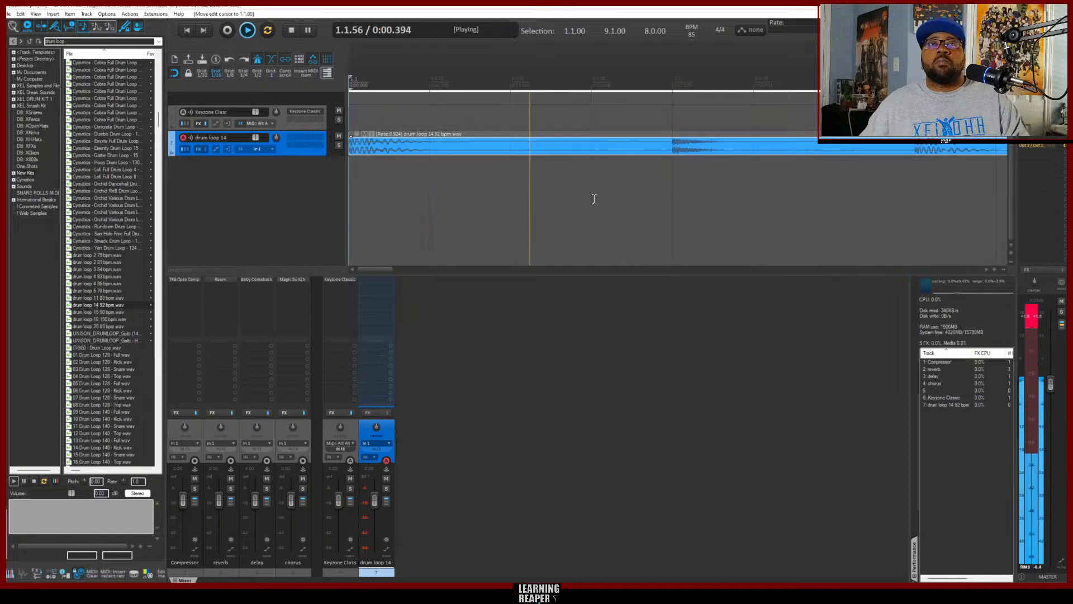
pyautogui.scroll(-3, 587, 197)
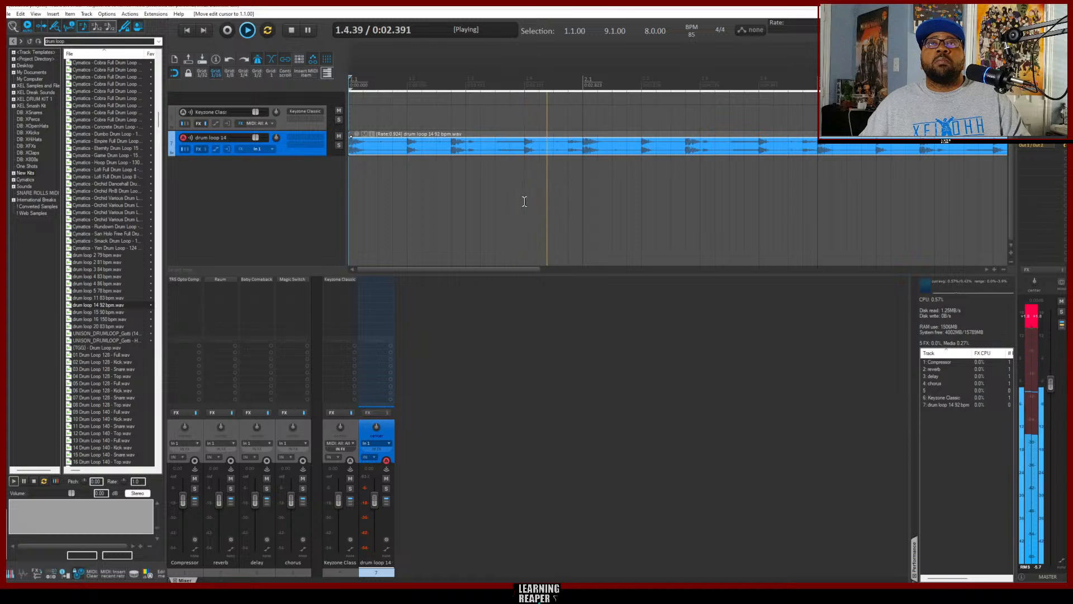
pyautogui.scroll(-2, 504, 203)
pyautogui.scroll(-2, 485, 202)
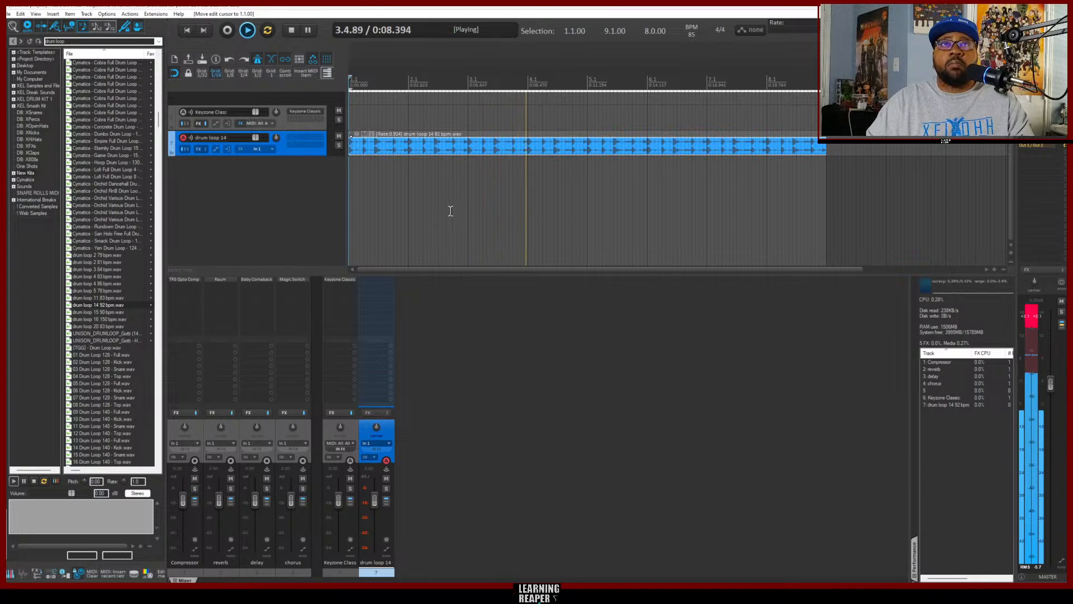
# Open Ripchord on the Keyzone Classic track, raise the two right-hand knobs between its keyboards, and rehearse chords over the drum loop
pyautogui.click(282, 124)
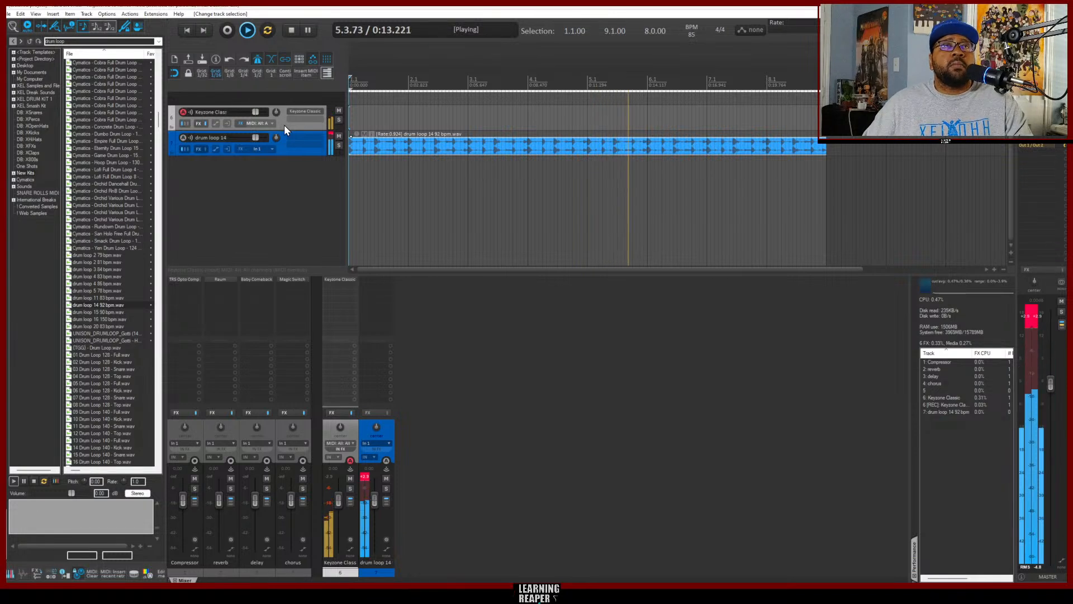
pyautogui.click(240, 123)
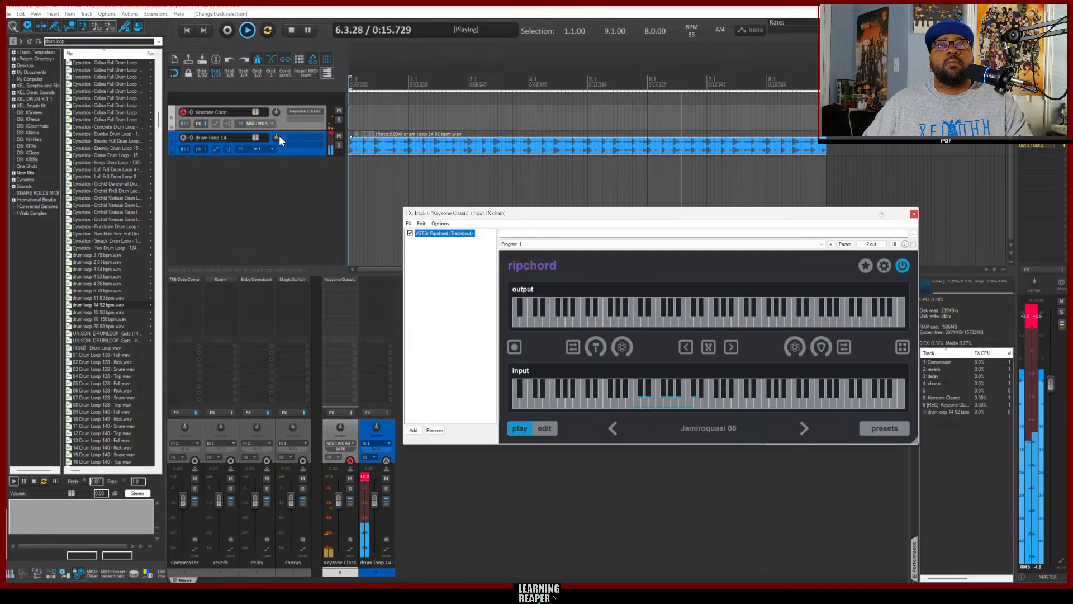
pyautogui.click(820, 347)
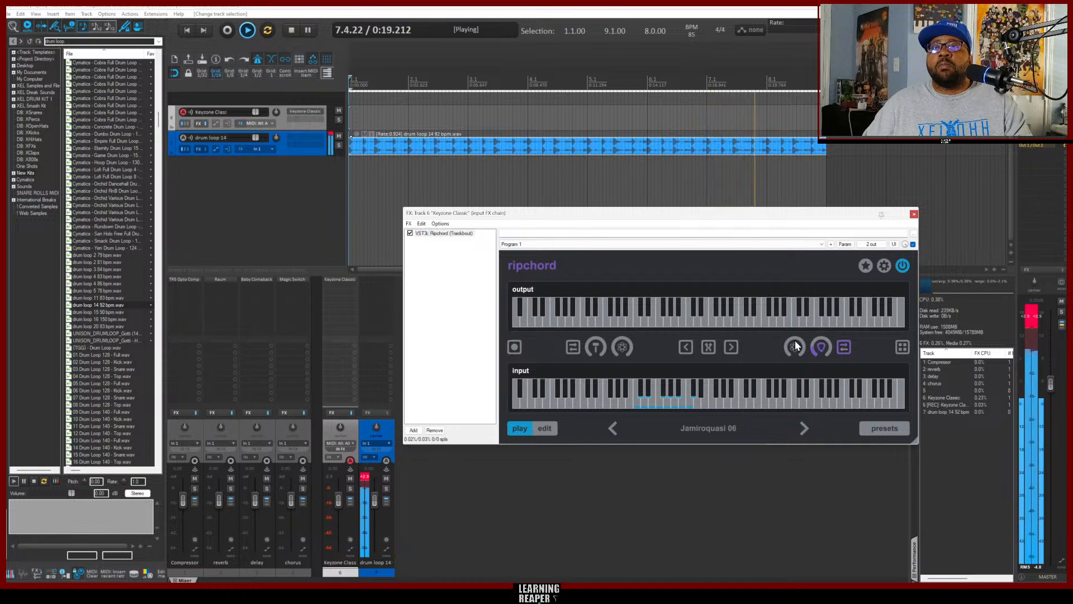
pyautogui.click(795, 346)
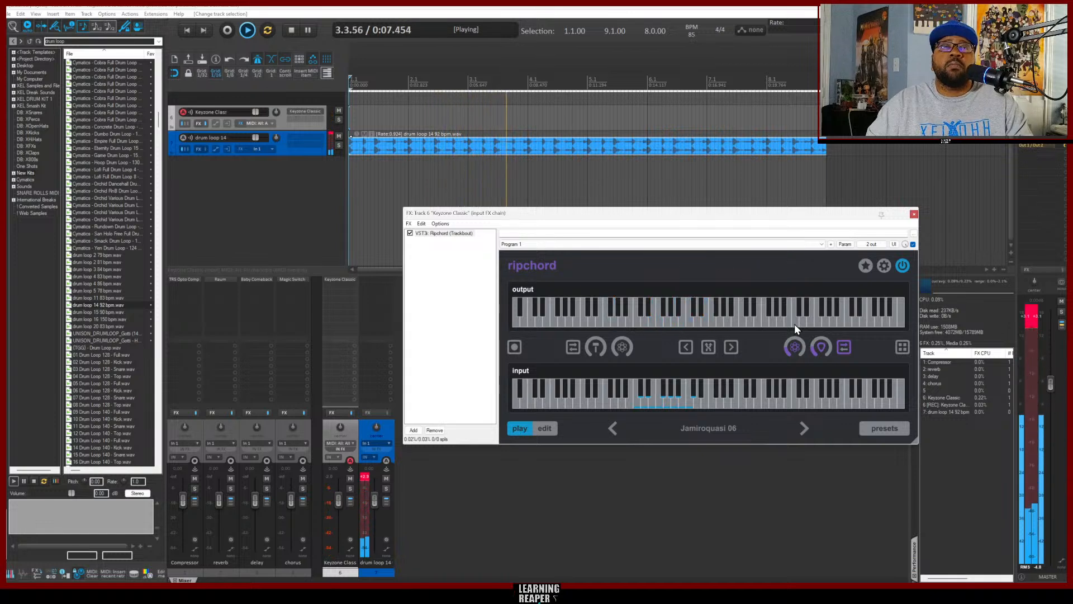
pyautogui.press('space')
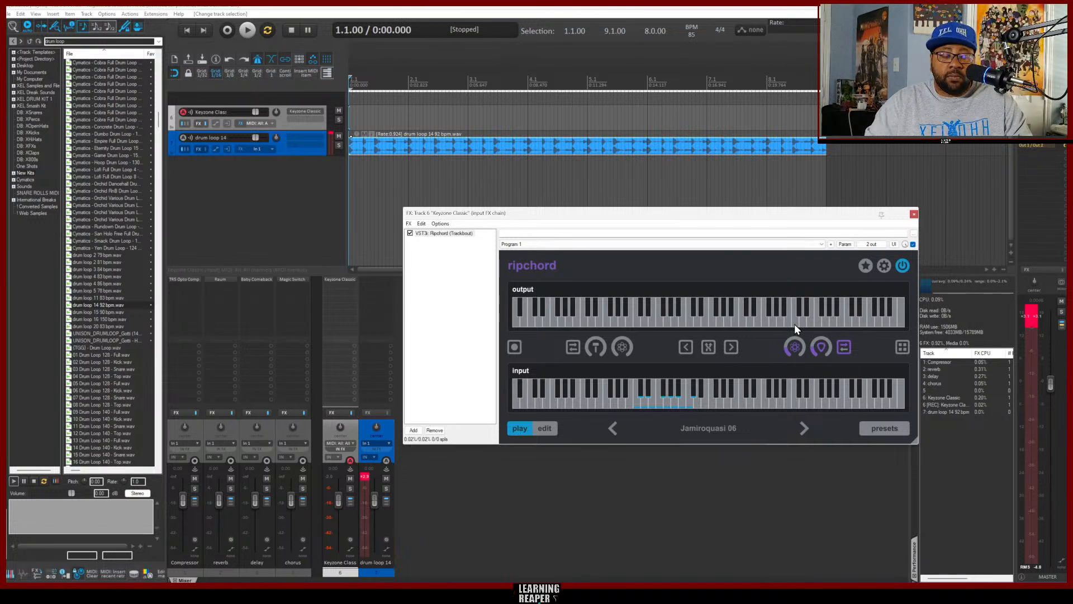
# Record an eight-bar Ripchord chord progression on the Keyzone Classic track over the drum loop and close the Ripchord window
pyautogui.hotkey('ctrl', 'r')
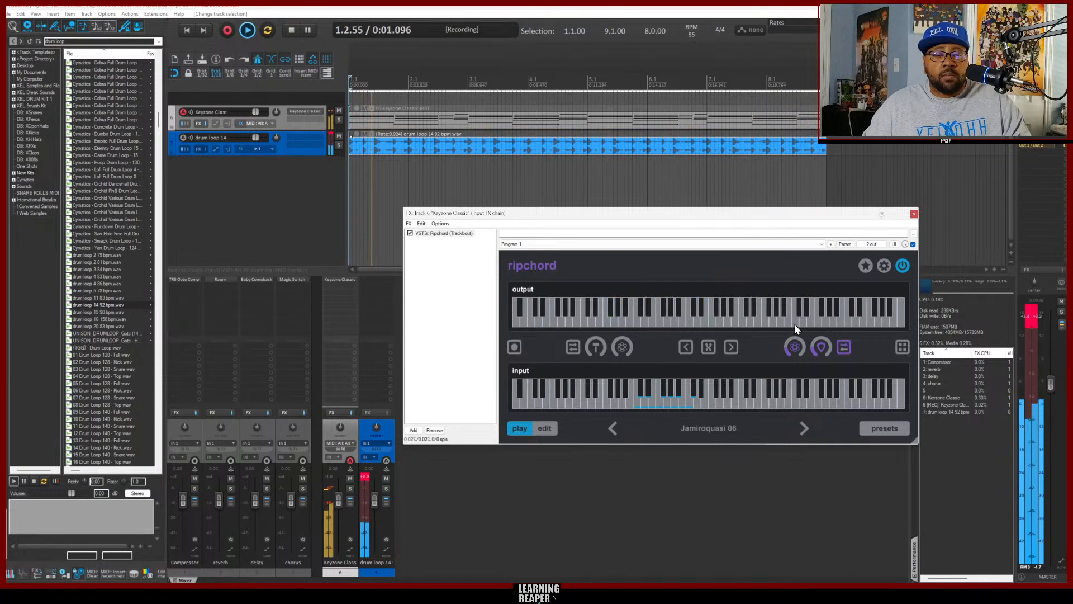
pyautogui.hotkey('ctrl', 'r')
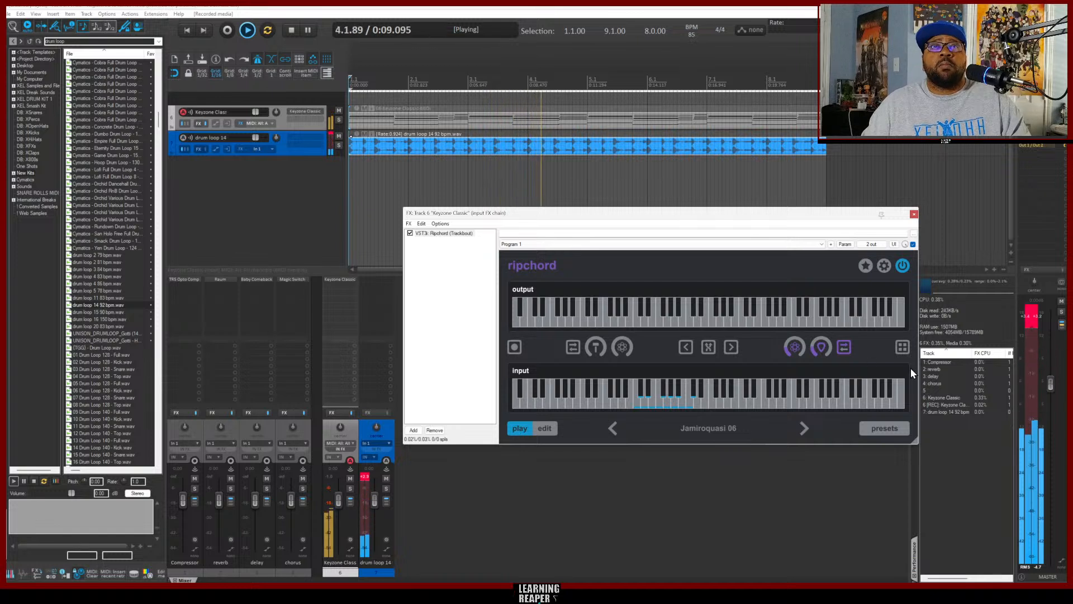
pyautogui.click(914, 214)
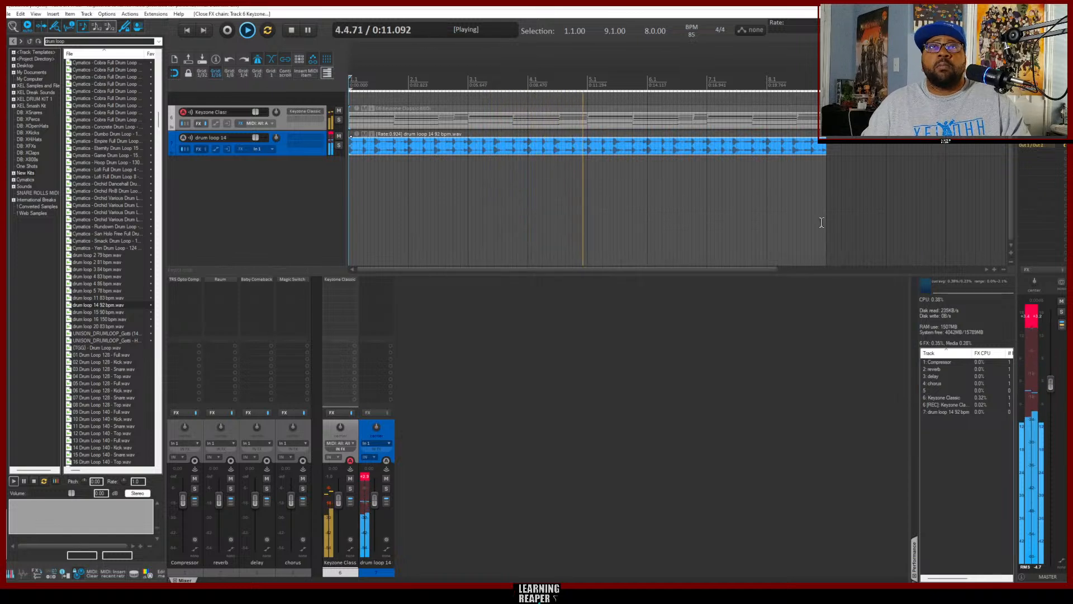
# Open the recorded Keyzone Classic MIDI item in the MIDI editor with its eight bars of chord notes filling the view
pyautogui.click(367, 121)
pyautogui.click(400, 120)
pyautogui.doubleClick(400, 120)
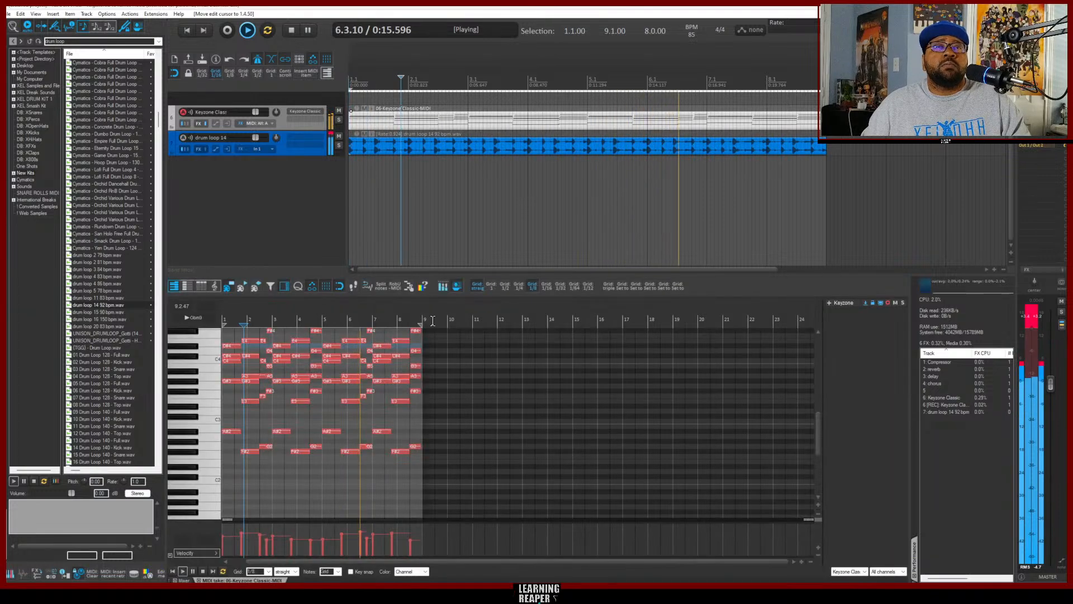
pyautogui.doubleClick(415, 120)
pyautogui.scroll(3, 581, 436)
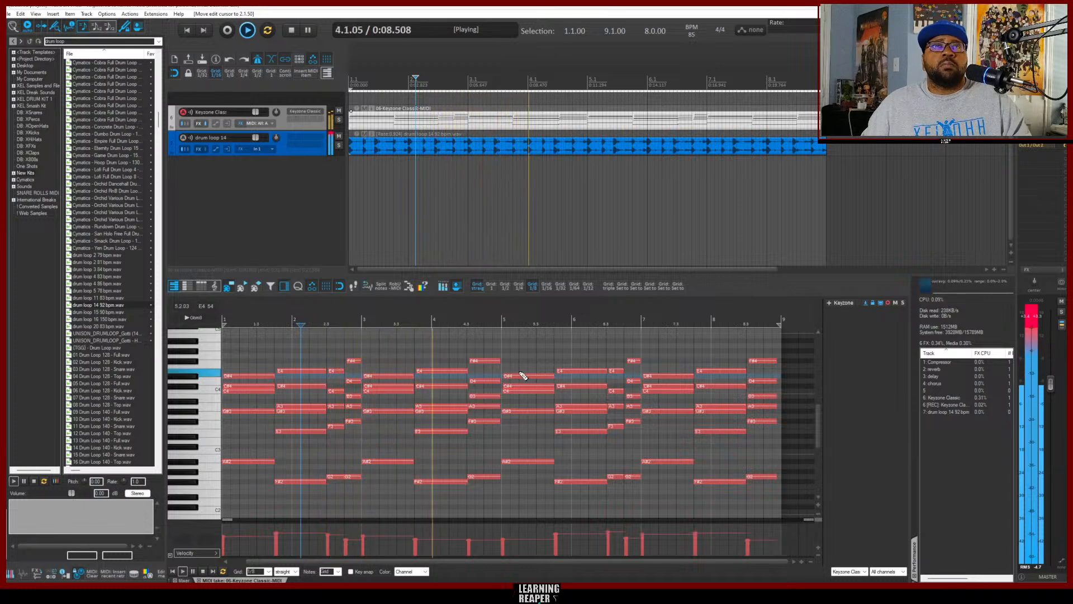
# Insert the MODO BASS virtual instrument from the XEL 2024 folder on a new track below Keyzone Classic
pyautogui.rightClick(321, 205)
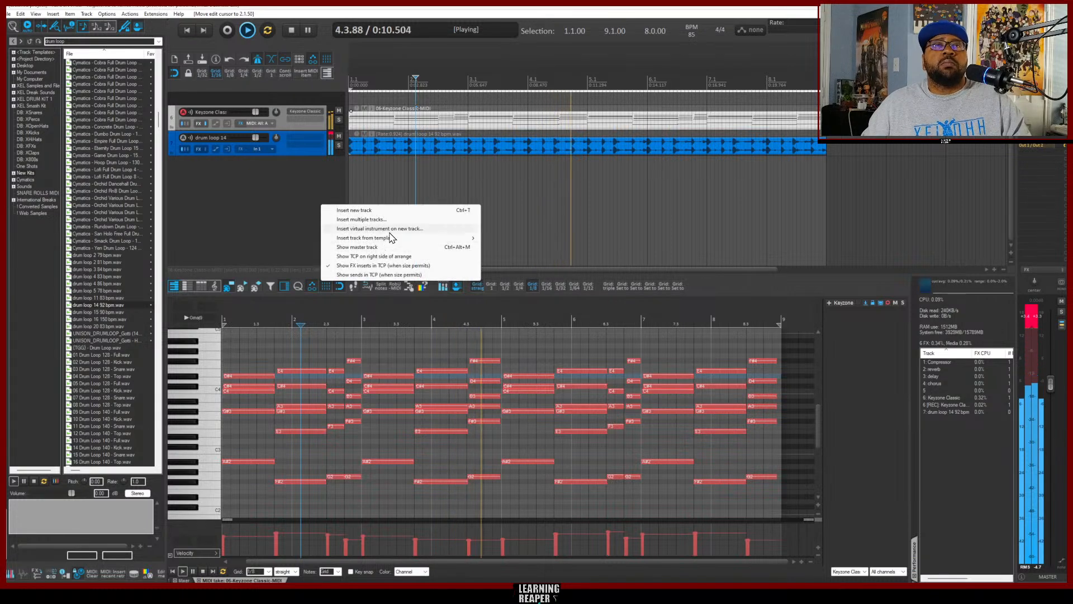
pyautogui.click(392, 230)
pyautogui.click(382, 380)
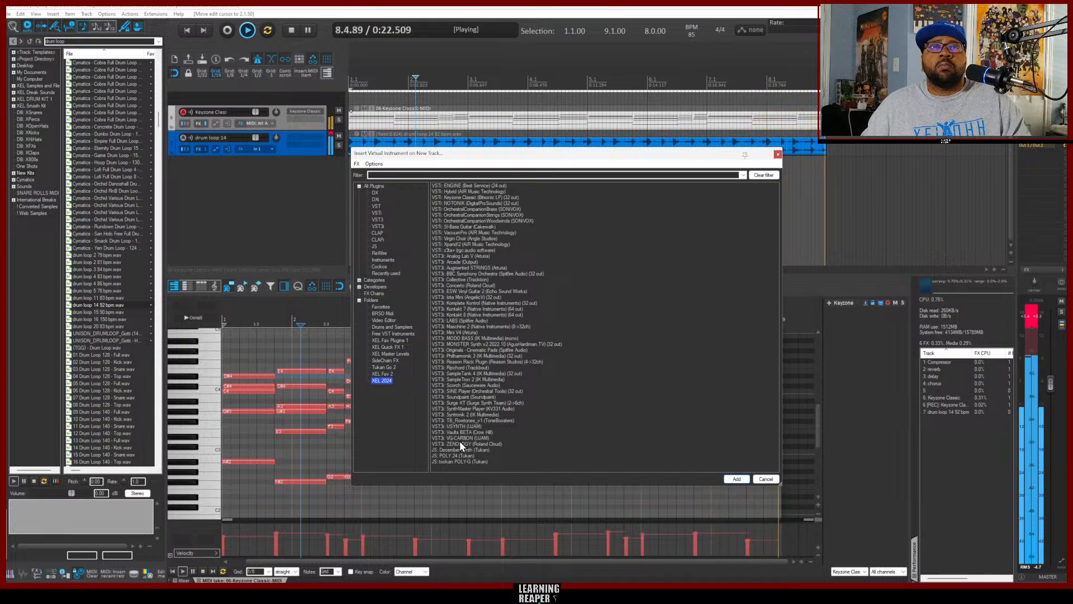
pyautogui.click(462, 338)
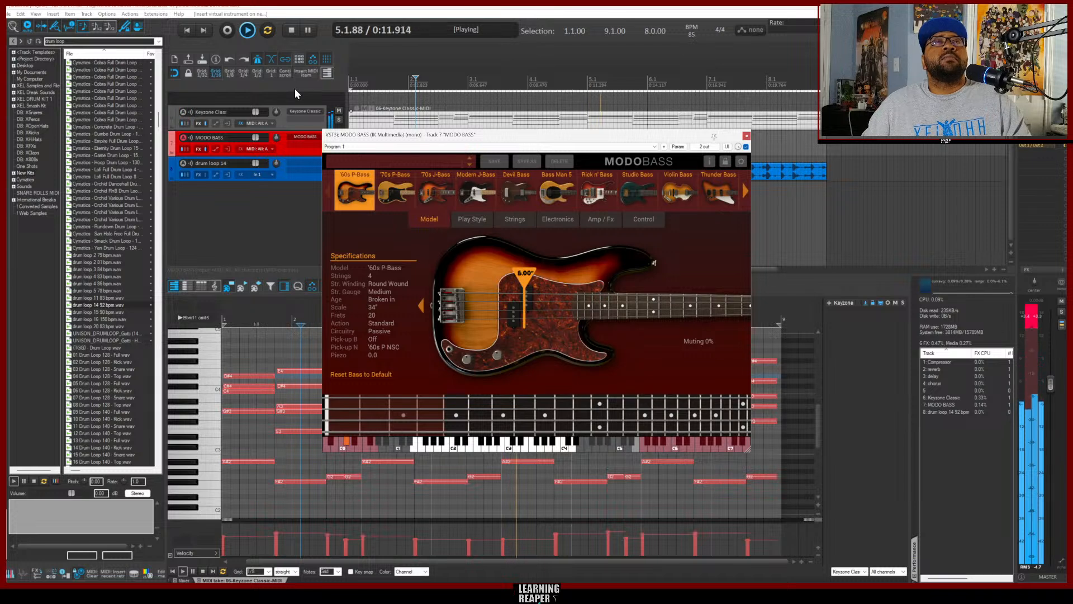
# Create an empty eight-bar MIDI item on the MODO BASS track, close the plugin window, and stop playback
pyautogui.click(307, 73)
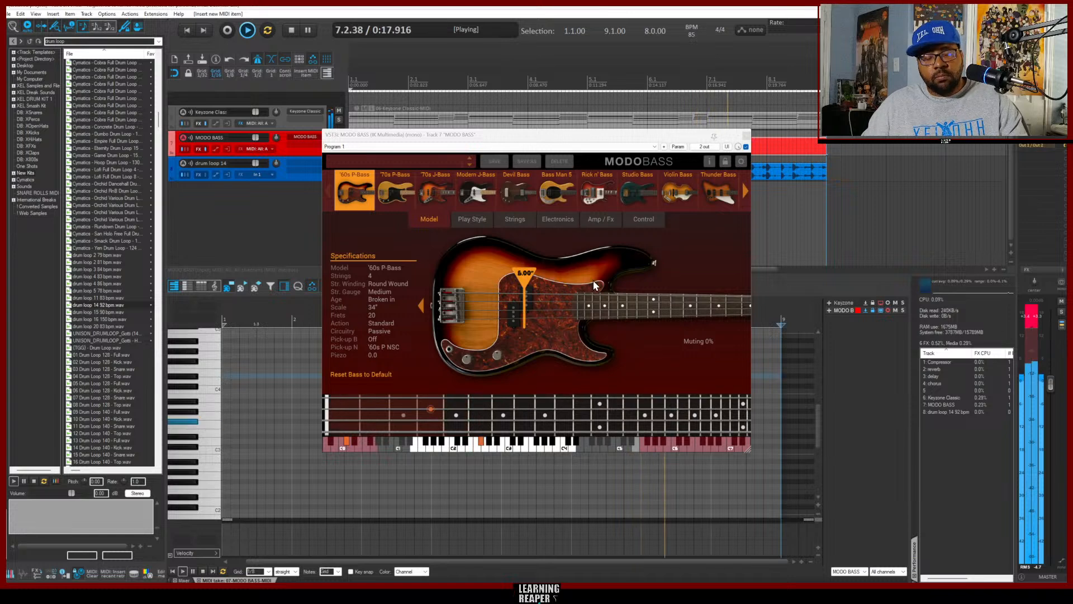
pyautogui.click(742, 138)
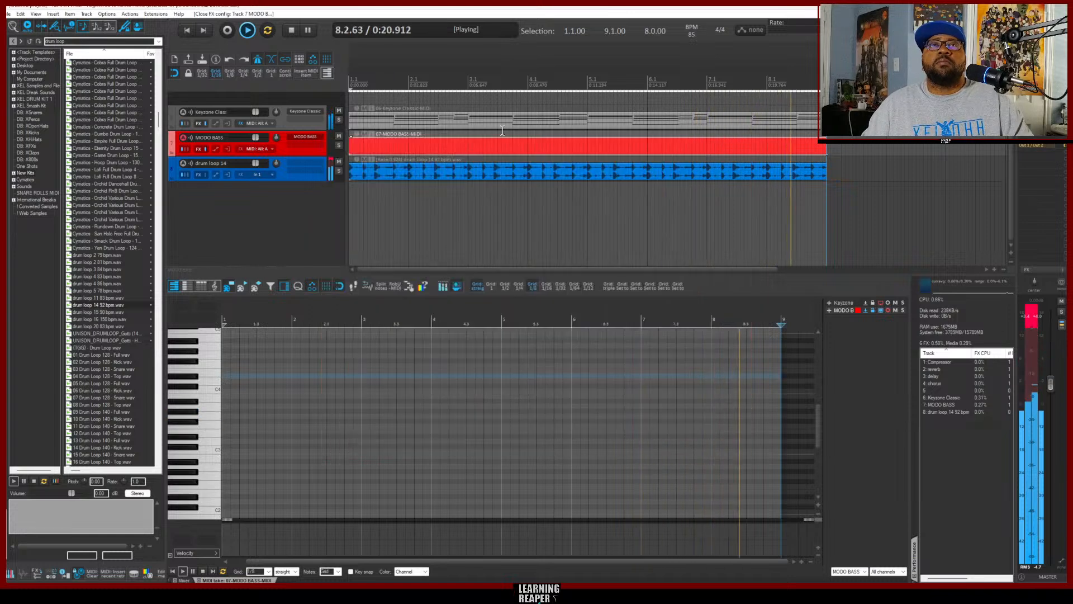
pyautogui.press('space')
# Copy the lowest notes of the Keyzone Classic chords and paste them into the MODO BASS MIDI item
pyautogui.click(390, 120)
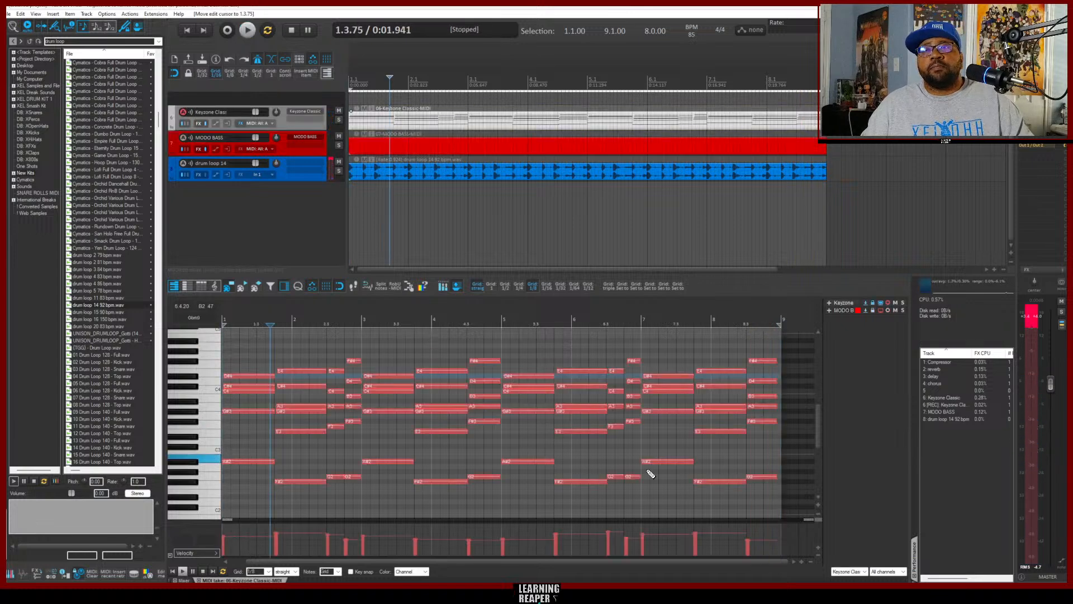
pyautogui.moveTo(770, 508); pyautogui.dragTo(219, 453)
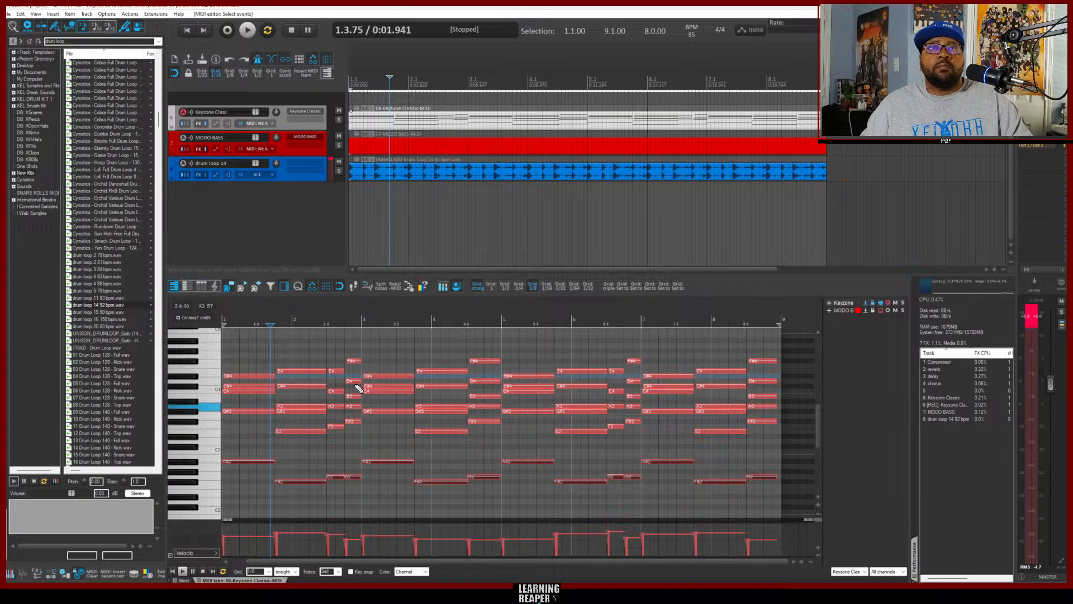
pyautogui.click(367, 145)
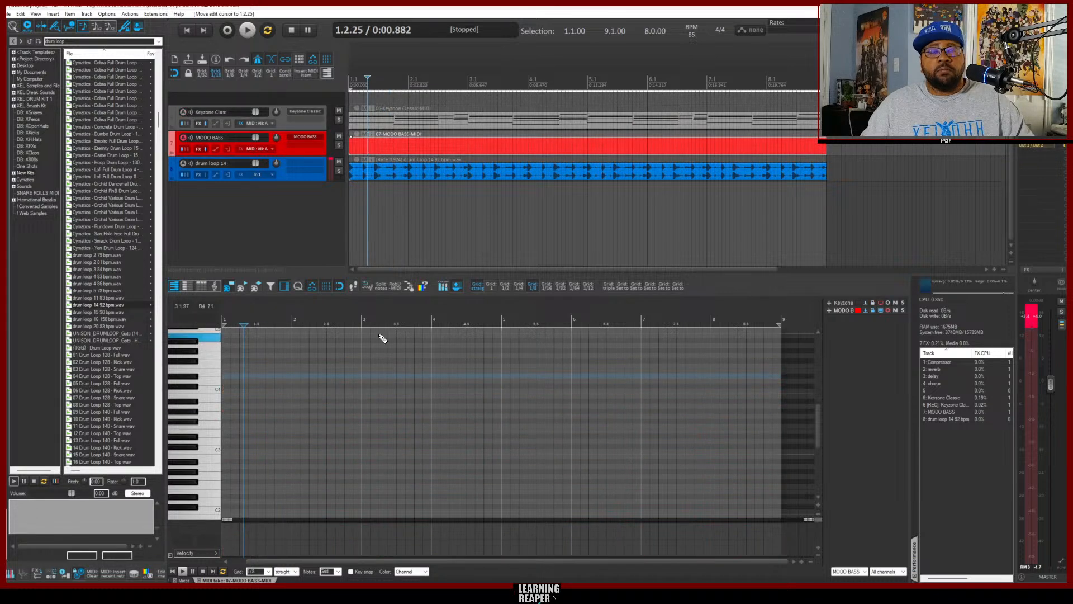
pyautogui.hotkey('ctrl', 'v')
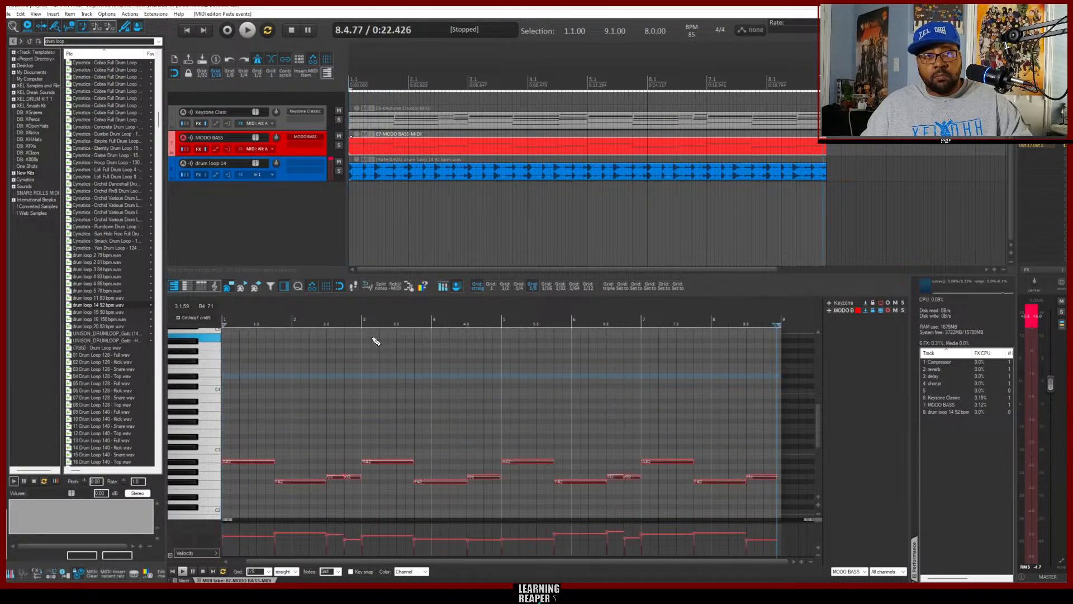
# Audition a few bass pitches on the piano roll keyboard and play the pasted bass line with the chords and drums
pyautogui.click(204, 464)
pyautogui.click(197, 494)
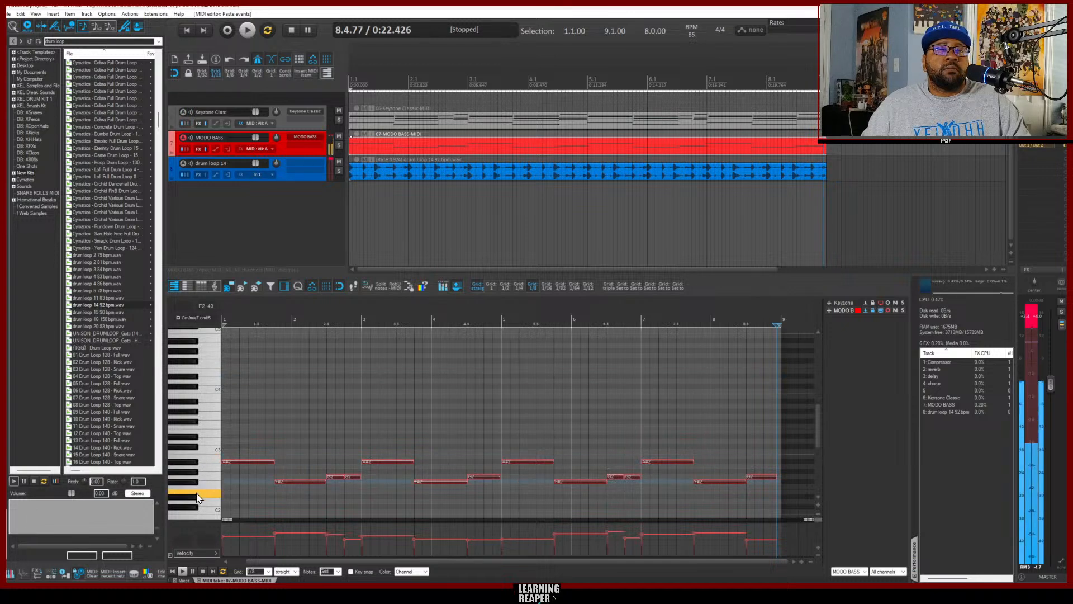
pyautogui.press('space')
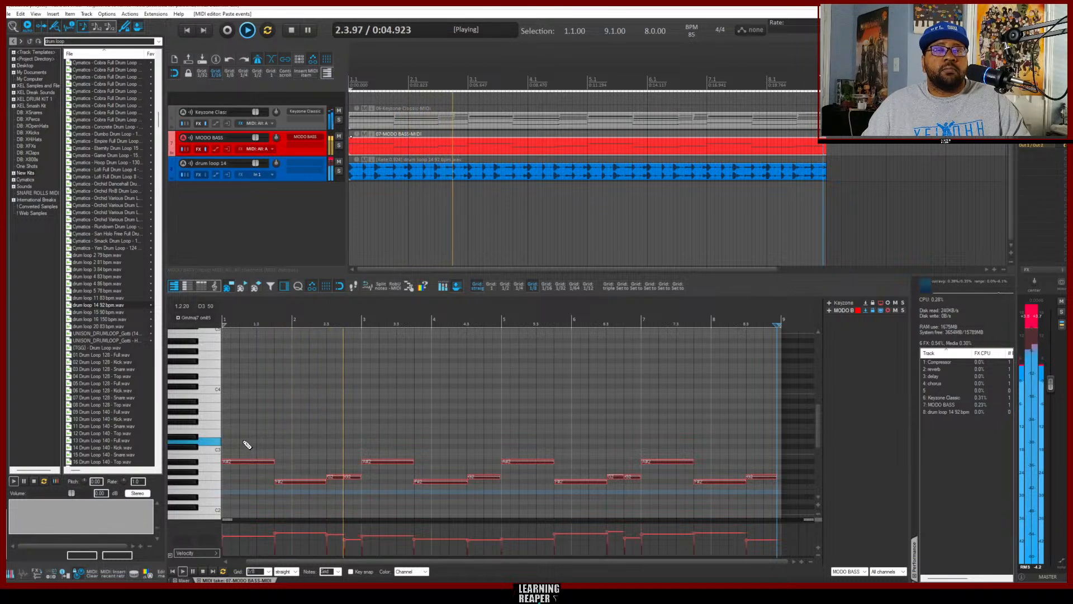
pyautogui.press('space')
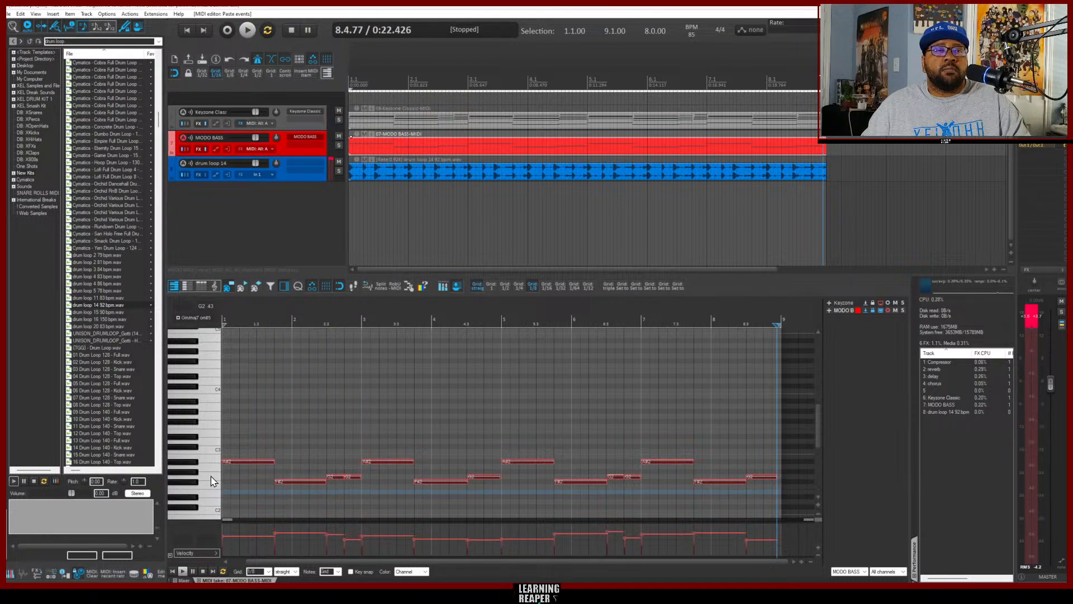
# Raise the last bass note of bar 2 to G#2, playing the passage before and after the change
pyautogui.click(351, 478)
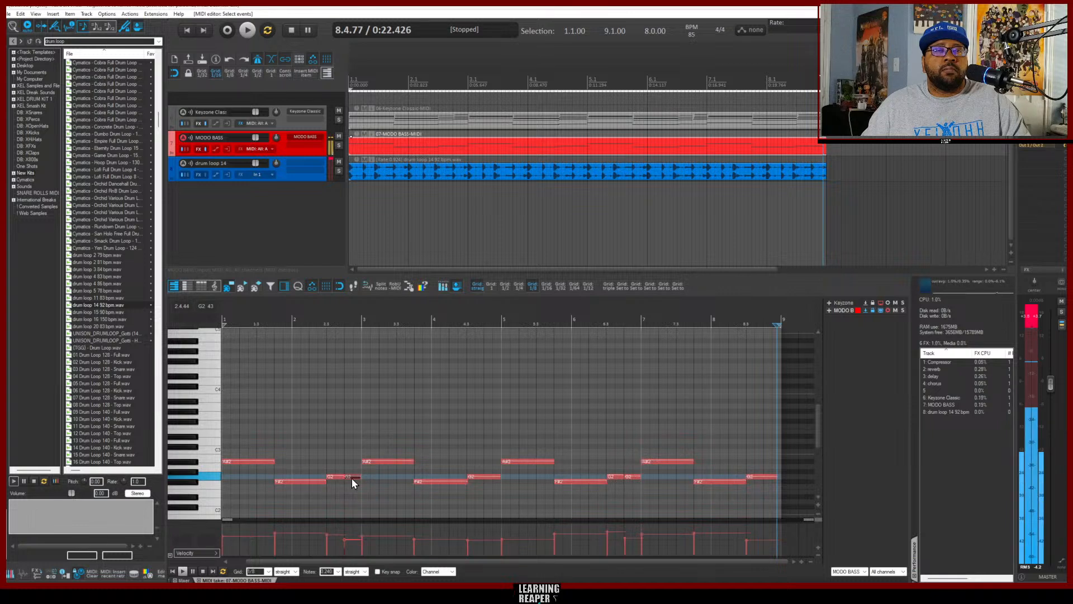
pyautogui.click(208, 479)
pyautogui.click(210, 457)
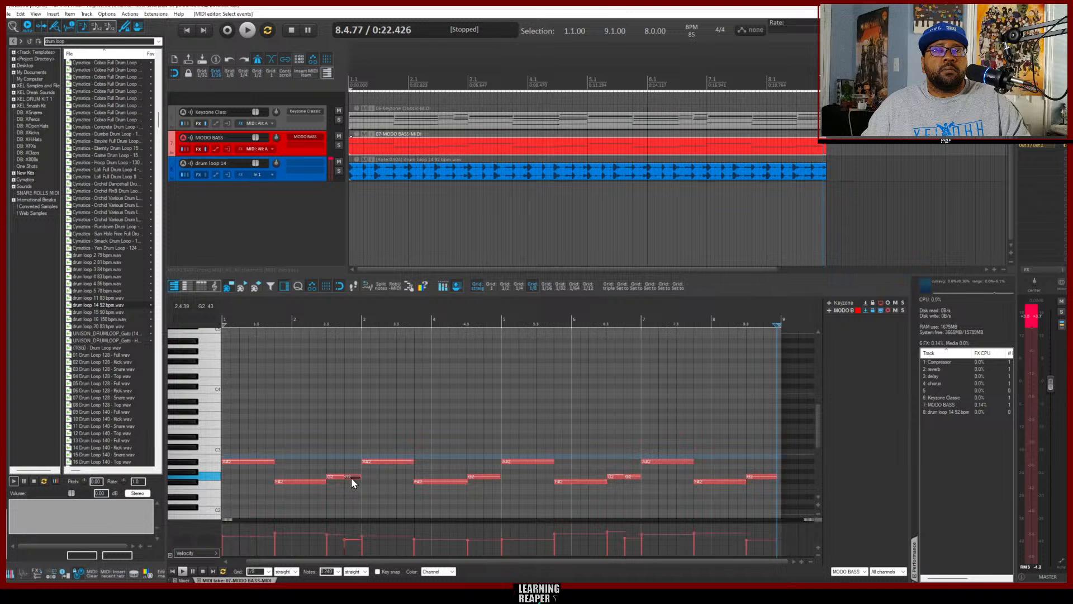
pyautogui.press('space')
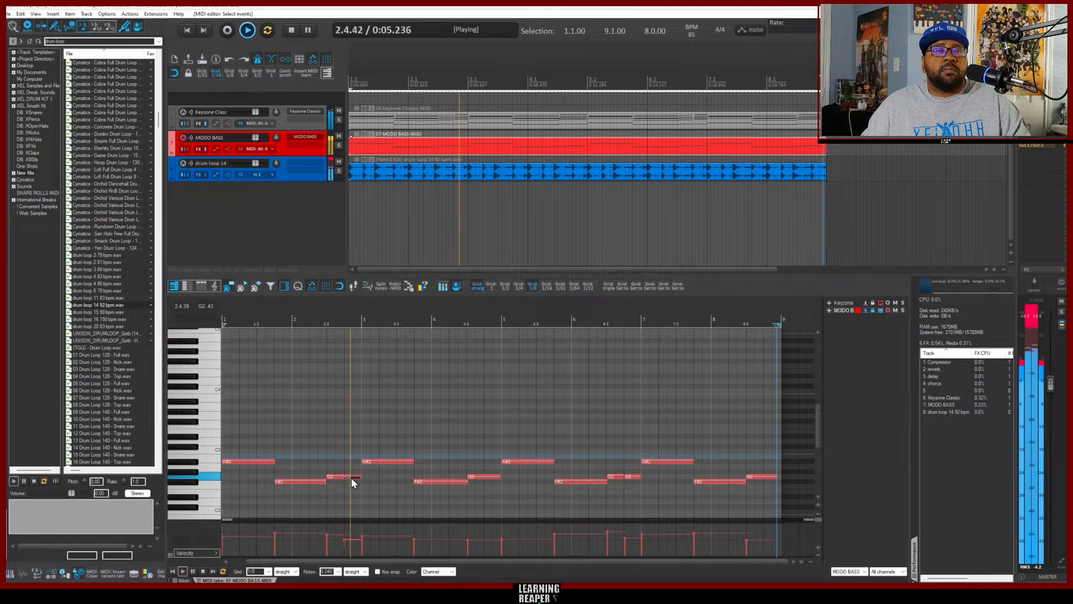
pyautogui.press('space')
pyautogui.moveTo(351, 477); pyautogui.dragTo(351, 474)
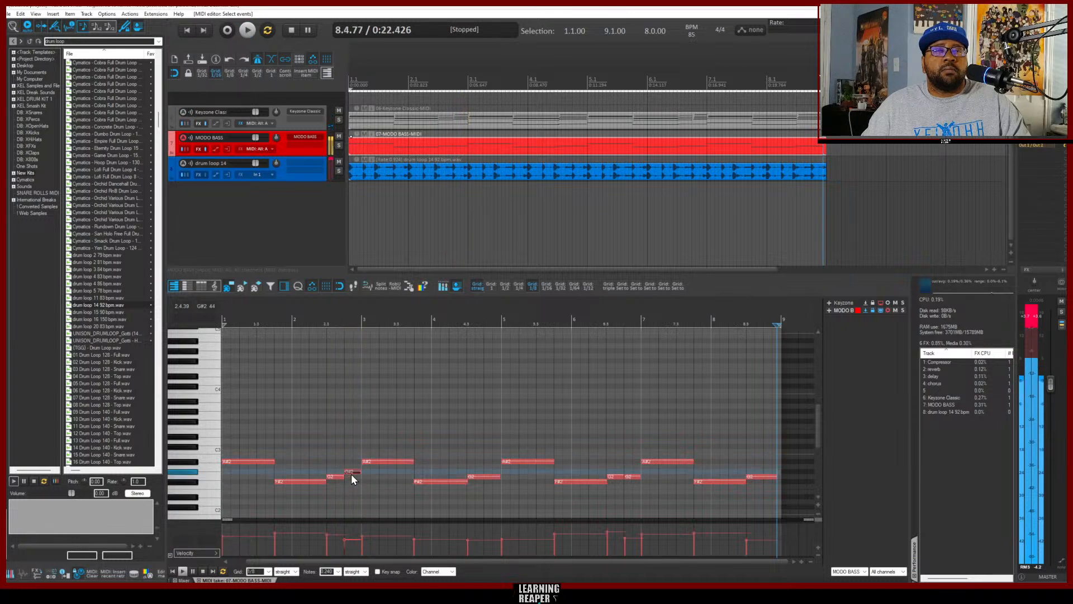
pyautogui.press('space')
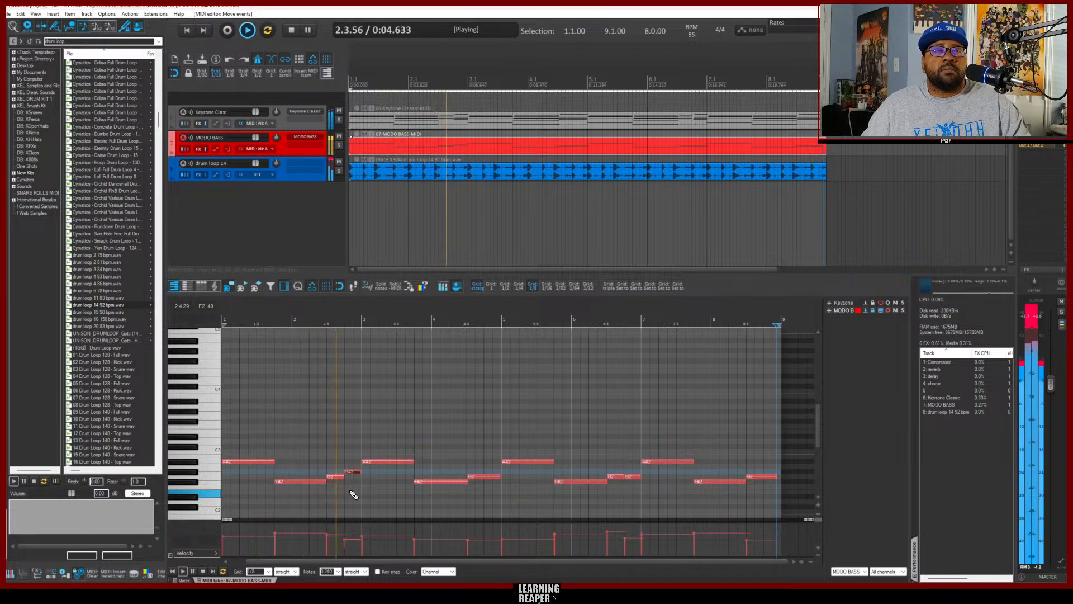
pyautogui.press('space')
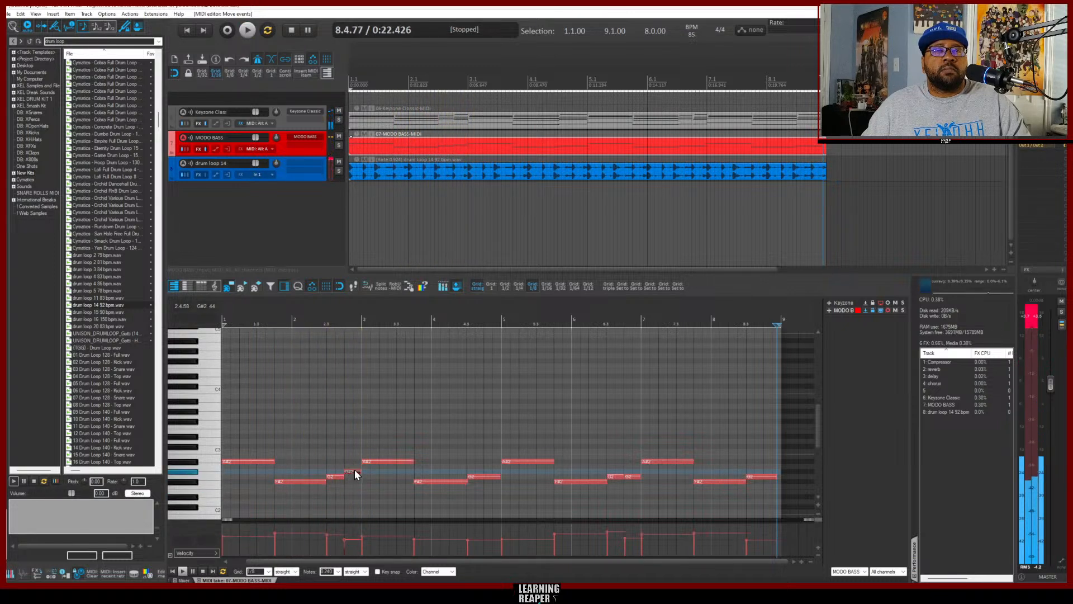
# Try the last bass note of bar 2 one semitone higher, at A2, and play the passage
pyautogui.moveTo(355, 472); pyautogui.dragTo(354, 468)
pyautogui.press('space')
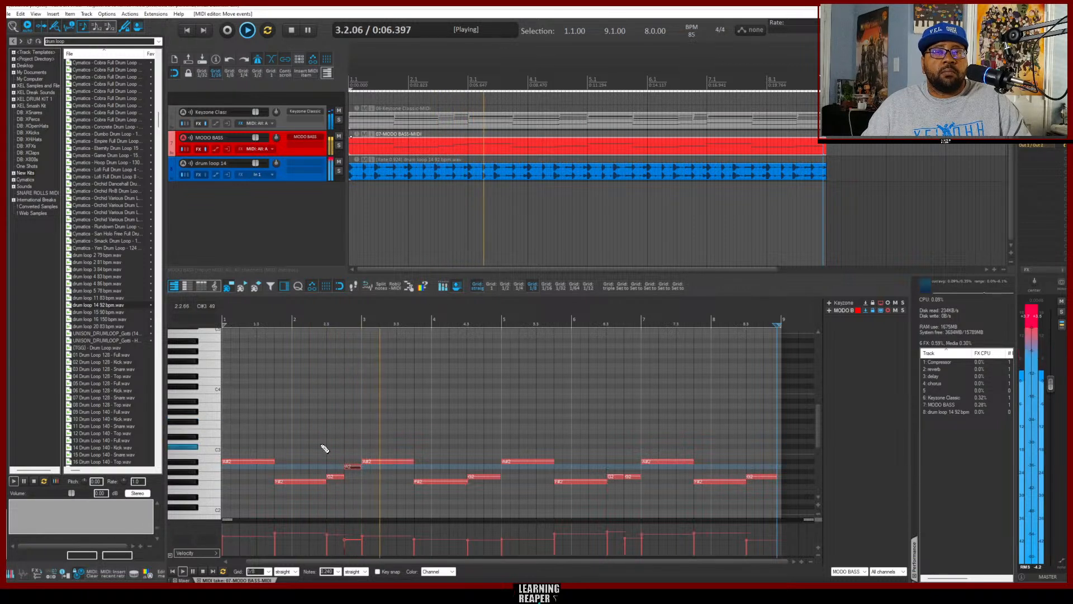
pyautogui.press('space')
# Move the last bass note of bar 2 to G2, transpose it up an octave to G3, and play the line
pyautogui.moveTo(353, 473); pyautogui.dragTo(352, 480)
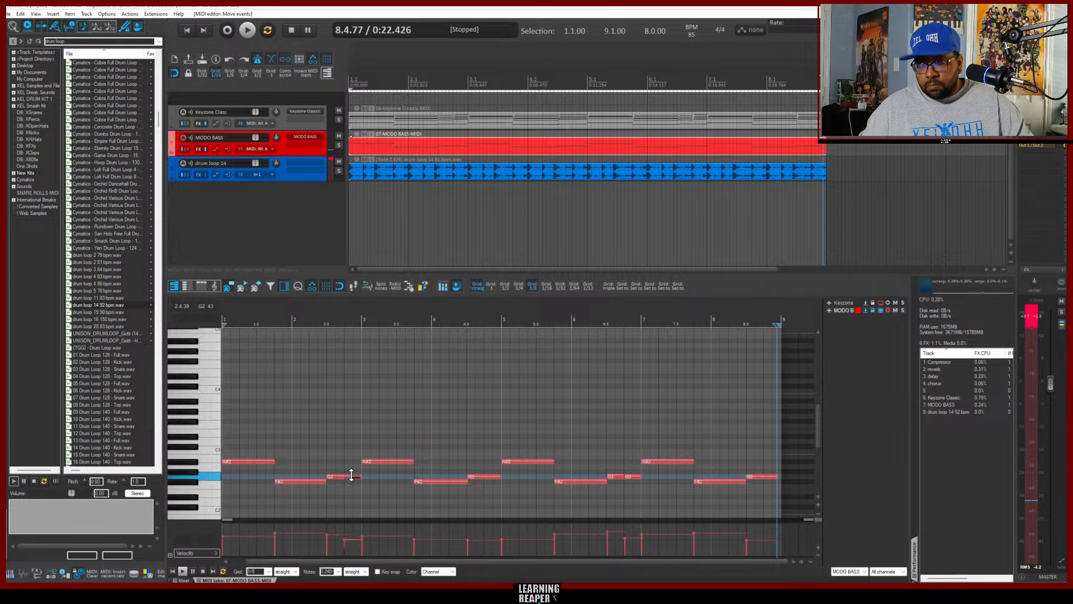
pyautogui.hotkey('ctrl', 'Up')
pyautogui.press('space')
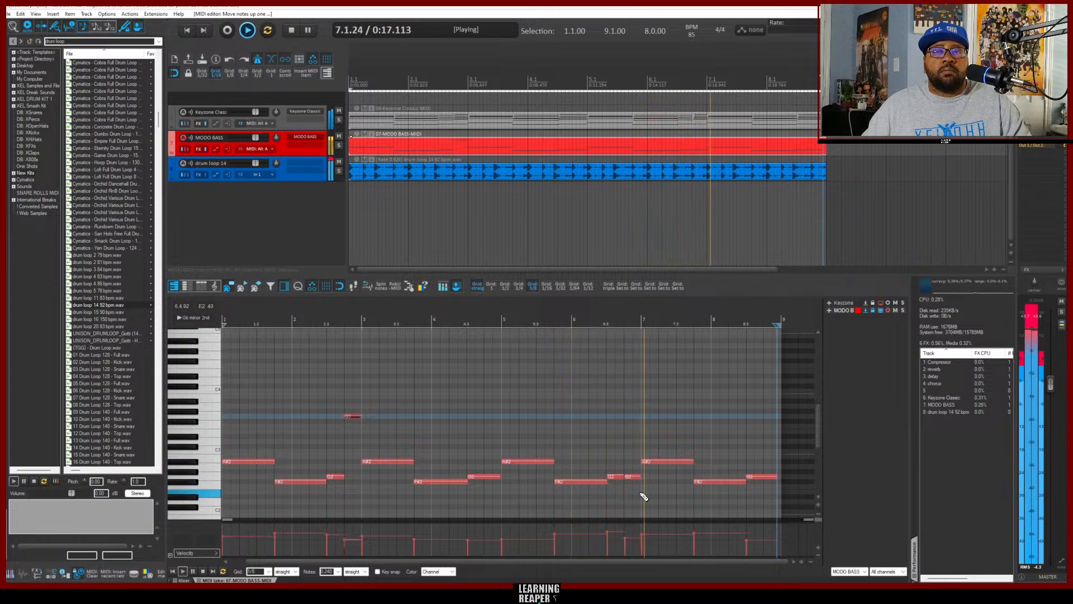
pyautogui.press('space')
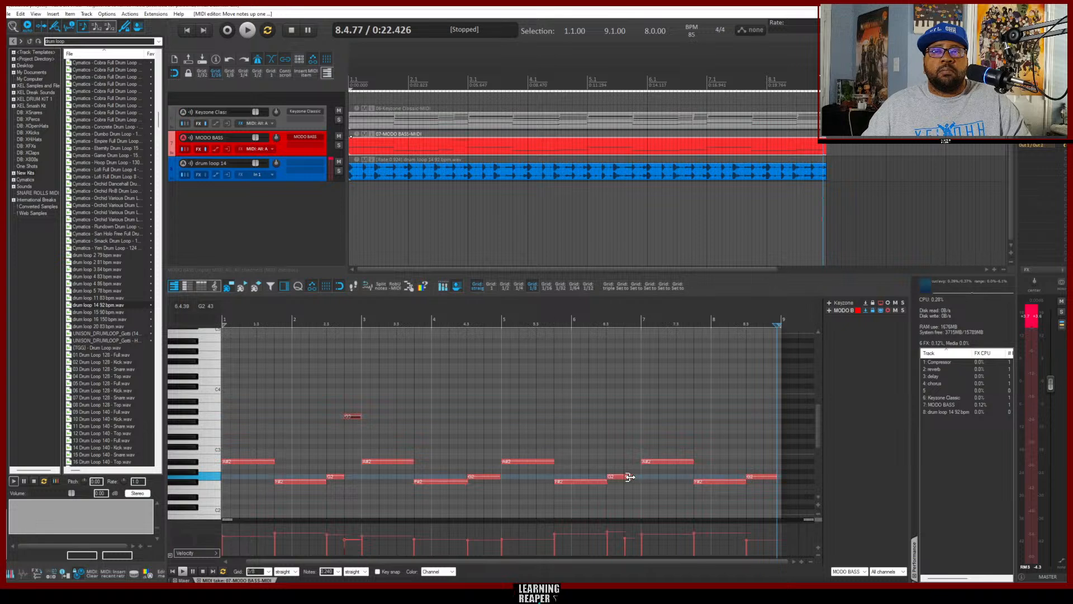
# Replace the last bass note of bar 6 with a shorter F#2 followed by an E2, and play from bar 5
pyautogui.moveTo(630, 478); pyautogui.dragTo(630, 481)
pyautogui.moveTo(630, 484); pyautogui.dragTo(631, 485)
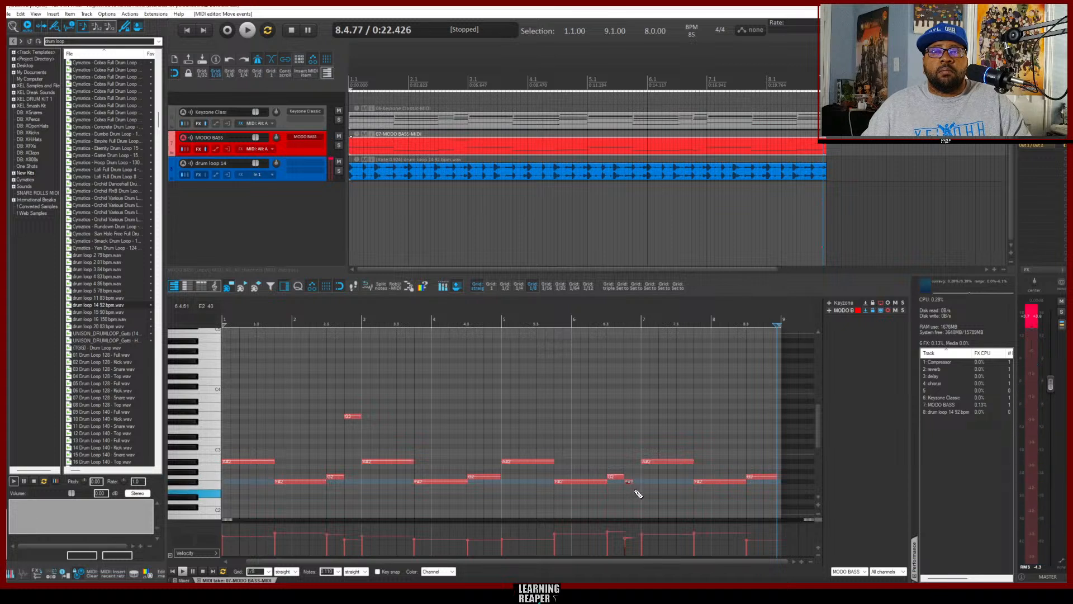
pyautogui.click(636, 491)
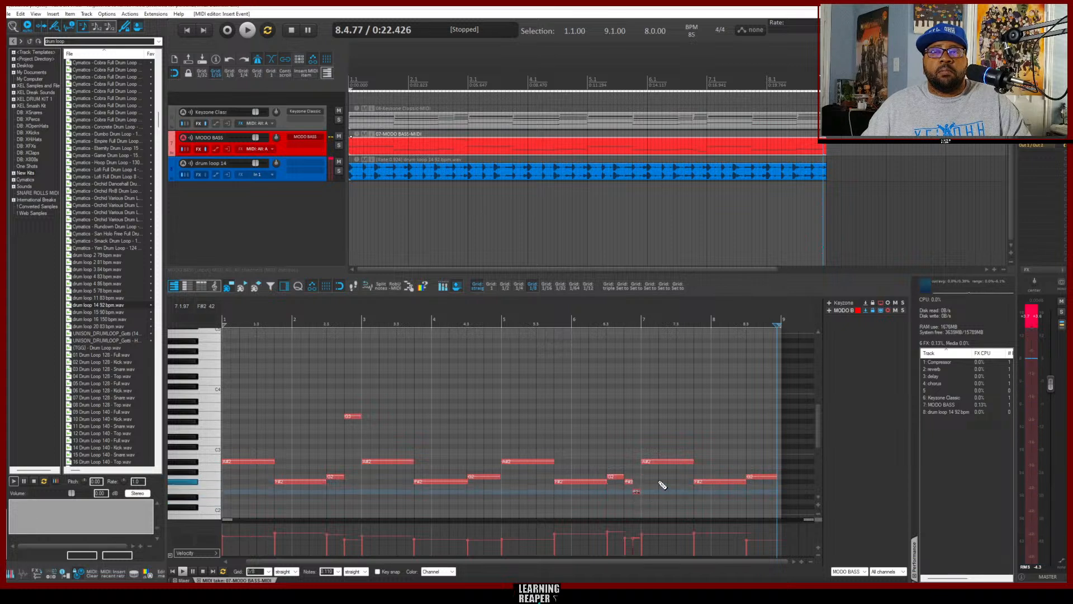
pyautogui.click(503, 319)
pyautogui.press('space')
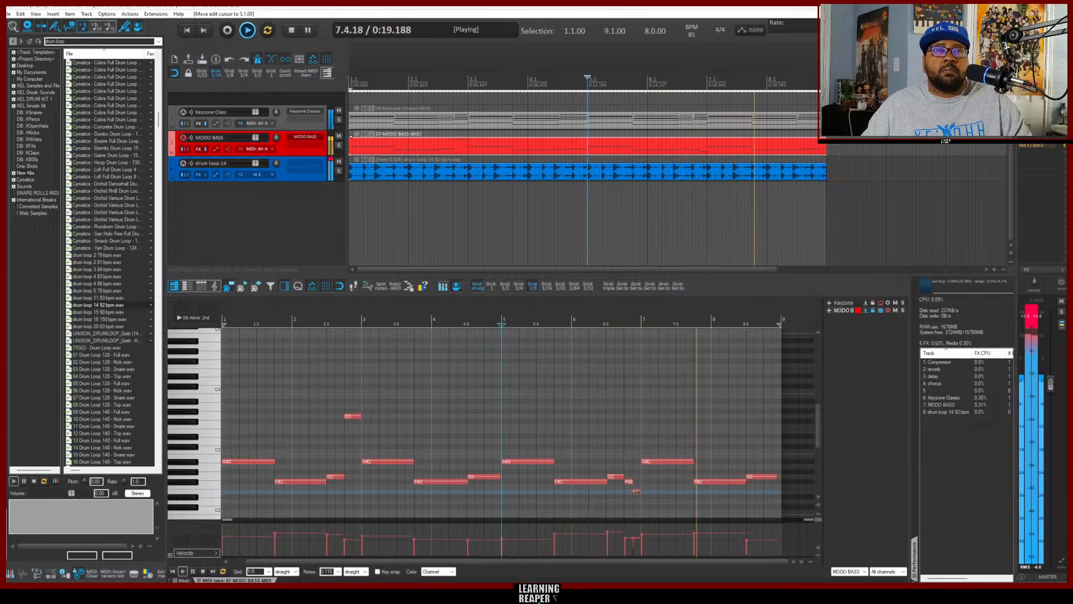
pyautogui.press('space')
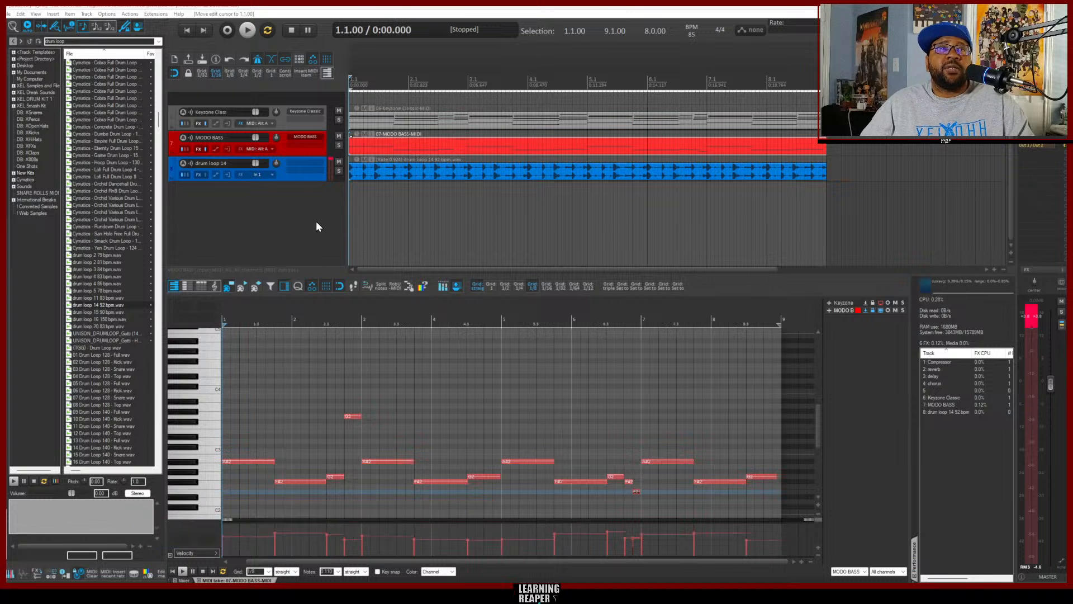
# Clear the track selection and play the chords, bass and drums from the start of the project
pyautogui.click(295, 232)
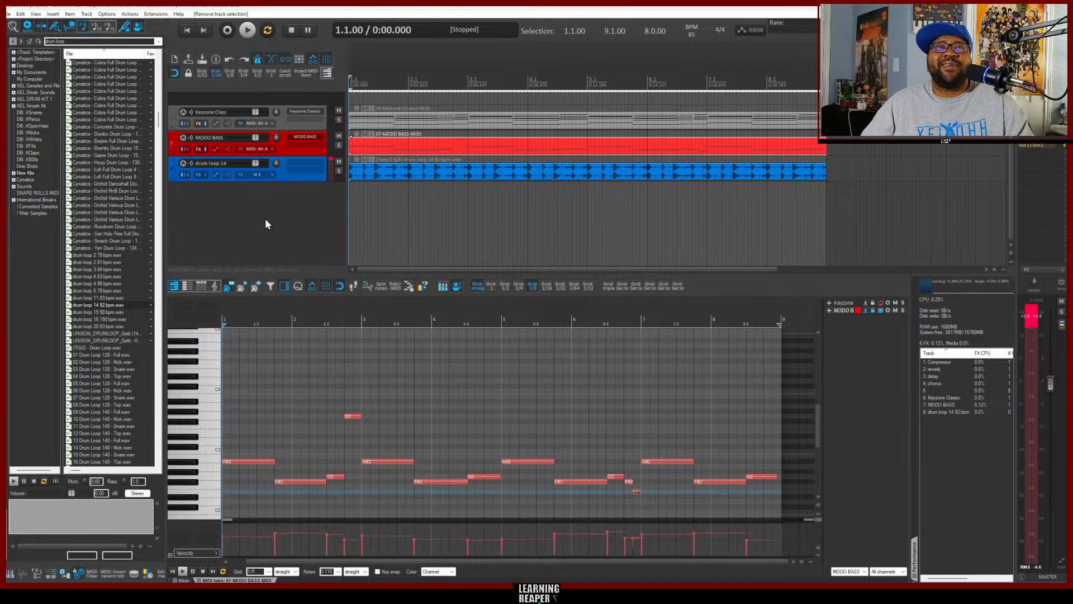
pyautogui.press('space')
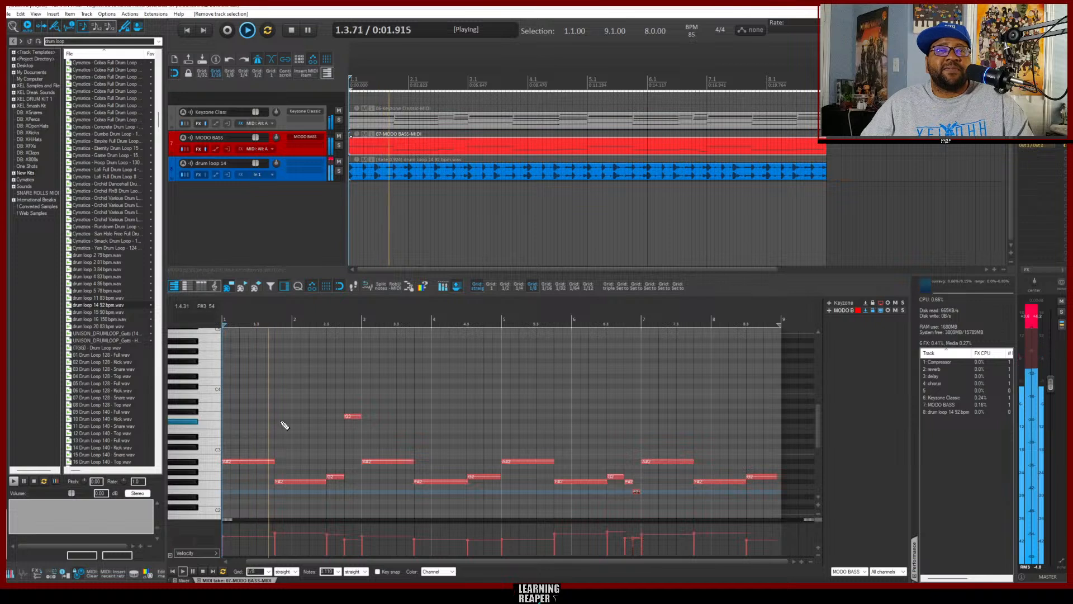
pyautogui.press('space')
pyautogui.press('space')
pyautogui.press('space')
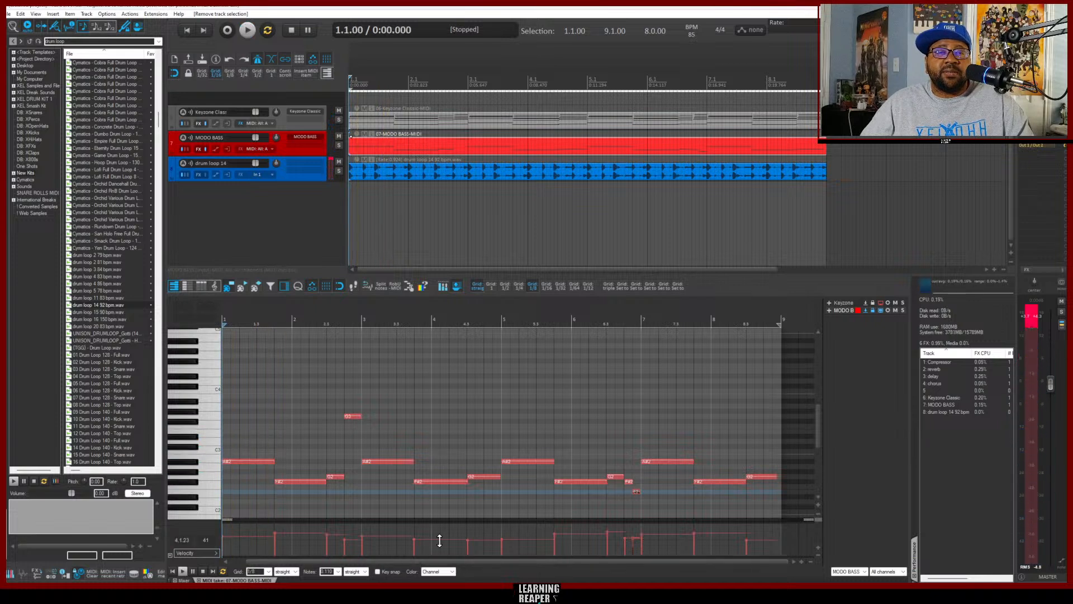
# Open the Keyzone Classic chords in the MIDI editor and enable key snap with root G and the Natural minor scale
pyautogui.click(370, 122)
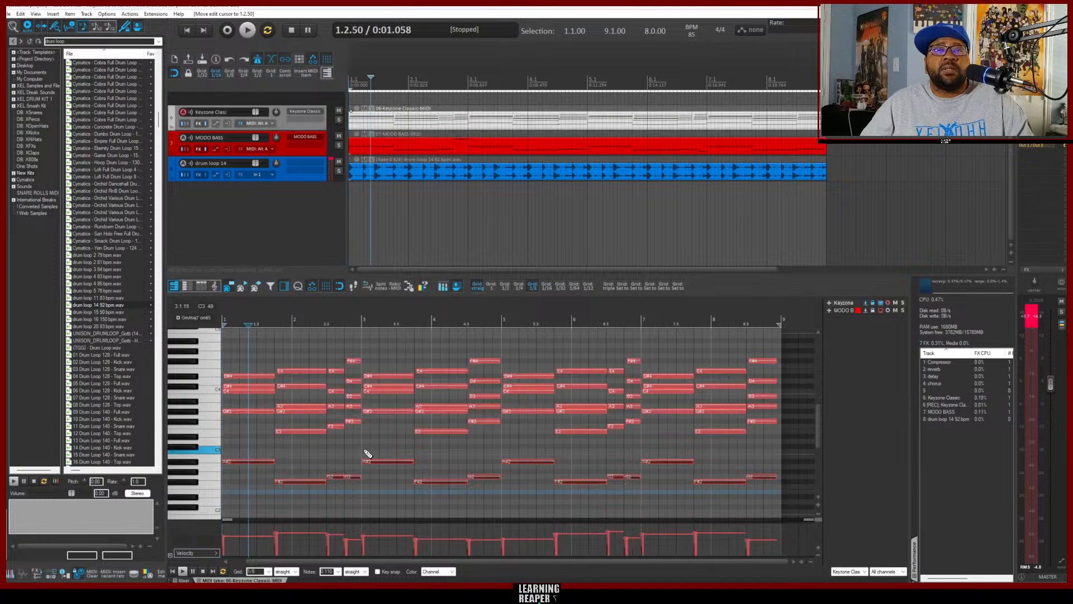
pyautogui.click(378, 571)
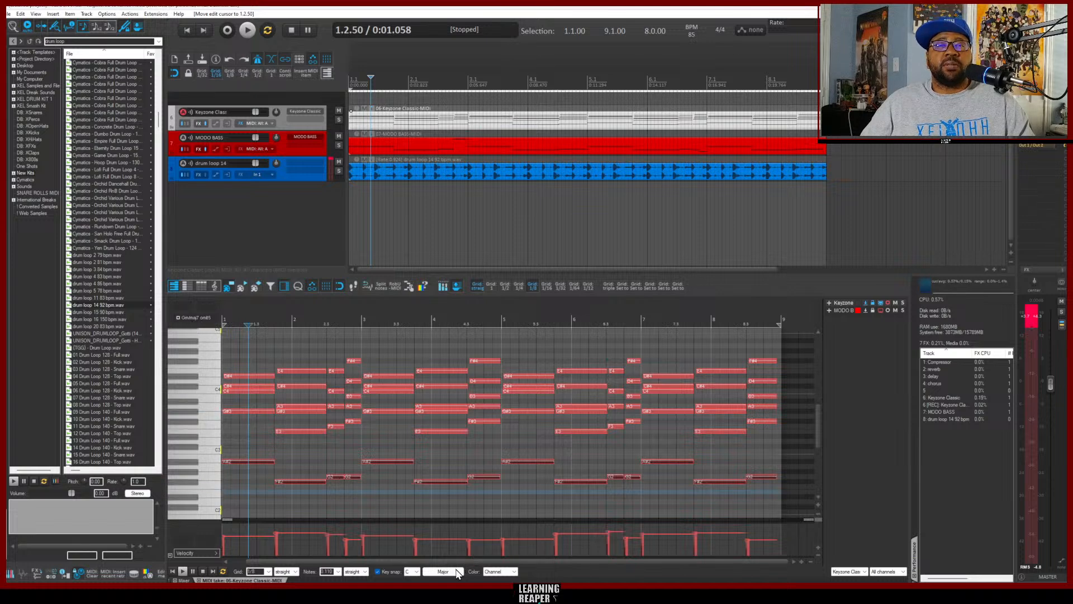
pyautogui.click(416, 572)
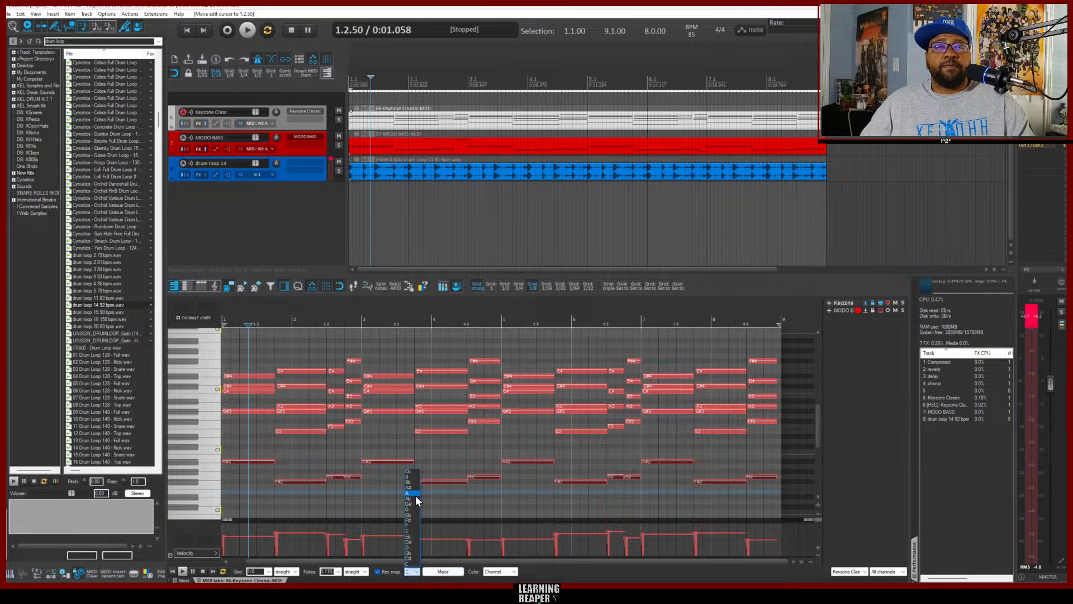
pyautogui.click(409, 509)
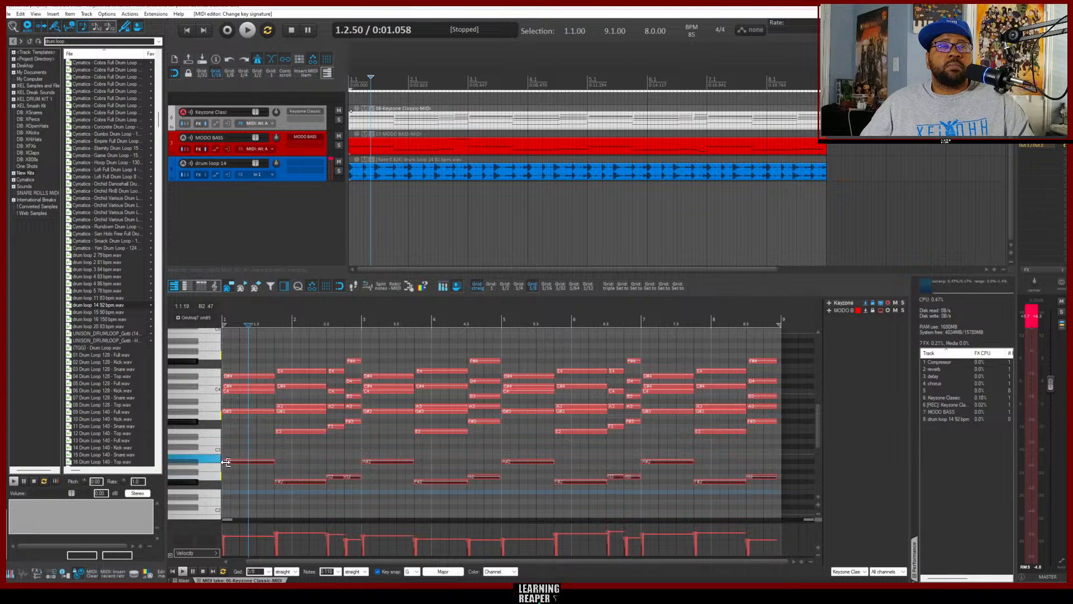
pyautogui.click(445, 572)
pyautogui.click(451, 478)
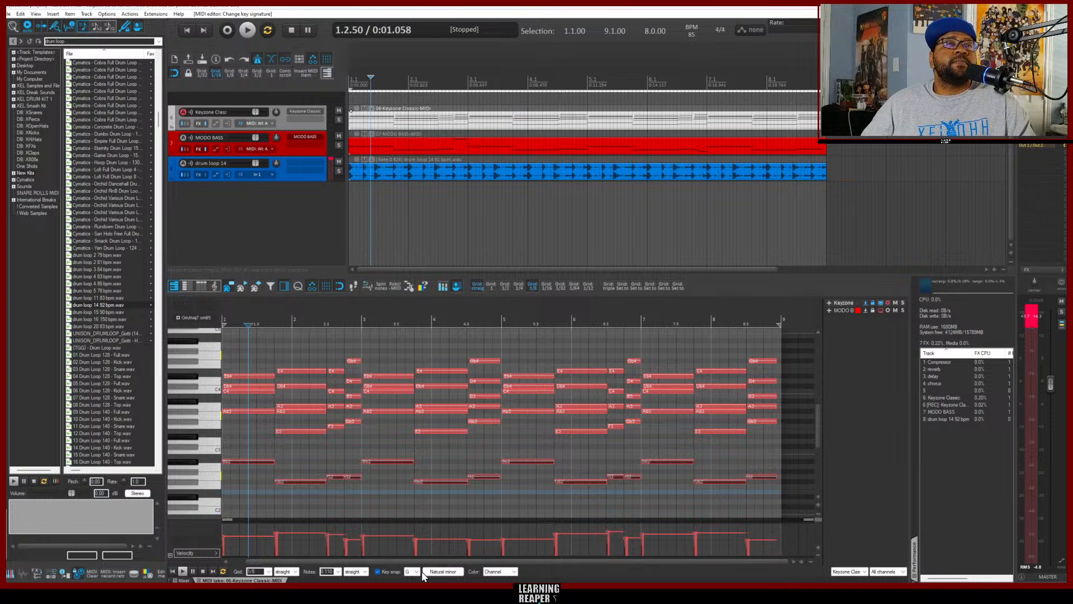
# Place the edit cursor at 2.3.50 and select all the notes of the first Keyzone Classic chord
pyautogui.click(301, 322)
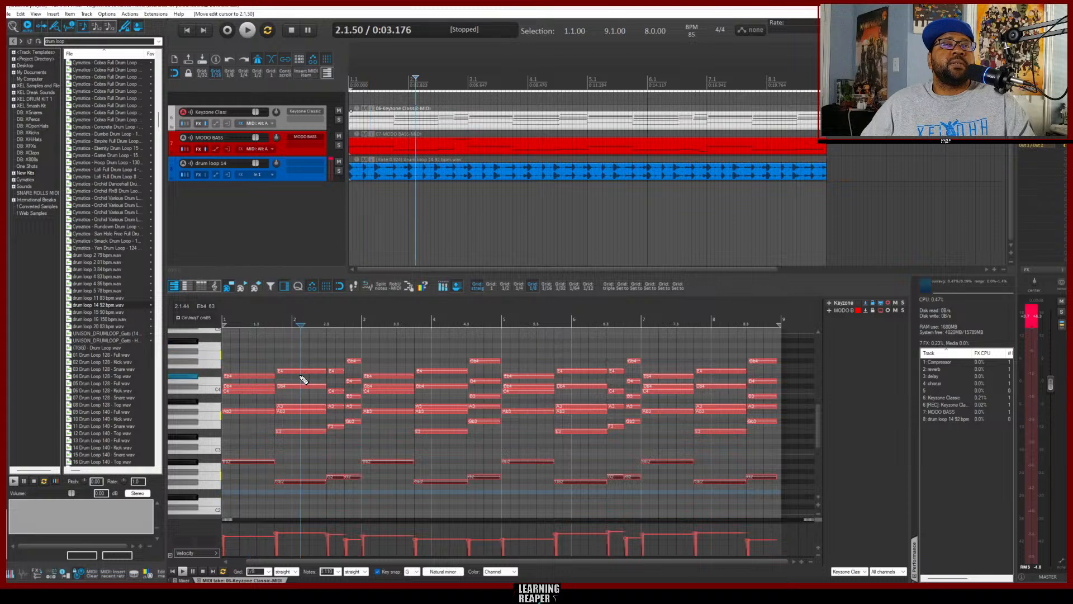
pyautogui.click(333, 323)
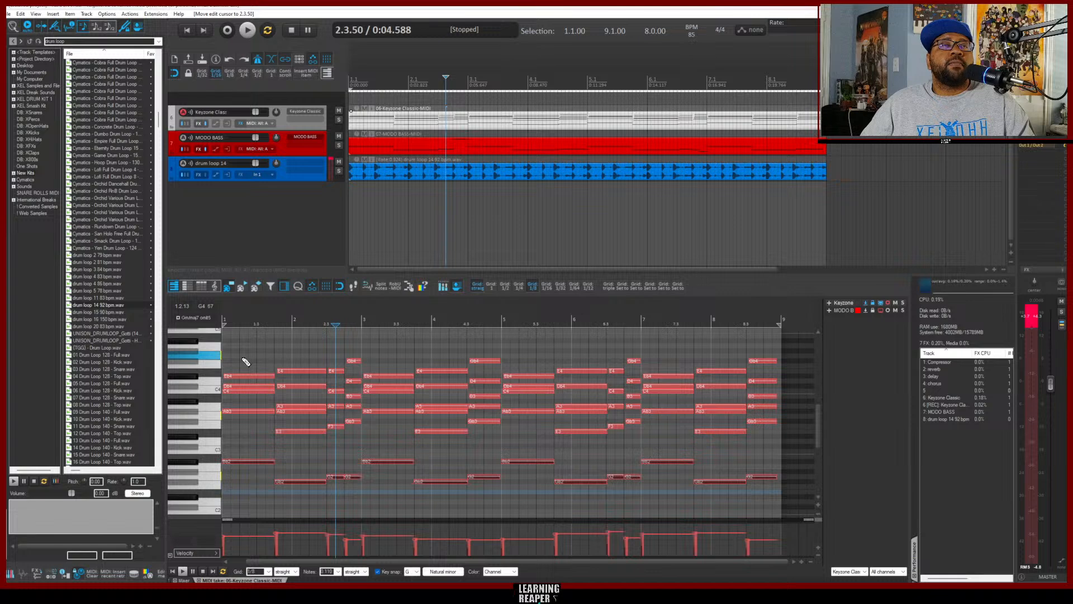
pyautogui.click(244, 477)
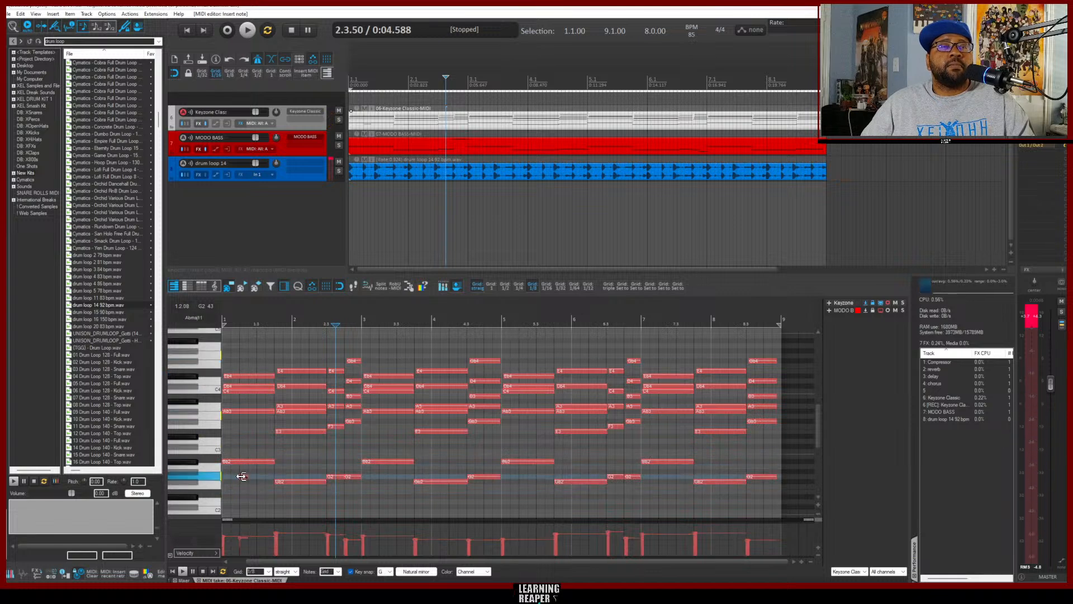
pyautogui.doubleClick(244, 477)
pyautogui.moveTo(253, 478); pyautogui.dragTo(251, 353)
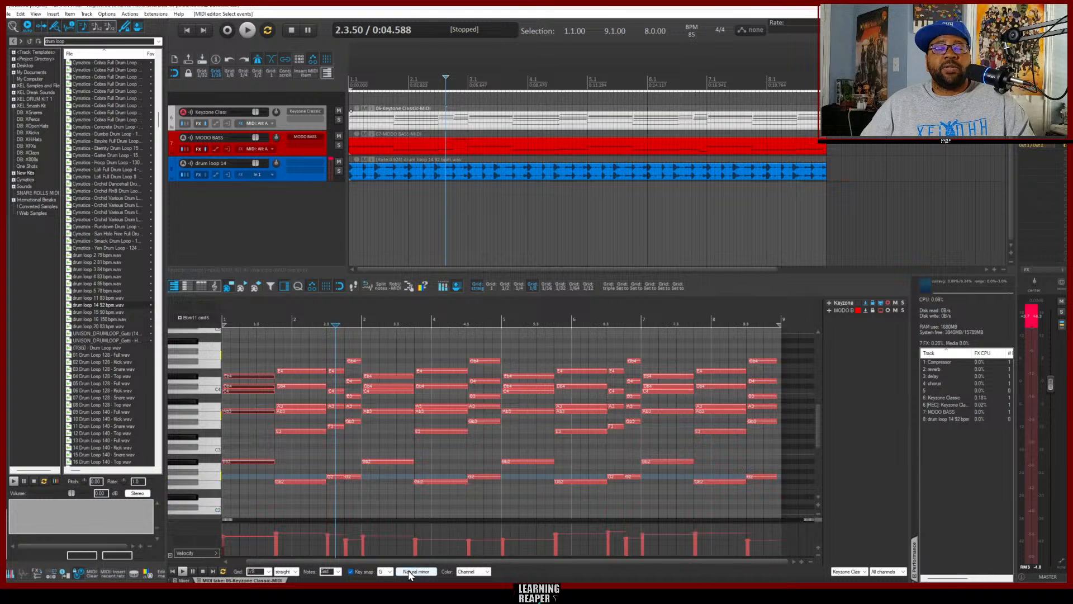
# Change the key snap root to B and its scale to Major
pyautogui.click(390, 571)
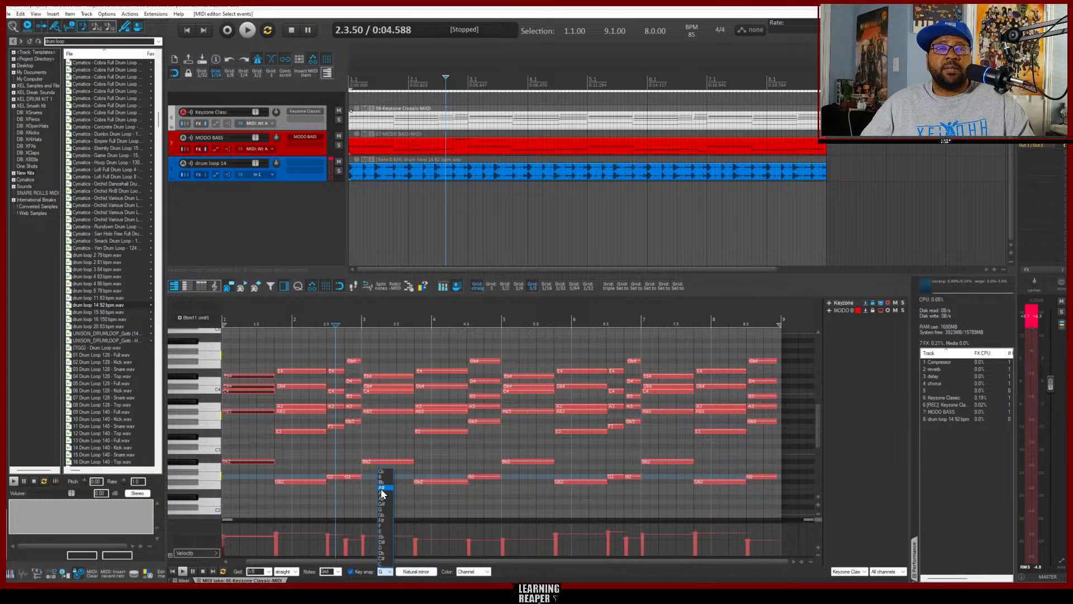
pyautogui.click(388, 479)
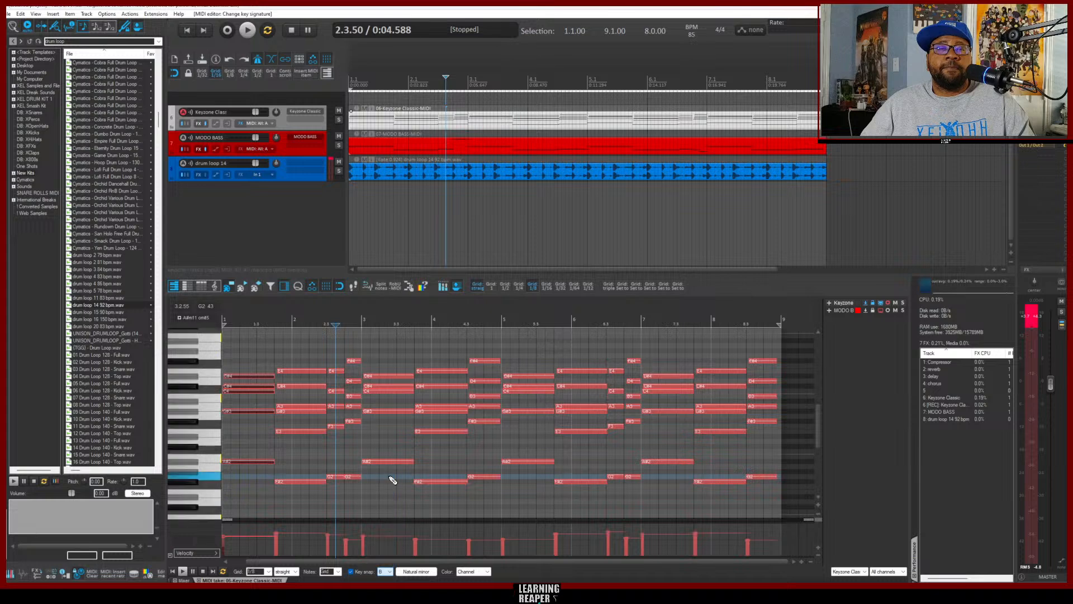
pyautogui.click(418, 573)
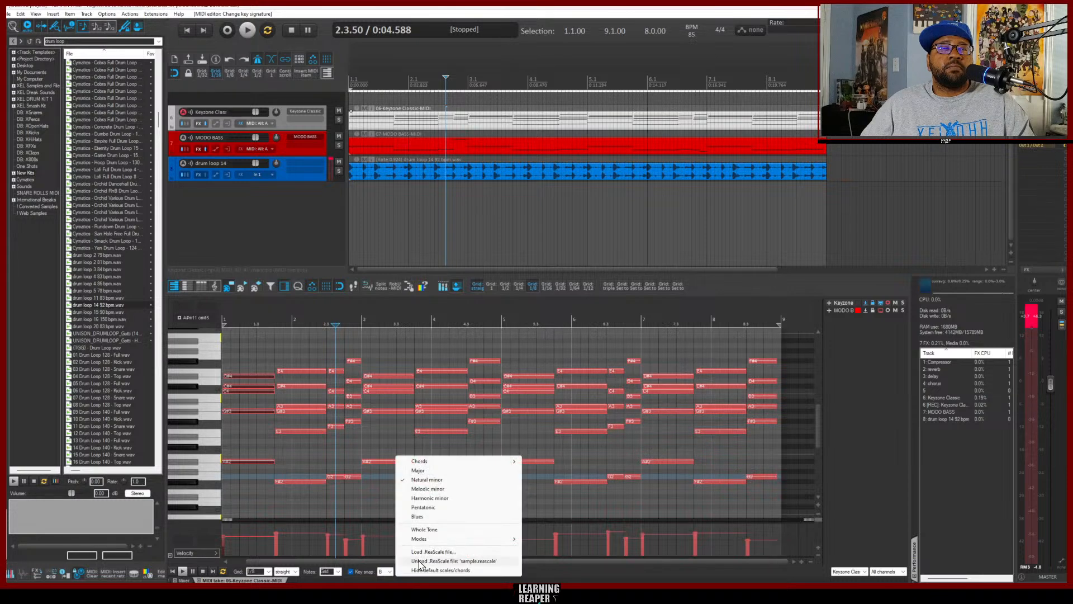
pyautogui.click(424, 471)
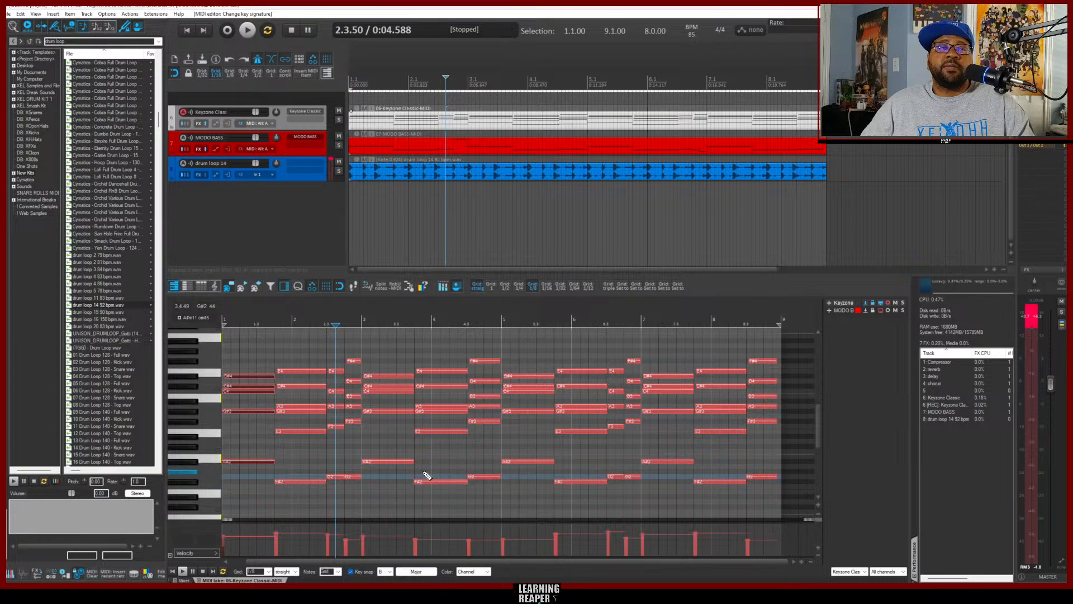
# Try the Harmonic minor and Pentatonic scales for the key snap in B
pyautogui.click(414, 572)
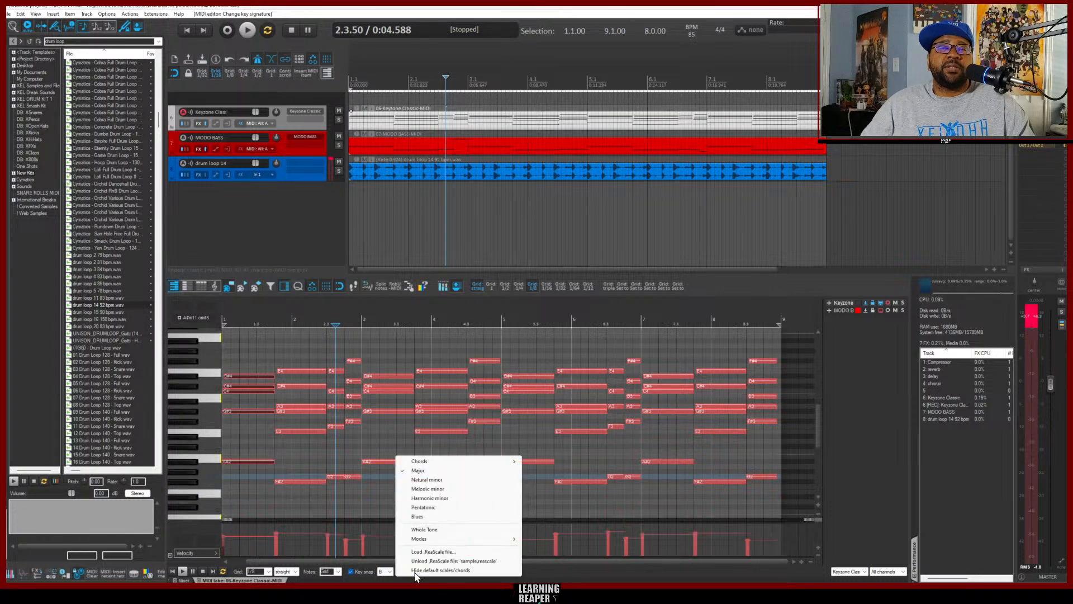
pyautogui.click(430, 498)
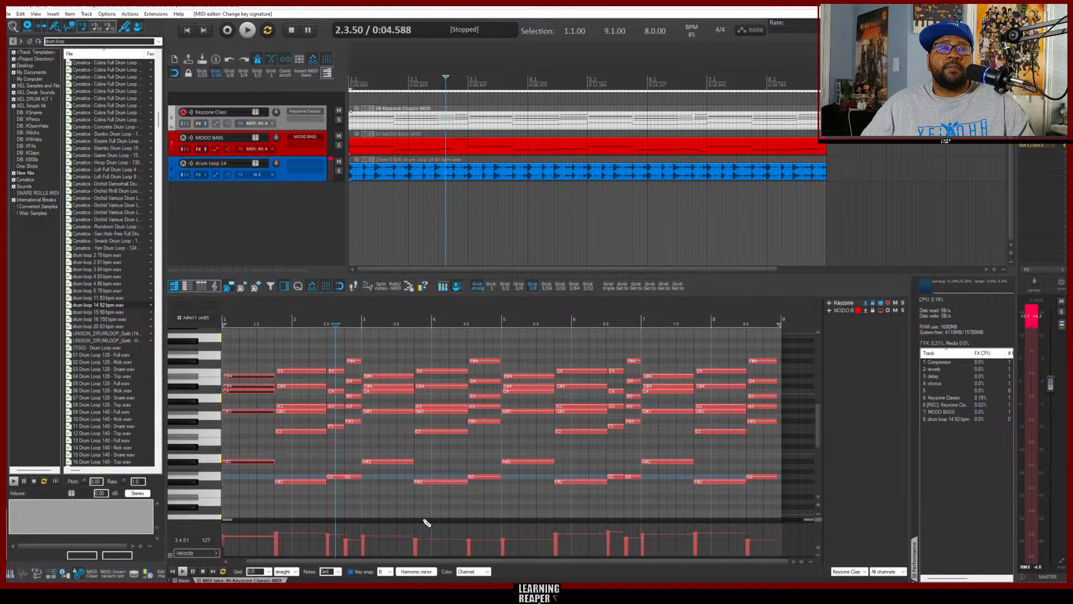
pyautogui.click(418, 572)
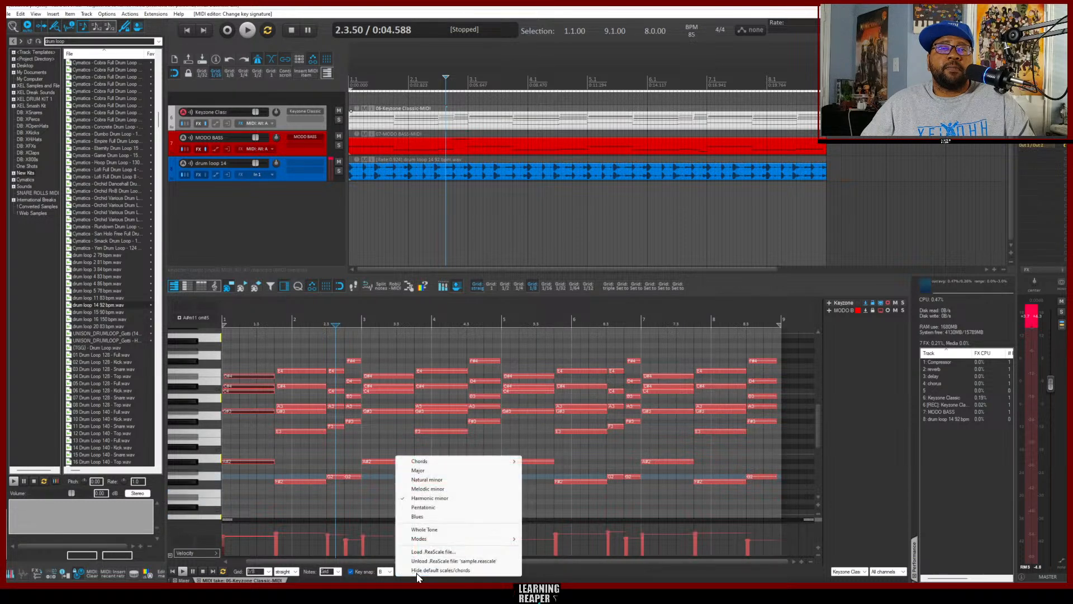
pyautogui.click(427, 508)
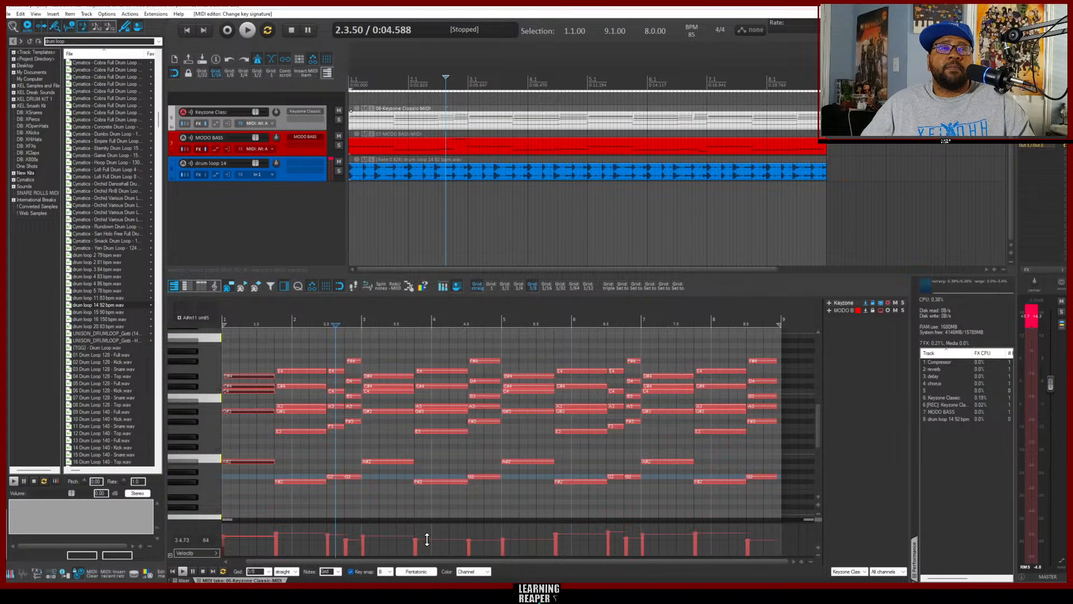
# Try the Dorian and Phrygian modes as the key snap scale in B
pyautogui.click(415, 571)
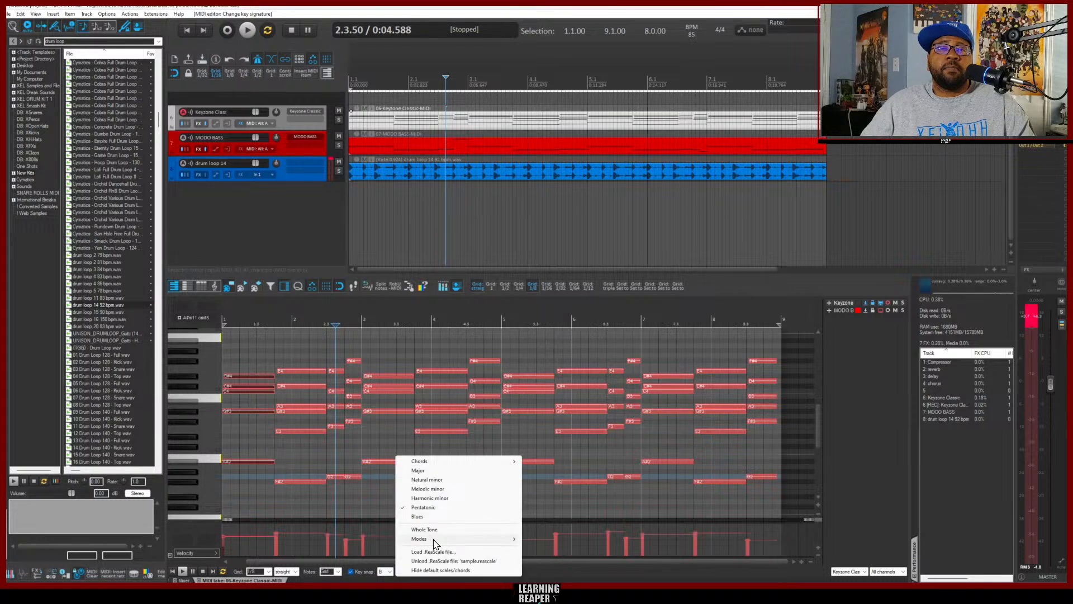
pyautogui.moveTo(435, 541)
pyautogui.click(544, 540)
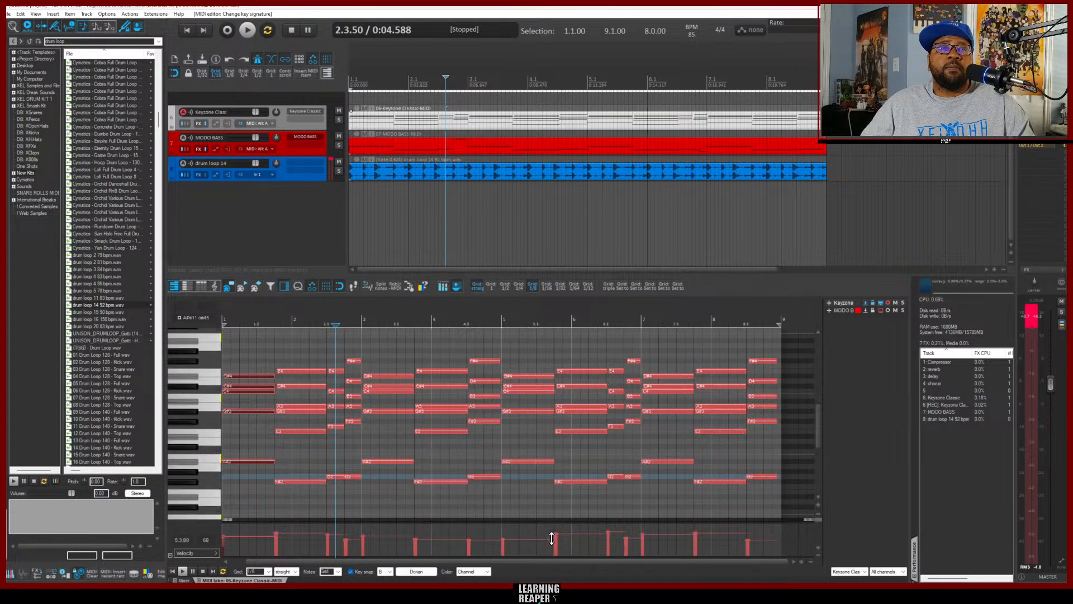
pyautogui.click(415, 571)
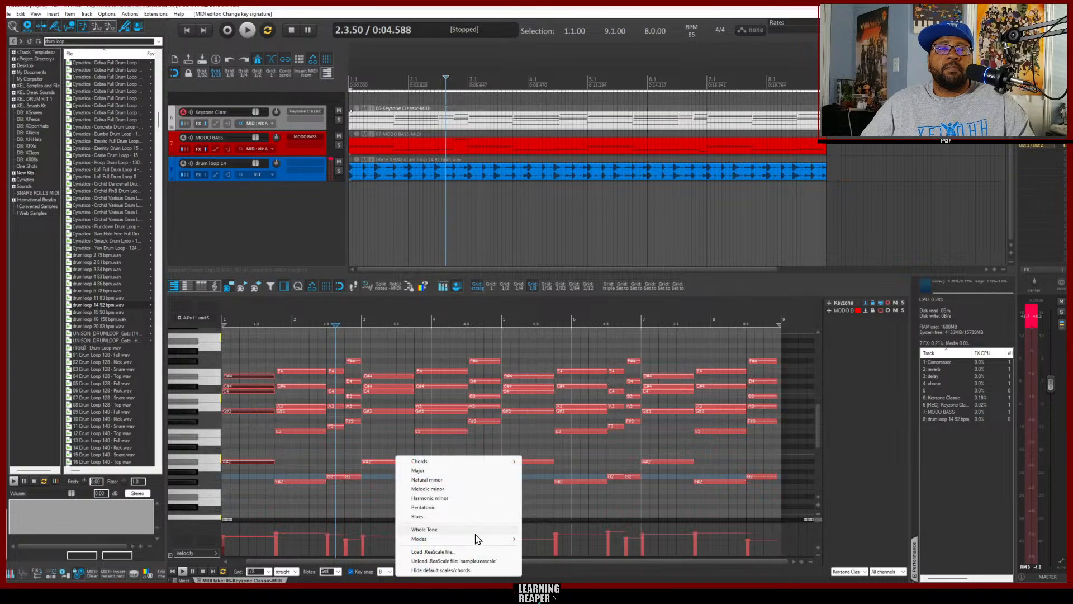
pyautogui.moveTo(478, 538)
pyautogui.click(535, 548)
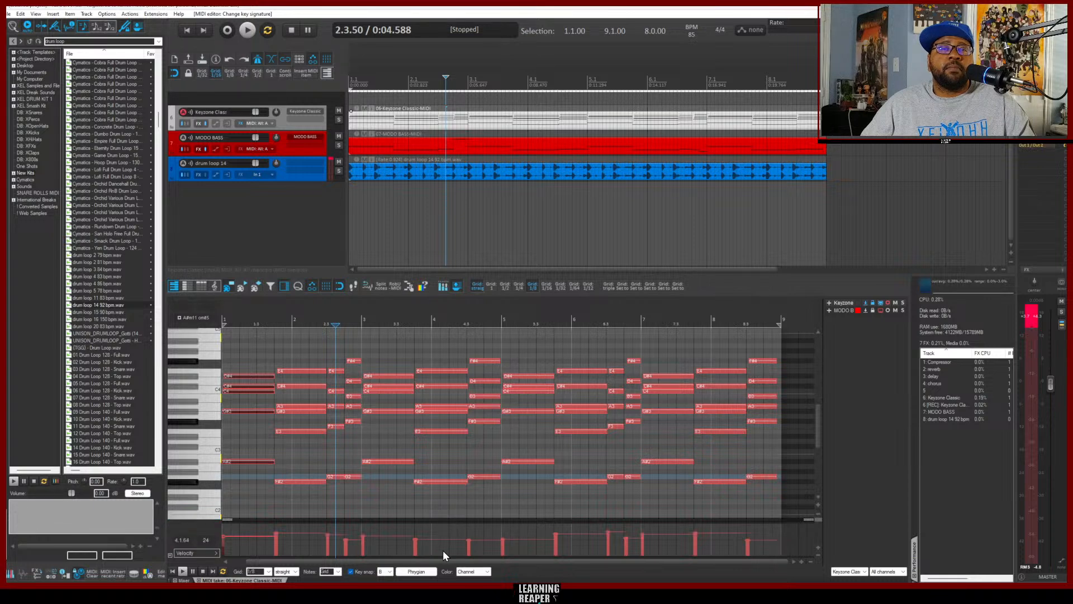
# Set the key snap scale to the Lydian mode
pyautogui.click(411, 571)
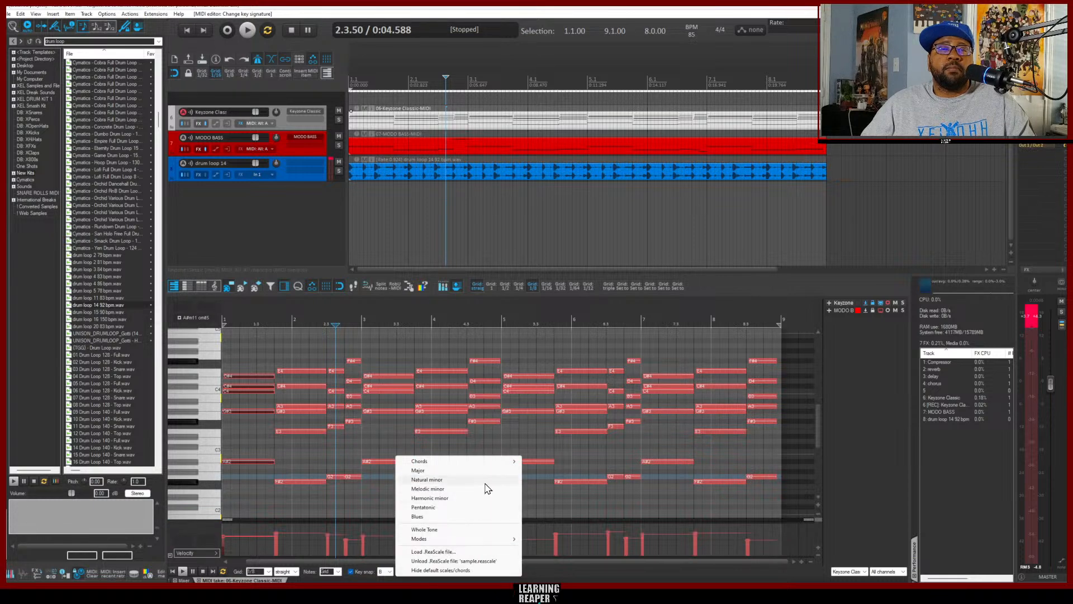
pyautogui.moveTo(487, 545)
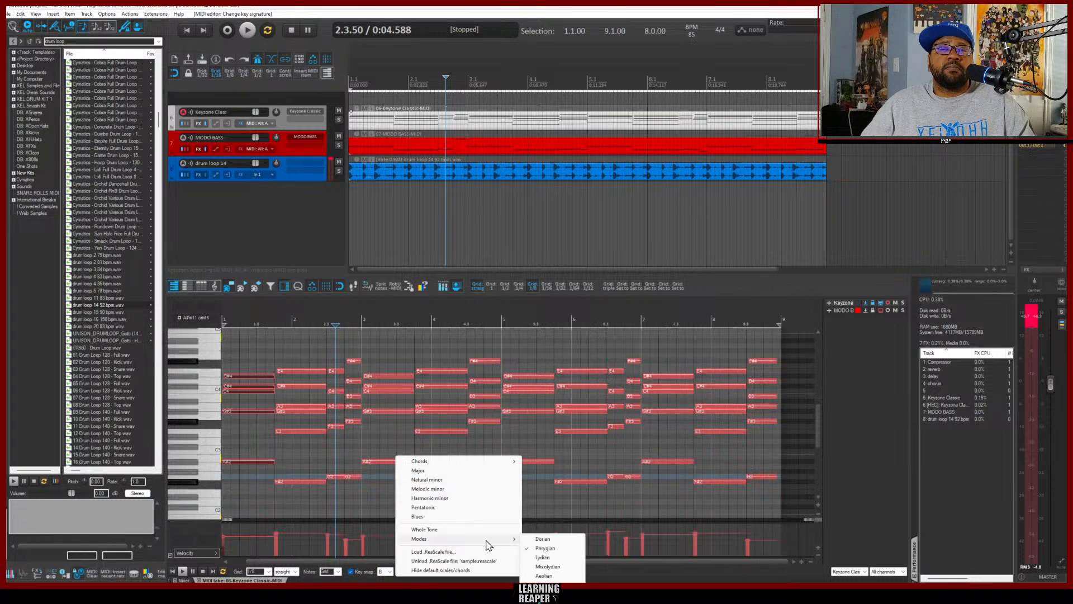
pyautogui.click(545, 557)
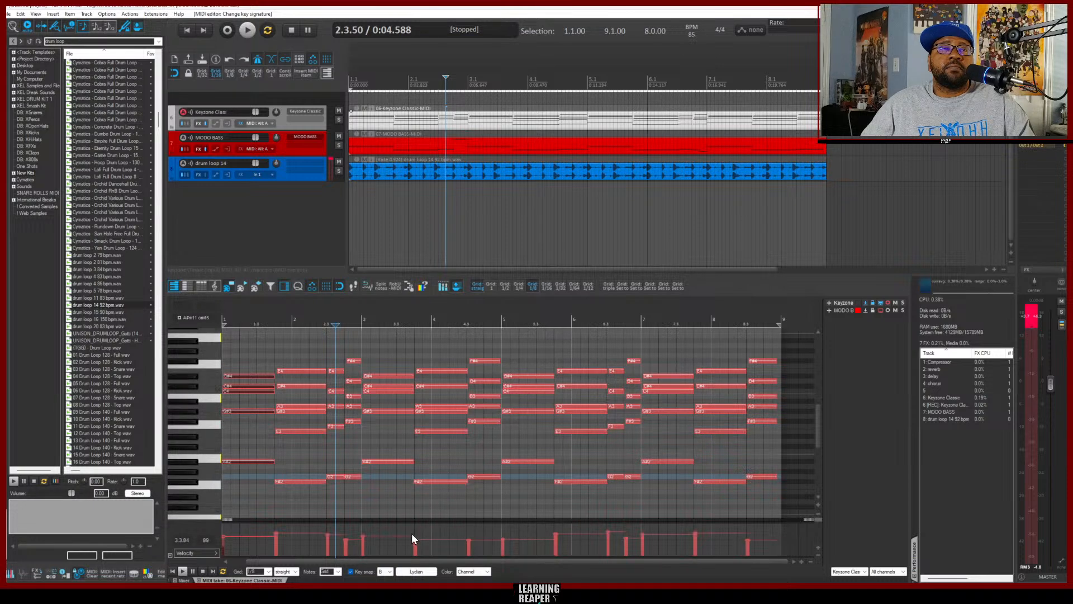
# Try the Mixolydian and Aeolian modes as the key snap scale in B
pyautogui.click(416, 573)
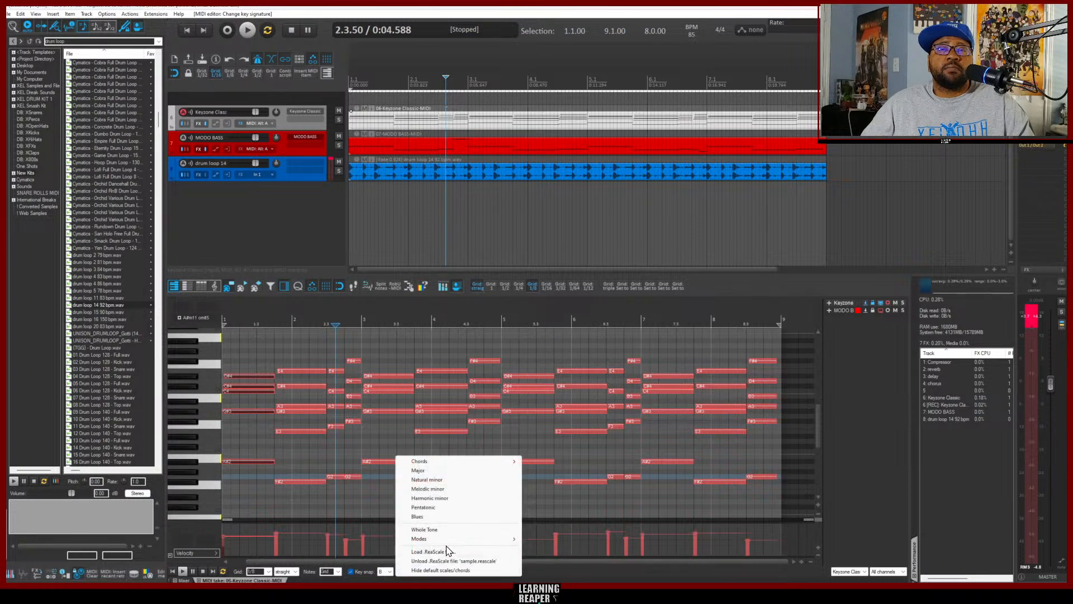
pyautogui.moveTo(522, 541)
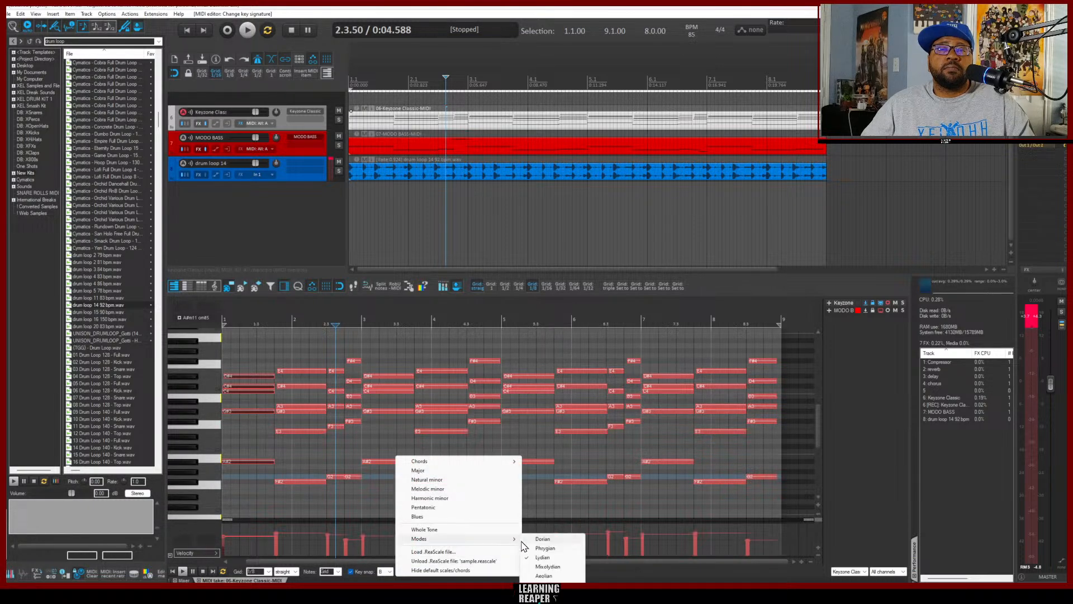
pyautogui.click(557, 566)
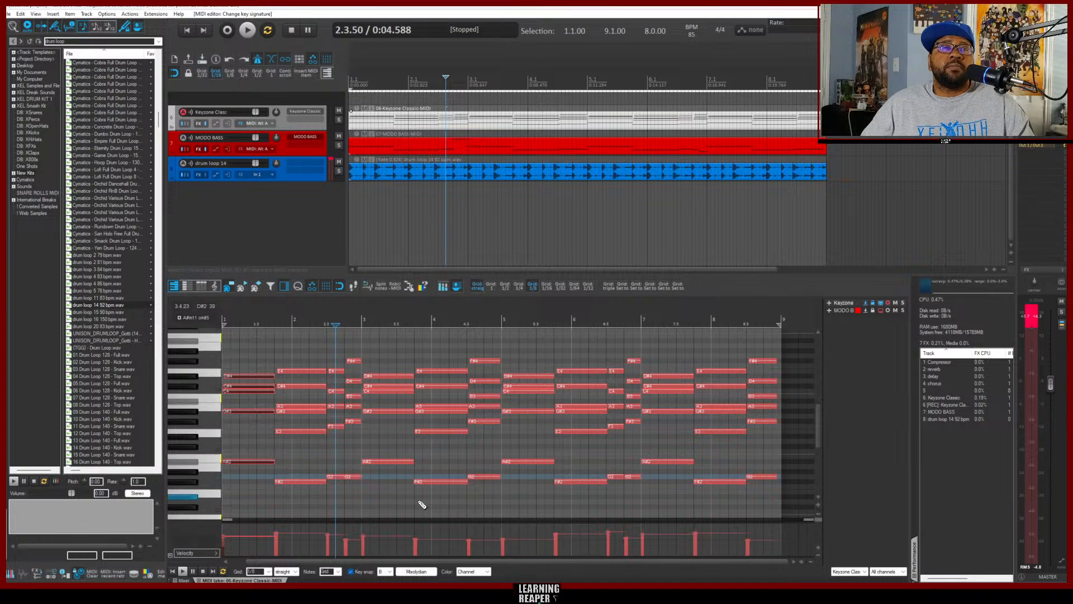
pyautogui.click(418, 571)
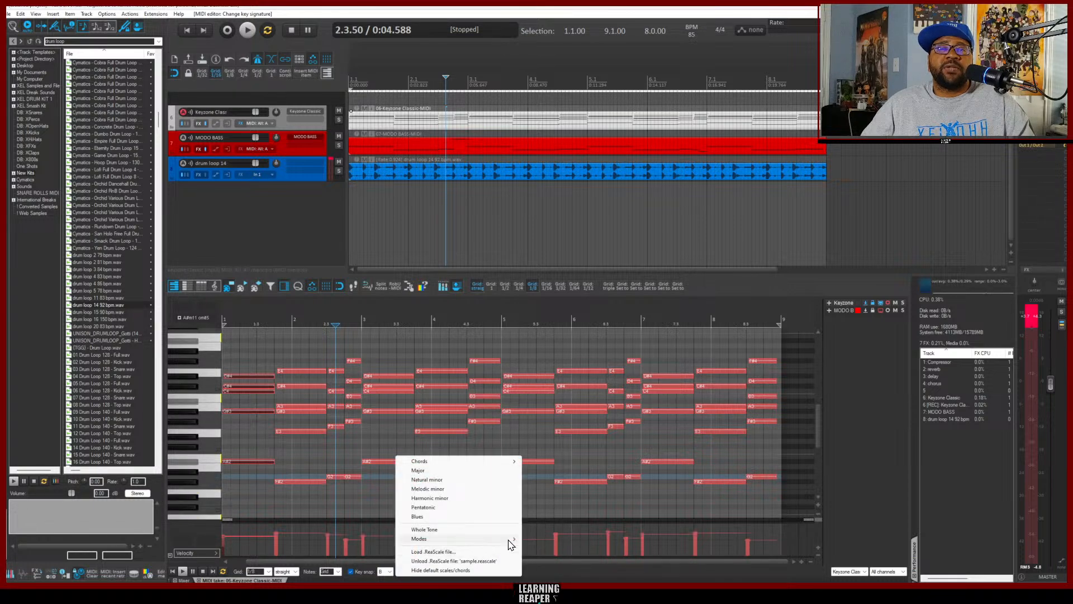
pyautogui.moveTo(506, 540)
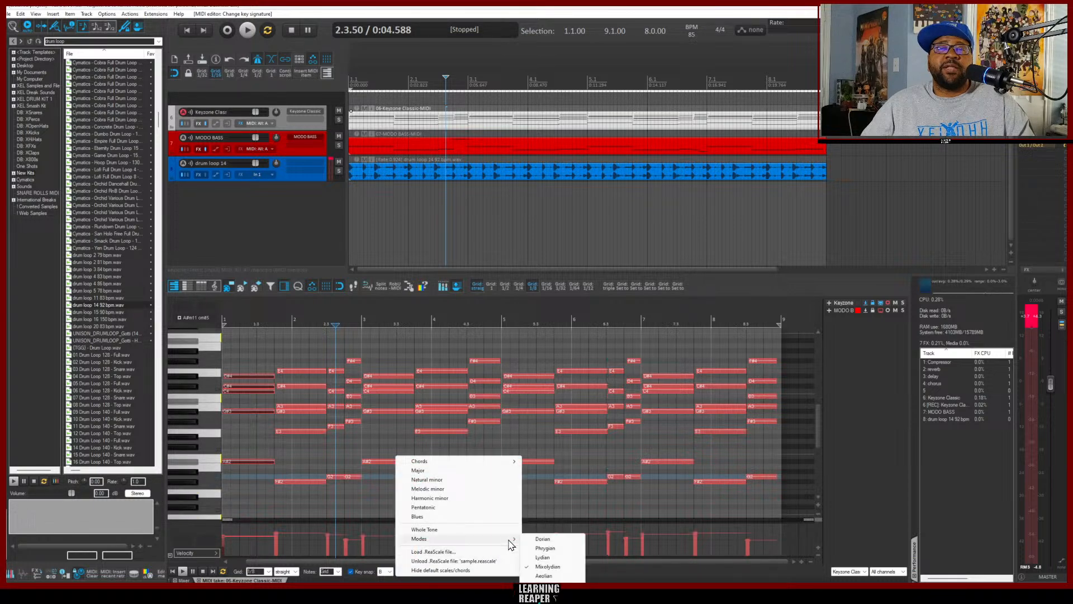
pyautogui.click(556, 574)
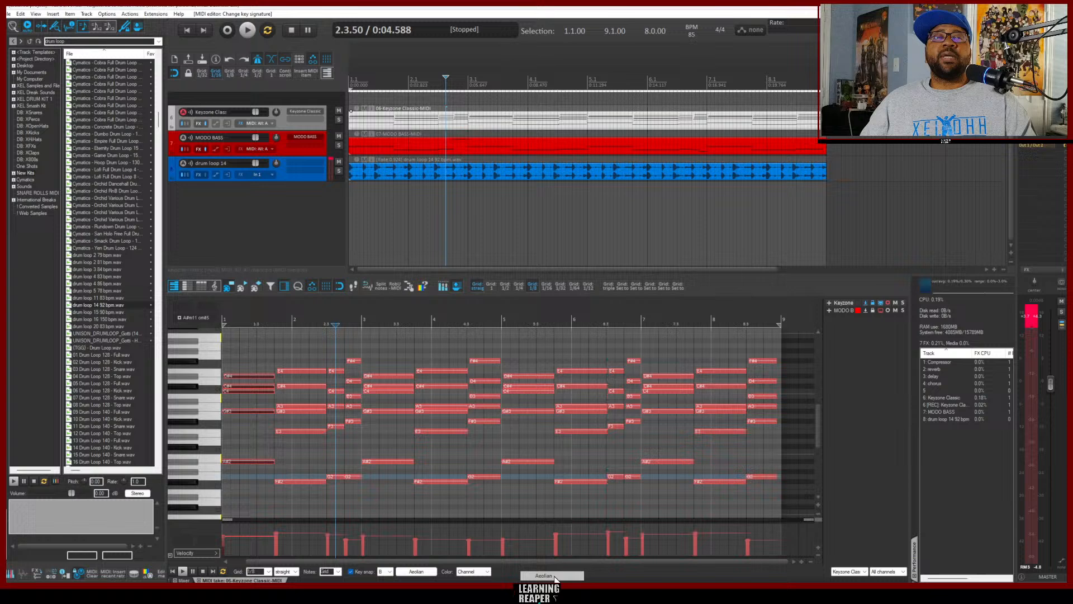
# Switch the key snap scale to the Locrian mode
pyautogui.click(416, 572)
pyautogui.moveTo(508, 542)
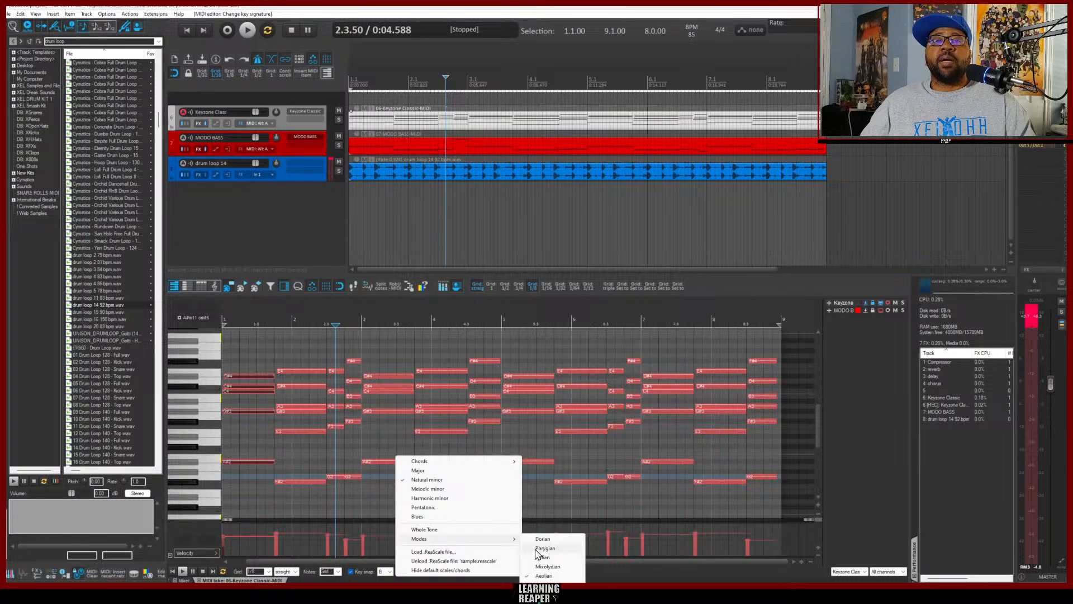
pyautogui.click(544, 585)
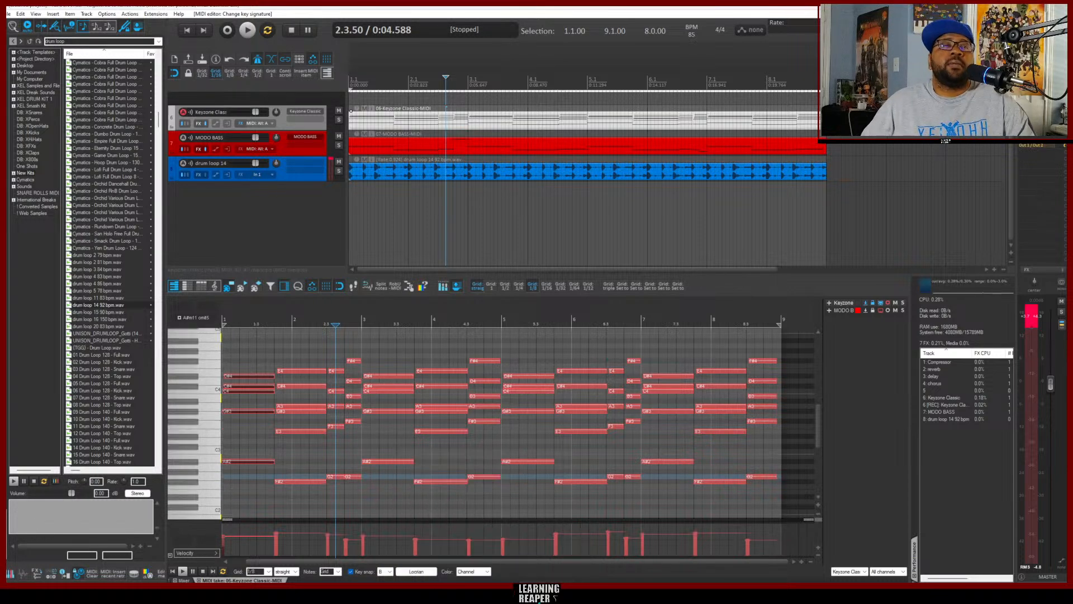
# Change the key snap root note to G and audition a key on the piano roll keyboard
pyautogui.click(415, 573)
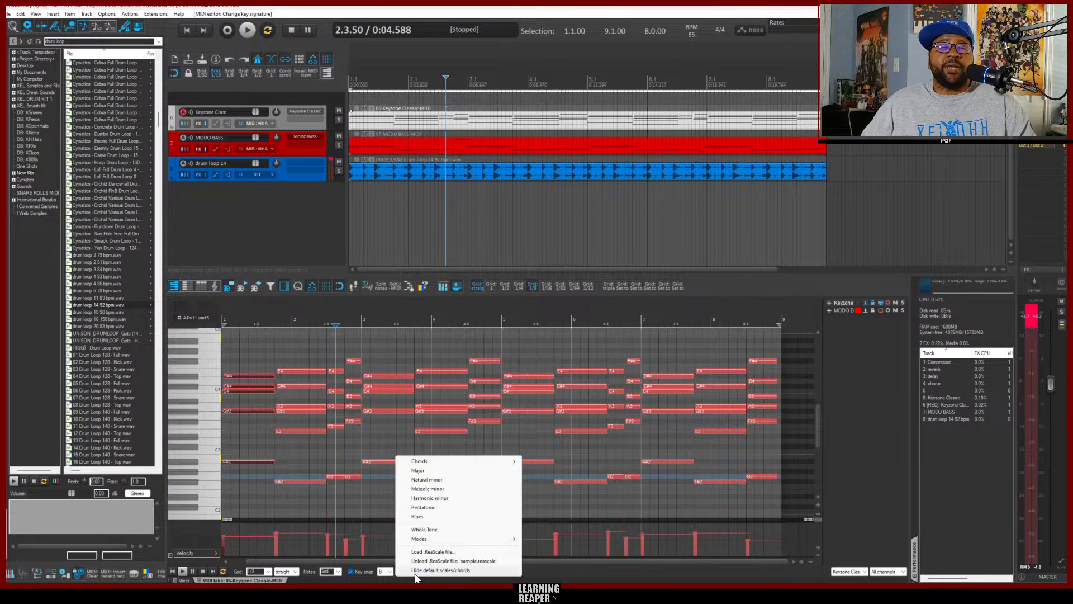
pyautogui.click(387, 572)
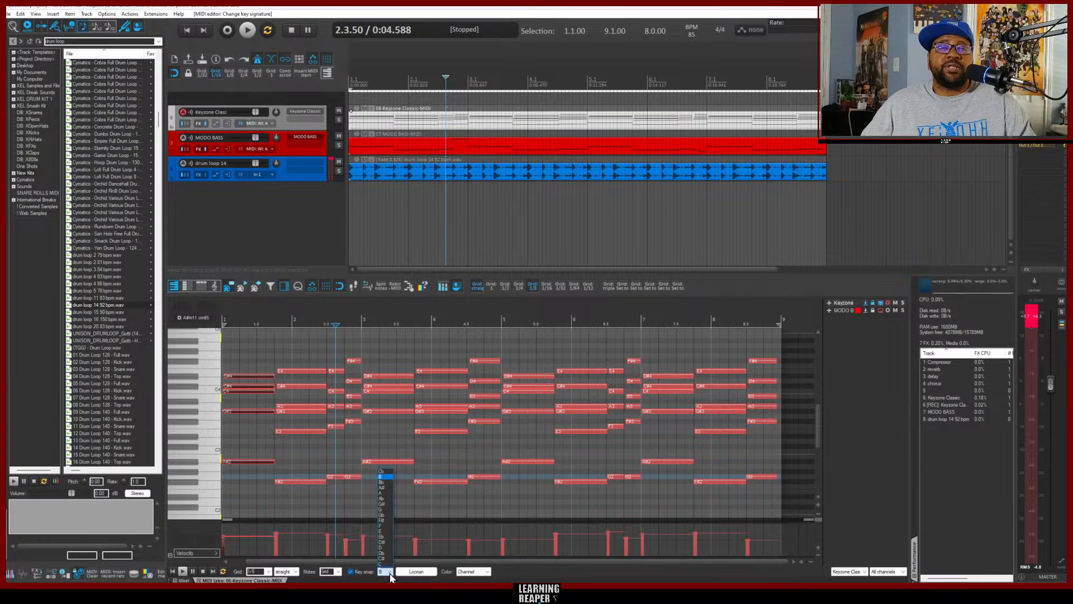
pyautogui.click(386, 510)
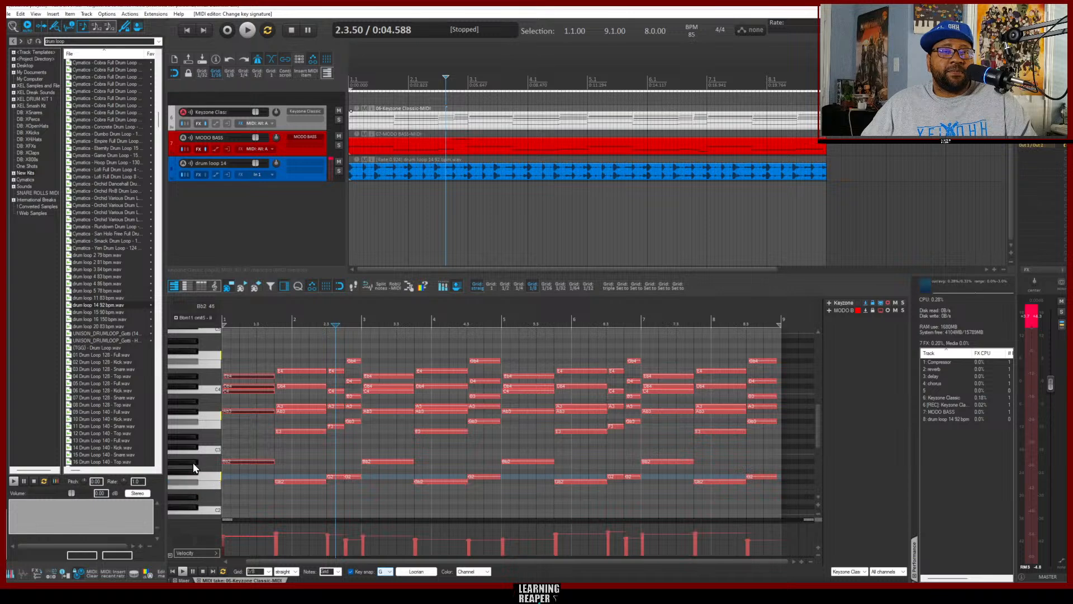
pyautogui.click(200, 485)
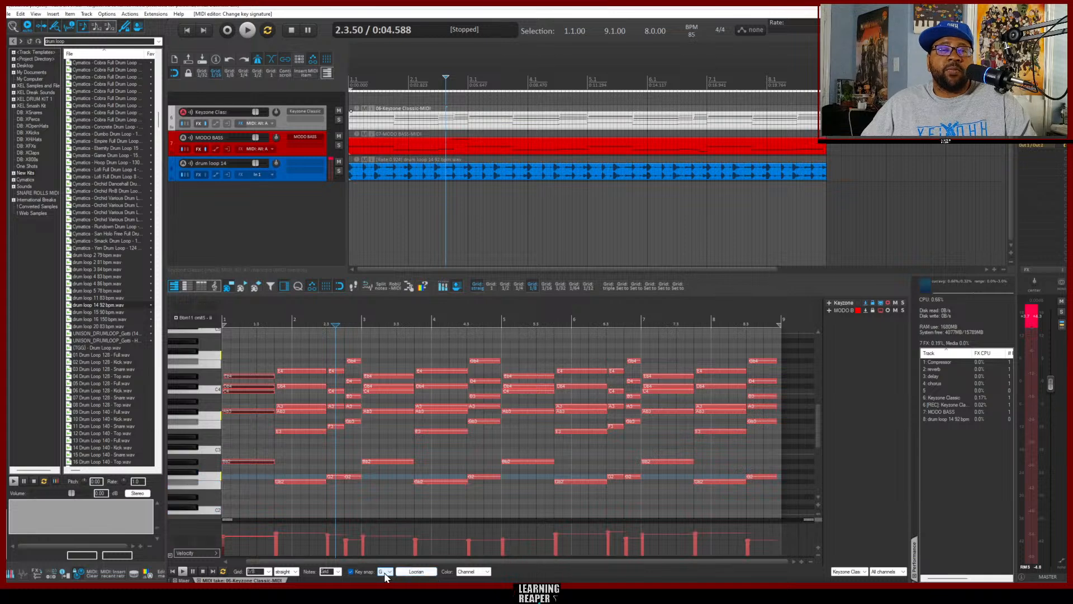
# Try the Natural minor and Major scales for the key snap in G
pyautogui.click(414, 571)
pyautogui.click(427, 480)
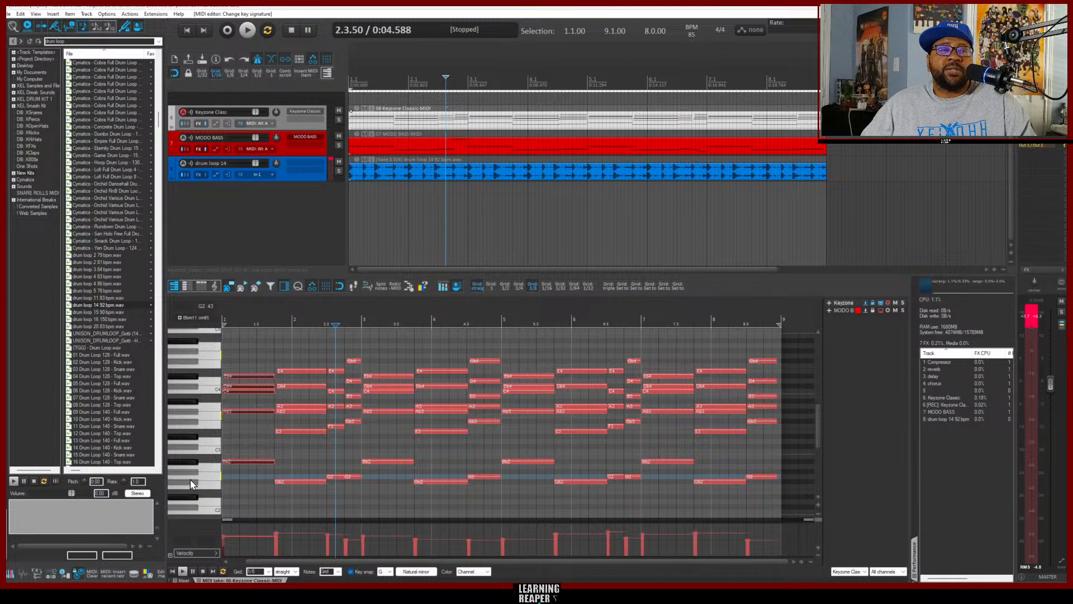
pyautogui.click(416, 572)
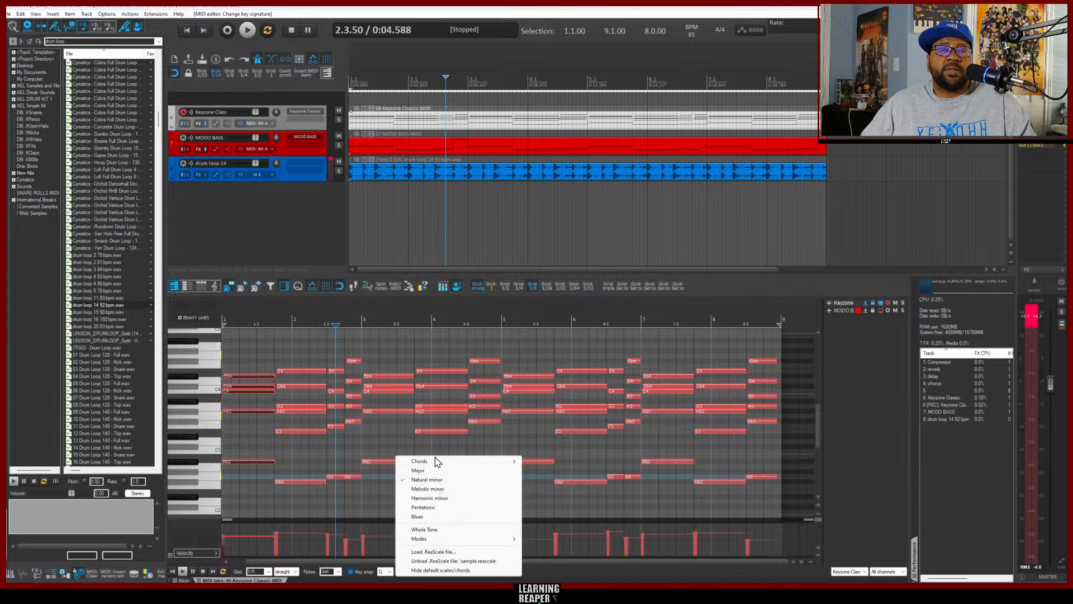
pyautogui.click(432, 473)
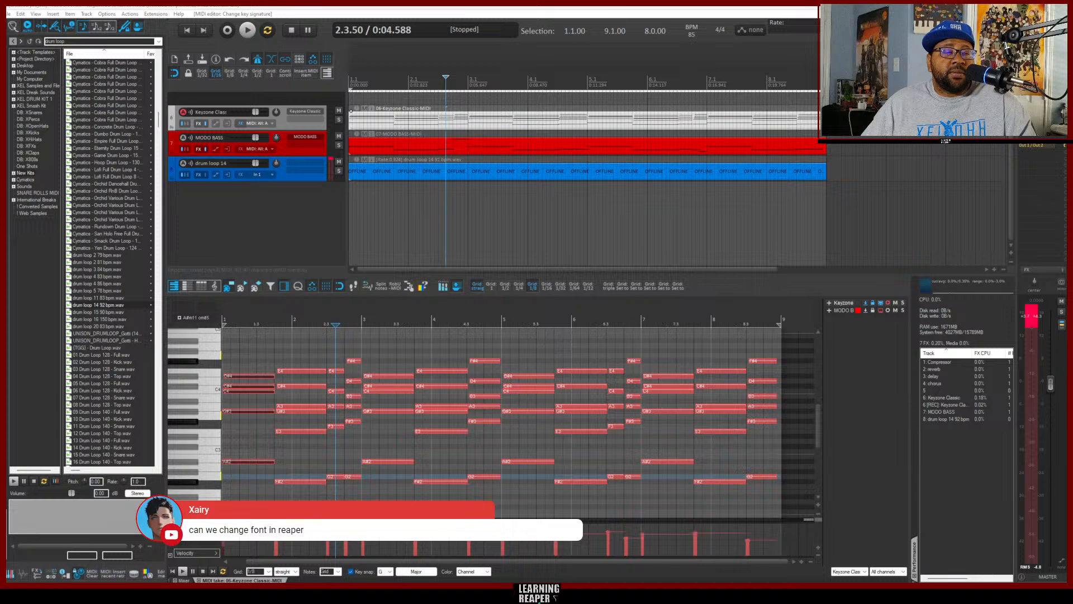
# Look at the advanced UI and system settings in the general preferences, including the UI element scaling option, and close the preferences
pyautogui.click(290, 227)
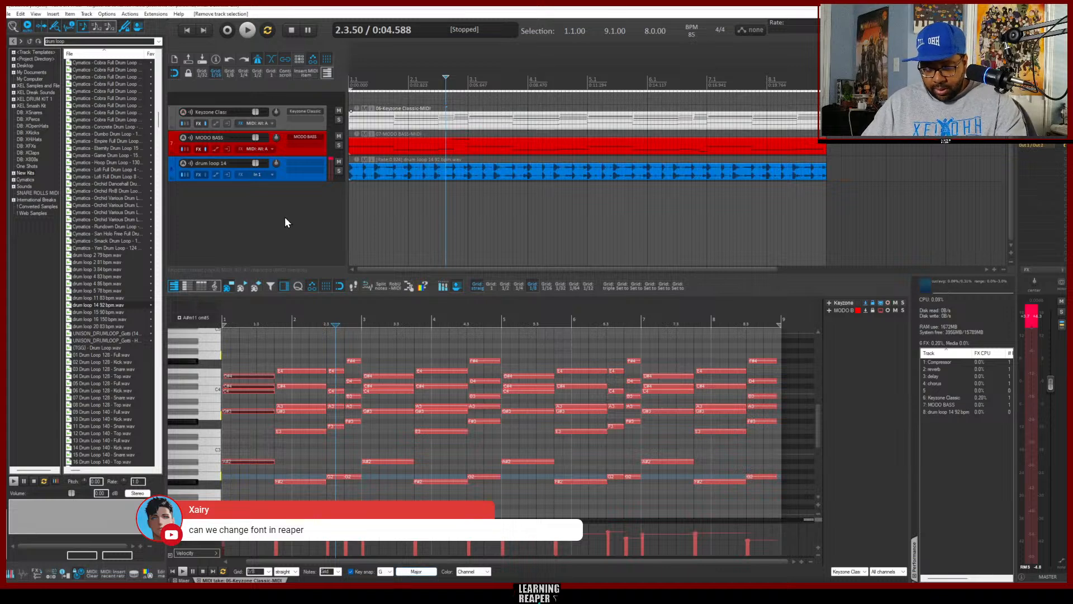
pyautogui.hotkey('ctrl', 'p')
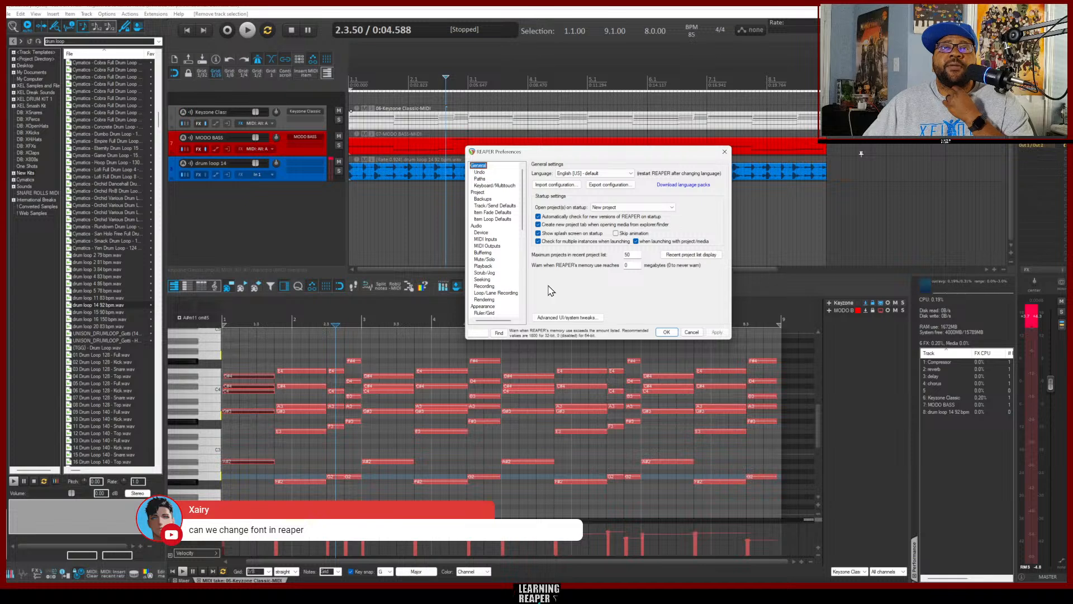
pyautogui.click(566, 319)
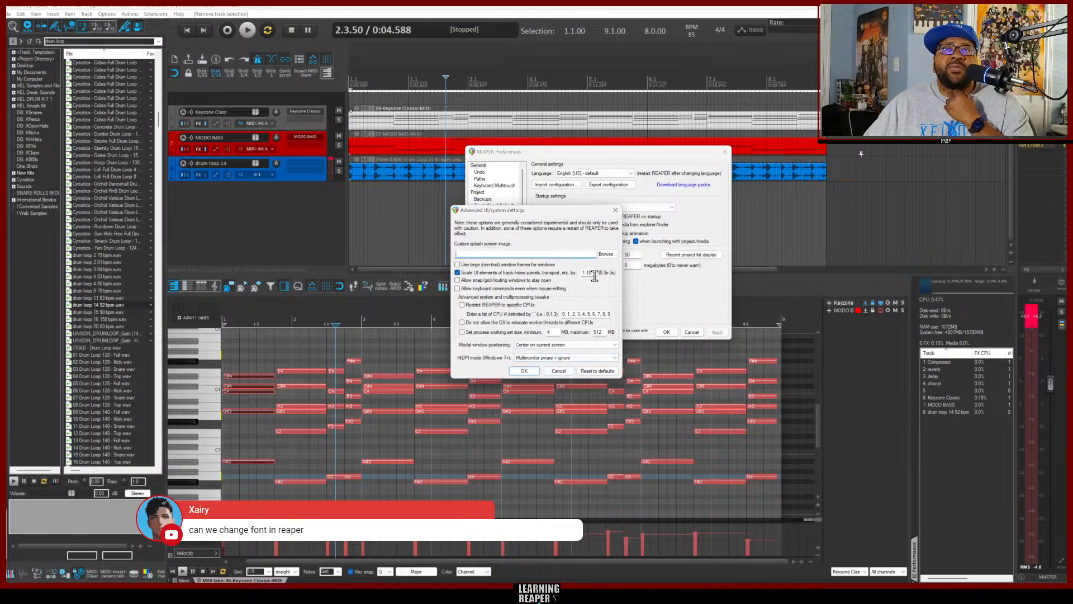
pyautogui.click(563, 373)
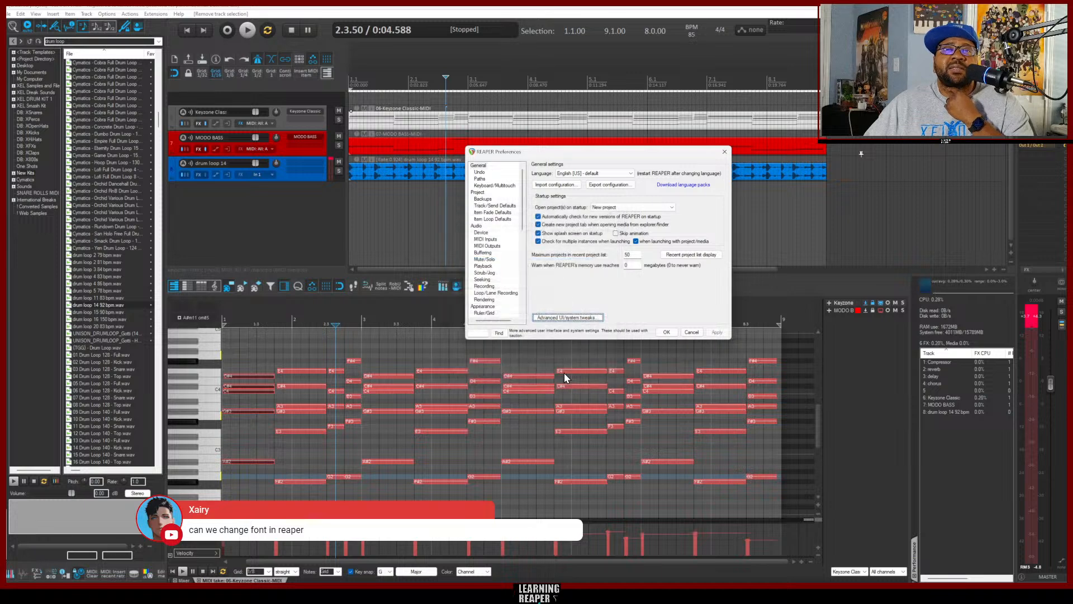
pyautogui.click(668, 332)
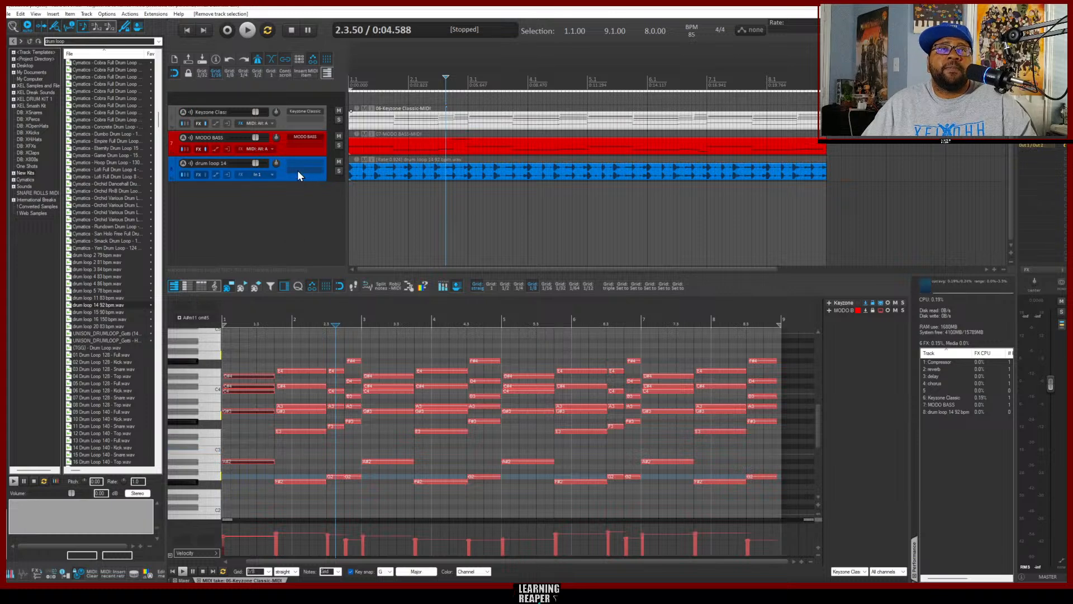
# Set the key snap scale for the Keyzone Classic chords to Natural minor
pyautogui.click(416, 571)
pyautogui.click(427, 479)
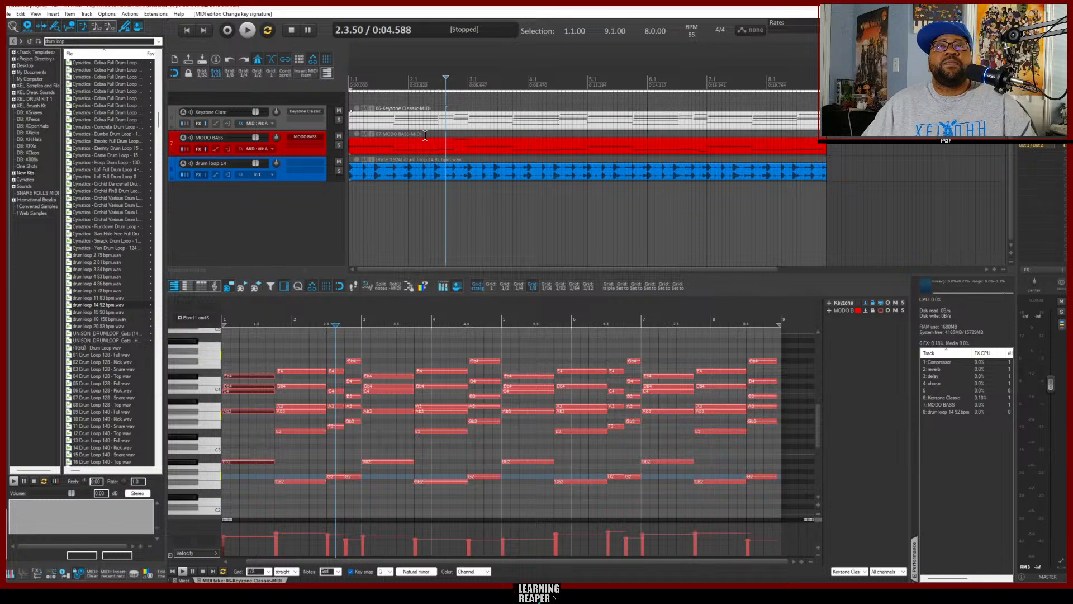
# Open the MODO BASS MIDI item in the piano roll and play the beat from the project start
pyautogui.click(377, 146)
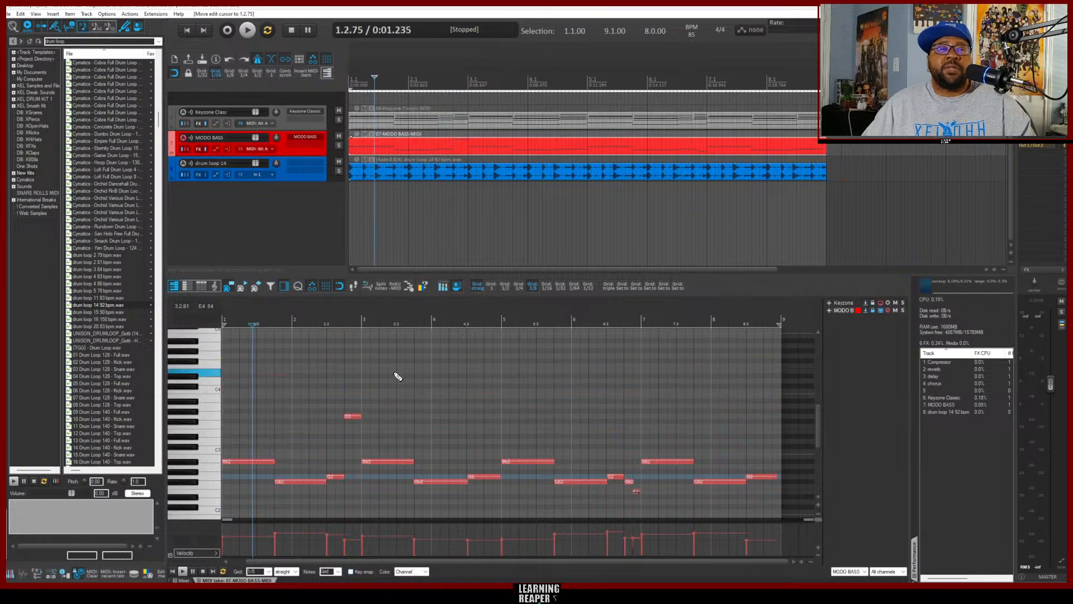
pyautogui.press('Home')
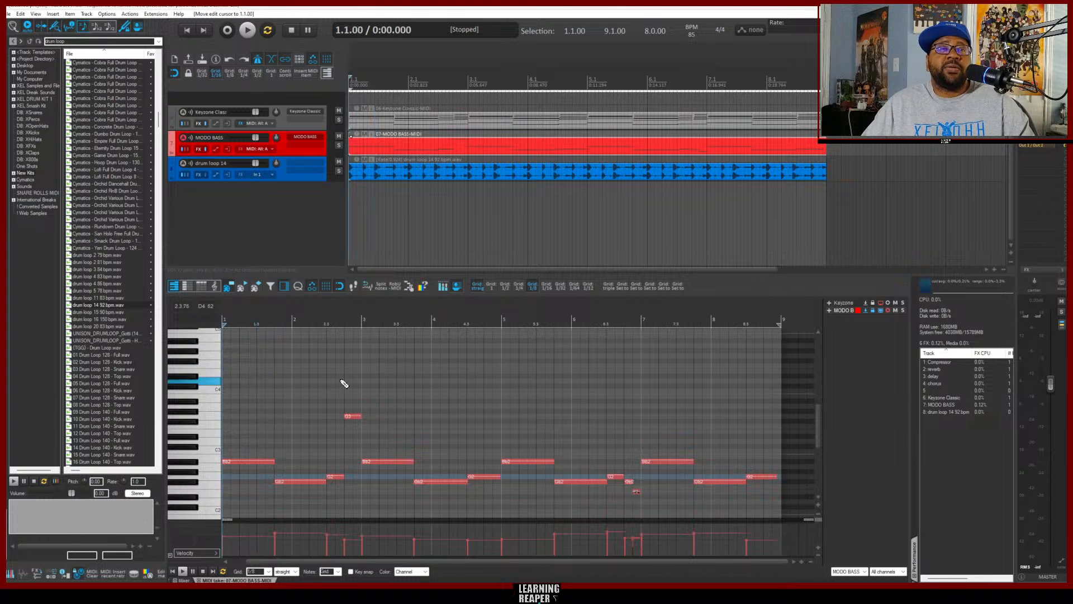
pyautogui.press('space')
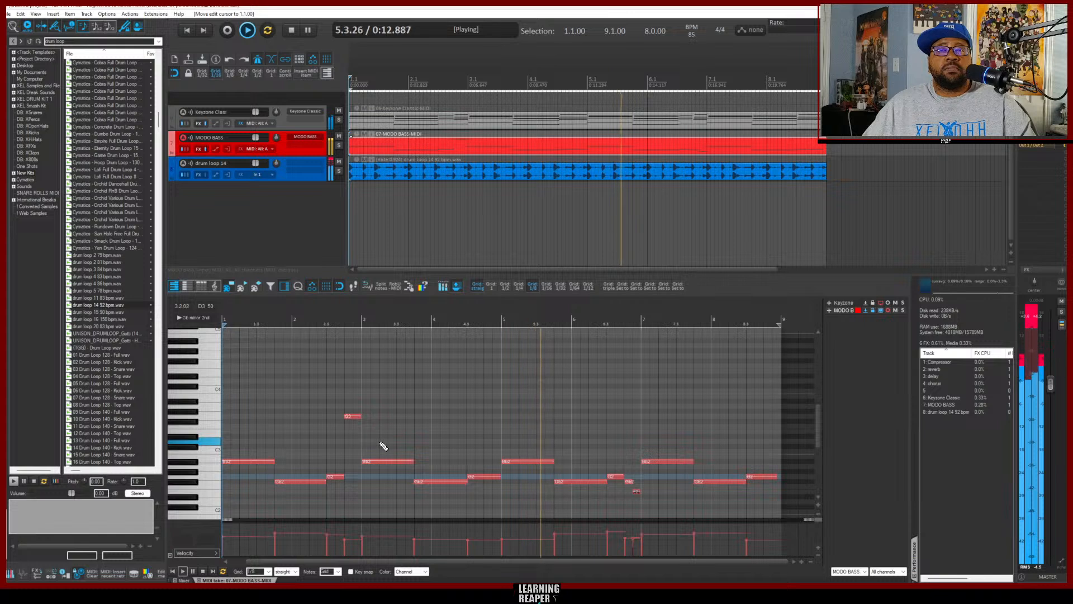
pyautogui.press('space')
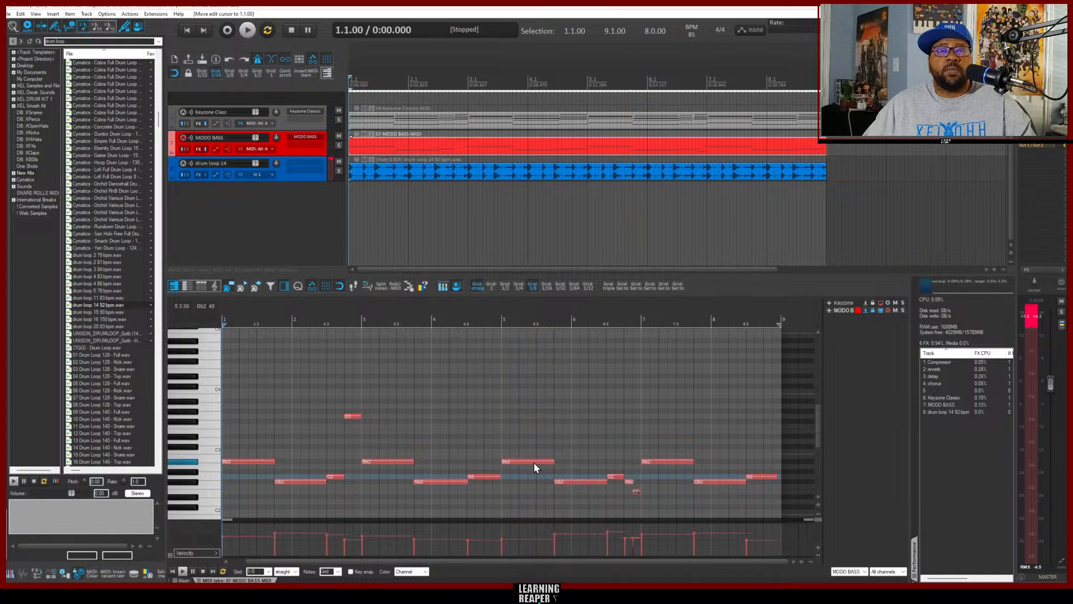
# Select all Bb2 notes of the bass line and shorten their ends by an eighth note
pyautogui.click(195, 464)
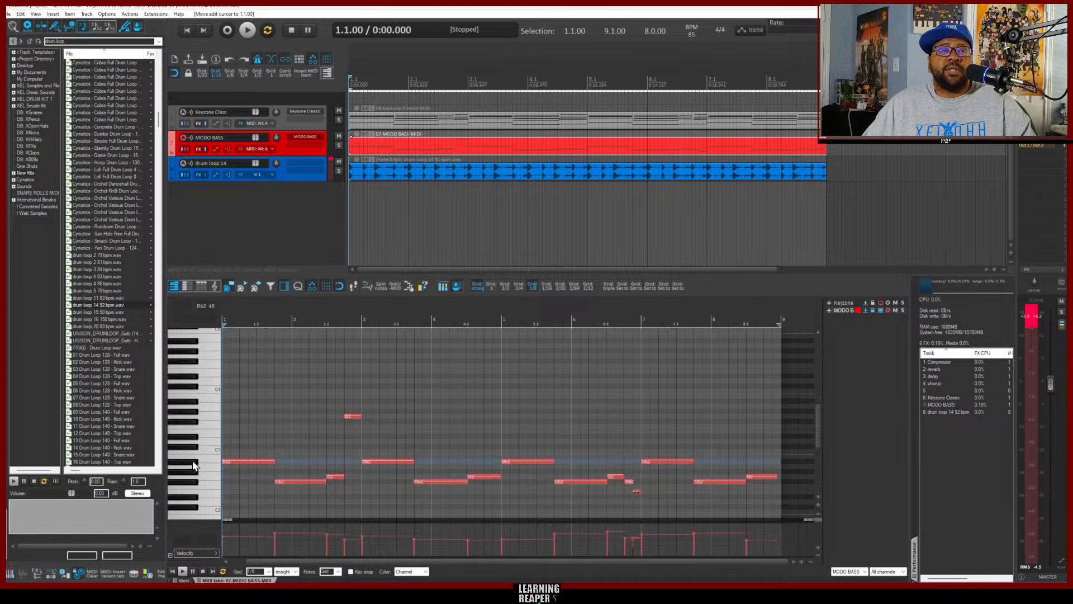
pyautogui.click(192, 462)
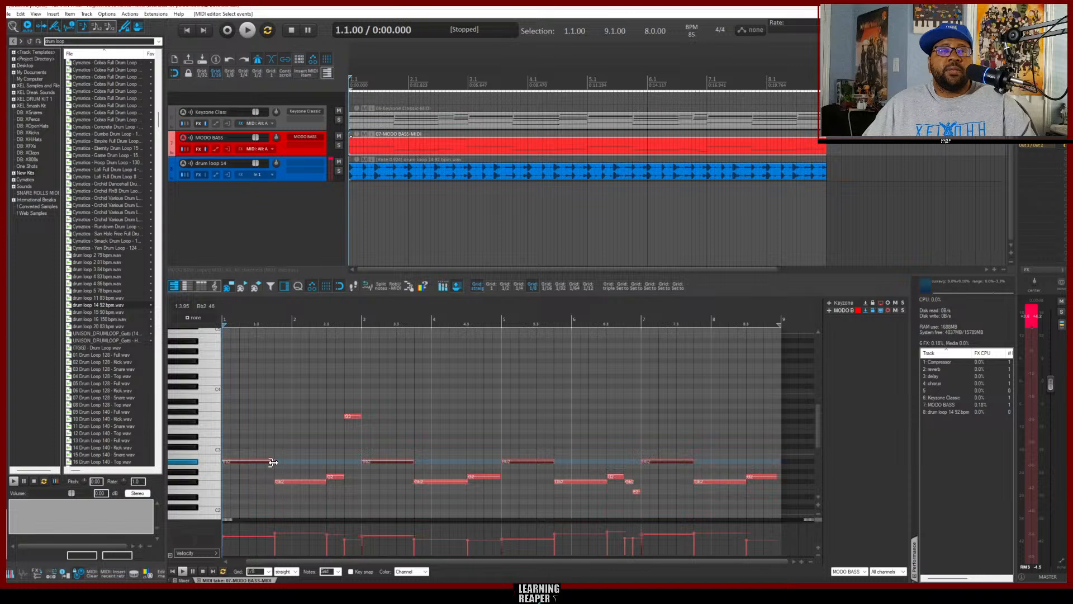
pyautogui.moveTo(272, 462); pyautogui.dragTo(267, 464)
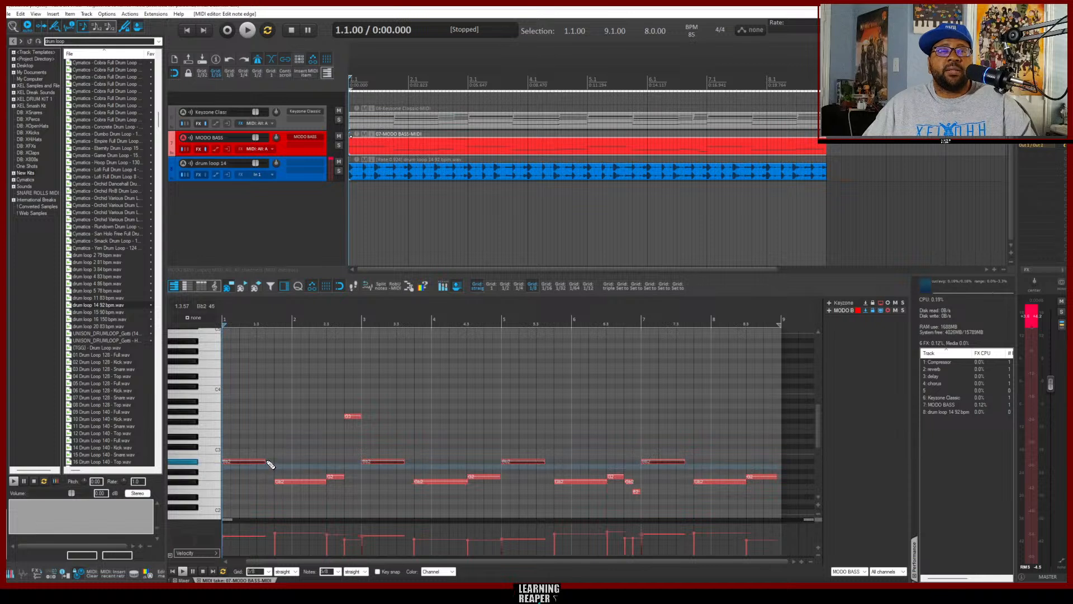
# Insert an eighth-note Bb2 in the gap after the first bass note, removing any stray extra note
pyautogui.click(270, 462)
pyautogui.click(304, 462)
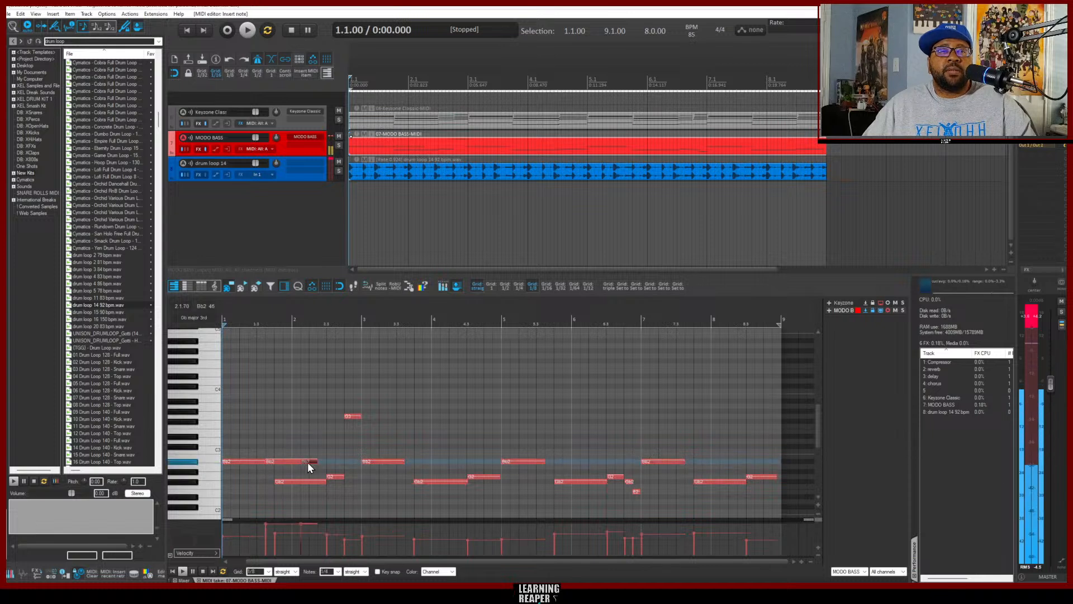
pyautogui.doubleClick(311, 461)
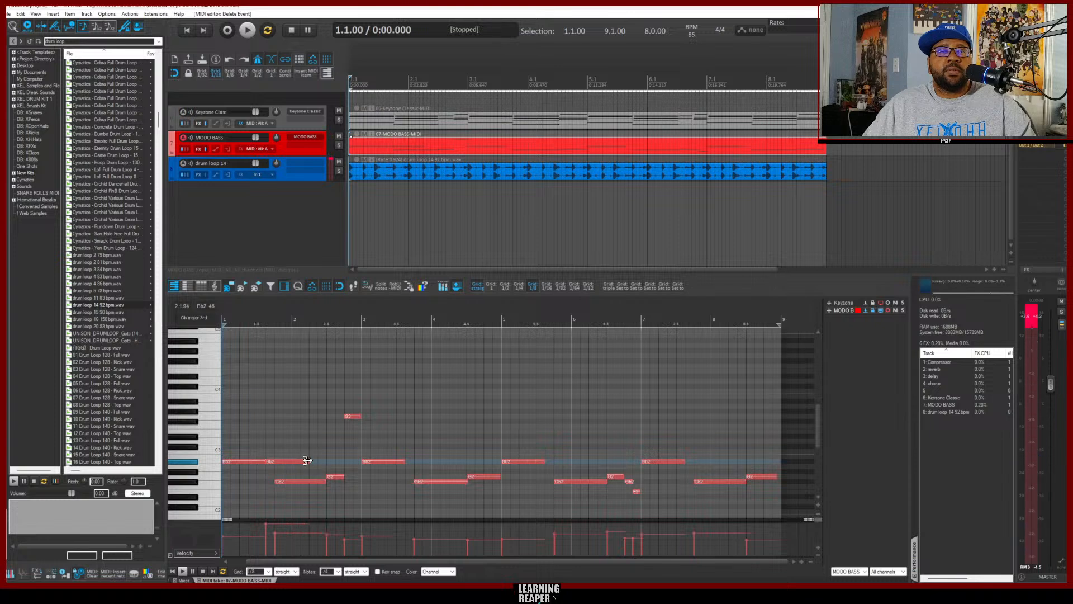
pyautogui.moveTo(307, 460); pyautogui.dragTo(273, 461)
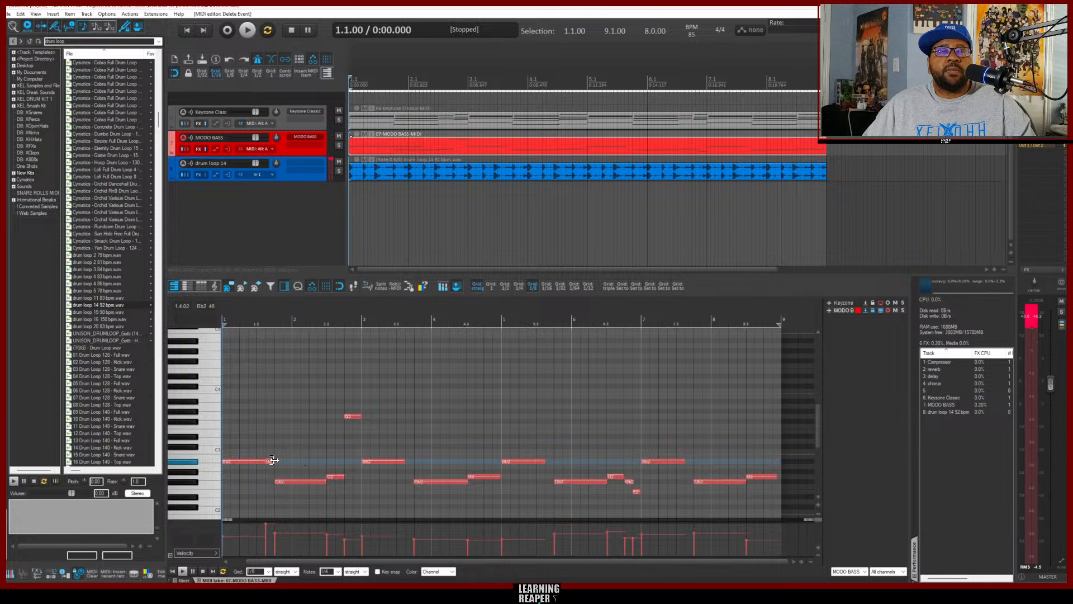
# Insert matching short Bb2 notes after the three other shortened Bb2 bass notes and play back the bass line
pyautogui.click(411, 463)
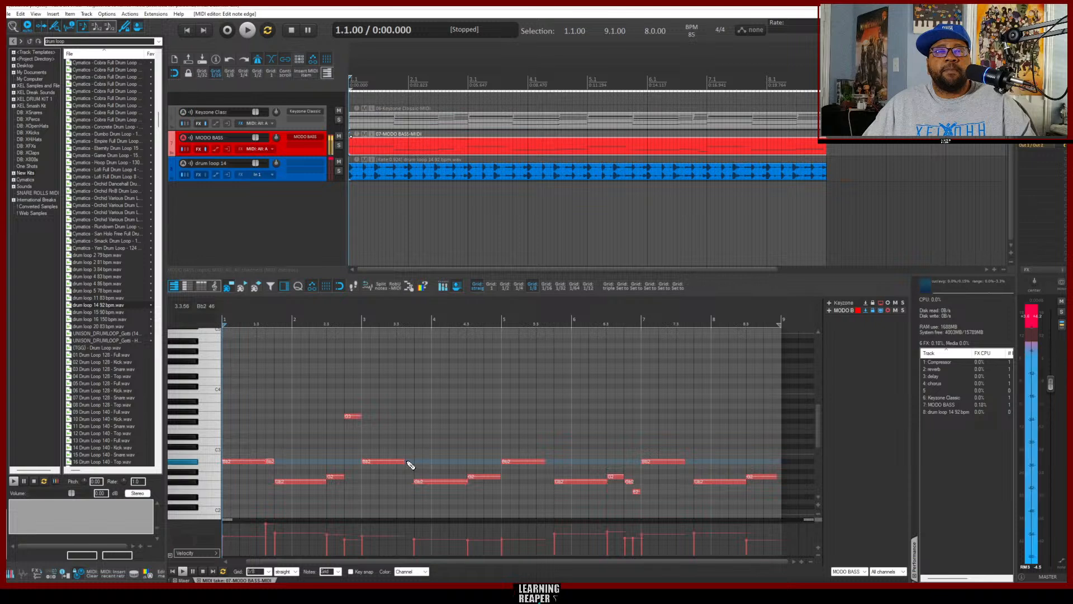
pyautogui.click(549, 462)
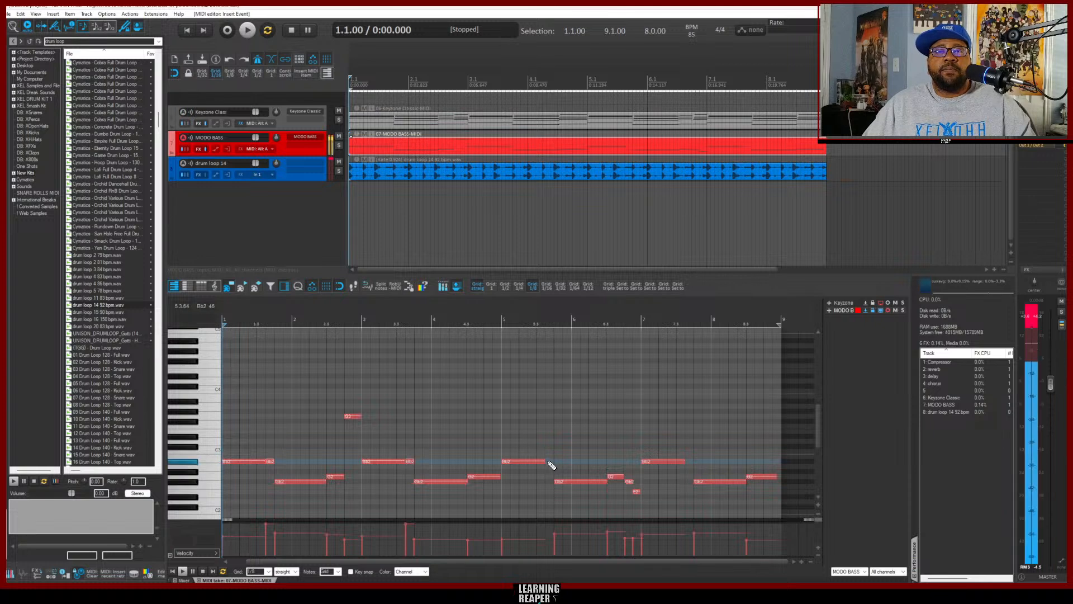
pyautogui.click(689, 462)
pyautogui.press('space')
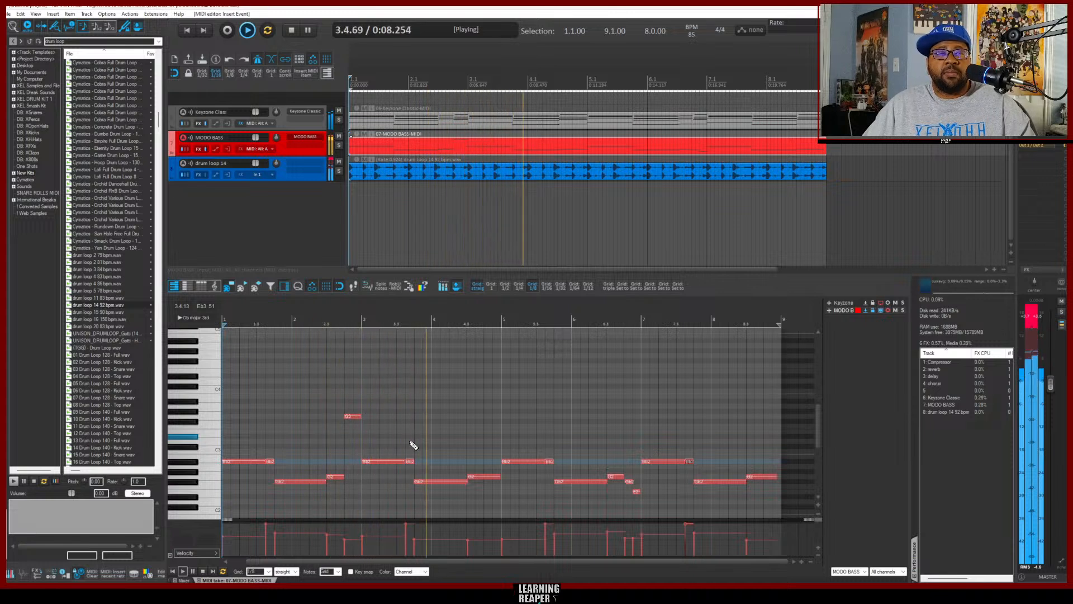
pyautogui.press('space')
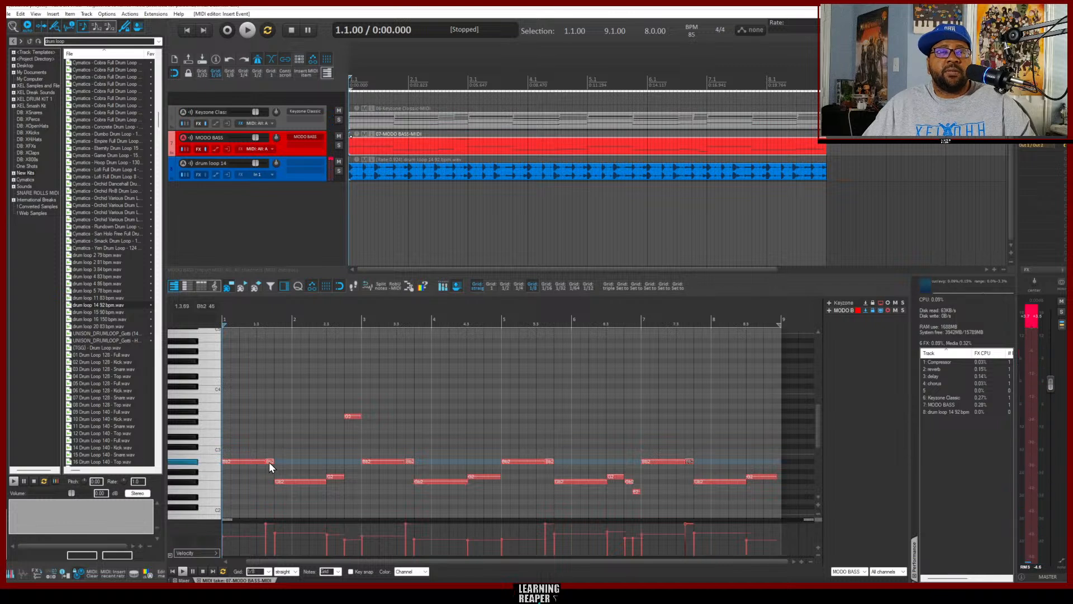
# Select all Bb2 notes of the bass line, set their velocity to 91 and play the beat
pyautogui.click(190, 461)
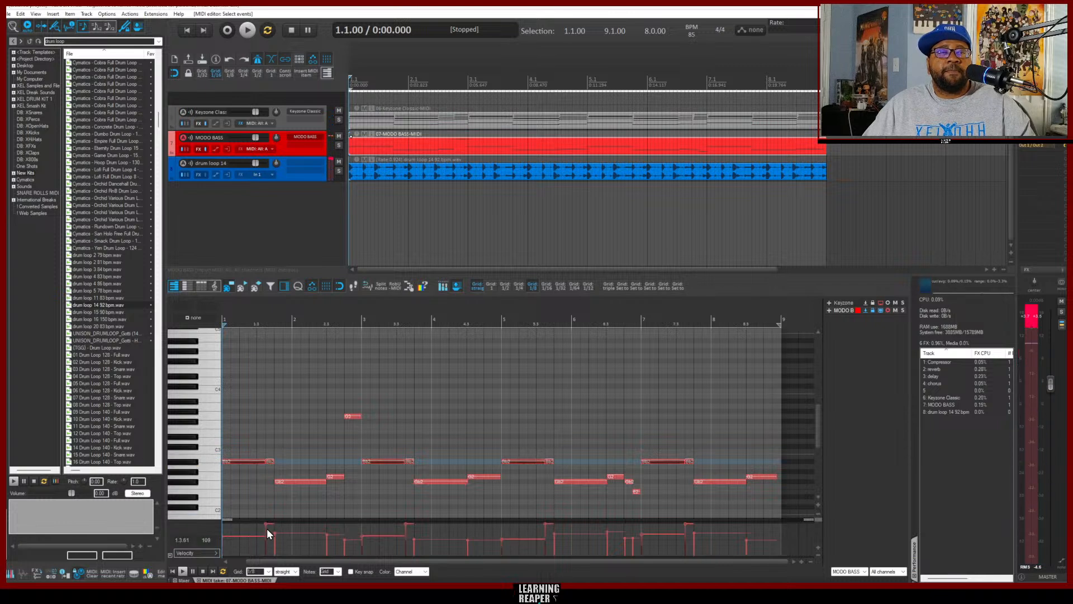
pyautogui.moveTo(267, 525); pyautogui.dragTo(270, 506)
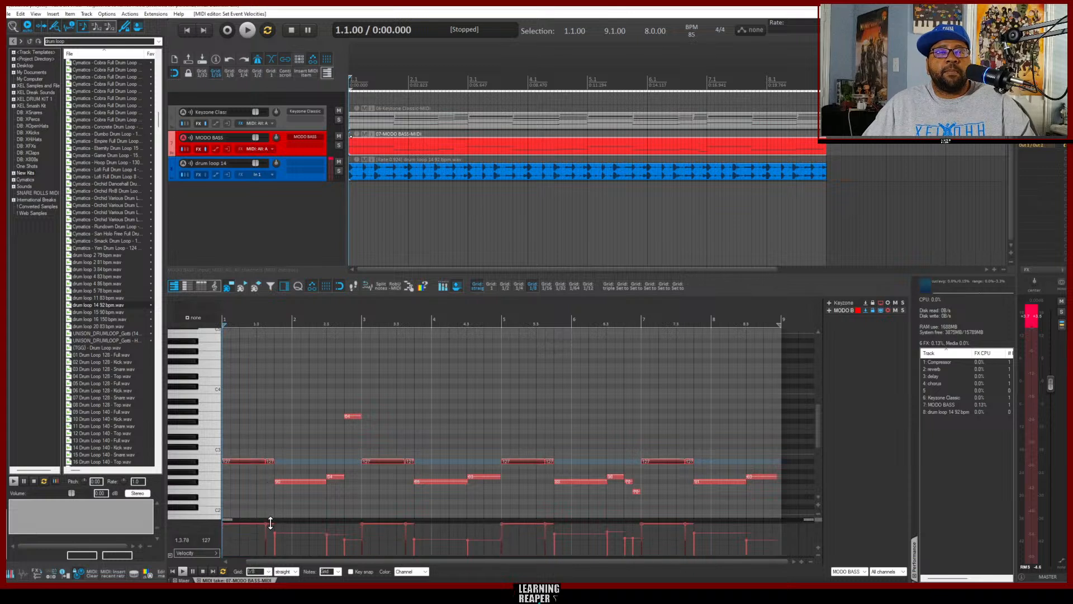
pyautogui.moveTo(271, 524); pyautogui.dragTo(270, 532)
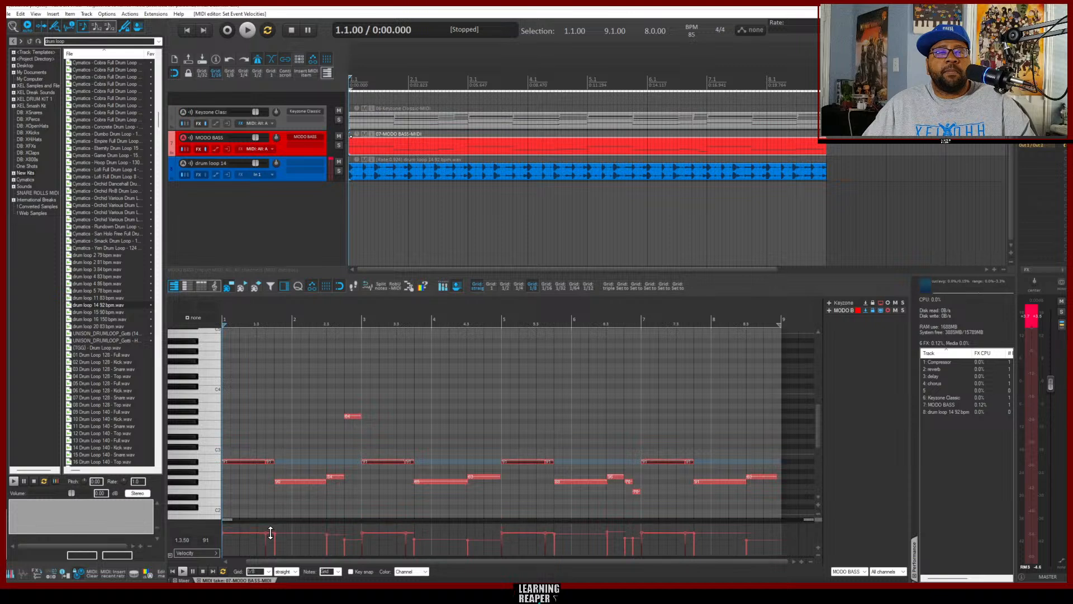
pyautogui.press('space')
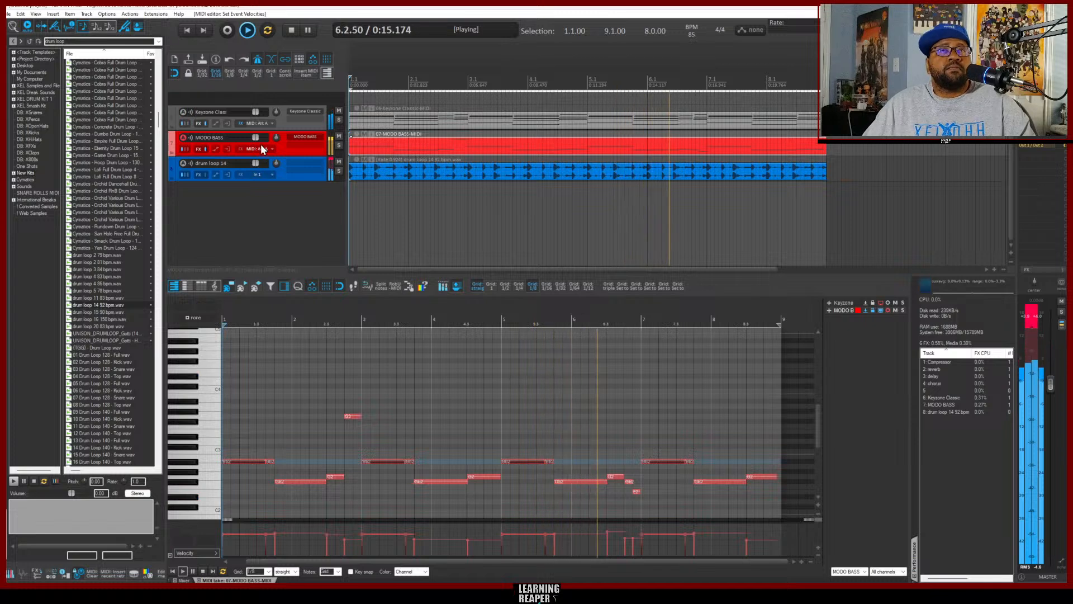
# Change the MODO BASS instrument to Rick n' Bass with five heavy-gauge, old strings, then close the plugin and stop playback
pyautogui.click(308, 138)
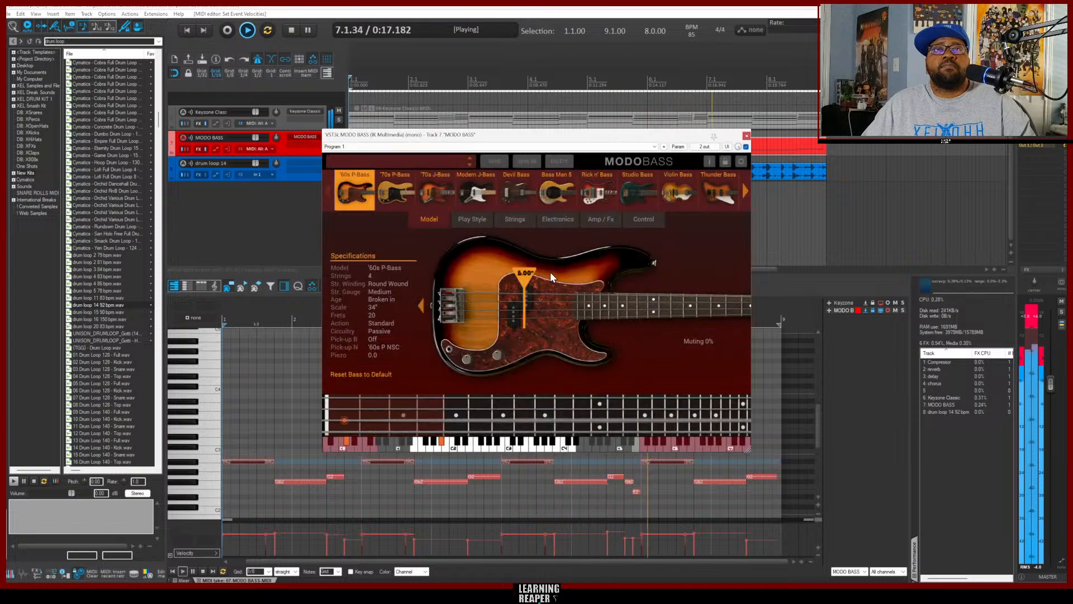
pyautogui.click(597, 196)
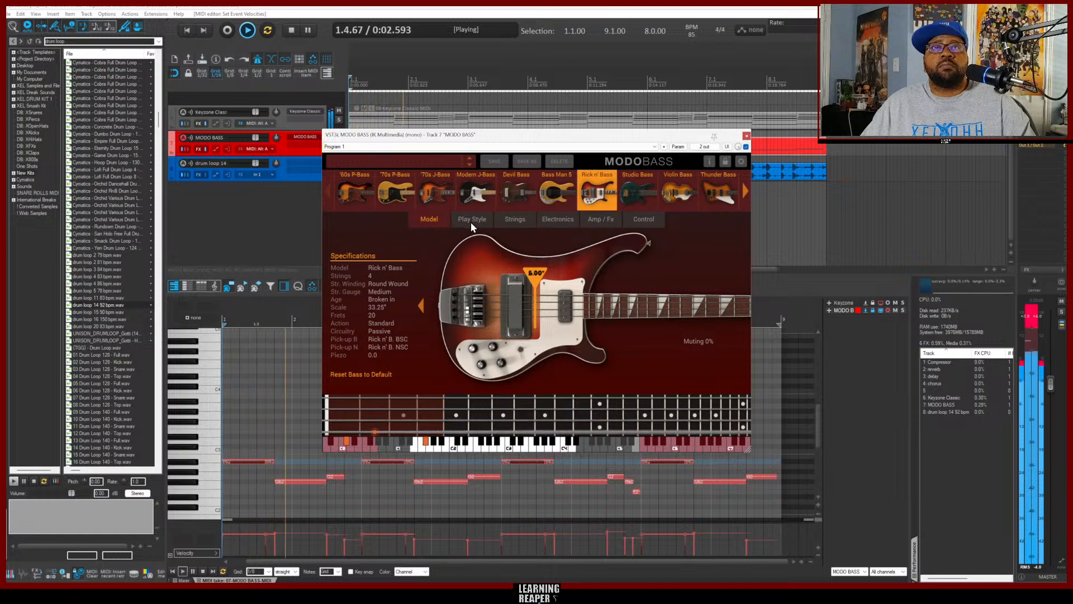
pyautogui.click(515, 220)
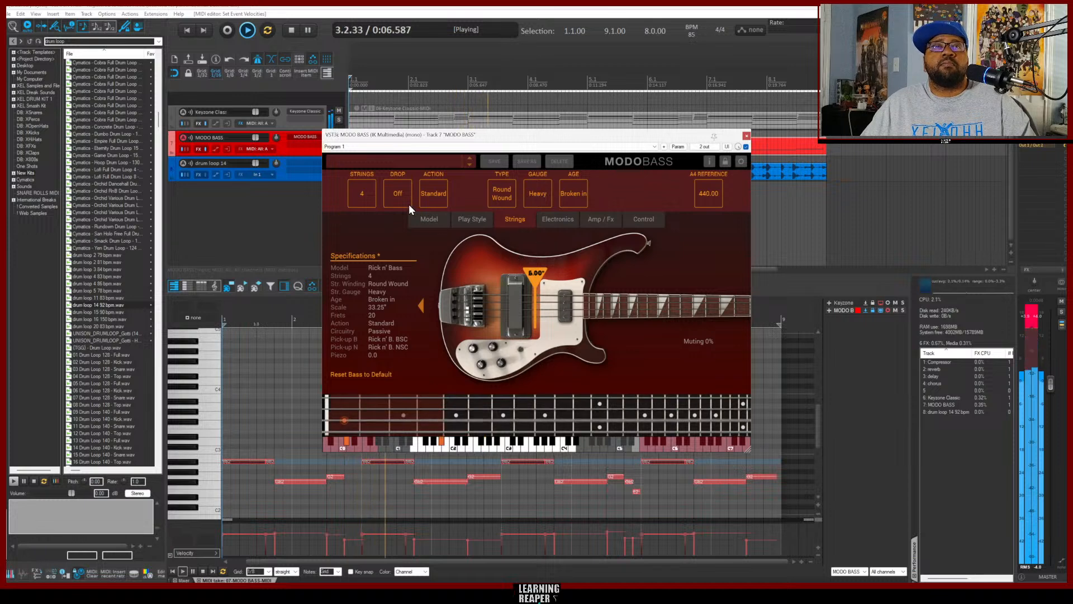
pyautogui.click(363, 193)
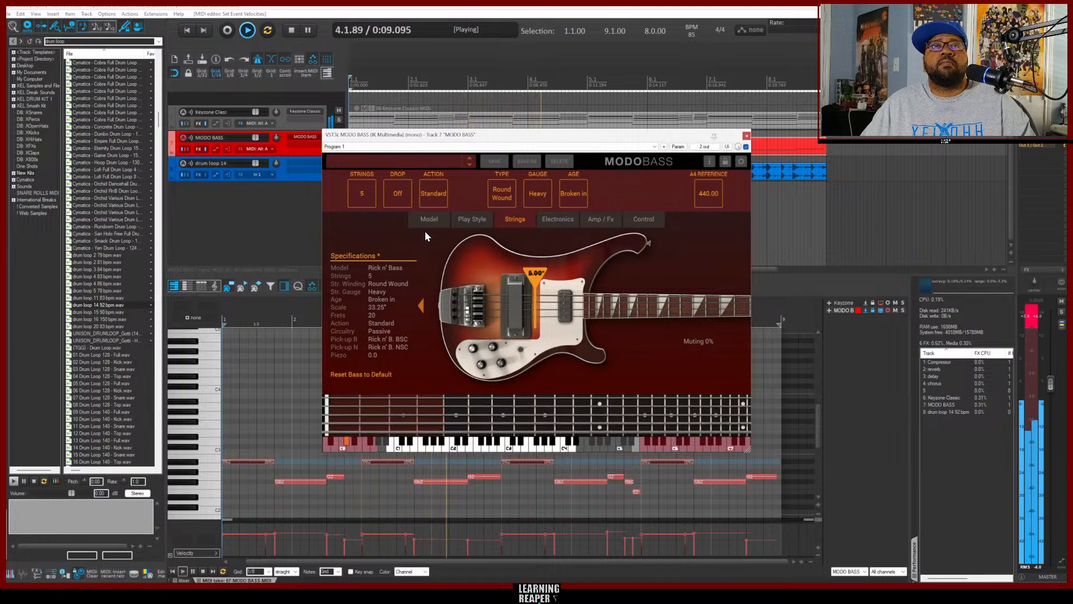
pyautogui.click(574, 193)
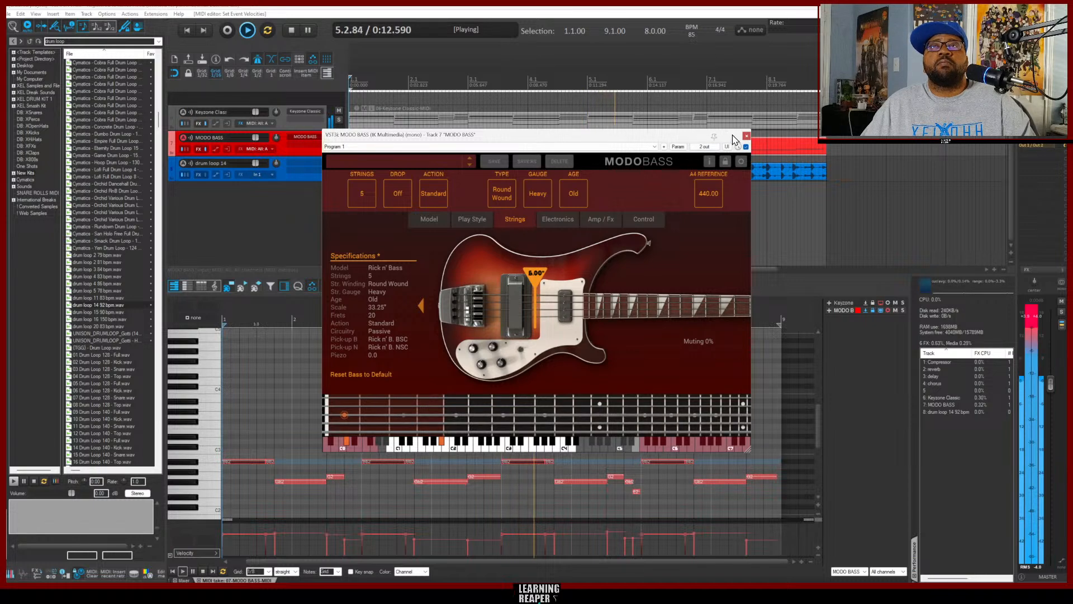
pyautogui.click(747, 136)
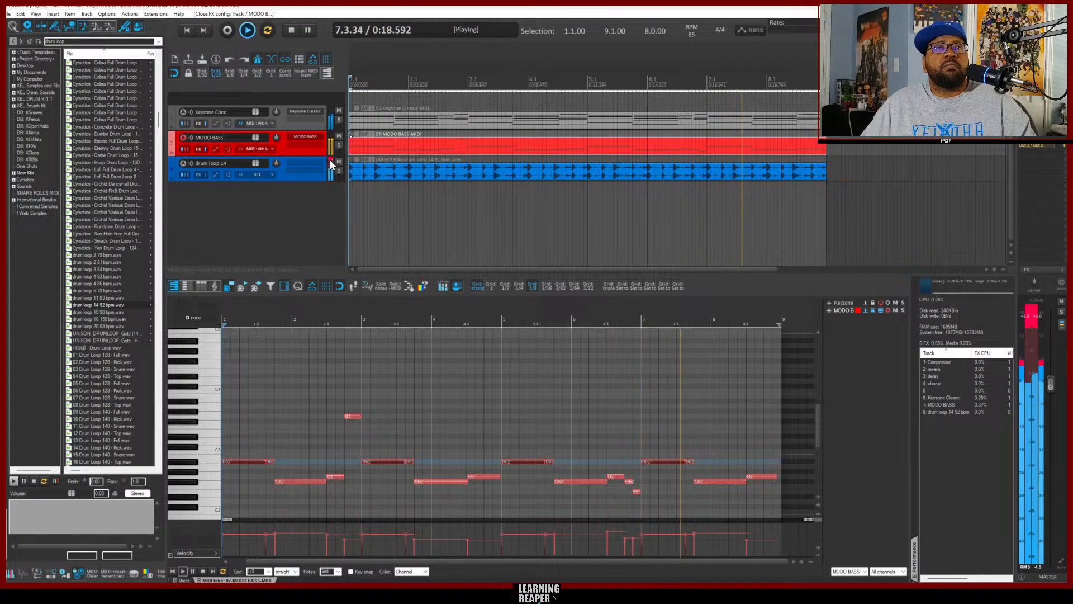
pyautogui.click(299, 217)
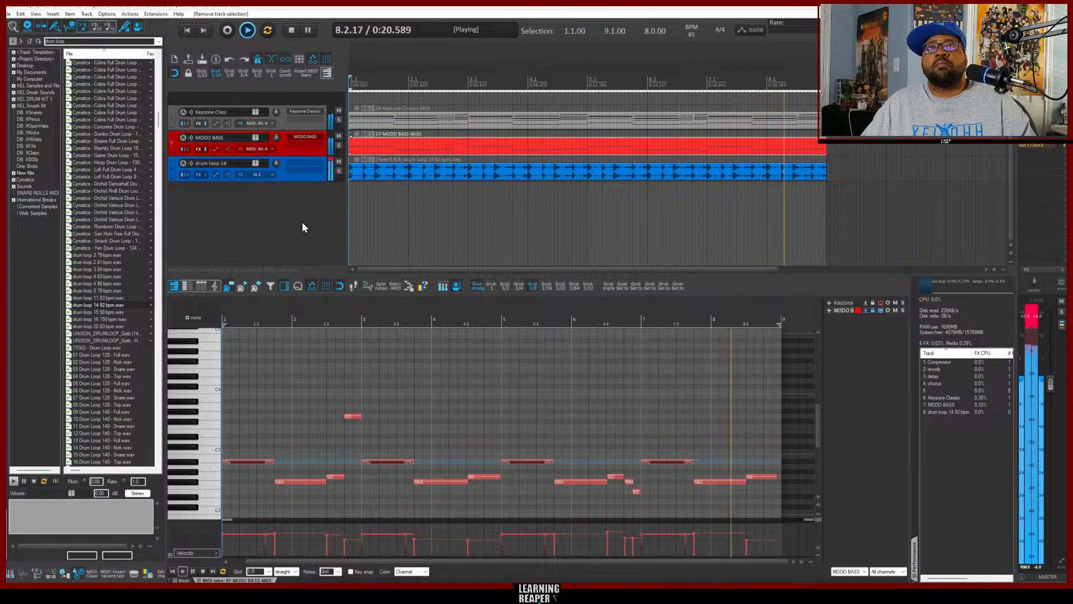
pyautogui.press('space')
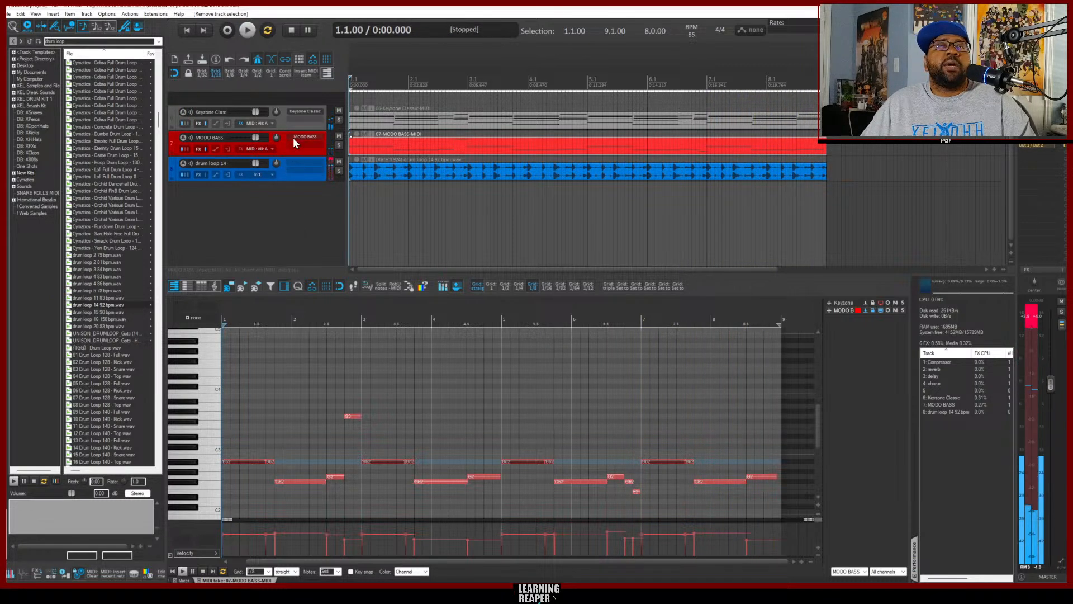
# Insert the Hybrid virtual instrument from the XEL 2024 folder on a new track
pyautogui.rightClick(288, 217)
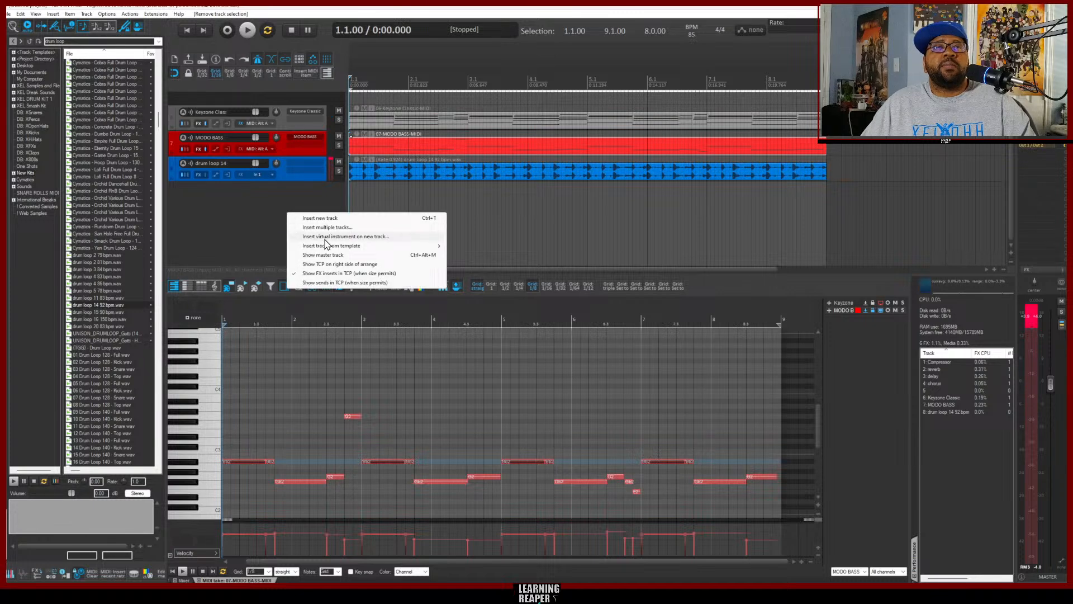
pyautogui.click(335, 236)
pyautogui.click(385, 381)
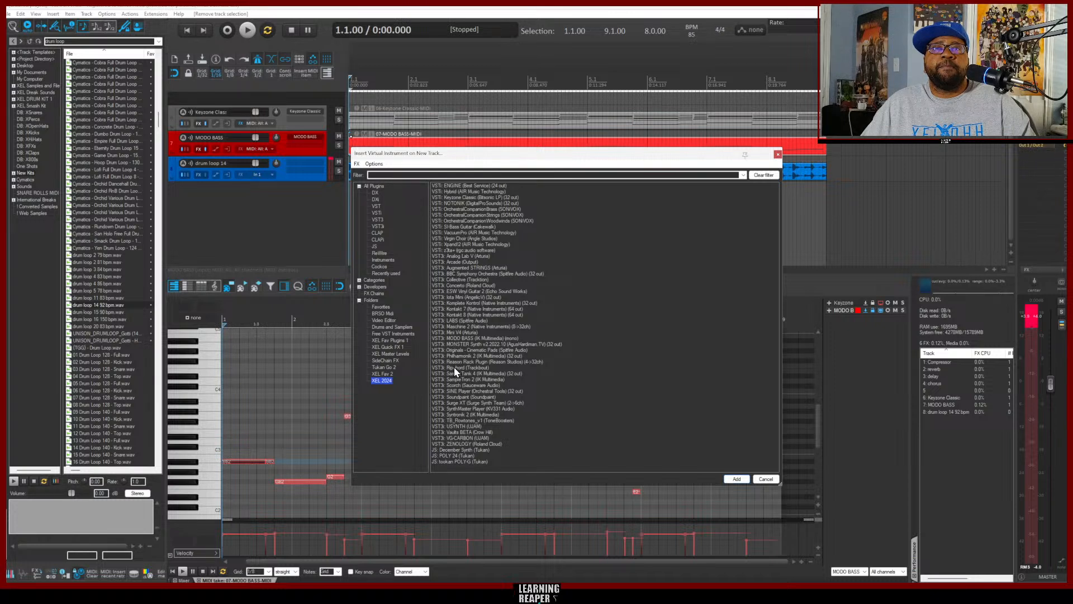
pyautogui.click(455, 245)
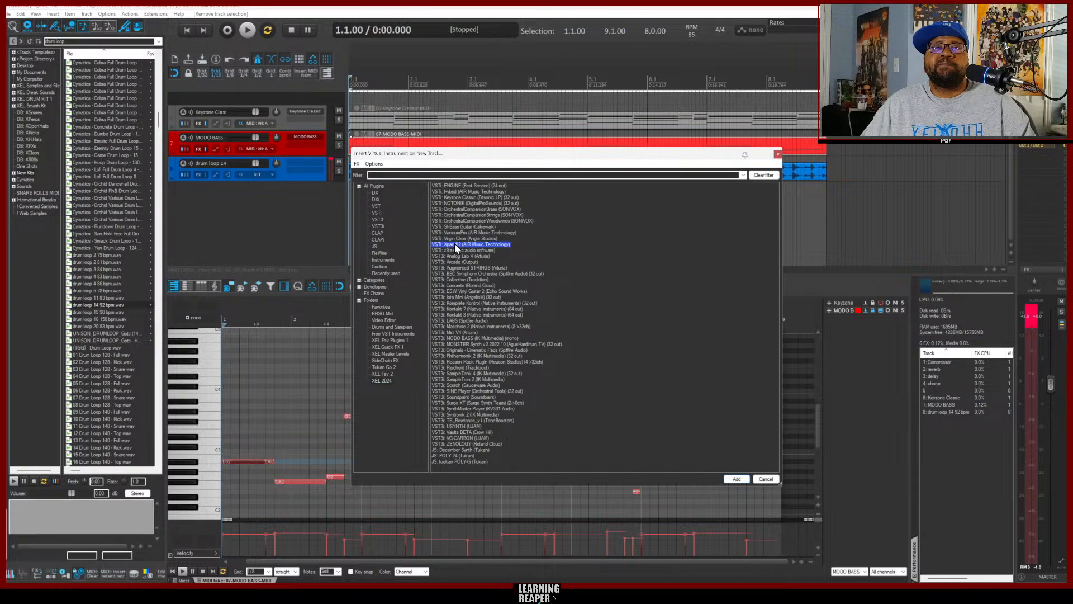
pyautogui.doubleClick(457, 190)
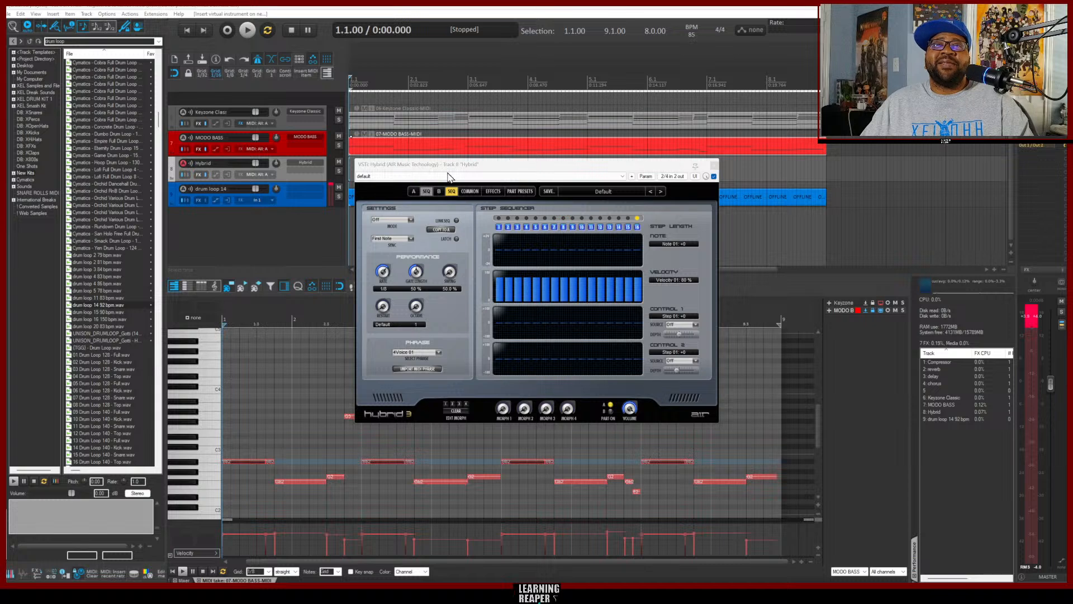
# Show Hybrid's part A settings and move the plugin window clear of the tracks
pyautogui.click(427, 193)
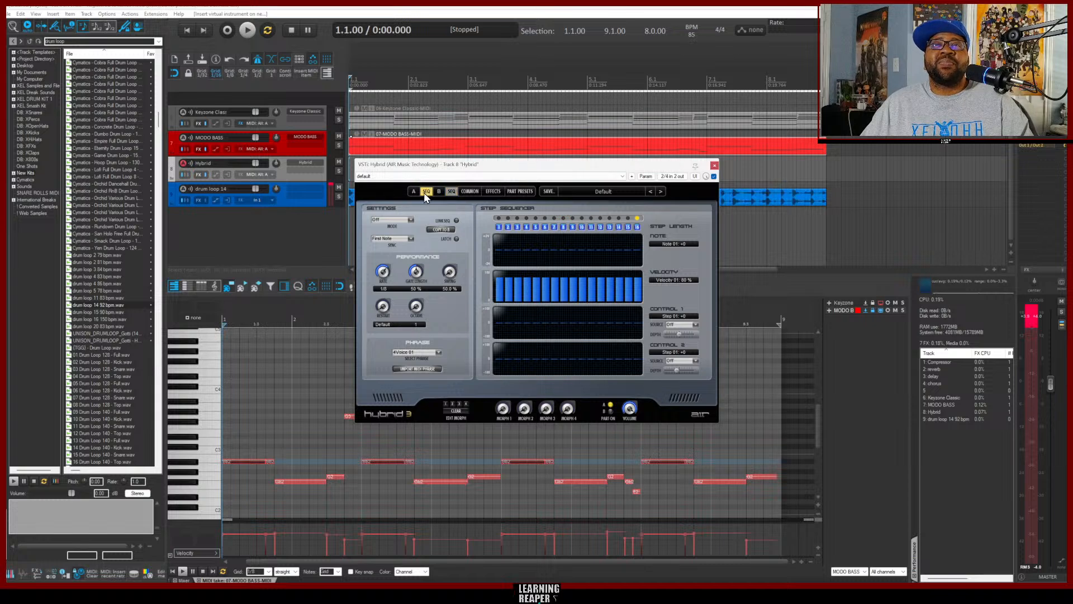
pyautogui.click(414, 192)
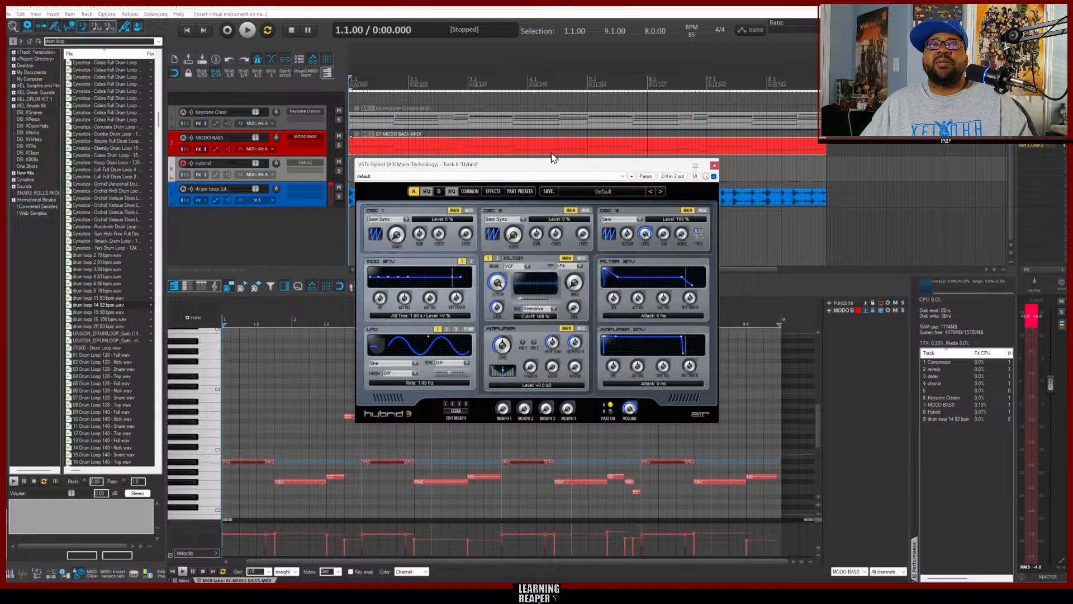
pyautogui.moveTo(546, 170); pyautogui.dragTo(535, 224)
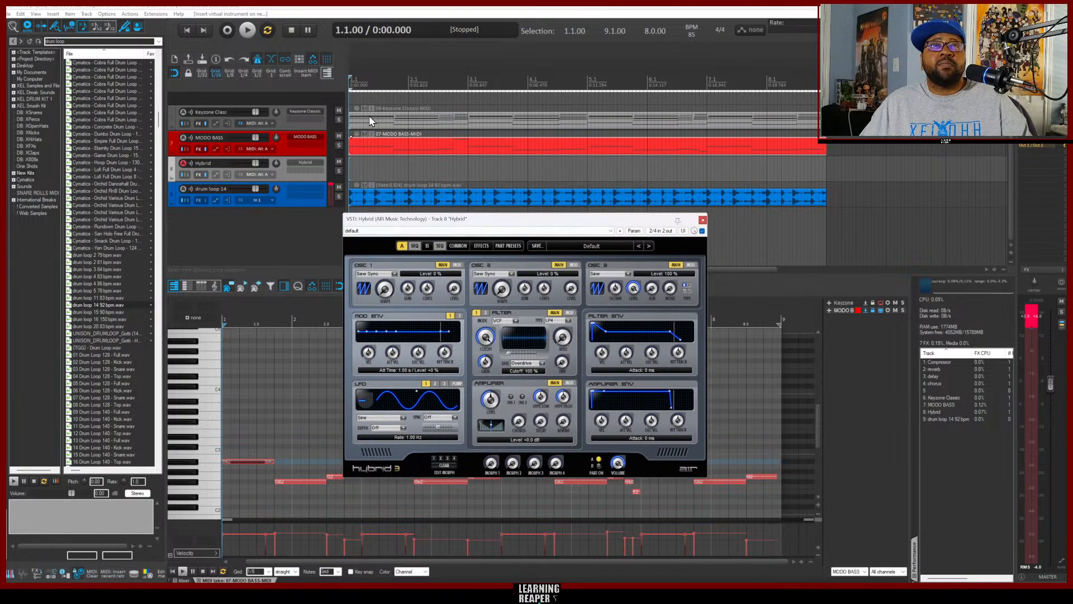
# Copy only the Keyzone Classic MIDI item onto the Hybrid track and play briefly from the project start
pyautogui.moveTo(369, 121); pyautogui.dragTo(360, 172)
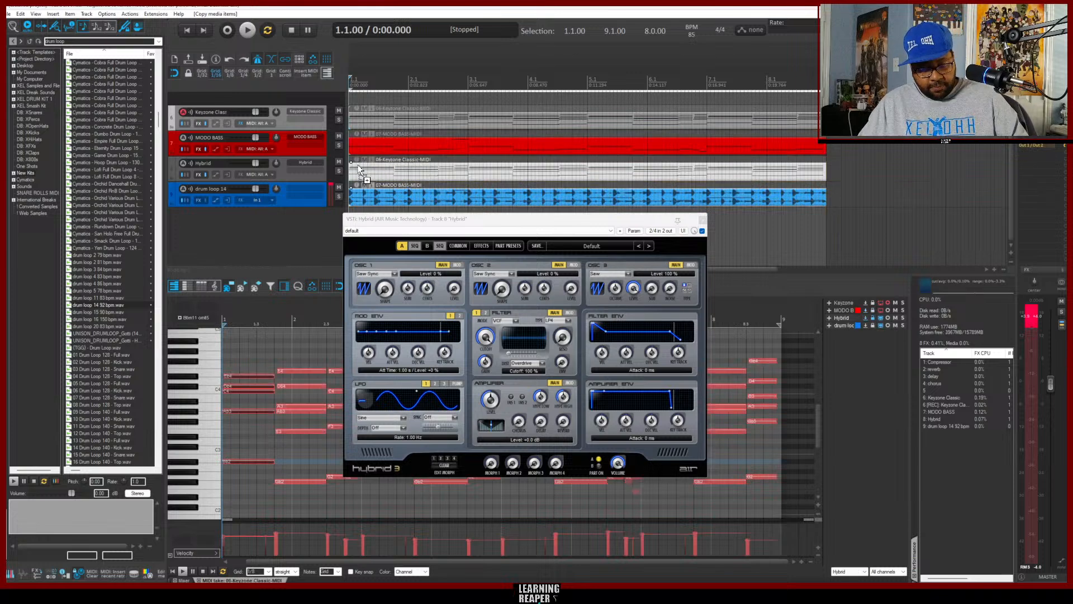
pyautogui.hotkey('ctrl', 'z')
pyautogui.click(391, 121)
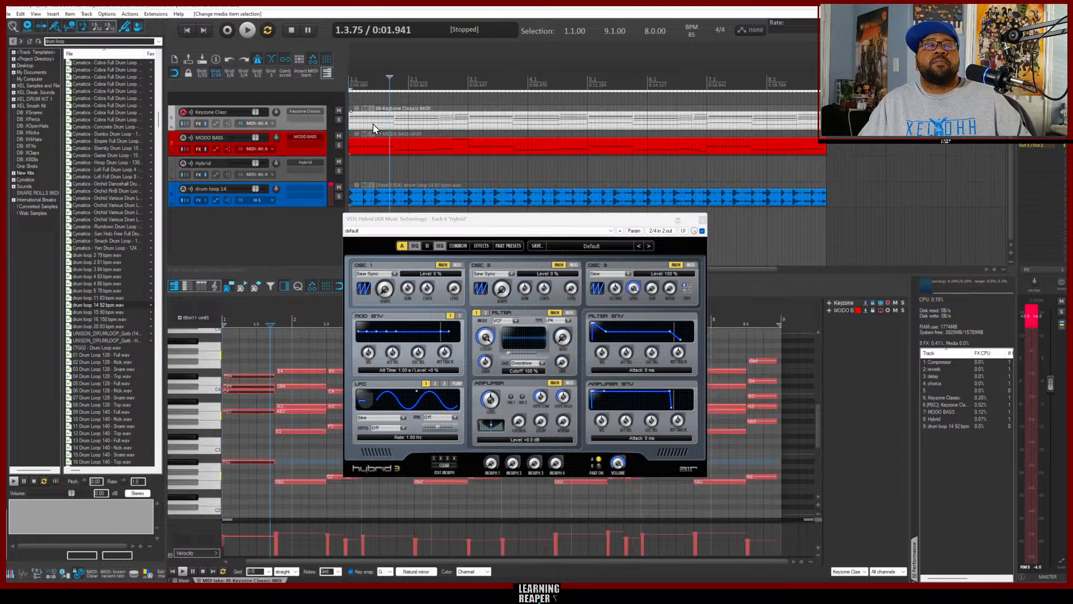
pyautogui.moveTo(373, 125); pyautogui.dragTo(375, 174)
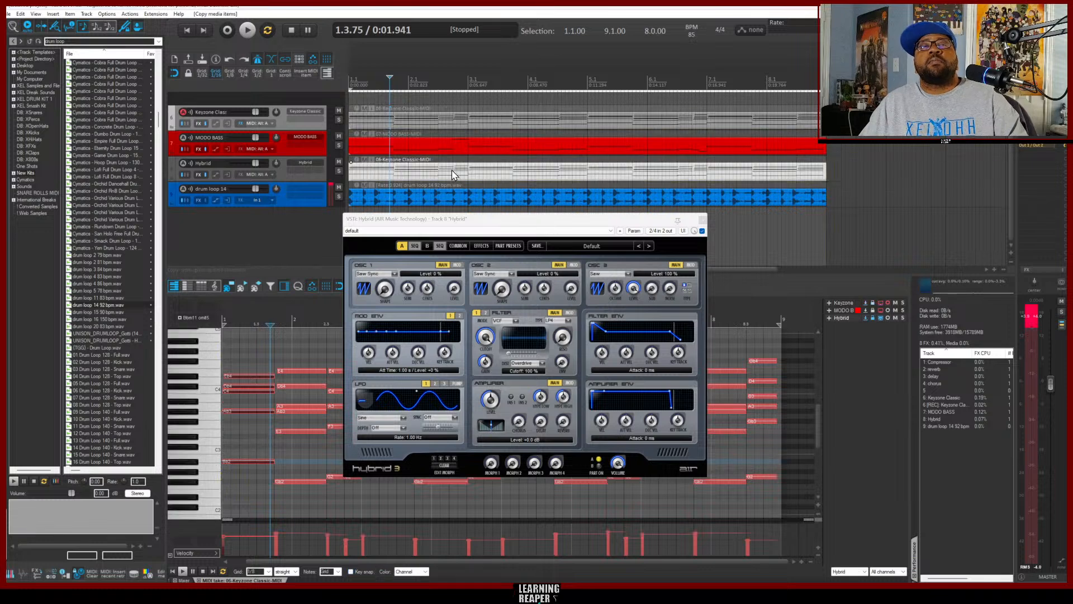
pyautogui.press('Home')
pyautogui.press('space')
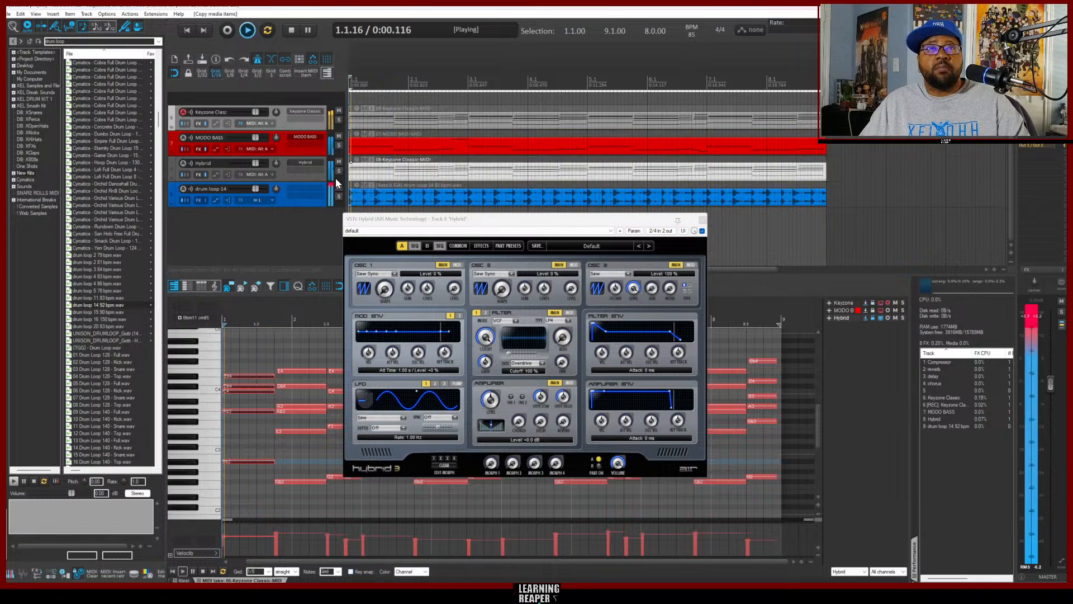
pyautogui.press('space')
# Audition Hybrid's presets Trance-ition Pad and Chuffing during playback and settle on 03 Phasing Pump
pyautogui.click(638, 246)
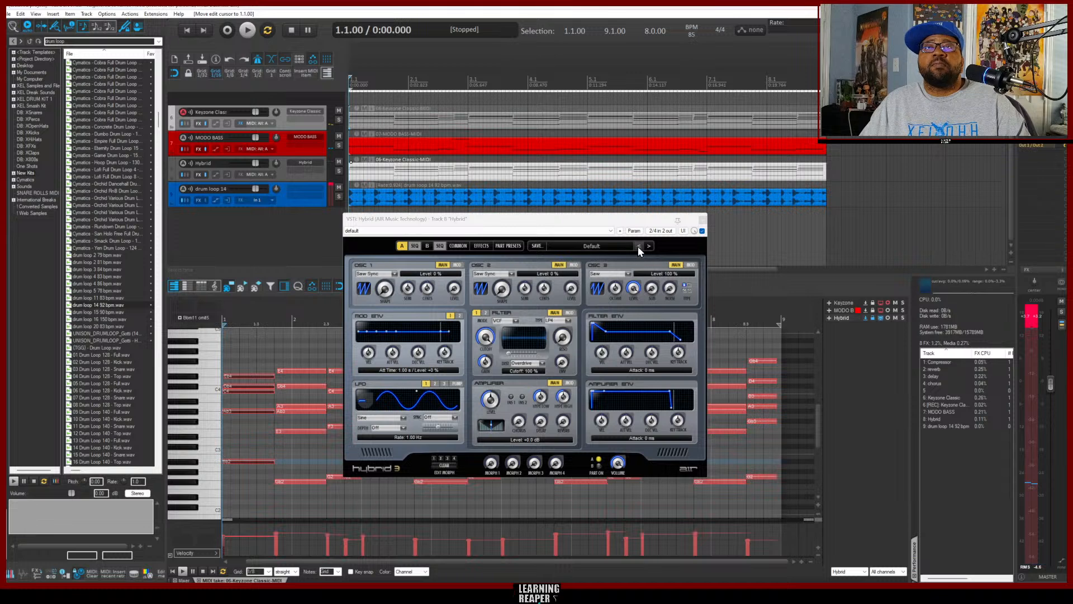
pyautogui.click(649, 246)
pyautogui.press('space')
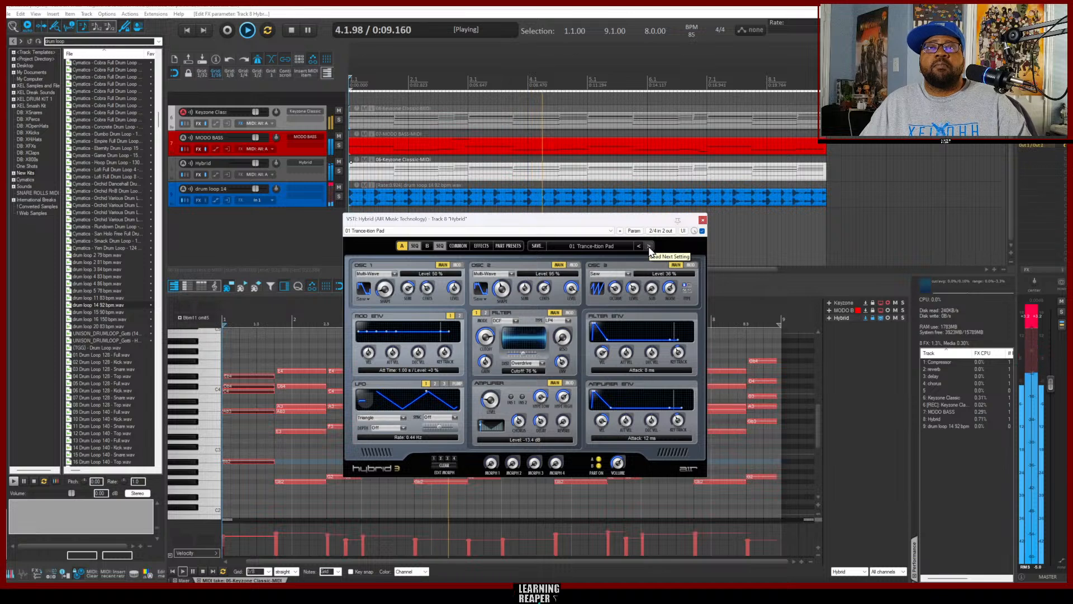
pyautogui.click(649, 247)
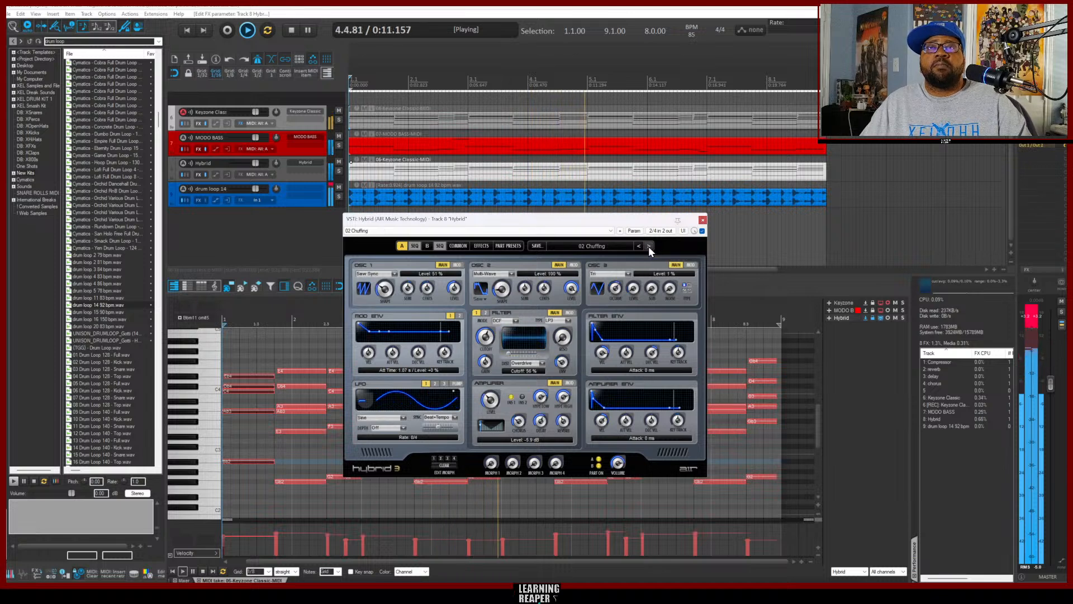
pyautogui.press('space')
pyautogui.press('space')
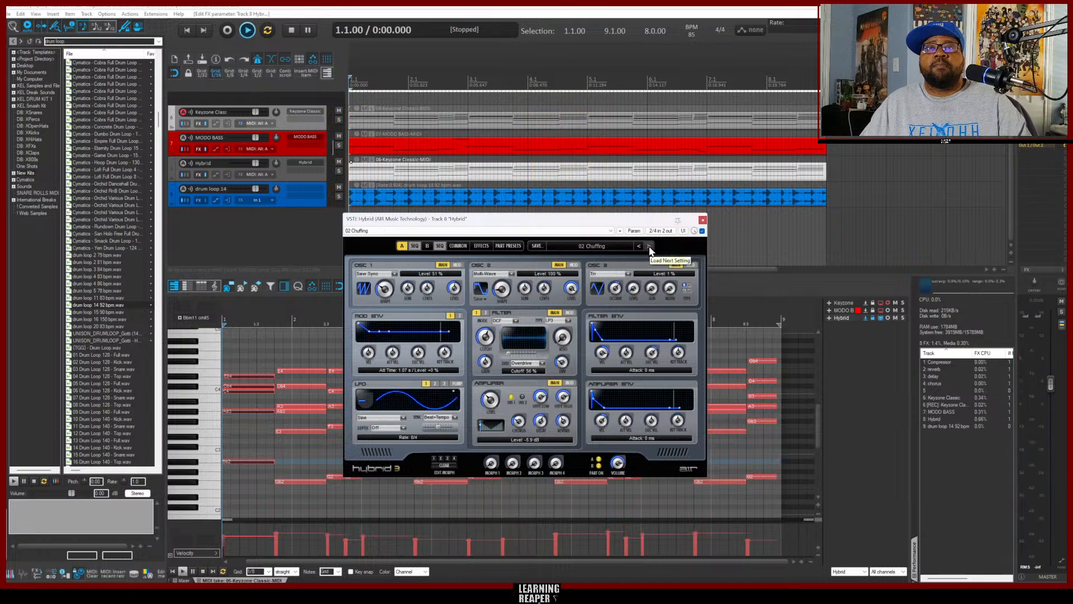
pyautogui.click(649, 246)
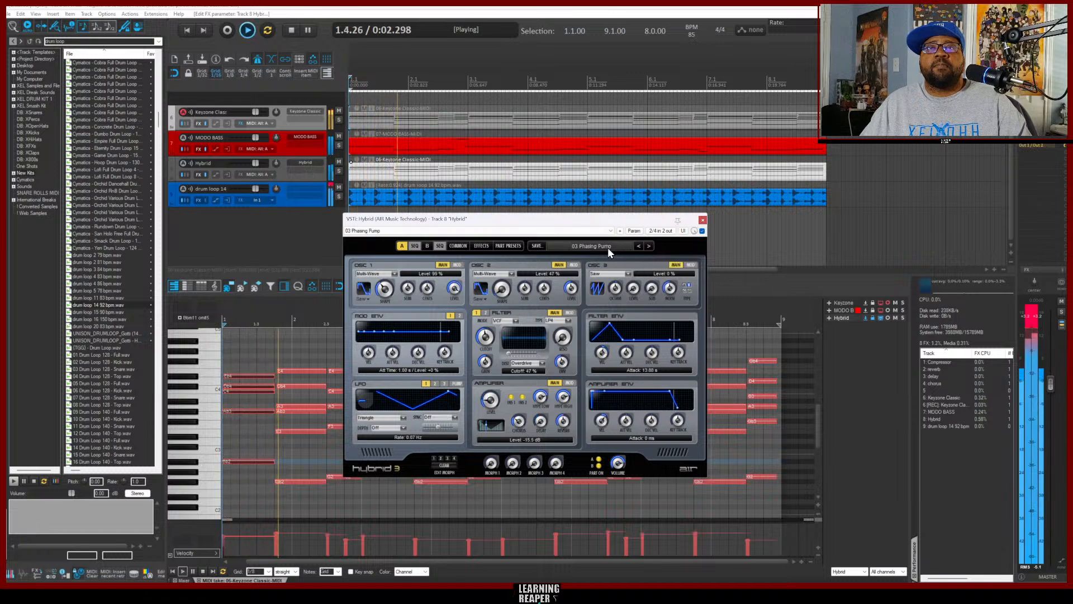
pyautogui.press('space')
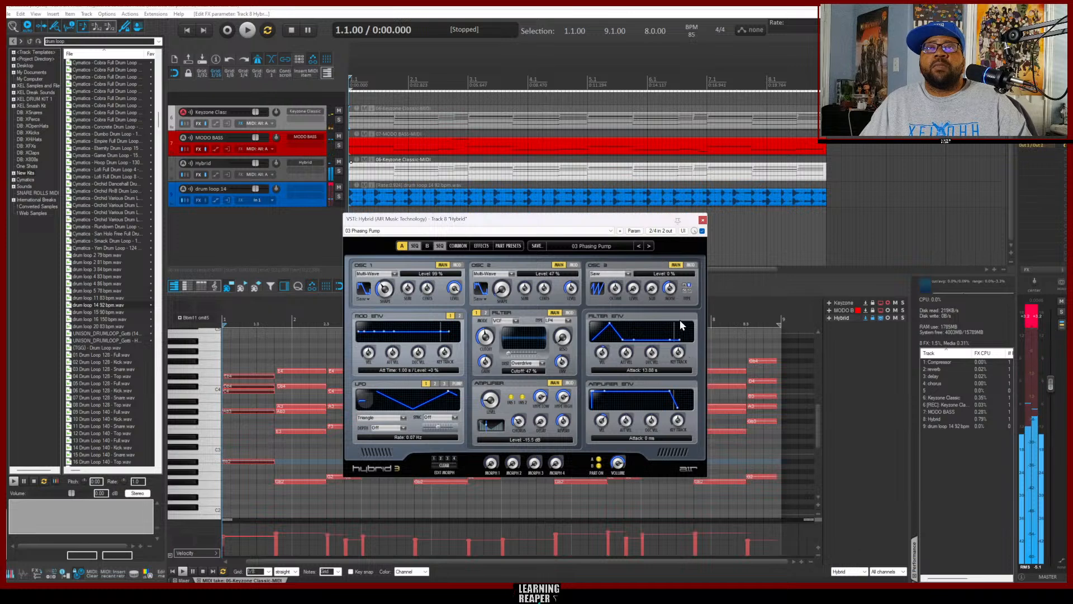
# Close Hybrid, delete all notes below C3 from its MIDI item and play the beat from the project start
pyautogui.click(405, 169)
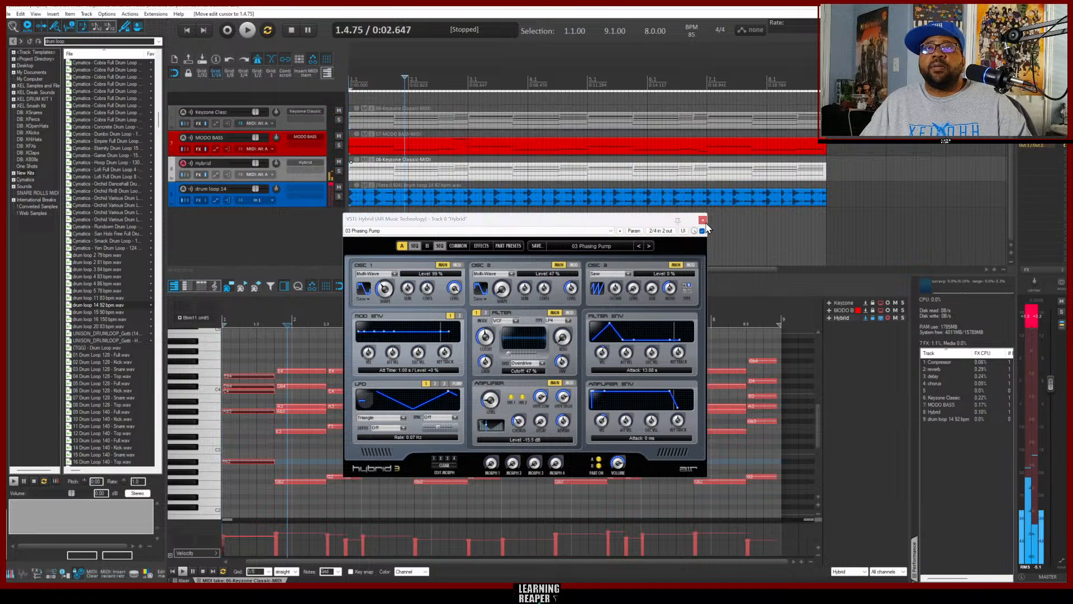
pyautogui.click(703, 219)
pyautogui.moveTo(767, 500); pyautogui.dragTo(234, 454)
pyautogui.press('Delete')
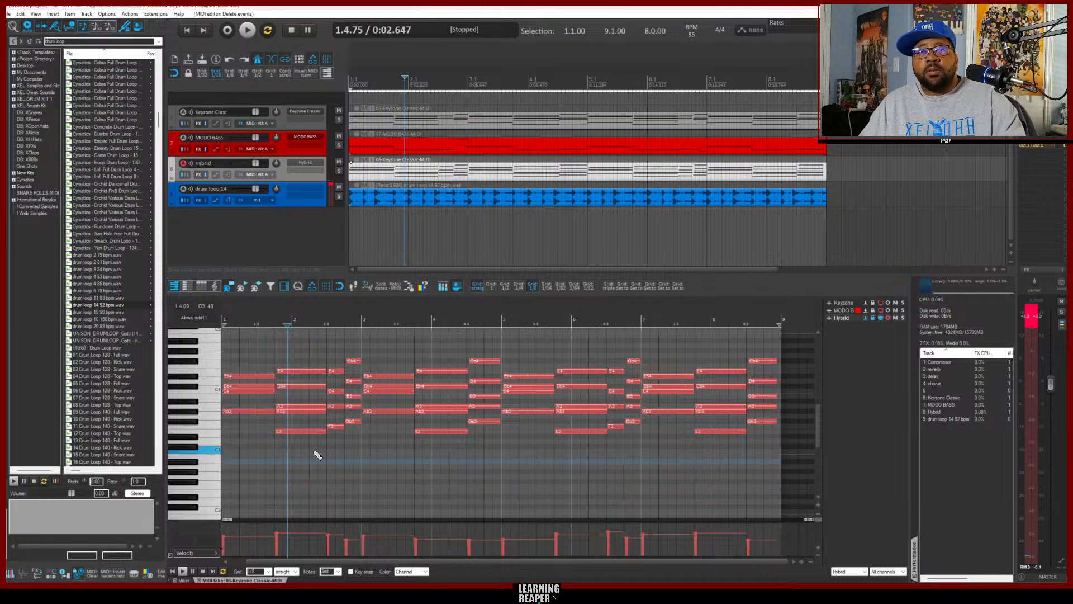
pyautogui.press('space')
pyautogui.press('space')
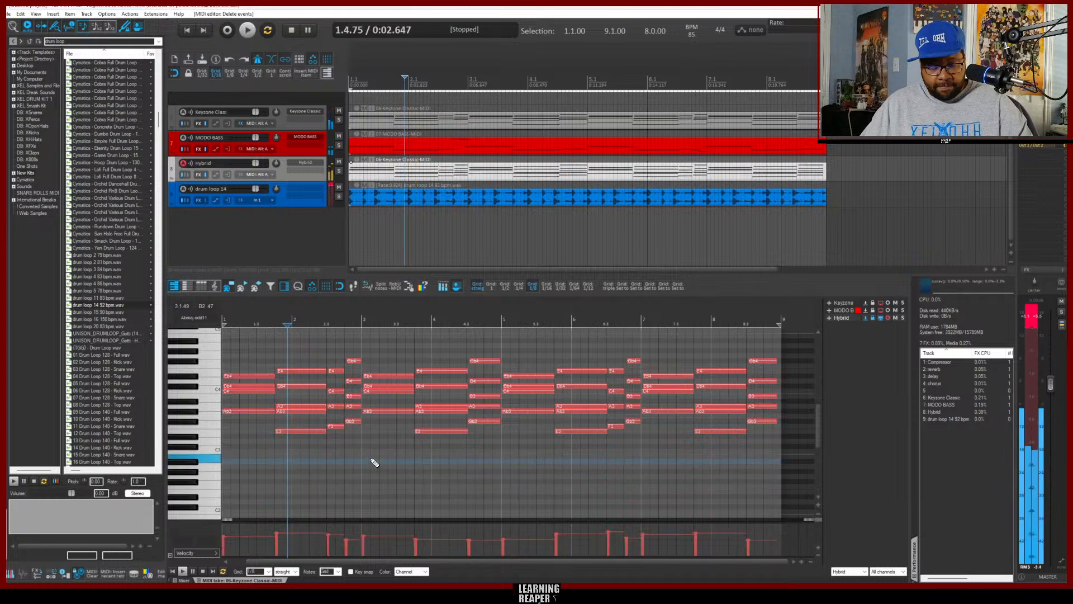
pyautogui.press('Home')
pyautogui.press('space')
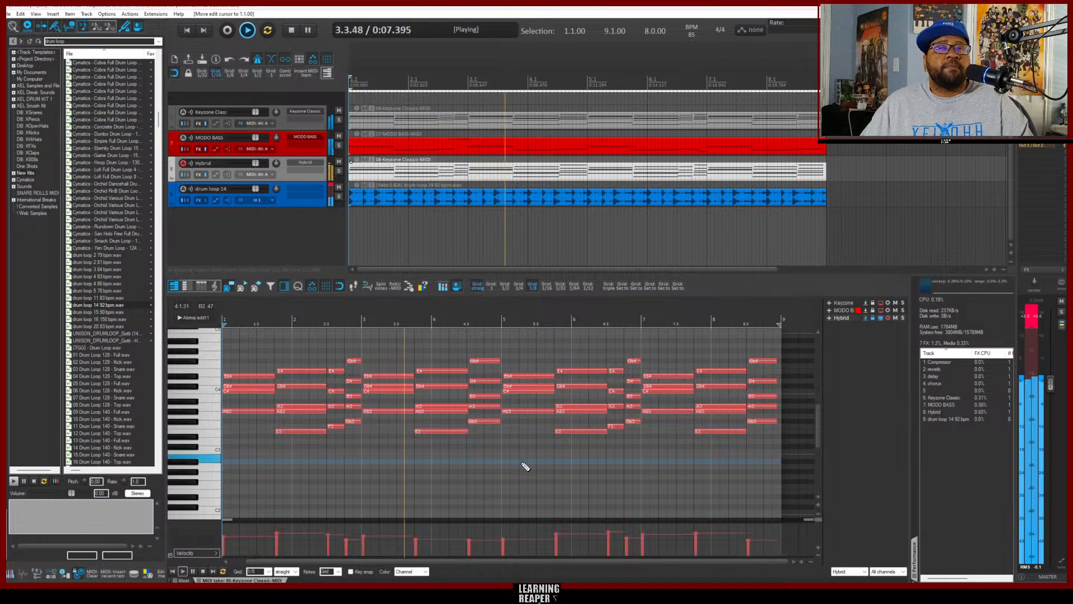
pyautogui.press('space')
# Select all remaining chord notes in the Hybrid MIDI item and move them up one octave
pyautogui.moveTo(770, 447); pyautogui.dragTo(247, 340)
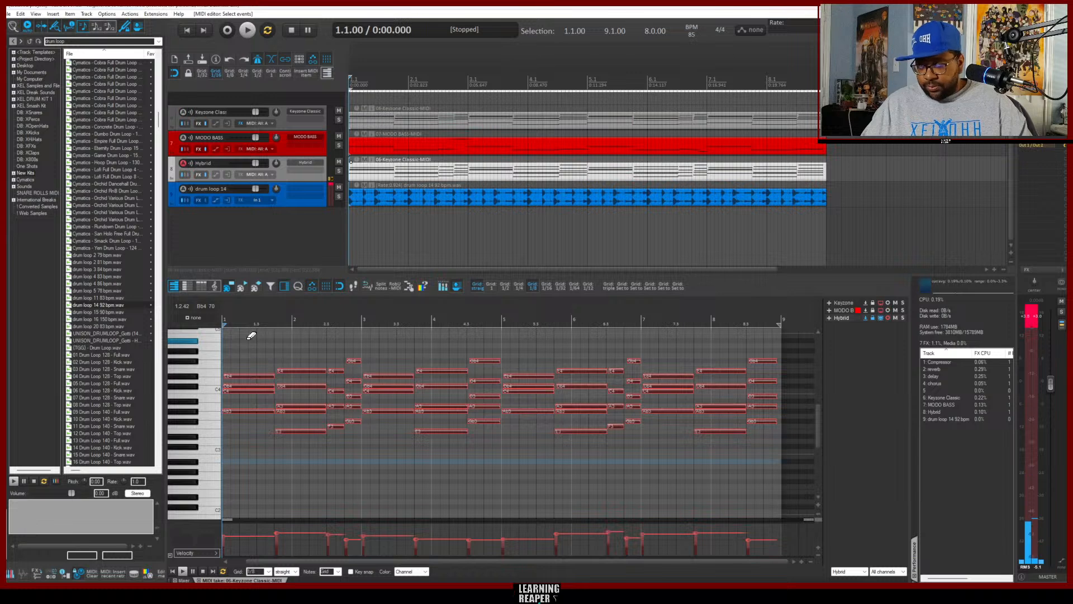
pyautogui.hotkey('ctrl', 'Up')
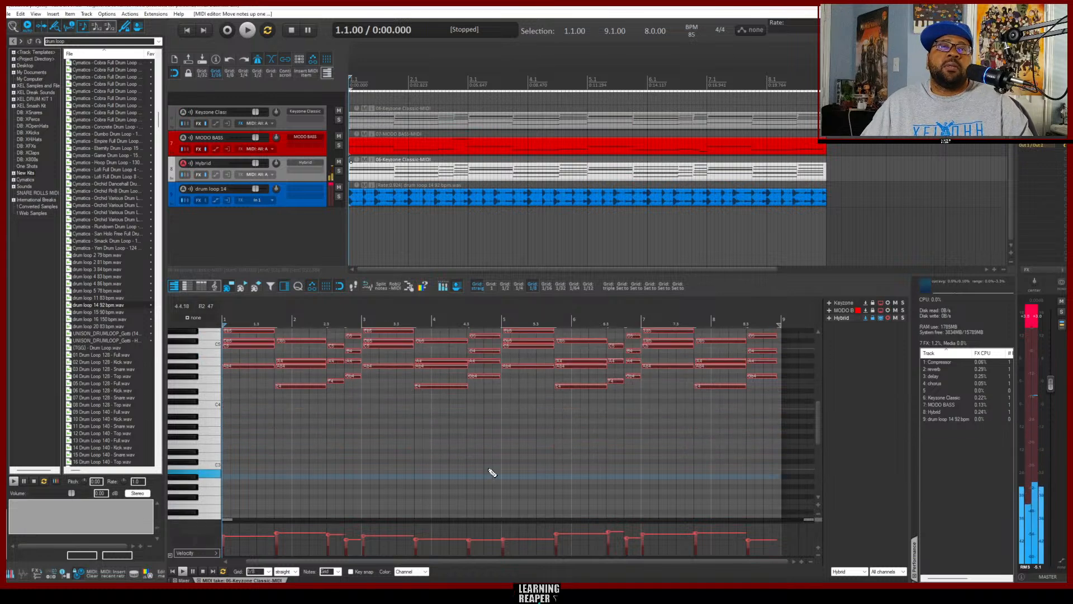
# Play the beat, open Hybrid and audition its presets 04 Pulser Canyon and 05 Hard Pusher from the project start
pyautogui.press('space')
pyautogui.scroll(3, 618, 451)
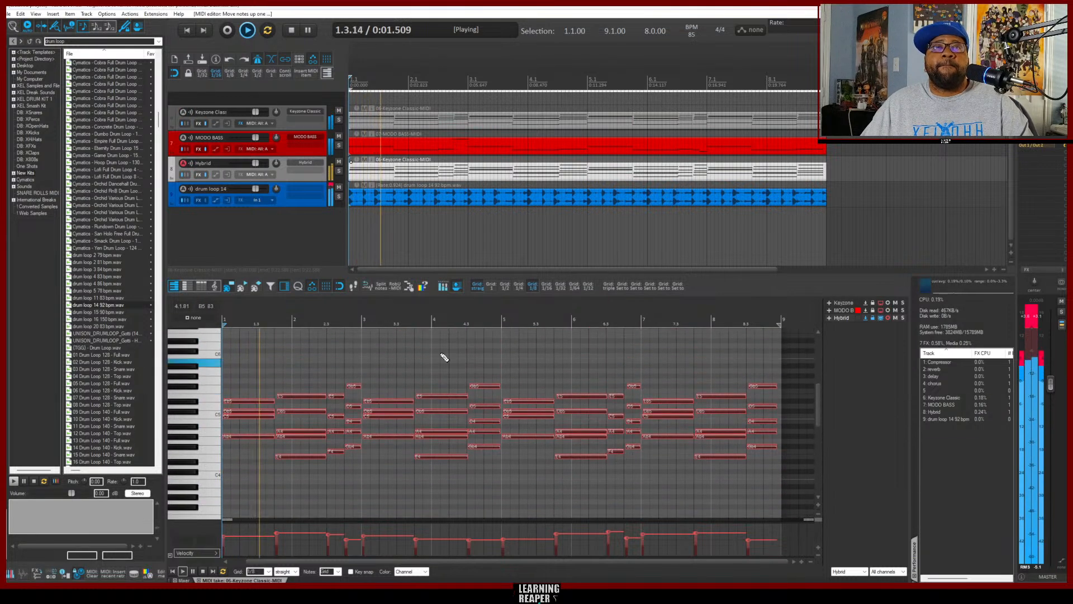
pyautogui.click(301, 163)
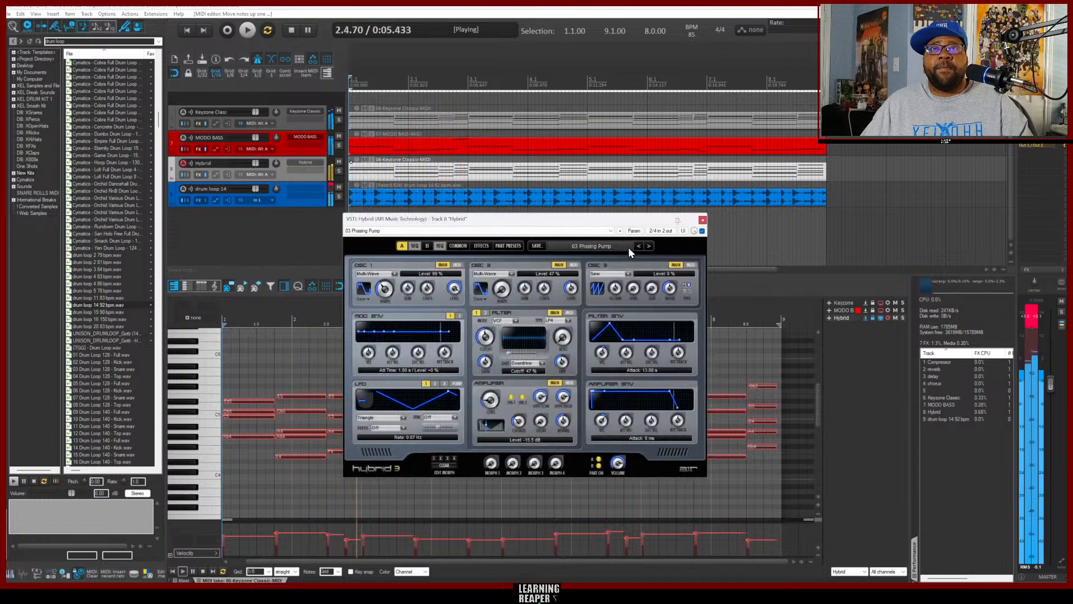
pyautogui.click(649, 246)
pyautogui.press('space')
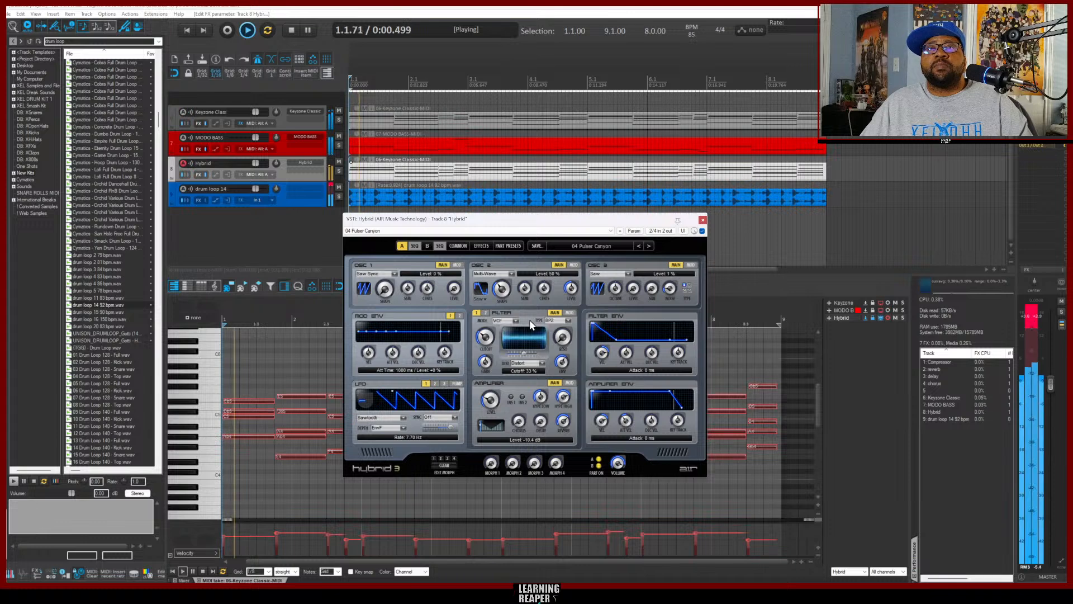
pyautogui.click(648, 246)
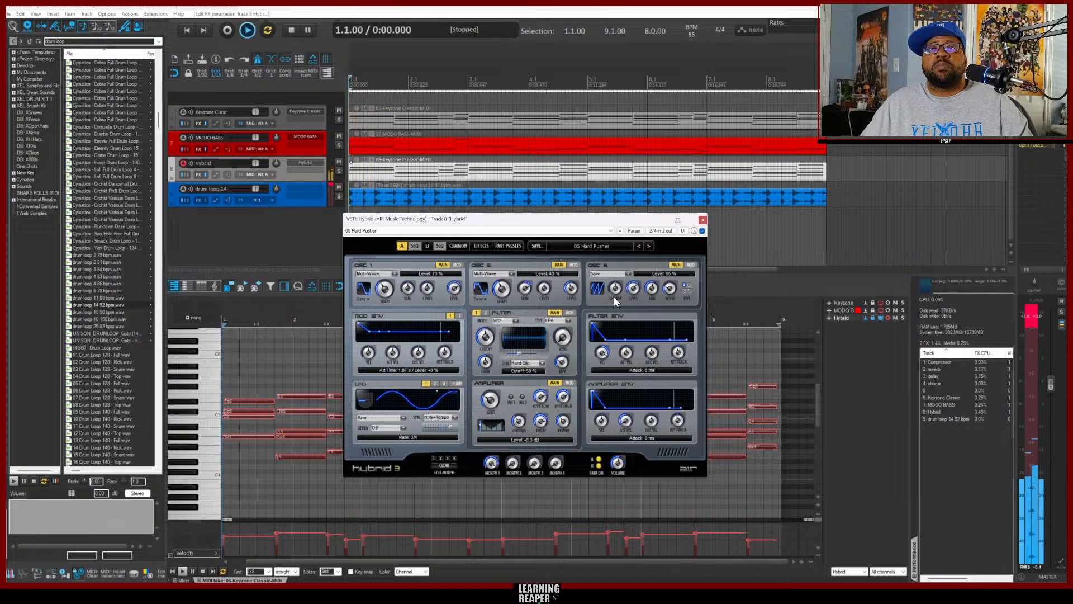
pyautogui.press('space')
# Audition Hybrid's Action Pads presets 02 Balloon Flight, 03 Beach Pad and 04 Wonderland from the project start
pyautogui.click(587, 246)
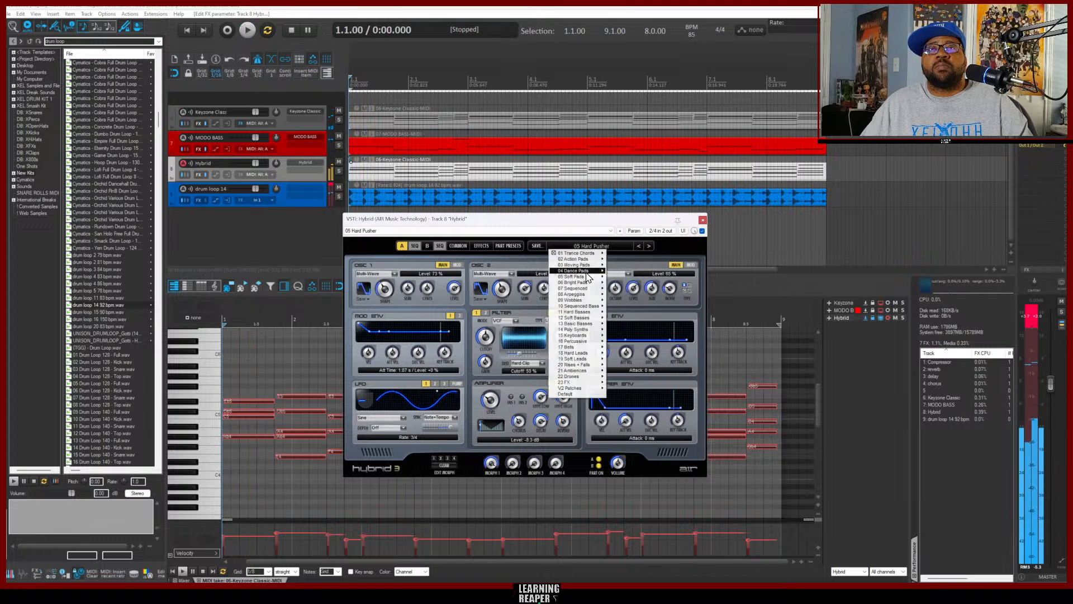
pyautogui.moveTo(580, 307)
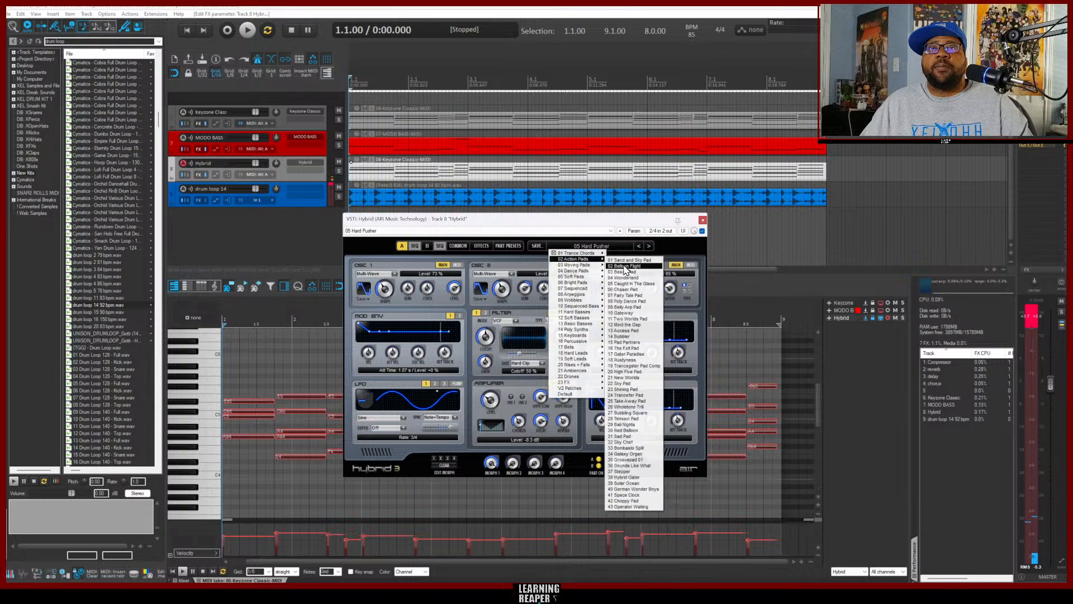
pyautogui.click(625, 270)
pyautogui.press('space')
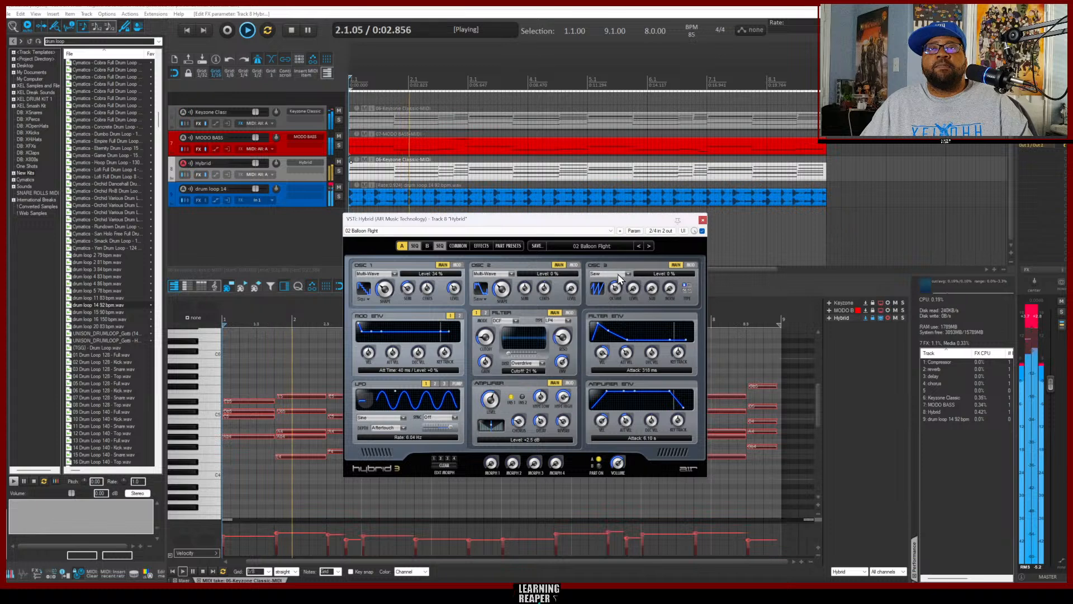
pyautogui.press('space')
pyautogui.click(649, 246)
pyautogui.press('space')
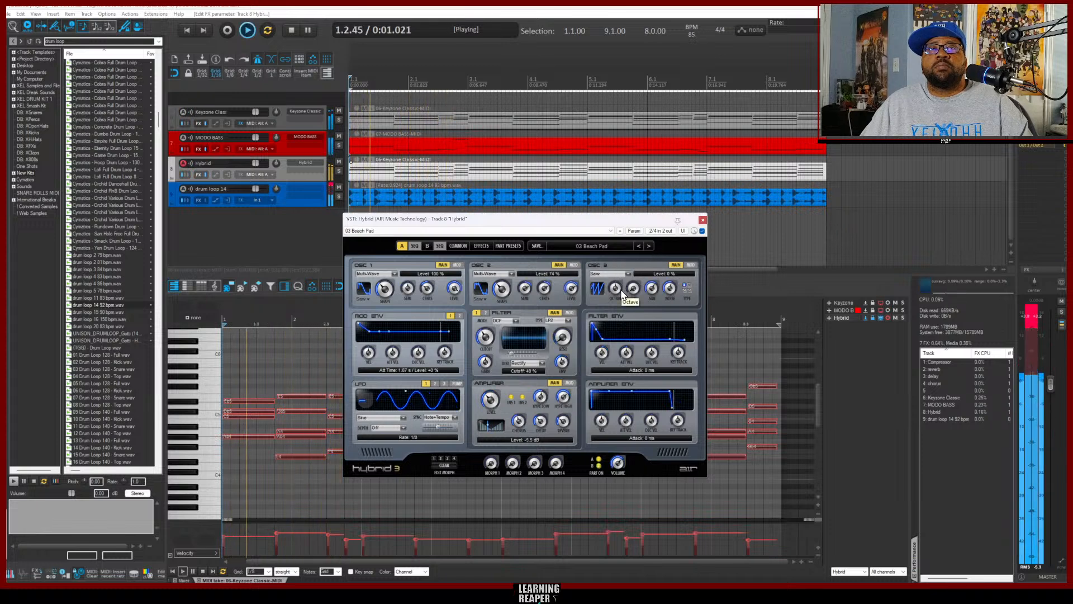
pyautogui.press('space')
pyautogui.click(648, 246)
pyautogui.press('space')
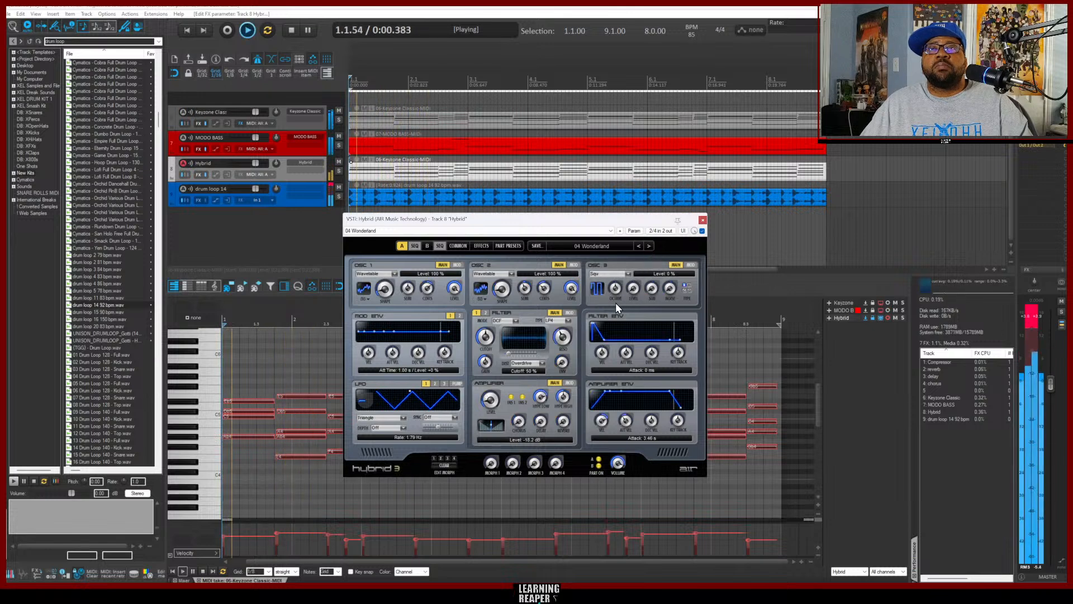
# Audition Hybrid's presets 05 Caught In The Glass and 06 Chaser Pad with the beat, stopping playback after each
pyautogui.click(649, 246)
pyautogui.press('space')
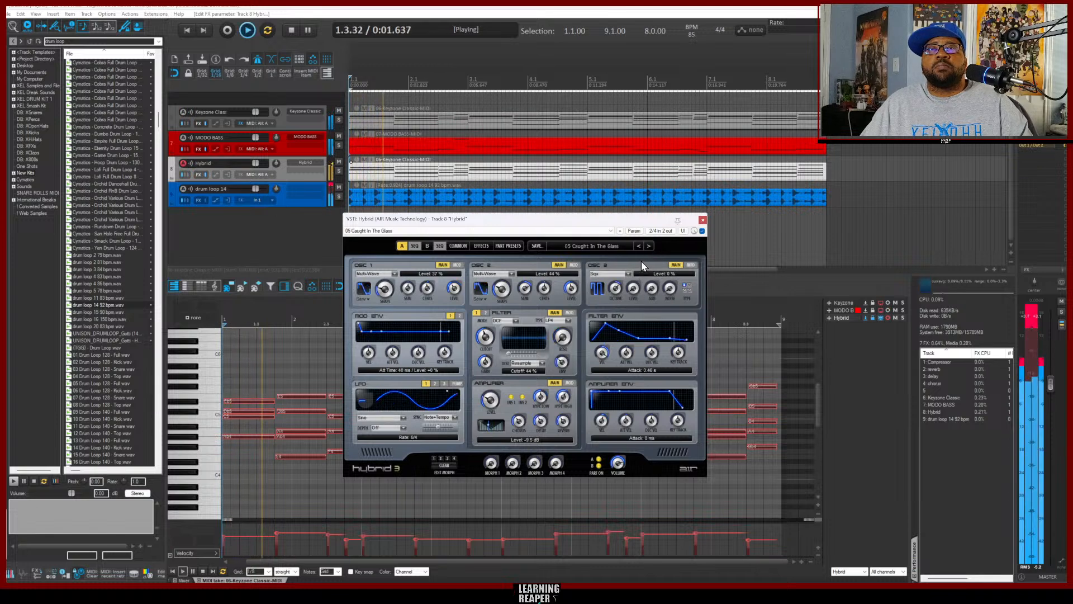
pyautogui.press('space')
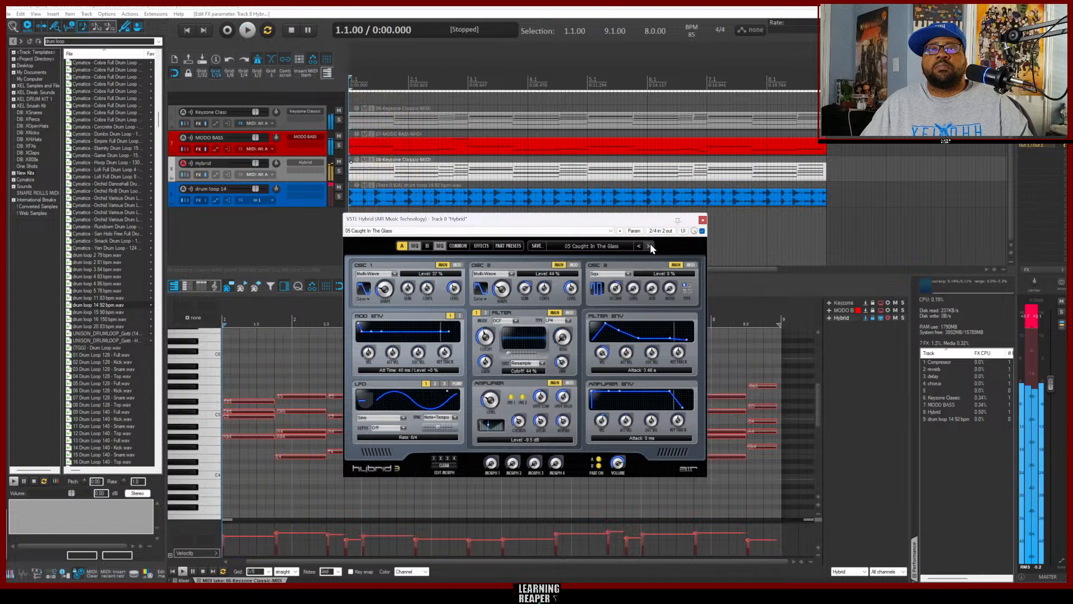
pyautogui.click(650, 246)
pyautogui.press('space')
pyautogui.press('space')
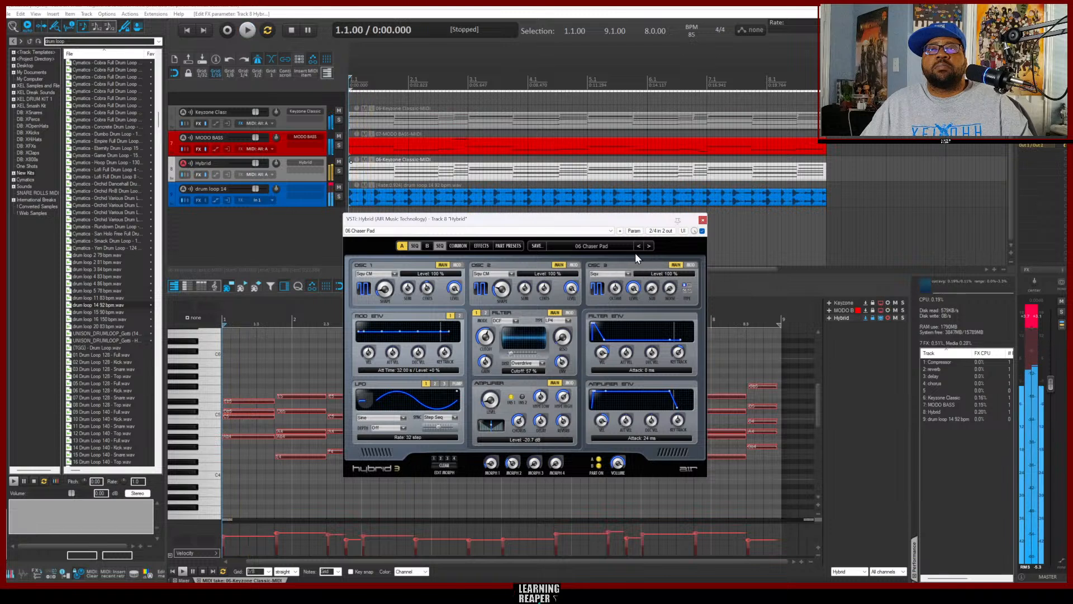
# Switch Hybrid to the Moving Pads category and audition presets 02 WIP and 03 Angel Voices with the beat
pyautogui.click(593, 248)
pyautogui.moveTo(590, 268)
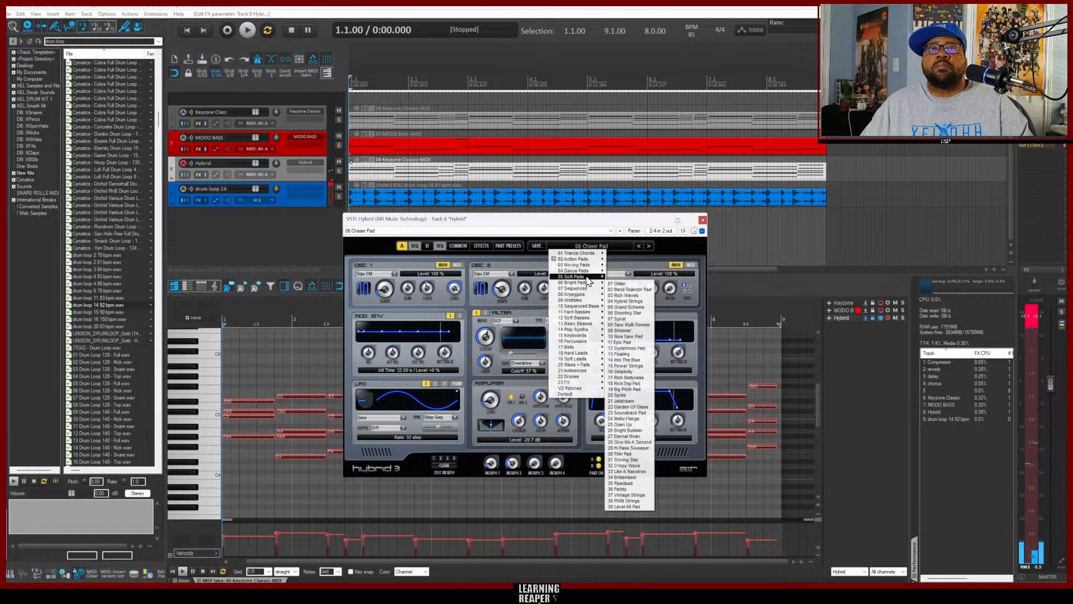
pyautogui.click(636, 265)
pyautogui.press('space')
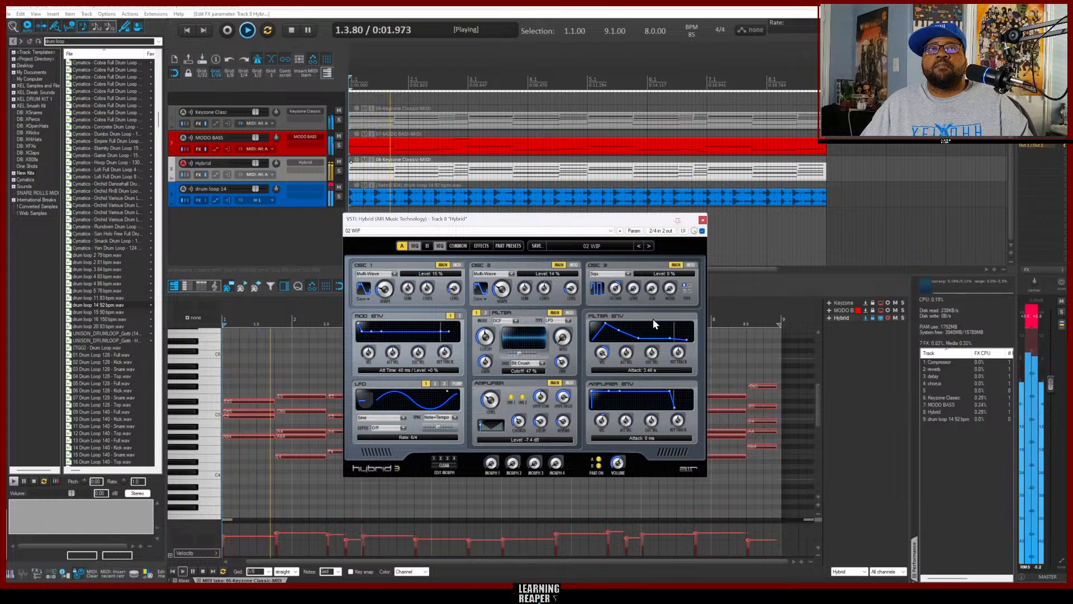
pyautogui.click(650, 247)
pyautogui.press('space')
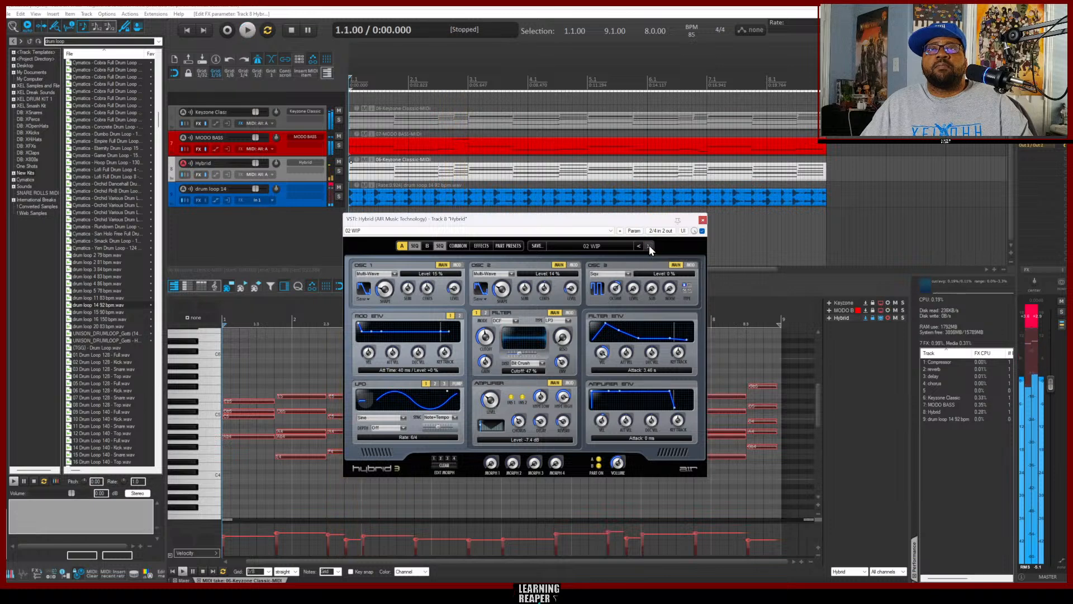
pyautogui.press('space')
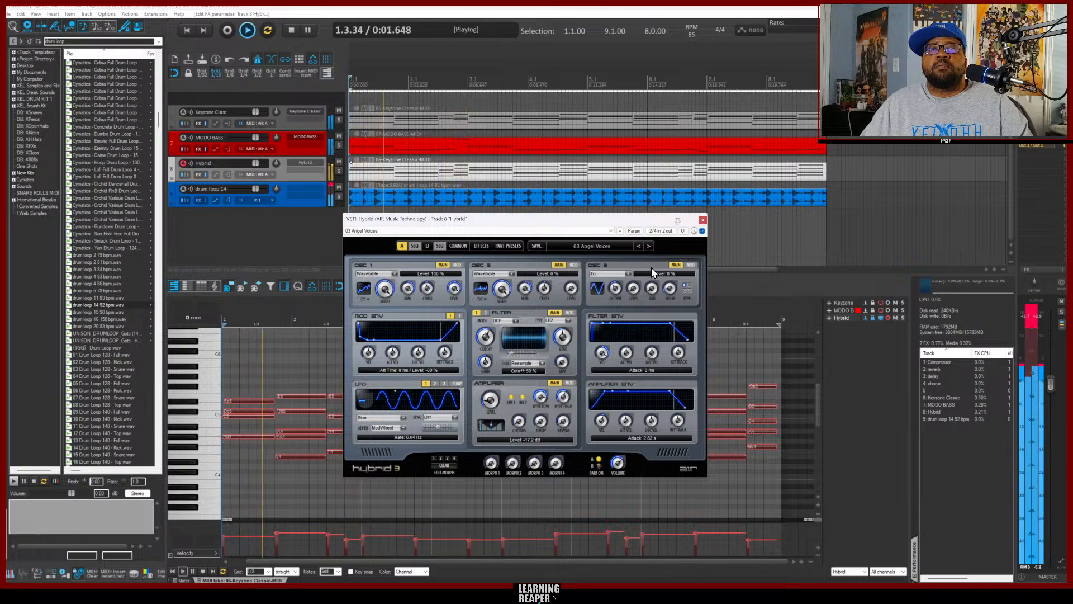
# Audition Hybrid's presets 04 Moving Hush Pad and 05 Mellow Pad, restarting playback from the project start for each
pyautogui.press('space')
pyautogui.click(649, 246)
pyautogui.press('space')
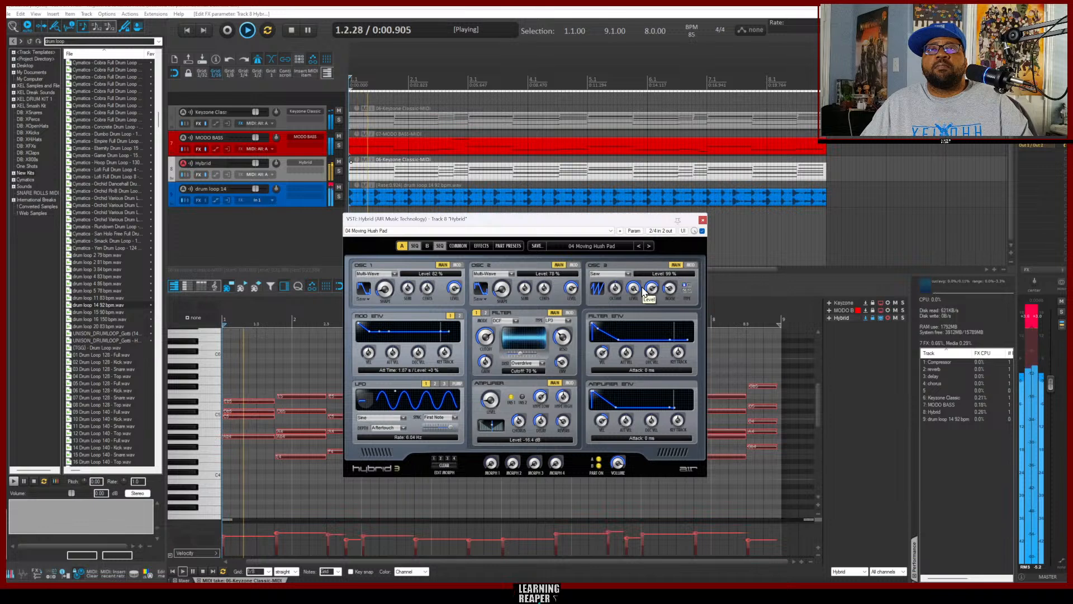
pyautogui.press('space')
pyautogui.click(649, 246)
pyautogui.press('space')
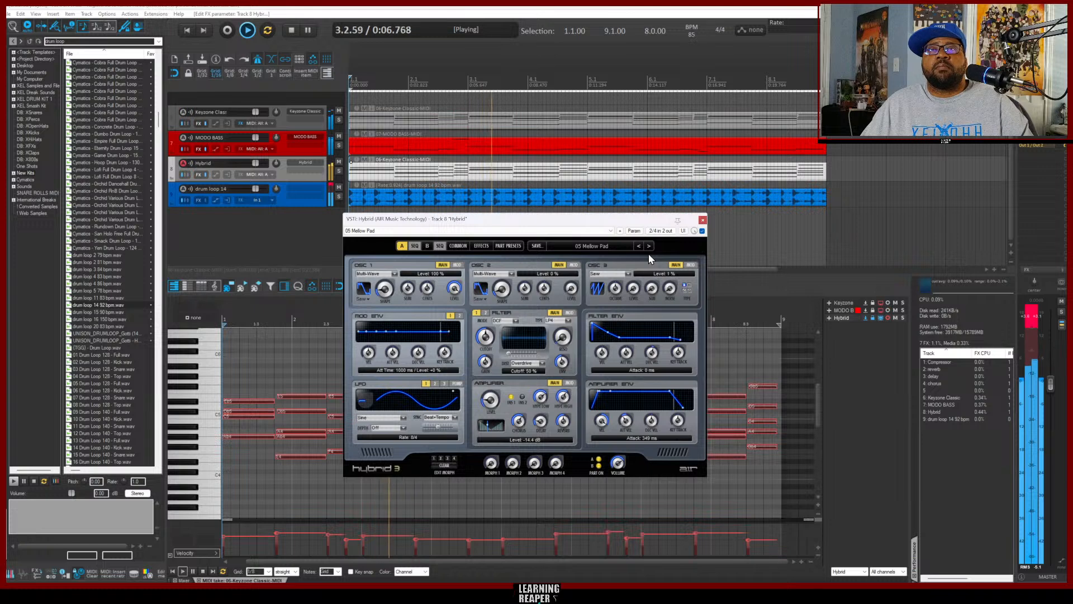
# Audition Hybrid's presets 06 Random Richness, 07 Superswell and 08 Propulsion against the beat
pyautogui.click(648, 247)
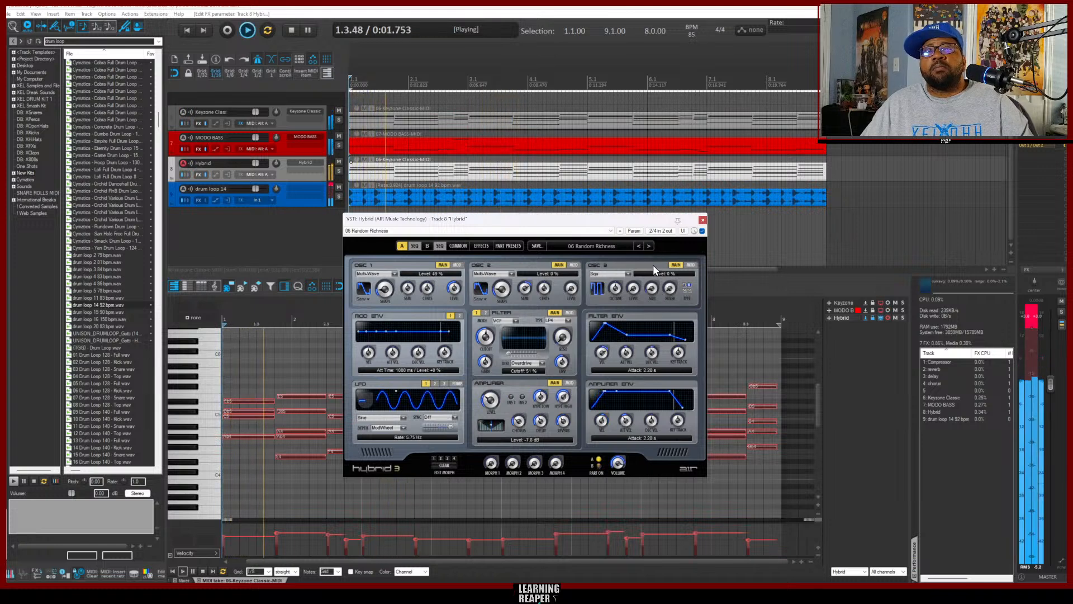
pyautogui.press('space')
pyautogui.click(649, 247)
pyautogui.press('space')
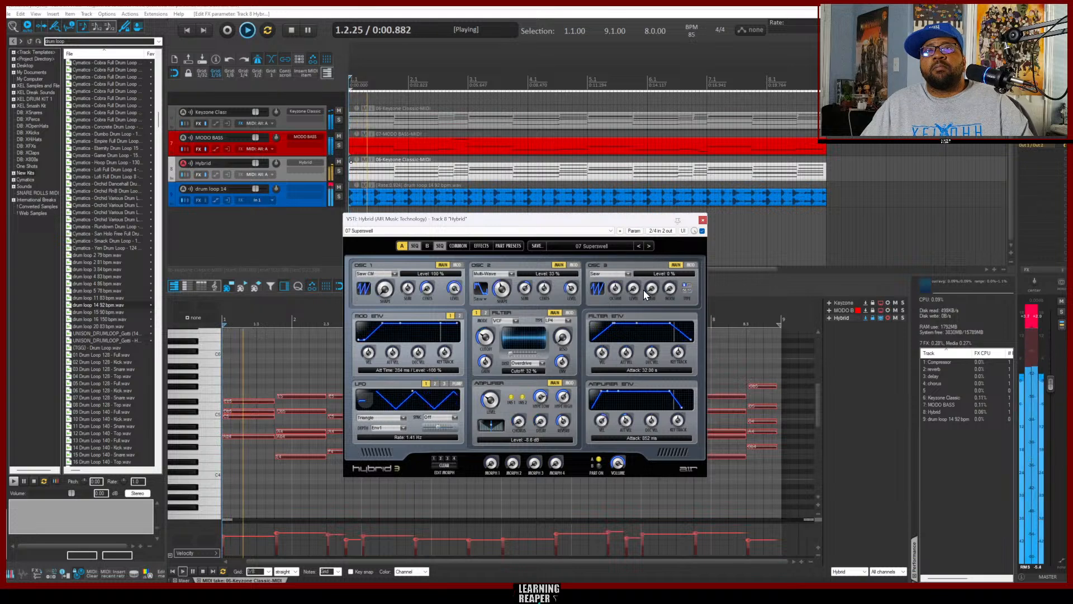
pyautogui.click(649, 247)
pyautogui.press('space')
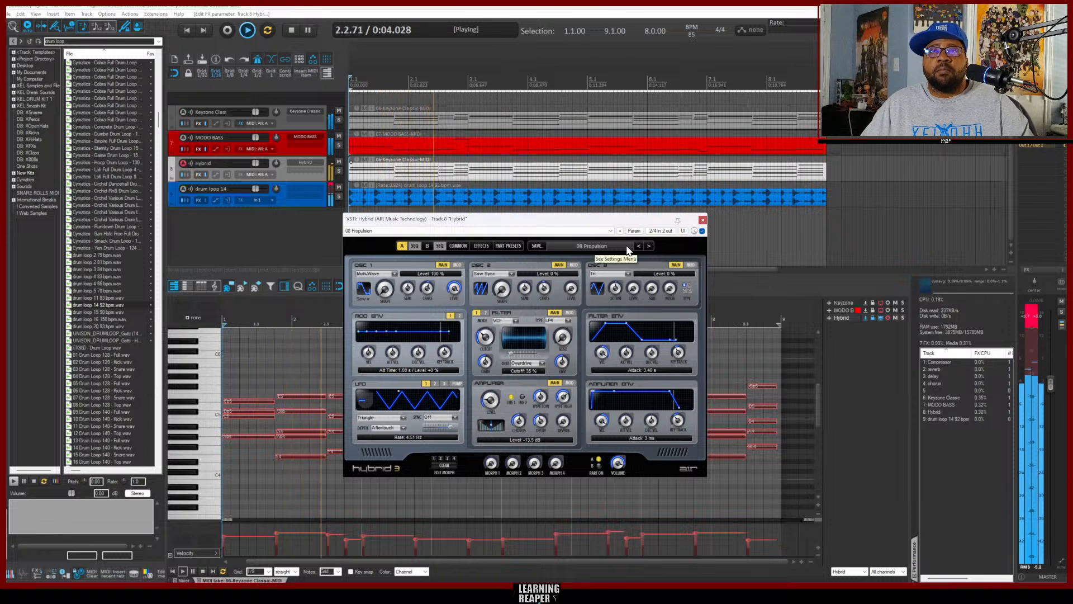
# Audition Hybrid's presets 09 Big Pumper and 10 Arpy Atmos, restarting playback from the project start for each
pyautogui.press('space')
pyautogui.click(649, 247)
pyautogui.press('space')
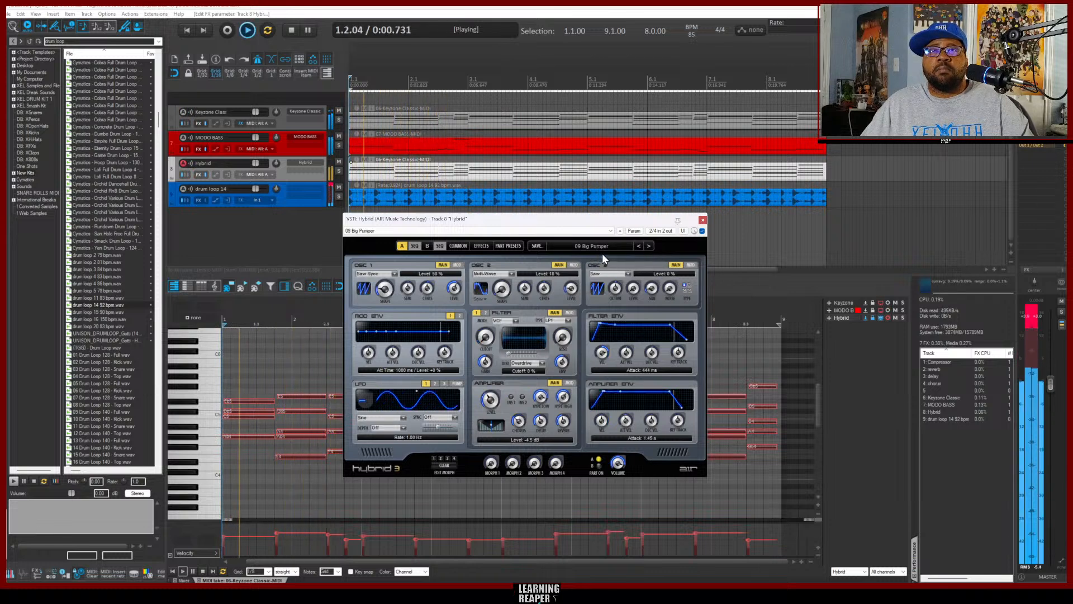
pyautogui.press('space')
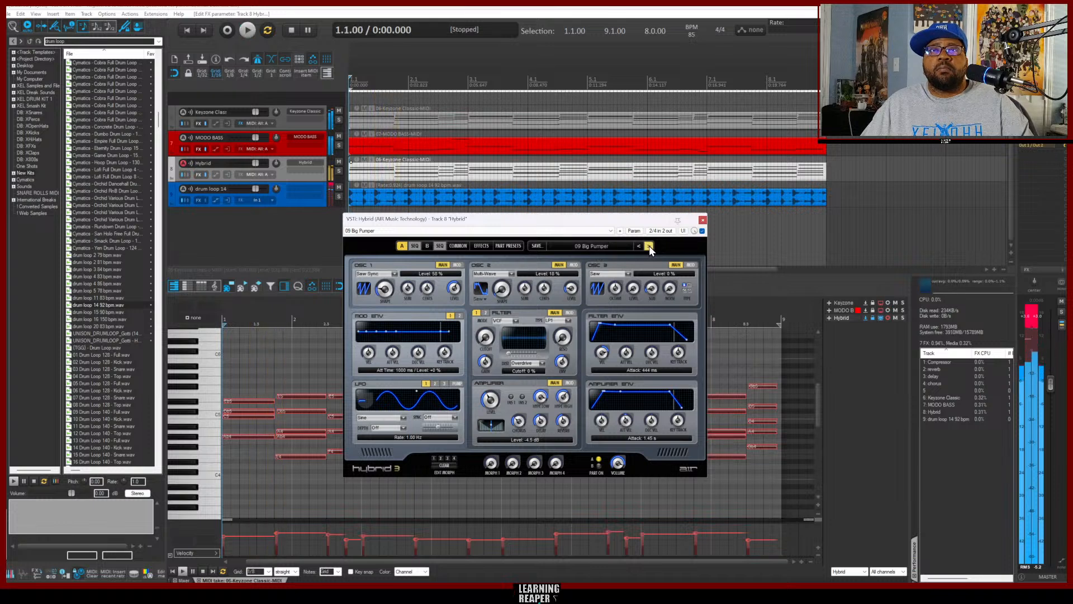
pyautogui.click(649, 246)
pyautogui.press('space')
# Audition Hybrid's presets 11 Constant Move and 12 Digital Shimmering with the beat
pyautogui.click(648, 246)
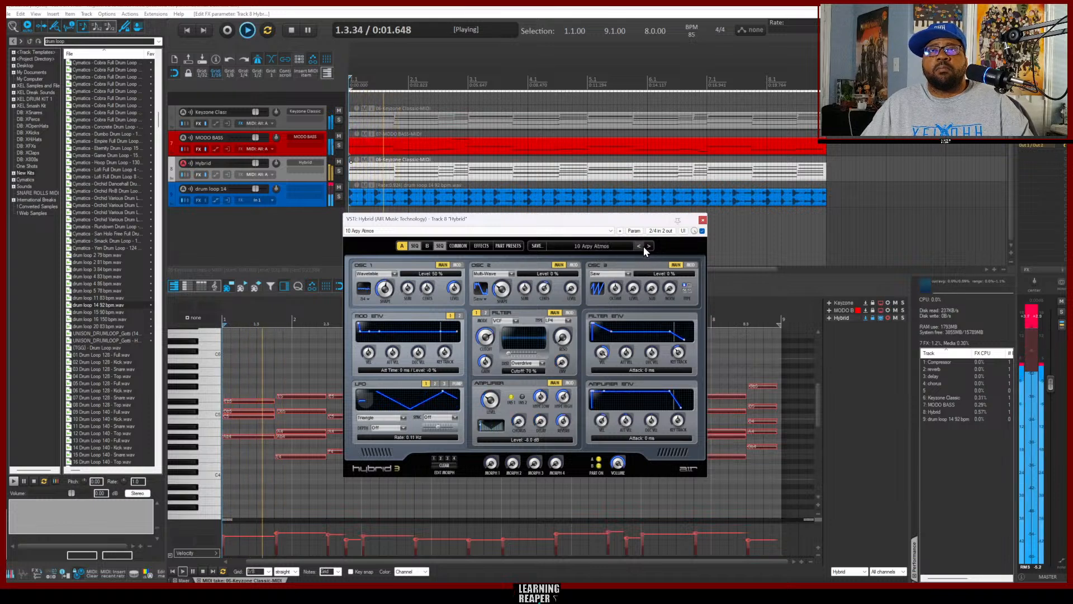
pyautogui.press('space')
pyautogui.press('space')
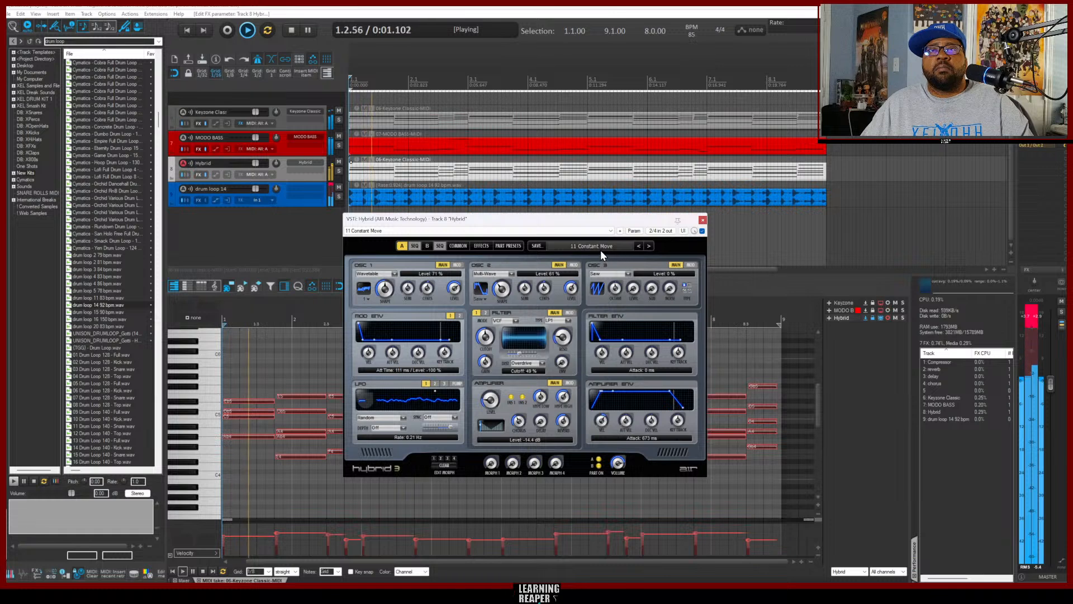
pyautogui.press('space')
pyautogui.click(648, 246)
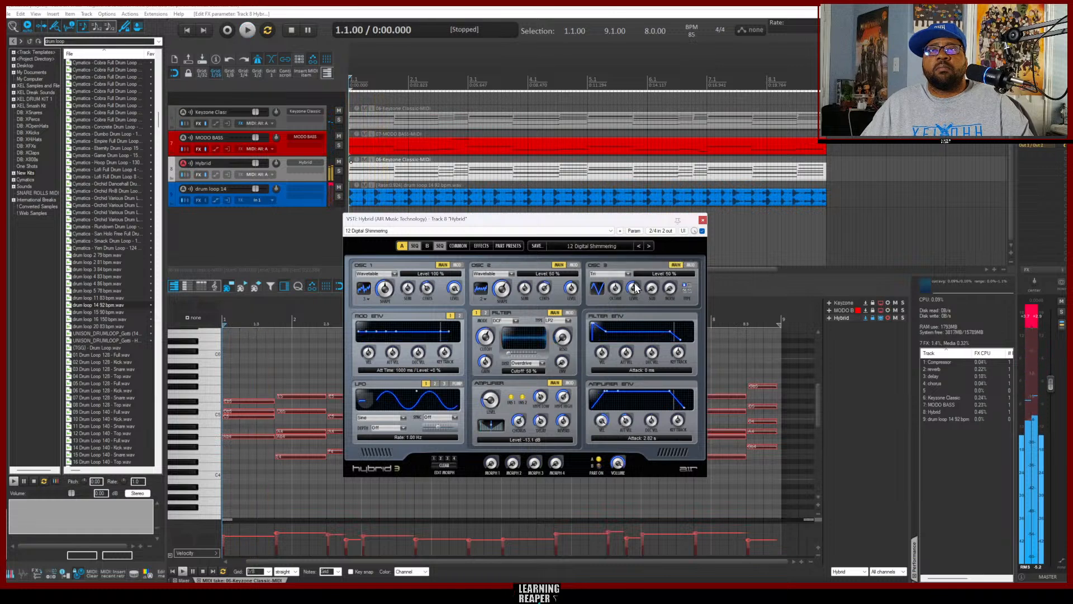
pyautogui.press('space')
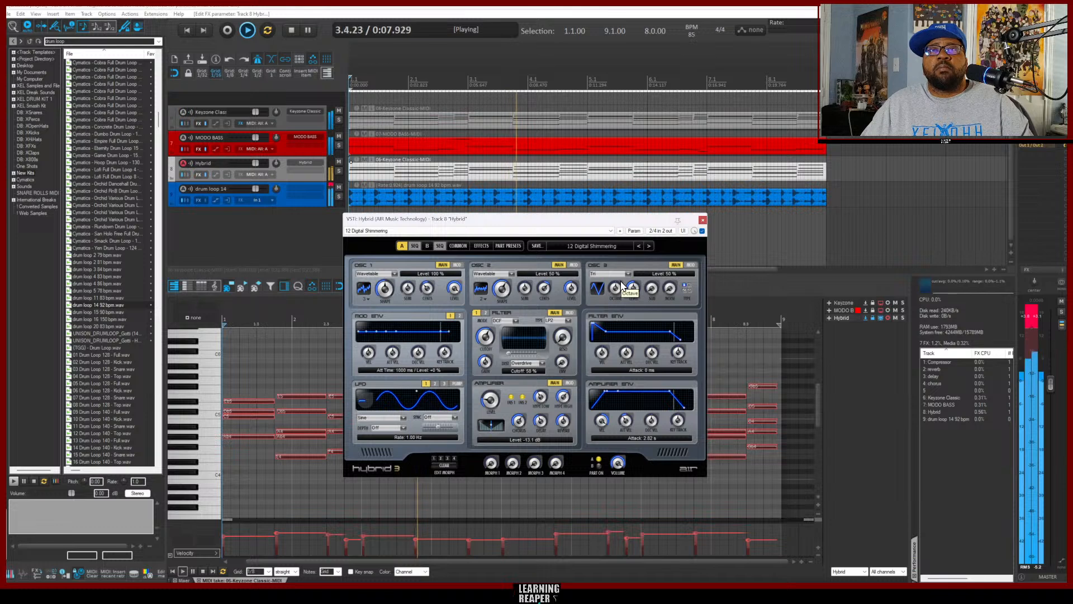
# Audition Hybrid's presets 13 Sidharthas Dream and 14 Floater, leave 14 Floater loaded, stop playback and close the synth
pyautogui.click(649, 247)
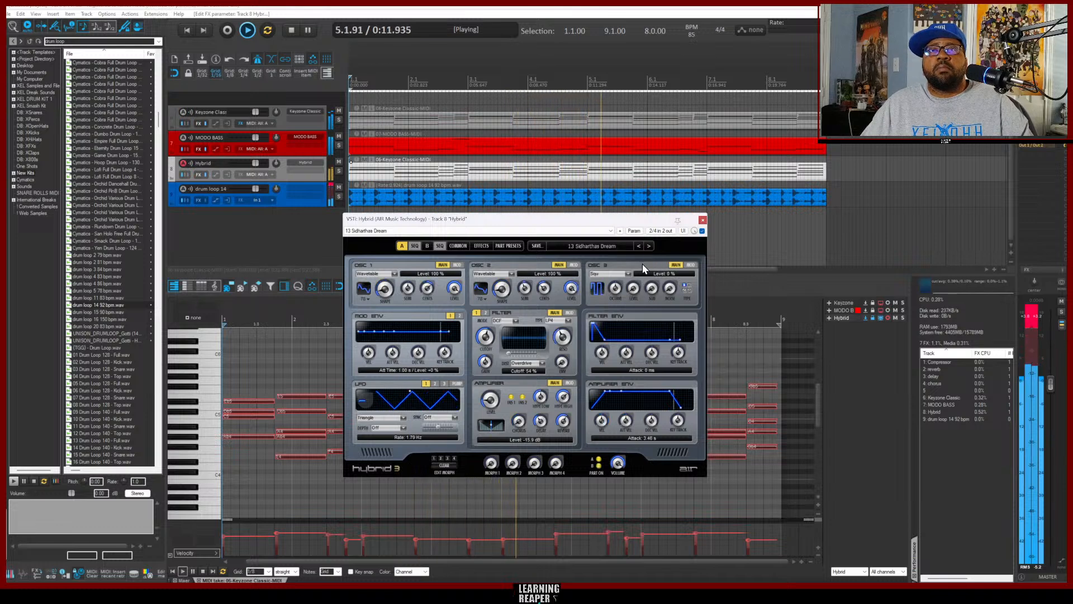
pyautogui.press('space')
pyautogui.press('space')
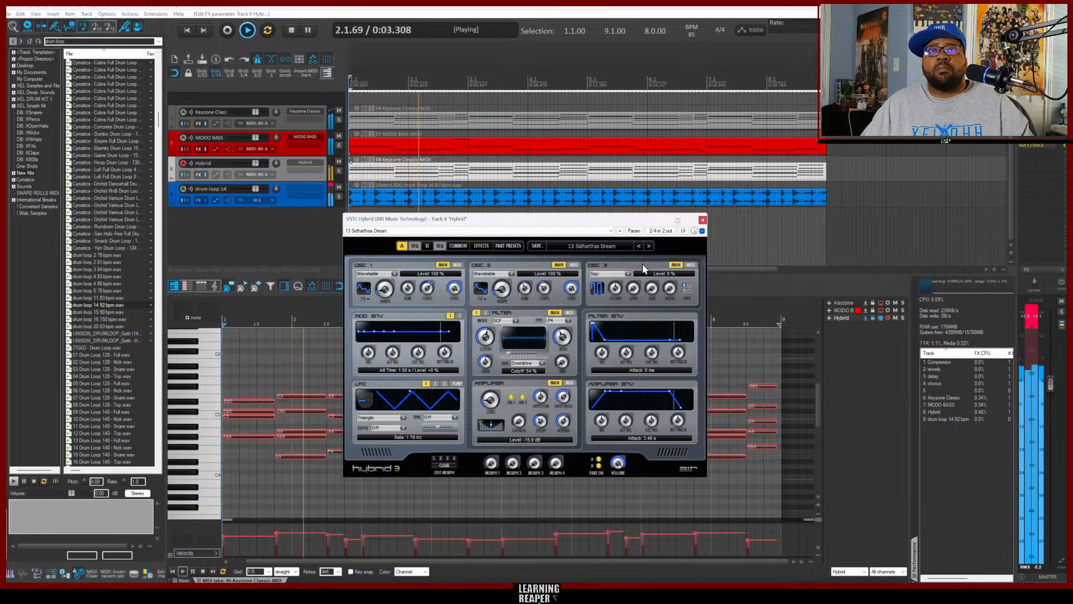
pyautogui.press('space')
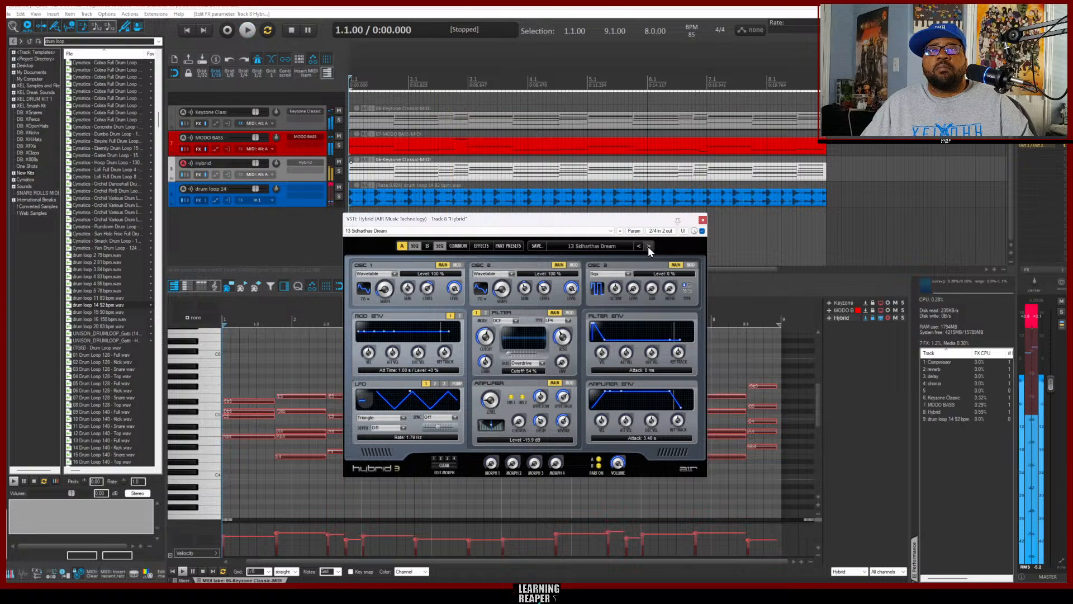
pyautogui.click(648, 246)
pyautogui.press('space')
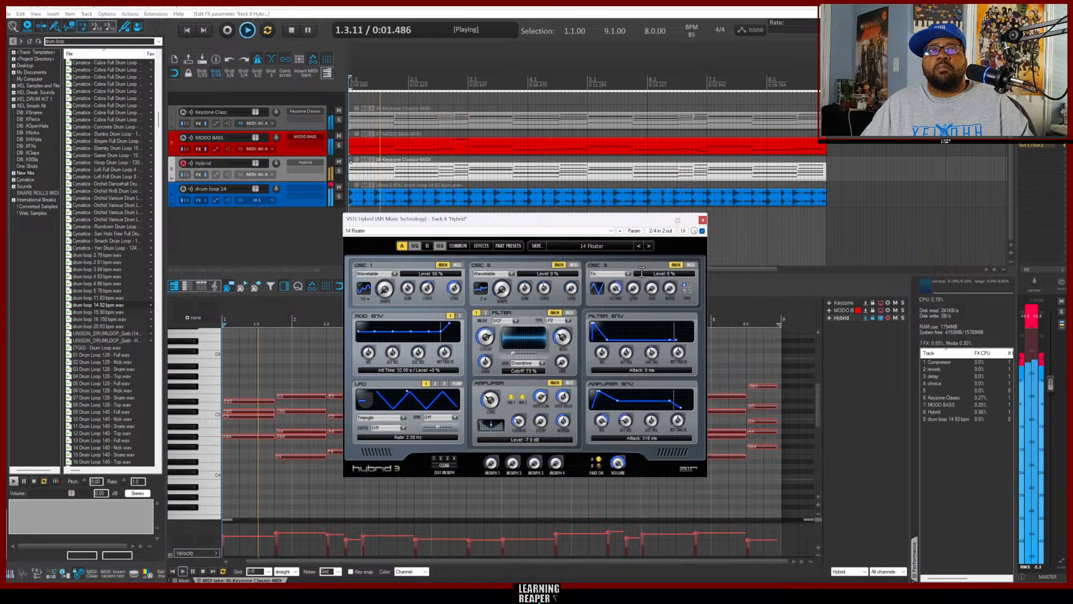
pyautogui.press('space')
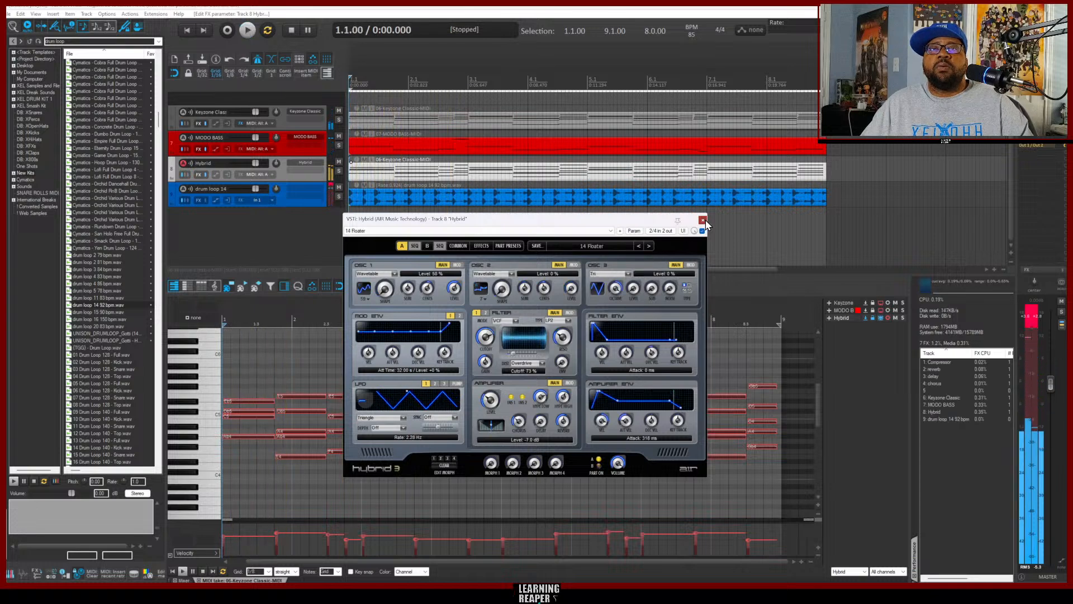
pyautogui.click(702, 219)
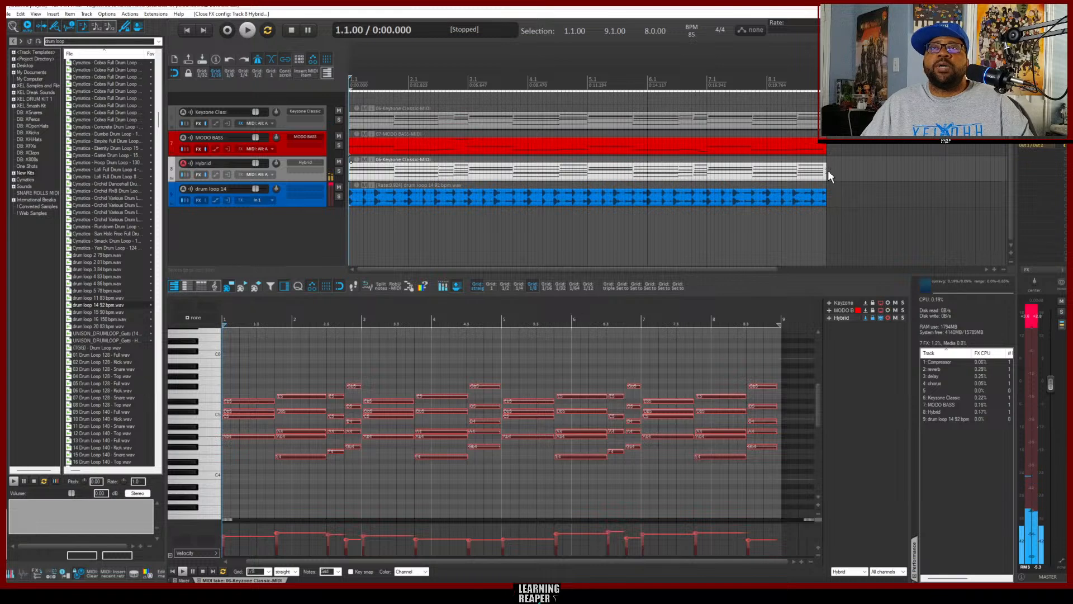
# Delete the MIDI items on the Keyzone Classic, MODO BASS and Hybrid tracks, keeping the drum loop
pyautogui.moveTo(359, 115); pyautogui.dragTo(361, 119)
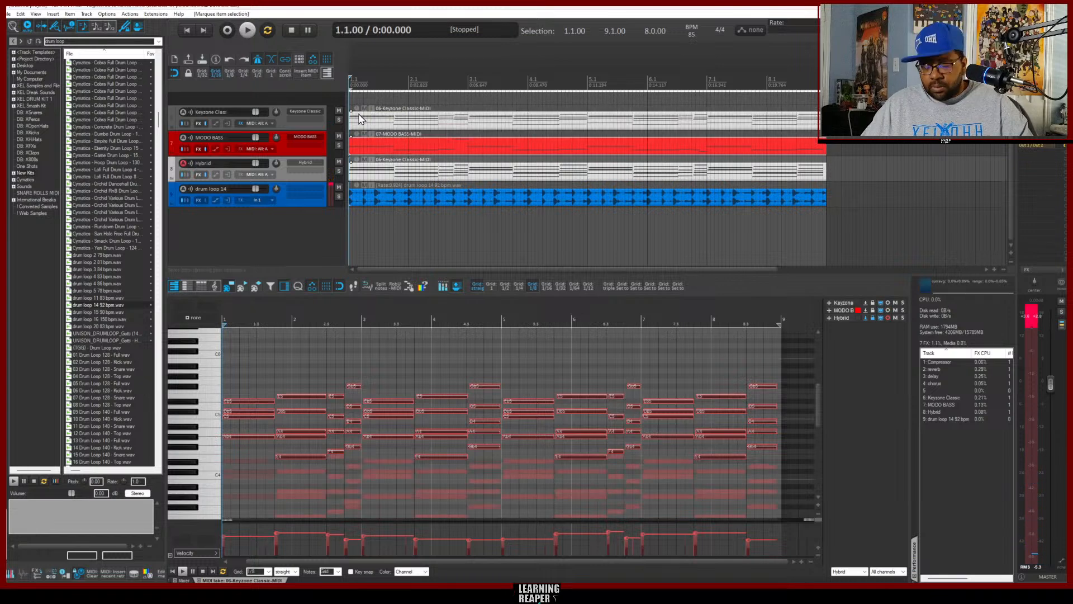
pyautogui.press('Delete')
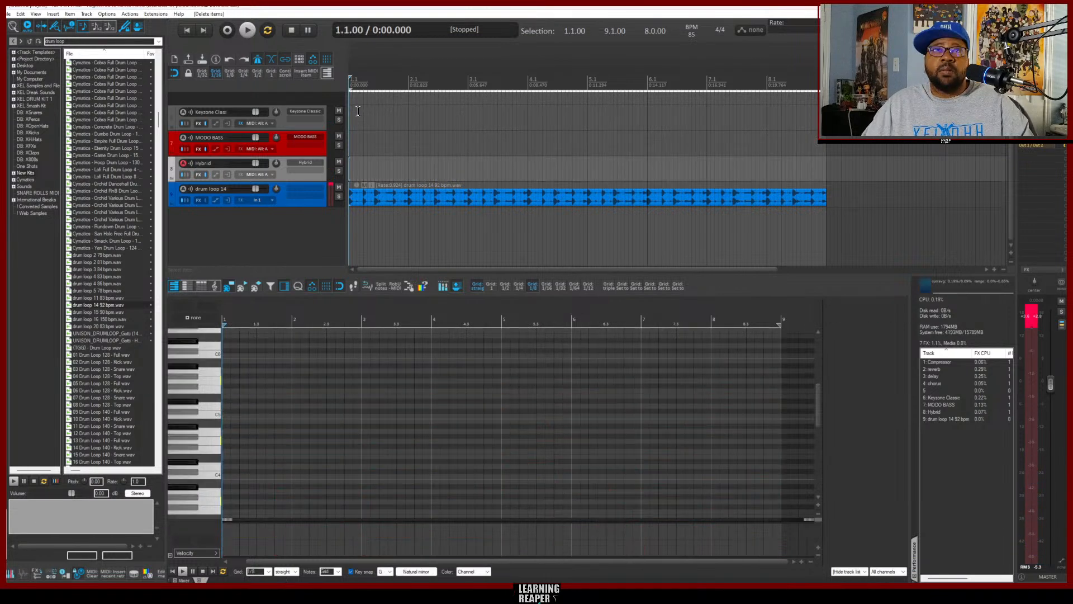
# Delete the Keyzone Classic, MODO BASS and Hybrid tracks, leaving only the drum loop track
pyautogui.click(281, 123)
pyautogui.keyDown('shift'); pyautogui.click(285, 169); pyautogui.keyUp('shift')
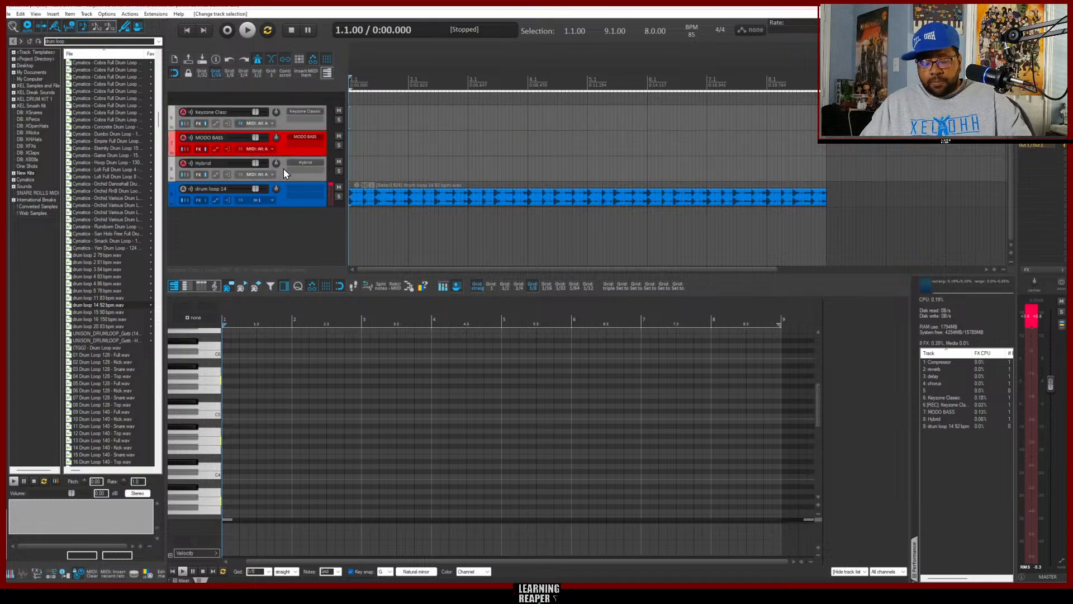
pyautogui.press('Delete')
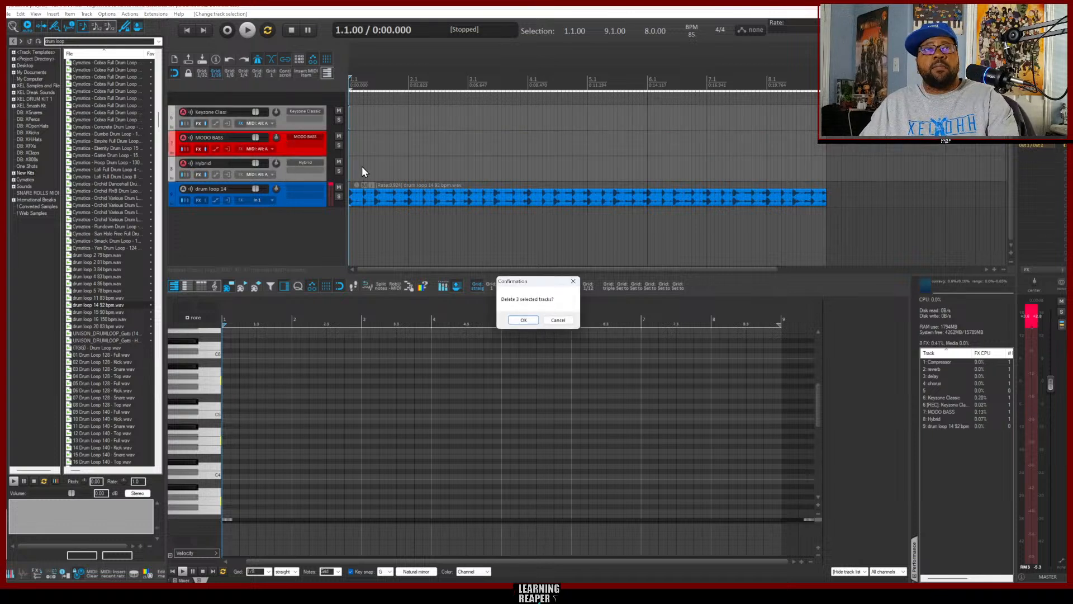
pyautogui.click(523, 321)
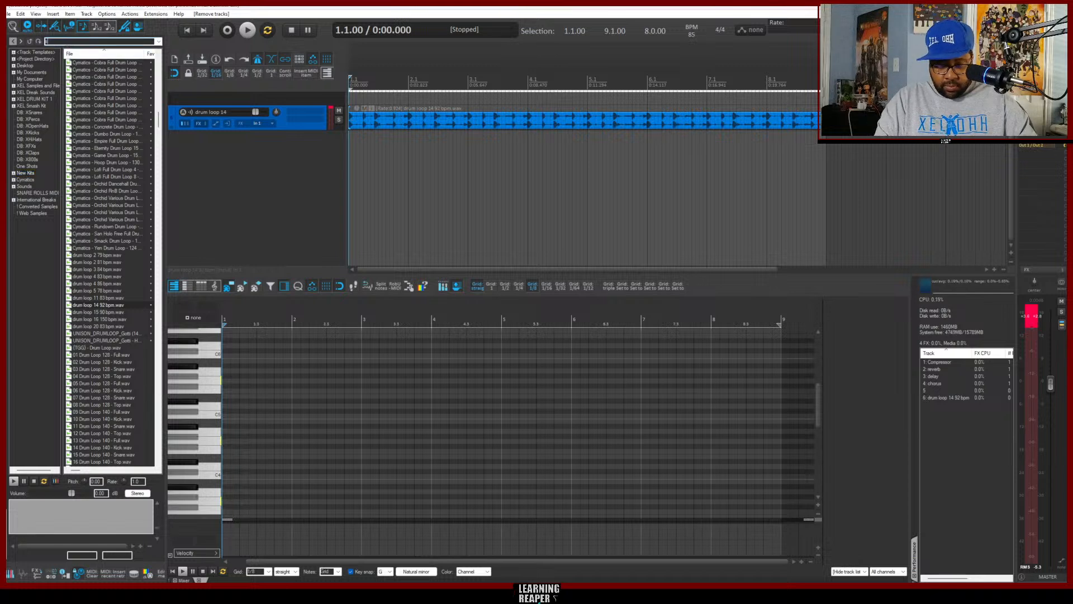
# Search the media files for "strings" and audition results from 03 Low Strings 1 through Cymatics - 2020 Dark Melody
pyautogui.write('strings')
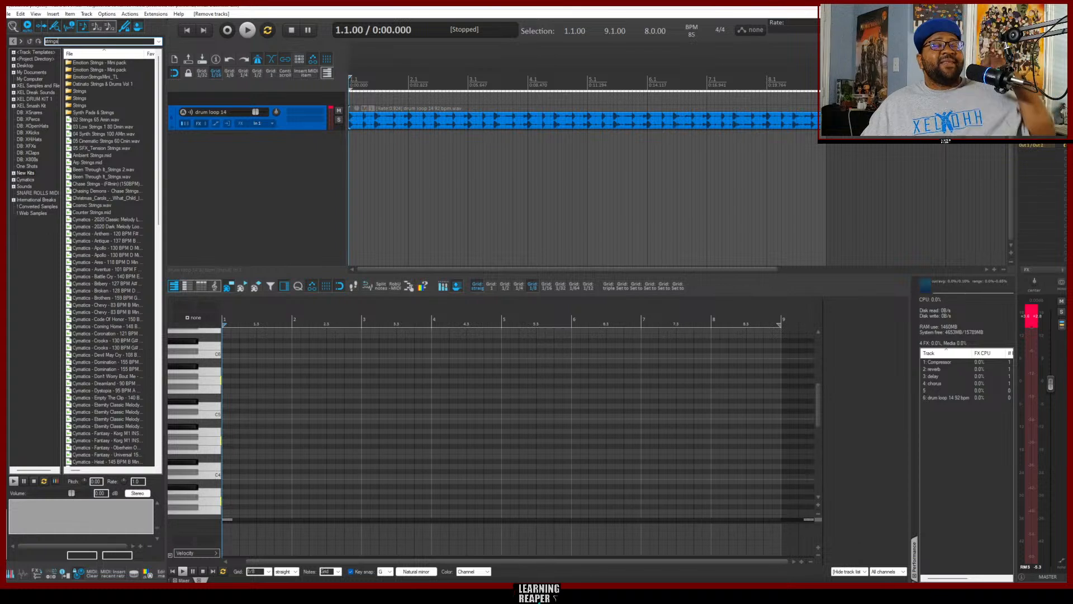
pyautogui.click(99, 128)
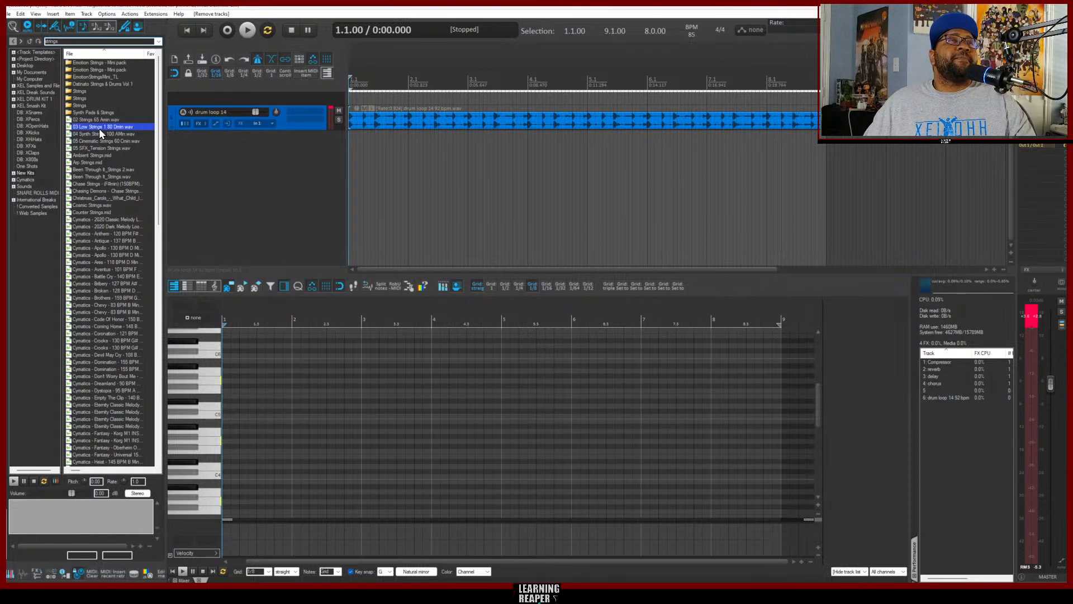
pyautogui.click(97, 149)
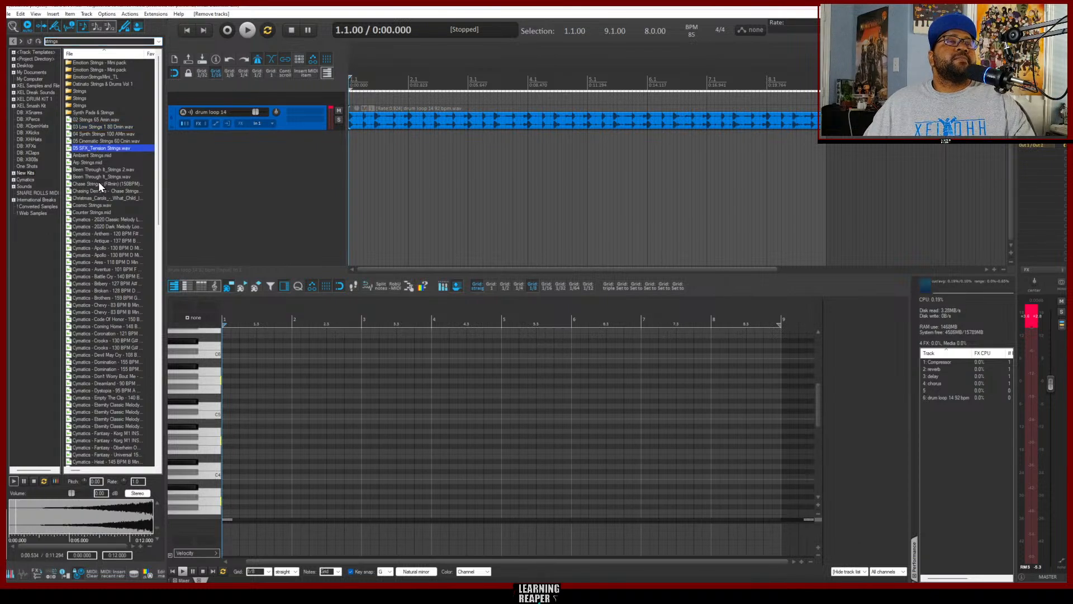
pyautogui.click(97, 198)
pyautogui.click(98, 227)
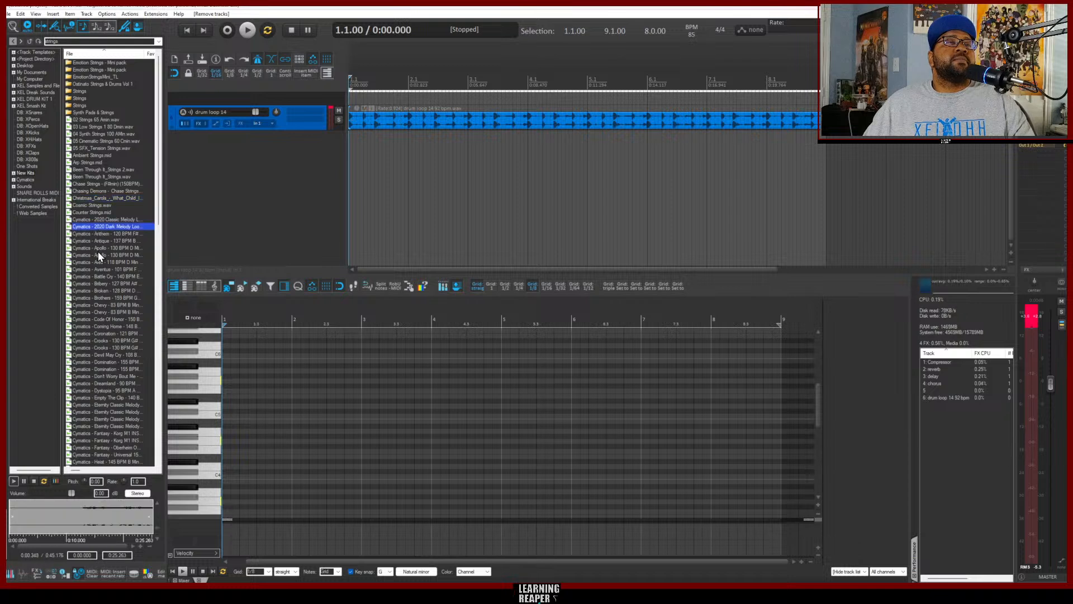
# Audition Cymatics string loops, including Apollo, Battle Cry, Coming Home, Oracle Classic Melody and Worldwide
pyautogui.click(100, 255)
pyautogui.click(105, 276)
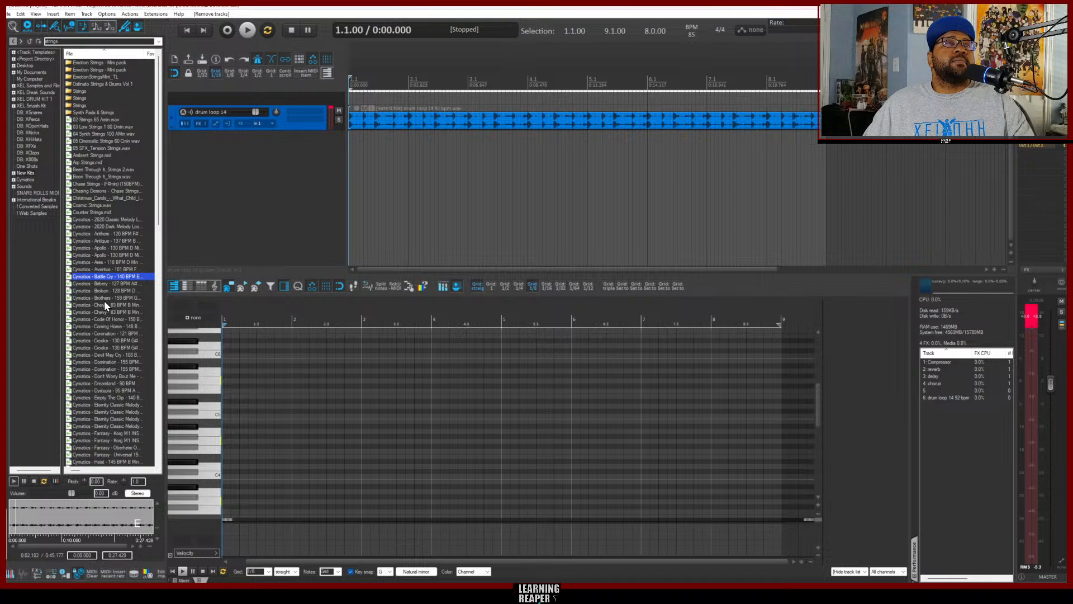
pyautogui.click(110, 326)
pyautogui.scroll(-10, 109, 315)
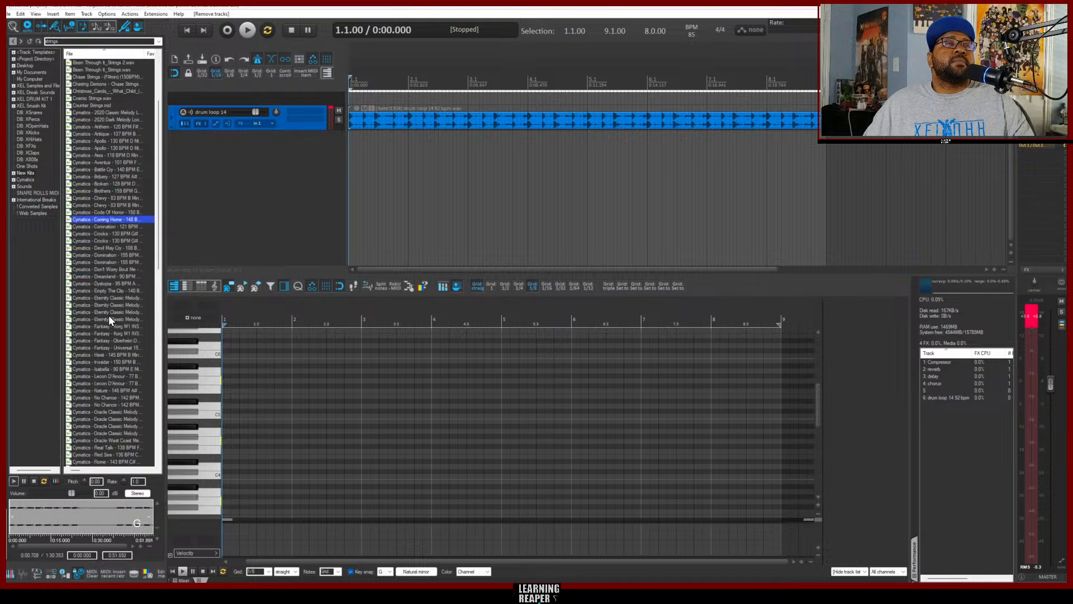
pyautogui.click(107, 318)
pyautogui.scroll(-5, 109, 282)
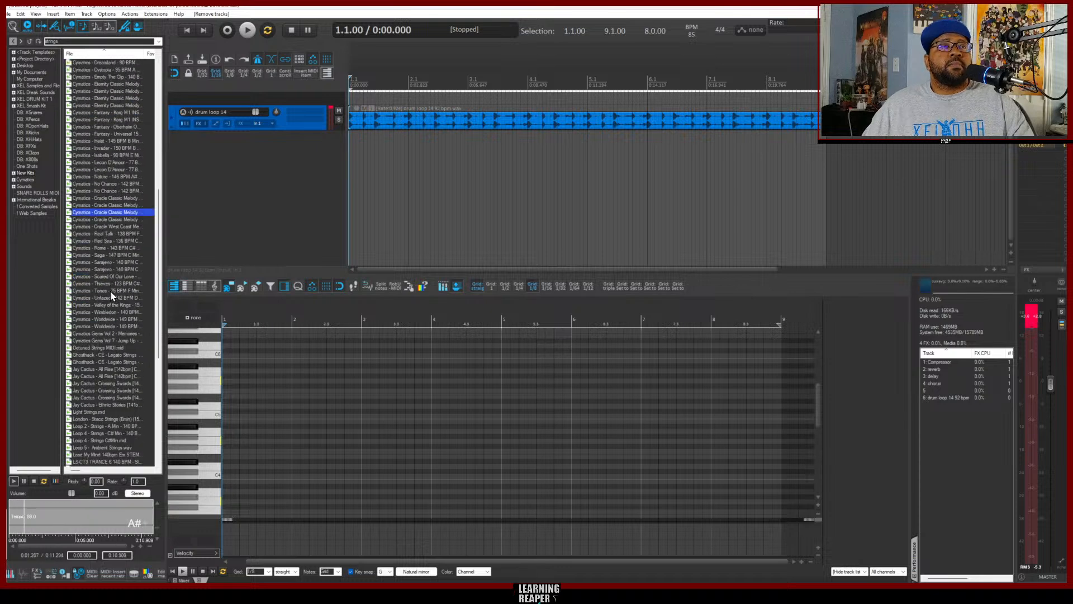
pyautogui.click(106, 319)
pyautogui.scroll(-4, 114, 285)
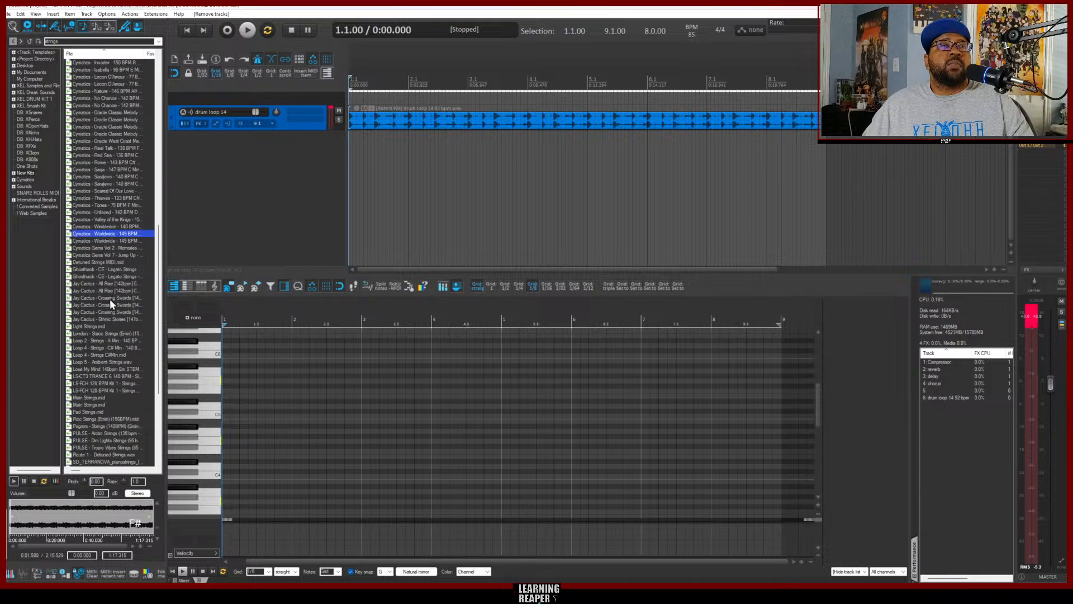
# Audition the Jay Cactus All Rise and Crossing Swords, LS-CT3 TRANCE 6 and PULSE - Arctic Strings loops
pyautogui.click(106, 285)
pyautogui.scroll(-3, 113, 294)
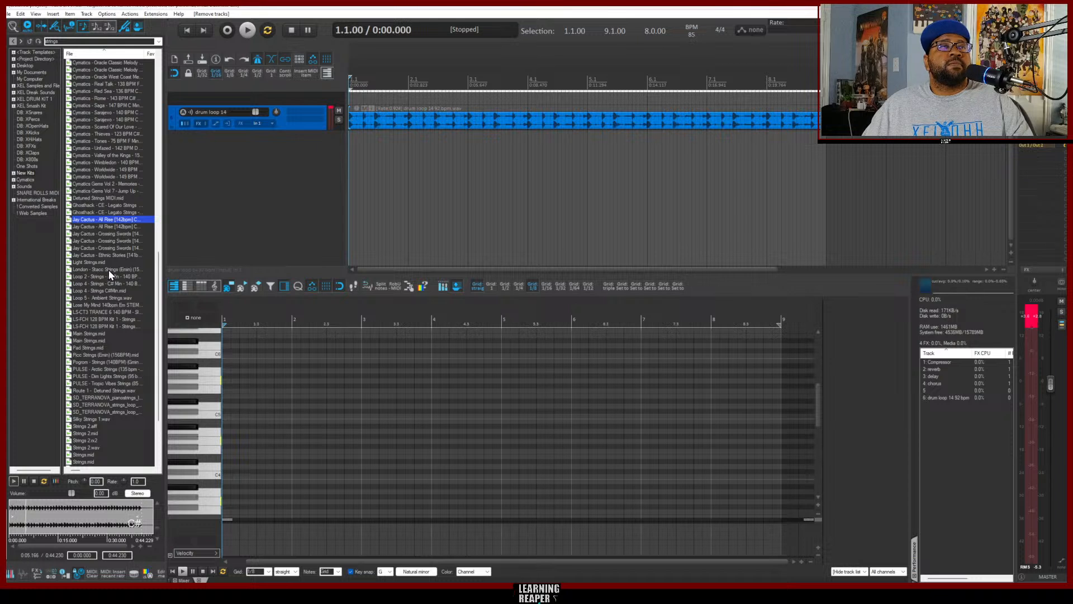
pyautogui.click(96, 227)
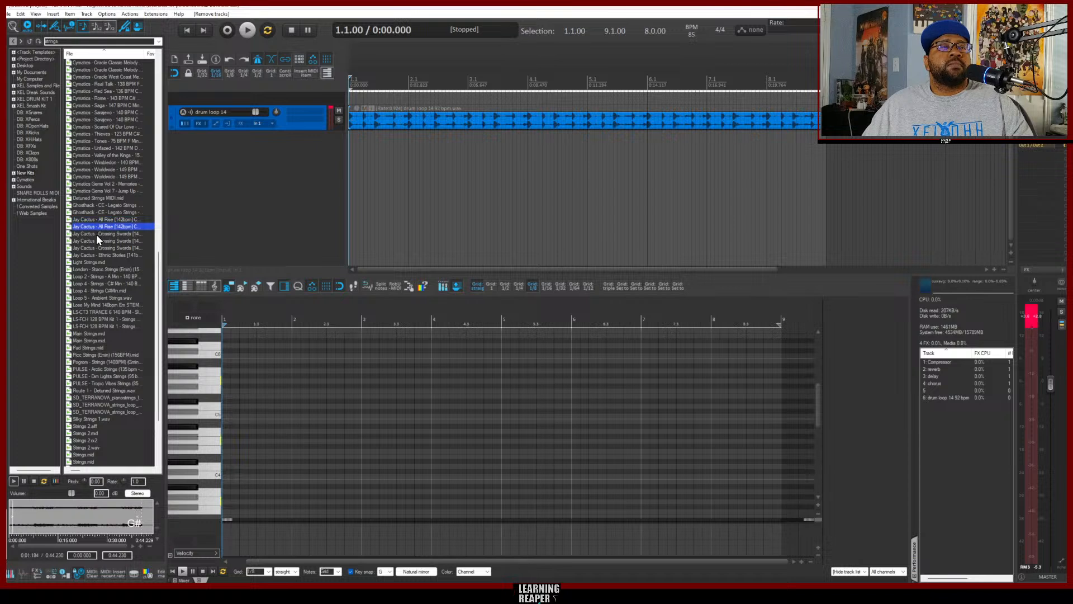
pyautogui.click(96, 242)
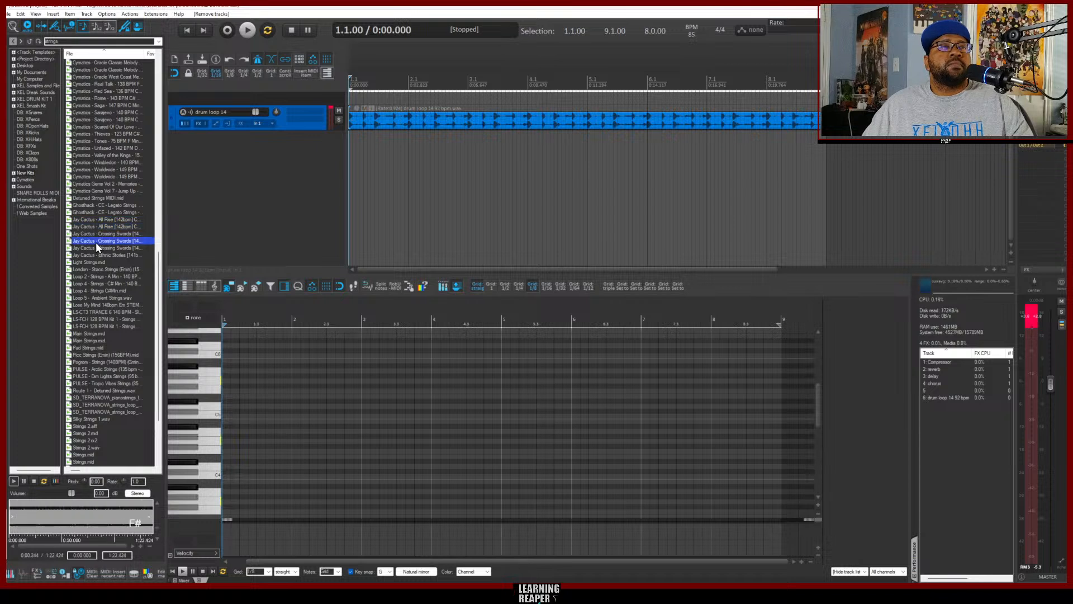
pyautogui.click(102, 278)
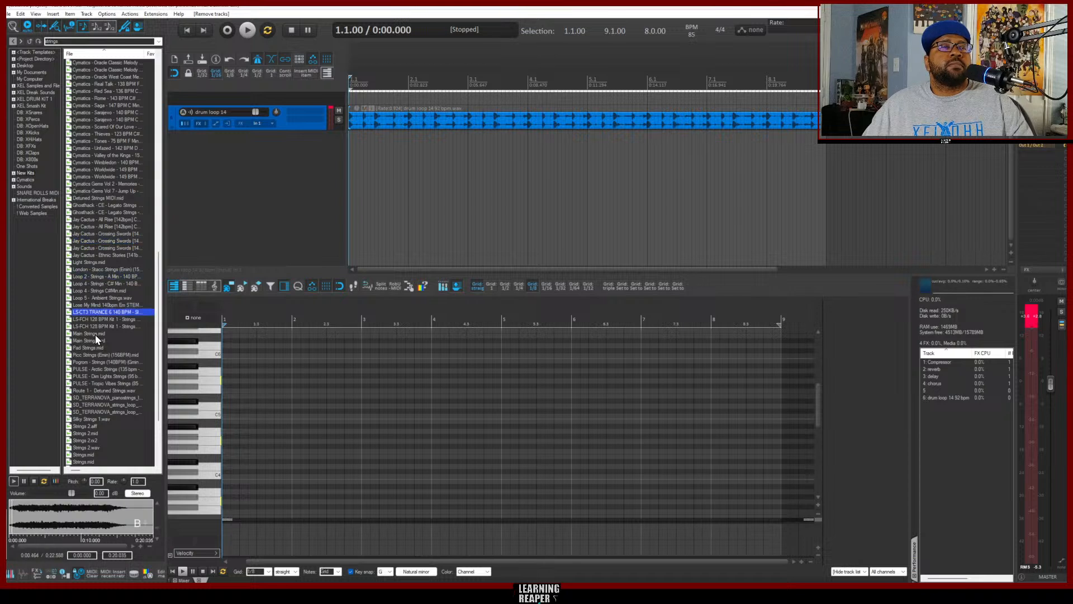
pyautogui.click(101, 367)
pyautogui.scroll(-3, 104, 360)
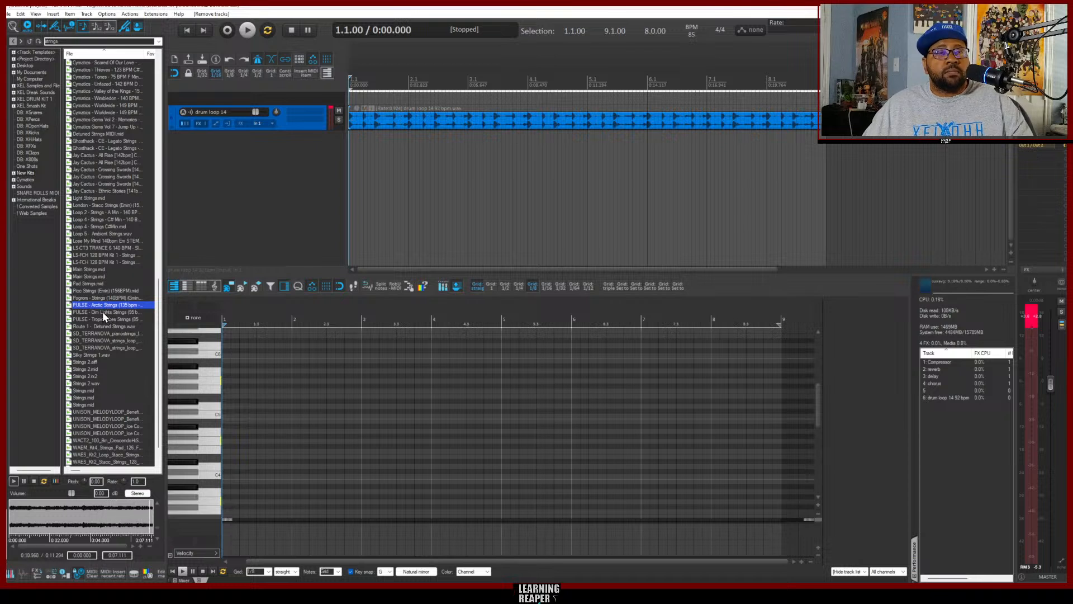
# Insert the PULSE - Arctic Strings loop on a new track at the project start, play it and duplicate it to bar 9
pyautogui.moveTo(93, 304); pyautogui.dragTo(277, 217)
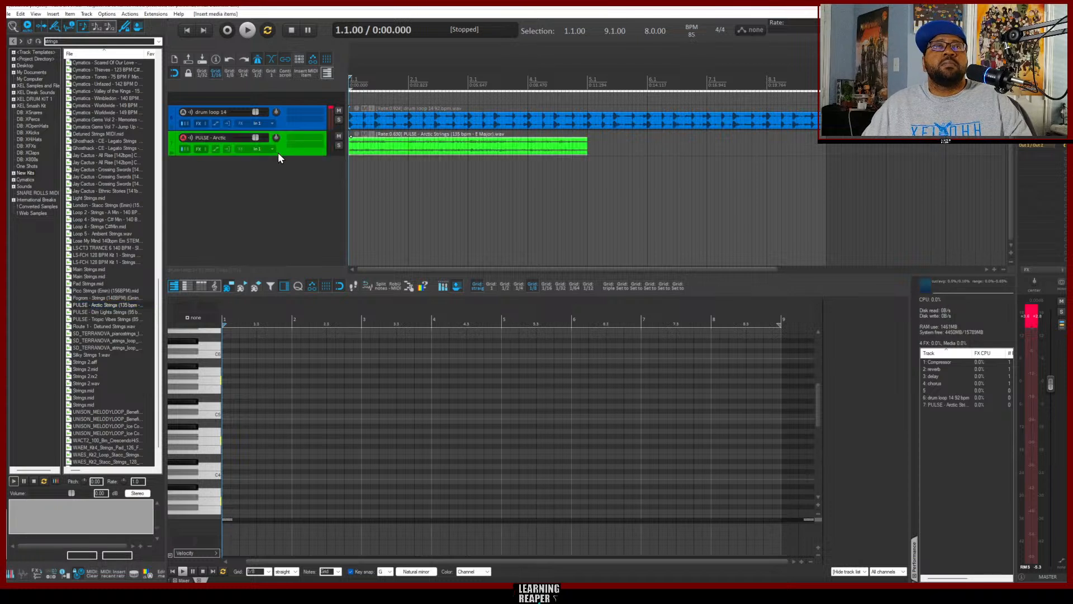
pyautogui.press('space')
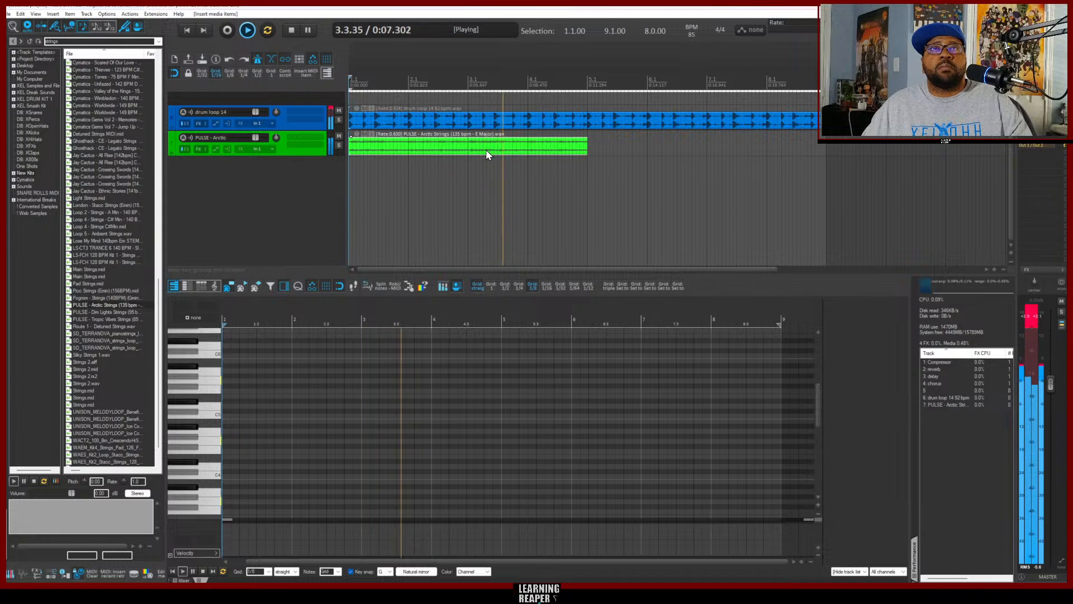
pyautogui.hotkey('ctrl', 'd')
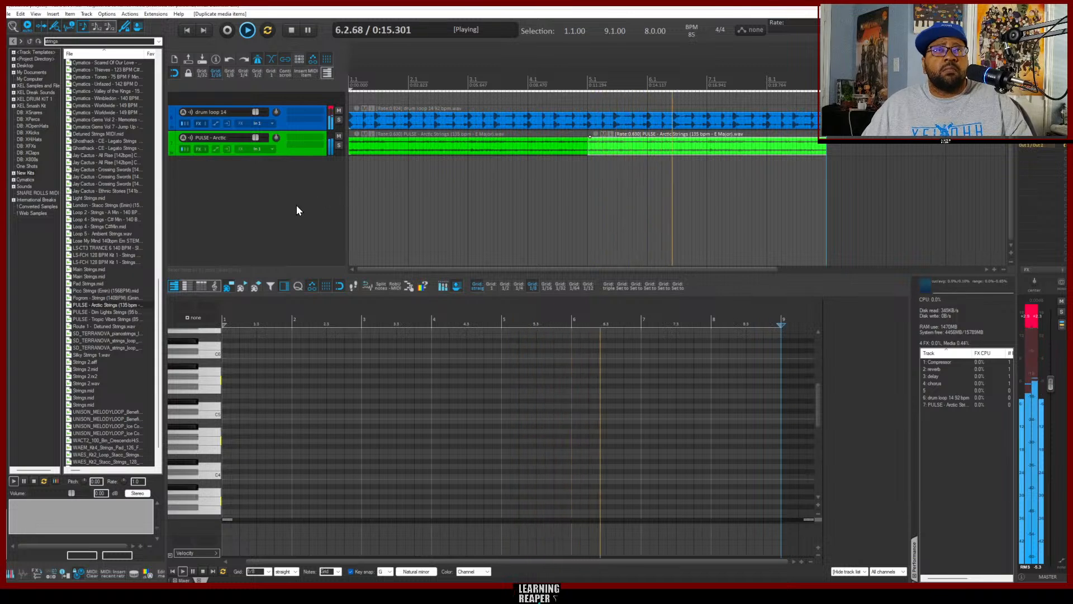
# Add Flux Mini 2 from the XEL Fav Plugins 1 folder to the strings track and double its envelope pattern
pyautogui.click(308, 138)
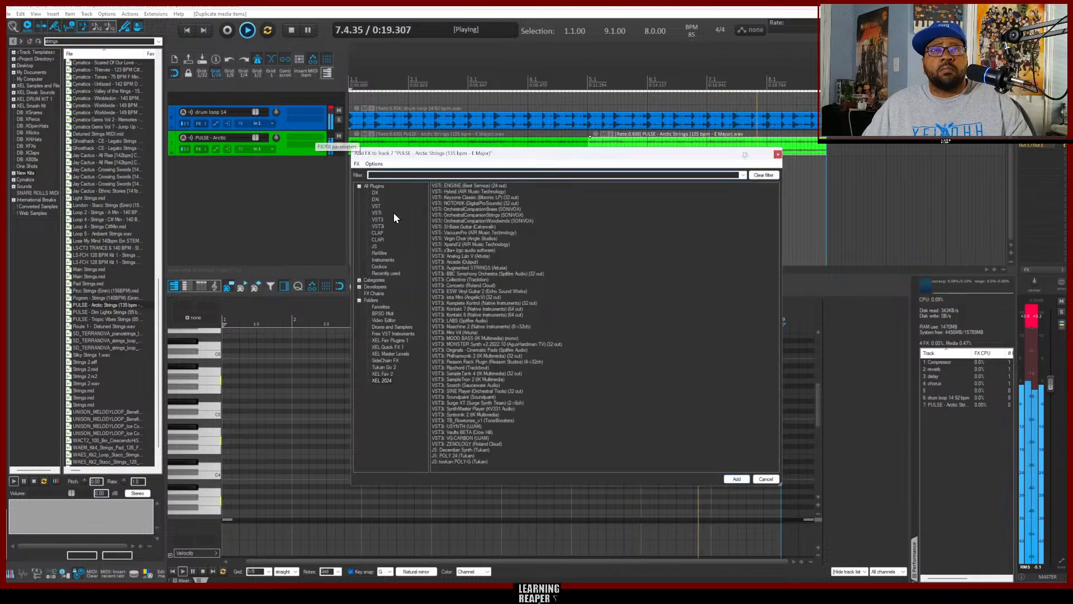
pyautogui.click(388, 341)
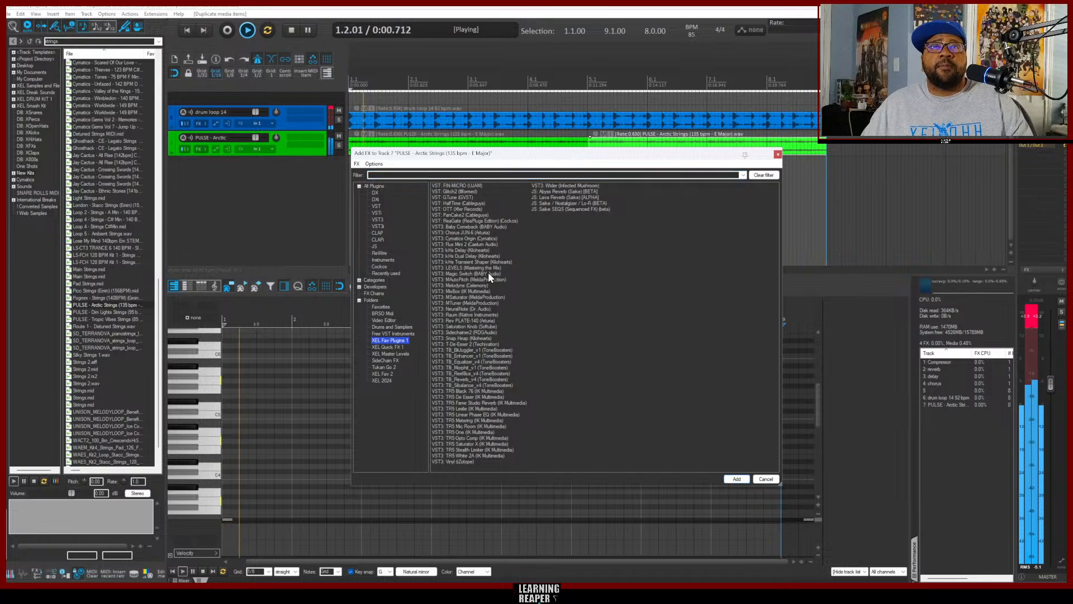
pyautogui.doubleClick(459, 244)
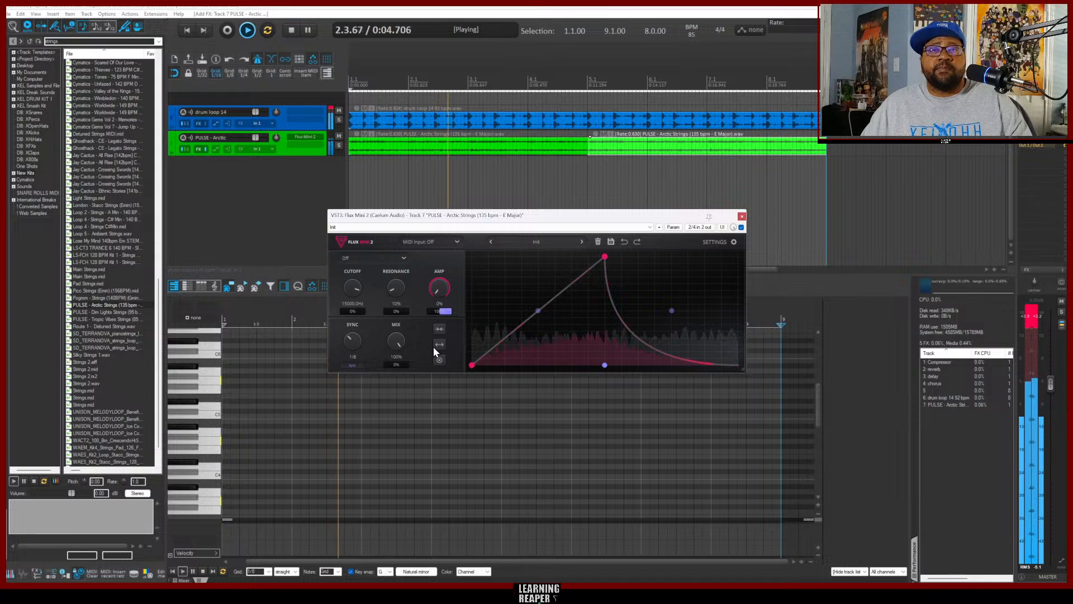
pyautogui.click(441, 334)
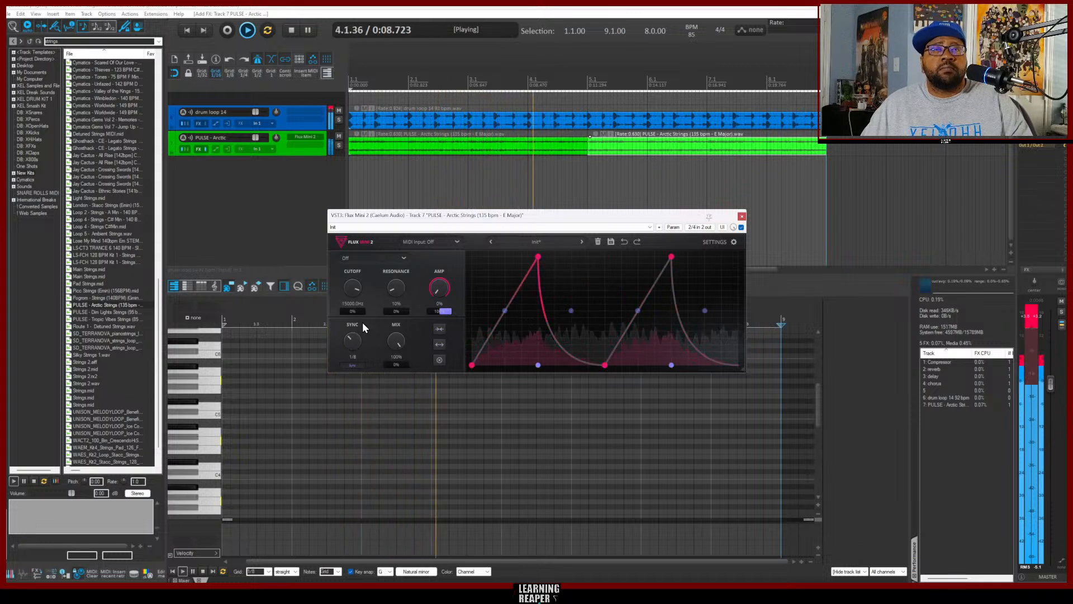
# Set Flux Mini 2's sync rate to 1/16, lower its mix and close the plugin window
pyautogui.click(352, 365)
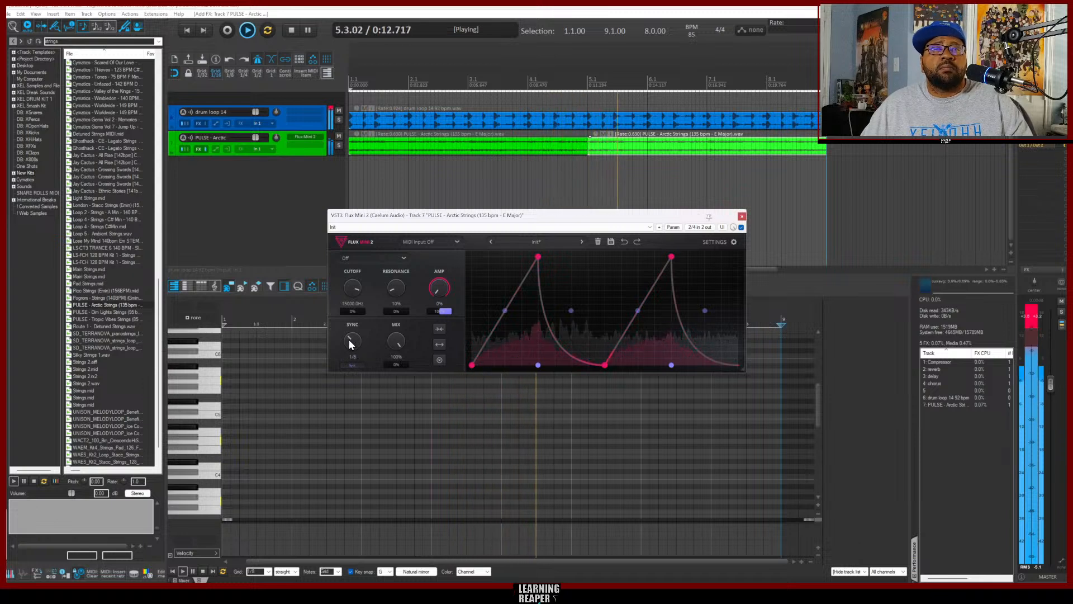
pyautogui.scroll(1, 348, 340)
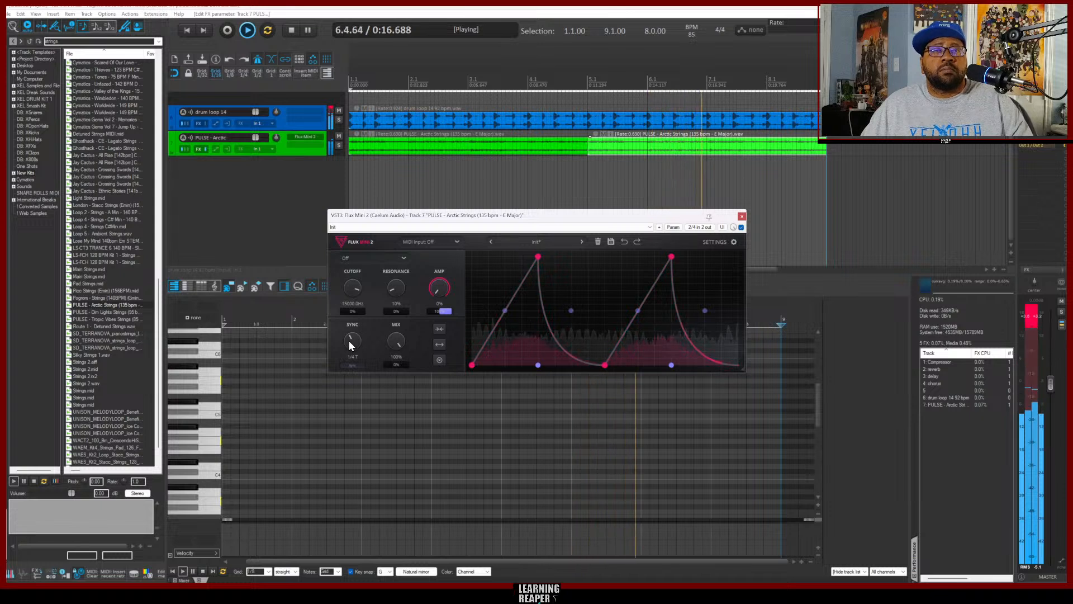
pyautogui.scroll(-3, 347, 346)
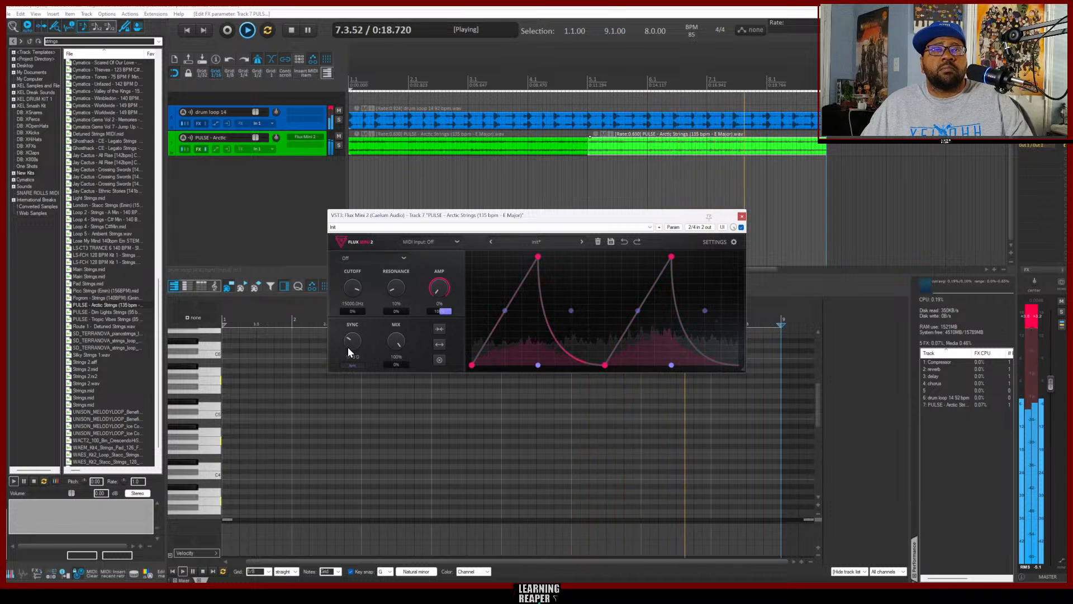
pyautogui.scroll(-1, 347, 343)
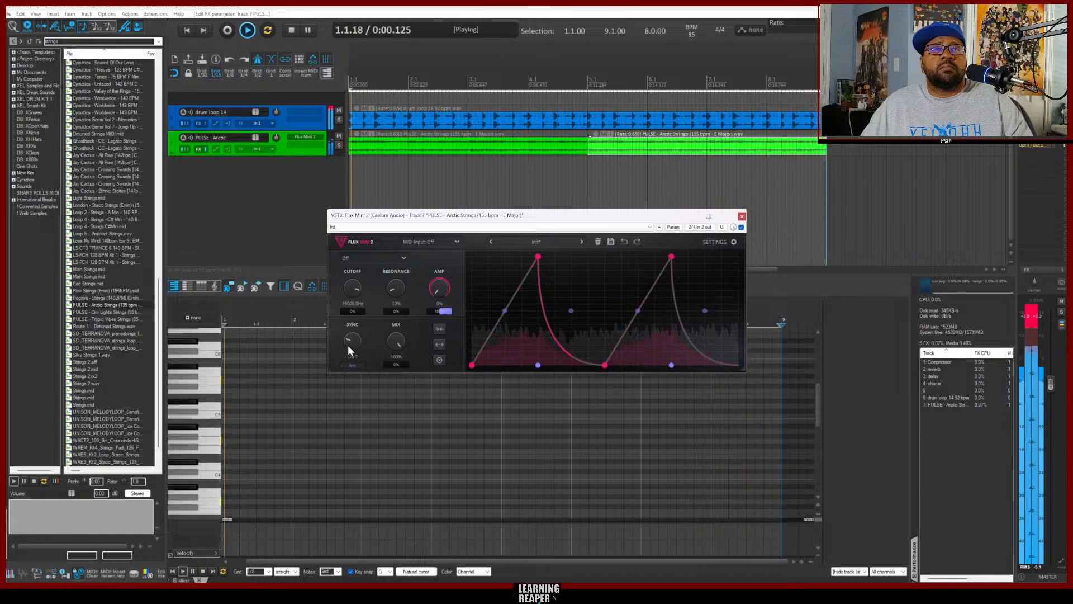
pyautogui.moveTo(348, 344); pyautogui.dragTo(348, 348)
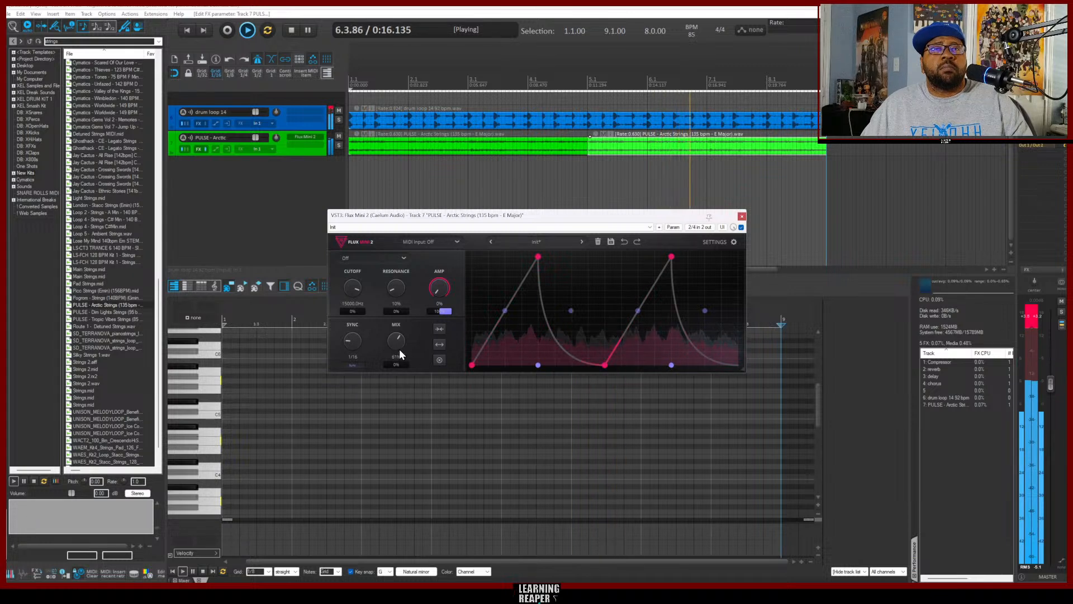
pyautogui.moveTo(391, 346)
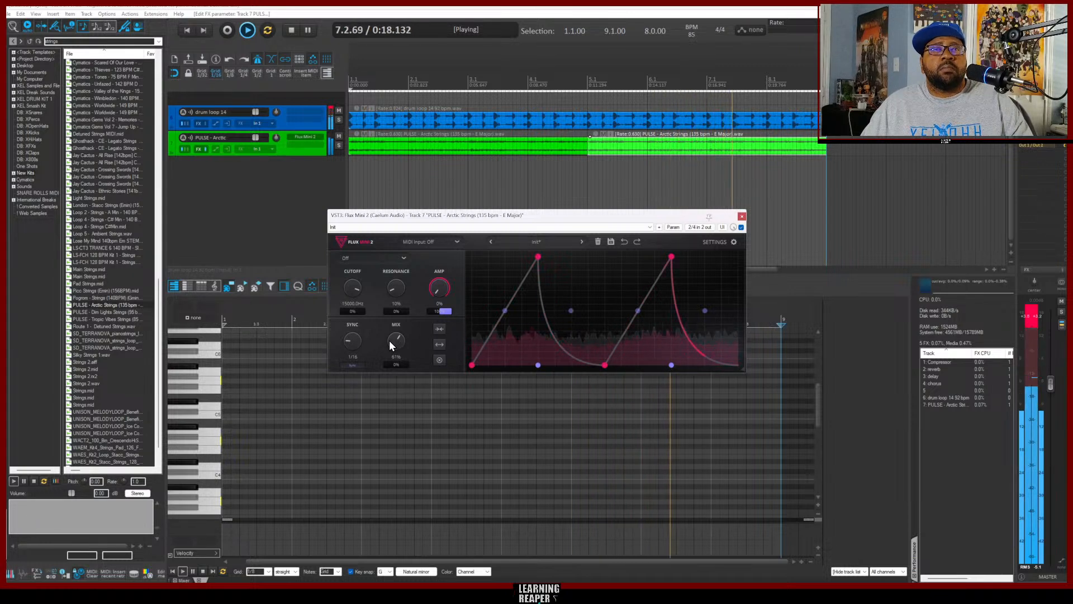
pyautogui.click(742, 216)
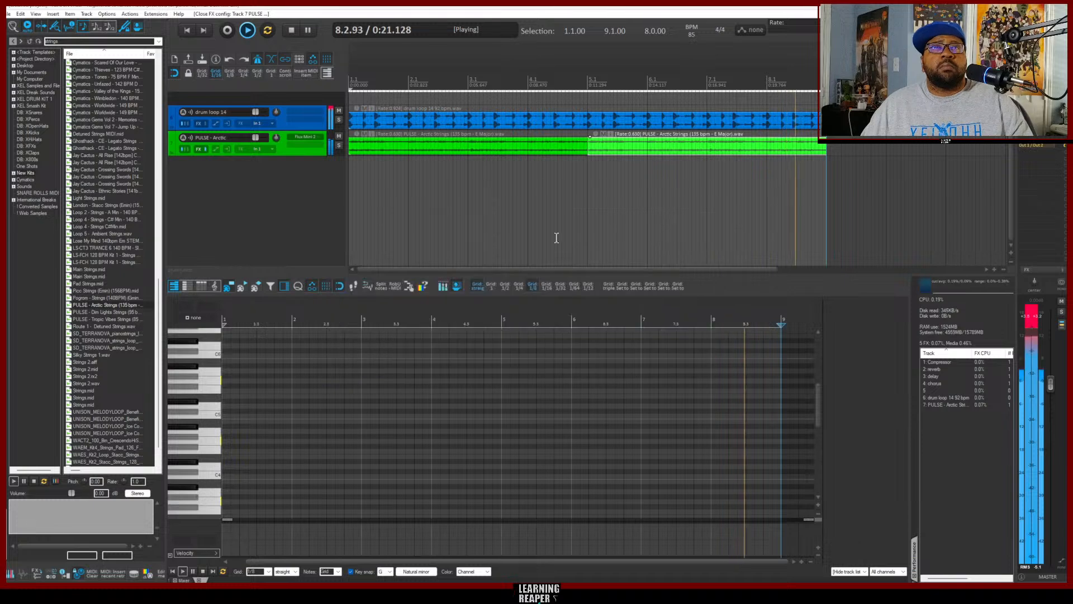
# Add the Movement effect from the XEL Quick FX 1 folder to the strings track and open its preset browser
pyautogui.doubleClick(302, 147)
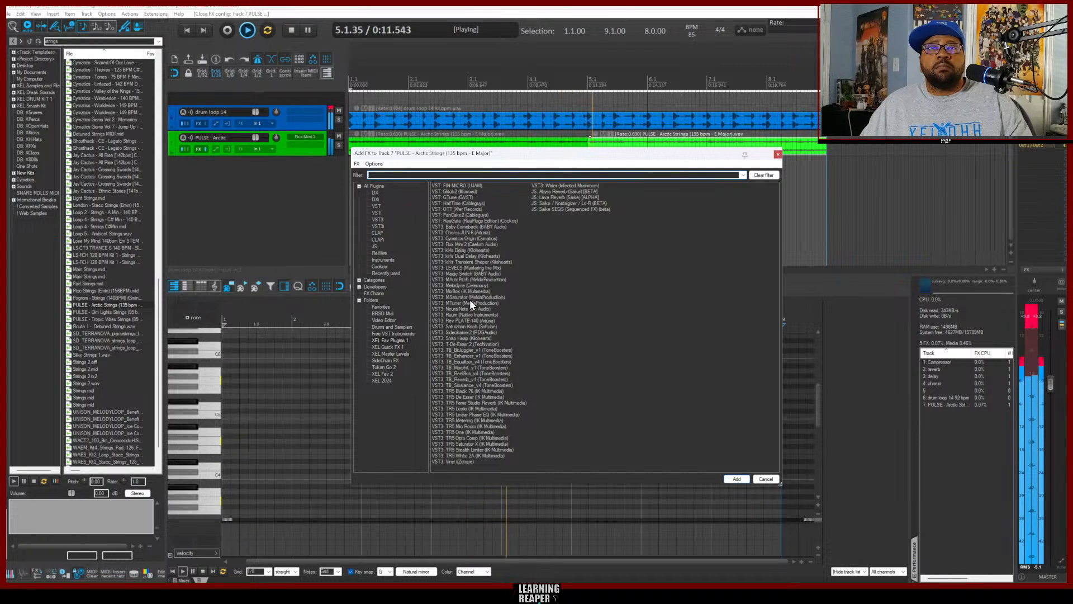
pyautogui.click(385, 348)
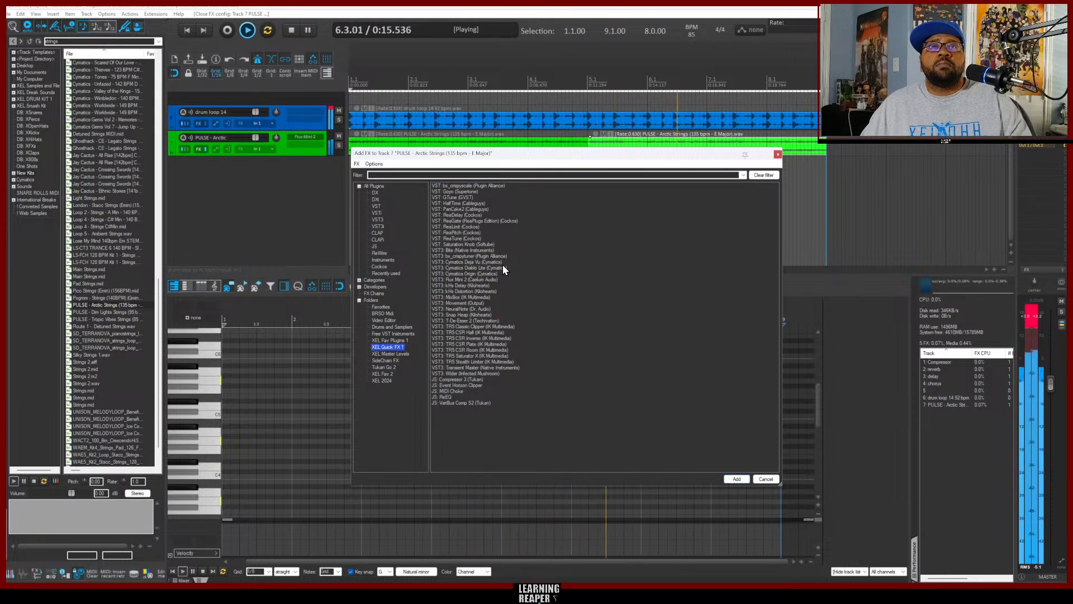
pyautogui.click(462, 303)
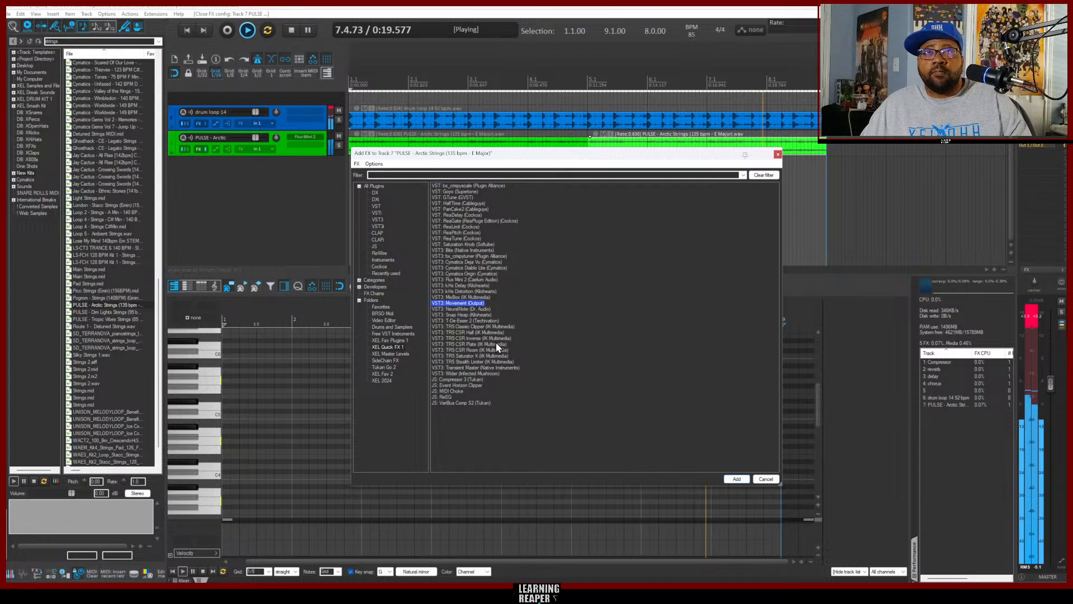
pyautogui.press('Return')
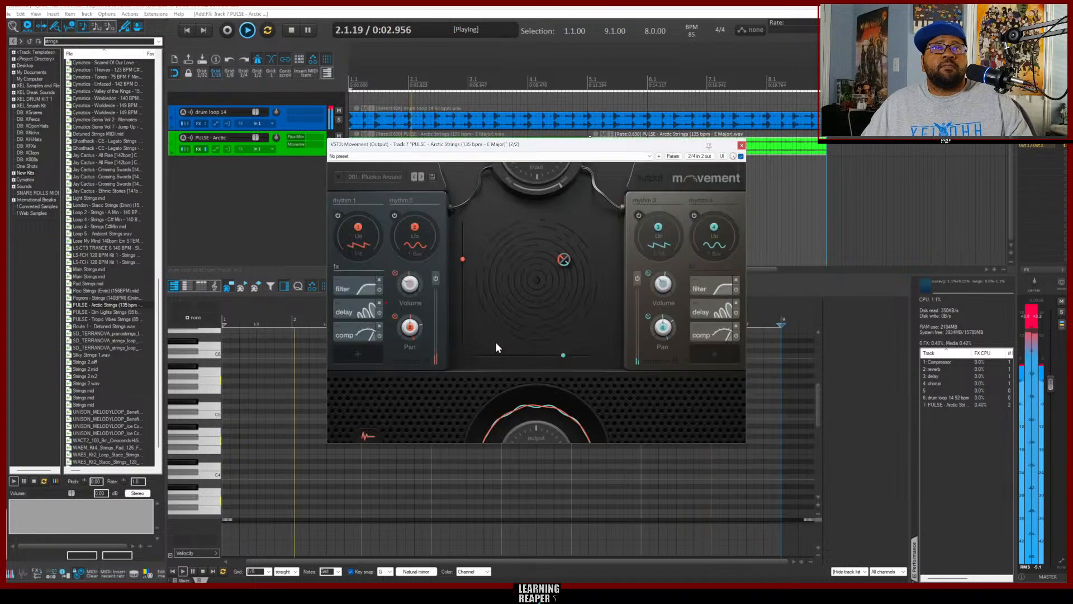
pyautogui.click(366, 176)
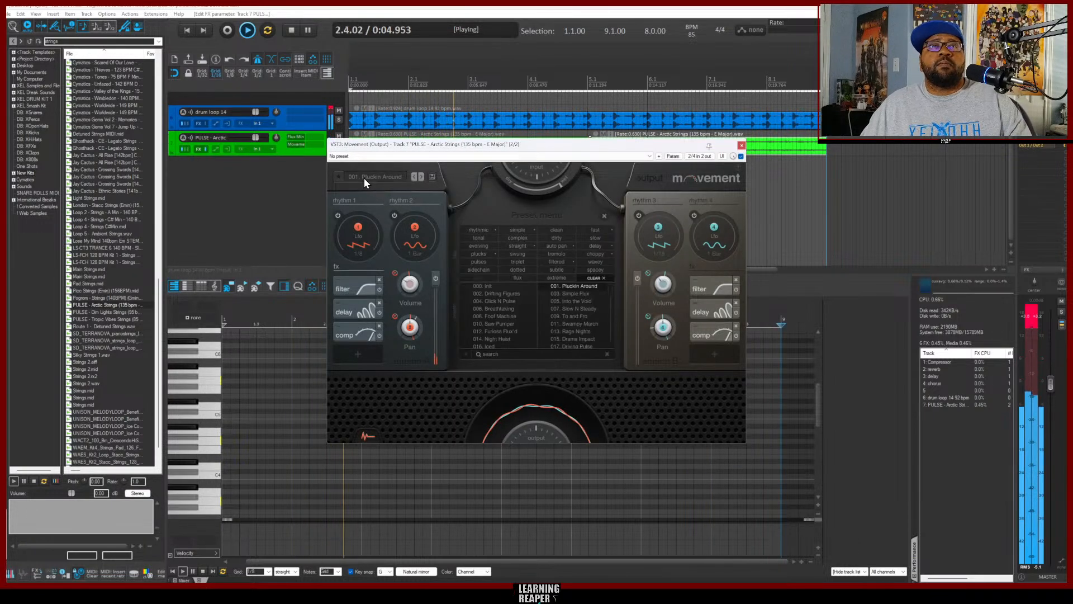
# Audition the Movement presets World Traveller, Steps Filter and Light Bursts on the strings track
pyautogui.scroll(-4, 568, 289)
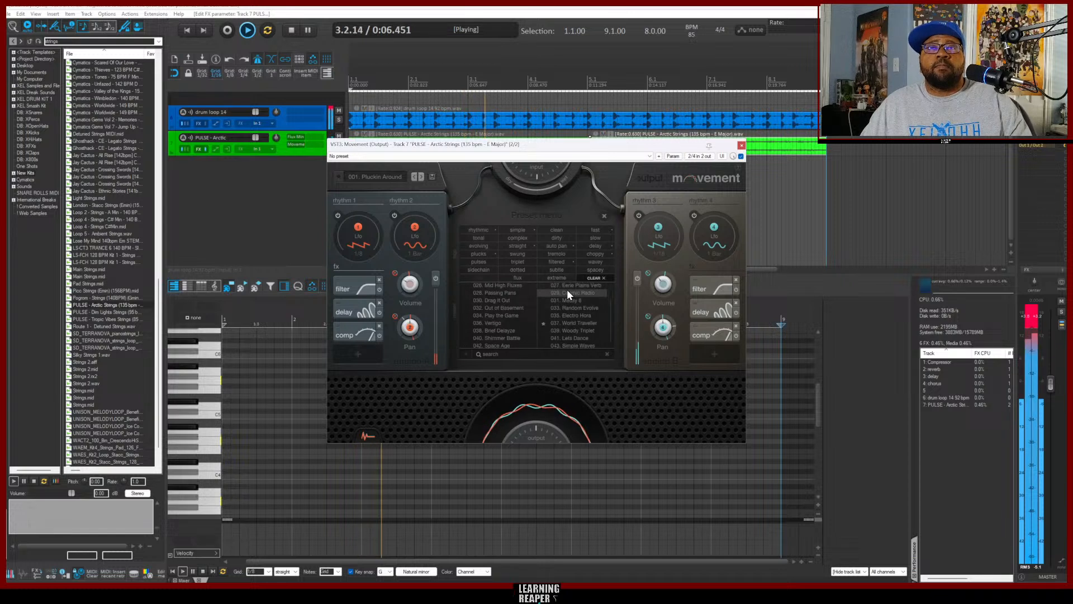
pyautogui.click(563, 324)
pyautogui.scroll(-4, 527, 297)
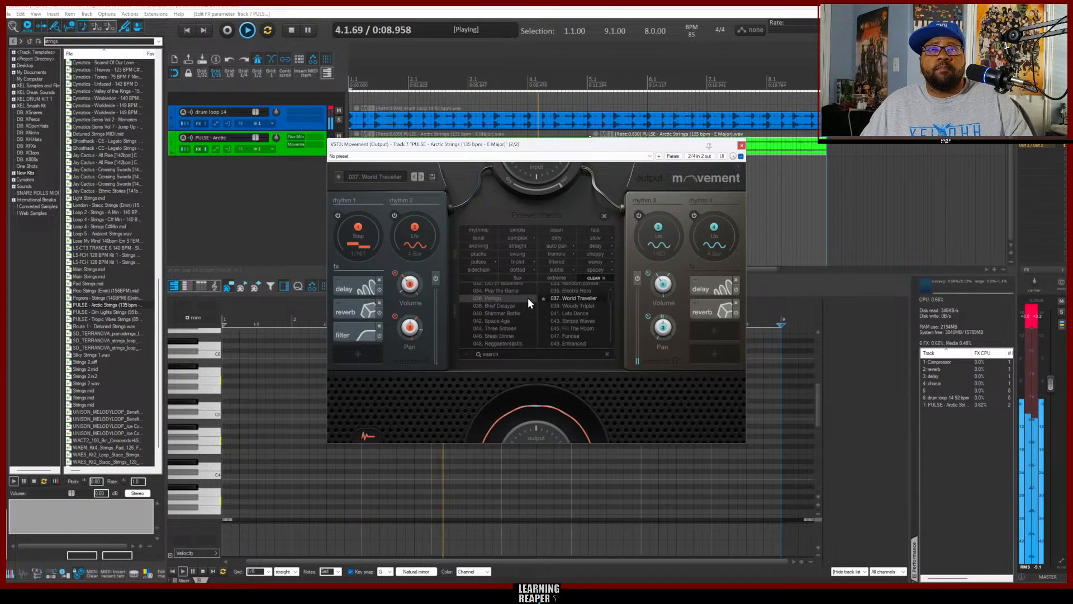
pyautogui.scroll(2, 525, 305)
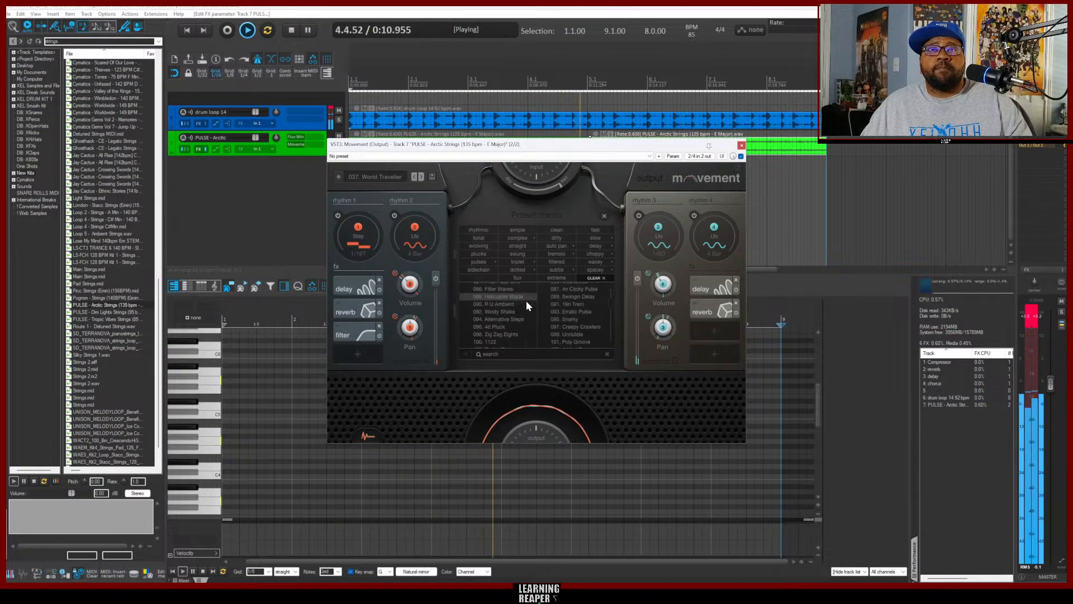
pyautogui.scroll(8, 525, 301)
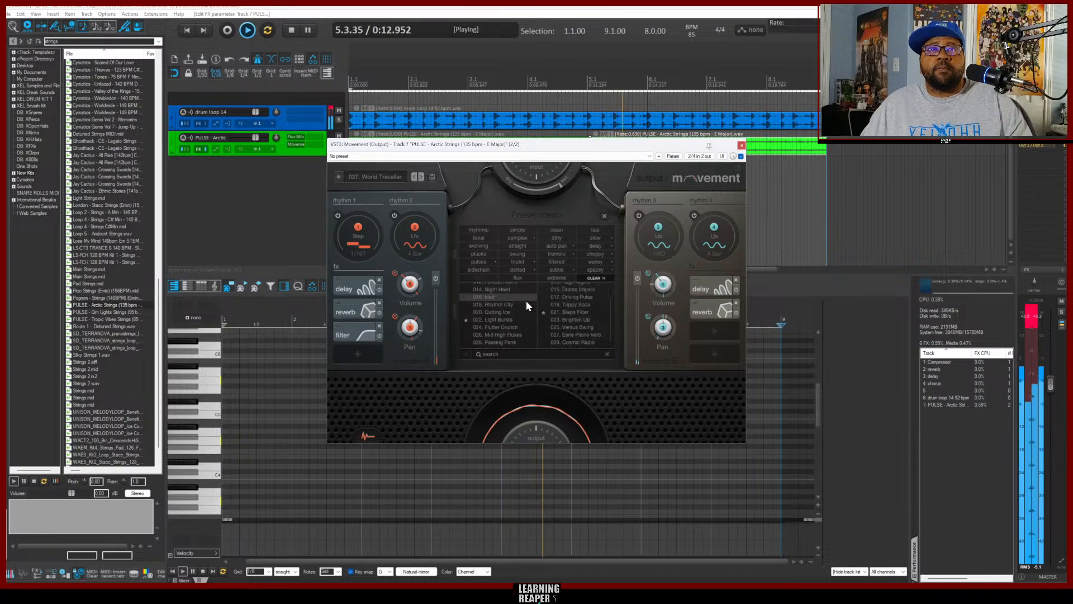
pyautogui.click(571, 337)
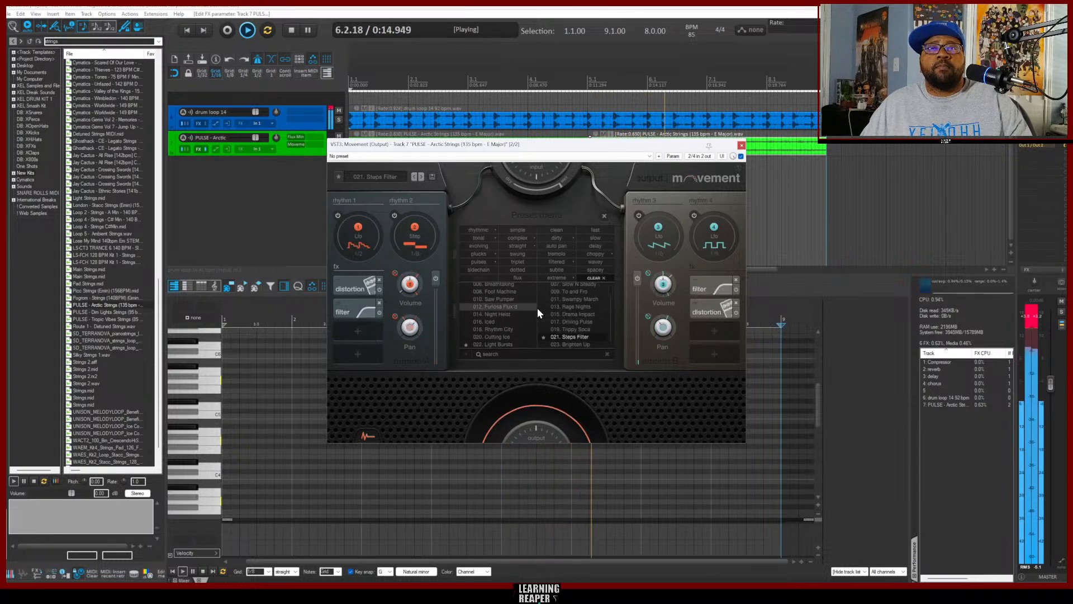
pyautogui.scroll(-2, 535, 308)
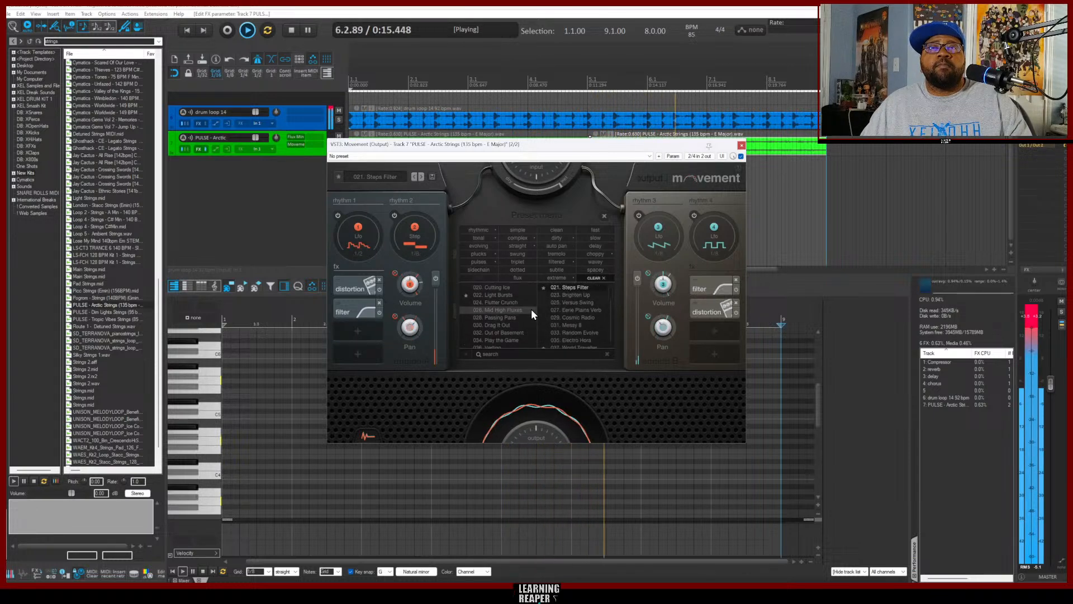
pyautogui.click(488, 297)
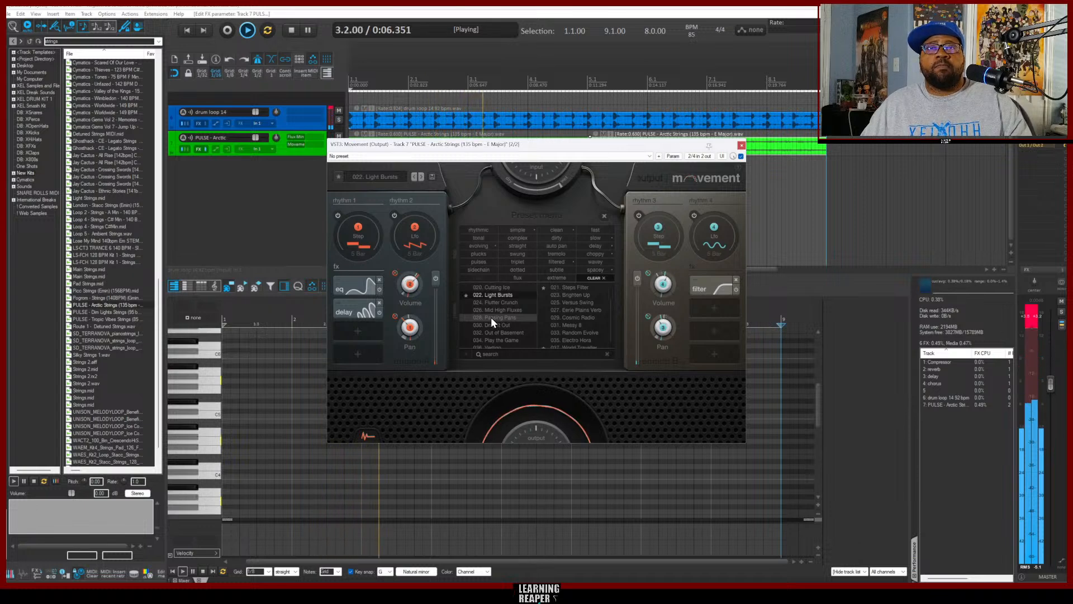
# Load Movement's 060. Awareness preset and mark it as a favourite
pyautogui.scroll(-5, 505, 305)
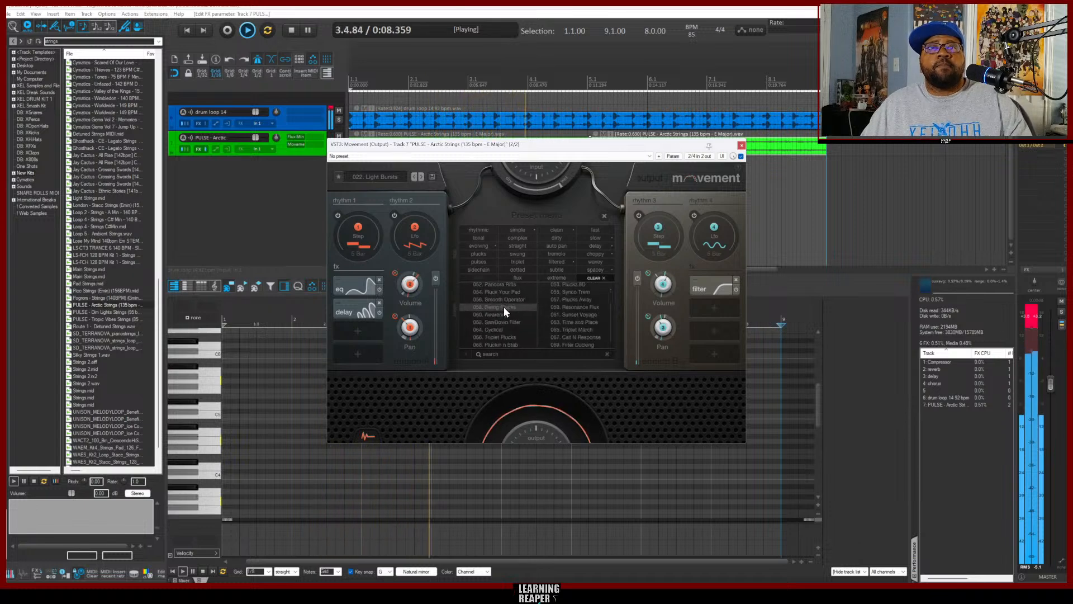
pyautogui.click(492, 315)
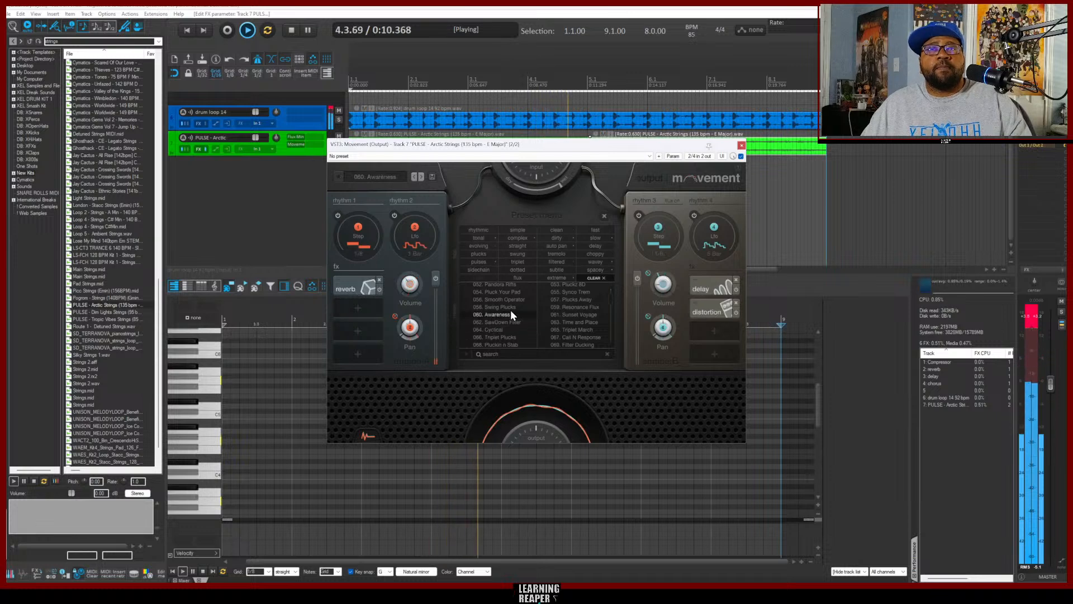
pyautogui.scroll(-2, 514, 308)
pyautogui.scroll(1, 500, 316)
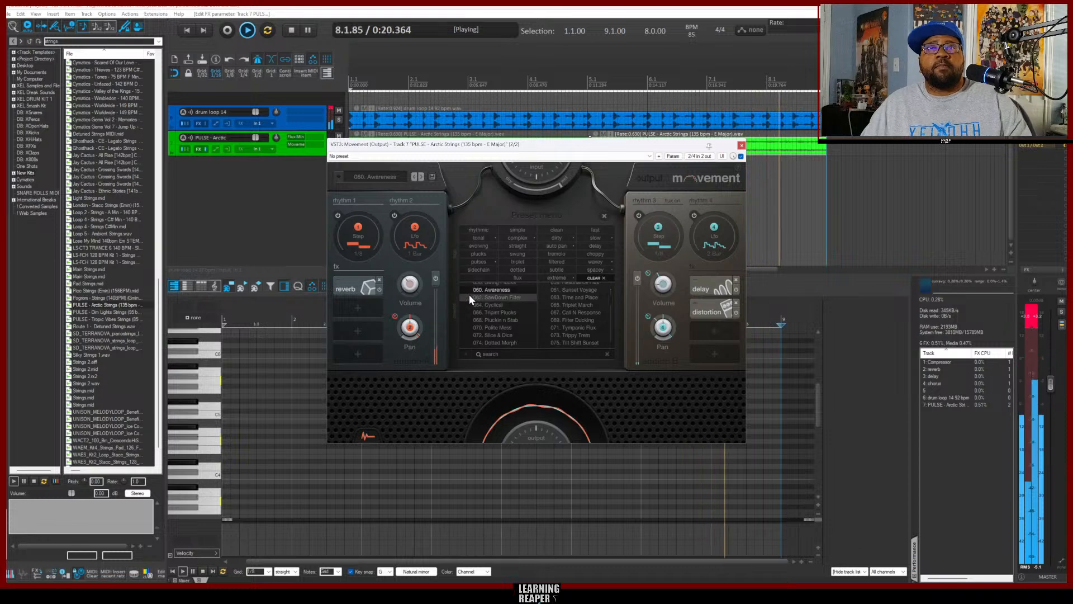
pyautogui.click(465, 290)
# Load Movement's 064. Cyclical preset, mark it as a favourite and close the plugin window
pyautogui.click(496, 306)
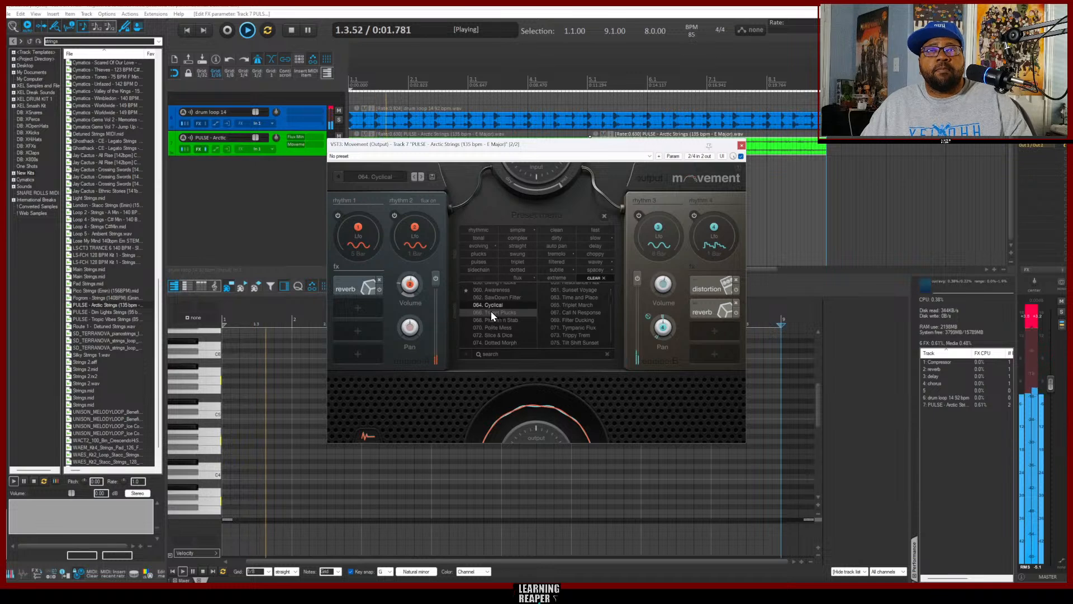
pyautogui.click(466, 305)
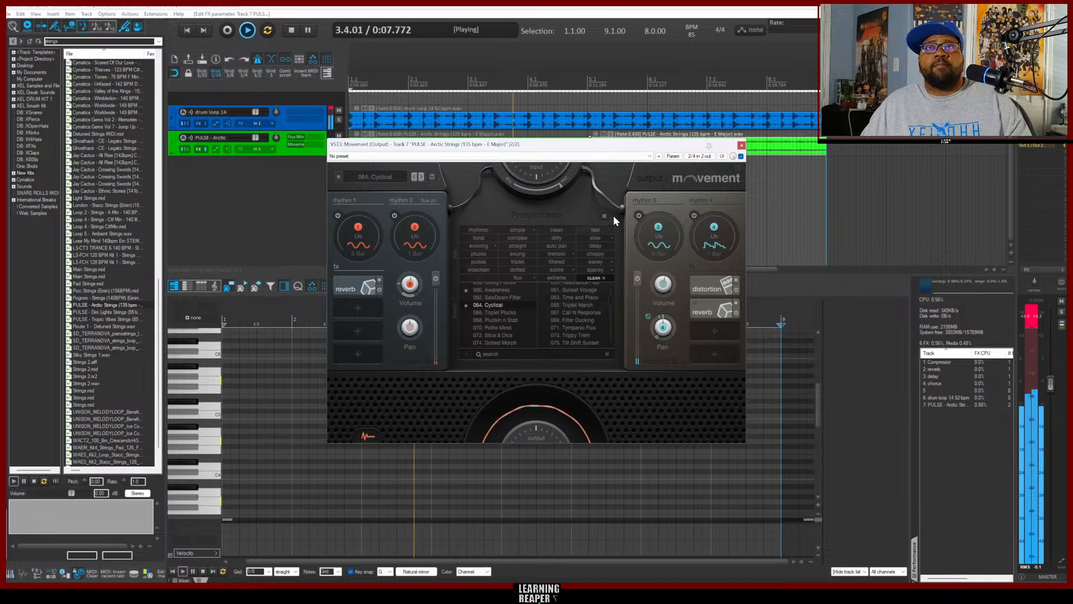
pyautogui.click(741, 147)
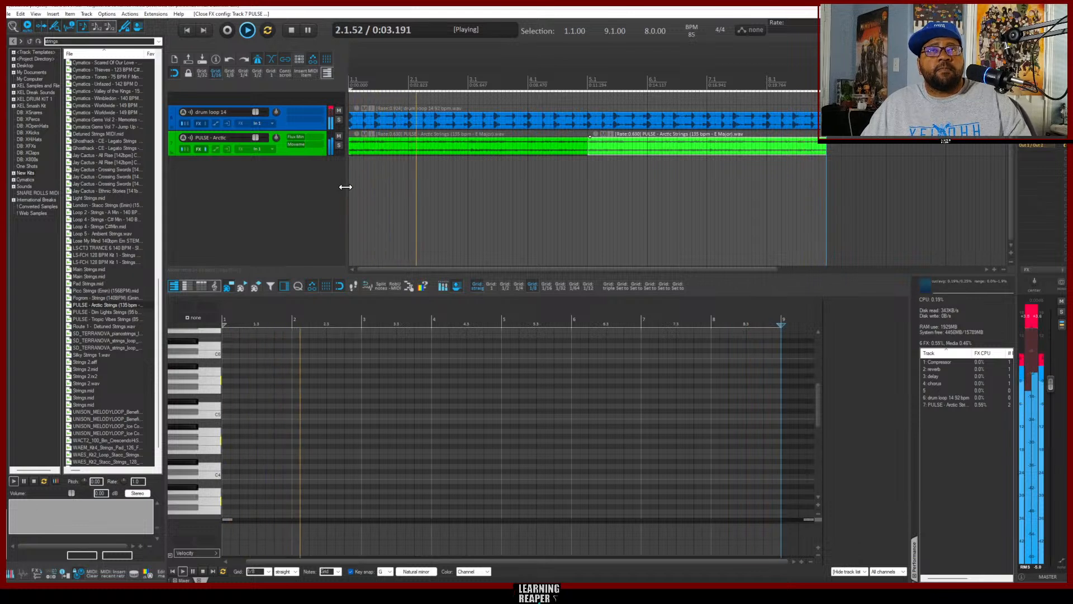
# Insert the Arcade (Output) virtual instrument from the XEL 2024 folder on a new track
pyautogui.rightClick(268, 203)
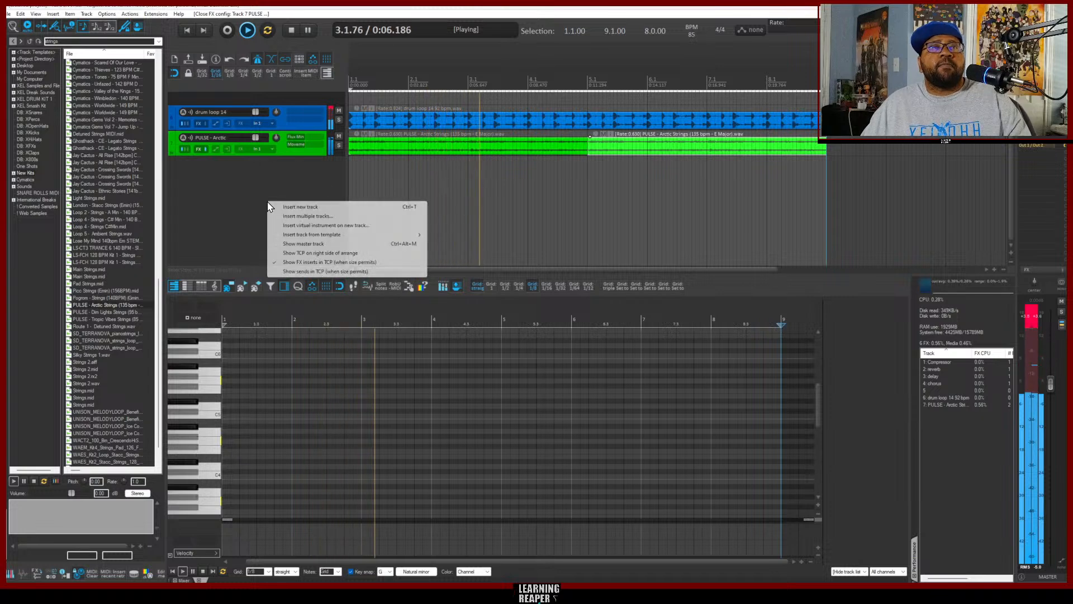
pyautogui.click(306, 226)
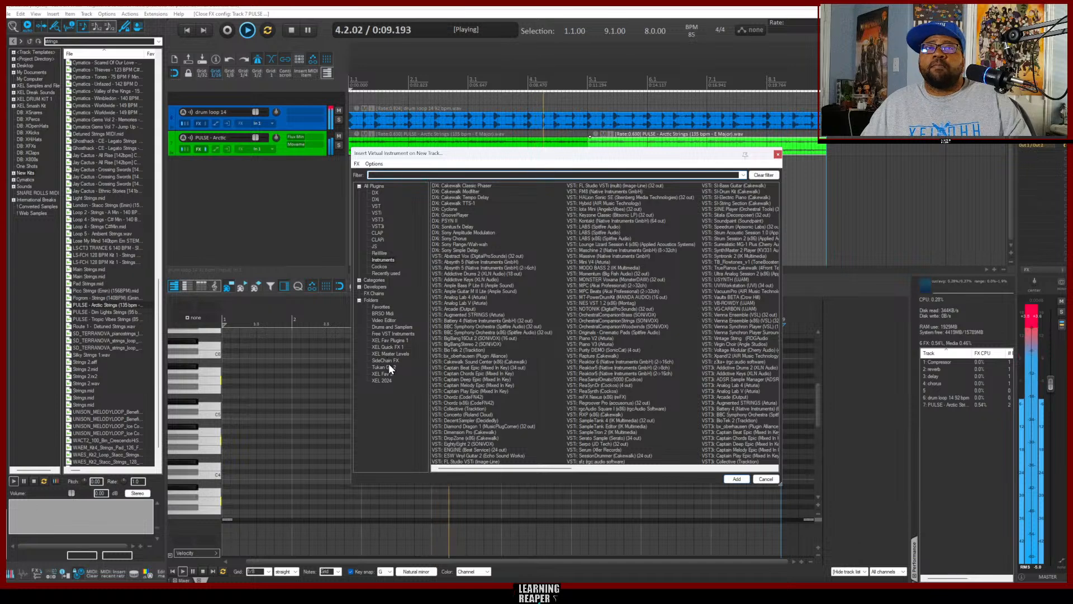
pyautogui.click(384, 381)
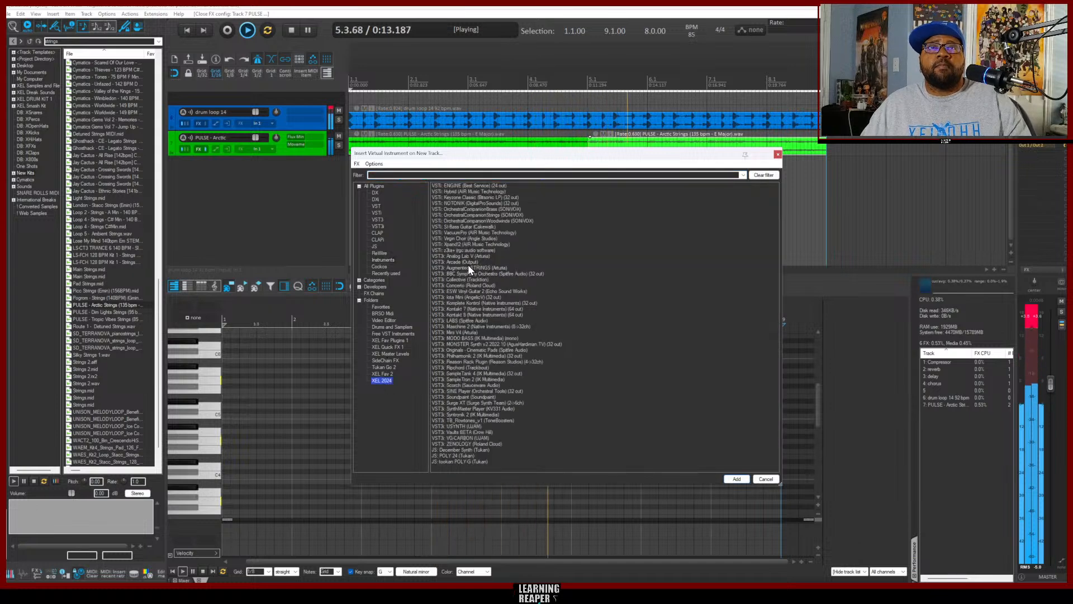
pyautogui.click(454, 261)
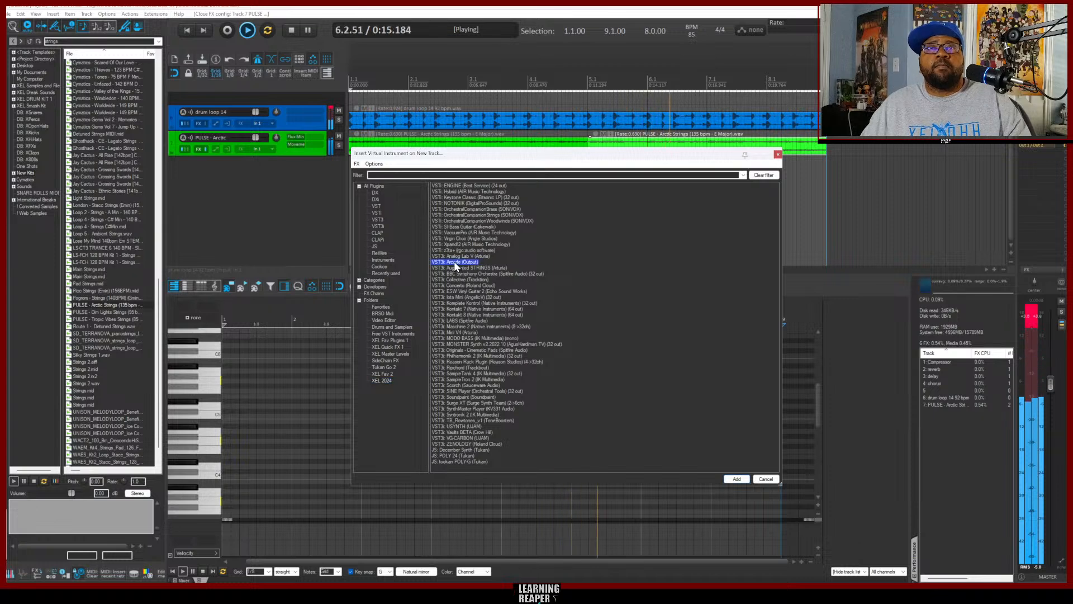
pyautogui.doubleClick(454, 261)
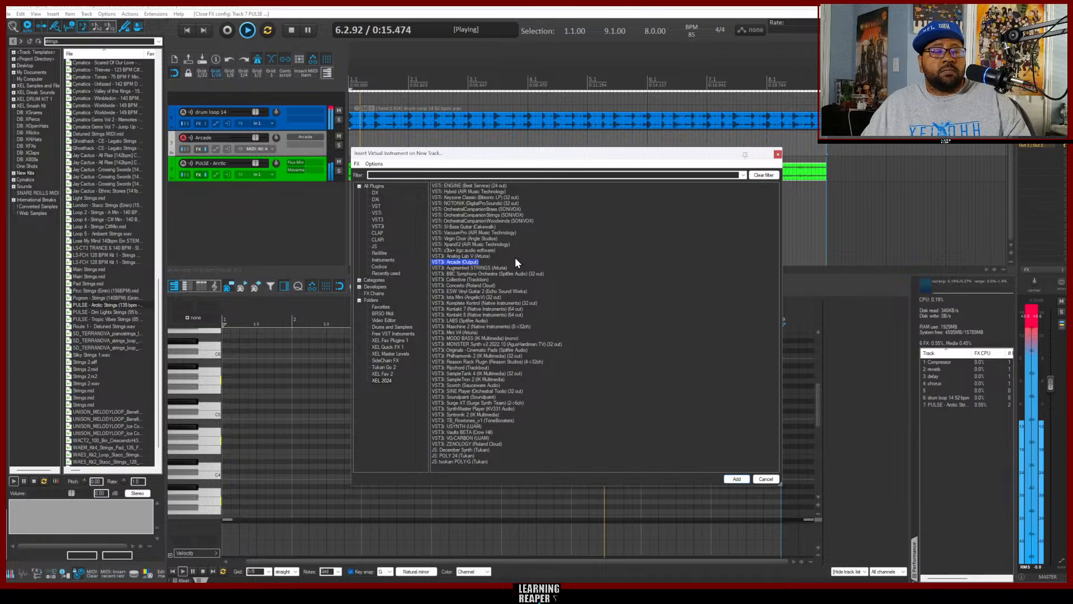
pyautogui.doubleClick(515, 262)
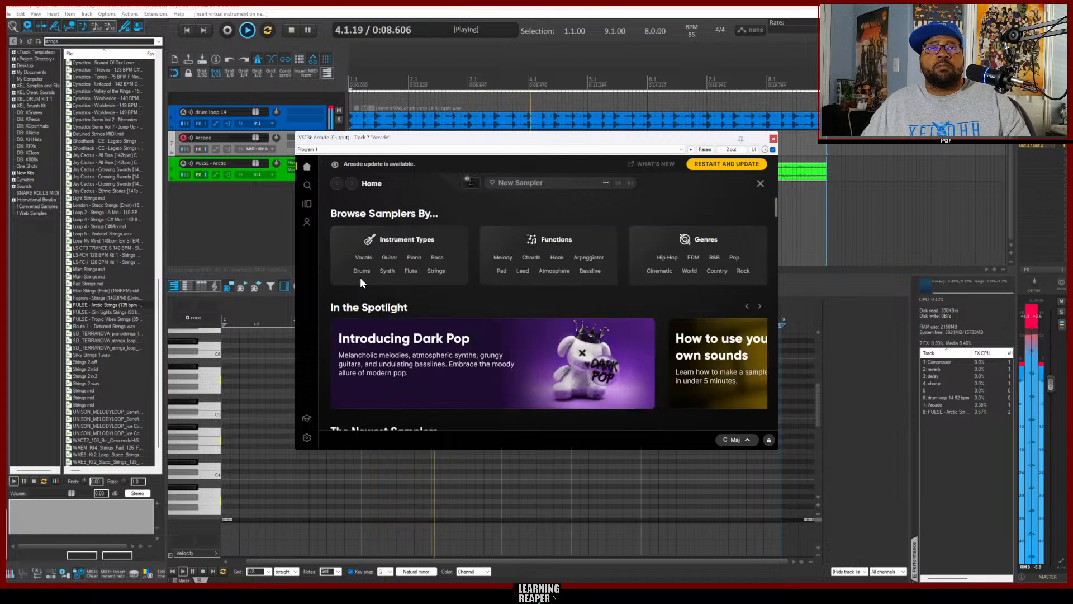
# Open Arcade's Lines library, stop the project playback at the project start and preview the Dark Pop line
pyautogui.click(307, 211)
pyautogui.moveTo(456, 332)
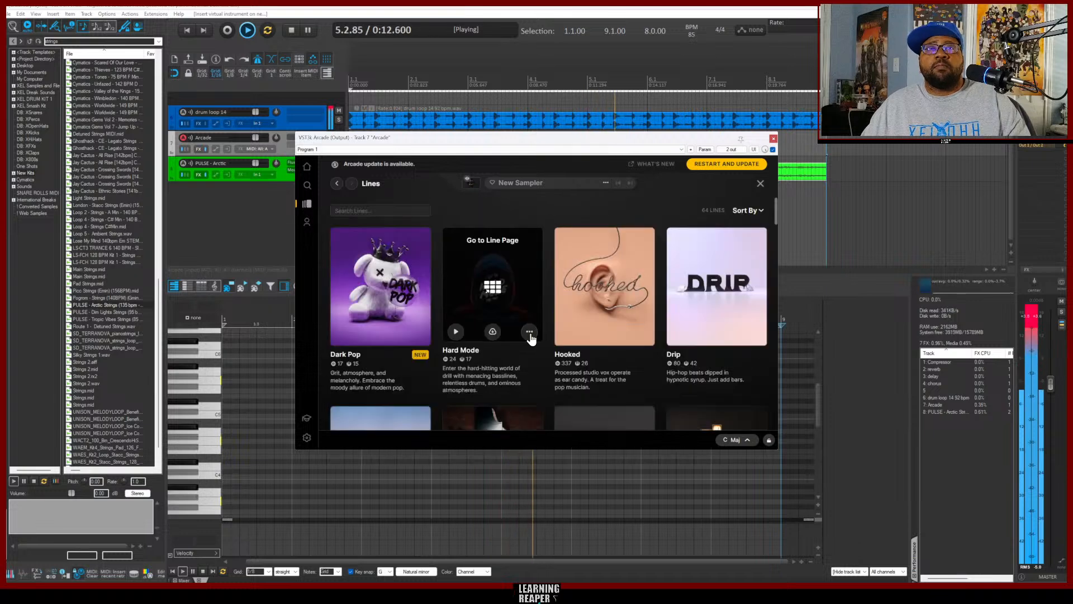
pyautogui.moveTo(361, 356)
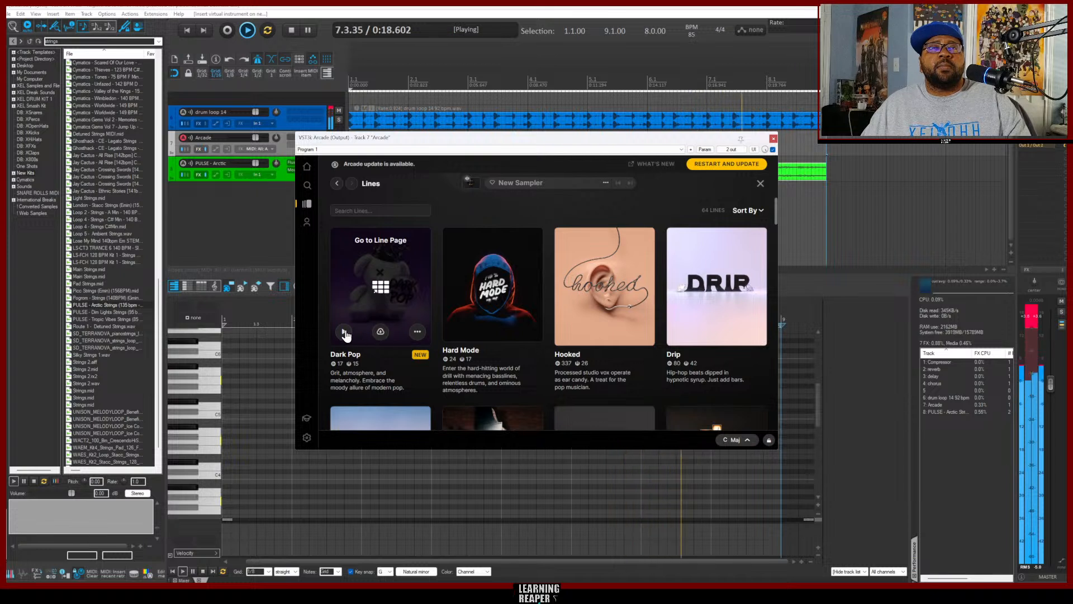
pyautogui.click(237, 223)
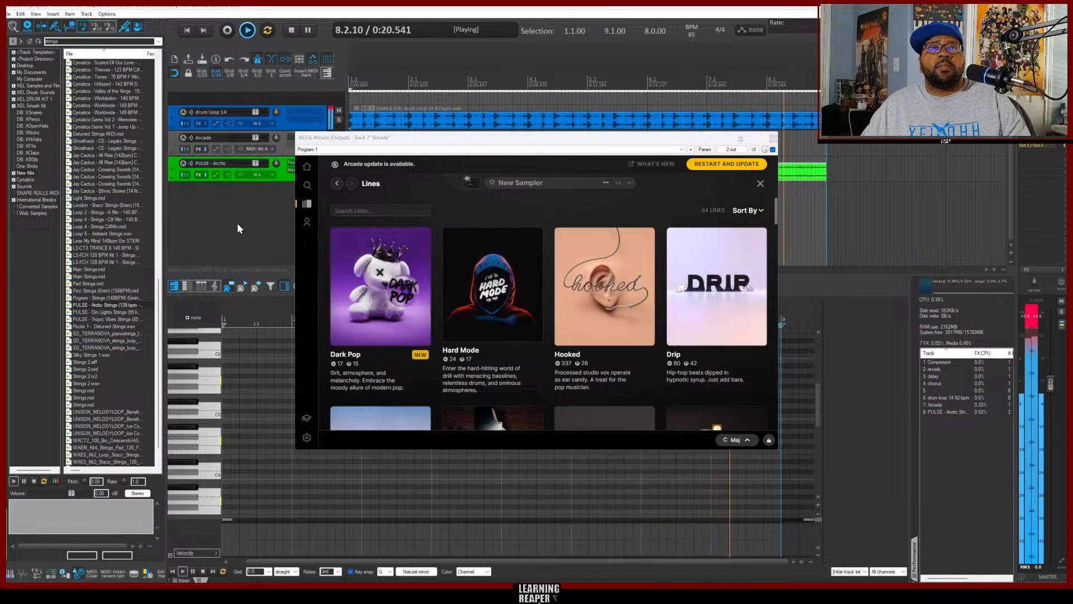
pyautogui.press('space')
pyautogui.press('w')
pyautogui.click(343, 334)
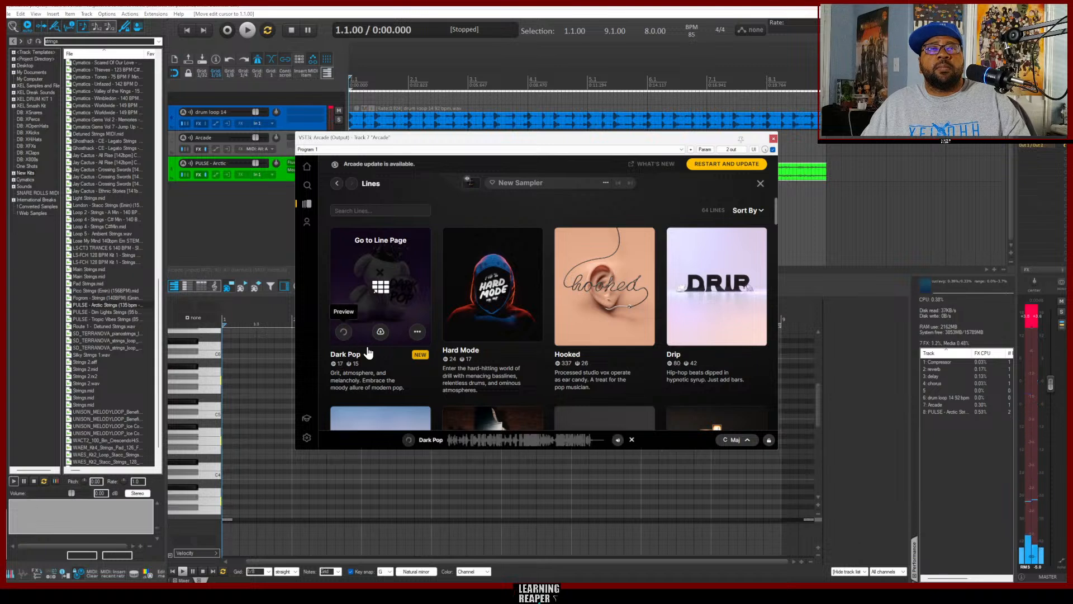
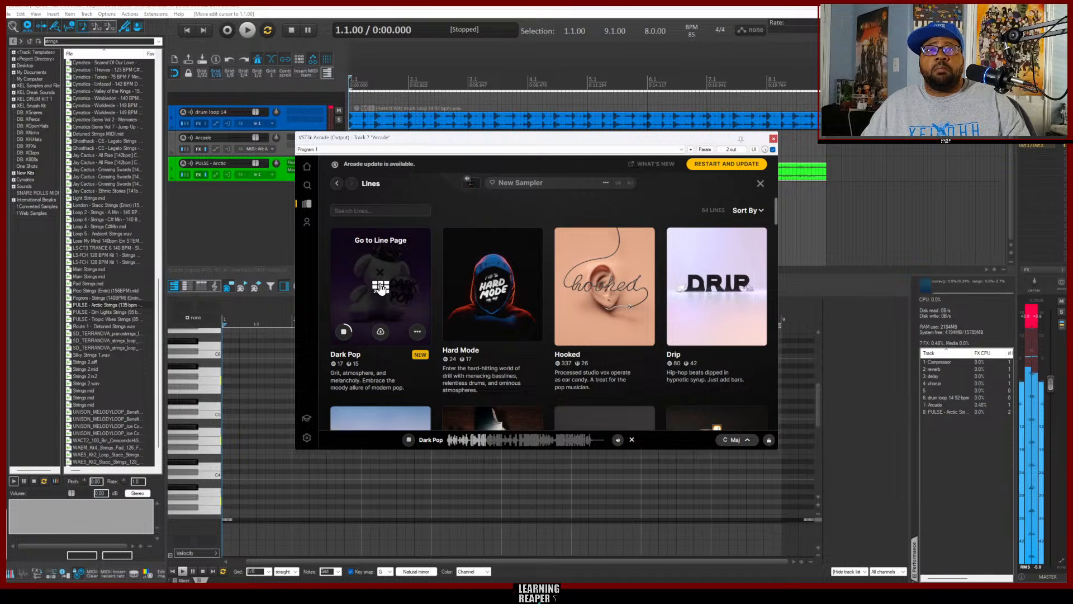
# Open the Dark Pop line page and look through its samplers
pyautogui.click(380, 287)
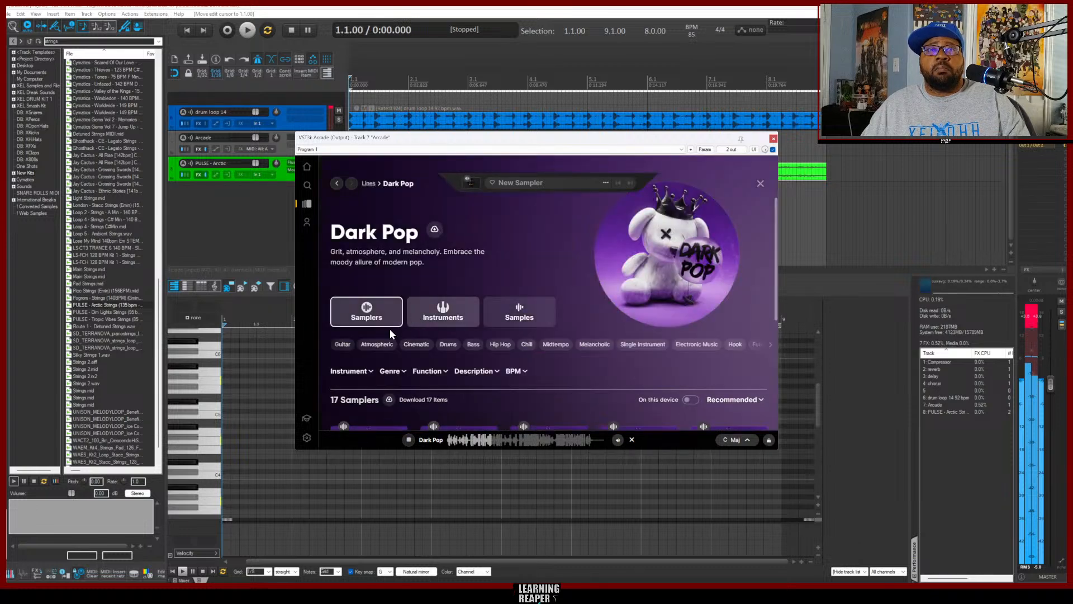
pyautogui.scroll(-6, 437, 385)
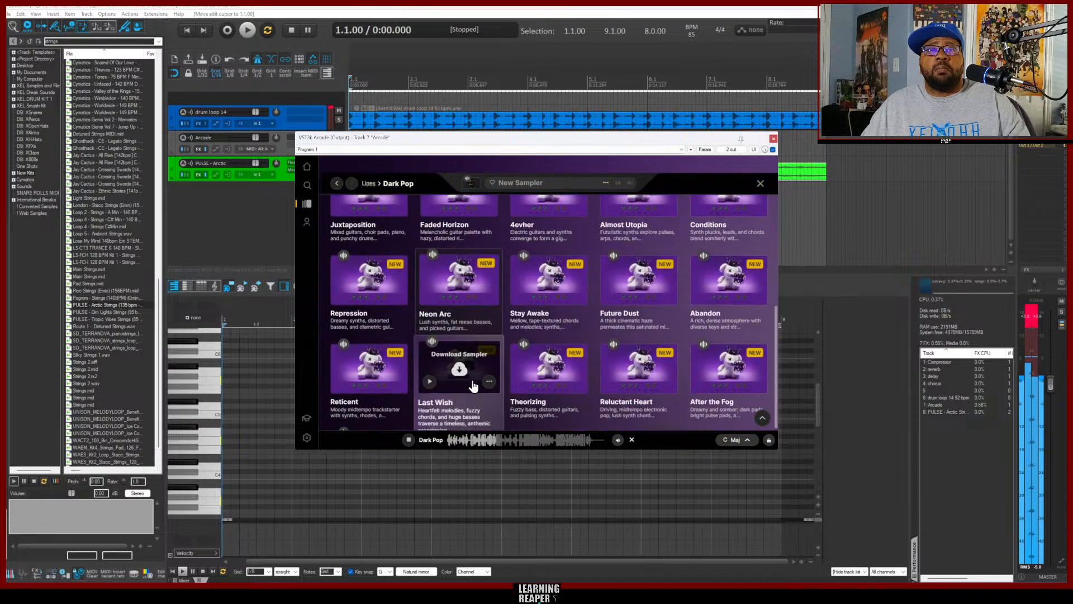
pyautogui.scroll(-1, 436, 385)
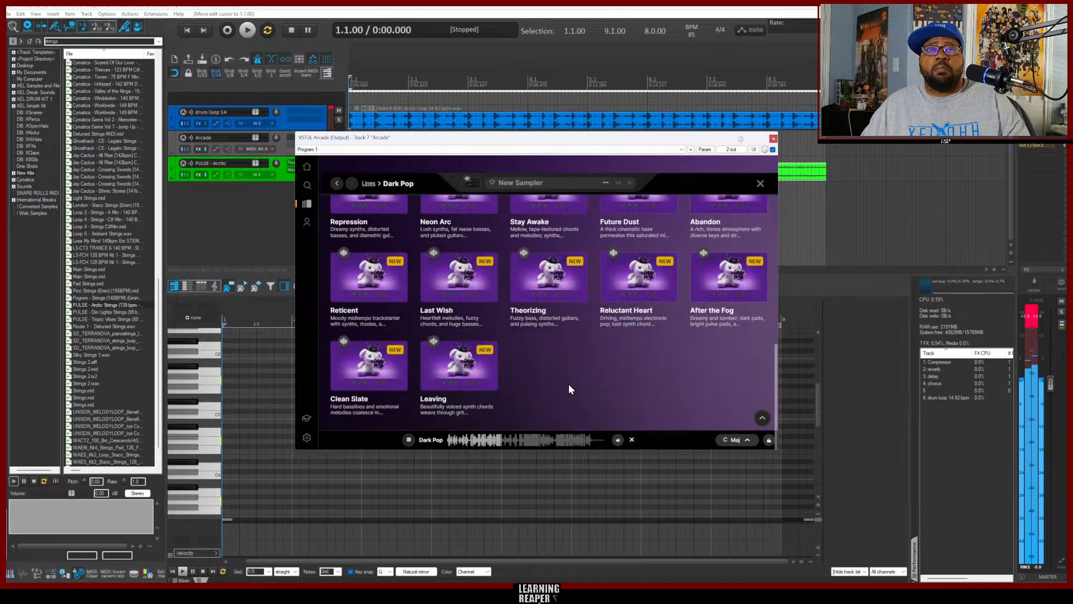
pyautogui.scroll(6, 569, 384)
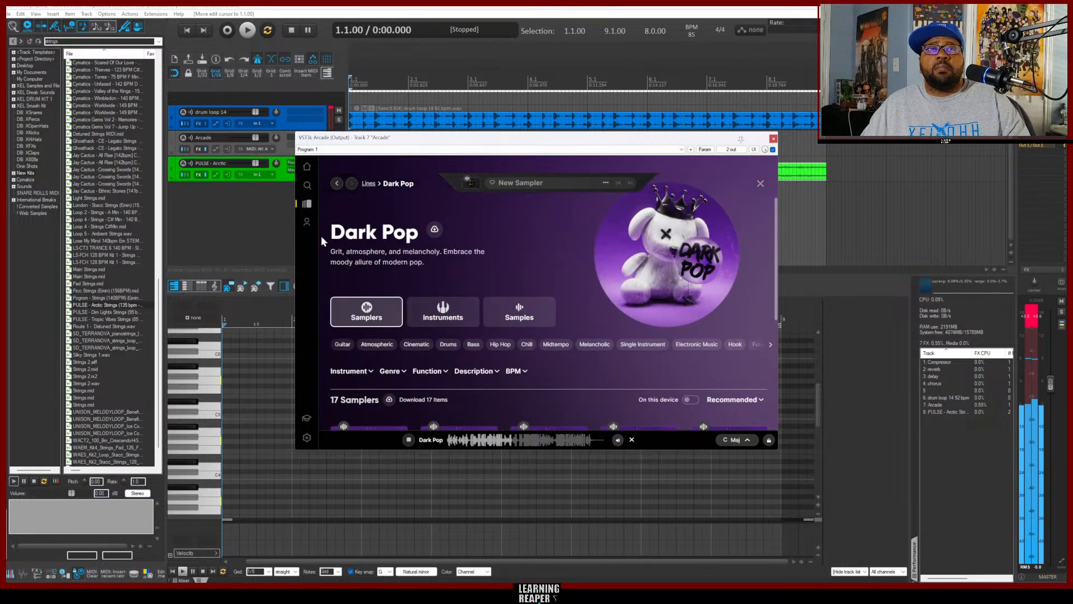
# Return to the Lines library, open the Producer's Orchestra line page and browse its samplers
pyautogui.click(308, 208)
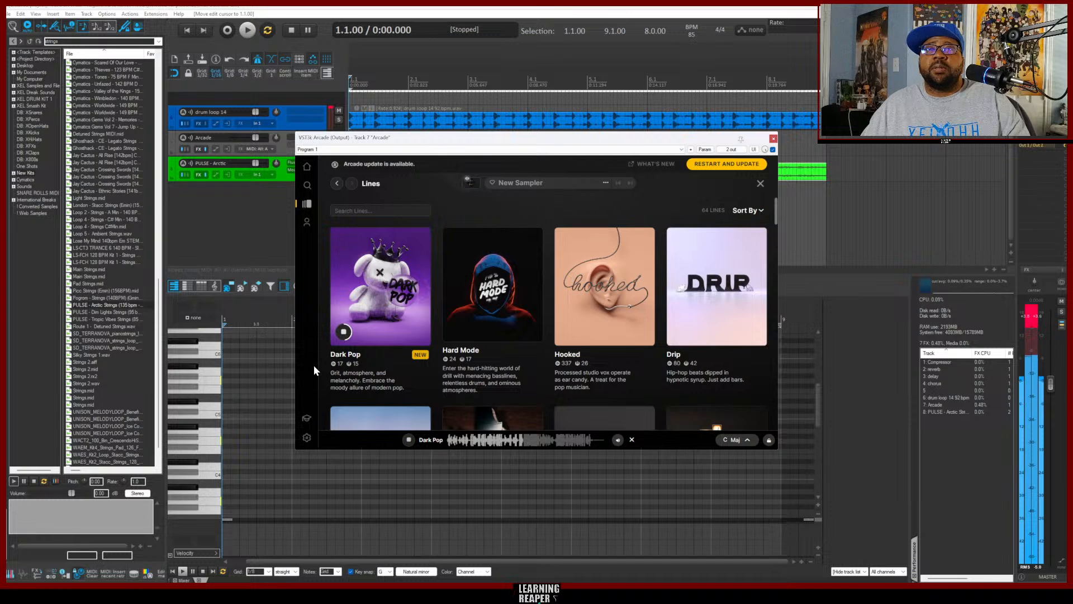
pyautogui.scroll(-3, 326, 364)
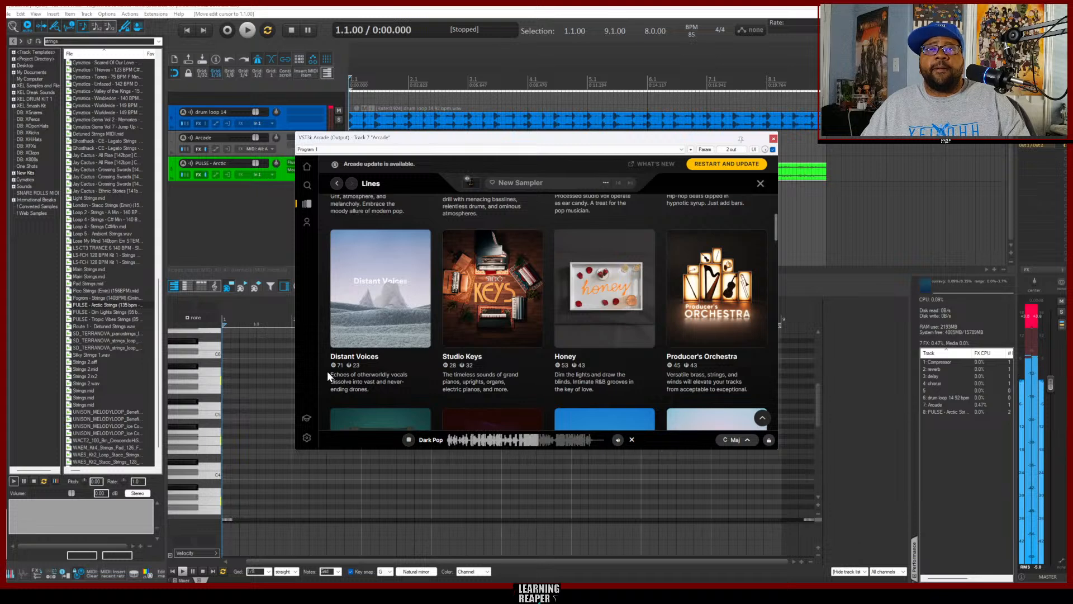
pyautogui.moveTo(704, 336)
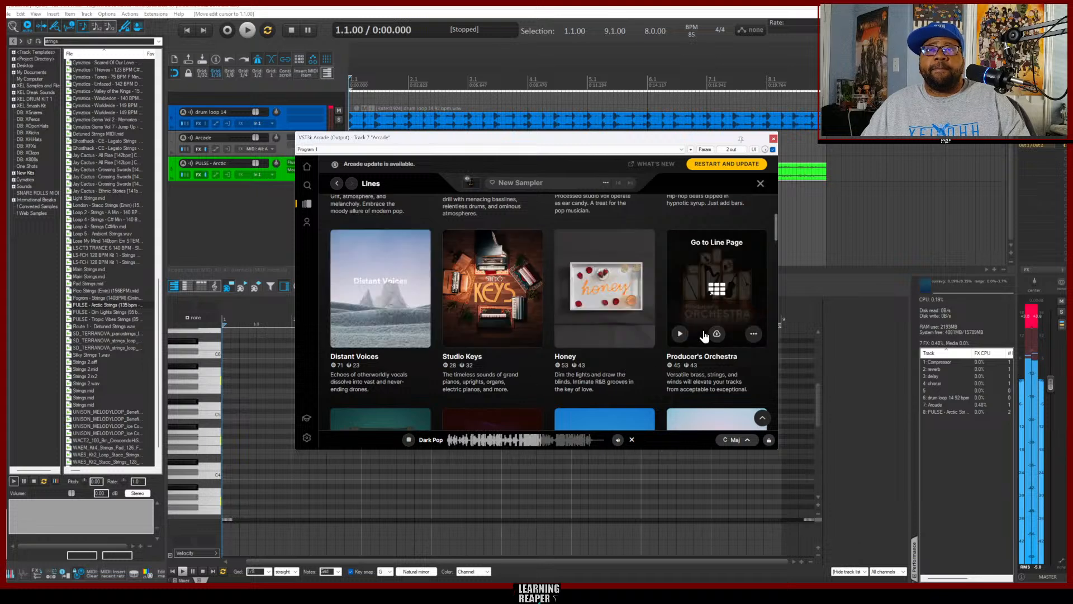
pyautogui.click(717, 290)
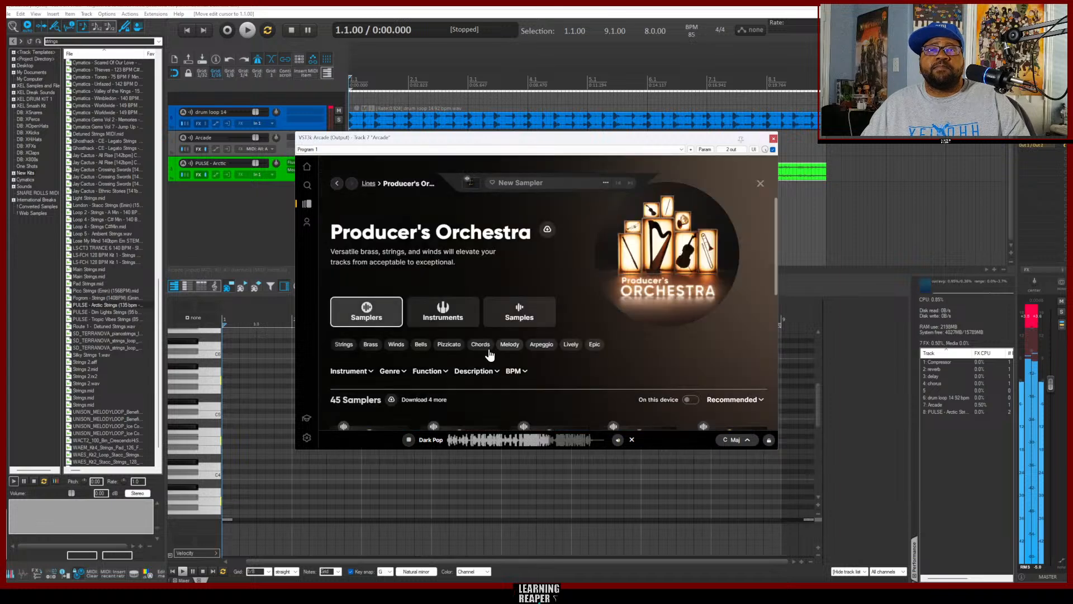
pyautogui.scroll(-2, 489, 351)
pyautogui.scroll(-3, 488, 351)
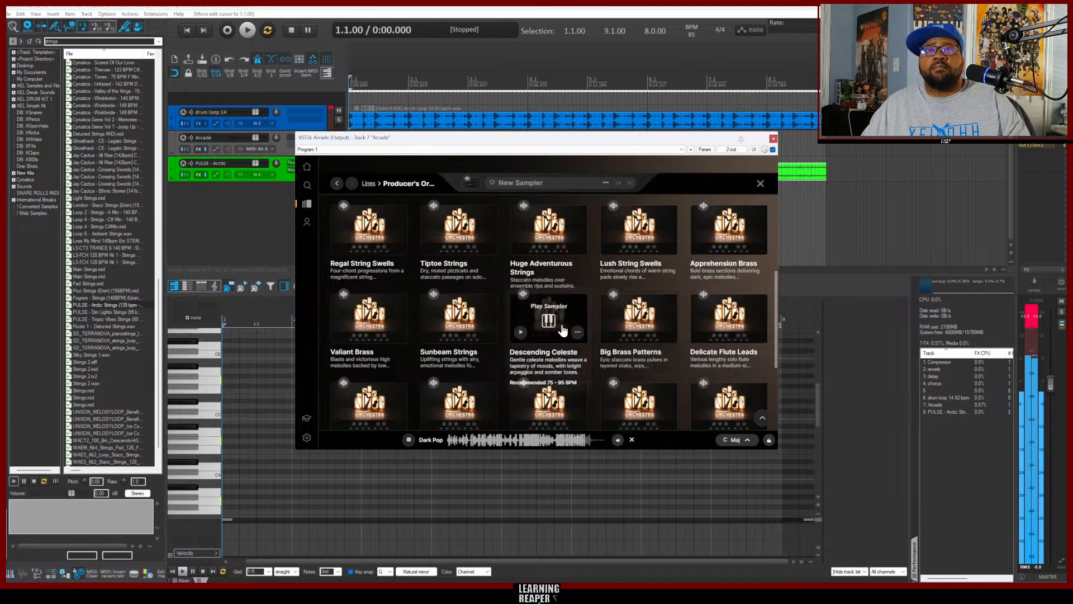
# Load the Descending Celeste sampler from Producer's Orchestra and check one of its key samples in the sample editor
pyautogui.click(546, 329)
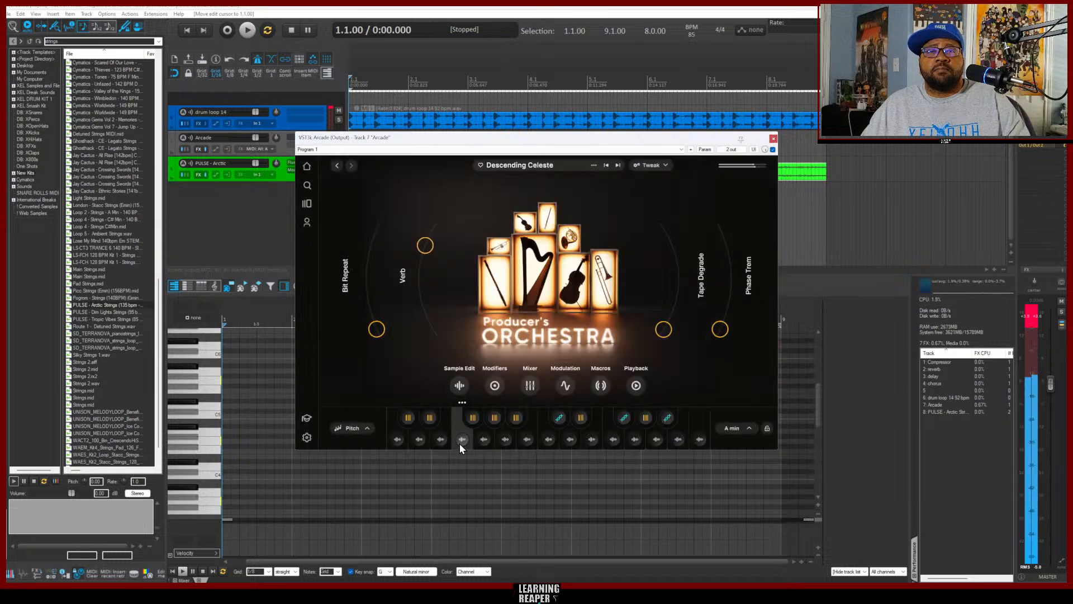
pyautogui.click(485, 440)
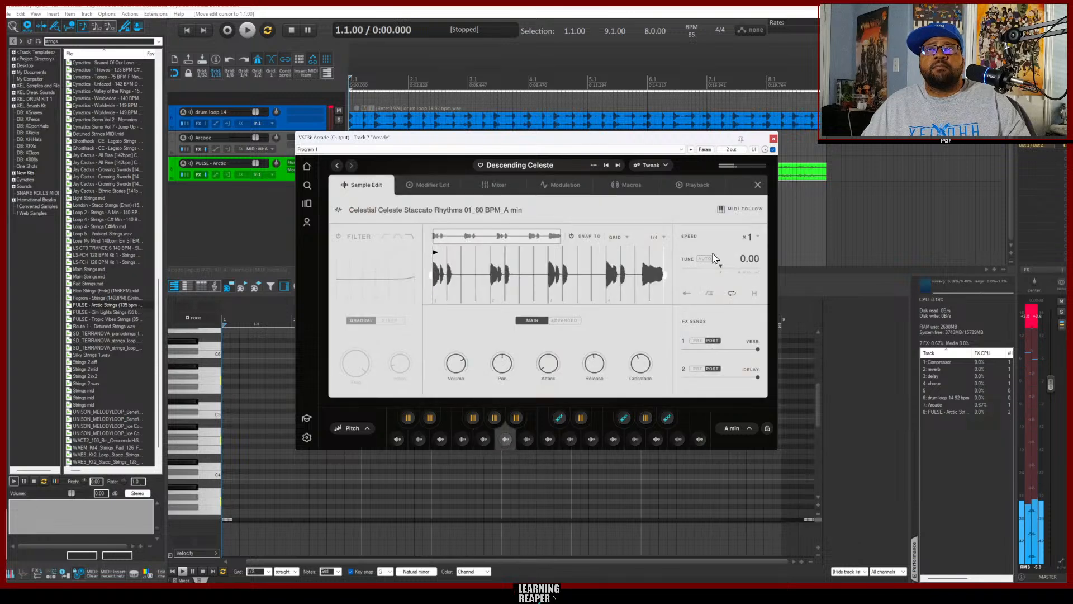
pyautogui.click(758, 187)
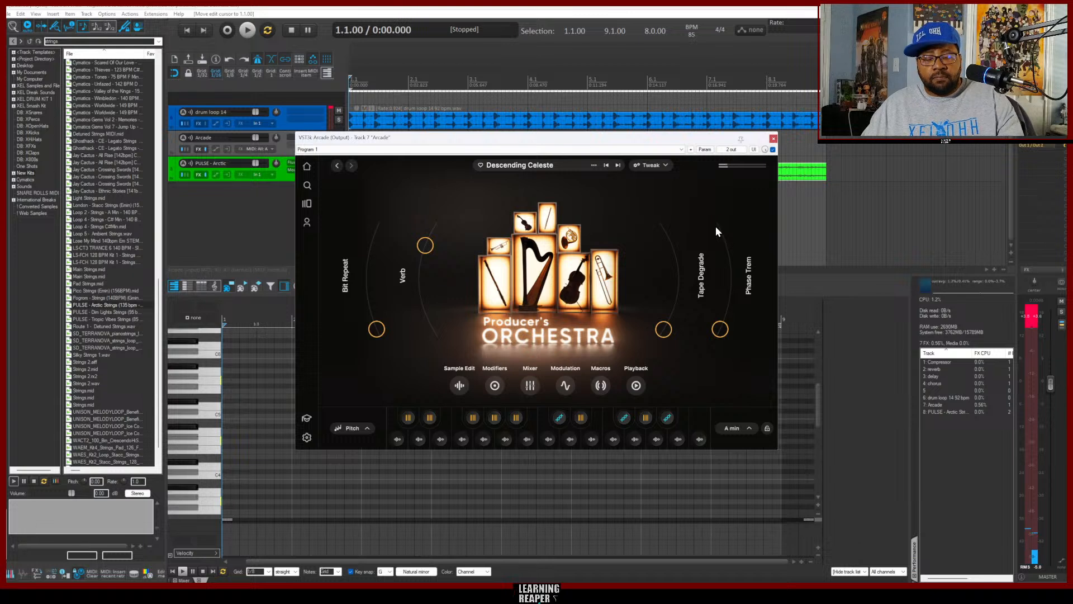
# Select the Arcade track for playing and set the sampler's session key to G minor
pyautogui.click(281, 149)
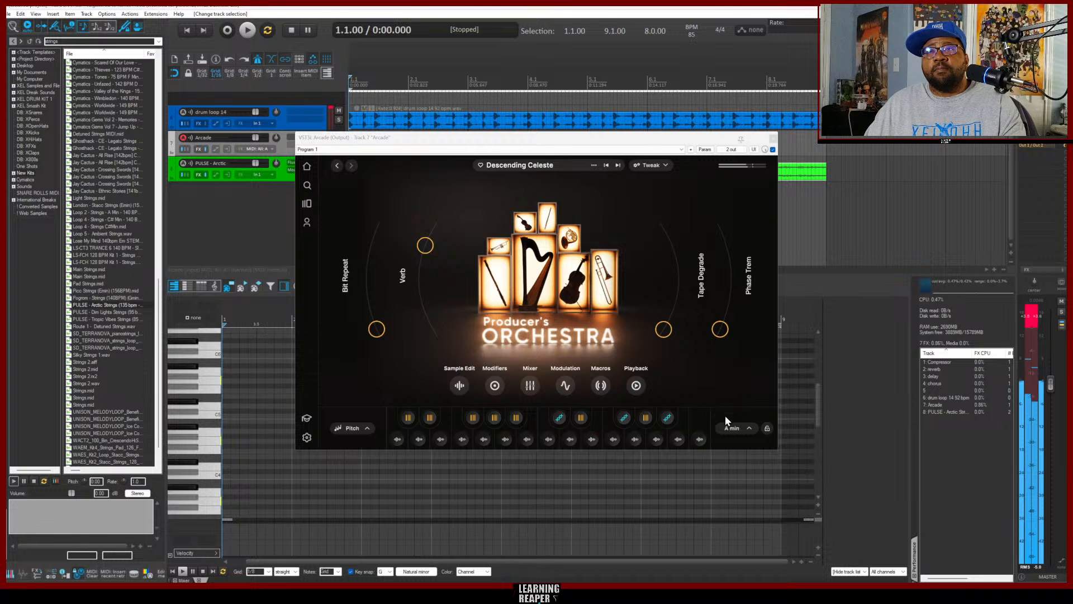
pyautogui.click(750, 429)
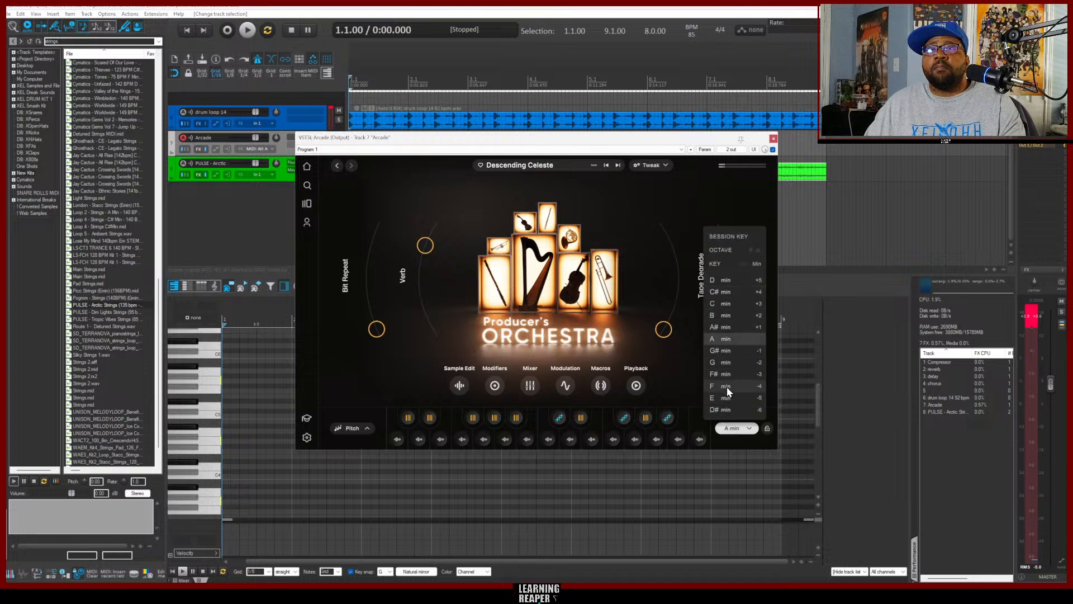
pyautogui.click(726, 361)
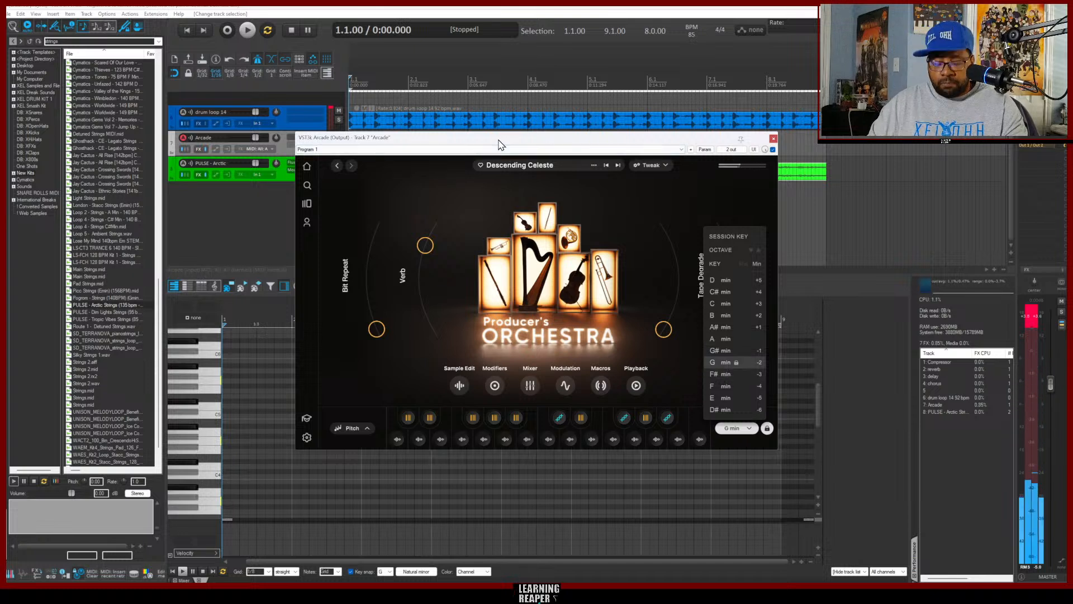
# Insert a new MIDI item on the Arcade track and record a four-note celeste part over the looping playback
pyautogui.press('space')
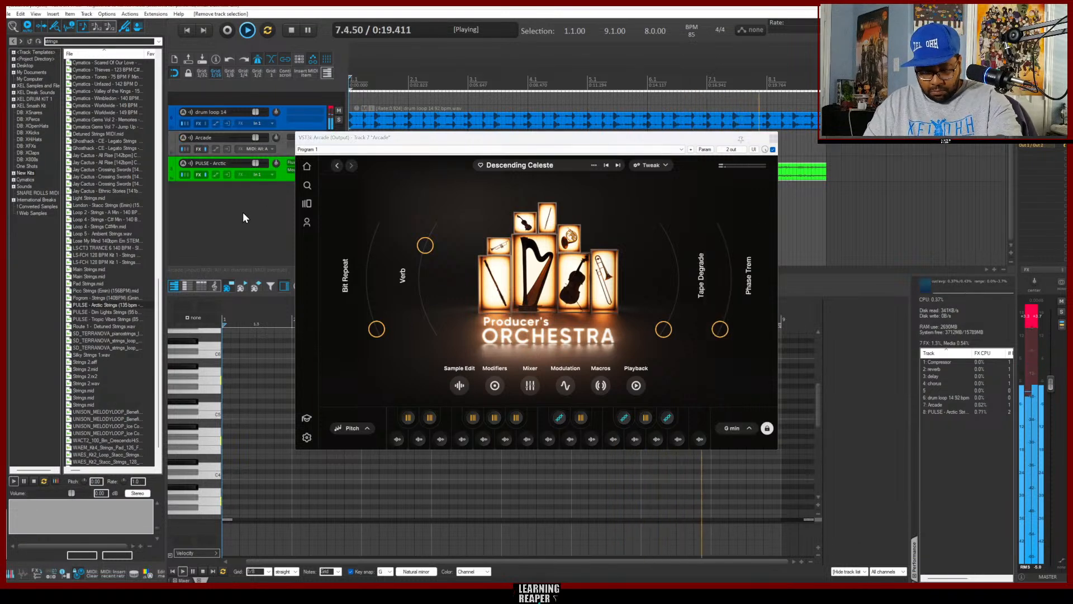
pyautogui.hotkey('ctrl', 'alt', 'n')
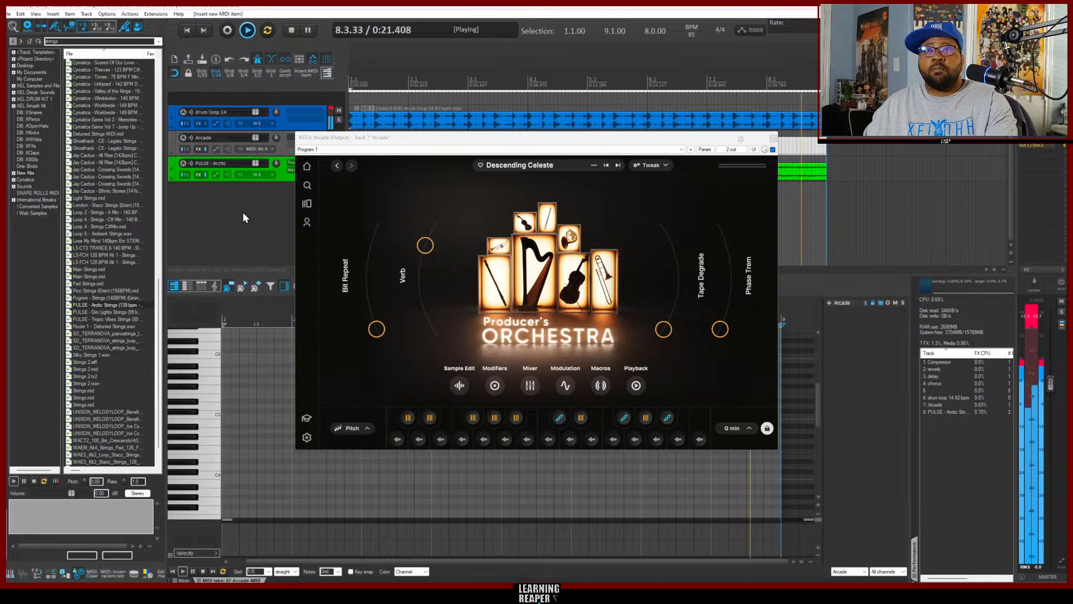
pyautogui.click(281, 144)
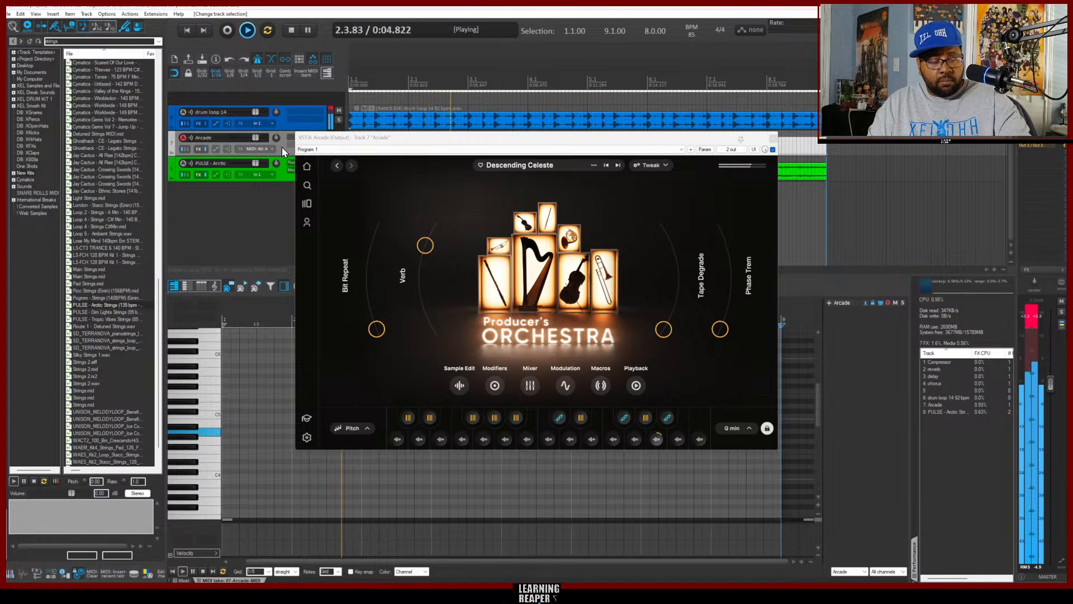
pyautogui.hotkey('ctrl', 'r')
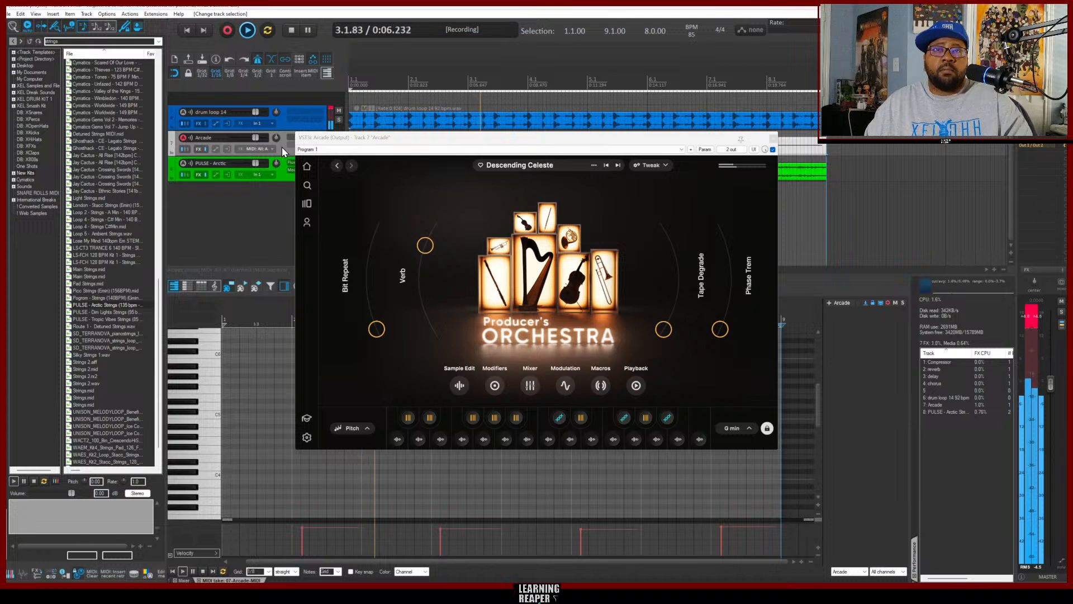
pyautogui.hotkey('ctrl', 'r')
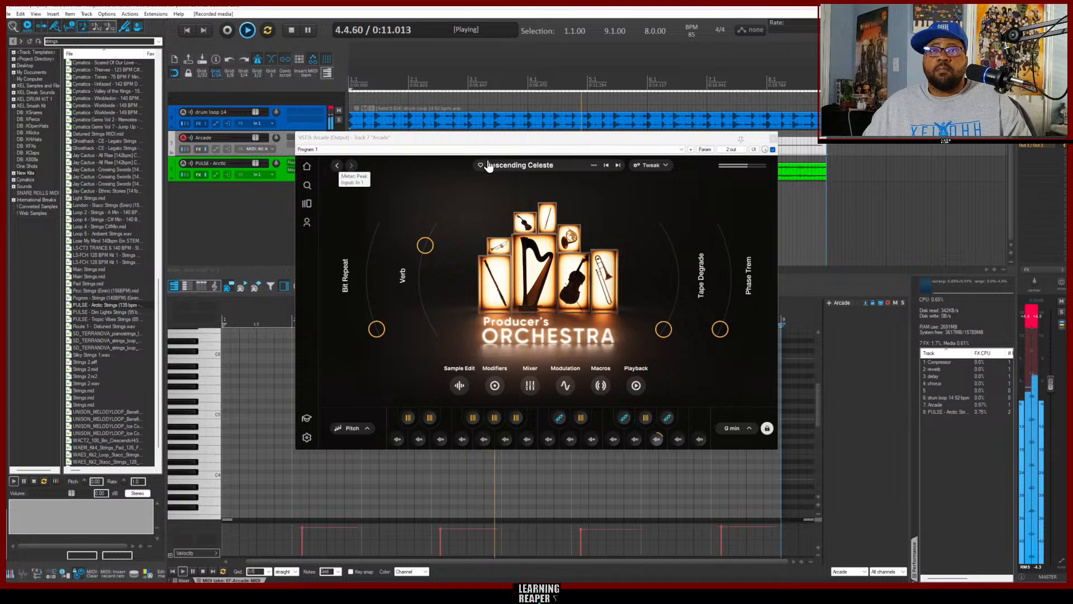
# Close the sampler window and quantize the four recorded notes' positions and ends to the grid at 100% strength
pyautogui.click(774, 138)
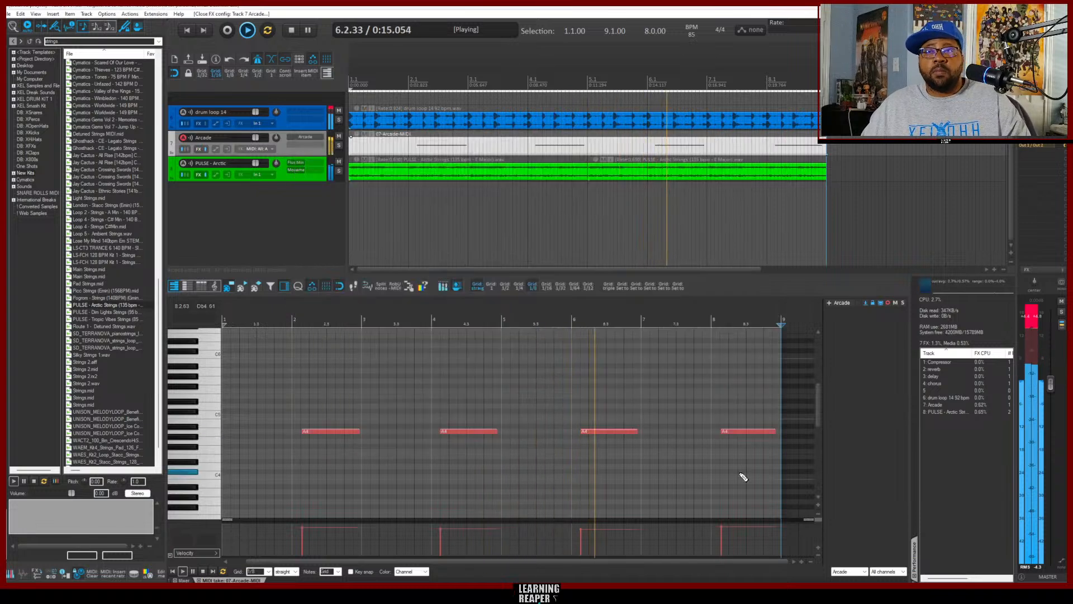
pyautogui.moveTo(745, 465); pyautogui.dragTo(295, 388)
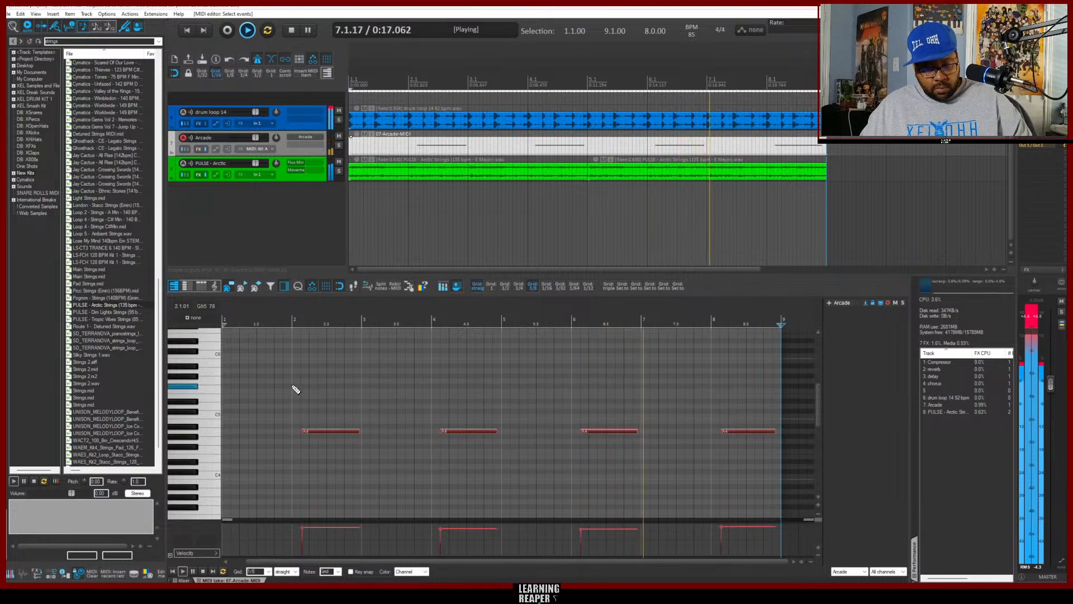
pyautogui.hotkey('ctrl', 'q')
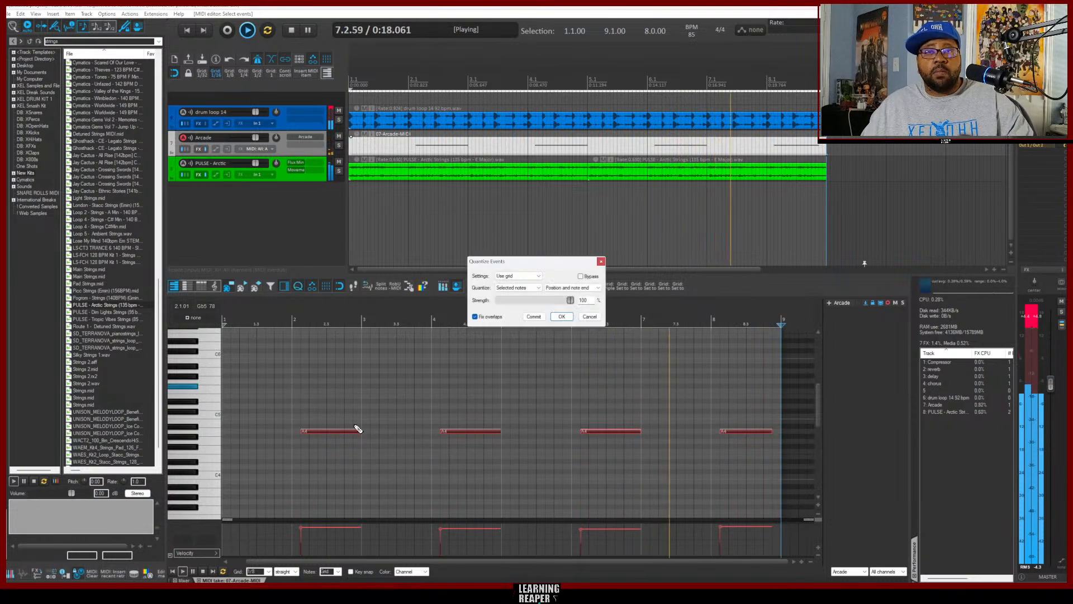
pyautogui.click(559, 314)
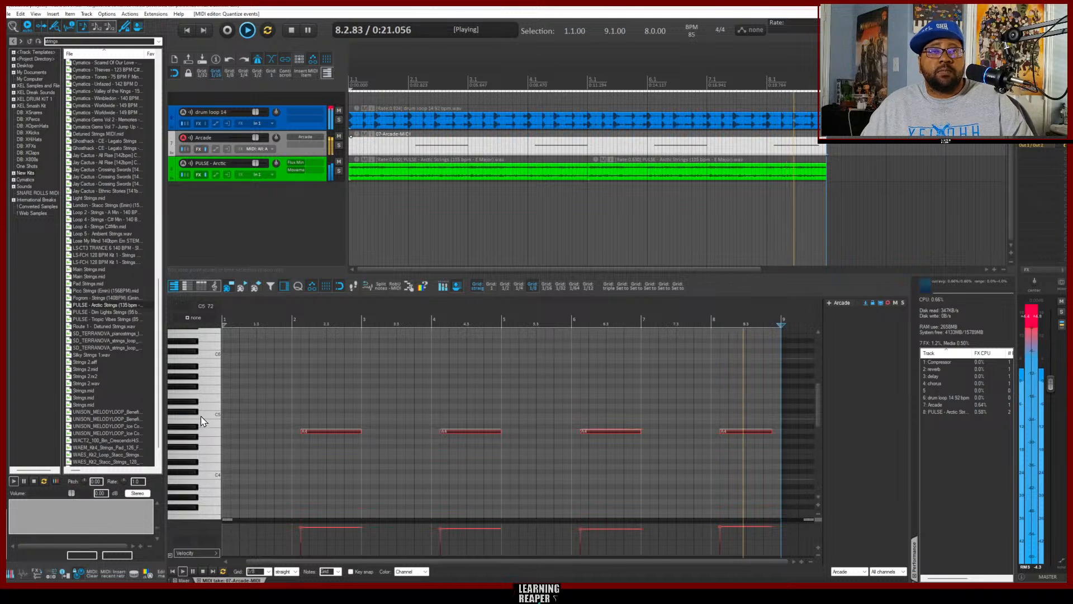
# Audition the sampler's other phrases on the piano roll keys from E5 down to F3 against the playing loop
pyautogui.click(212, 400)
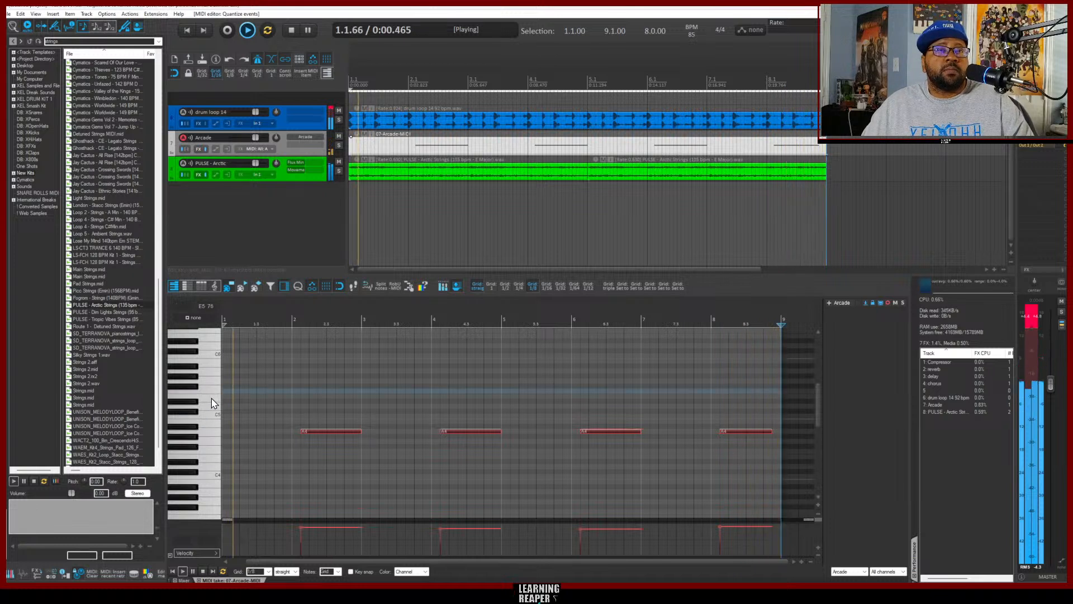
pyautogui.click(214, 402)
pyautogui.click(216, 411)
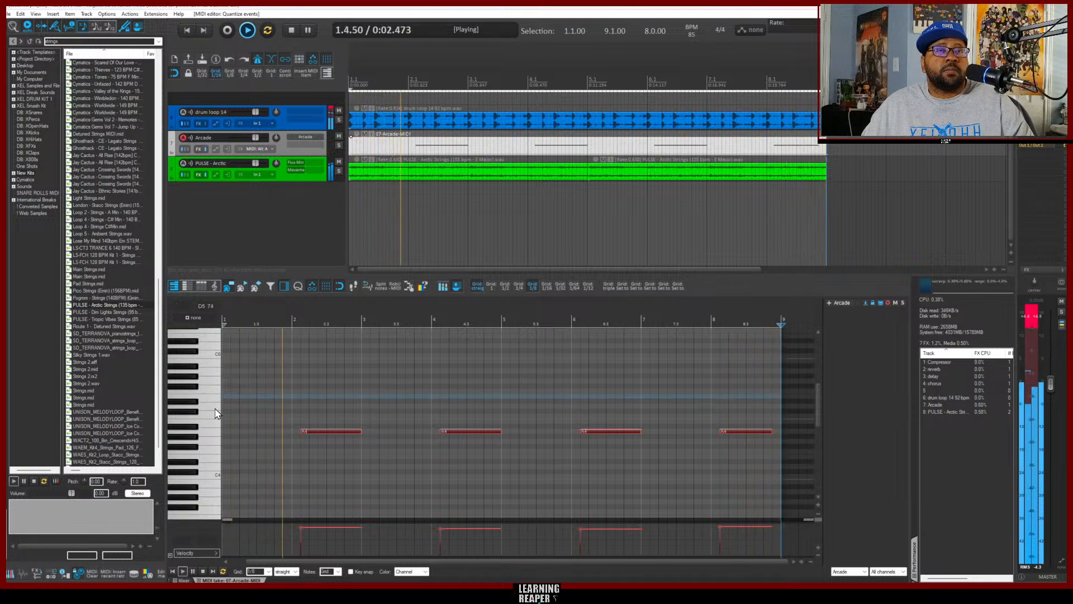
pyautogui.click(217, 419)
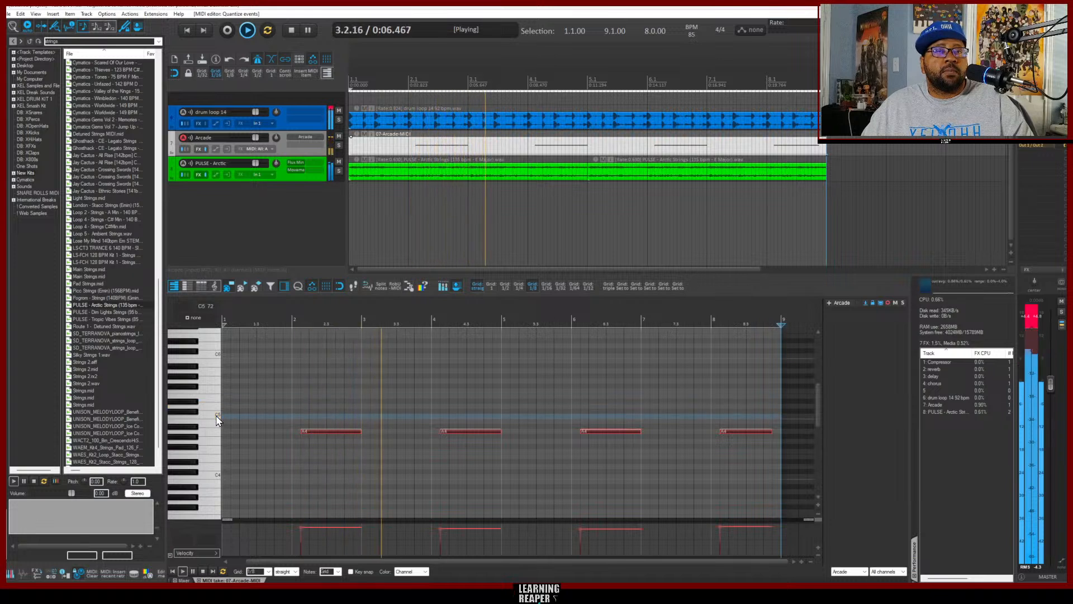
pyautogui.click(217, 420)
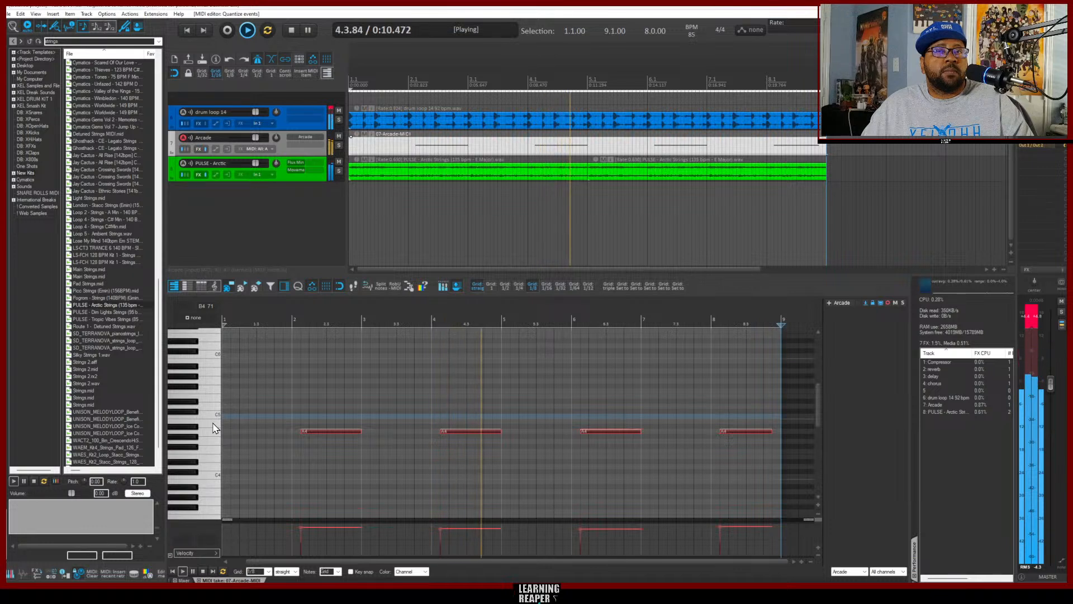
pyautogui.click(213, 428)
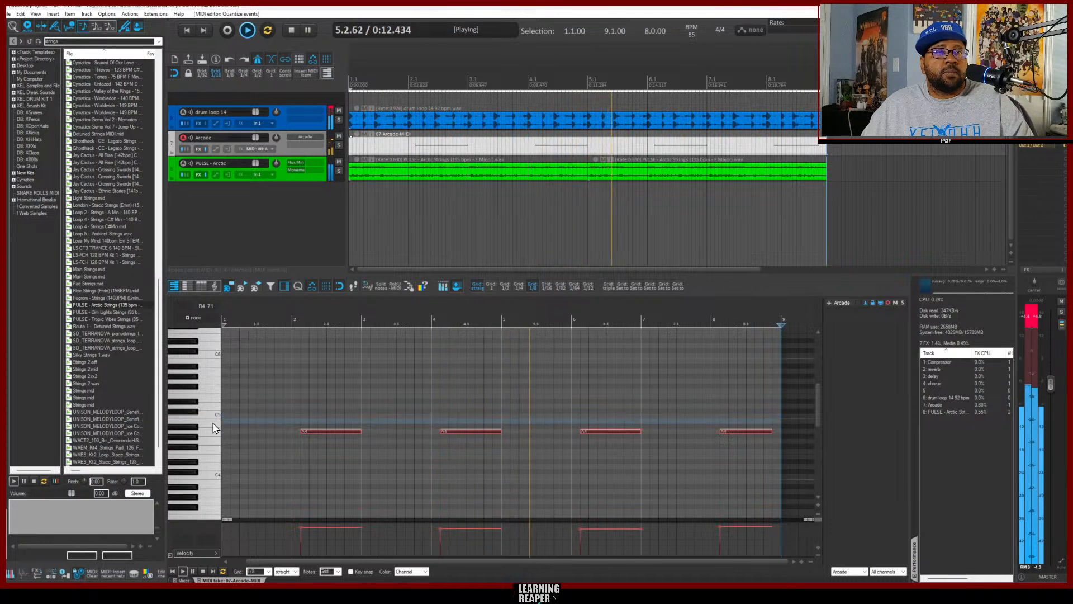
pyautogui.click(213, 429)
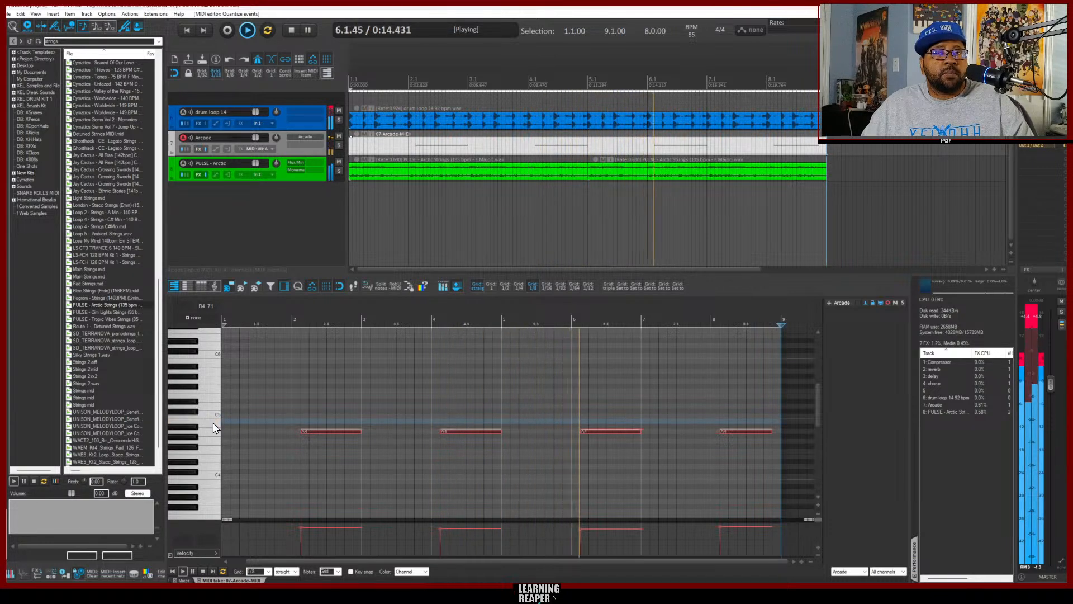
pyautogui.click(213, 427)
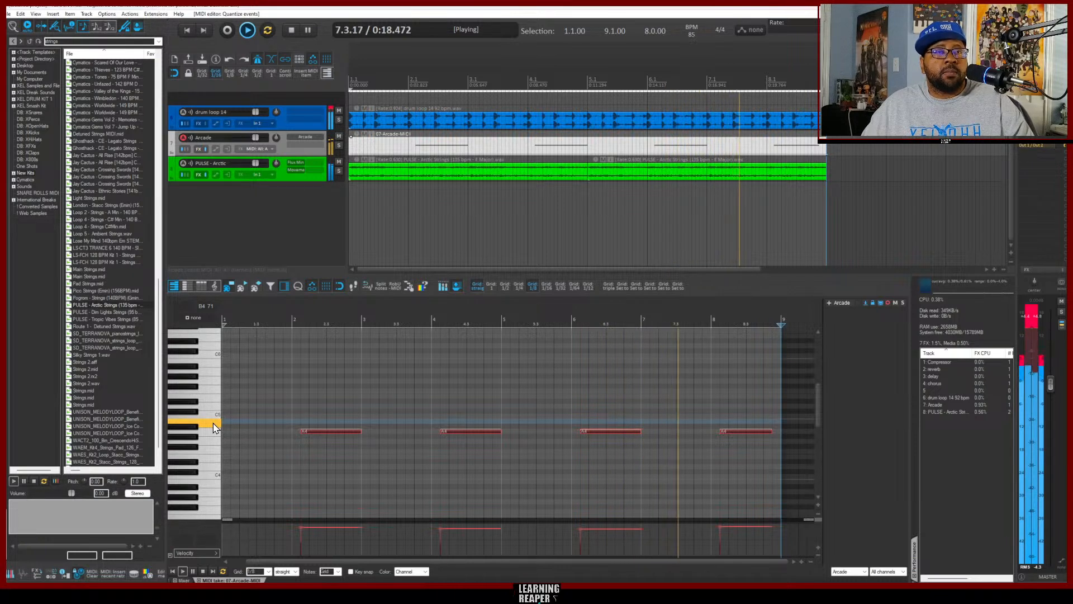
pyautogui.click(214, 441)
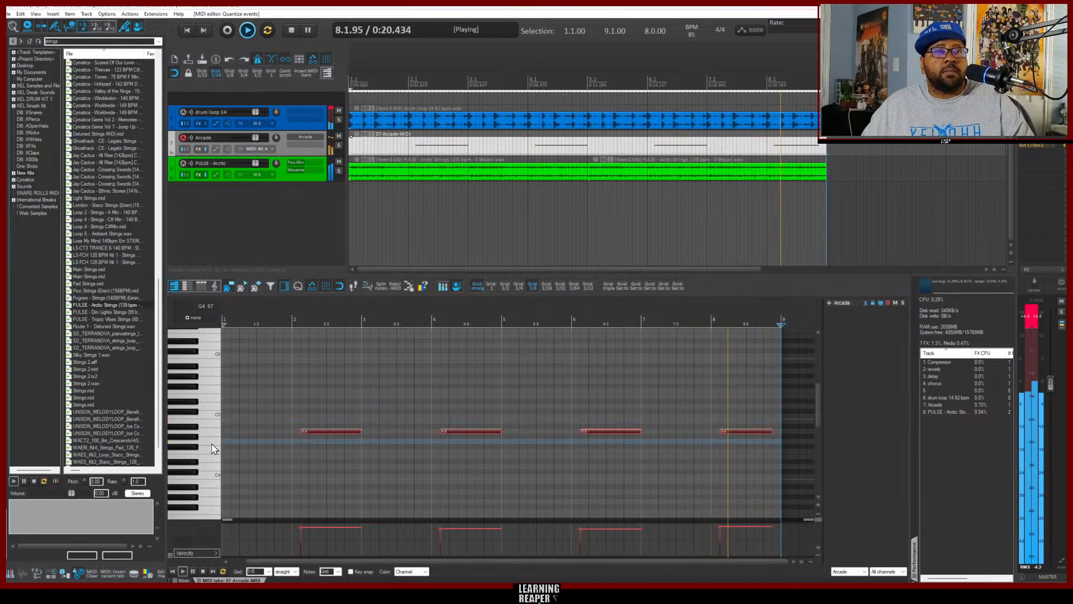
pyautogui.click(213, 457)
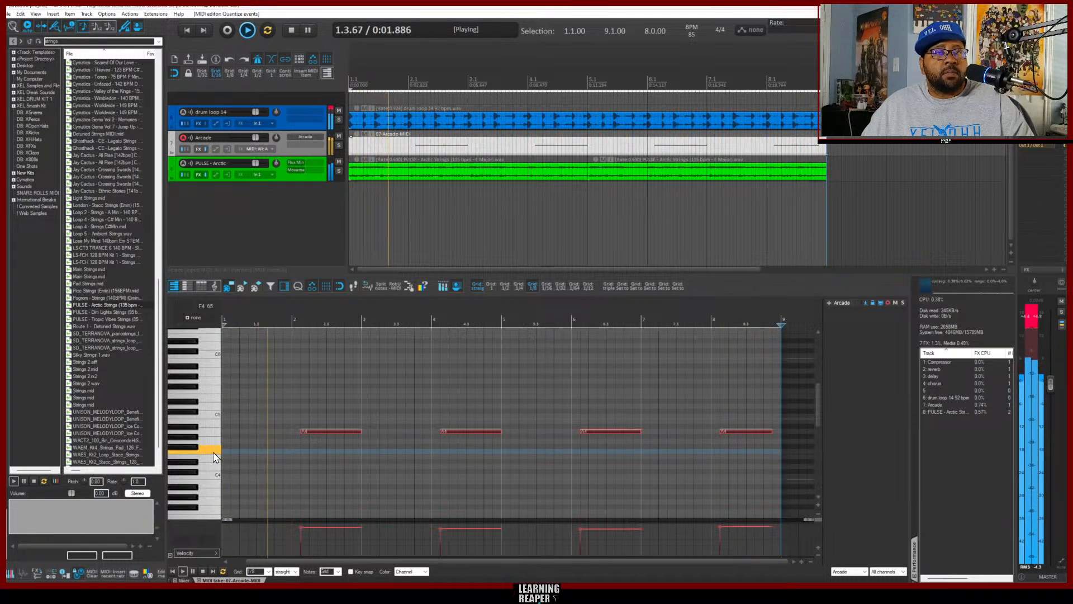
pyautogui.click(214, 456)
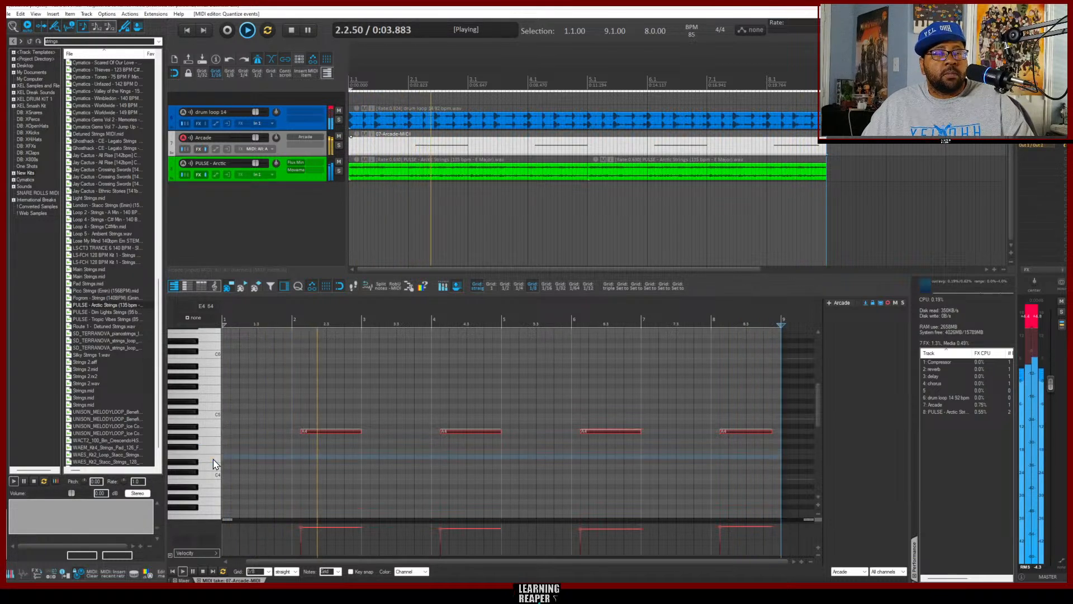
pyautogui.click(213, 469)
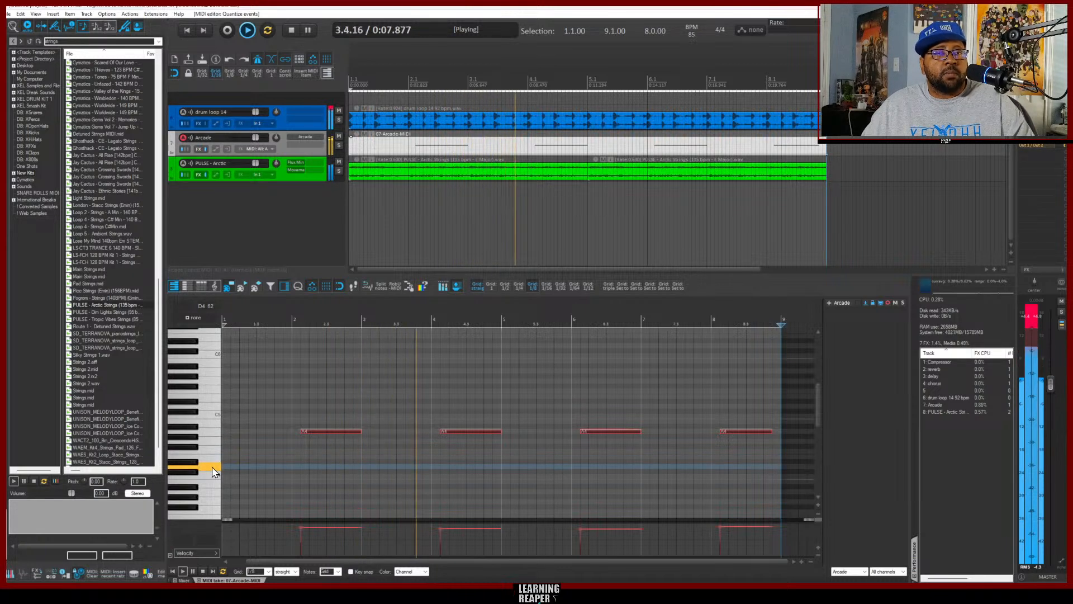
pyautogui.click(214, 479)
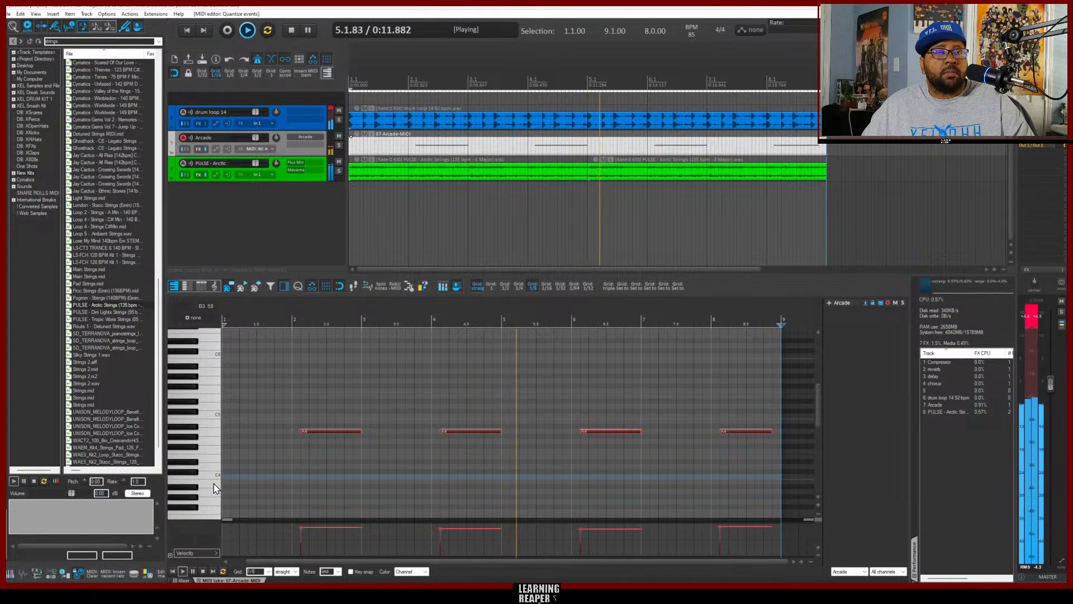
pyautogui.click(216, 487)
pyautogui.click(216, 487)
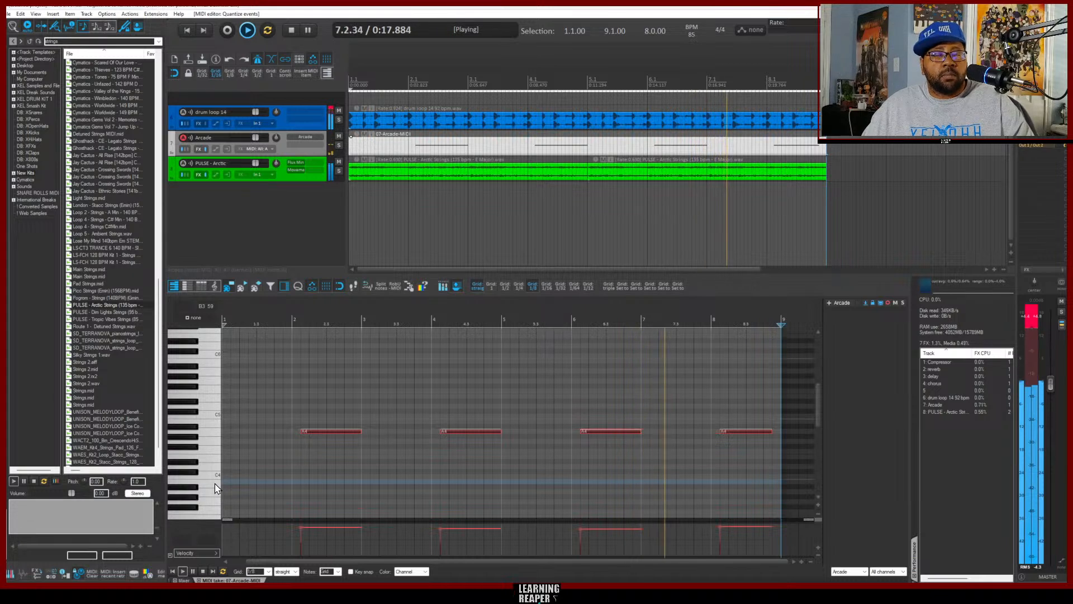
pyautogui.click(217, 487)
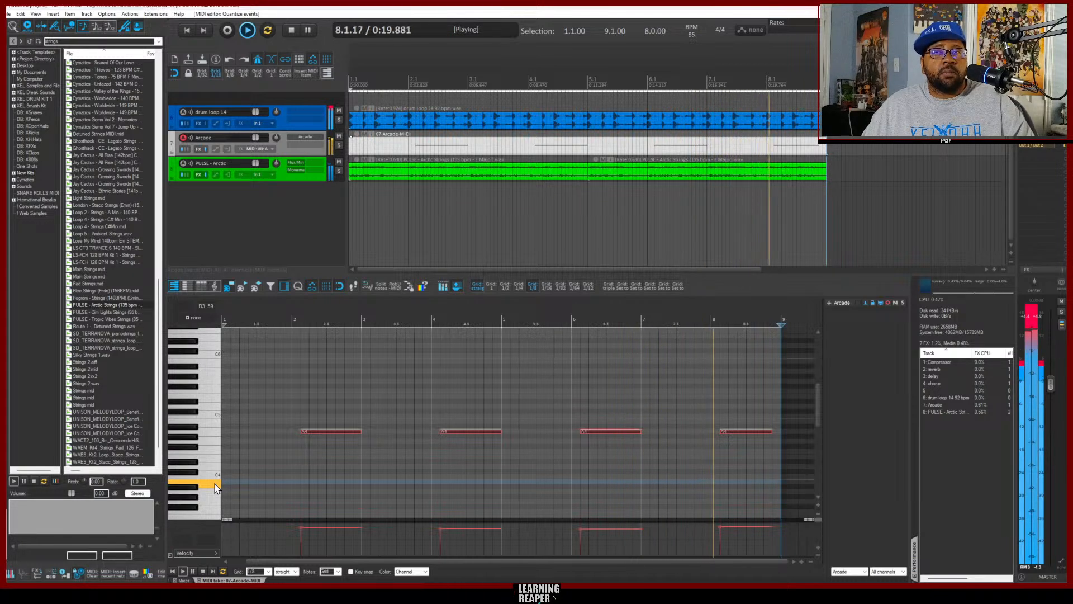
pyautogui.click(213, 495)
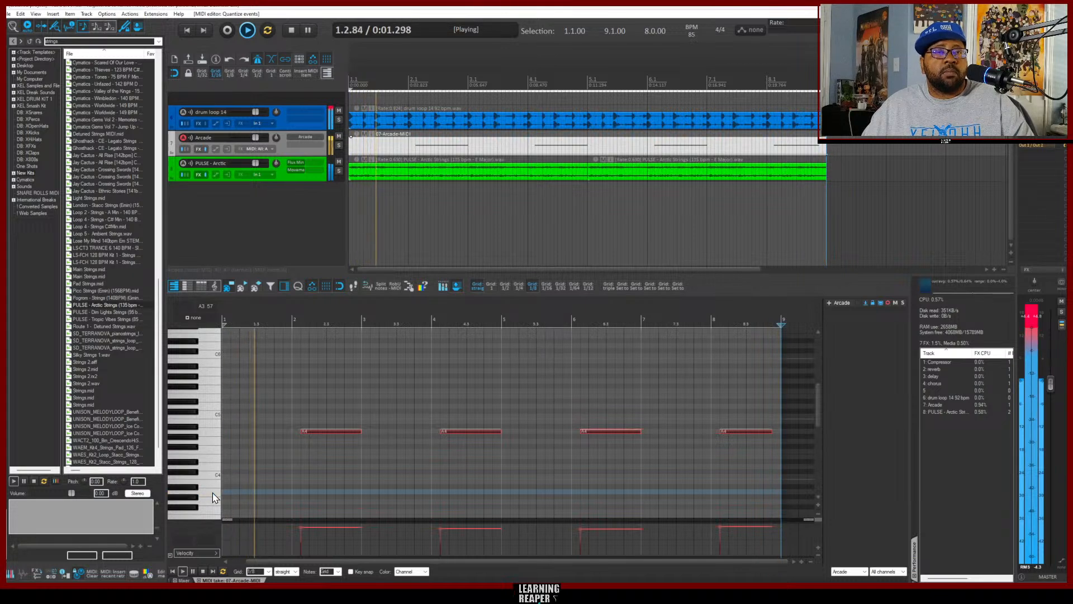
pyautogui.click(214, 496)
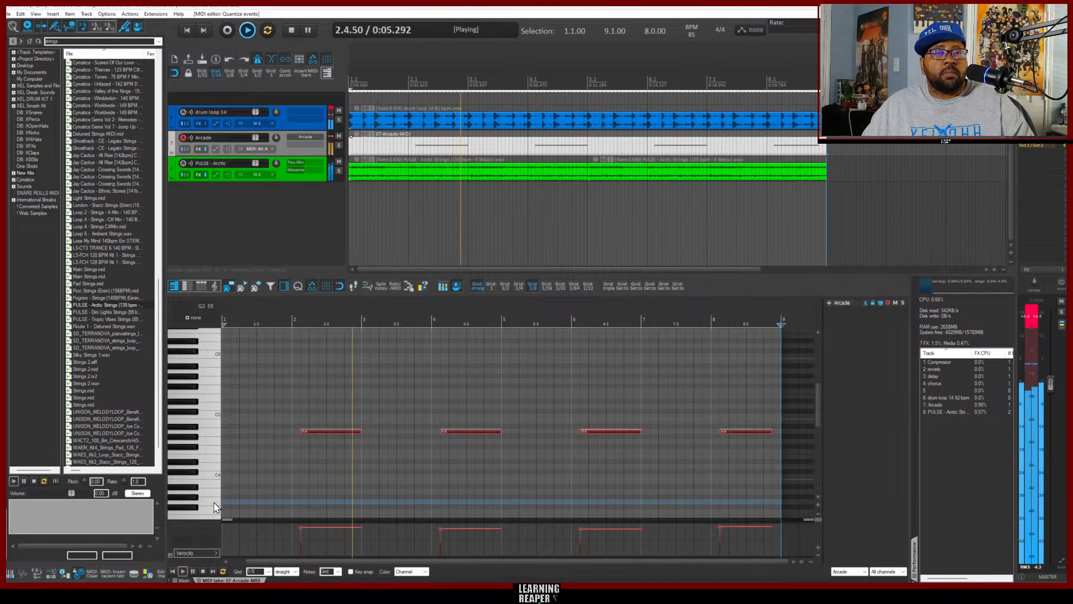
pyautogui.click(214, 506)
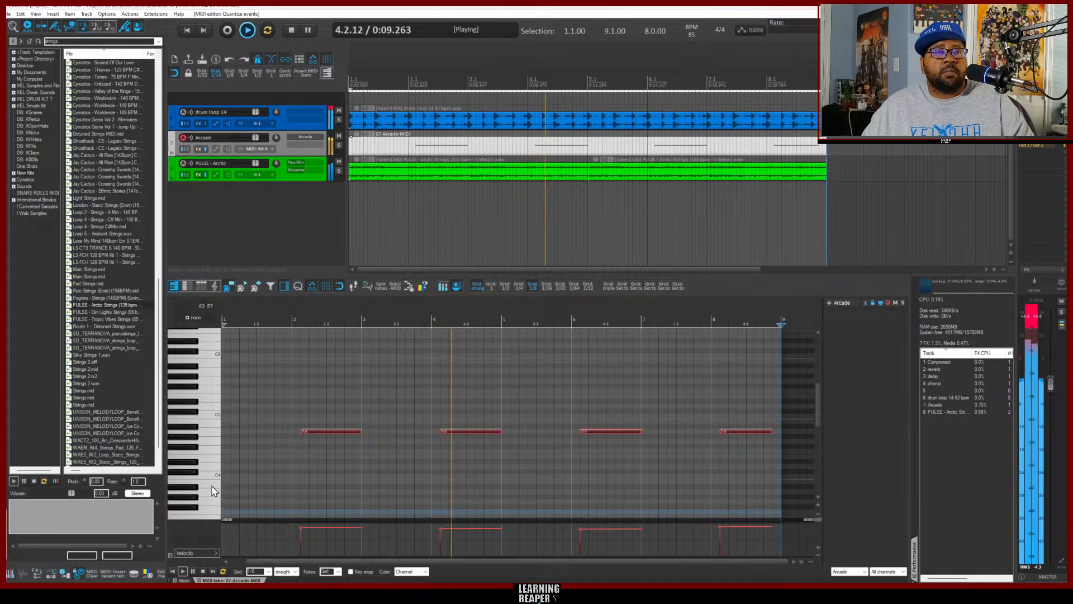
pyautogui.scroll(-2, 213, 492)
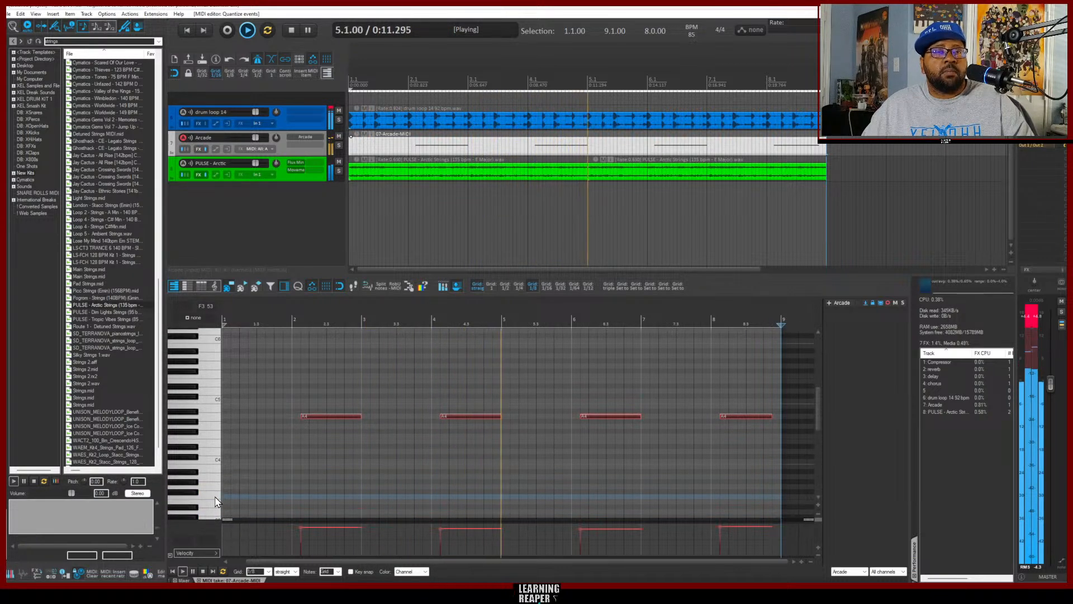
pyautogui.click(215, 497)
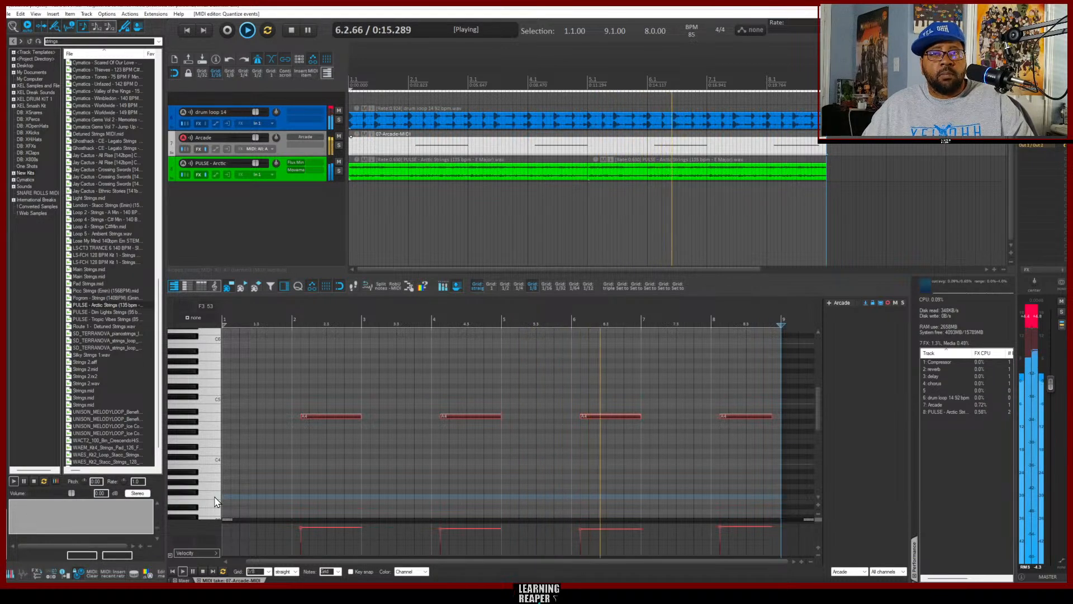
pyautogui.click(216, 497)
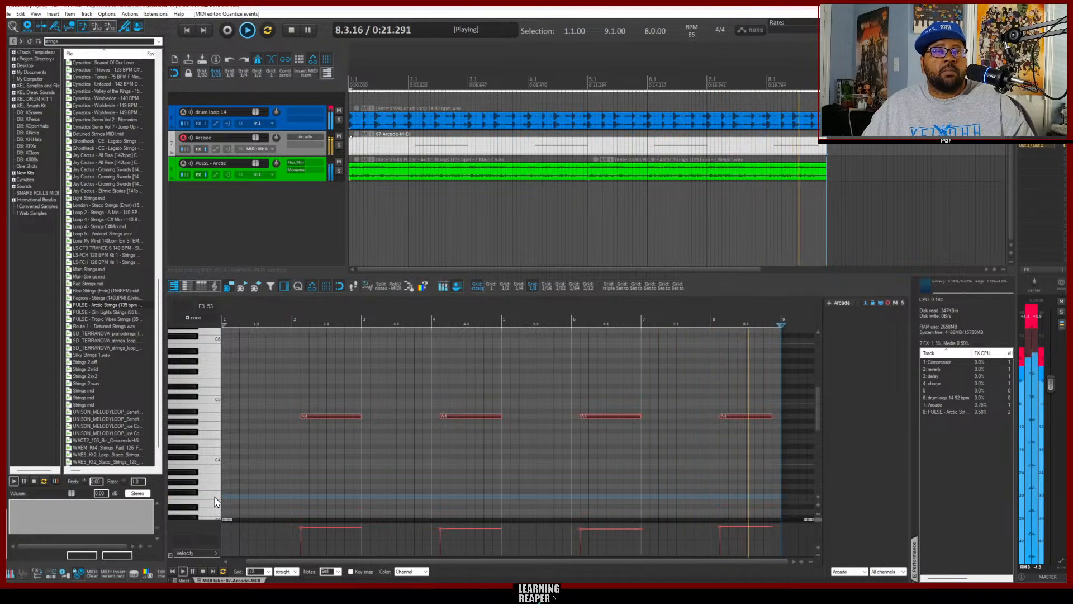
# Audition the sampler phrases on the piano roll keys F3 and E3 against the playing loop
pyautogui.click(217, 500)
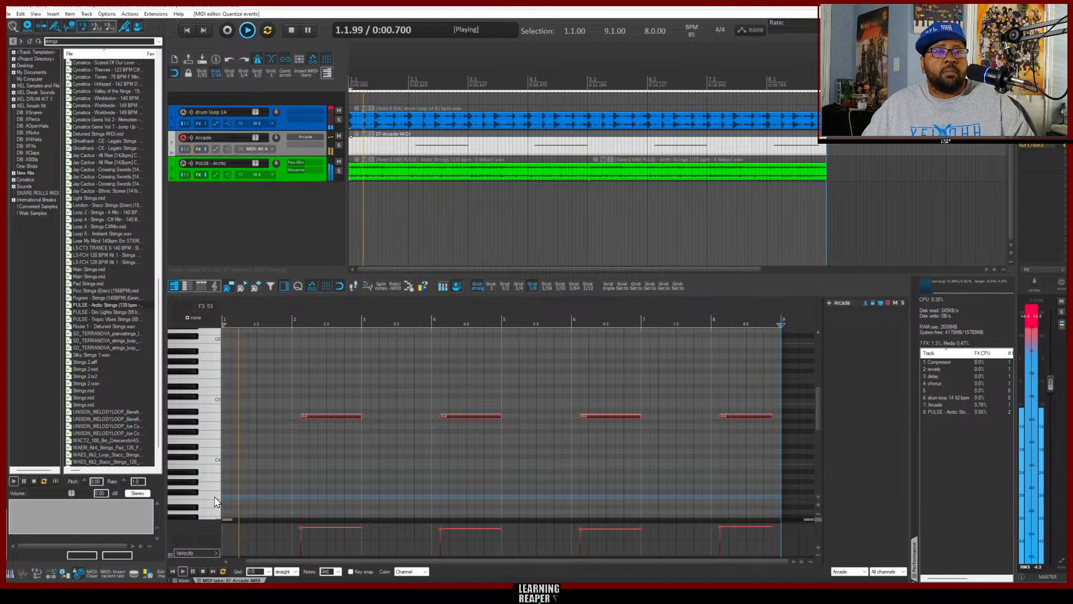
pyautogui.click(217, 499)
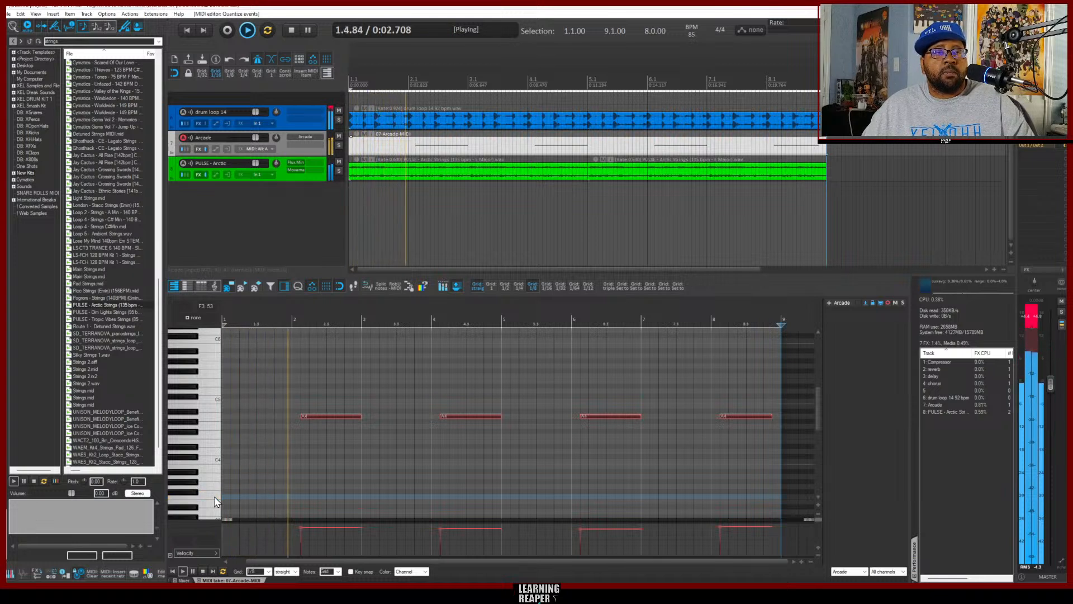
pyautogui.click(215, 505)
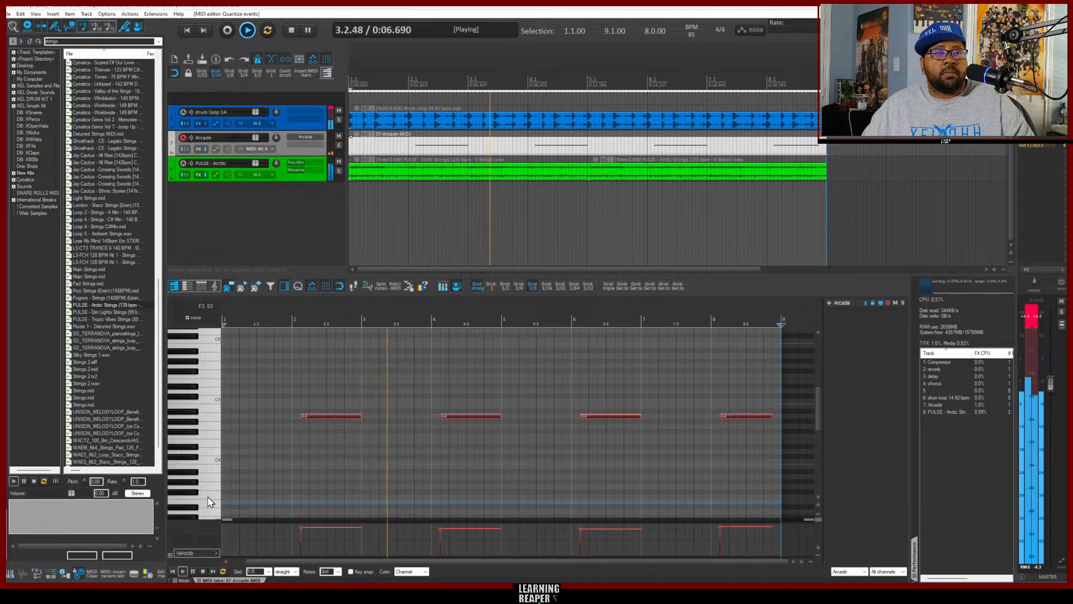
pyautogui.click(210, 497)
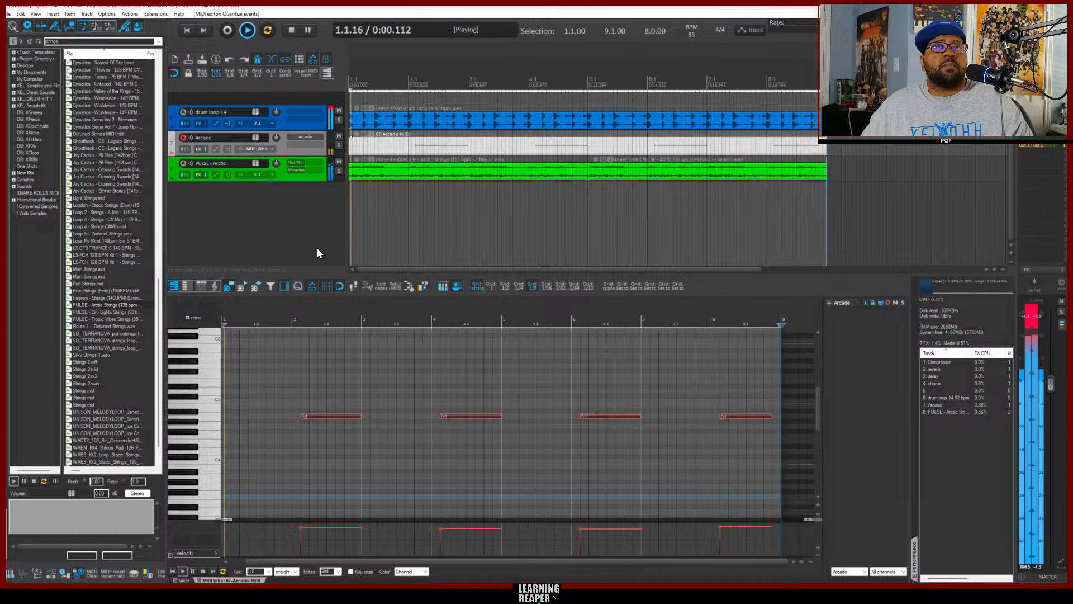
# Mute the drum loop and insert MODO BASS from the XEL 2024 folder on a new track, using the Violin Bass model
pyautogui.click(339, 110)
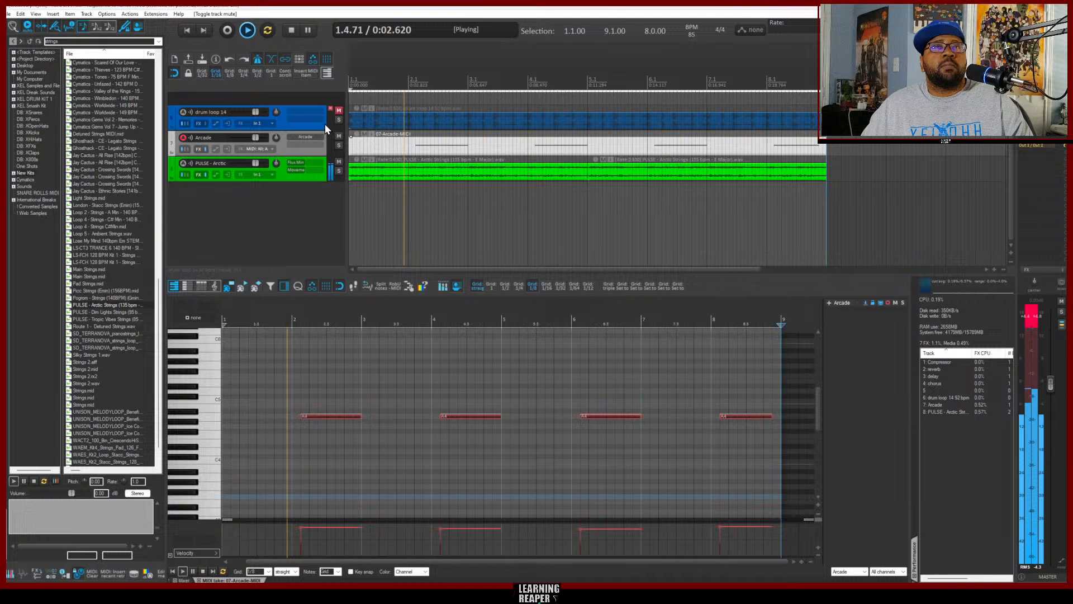
pyautogui.rightClick(305, 213)
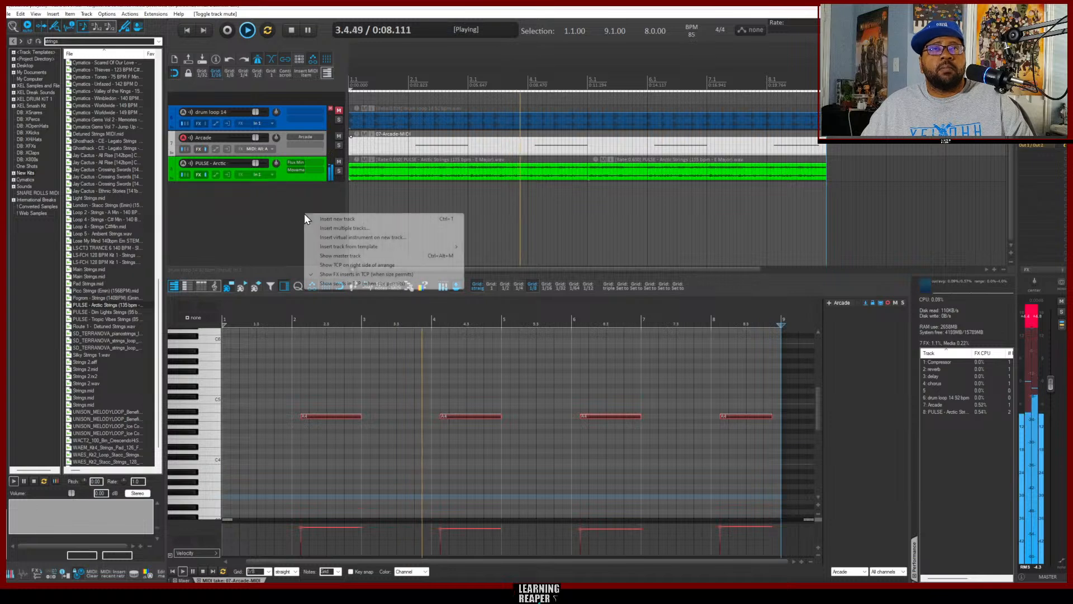
pyautogui.click(353, 237)
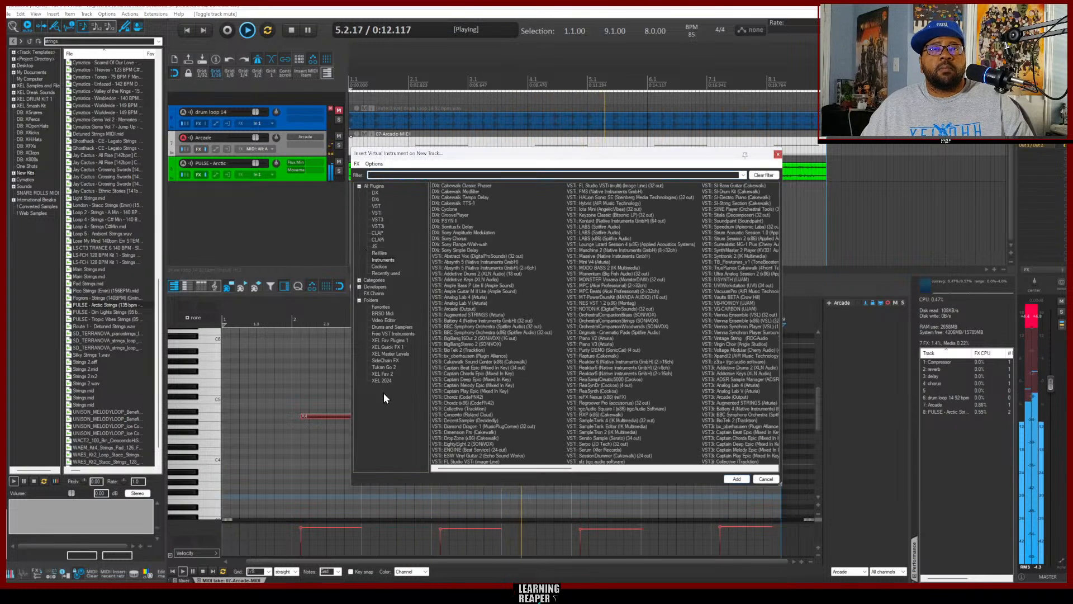
pyautogui.click(386, 381)
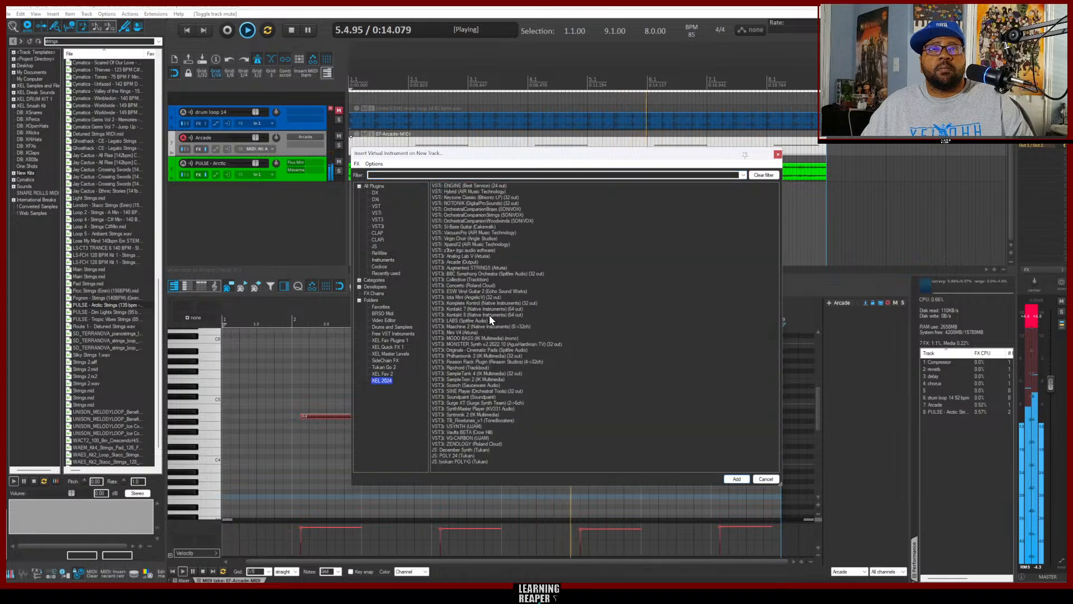
pyautogui.click(465, 338)
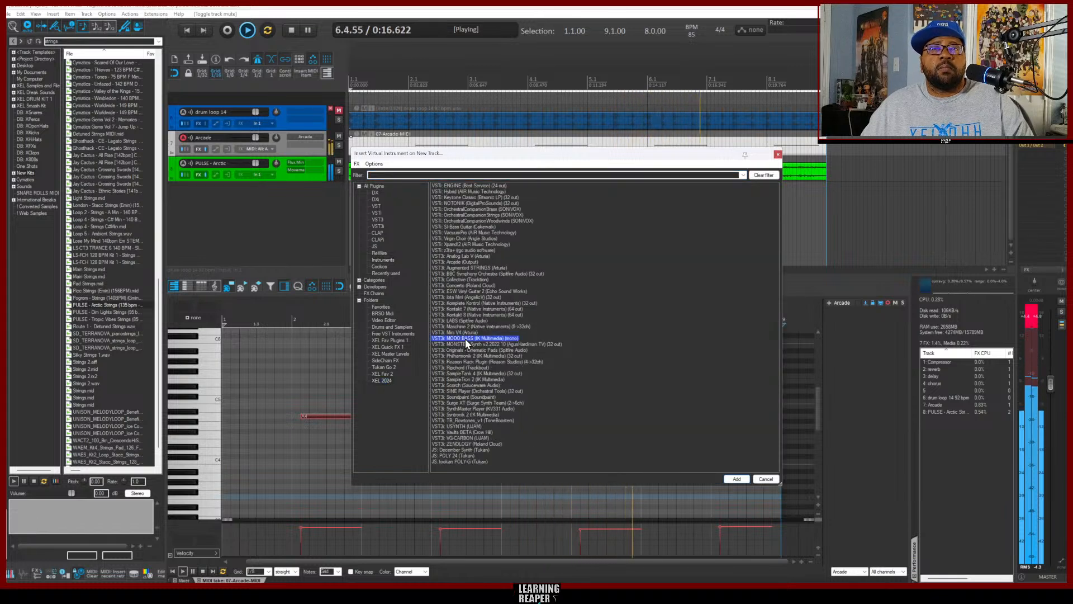
pyautogui.click(737, 479)
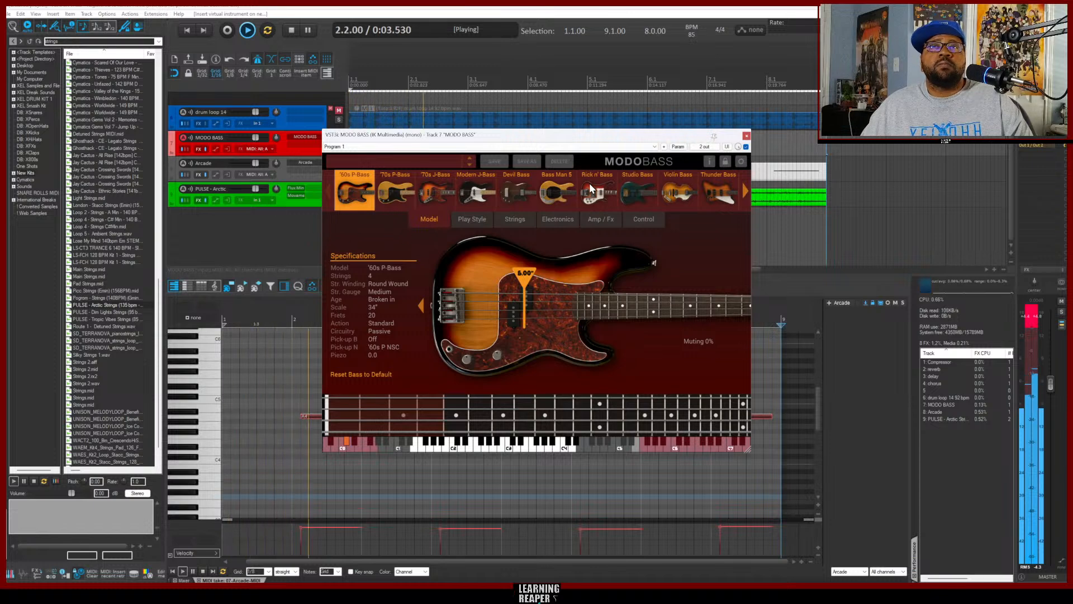
pyautogui.click(678, 193)
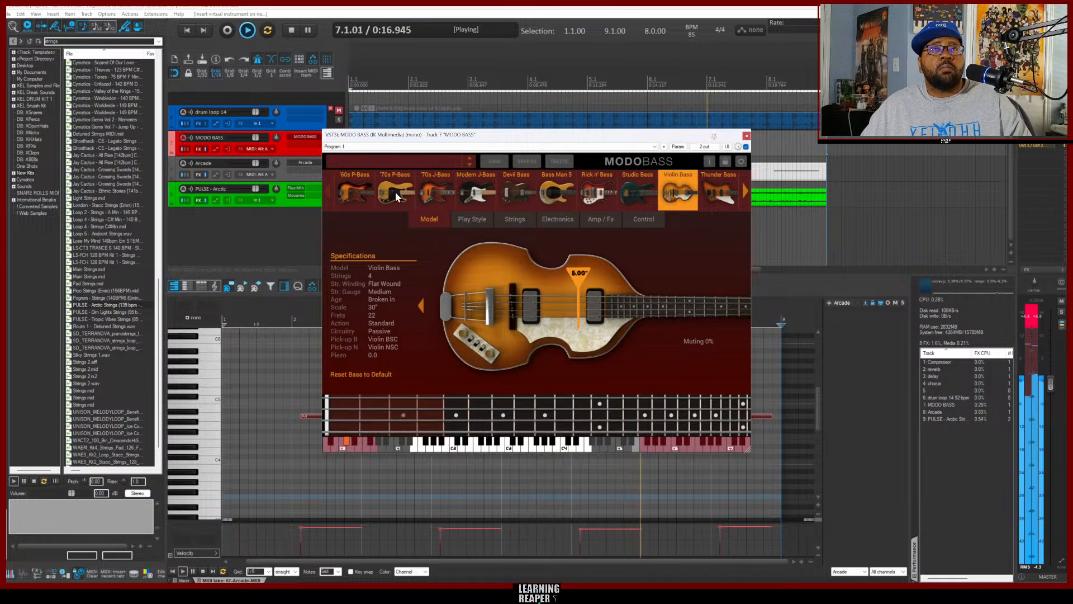
# Unmute the drum loop and record a bass line into a new MIDI item on the MODO BASS track over the looping playback
pyautogui.click(339, 110)
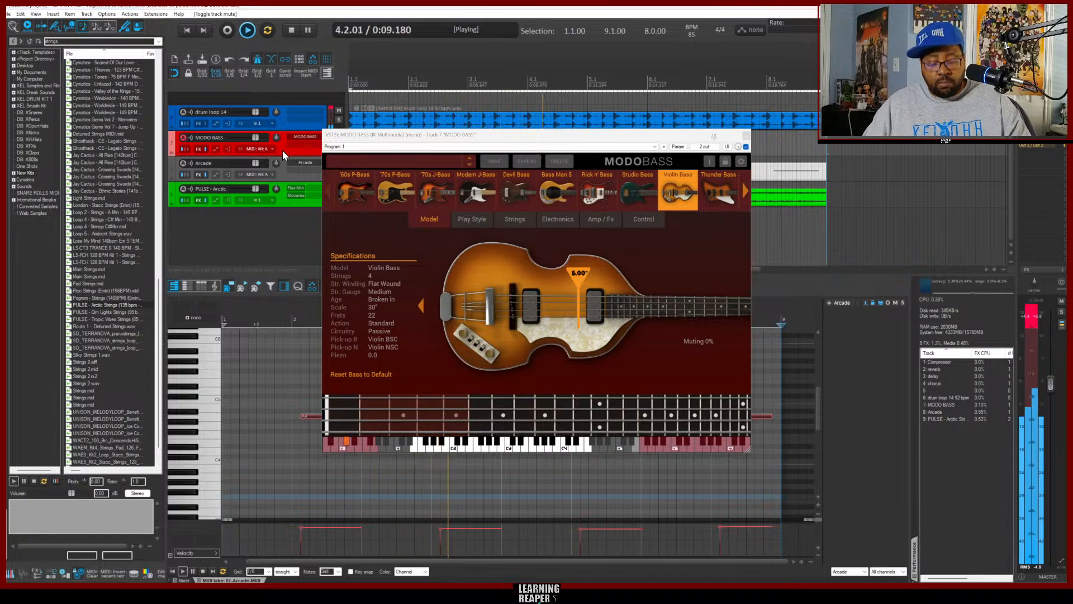
pyautogui.hotkey('ctrl', 'shift', 'm')
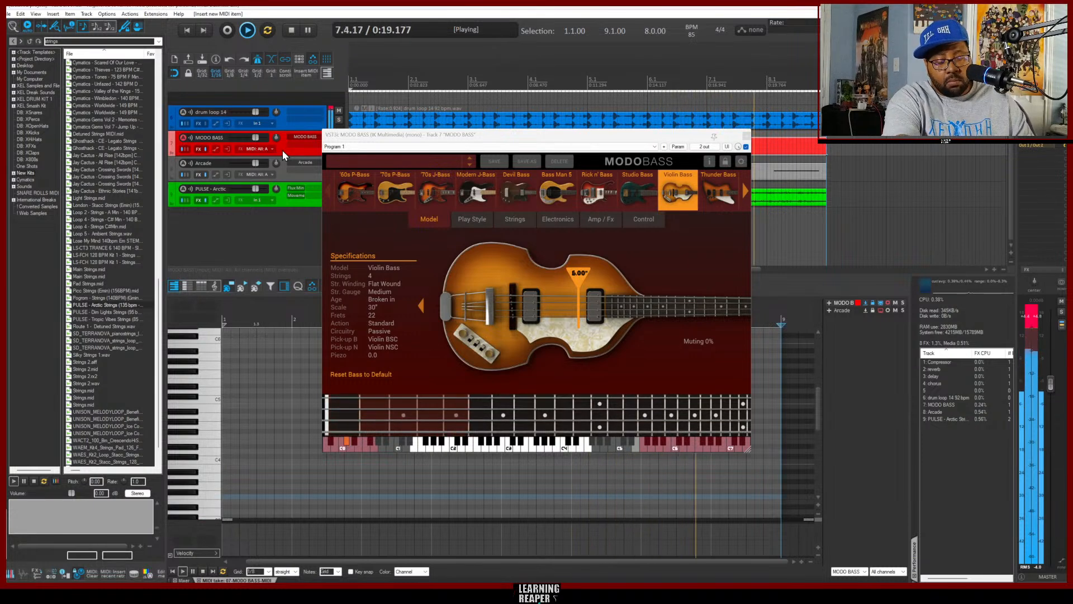
pyautogui.hotkey('ctrl', 'r')
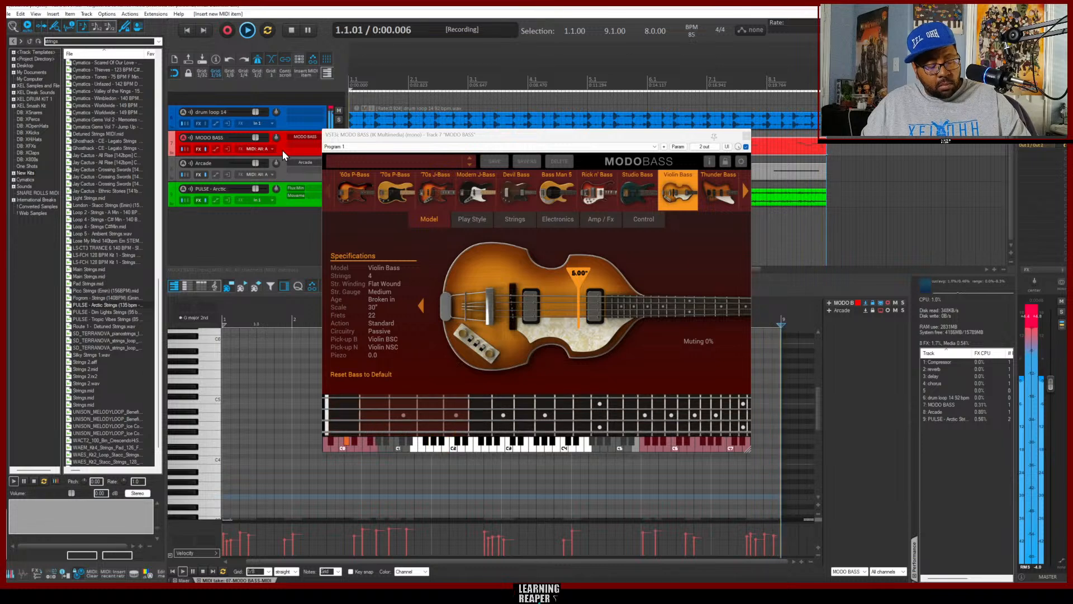
pyautogui.hotkey('ctrl', 'r')
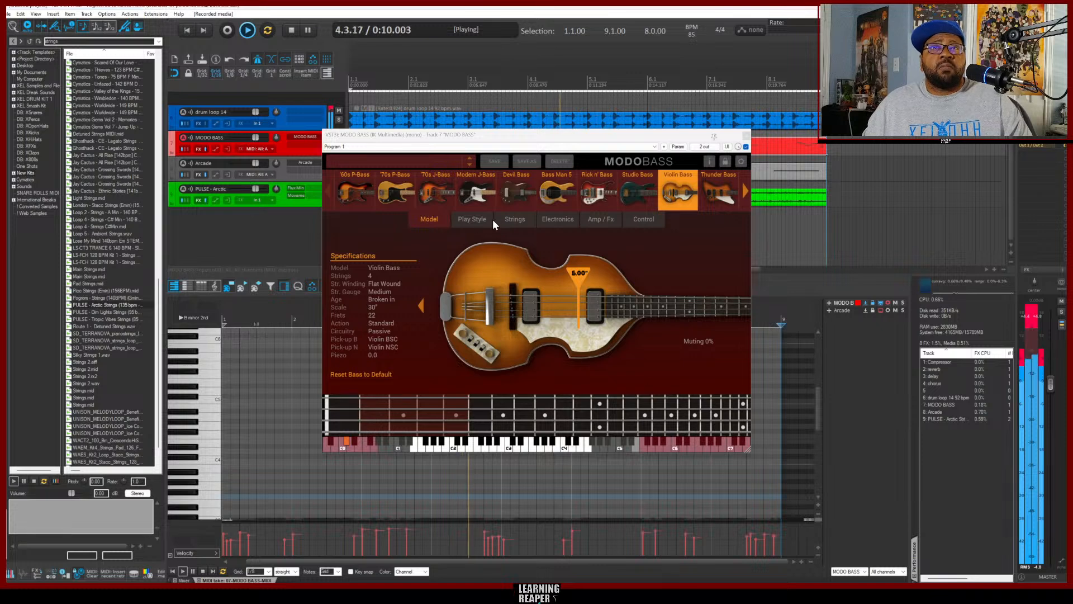
# Set the bass strings' age to Old and their gauge to Heavy, and close the MODO BASS window
pyautogui.click(514, 219)
pyautogui.click(574, 195)
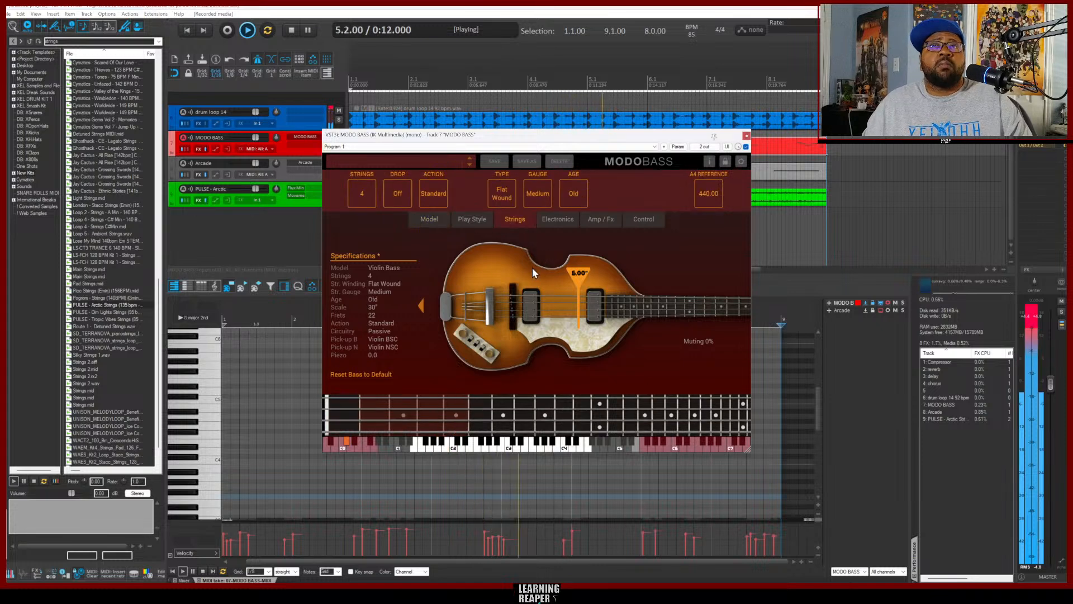
pyautogui.click(537, 196)
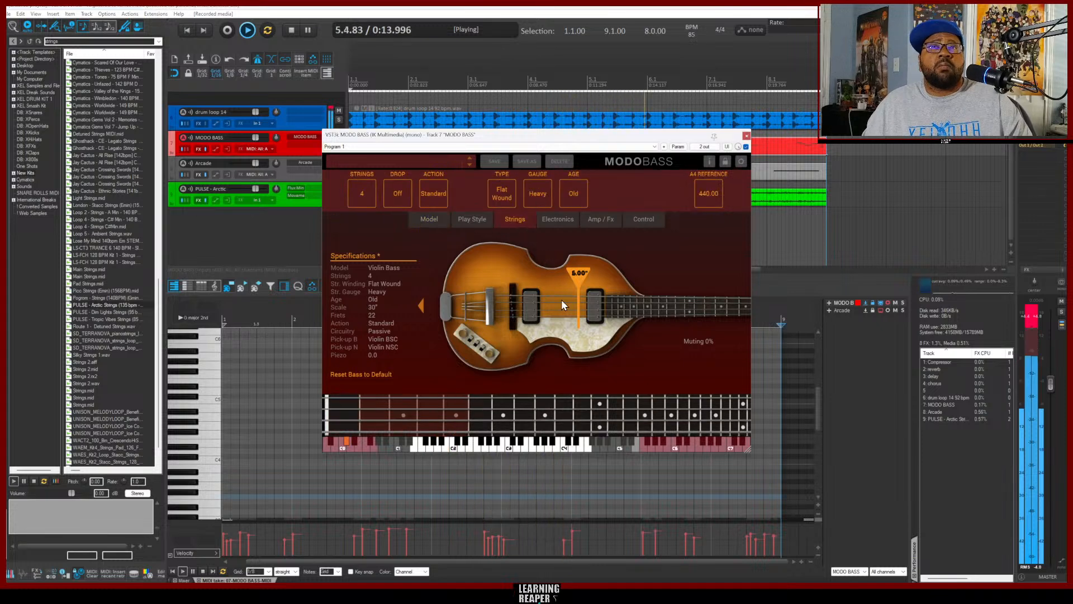
pyautogui.click(747, 136)
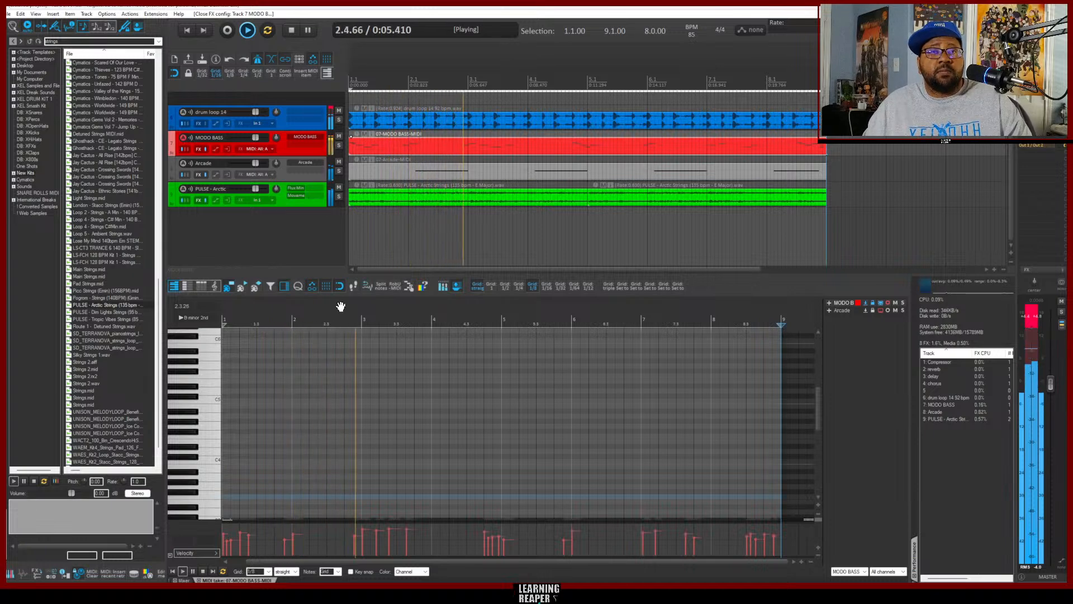
# Bring the recorded bass notes into view and play the loop from the start to review the bass line
pyautogui.scroll(-4, 408, 444)
pyautogui.scroll(-3, 408, 448)
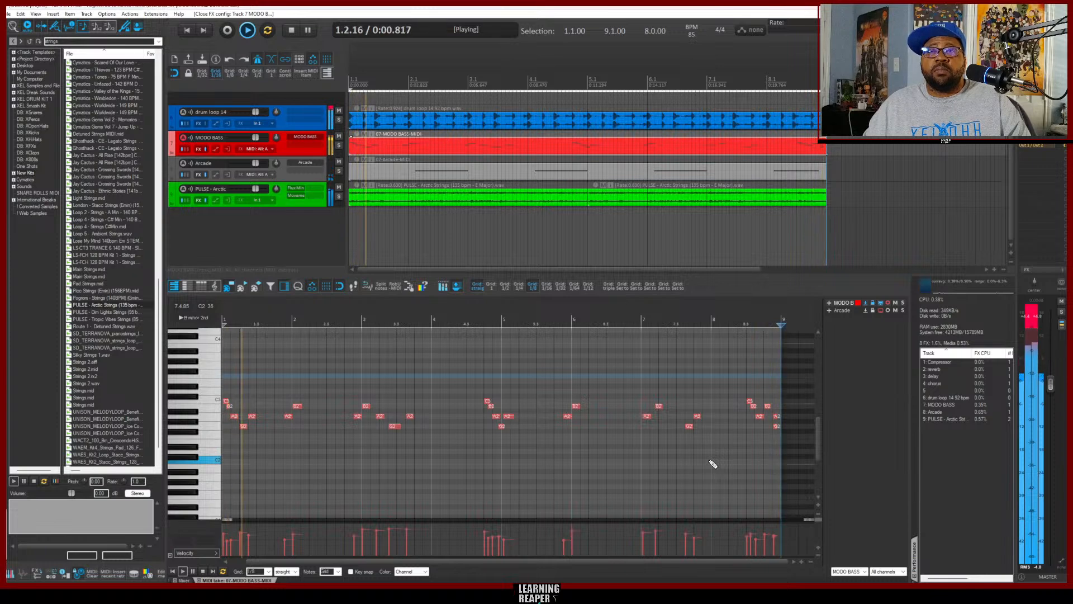
pyautogui.press('Home')
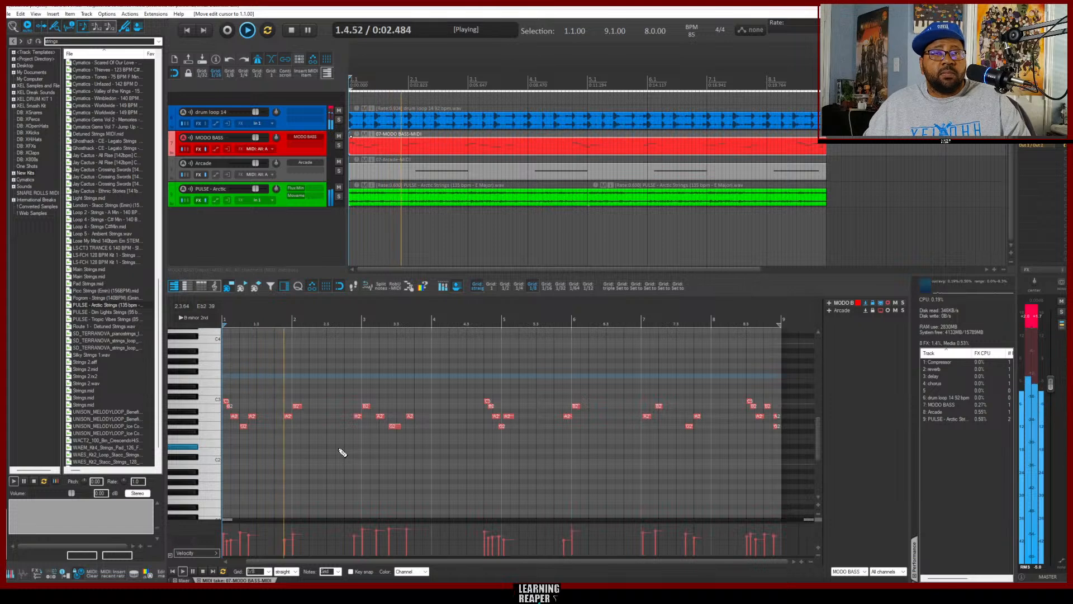
pyautogui.press('Home')
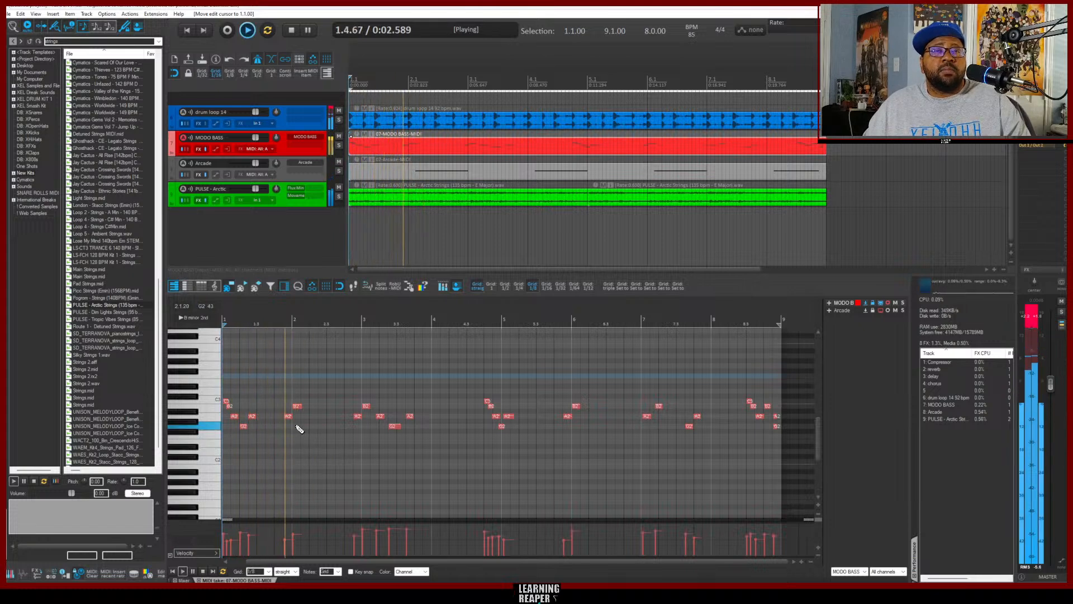
pyautogui.press('space')
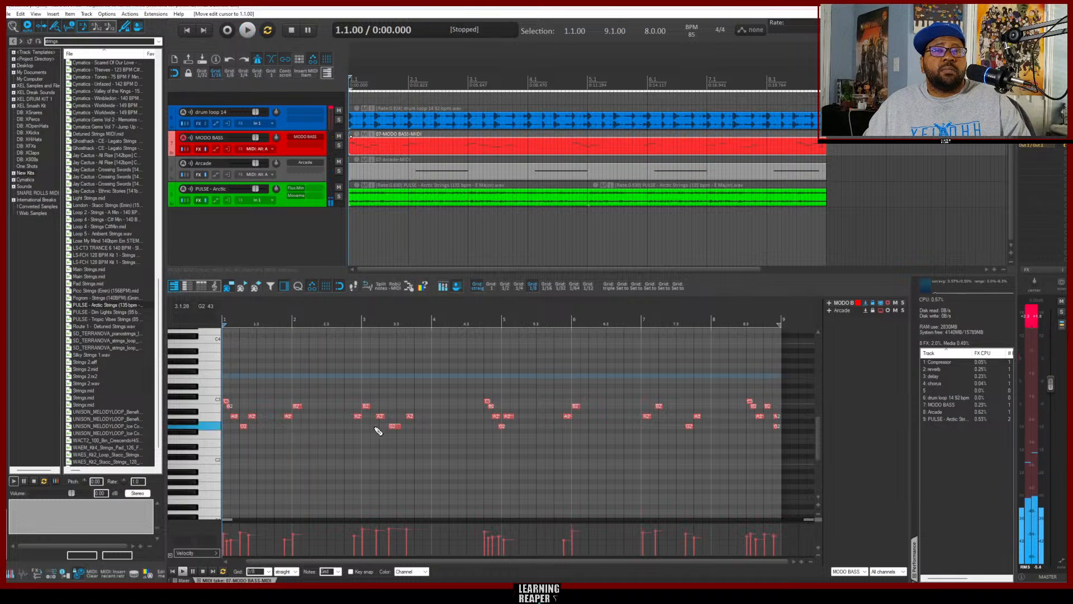
pyautogui.press('space')
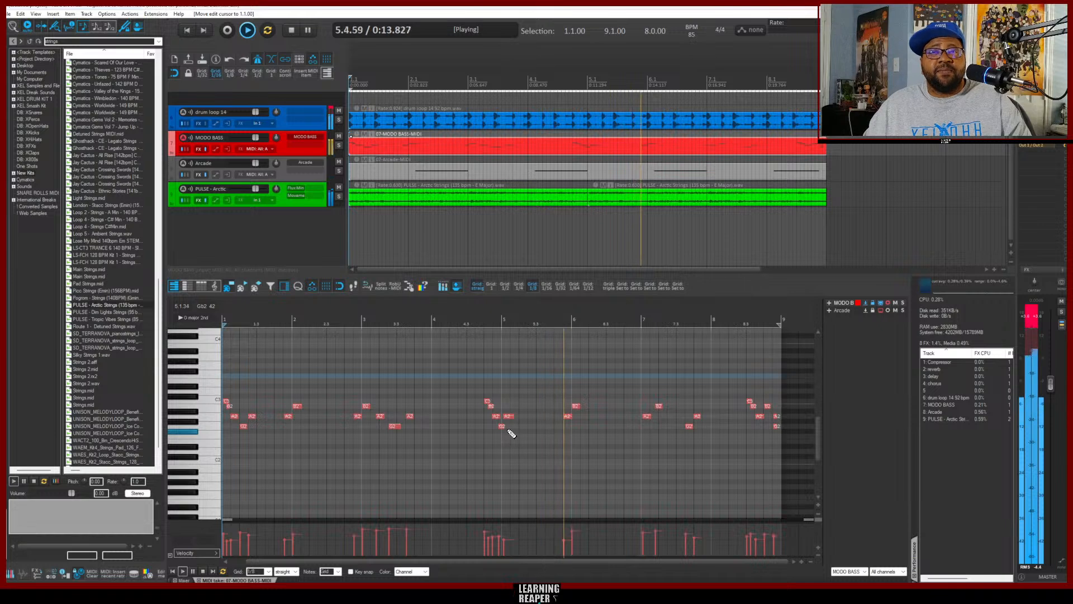
pyautogui.press('space')
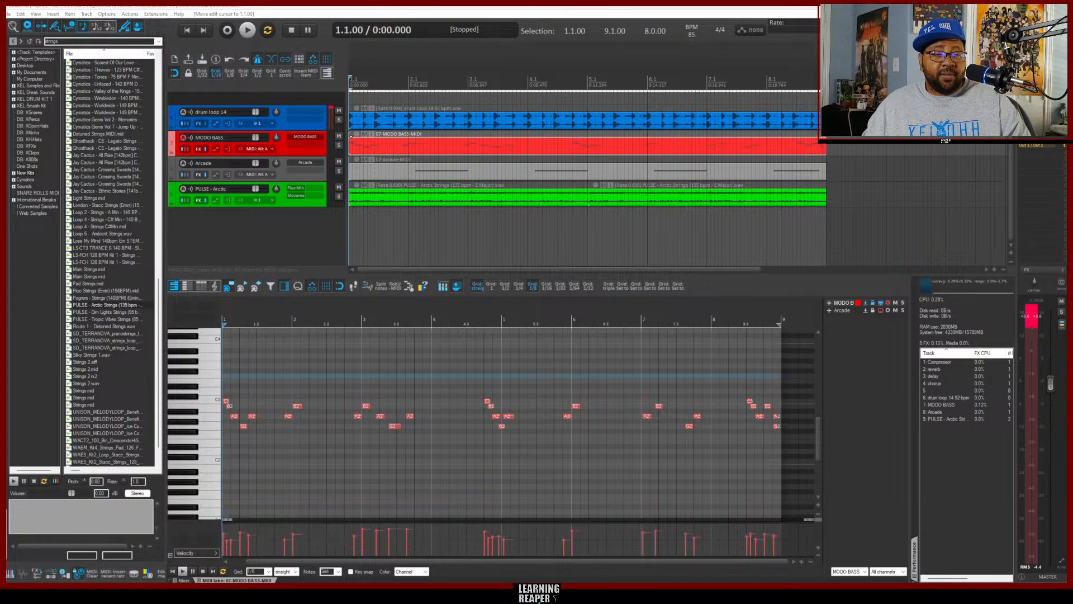
pyautogui.click(284, 249)
pyautogui.press('space')
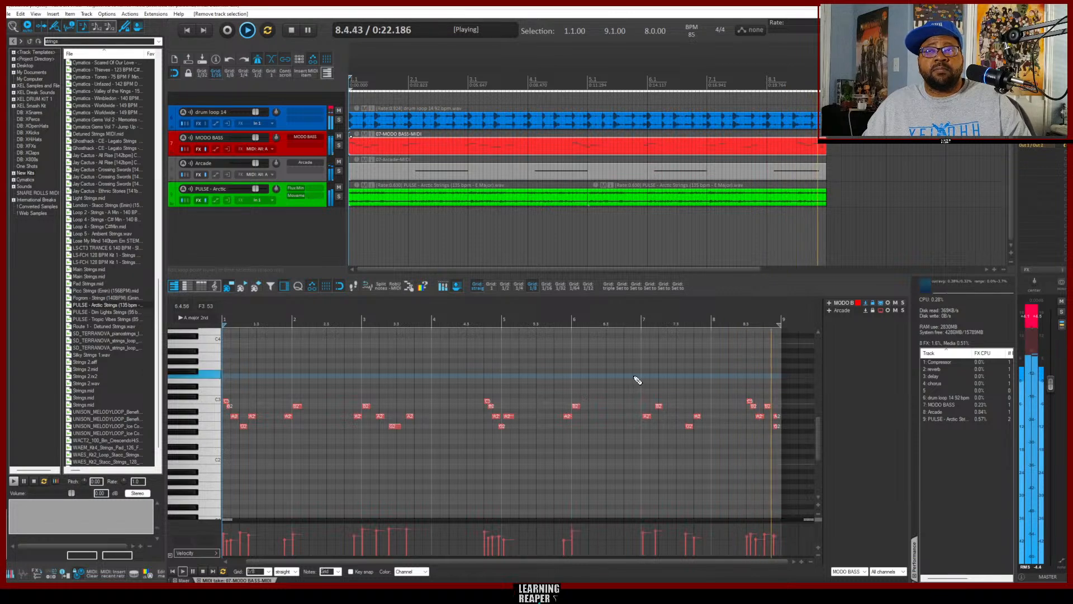
# Stop playback and delete the last G2 note at the end of bar 8 in the bass part
pyautogui.press('space')
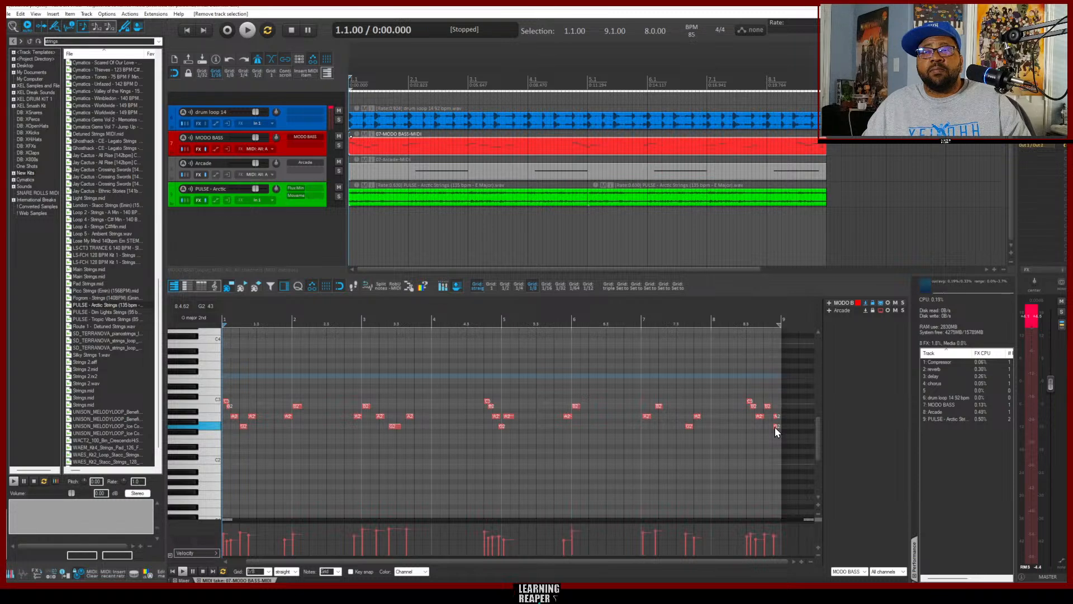
pyautogui.click(775, 427)
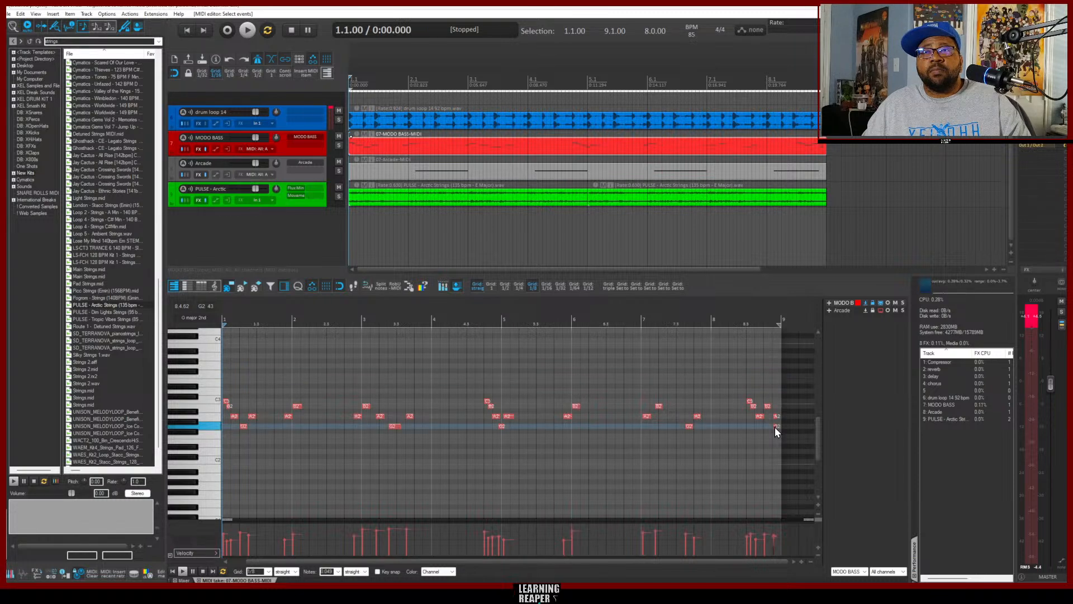
pyautogui.doubleClick(775, 427)
# Move the edit cursor to bar 8 and replay the end of the bass line repeatedly to check its last notes
pyautogui.press('space')
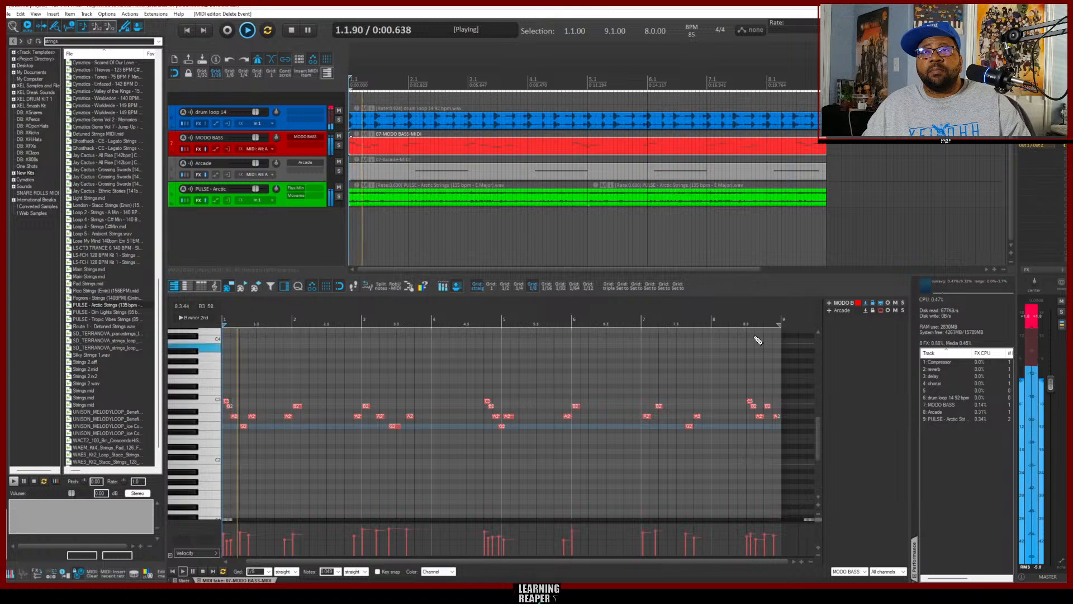
pyautogui.click(711, 324)
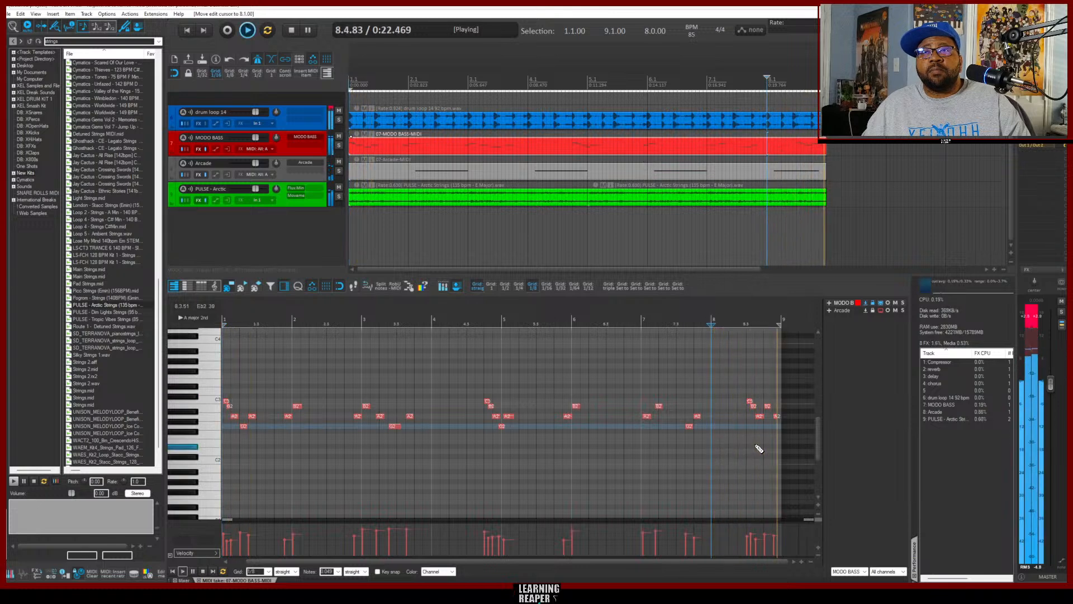
pyautogui.press('space')
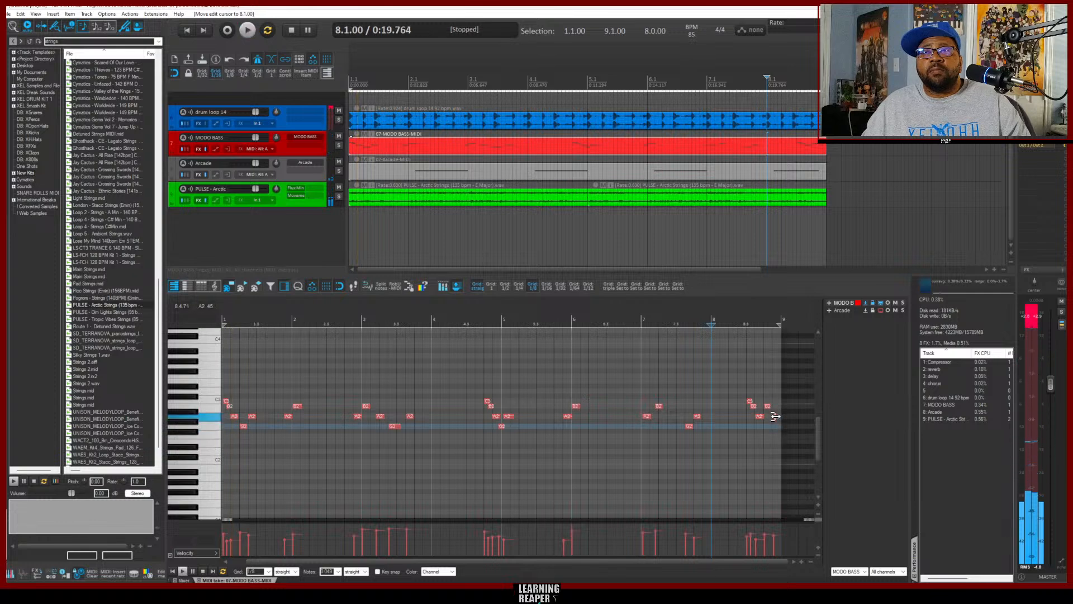
pyautogui.press('space')
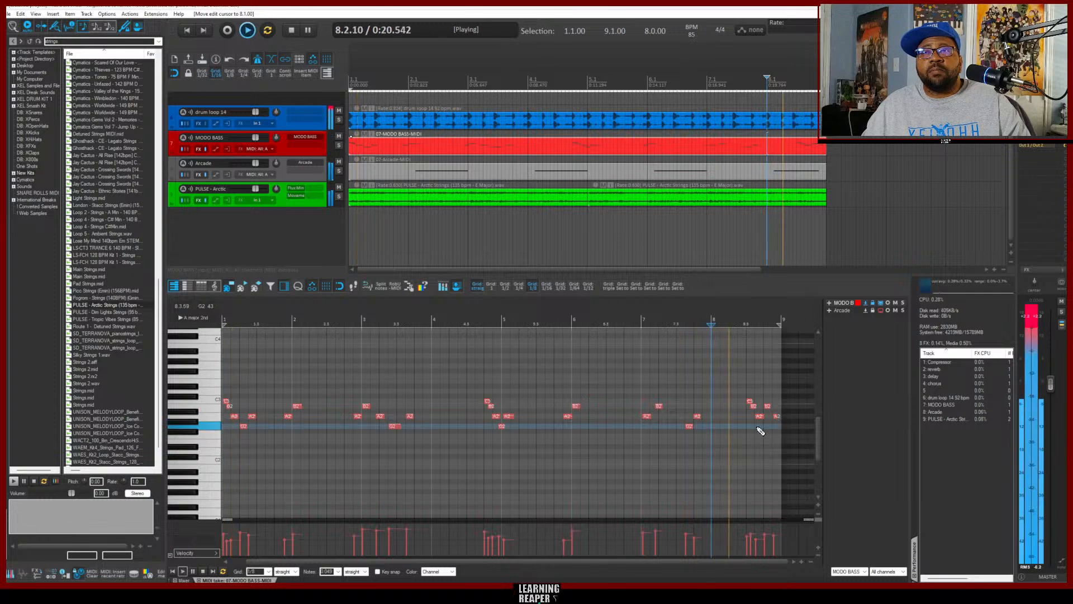
pyautogui.press('space')
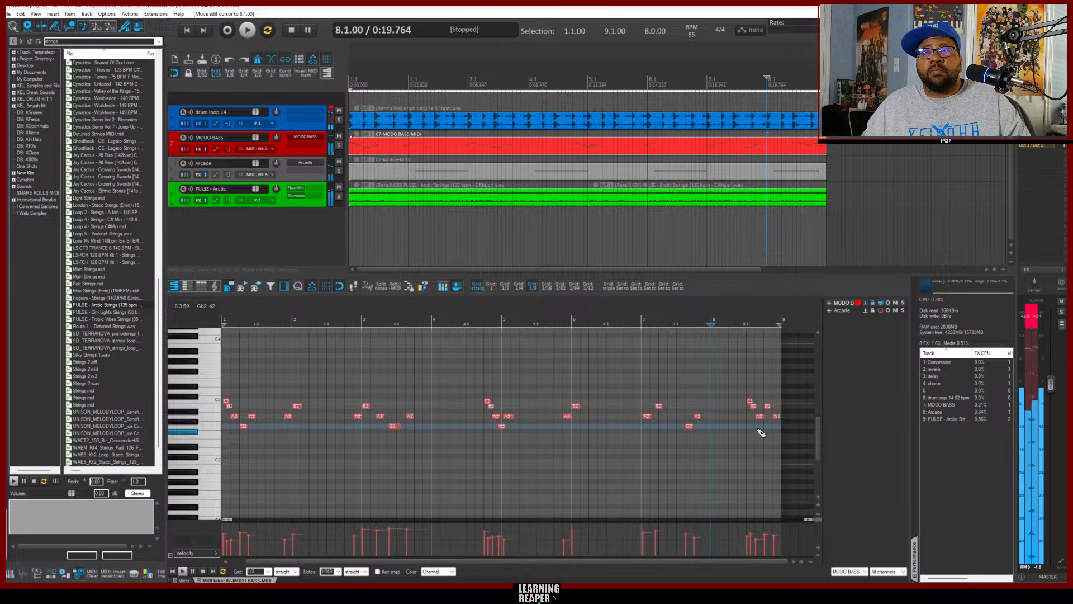
pyautogui.press('space')
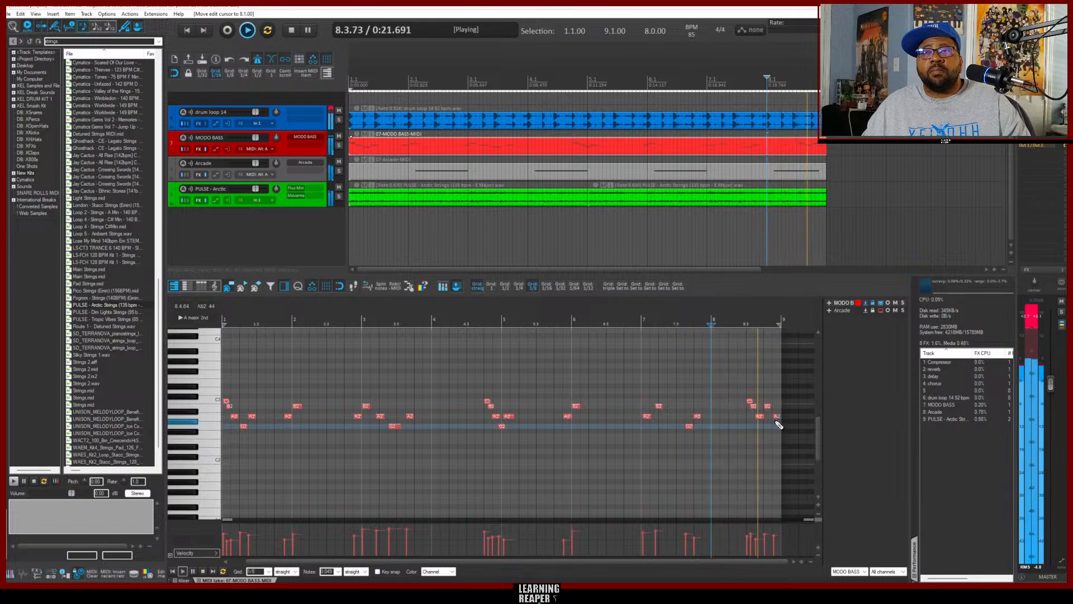
pyautogui.press('space')
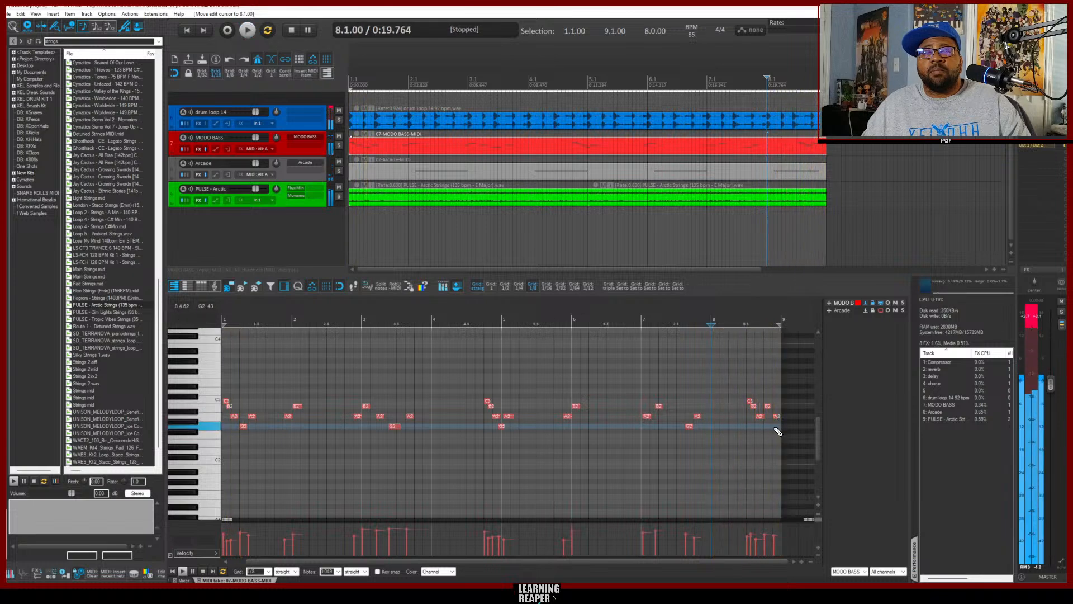
pyautogui.press('space')
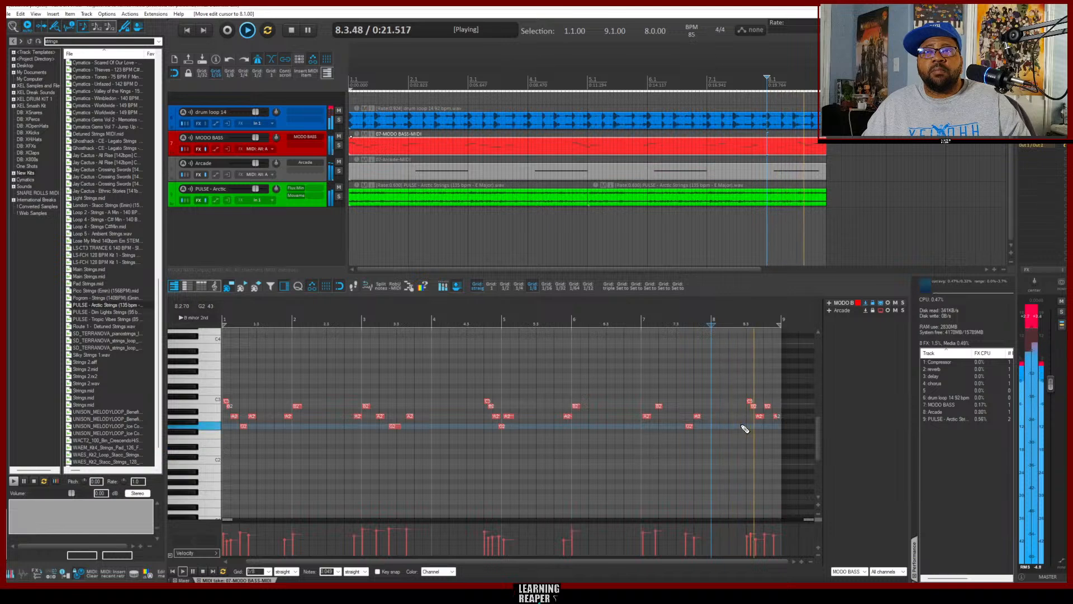
# Stop playback, delete the last A2 note at the end of bar 8 and replay the transition into bar 1
pyautogui.press('space')
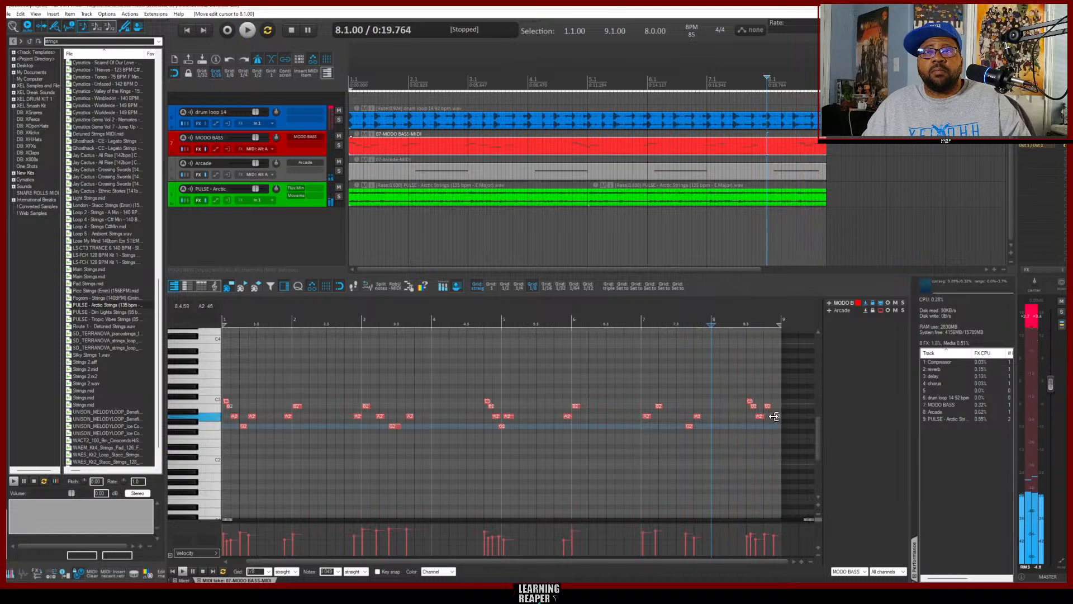
pyautogui.click(774, 417)
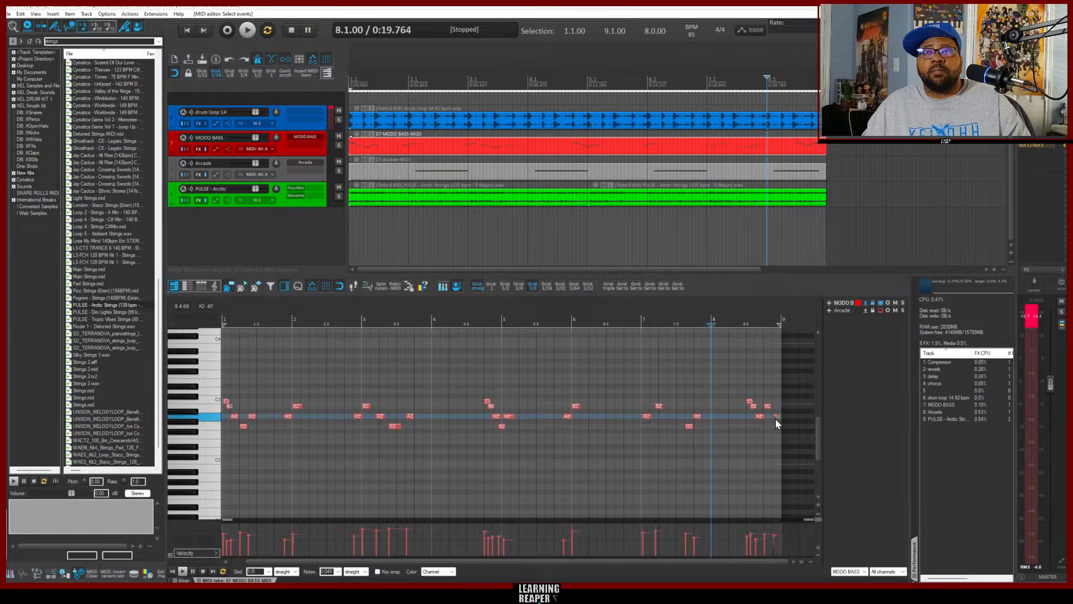
pyautogui.doubleClick(773, 417)
pyautogui.press('space')
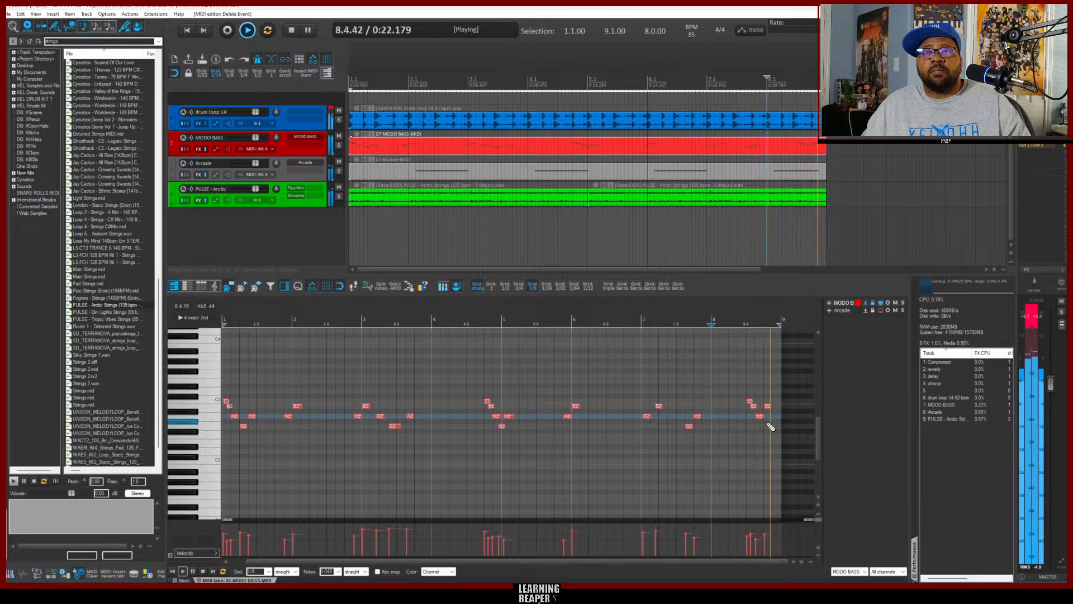
pyautogui.press('space')
pyautogui.press('space')
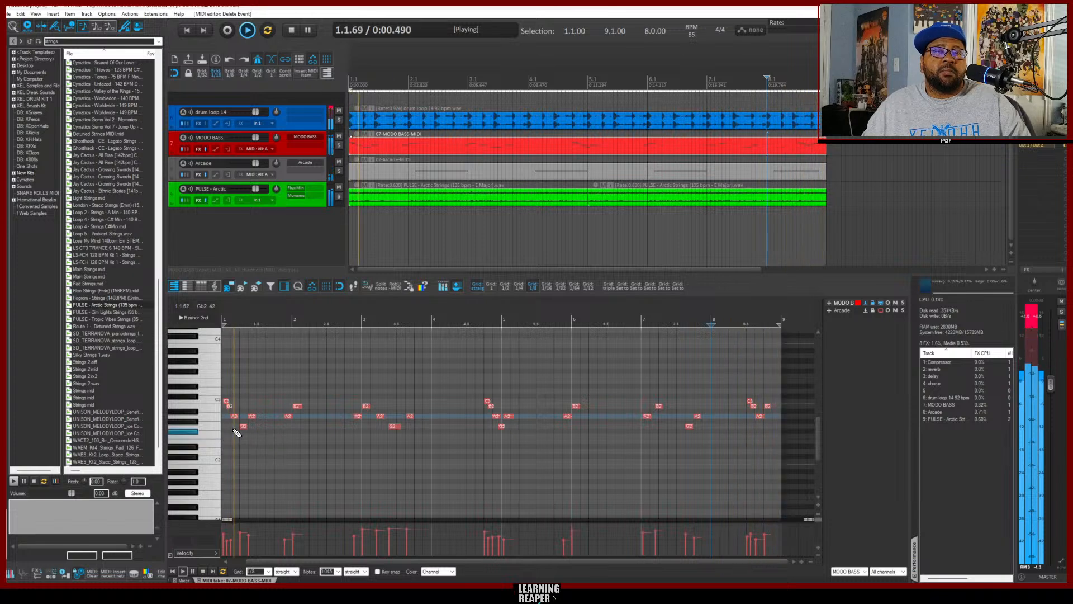
# Move the first A2 bass note to the very start of bar 1 and delete the two higher notes there
pyautogui.press('space')
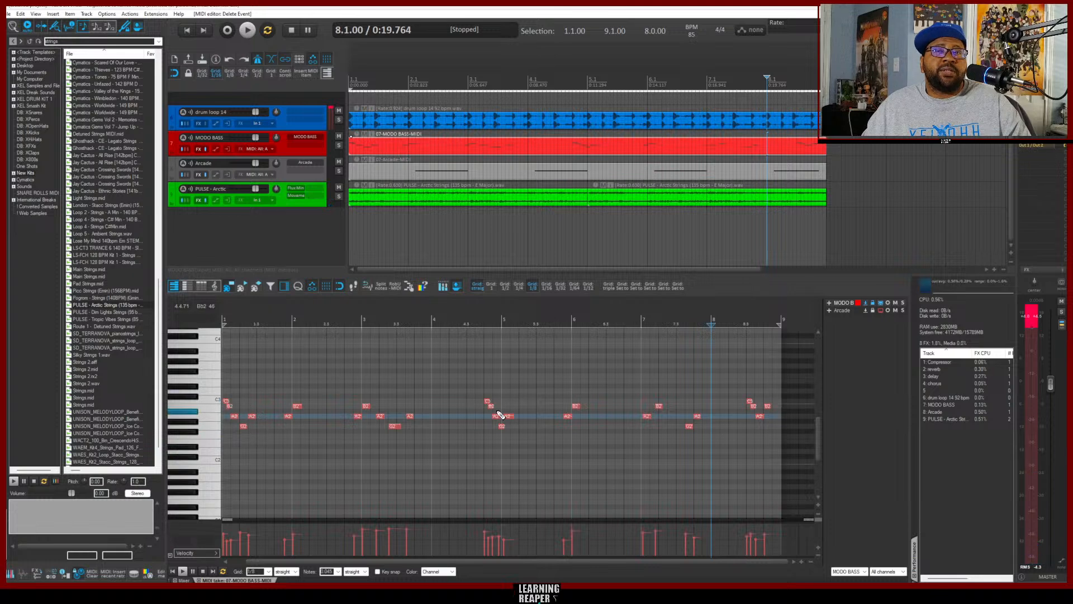
pyautogui.click(223, 418)
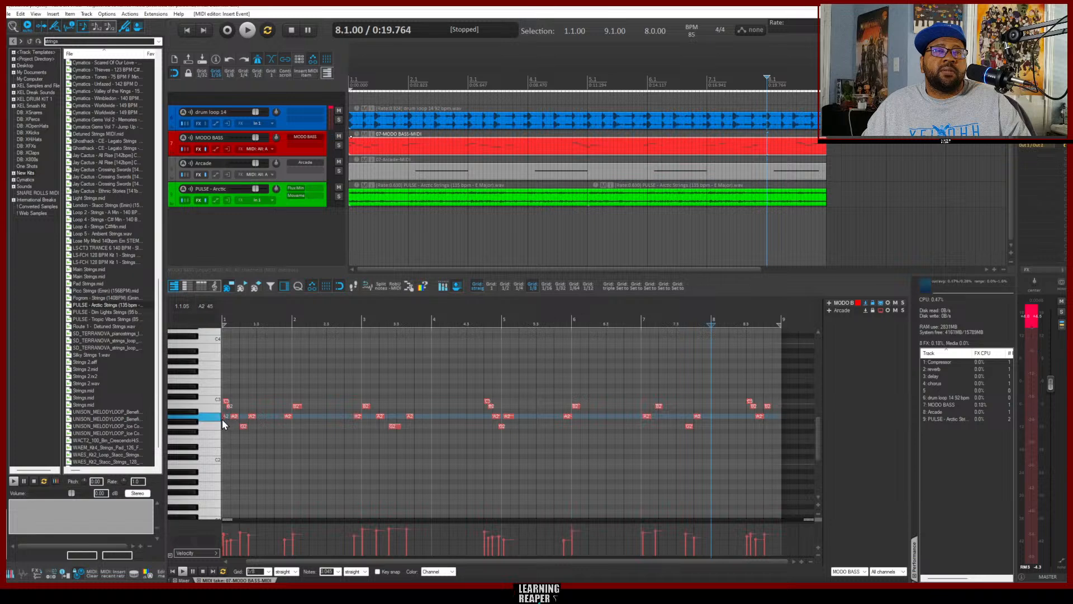
pyautogui.doubleClick(224, 417)
pyautogui.moveTo(234, 417); pyautogui.dragTo(225, 417)
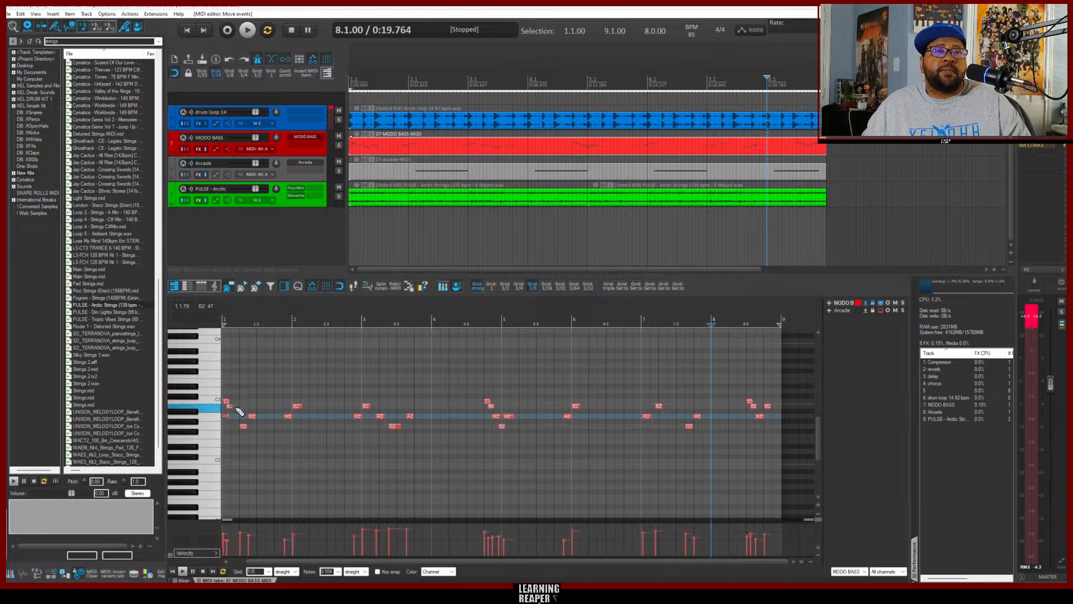
pyautogui.click(234, 398)
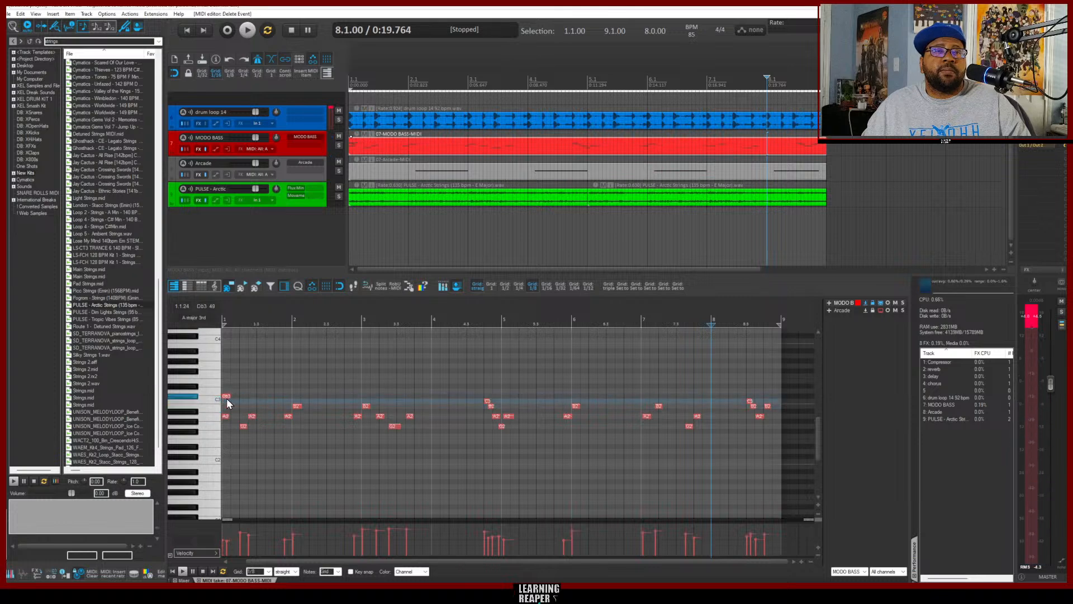
pyautogui.moveTo(237, 403); pyautogui.dragTo(228, 403)
pyautogui.doubleClick(227, 398)
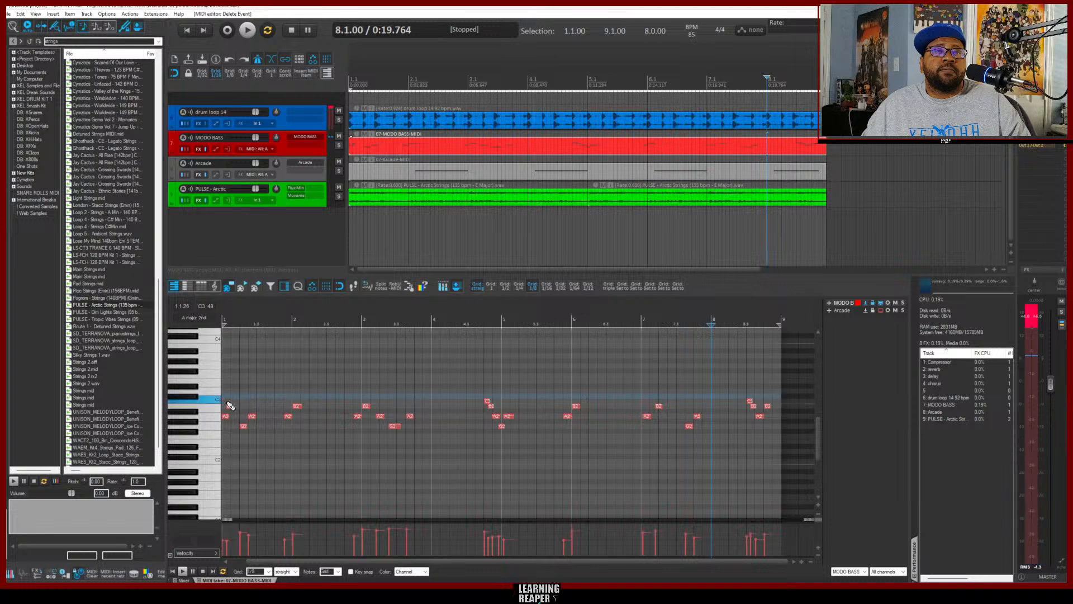
# Replay from bar 8 into bar 1 and delete the remaining G2 and A2 notes near the middle of bar 1
pyautogui.press('space')
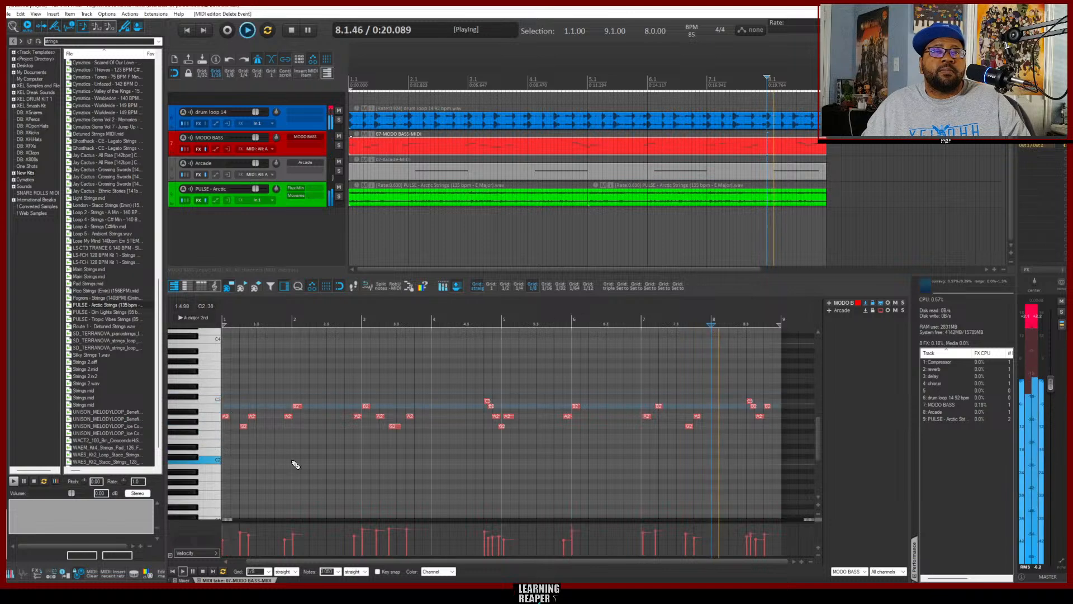
pyautogui.press('space')
pyautogui.press('space')
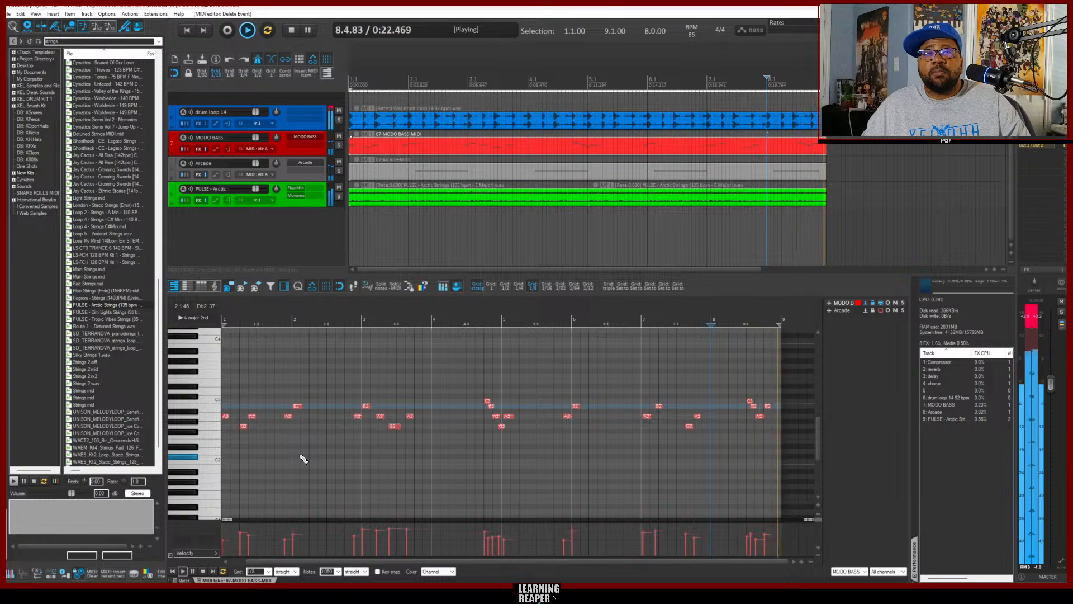
pyautogui.press('space')
pyautogui.press('space')
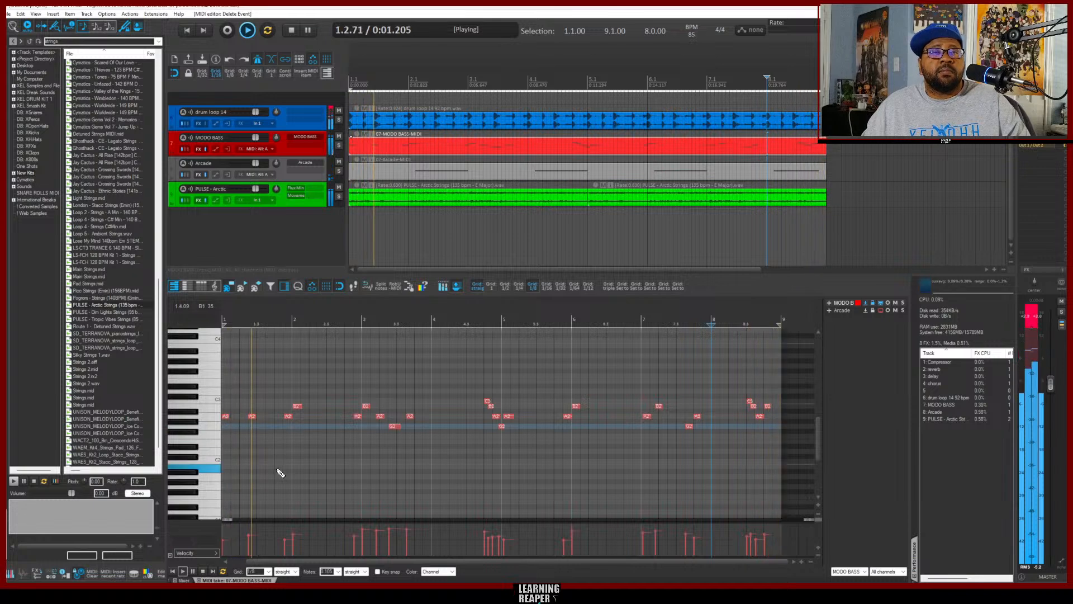
pyautogui.press('space')
pyautogui.doubleClick(252, 416)
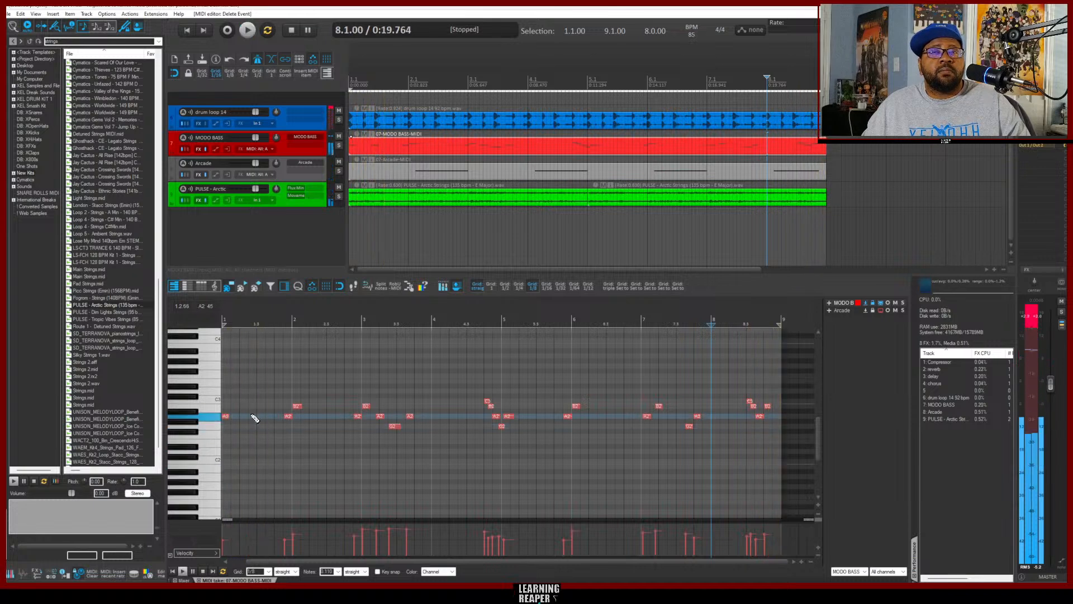
pyautogui.press('space')
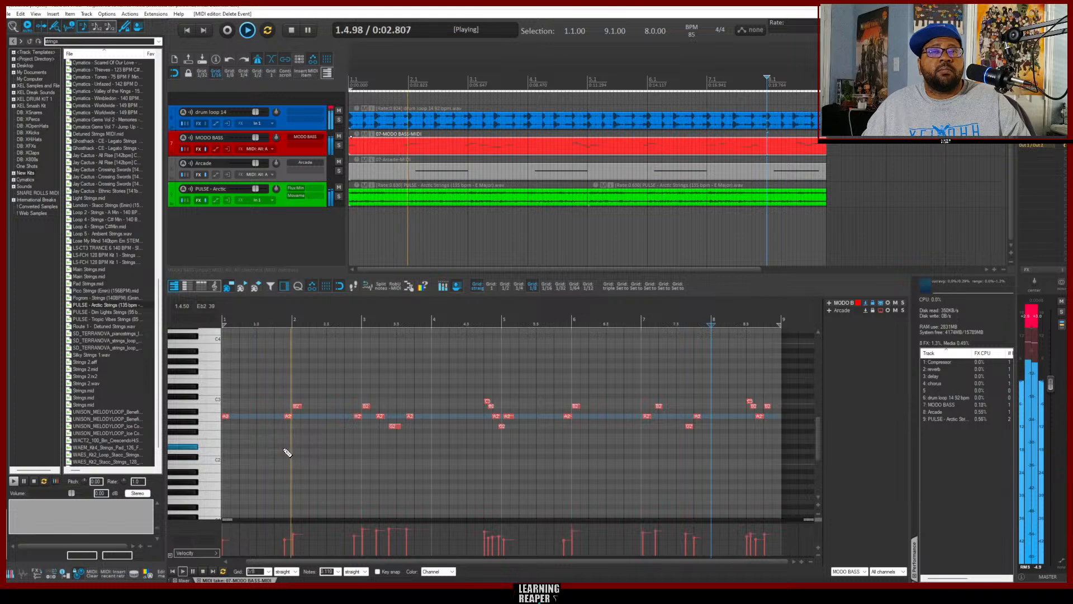
pyautogui.press('space')
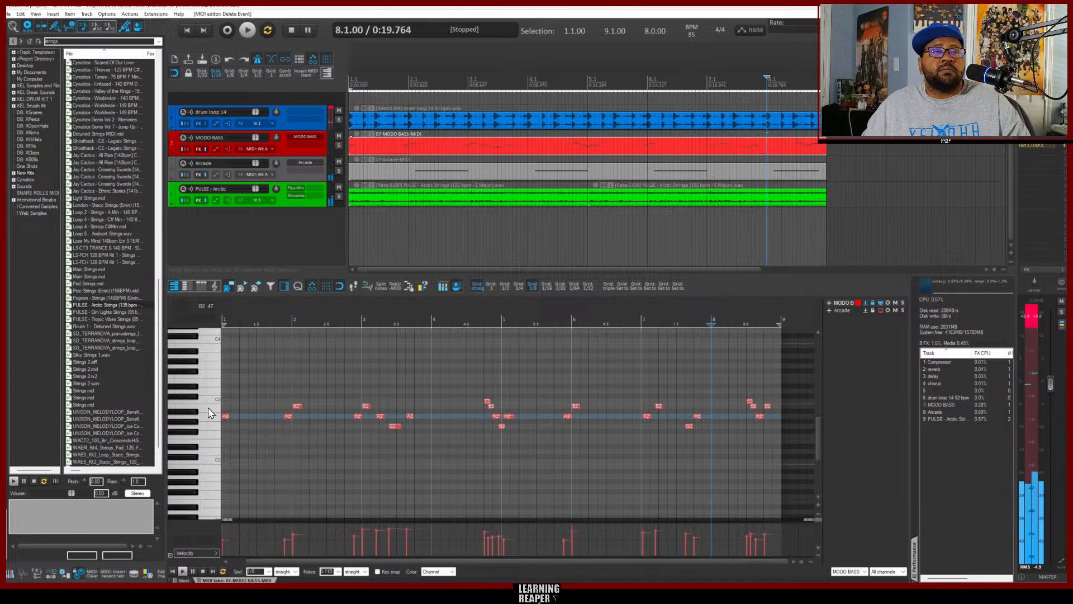
# Audition G2, A2 and F2 on the piano keys and replay the bass line from bar 1 to compare pitches
pyautogui.click(206, 428)
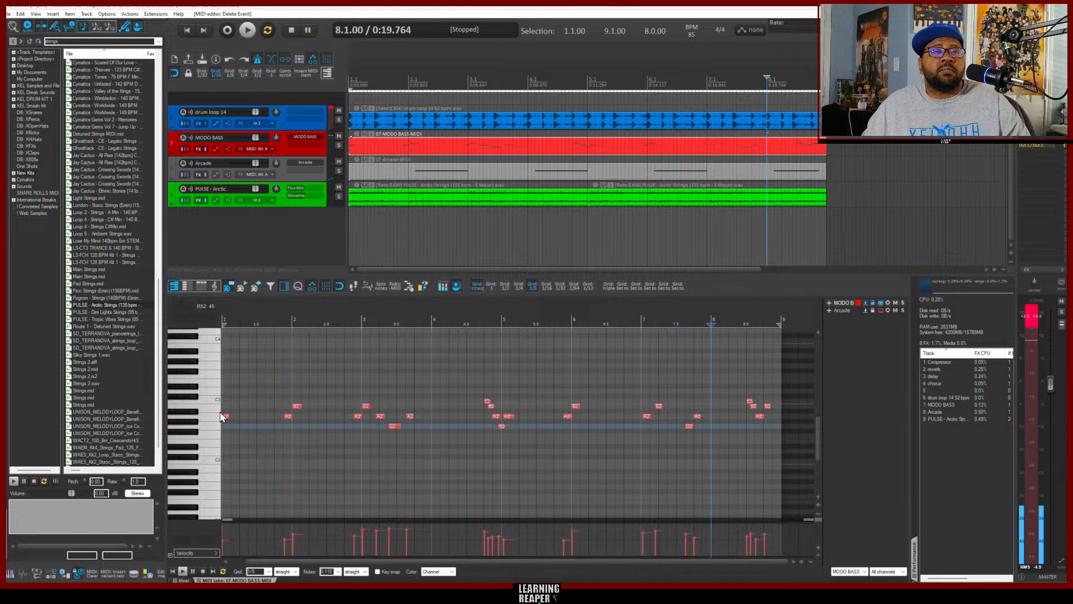
pyautogui.click(206, 426)
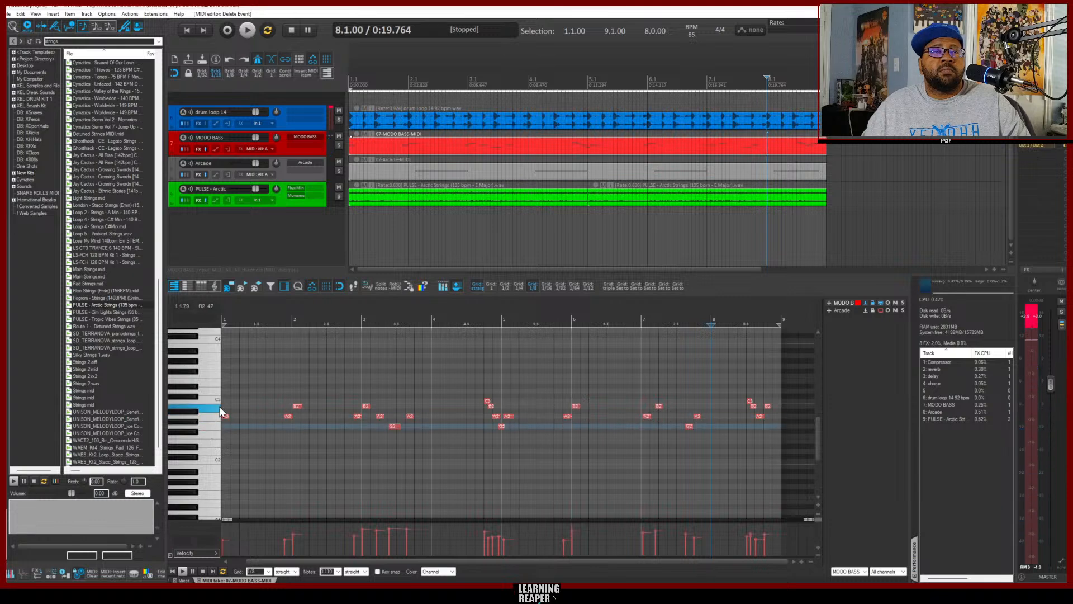
pyautogui.click(207, 417)
pyautogui.click(214, 434)
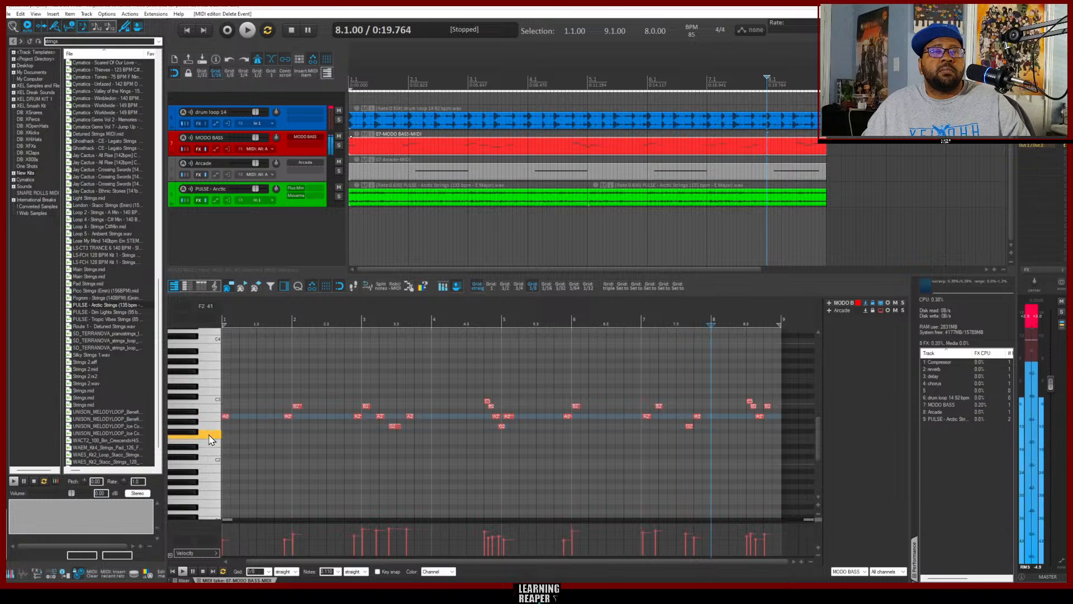
pyautogui.click(210, 419)
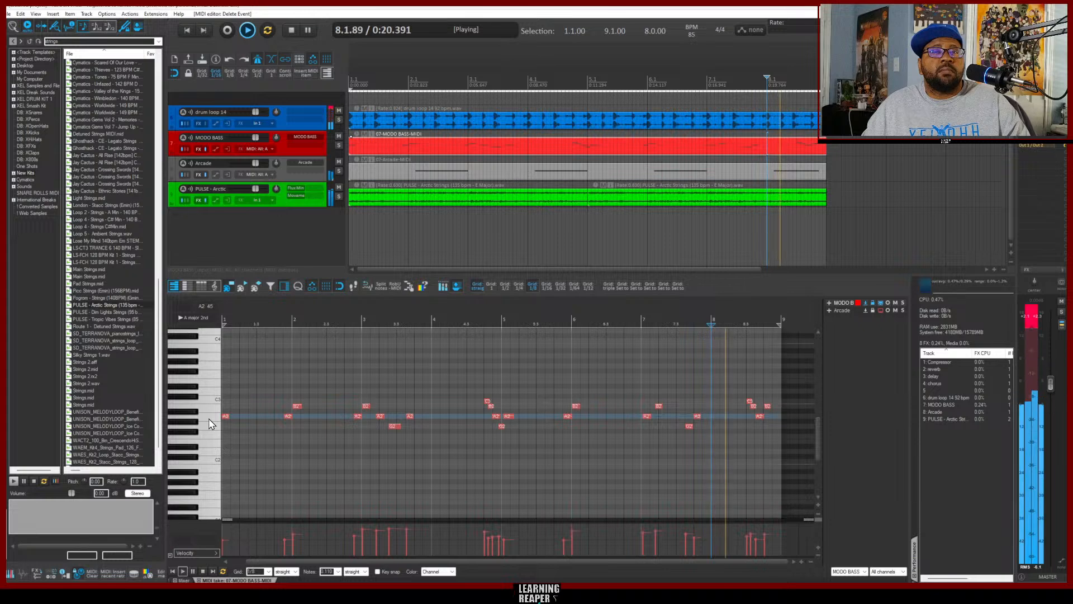
pyautogui.press('Home')
pyautogui.press('space')
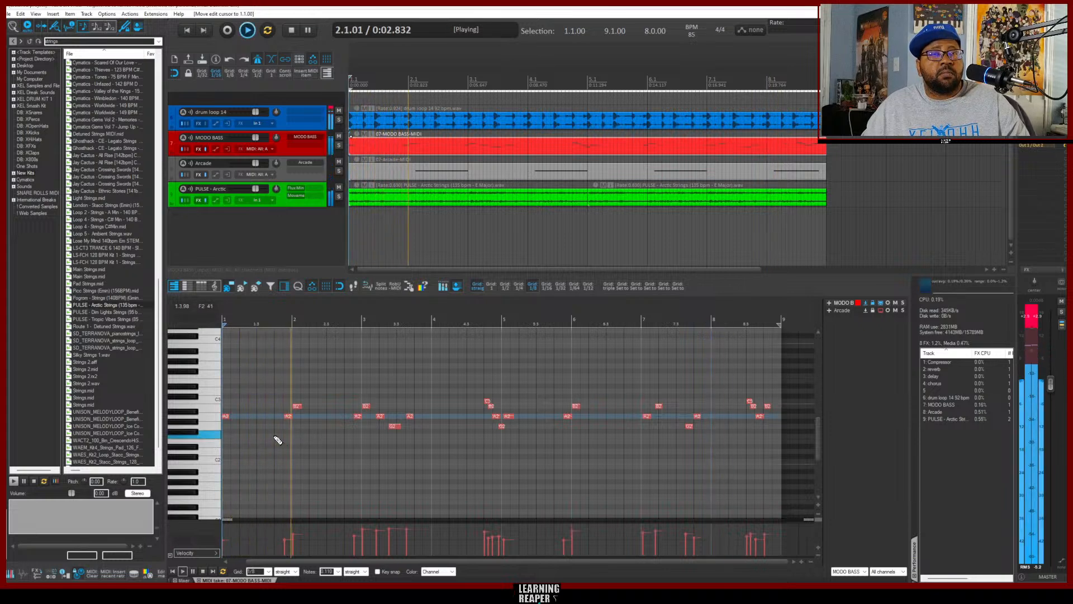
pyautogui.press('space')
pyautogui.click(212, 427)
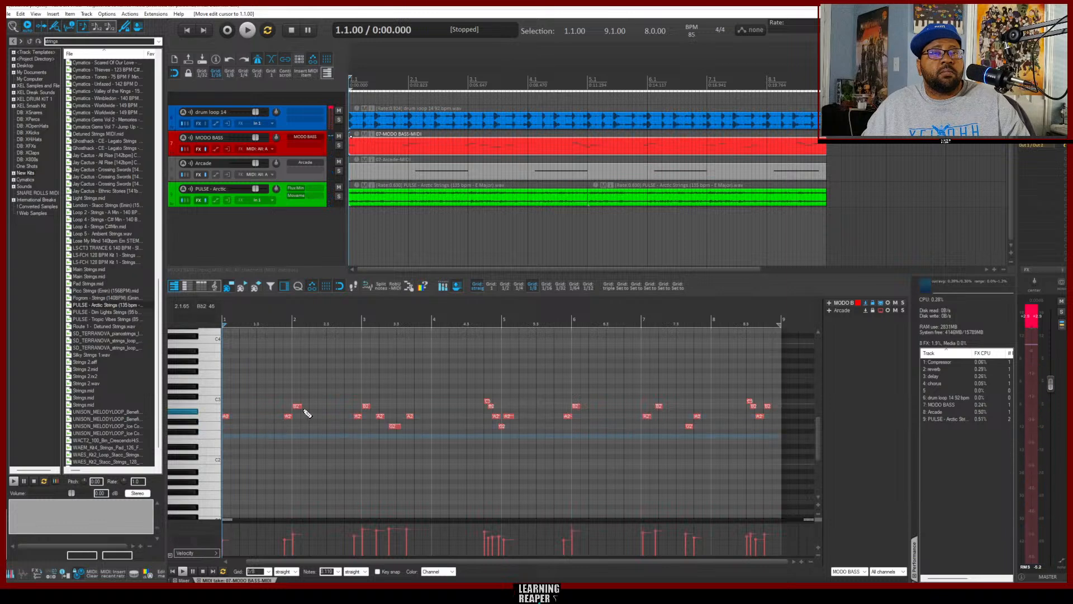
# Lower the B2 note at the start of bar 2 to Ab2 and replay the loop from the start
pyautogui.moveTo(300, 407); pyautogui.dragTo(300, 424)
pyautogui.press('space')
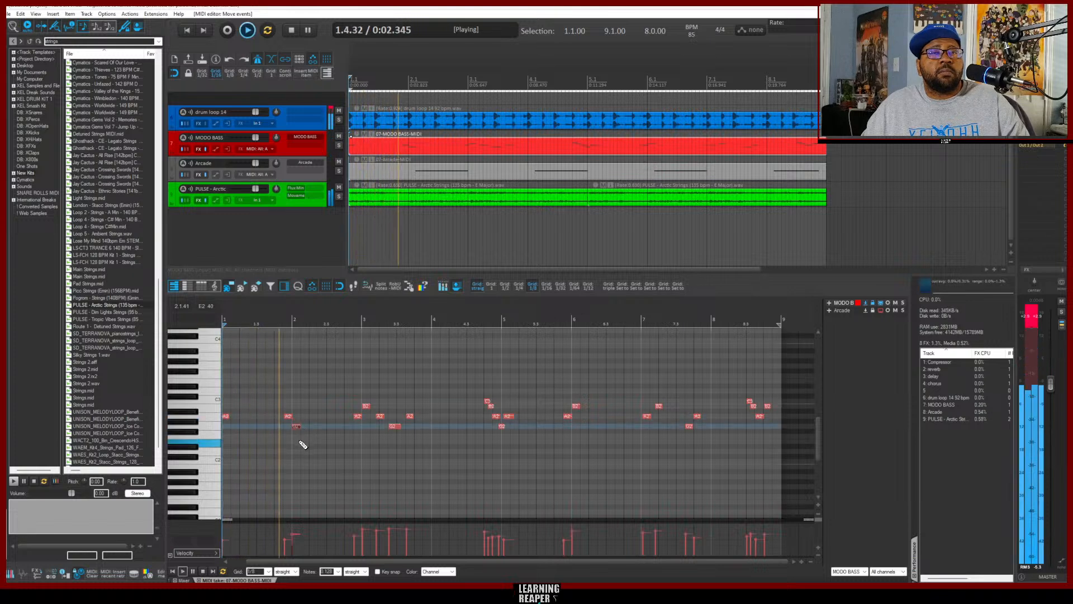
pyautogui.press('space')
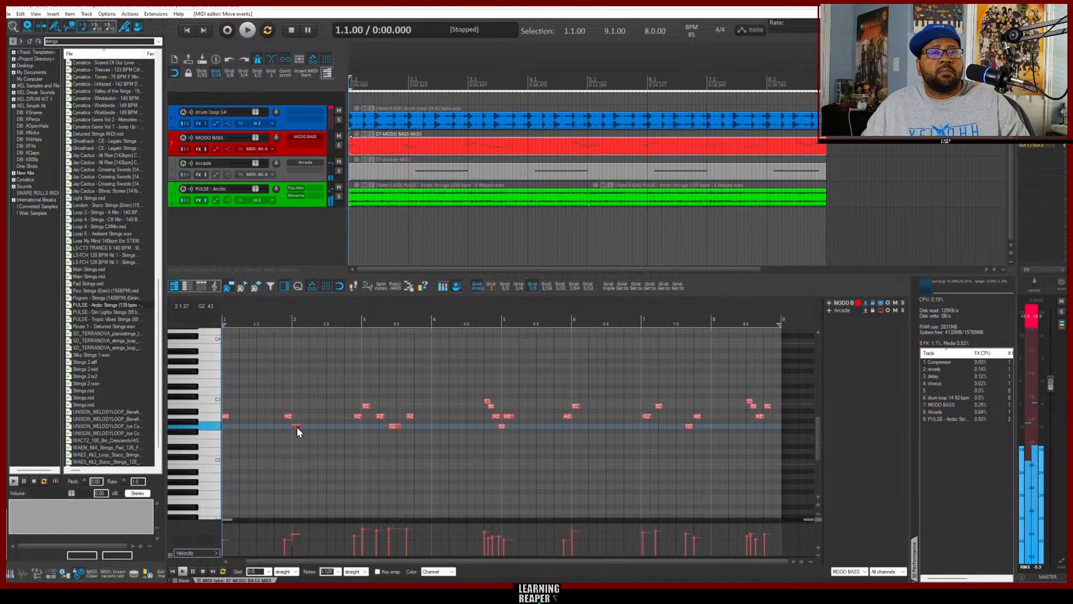
pyautogui.press('Up')
pyautogui.press('space')
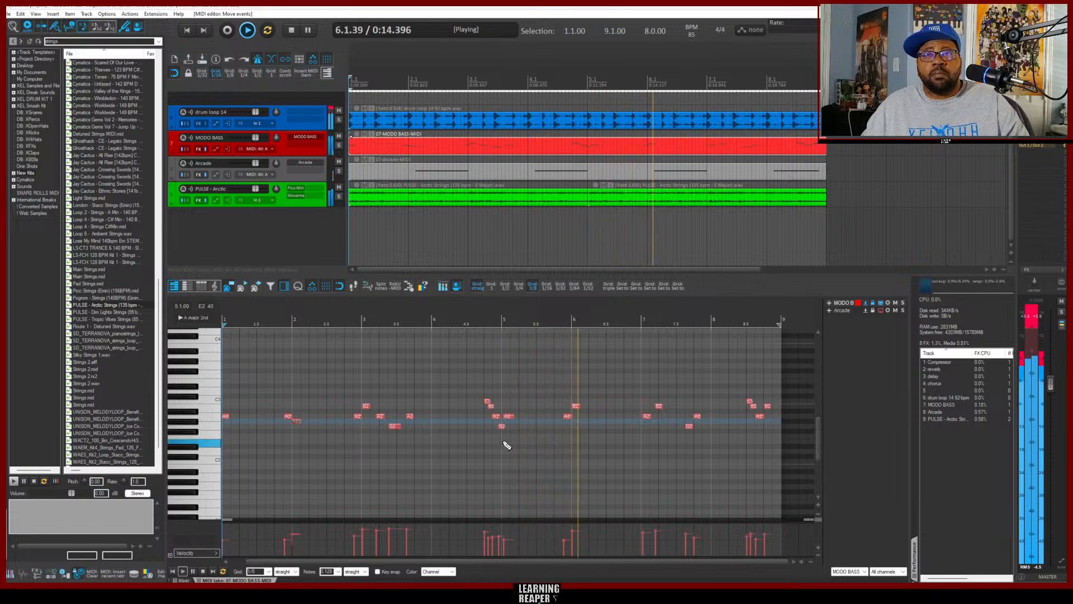
# Stop playback, lower the B2 note at the start of bar 6 to Ab2 and play the loop
pyautogui.press('space')
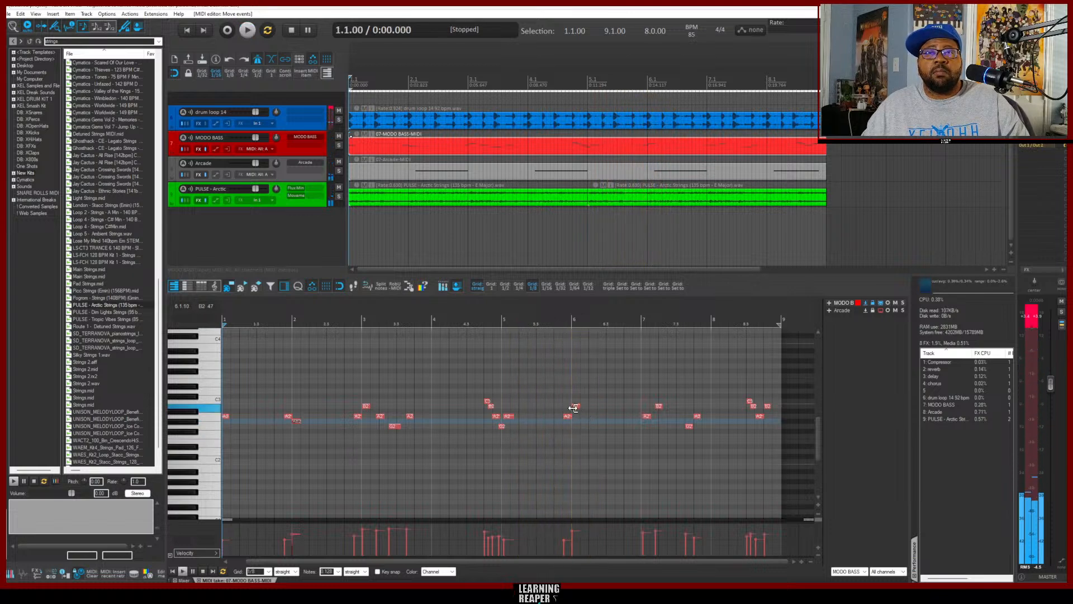
pyautogui.moveTo(577, 409); pyautogui.dragTo(579, 421)
pyautogui.press('space')
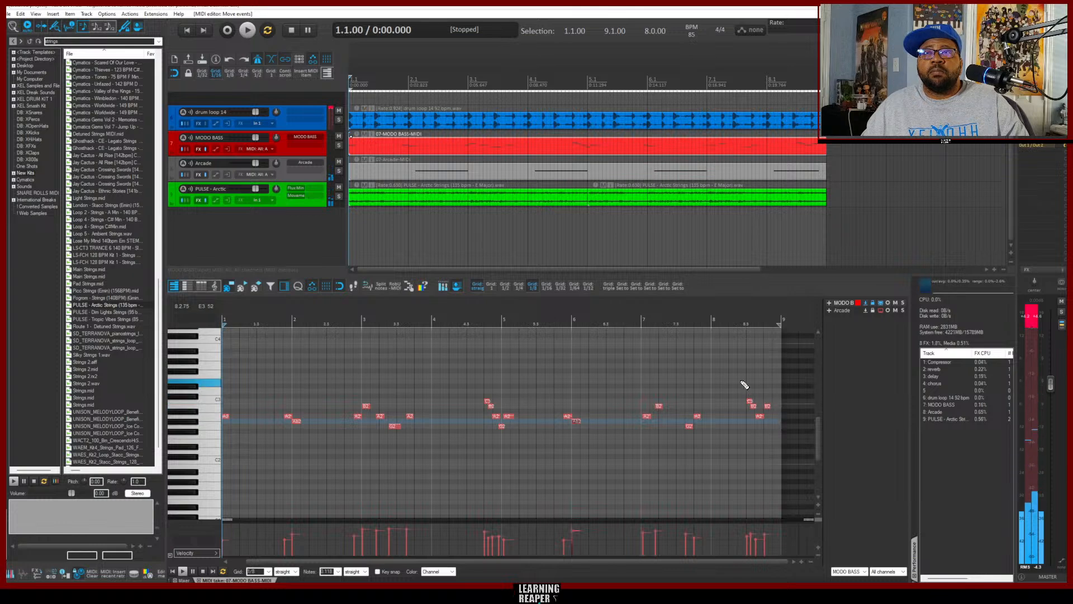
# Replay from bar 8, add a bass note at the very end of bar 8, set it to Ab2 and play it back
pyautogui.click(713, 319)
pyautogui.press('space')
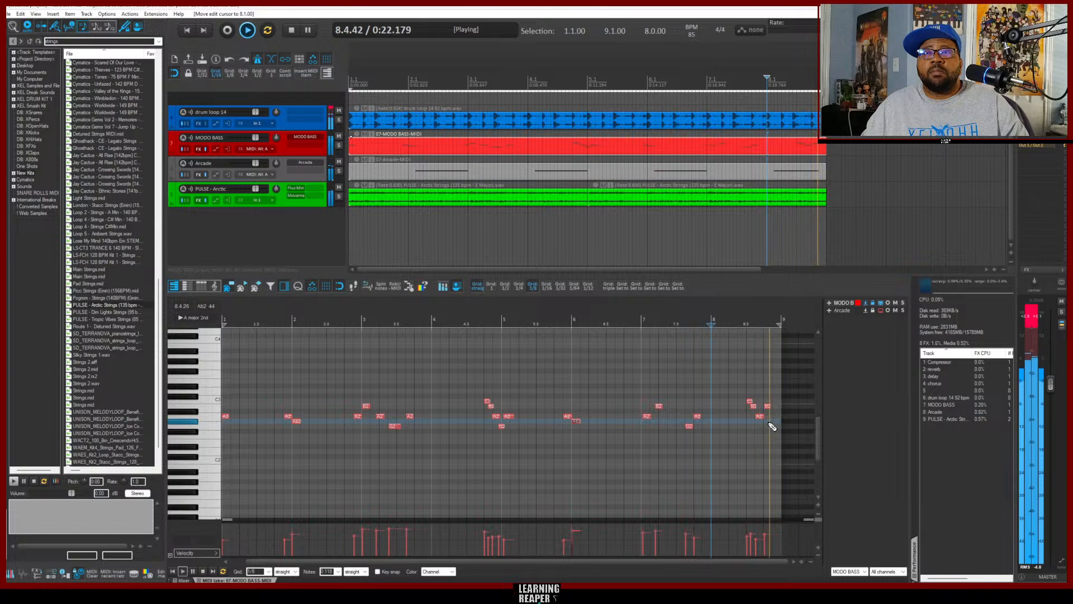
pyautogui.press('space')
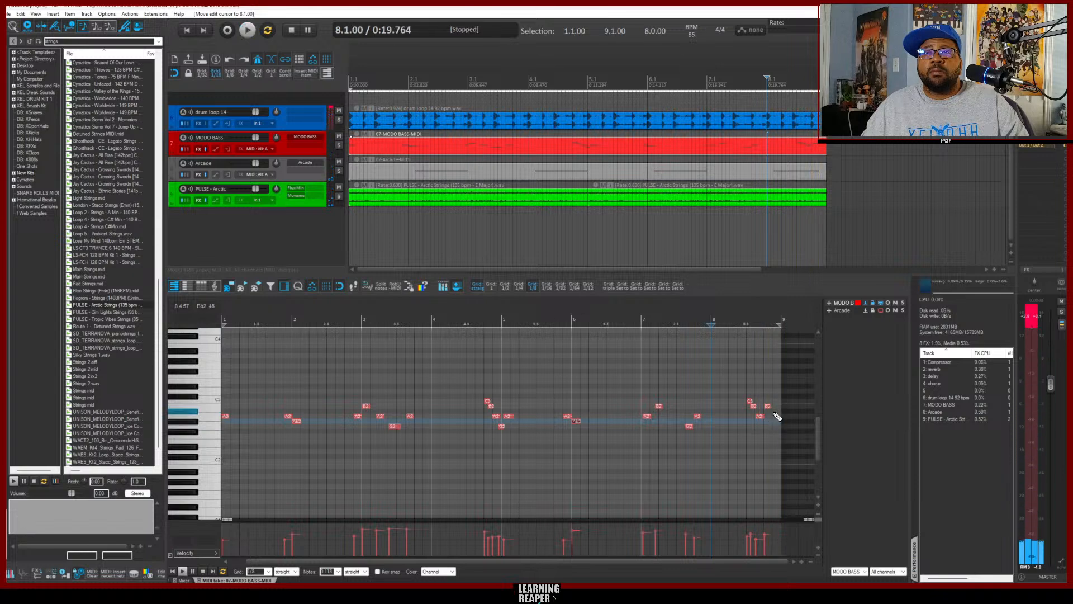
pyautogui.click(777, 416)
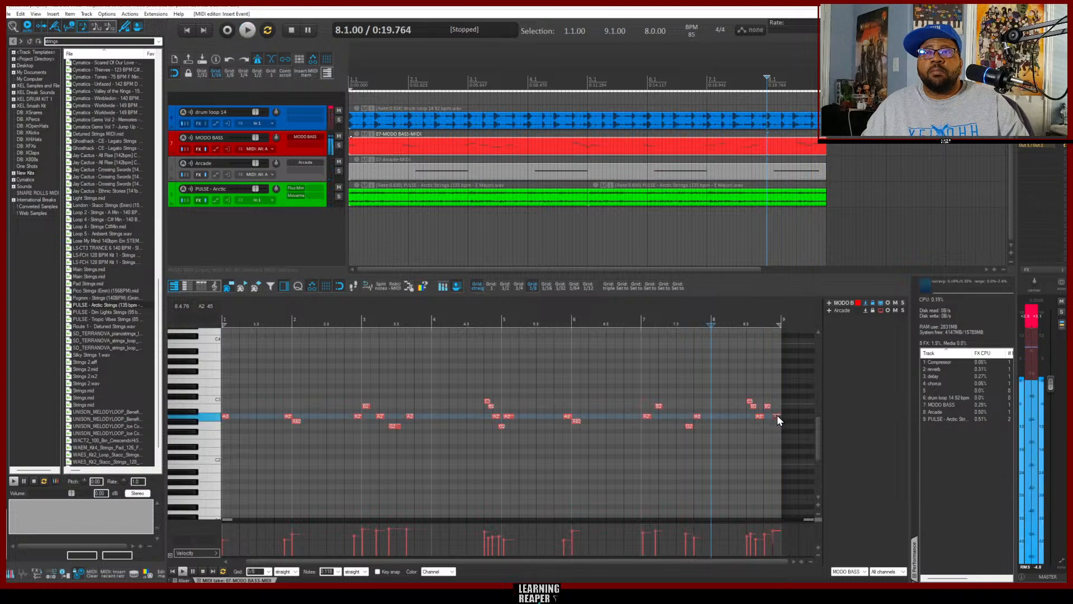
pyautogui.press('space')
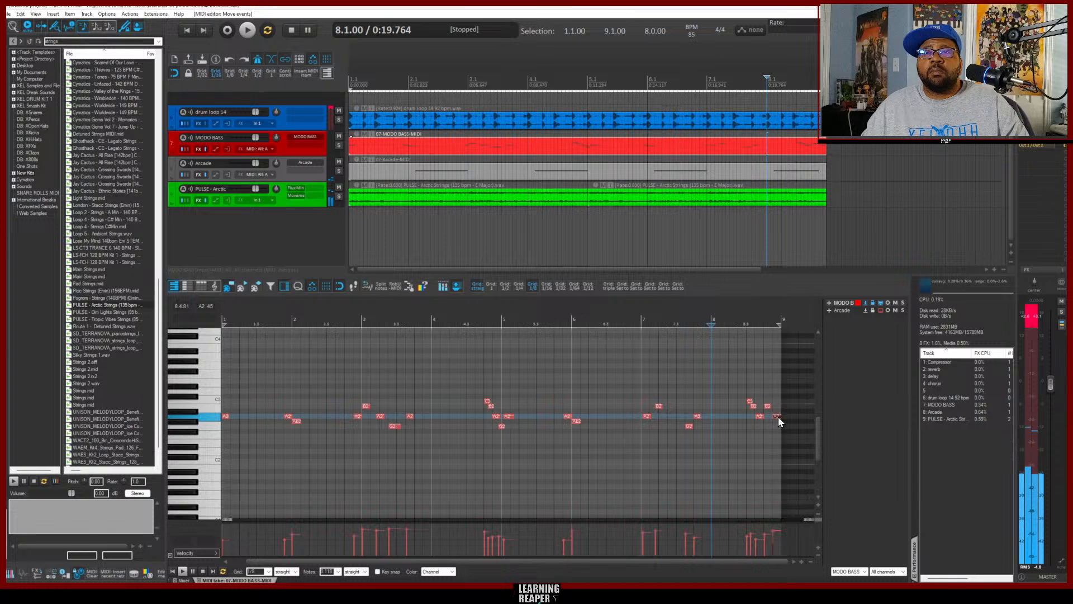
pyautogui.moveTo(778, 415); pyautogui.dragTo(779, 420)
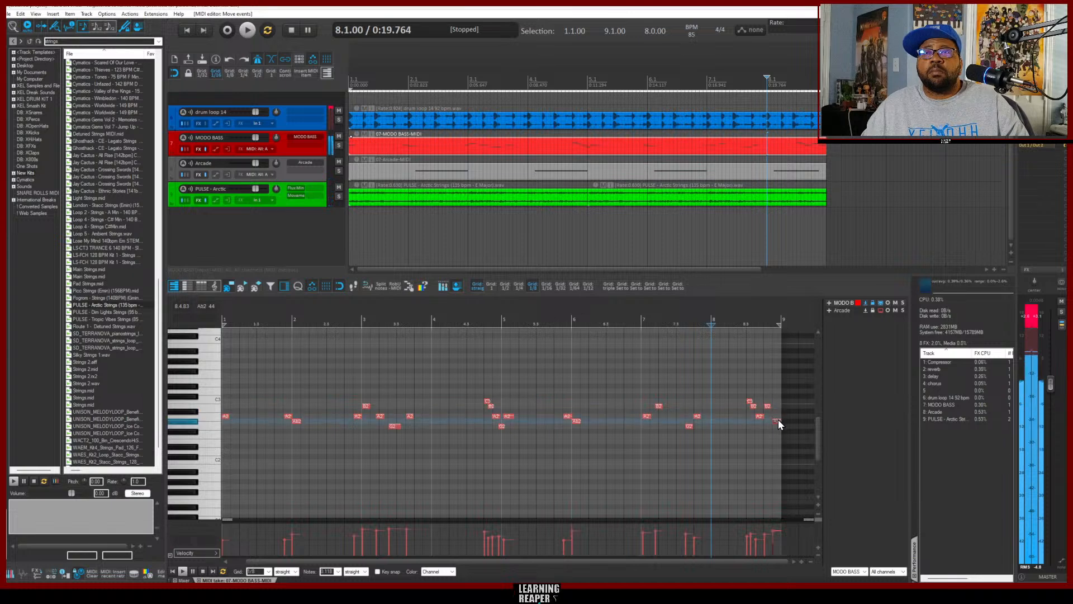
pyautogui.press('space')
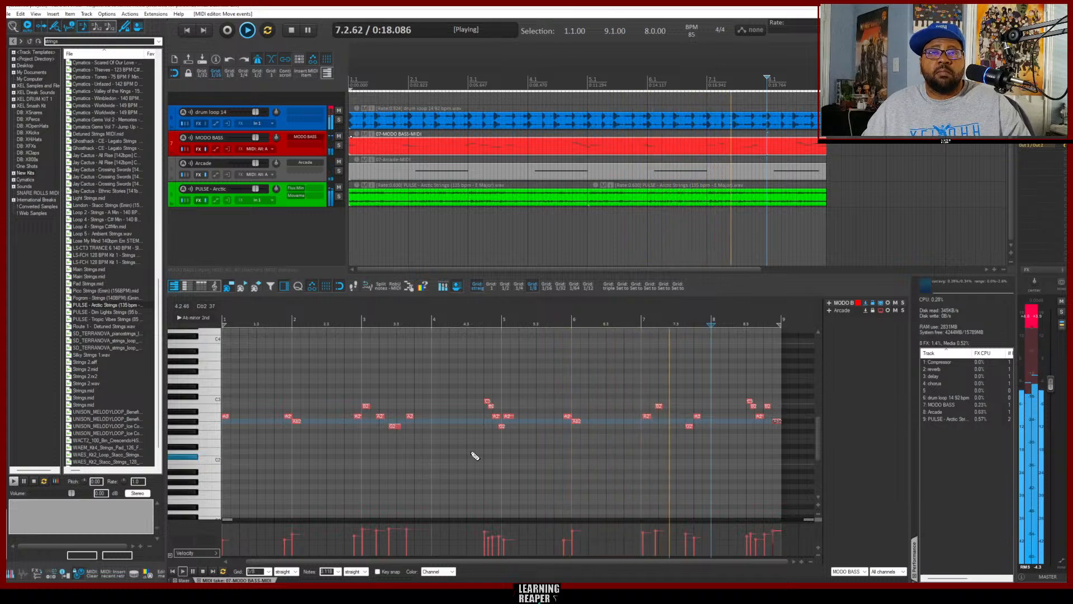
# Shift the A2 and B2 notes around the start of bar 7 slightly earlier and replay from bar 5
pyautogui.press('space')
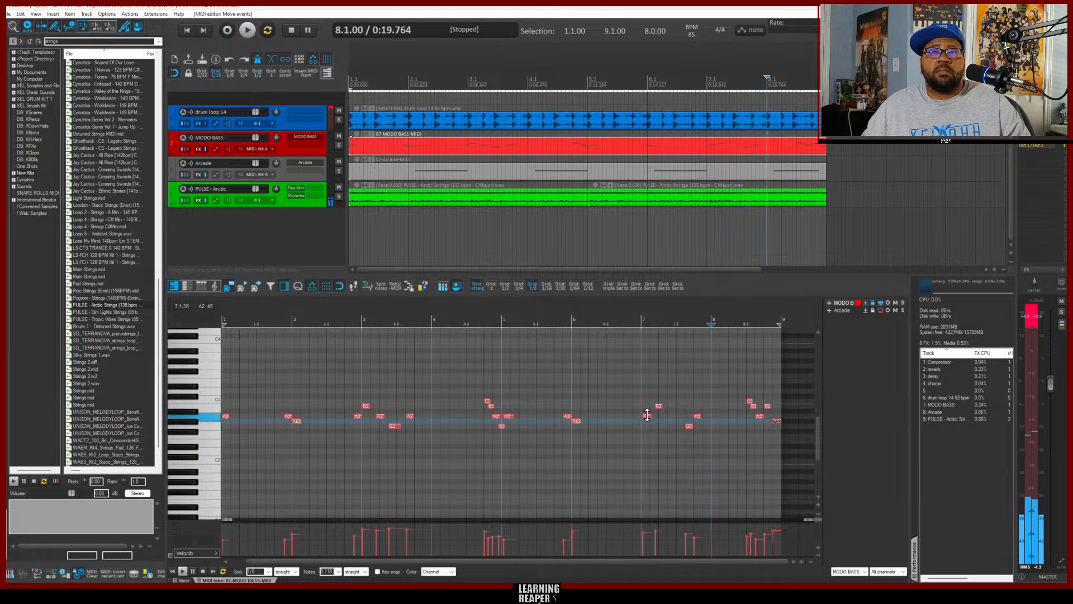
pyautogui.moveTo(648, 417)
pyautogui.mouseDown()
pyautogui.moveTo(640, 417)
pyautogui.moveTo(648, 408)
pyautogui.mouseUp()
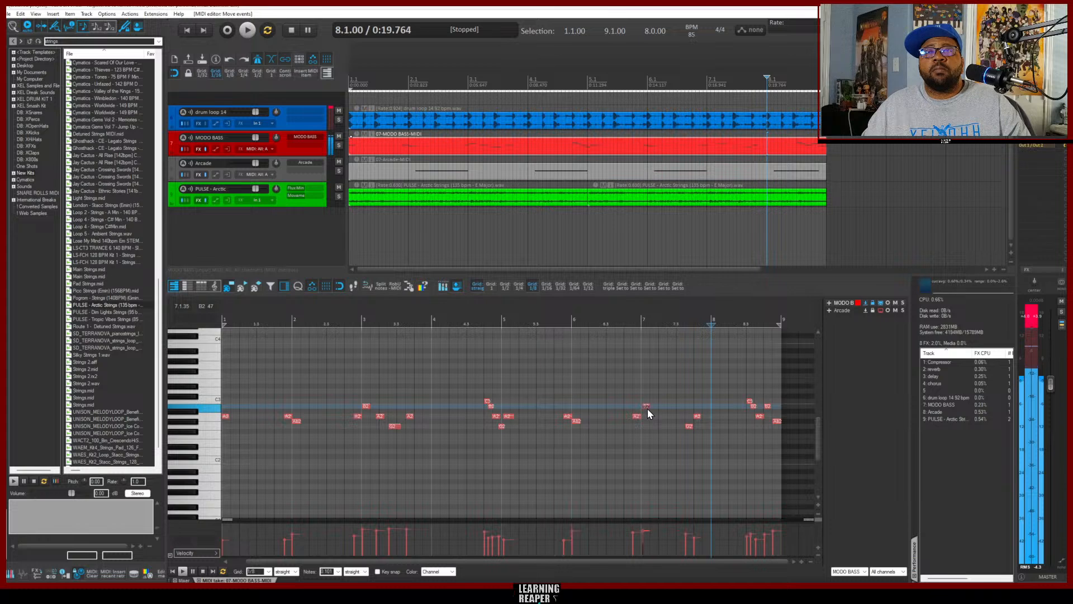
pyautogui.press('space')
pyautogui.press('space')
pyautogui.click(502, 323)
pyautogui.press('space')
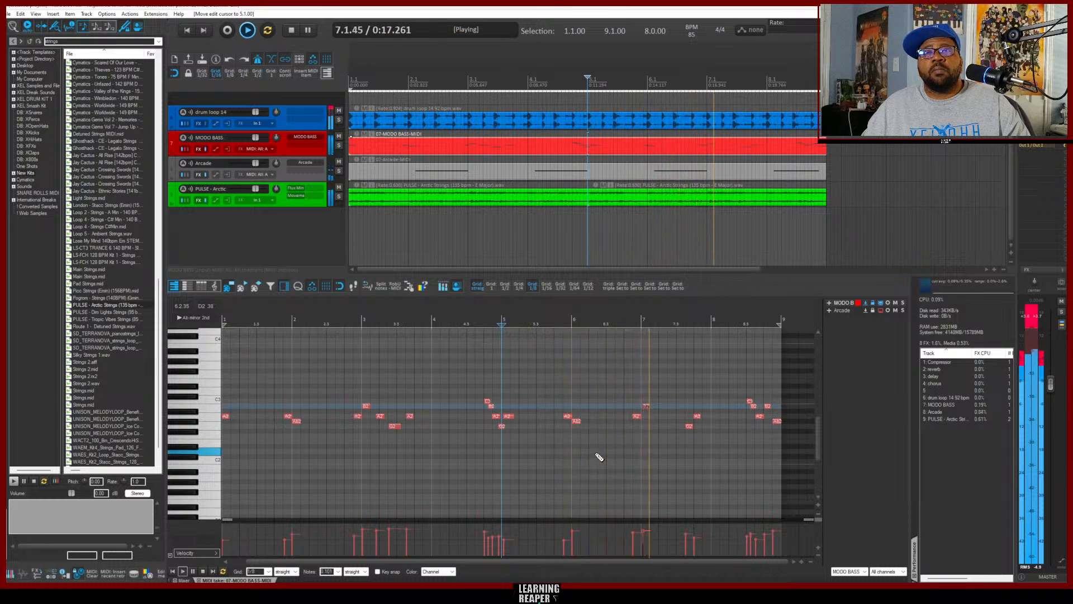
# Raise the velocity of the first bass note in bar 1 and replay the loop from the start
pyautogui.press('space')
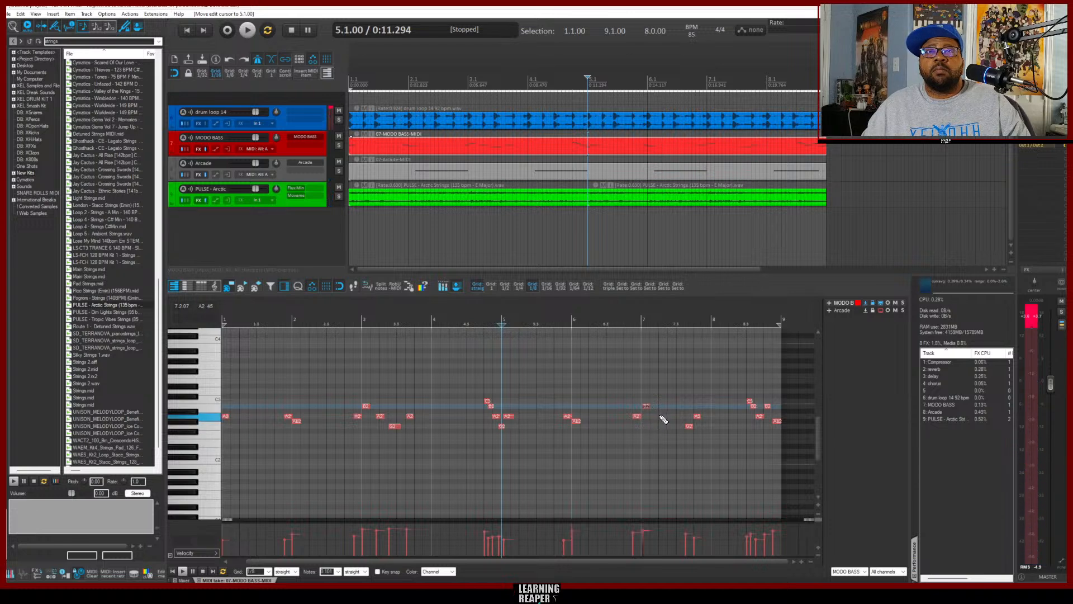
pyautogui.press('space')
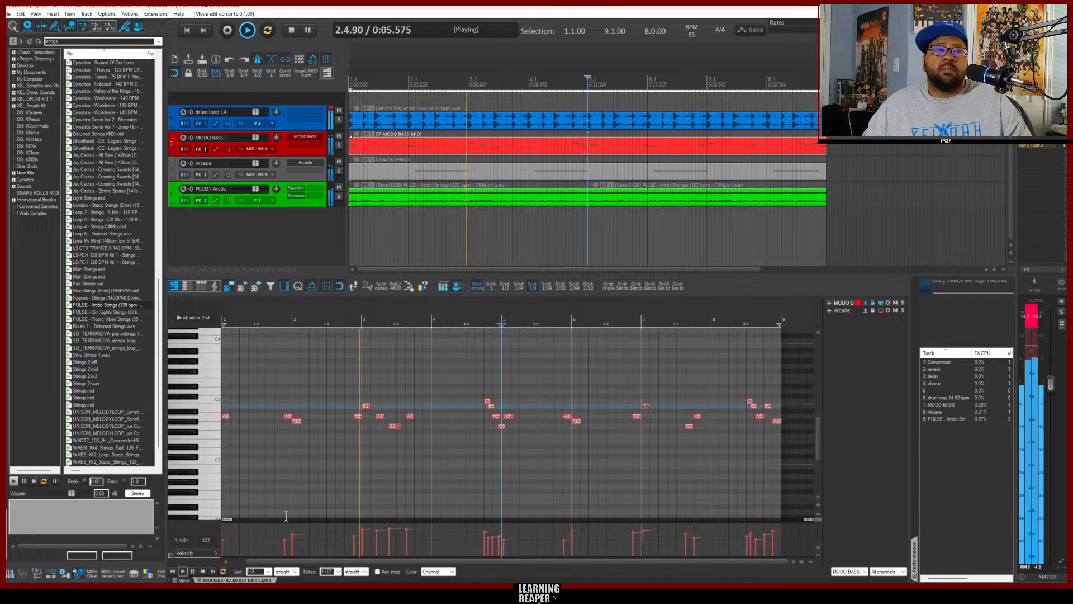
pyautogui.click(224, 532)
pyautogui.press('space')
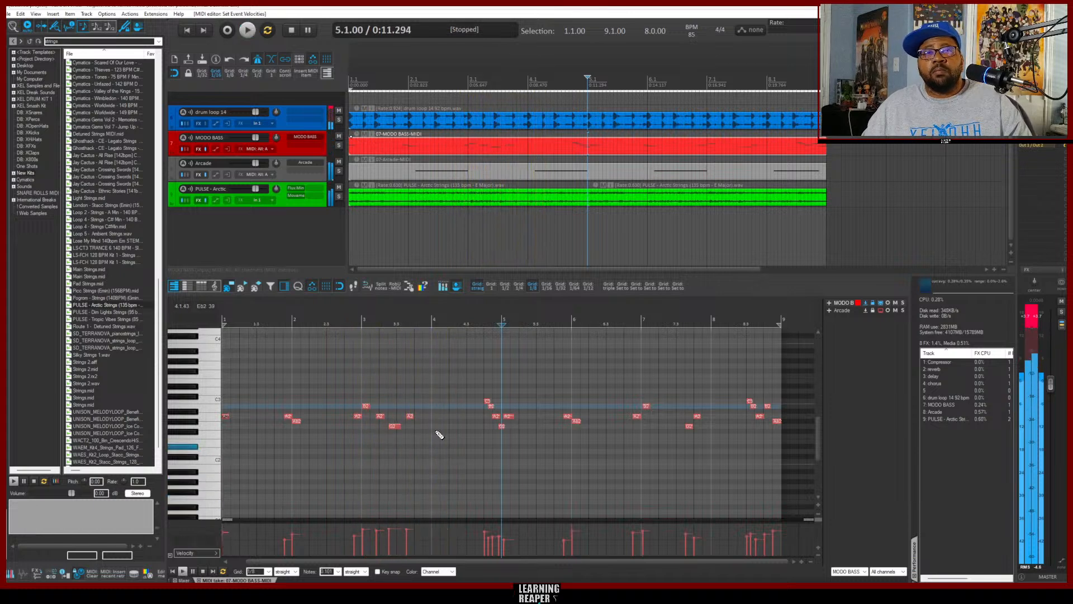
pyautogui.press('space')
pyautogui.press('space')
pyautogui.press('Home')
pyautogui.press('space')
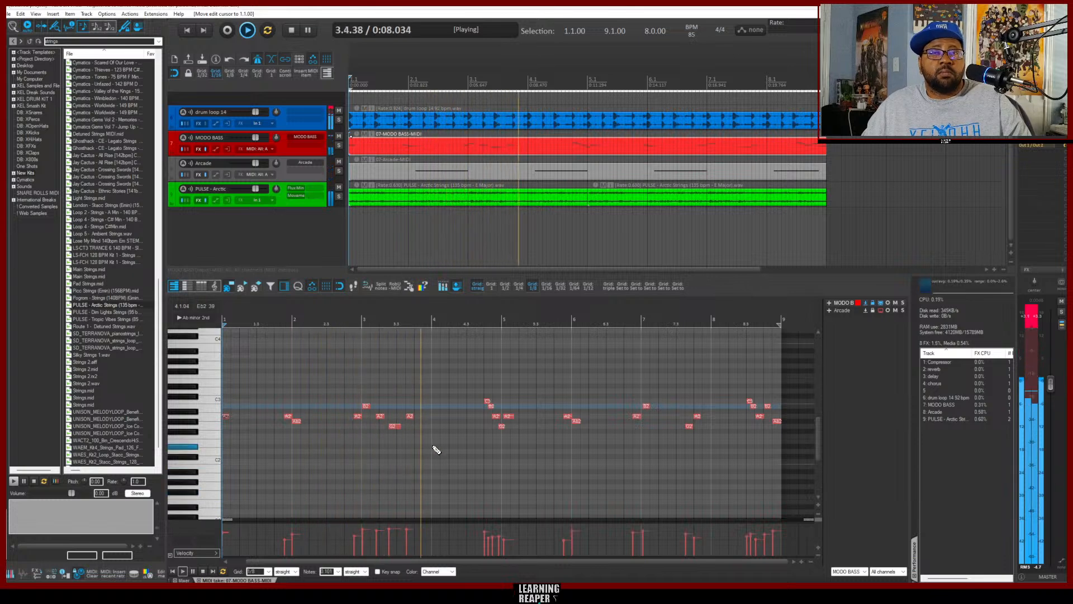
# Add an A2 bass note at the end of bar 3 and an Ab2 note at the start of bar 4, and play them back
pyautogui.press('space')
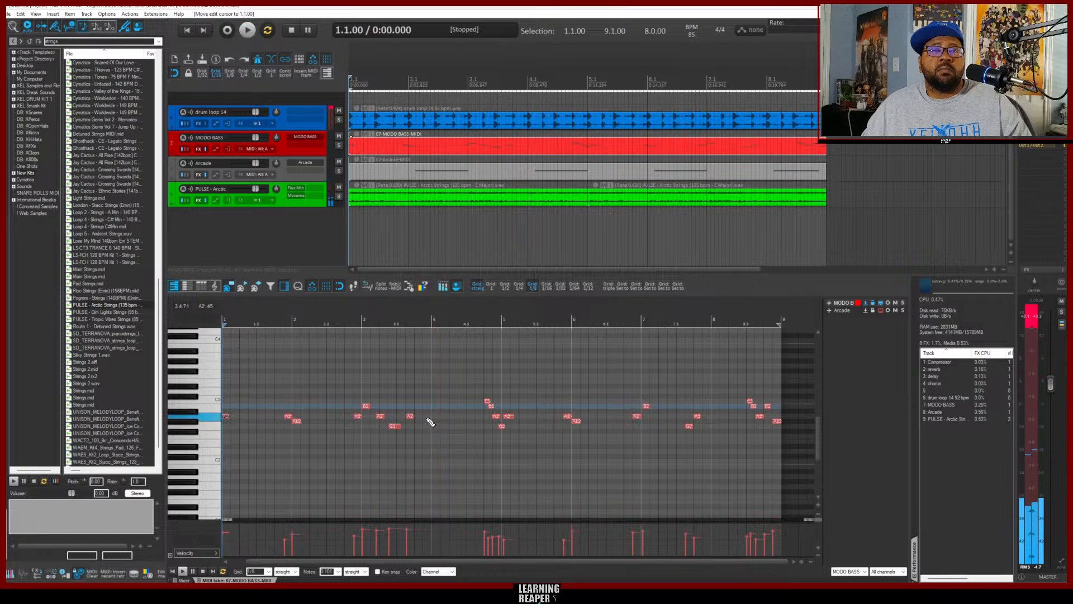
pyautogui.click(425, 416)
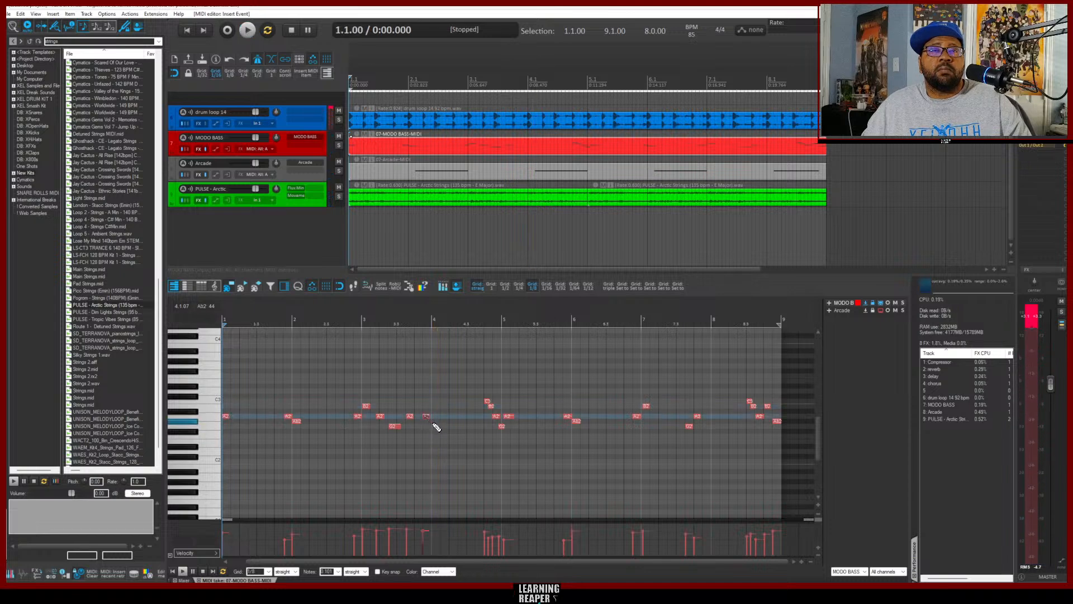
pyautogui.click(435, 421)
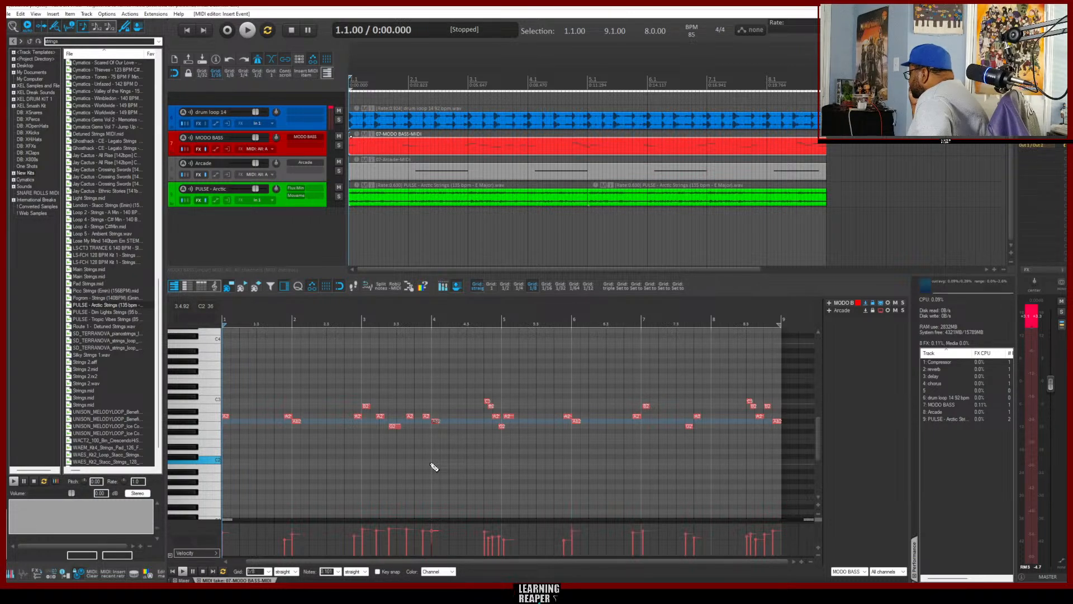
pyautogui.press('space')
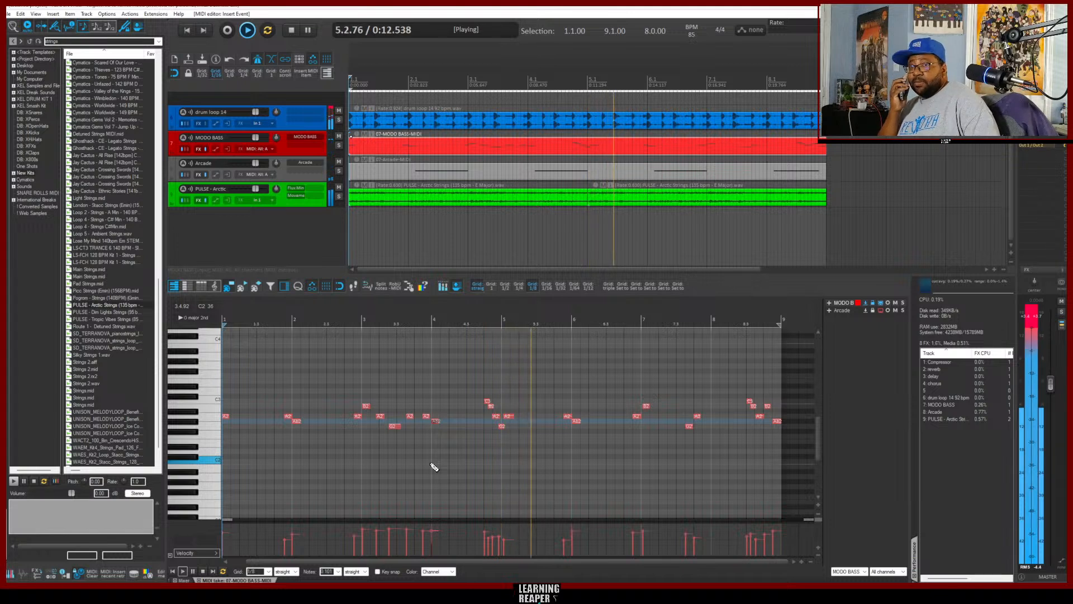
pyautogui.press('space')
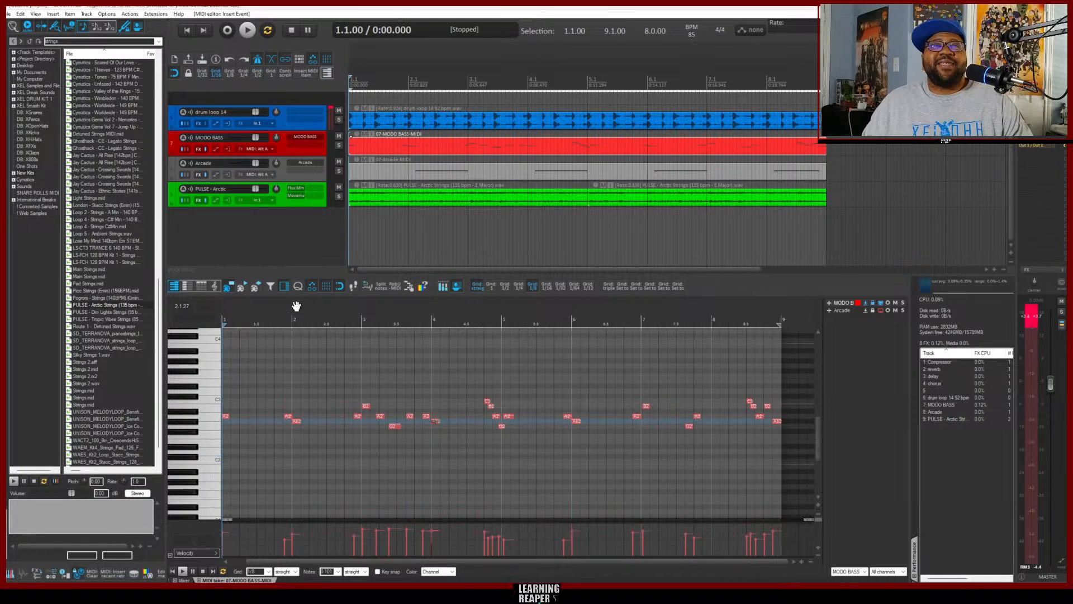
# Replay the loop, add an A2 bass note just before beat 2 of bar 7, and play it back from bar 6
pyautogui.press('space')
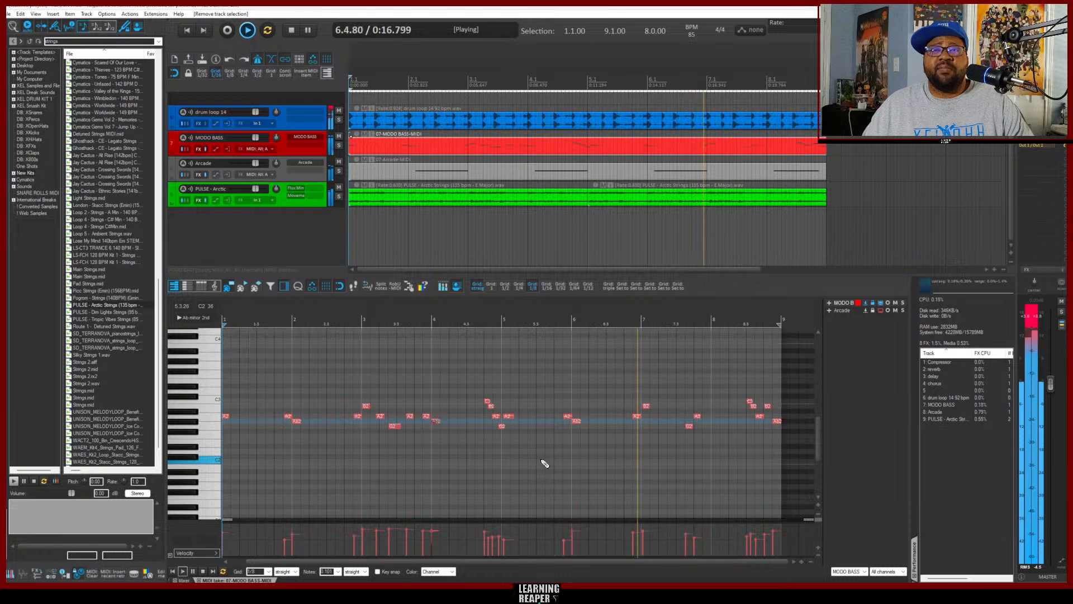
pyautogui.press('space')
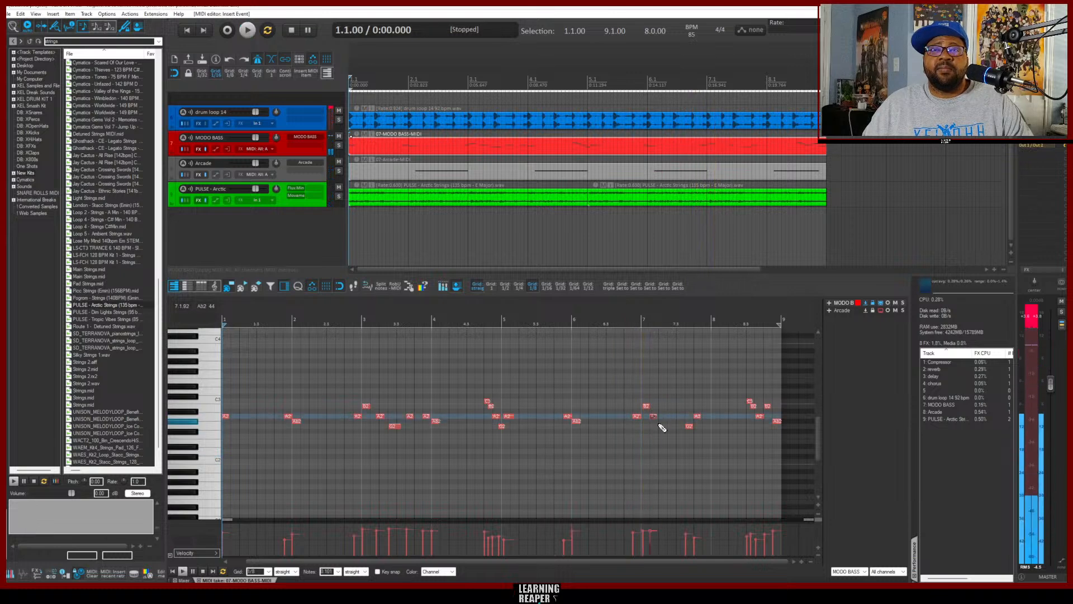
pyautogui.click(660, 417)
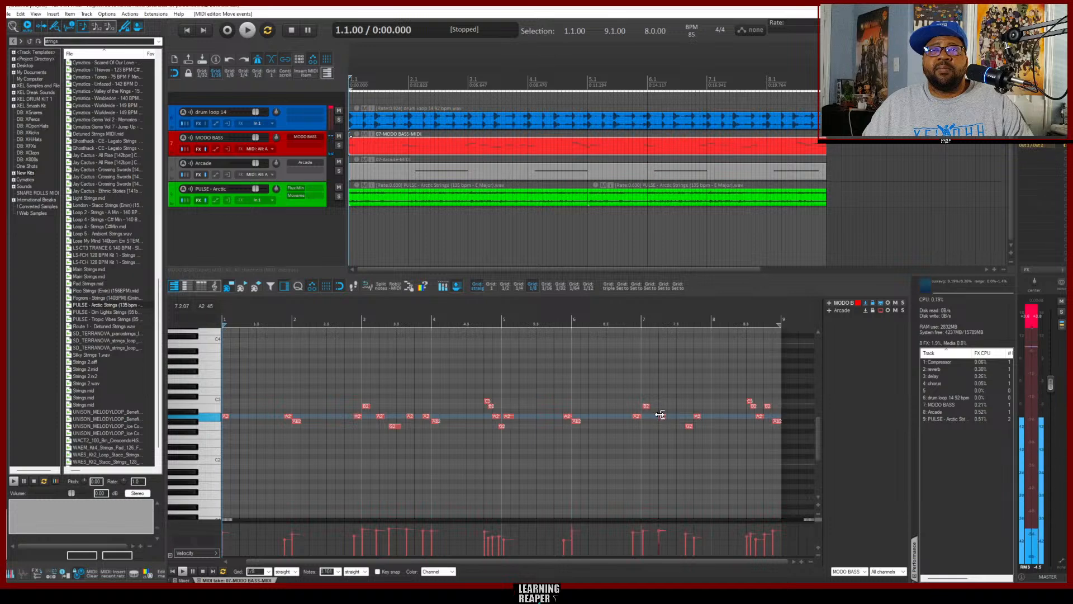
pyautogui.click(661, 417)
pyautogui.moveTo(659, 417); pyautogui.dragTo(655, 414)
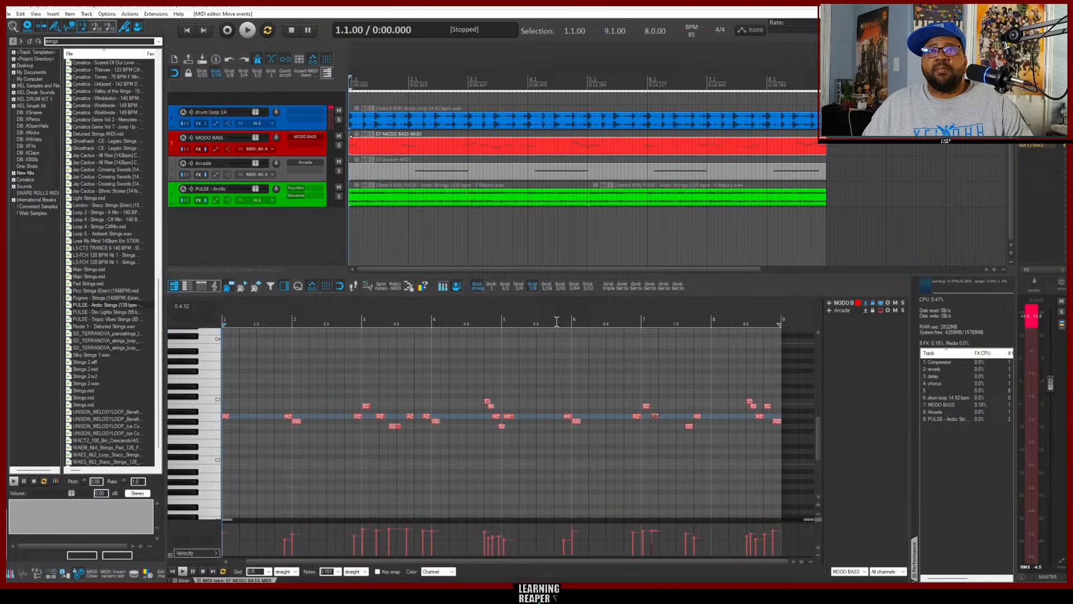
pyautogui.click(573, 323)
pyautogui.press('space')
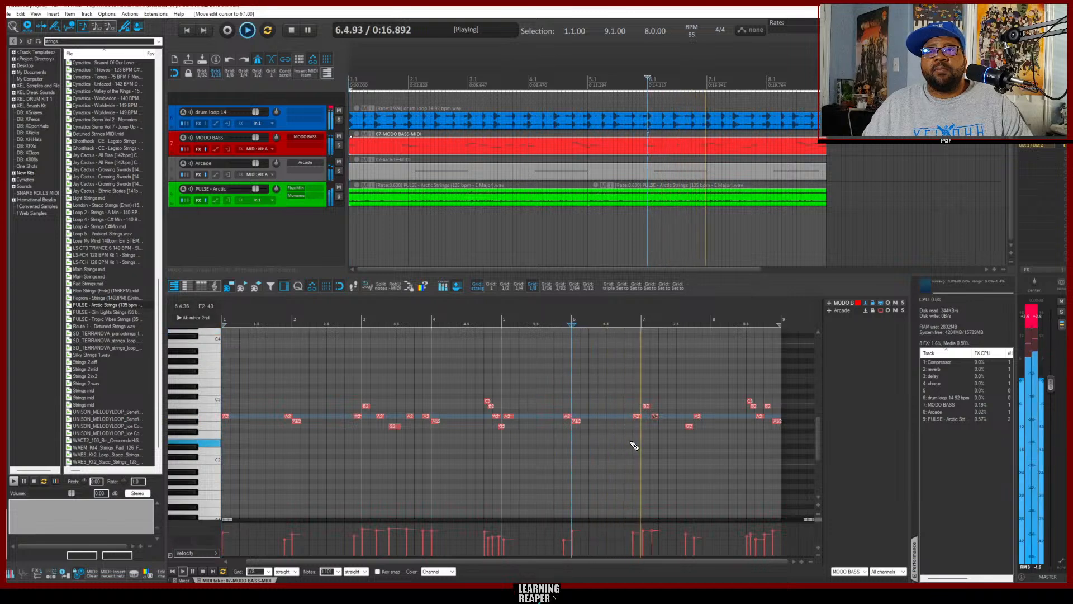
# Shift the added A2 note in bar 7 slightly later to about beat 2, checking its timing with playback from bar 6
pyautogui.press('space')
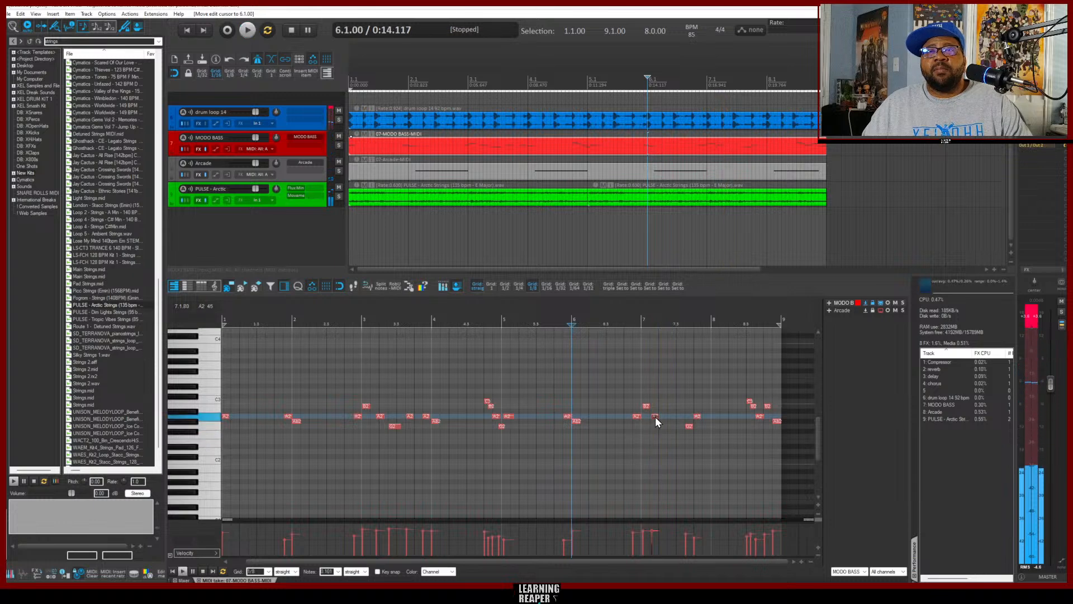
pyautogui.moveTo(655, 417); pyautogui.dragTo(662, 417)
pyautogui.press('space')
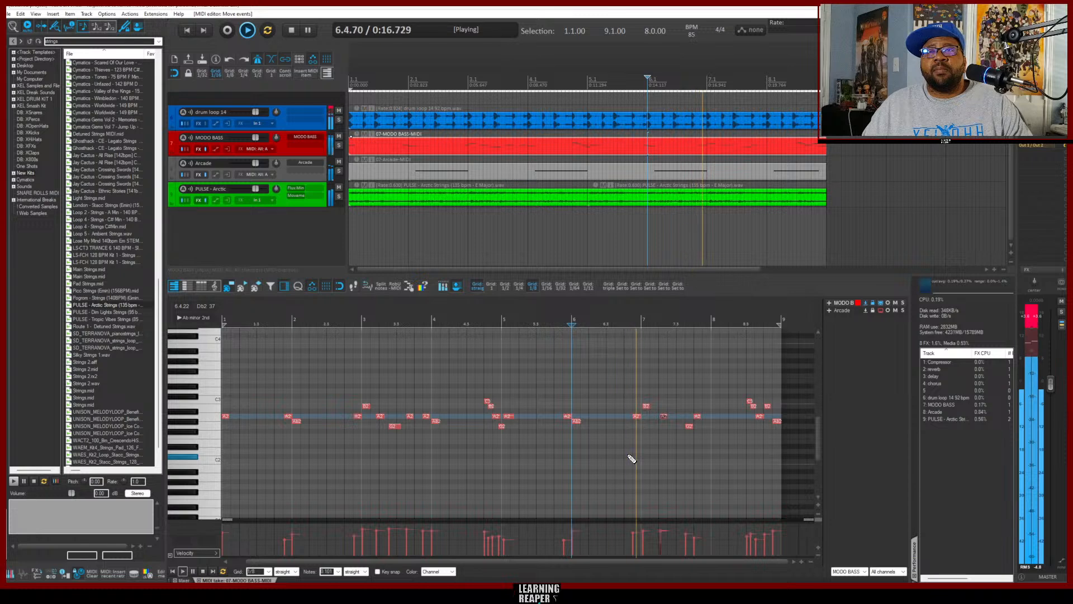
pyautogui.press('space')
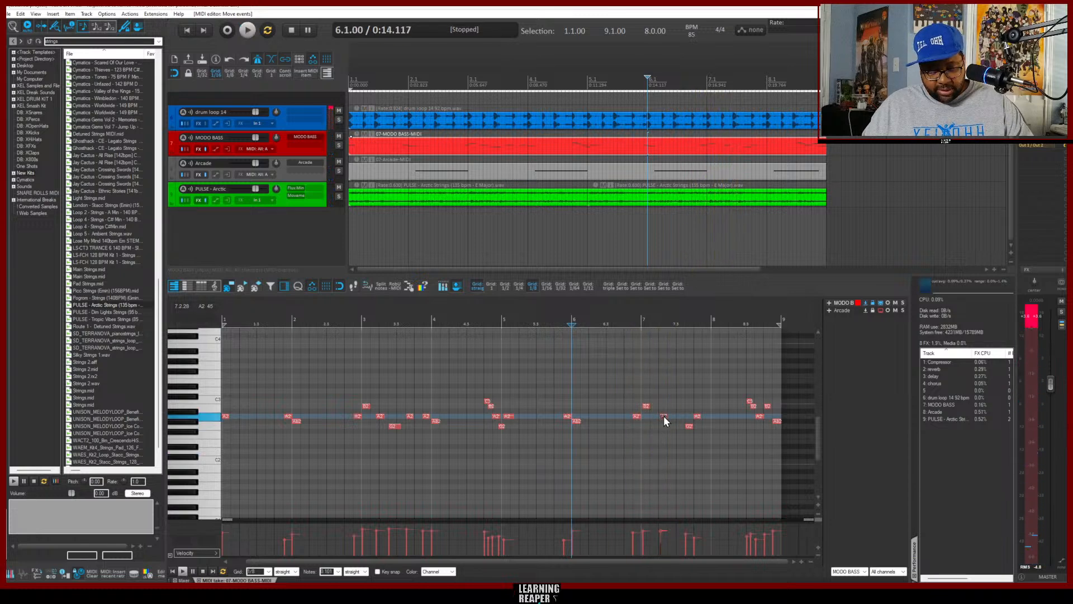
pyautogui.click(664, 416)
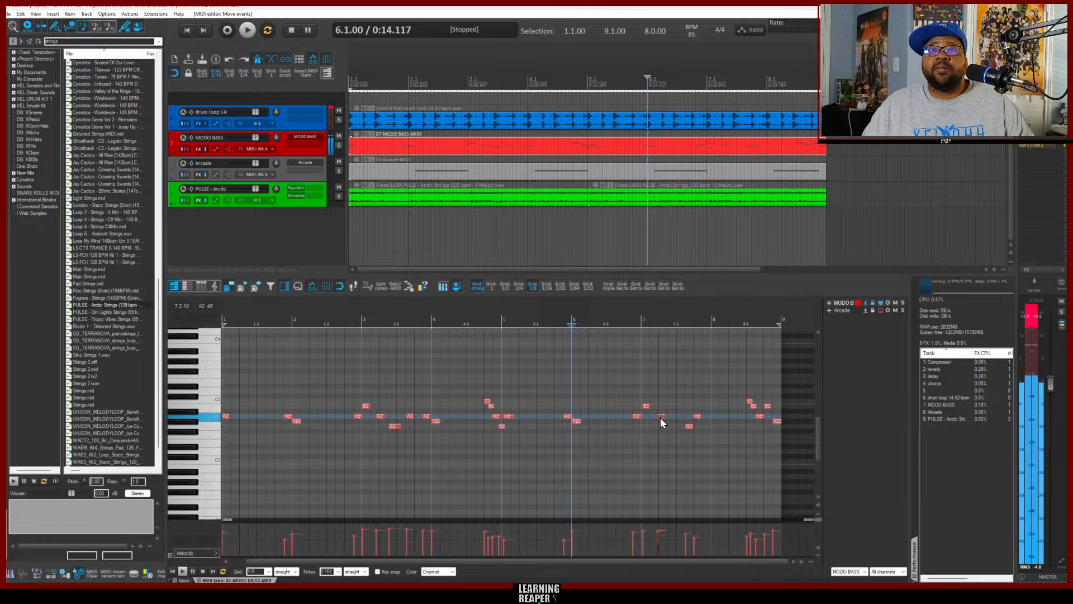
pyautogui.press('space')
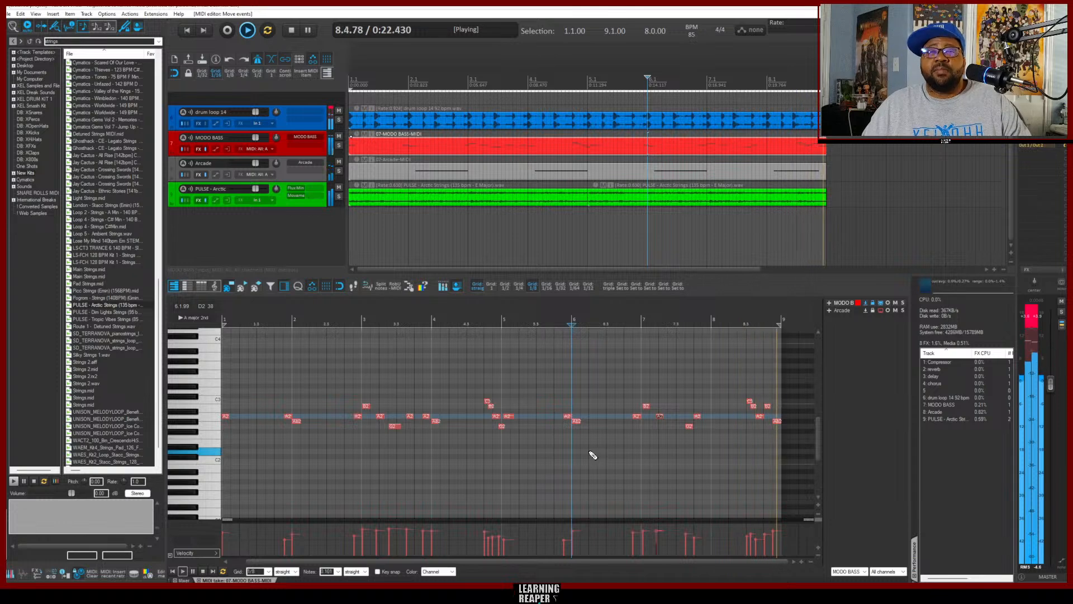
pyautogui.press('space')
# Render the Arcade track to a stereo stem track, muting the original
pyautogui.click(293, 223)
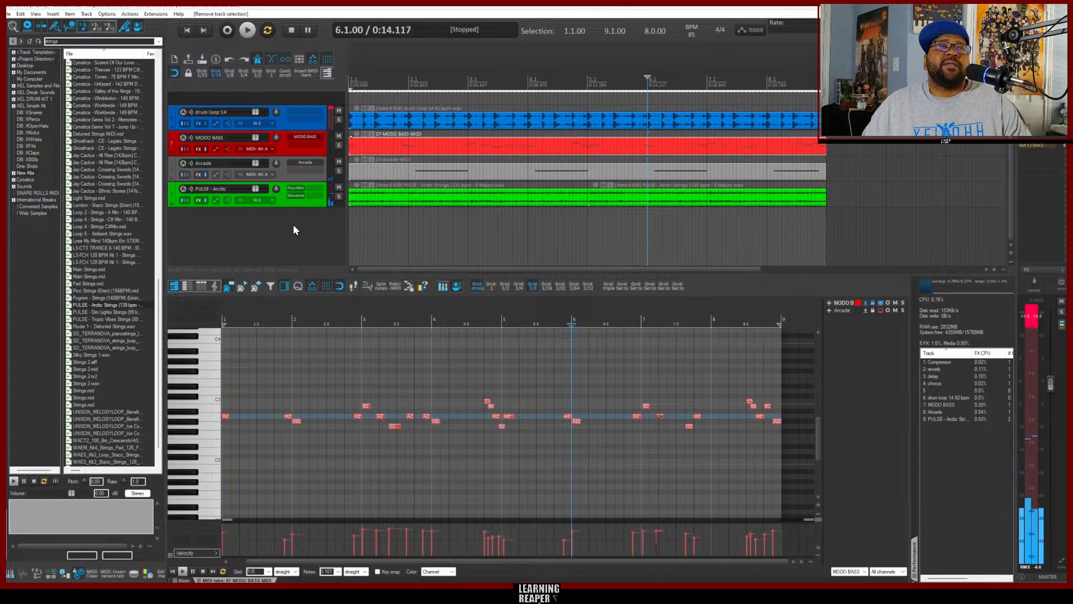
pyautogui.rightClick(308, 245)
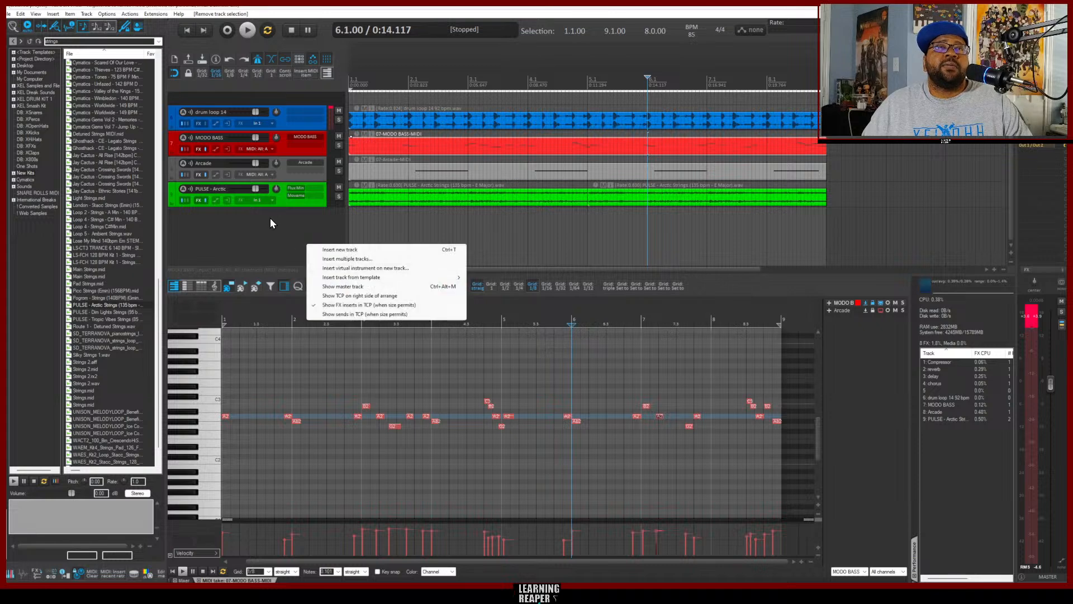
pyautogui.rightClick(280, 172)
pyautogui.moveTo(334, 289)
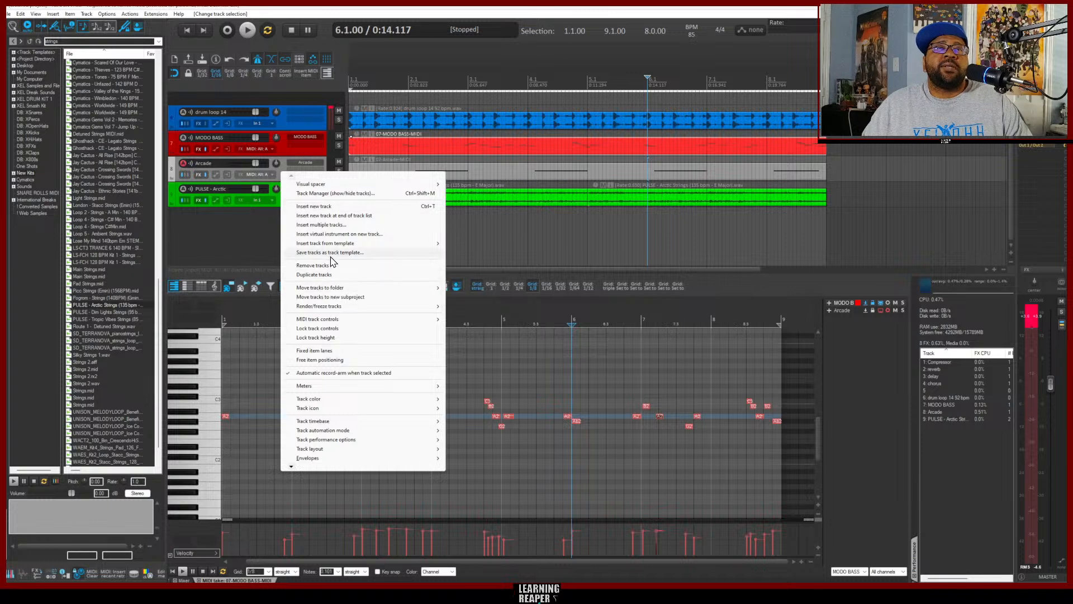
pyautogui.moveTo(365, 309)
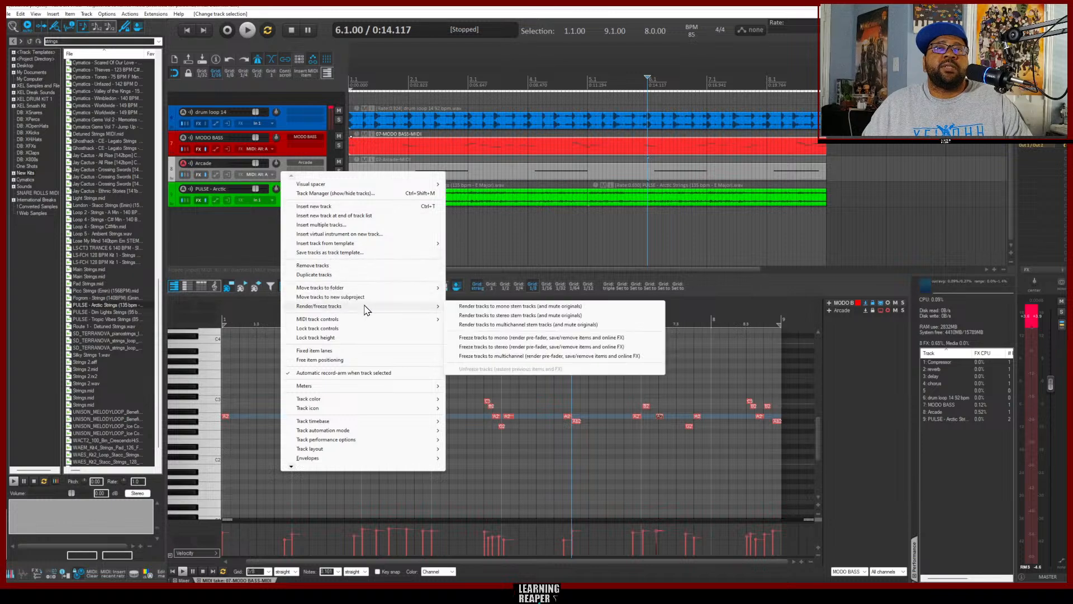
pyautogui.click(513, 316)
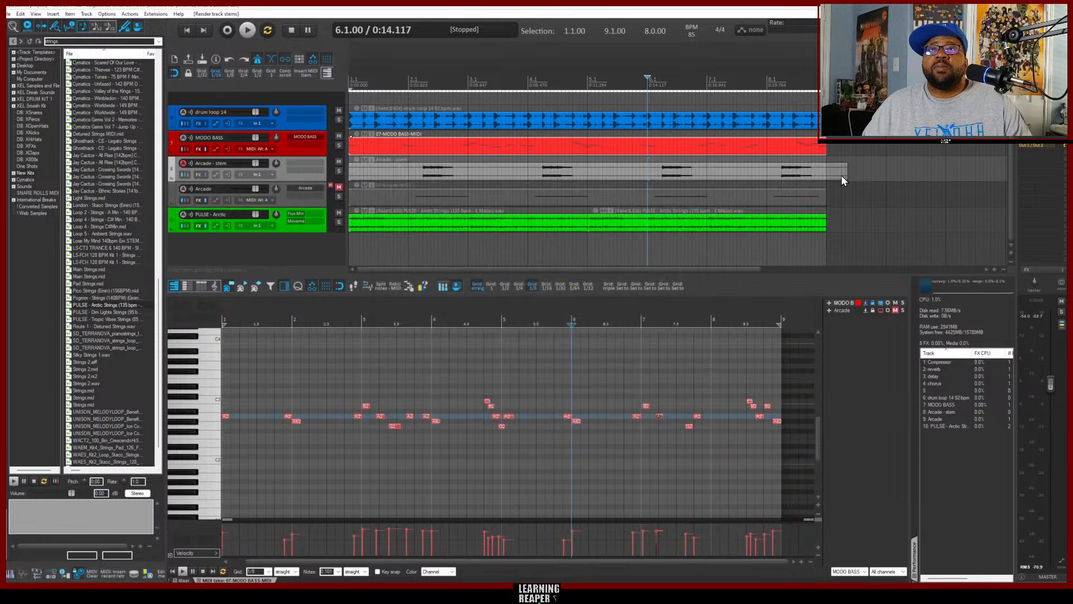
# Trim the end of the Arcade stem item to the end of bar 8 and unmute the original Arcade track
pyautogui.moveTo(842, 176); pyautogui.dragTo(831, 173)
pyautogui.moveTo(826, 172); pyautogui.dragTo(827, 172)
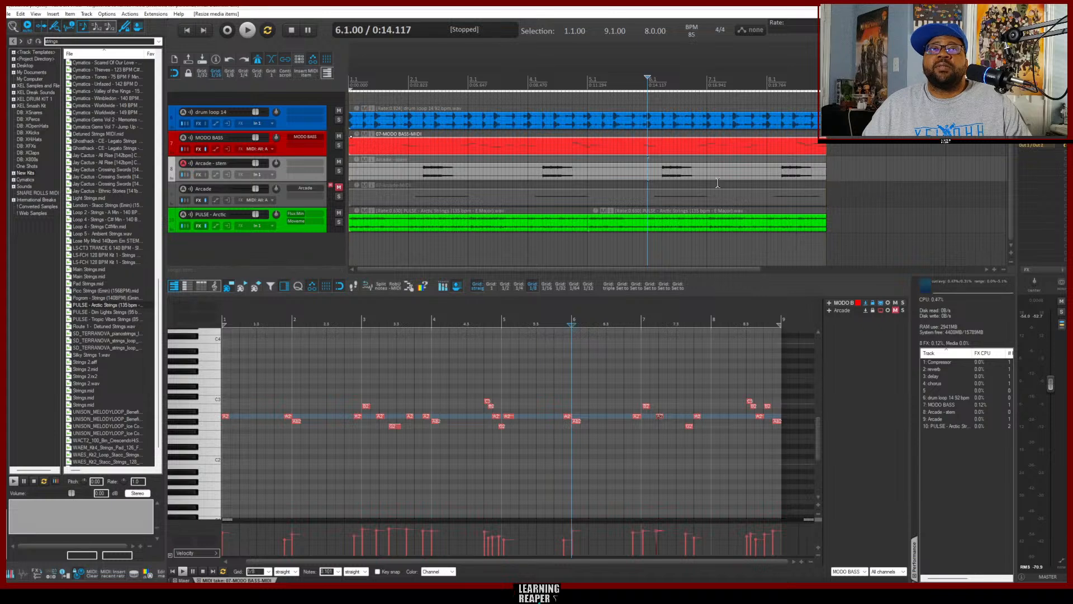
pyautogui.click(338, 188)
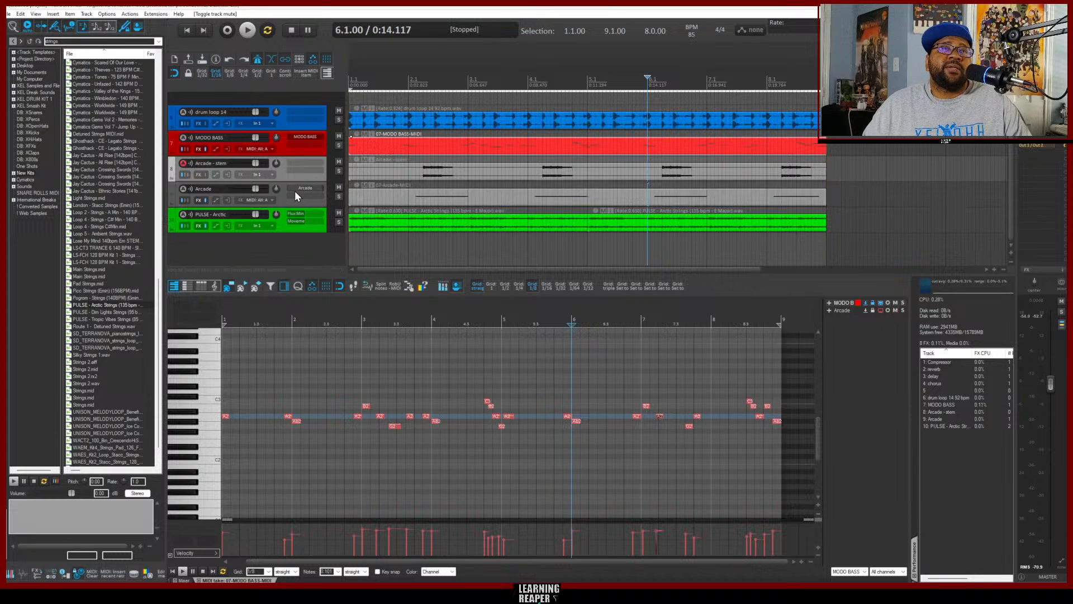
# Show the Arcade instrument, open the original Arcade track's MIDI item for editing and delete all its notes
pyautogui.click(329, 189)
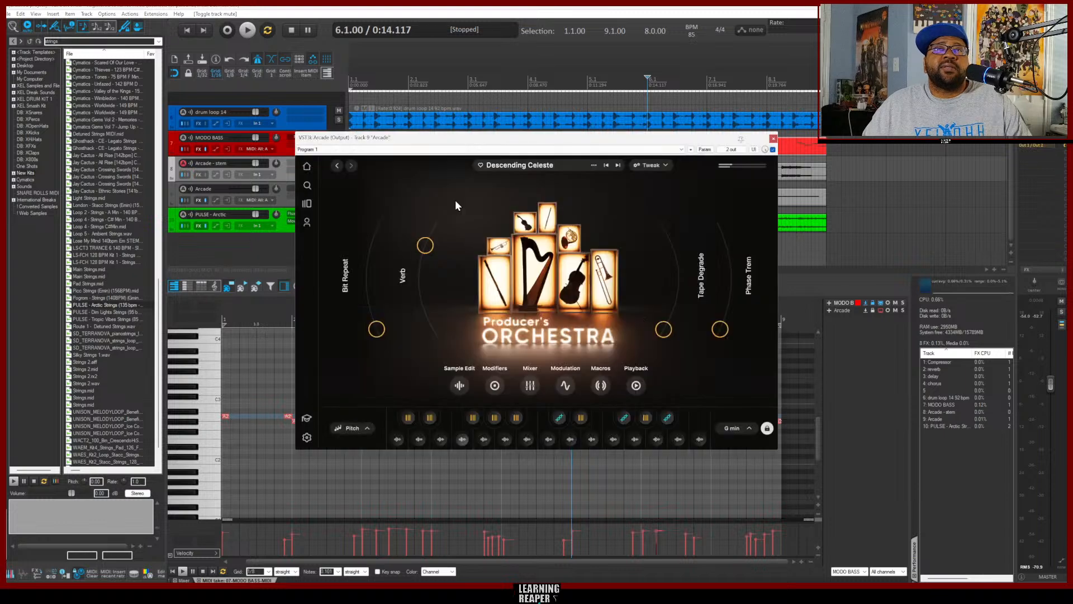
pyautogui.moveTo(618, 142); pyautogui.dragTo(615, 250)
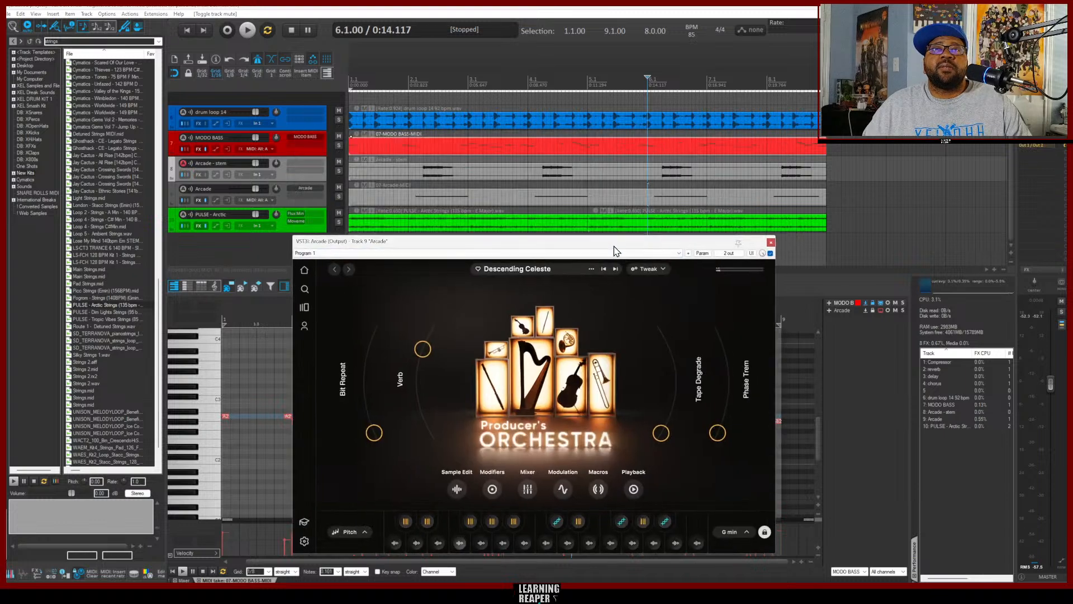
pyautogui.click(424, 197)
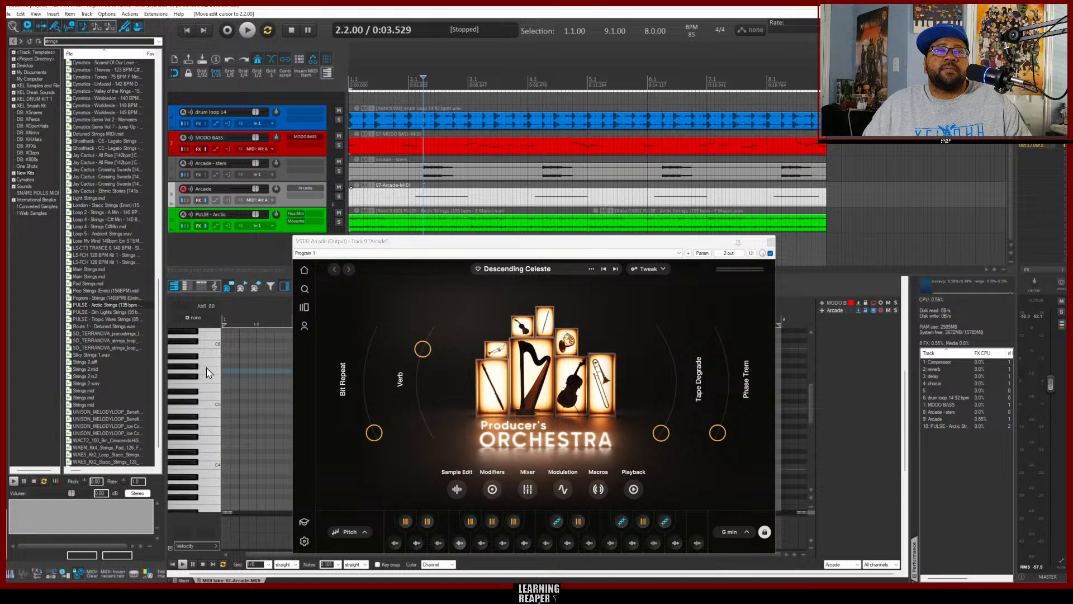
pyautogui.moveTo(620, 244); pyautogui.dragTo(610, 94)
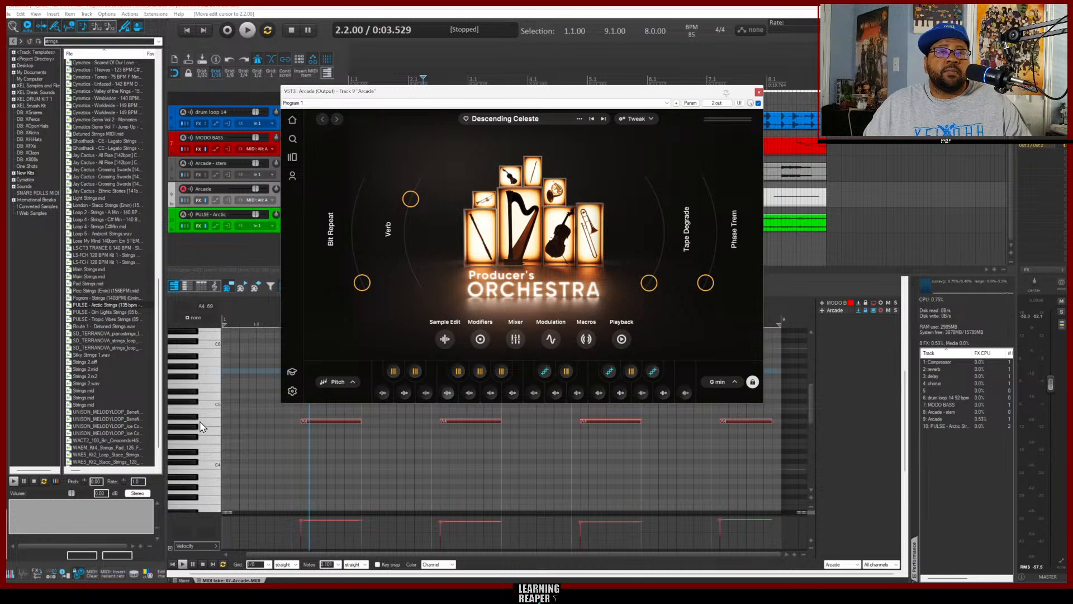
pyautogui.press('Delete')
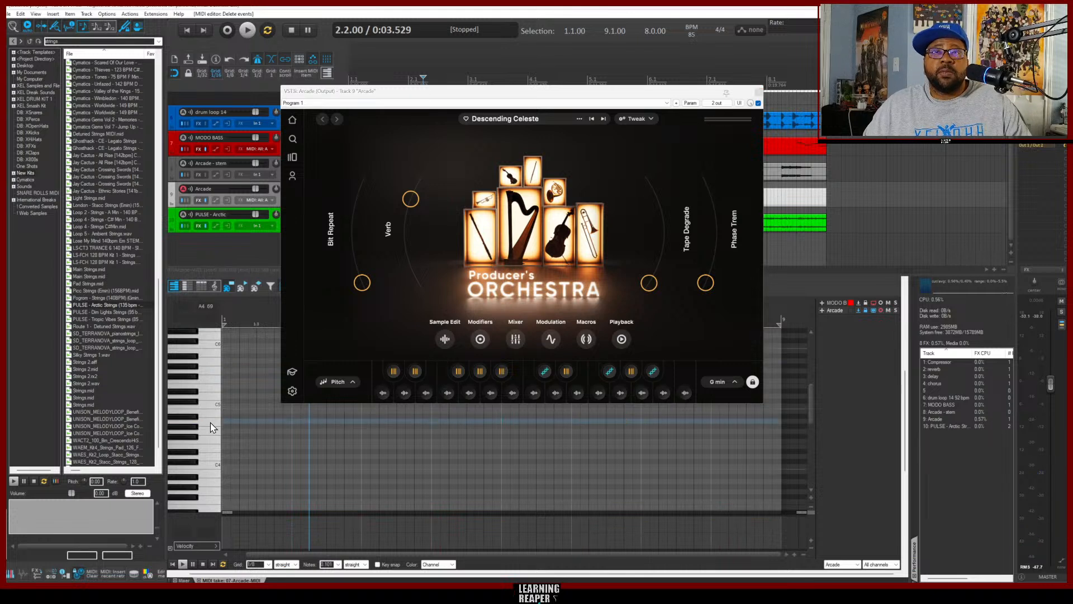
# Browse the samplers in Arcade's Producer's Orchestra line for another sound
pyautogui.moveTo(555, 95); pyautogui.dragTo(556, 158)
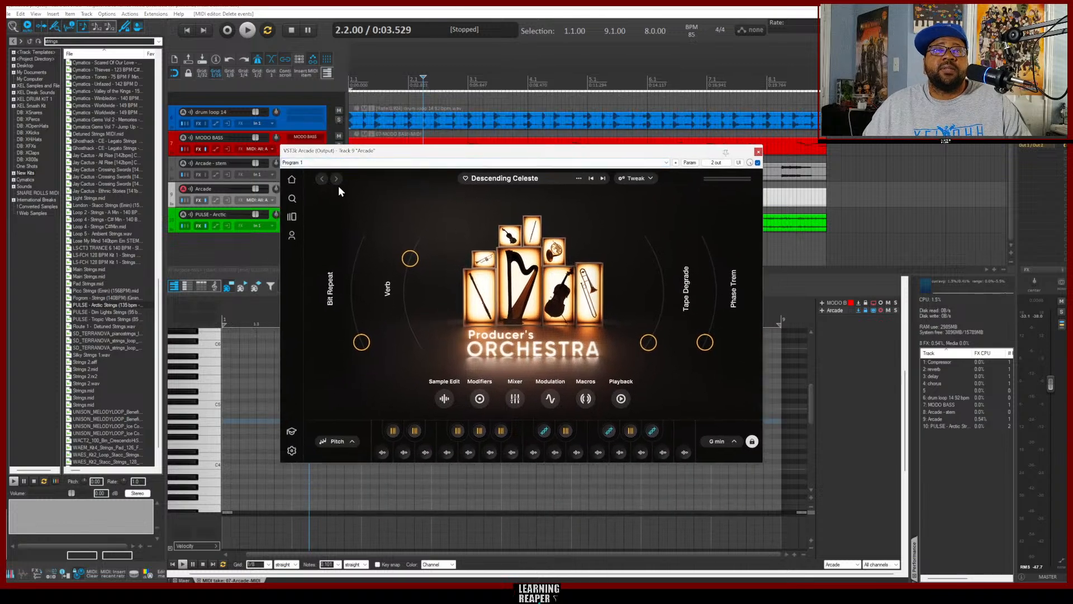
pyautogui.click(292, 216)
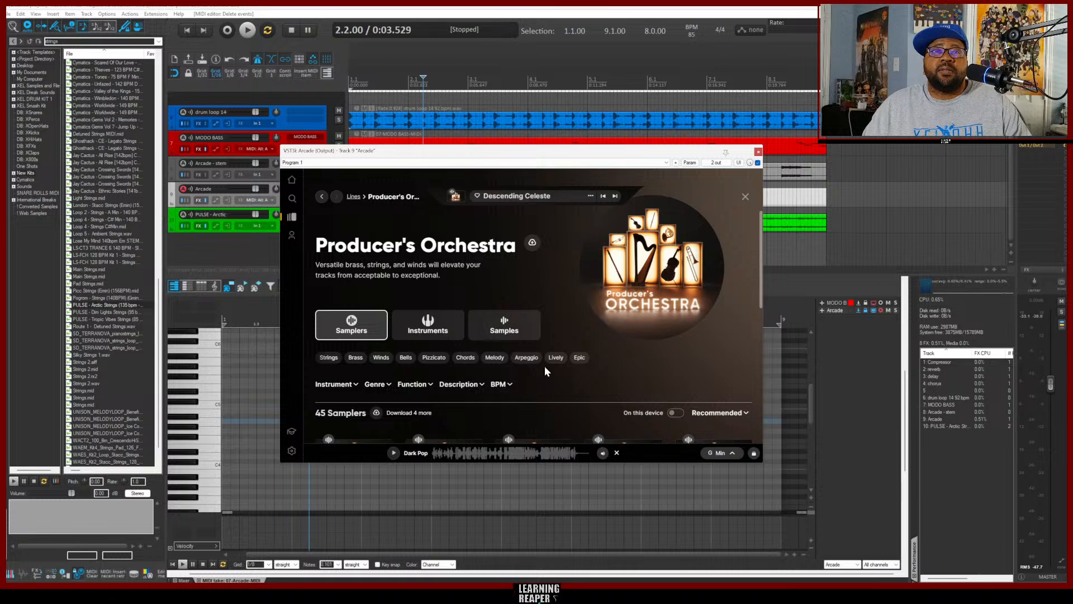
pyautogui.scroll(-5, 547, 370)
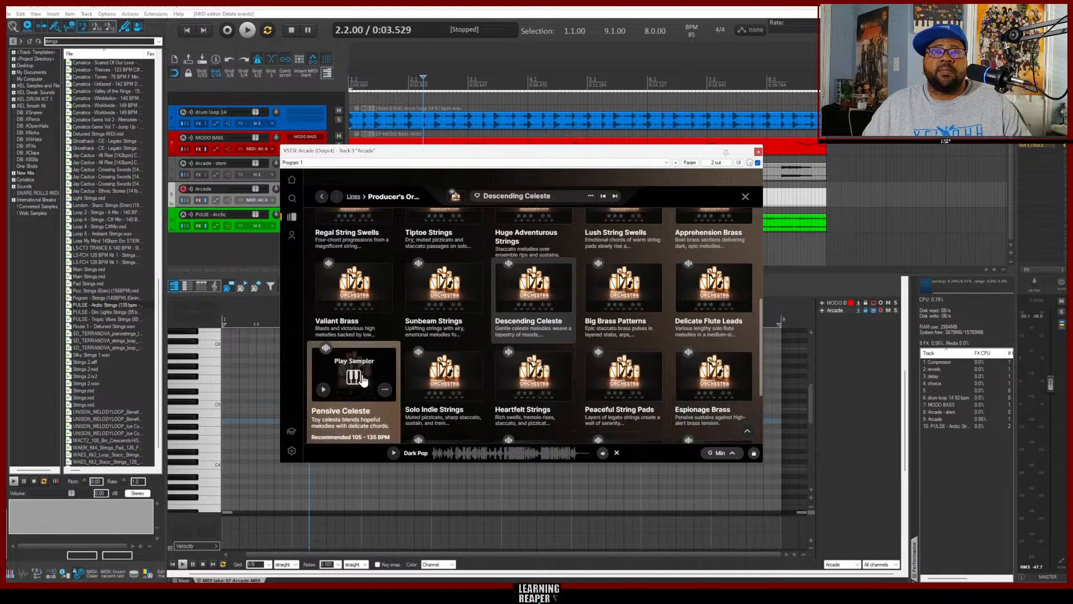
pyautogui.scroll(-2, 419, 388)
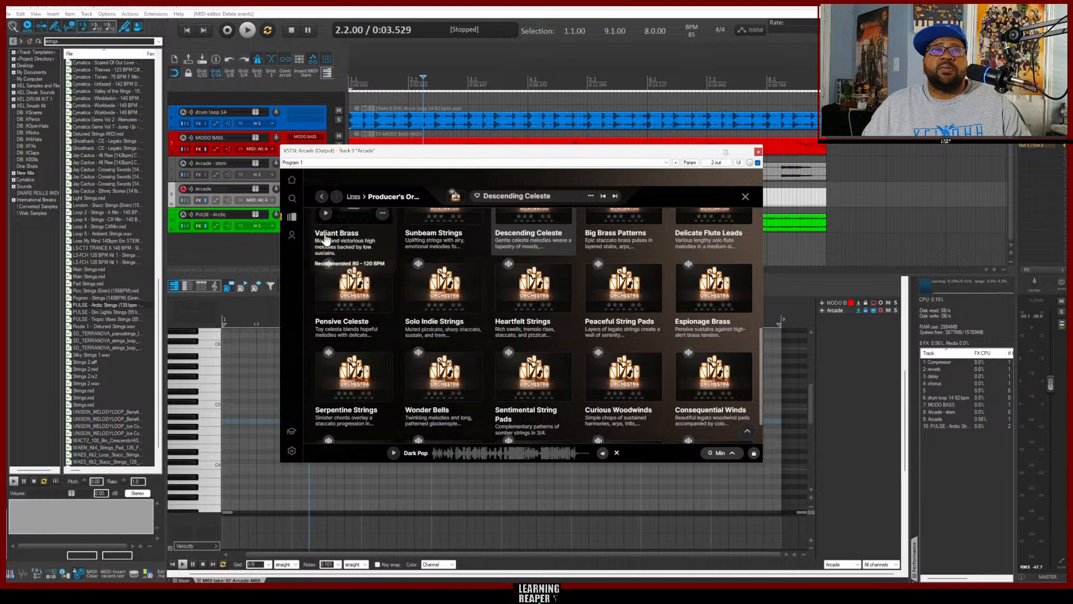
# Search Arcade's samplers for "sax"
pyautogui.click(292, 200)
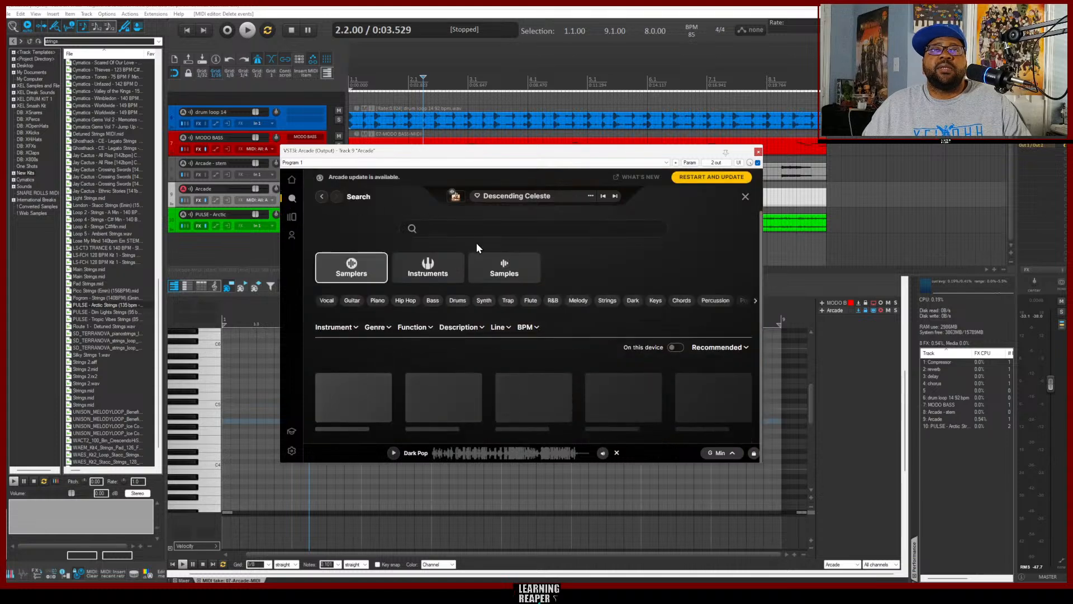
pyautogui.click(447, 233)
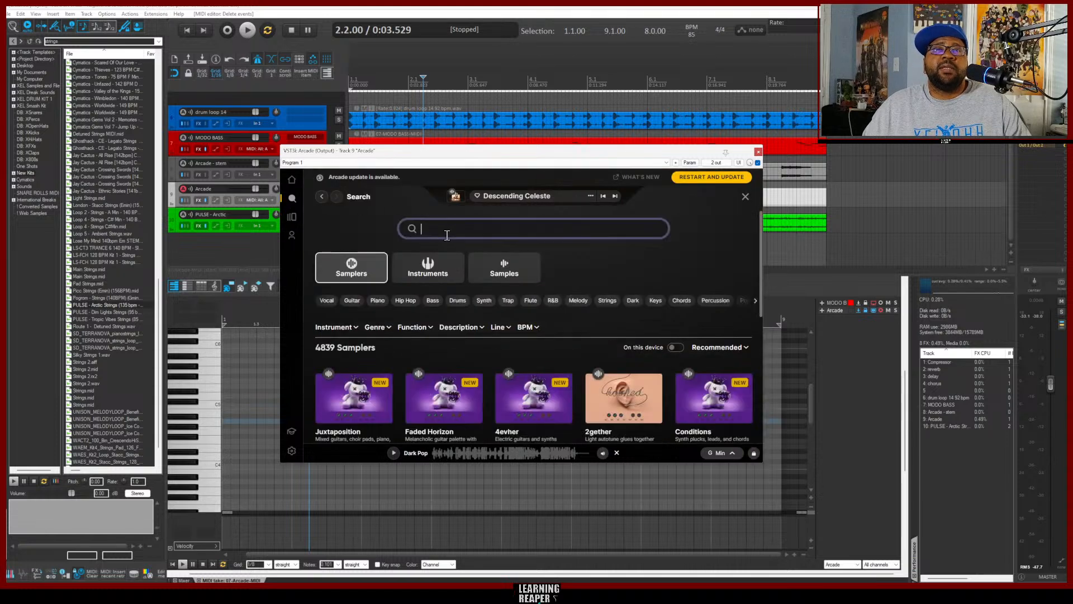
pyautogui.write('sax')
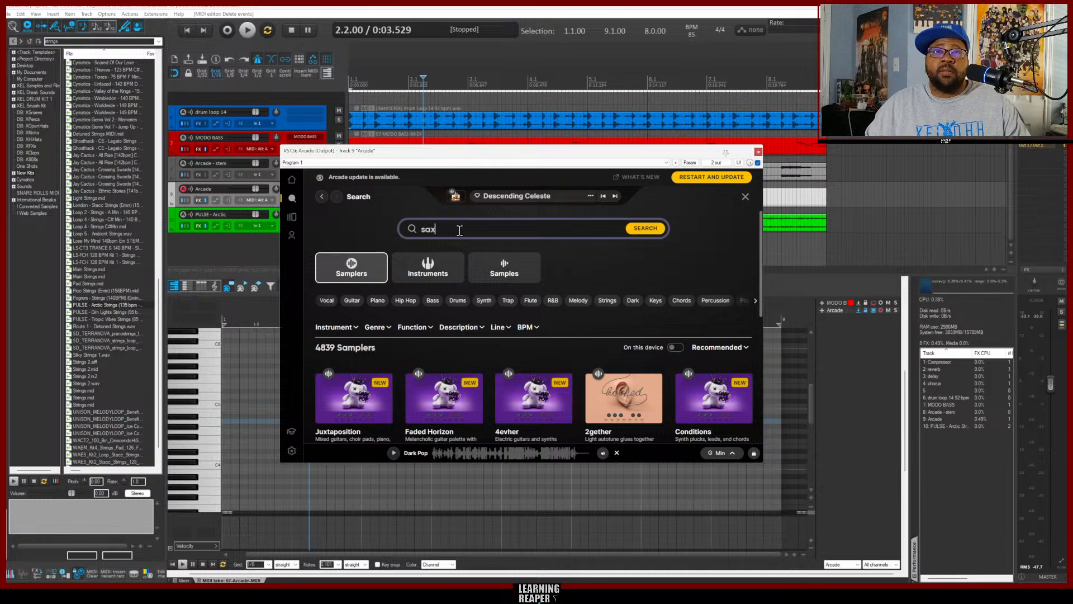
pyautogui.click(643, 229)
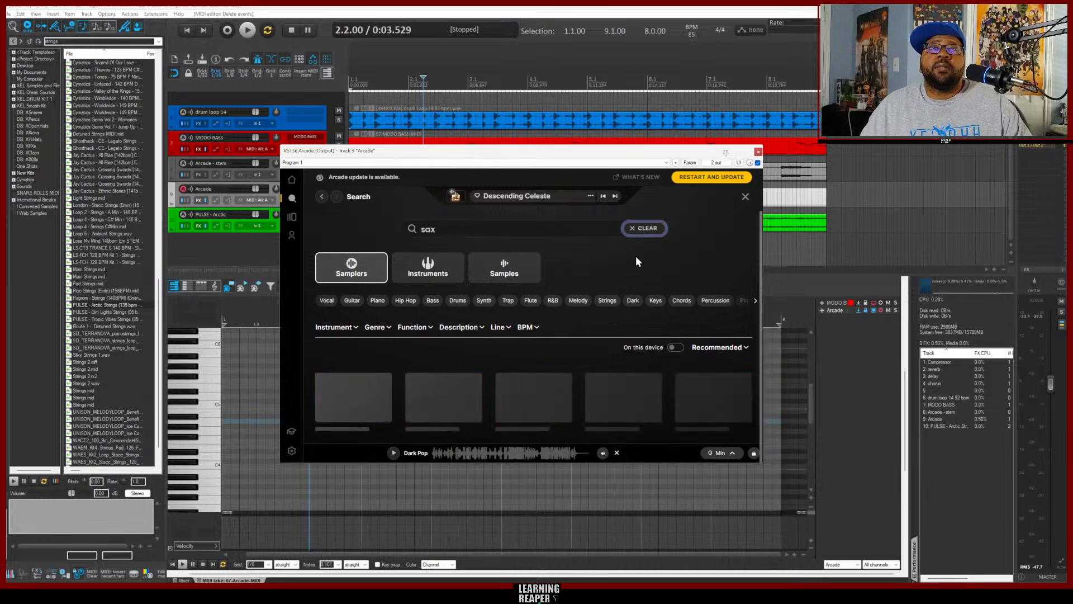
# Preview the Rough Waters, Stanky Horns, No Shame and Funky Horns samplers, and load Funky Horns
pyautogui.scroll(-2, 578, 277)
pyautogui.moveTo(355, 314)
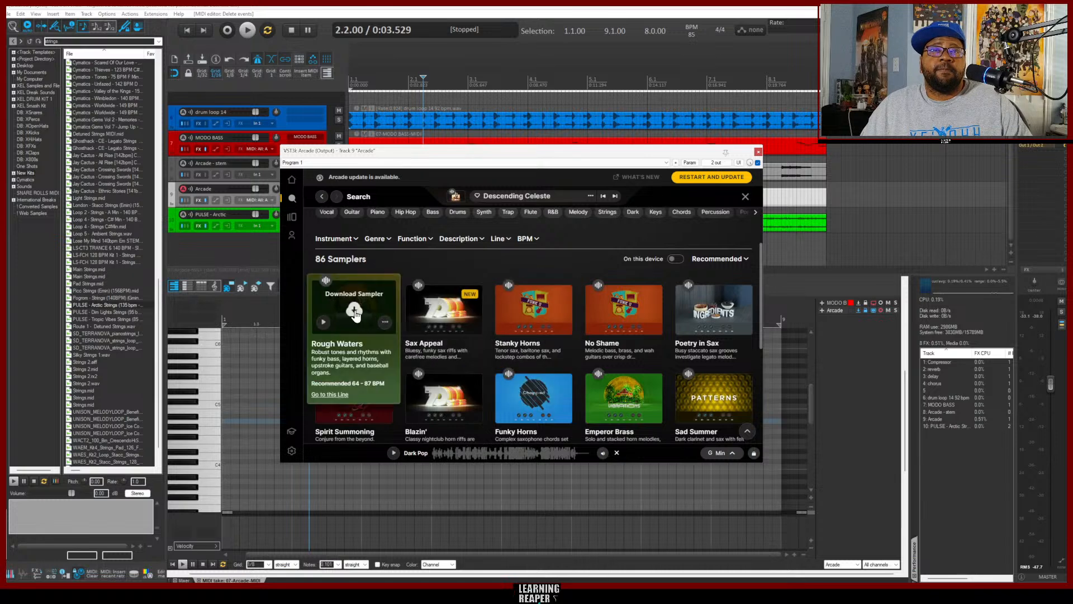
pyautogui.click(323, 323)
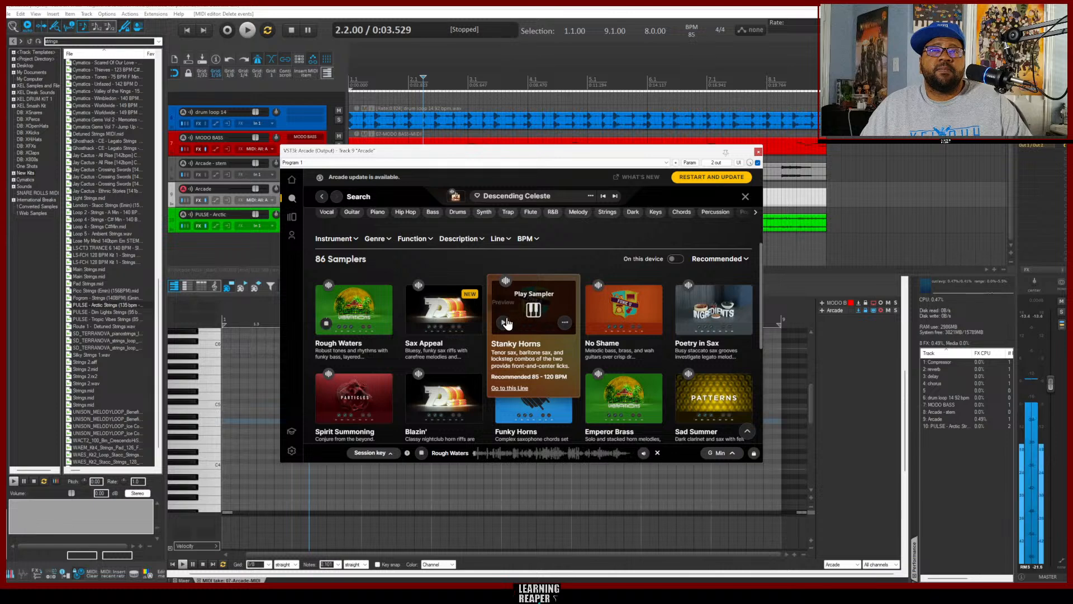
pyautogui.click(326, 323)
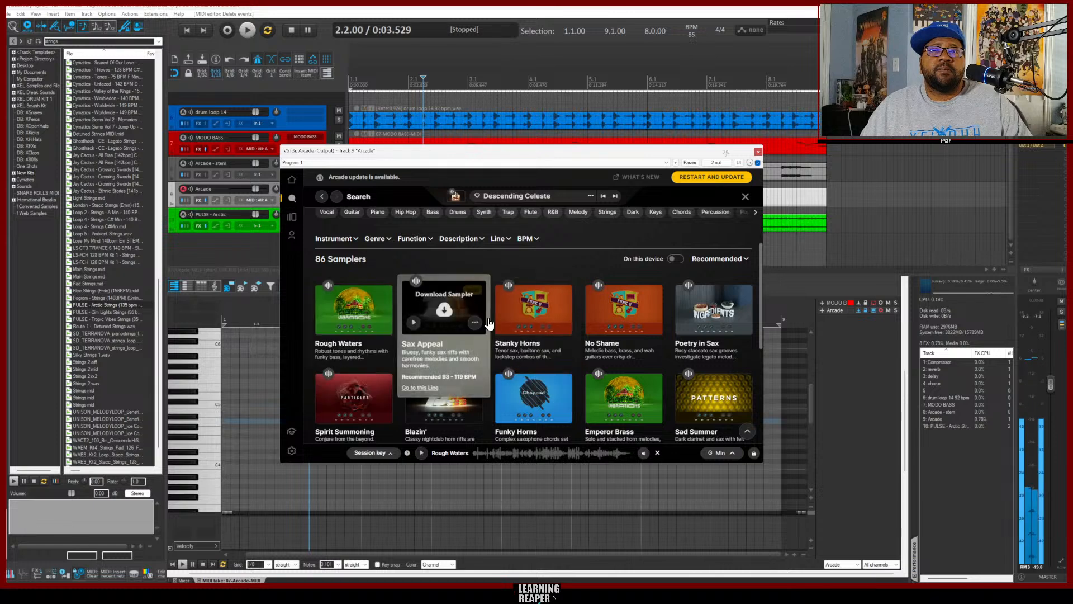
pyautogui.click(505, 324)
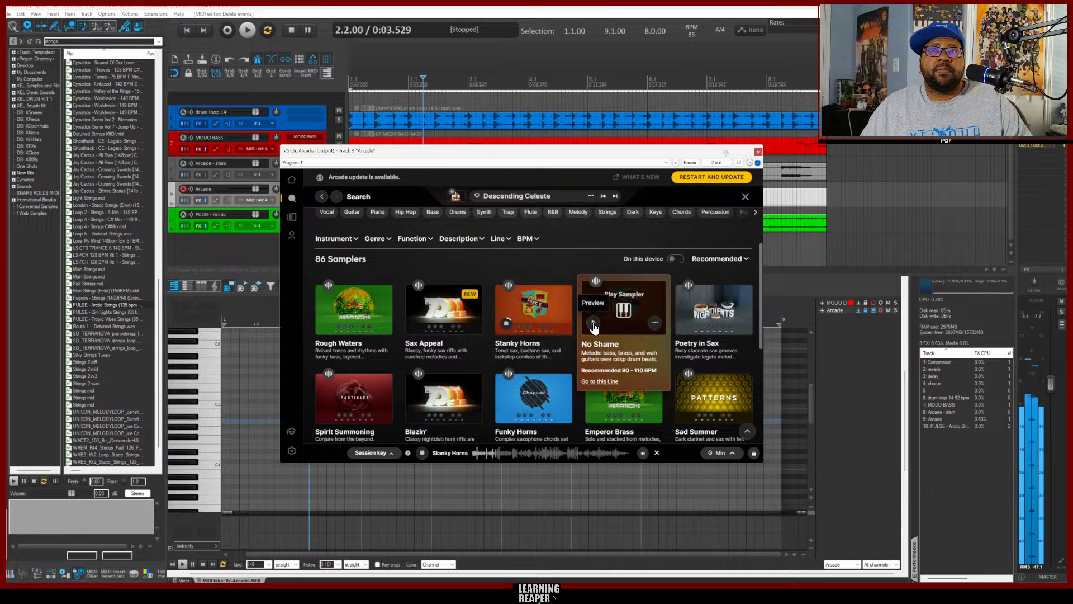
pyautogui.click(594, 325)
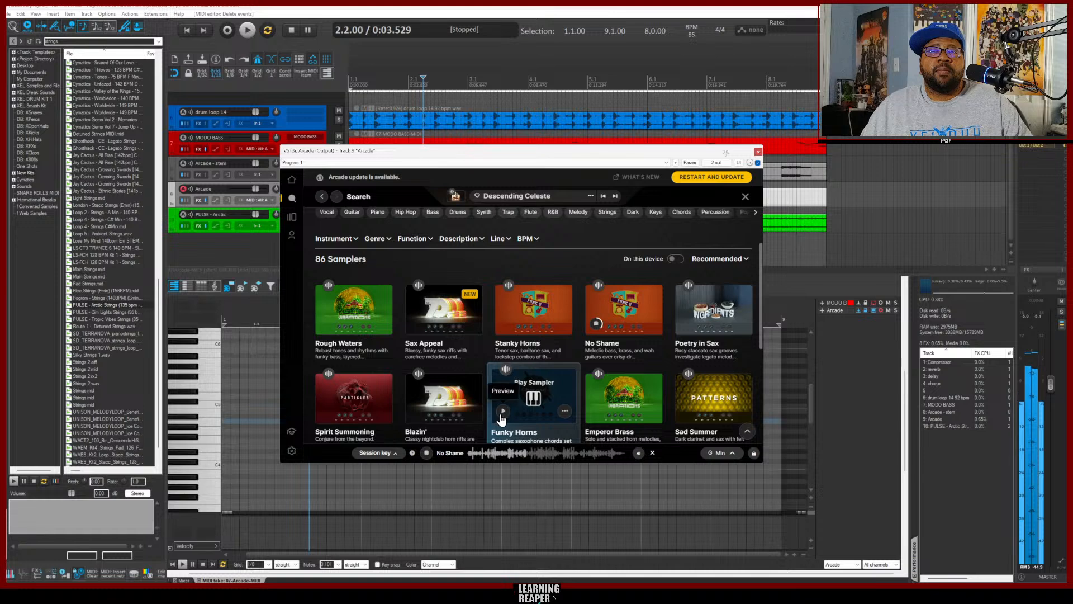
pyautogui.click(503, 412)
pyautogui.scroll(-2, 539, 352)
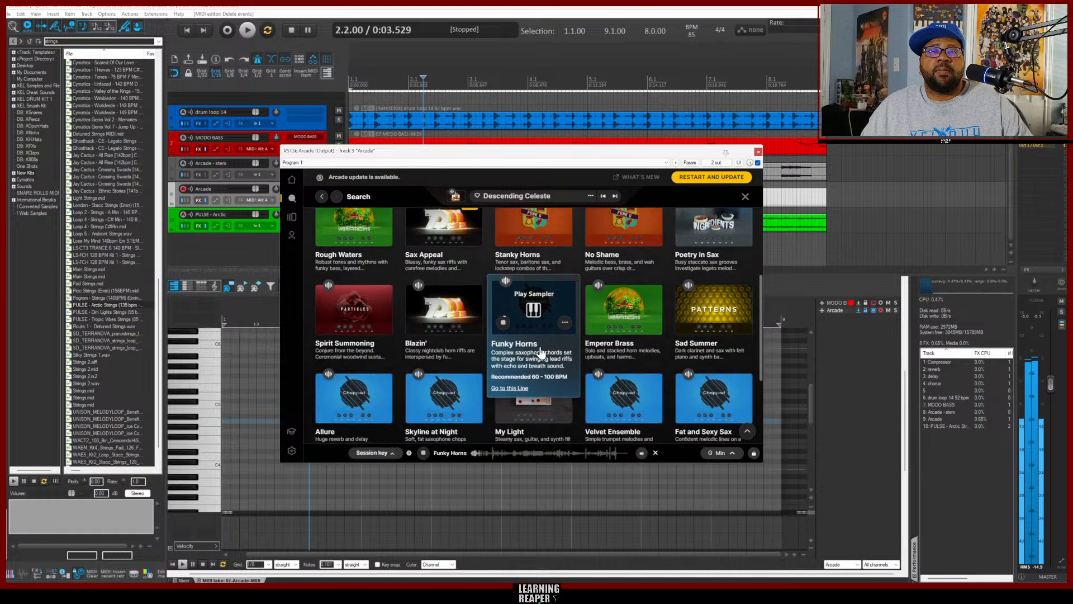
pyautogui.click(535, 313)
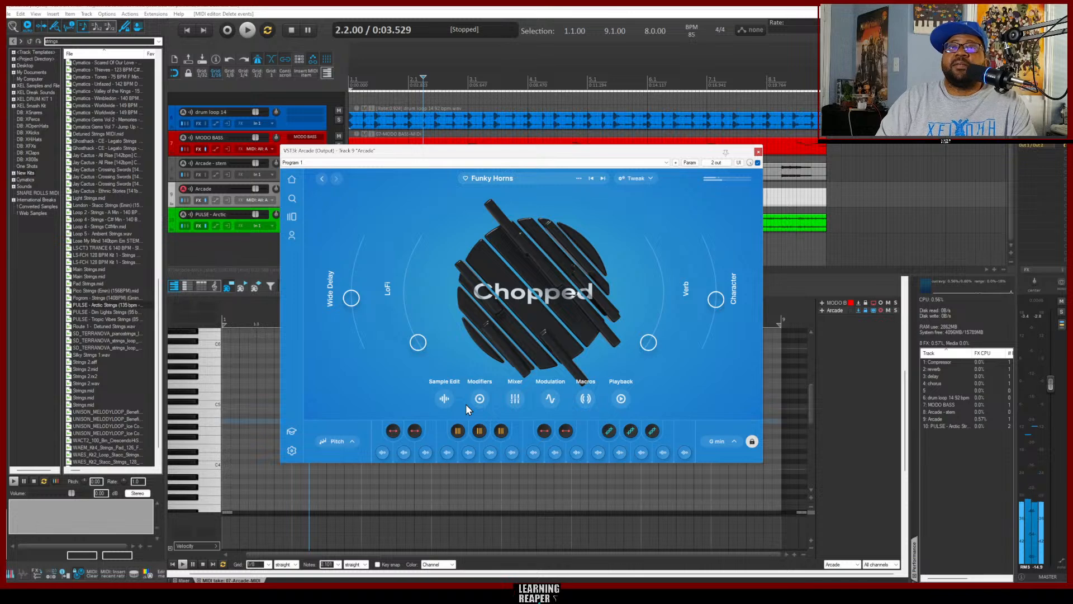
# Record a Funky Horns part into the Arcade track's MIDI item during playback from the project start, and close the Arcade window
pyautogui.press('Home')
pyautogui.press('space')
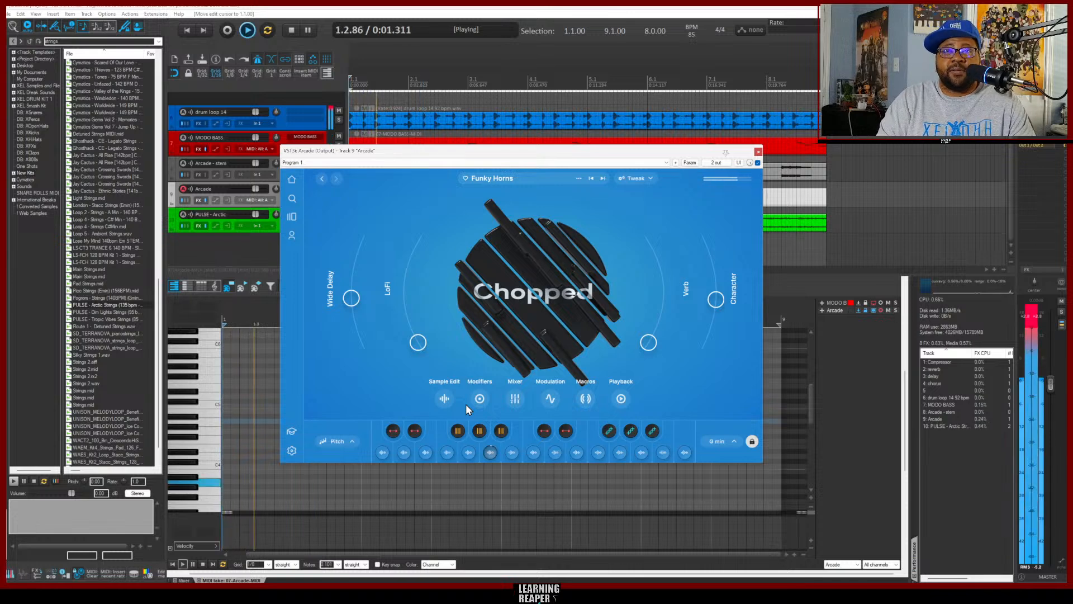
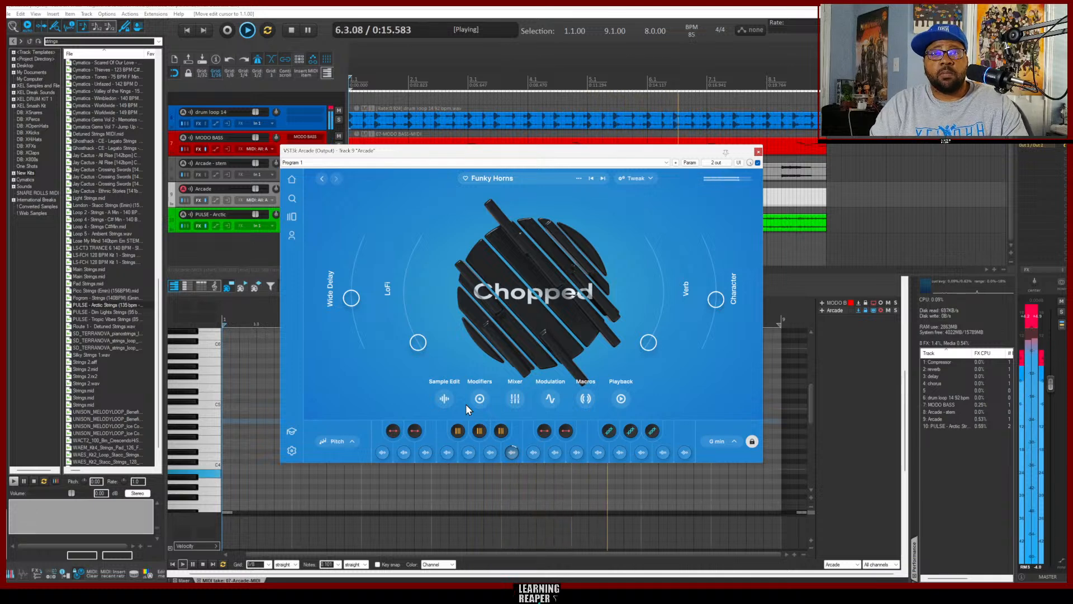
pyautogui.hotkey('ctrl', 'r')
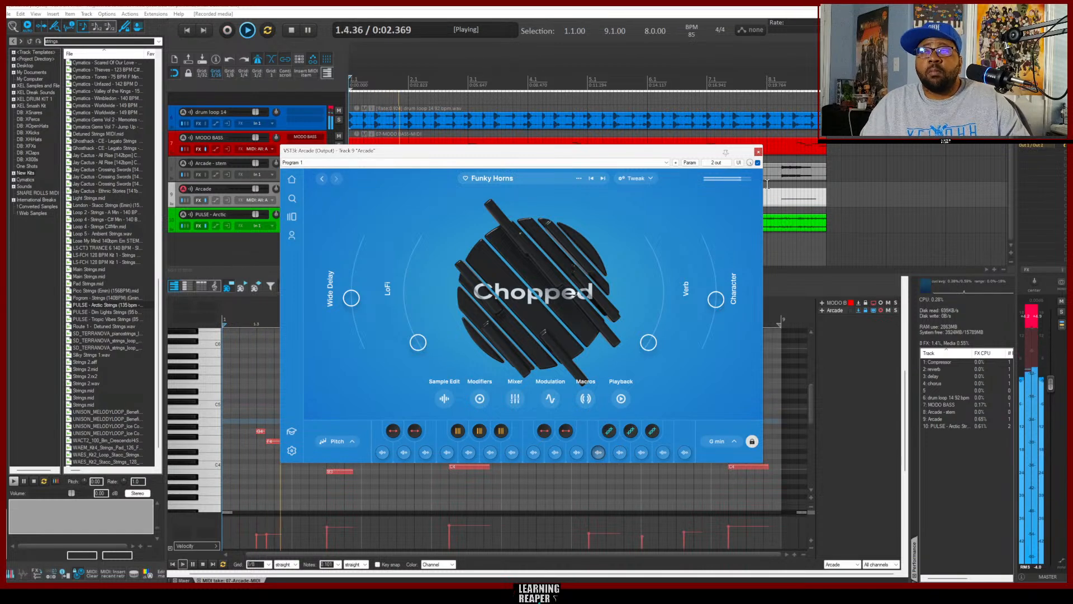
pyautogui.click(758, 152)
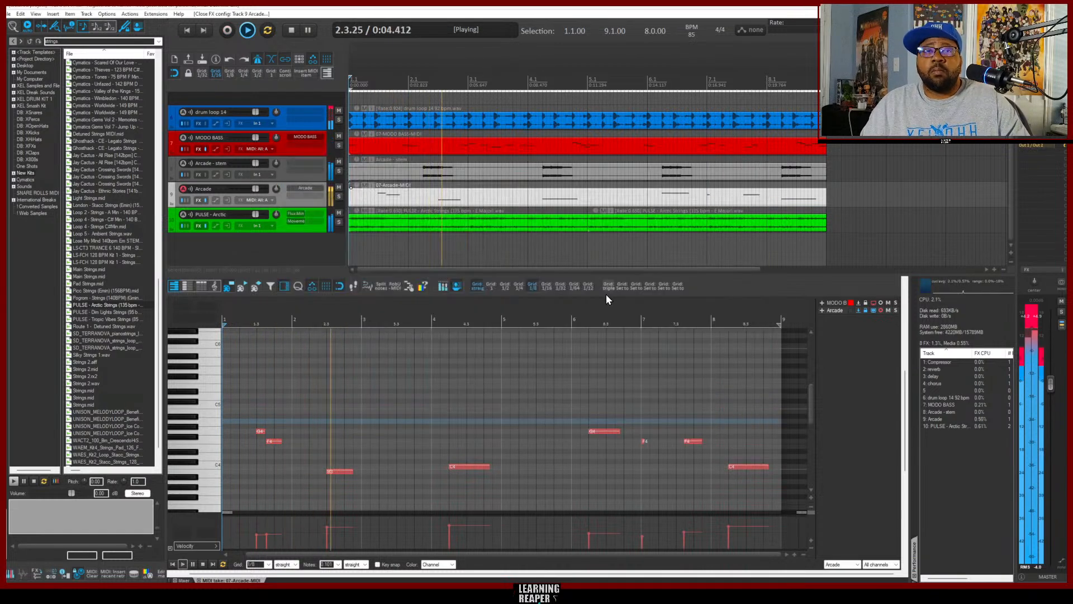
# Delete the short F4 note at the start of bar 7 in the Arcade MIDI item and stop playback
pyautogui.doubleClick(644, 441)
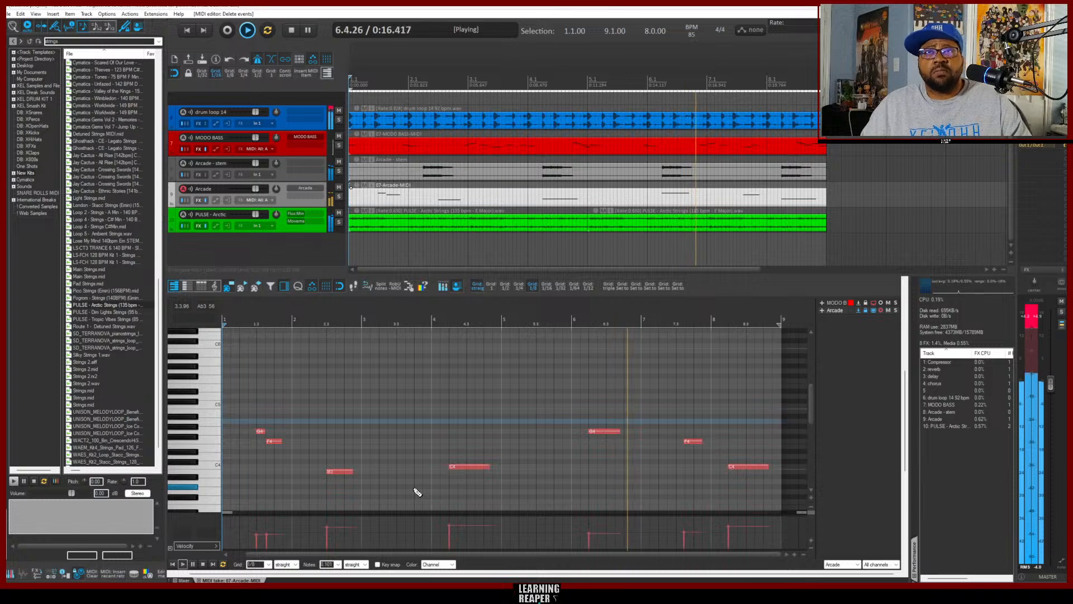
pyautogui.press('space')
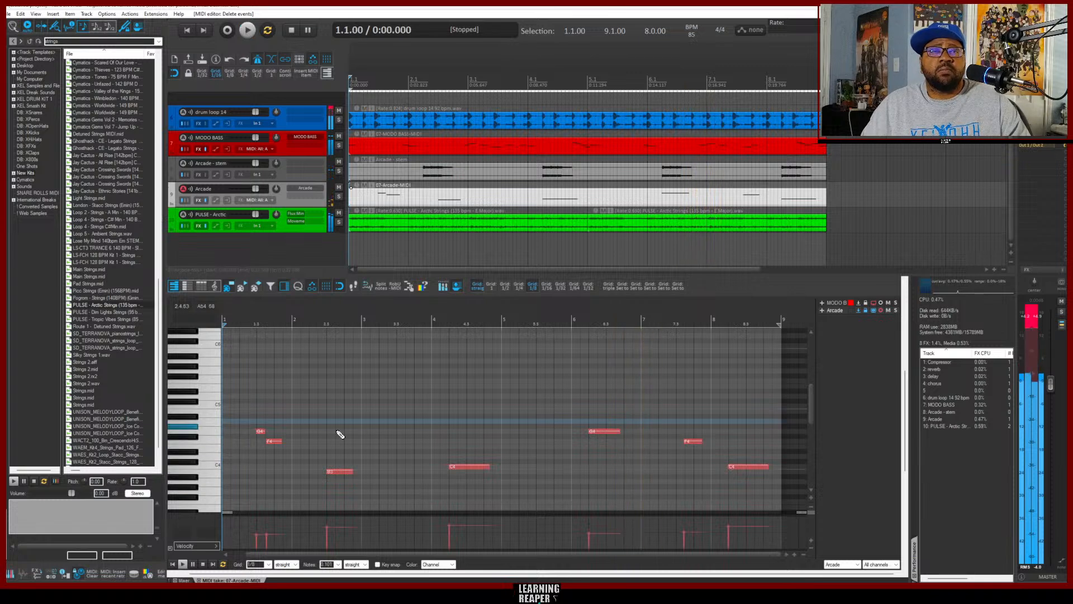
pyautogui.click(210, 432)
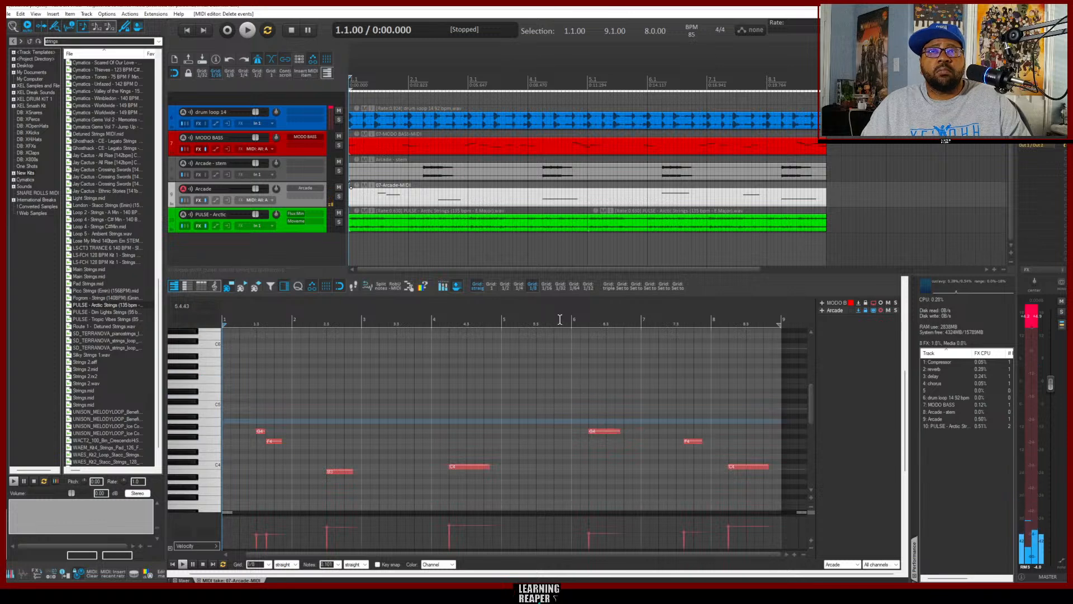
# Add an A4 note in bar 6 overlapping the end of the G4 note, shift it slightly later to about beat 3 and lower its velocity
pyautogui.click(501, 320)
pyautogui.press('space')
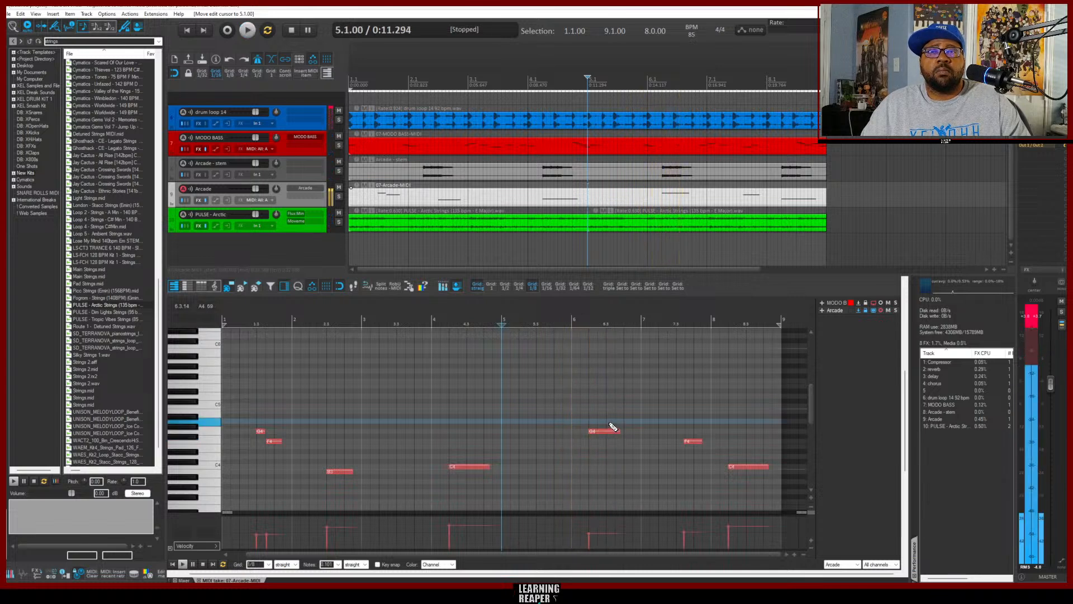
pyautogui.click(609, 421)
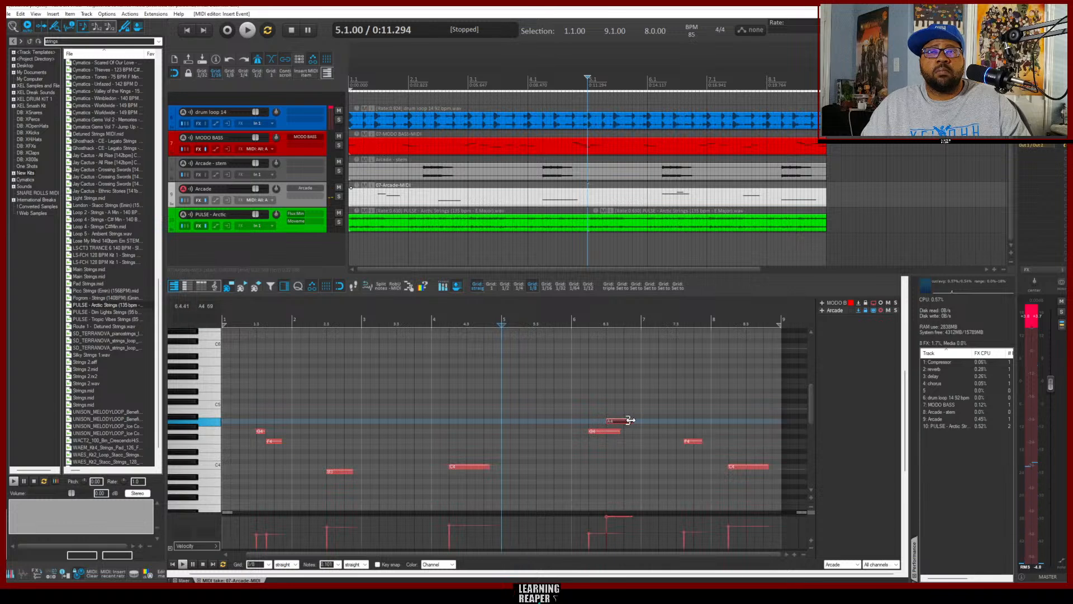
pyautogui.press('space')
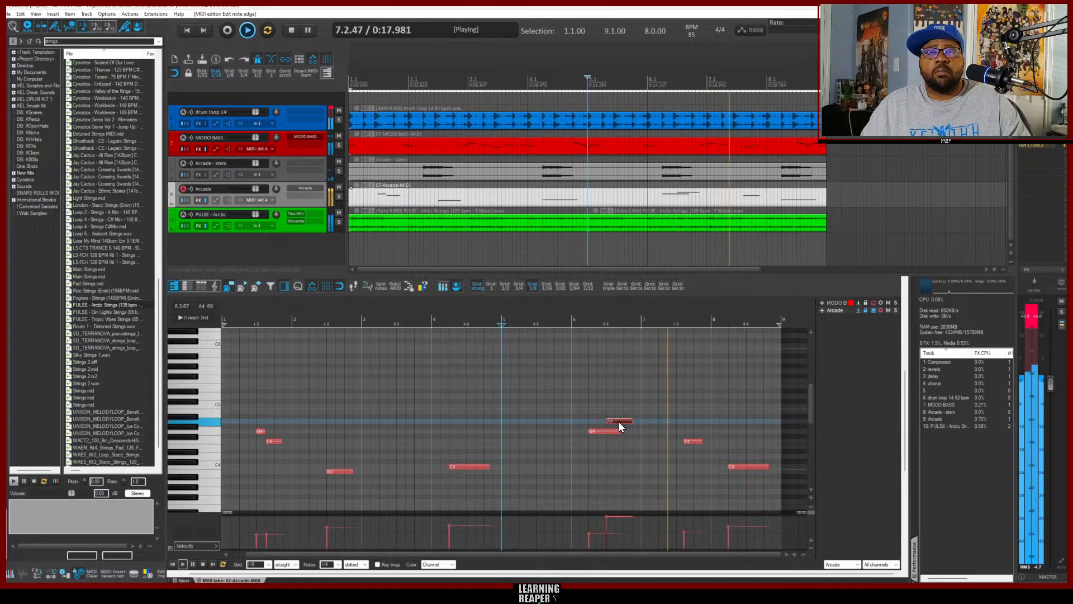
pyautogui.moveTo(624, 423); pyautogui.dragTo(627, 422)
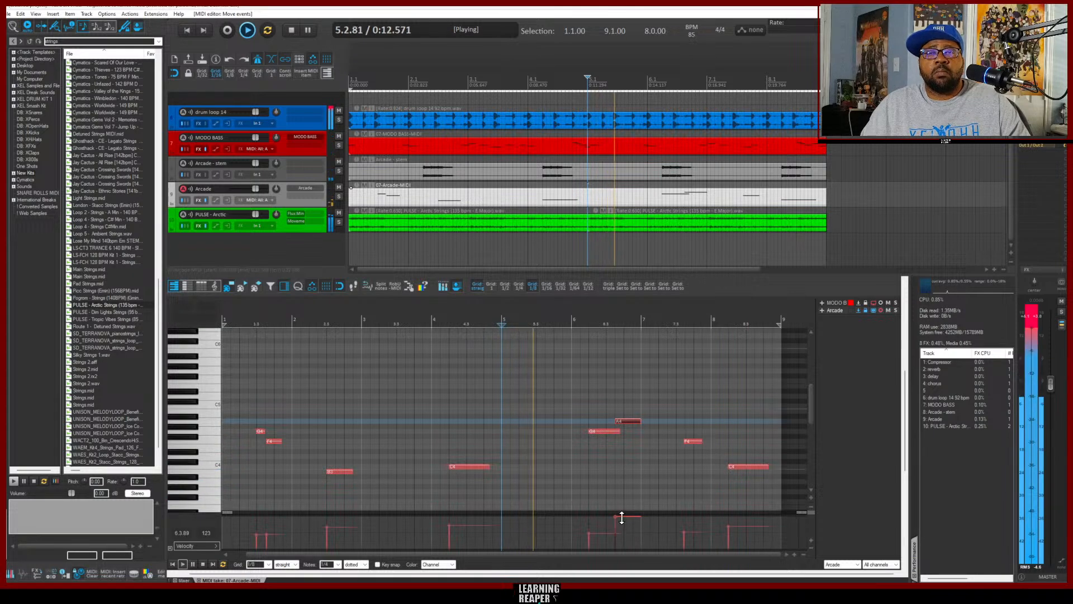
pyautogui.moveTo(621, 517); pyautogui.dragTo(625, 527)
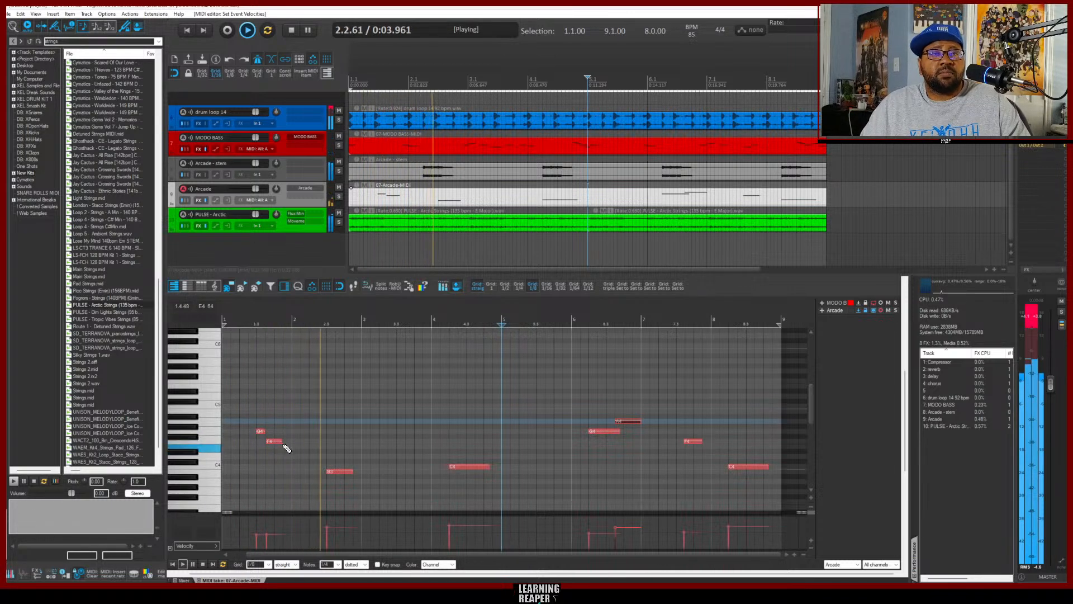
# Extend the F4 note in bar 1, the B3 in bar 2 and the F4 in bar 7 to about the ends of their bars
pyautogui.moveTo(283, 443); pyautogui.dragTo(293, 443)
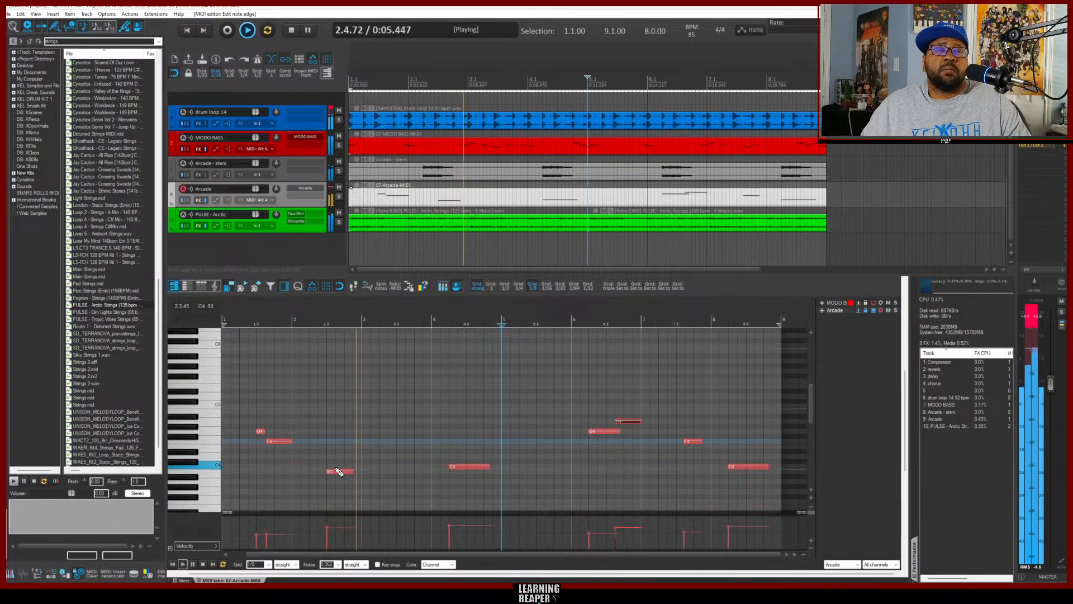
pyautogui.moveTo(353, 472); pyautogui.dragTo(362, 472)
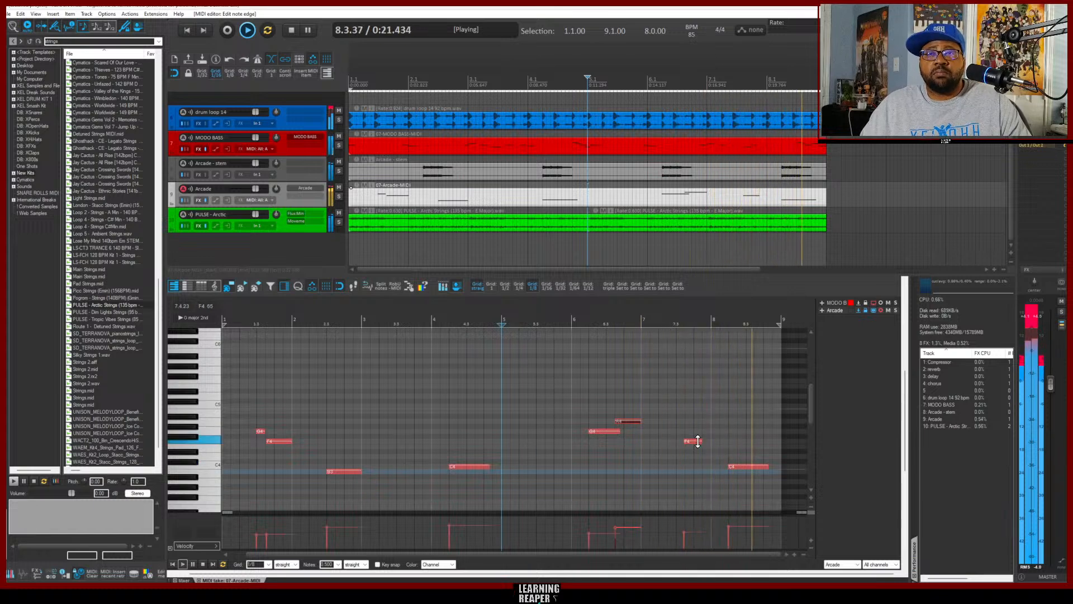
pyautogui.moveTo(697, 441); pyautogui.dragTo(711, 441)
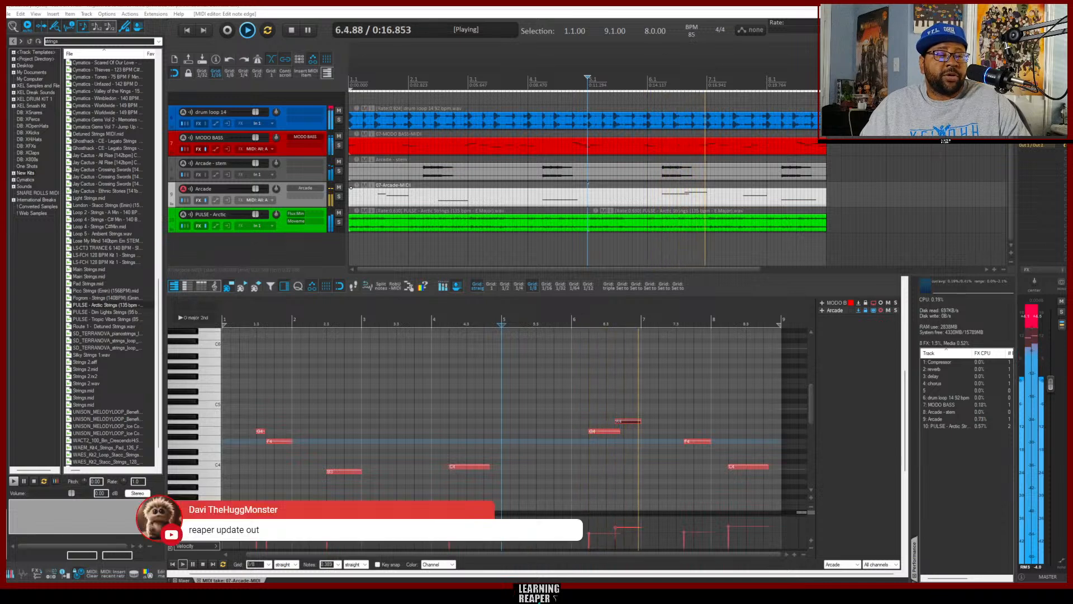
pyautogui.click(290, 254)
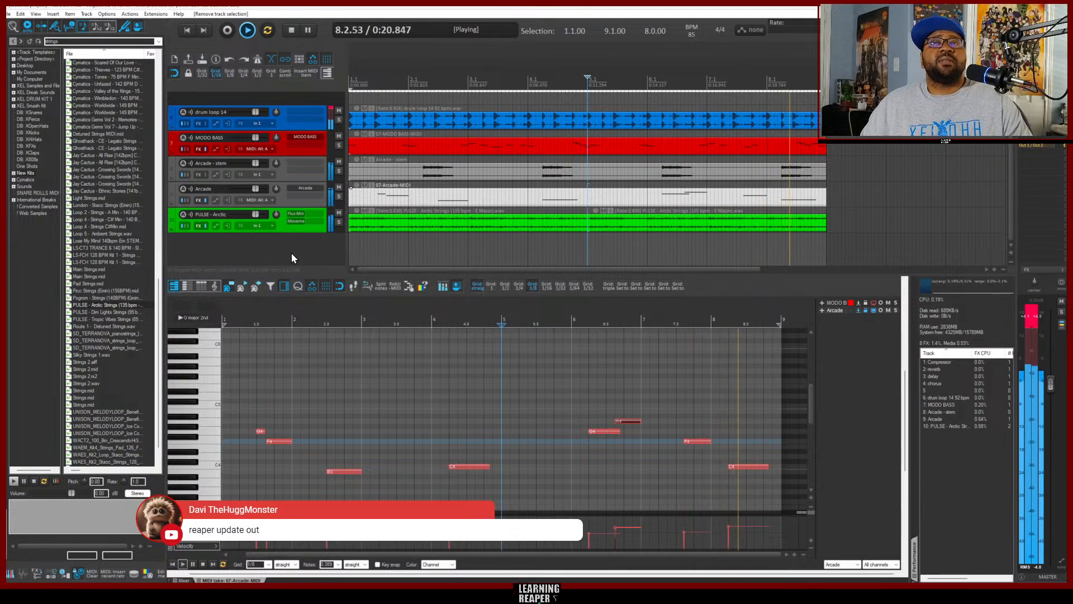
pyautogui.press('space')
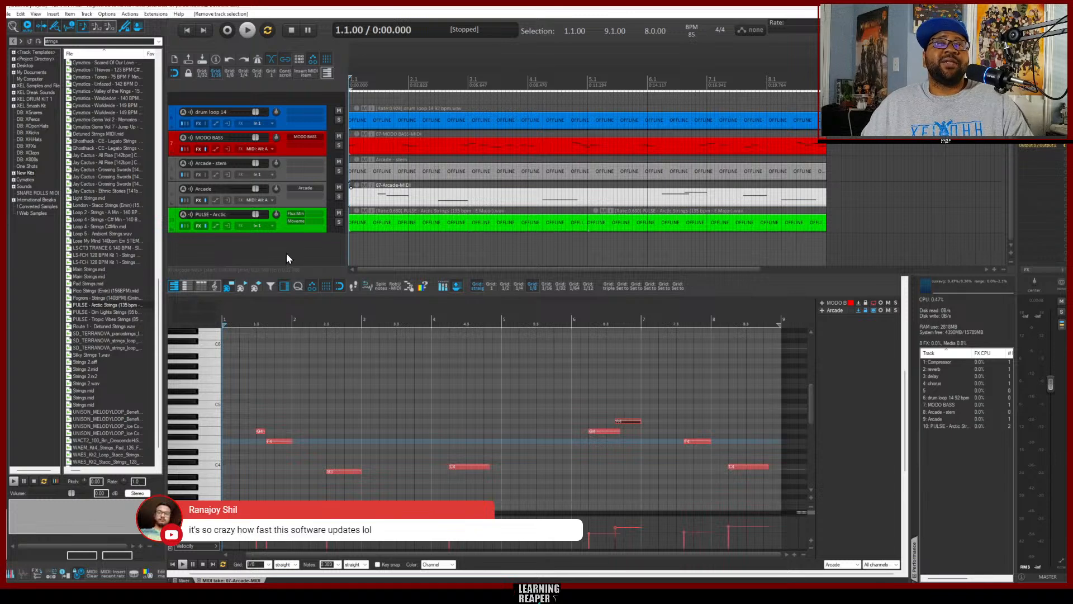
pyautogui.click(15, 26)
pyautogui.click(7, 15)
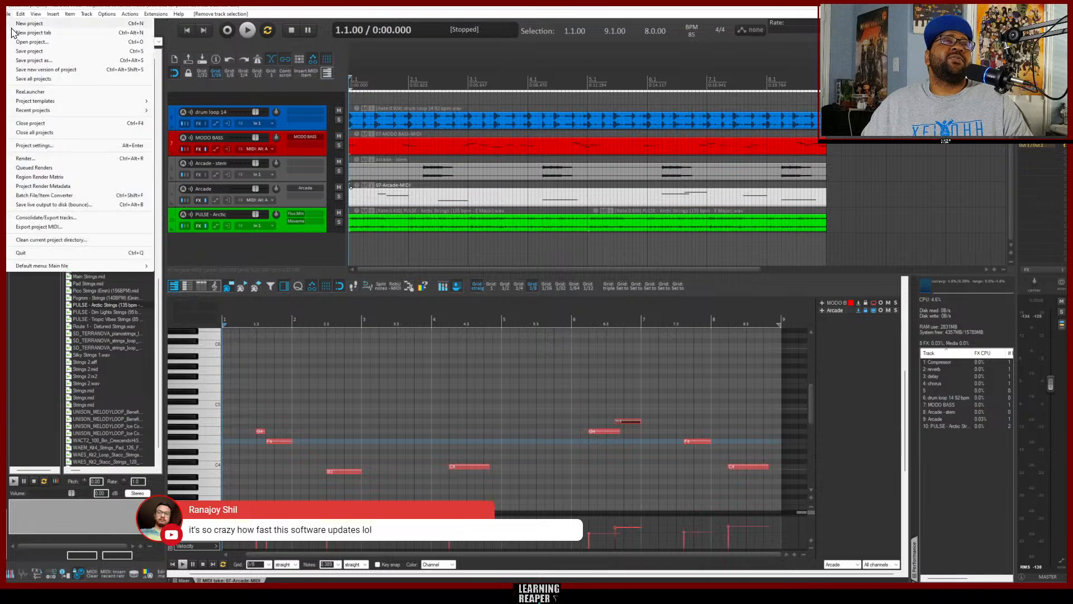
pyautogui.moveTo(20, 14)
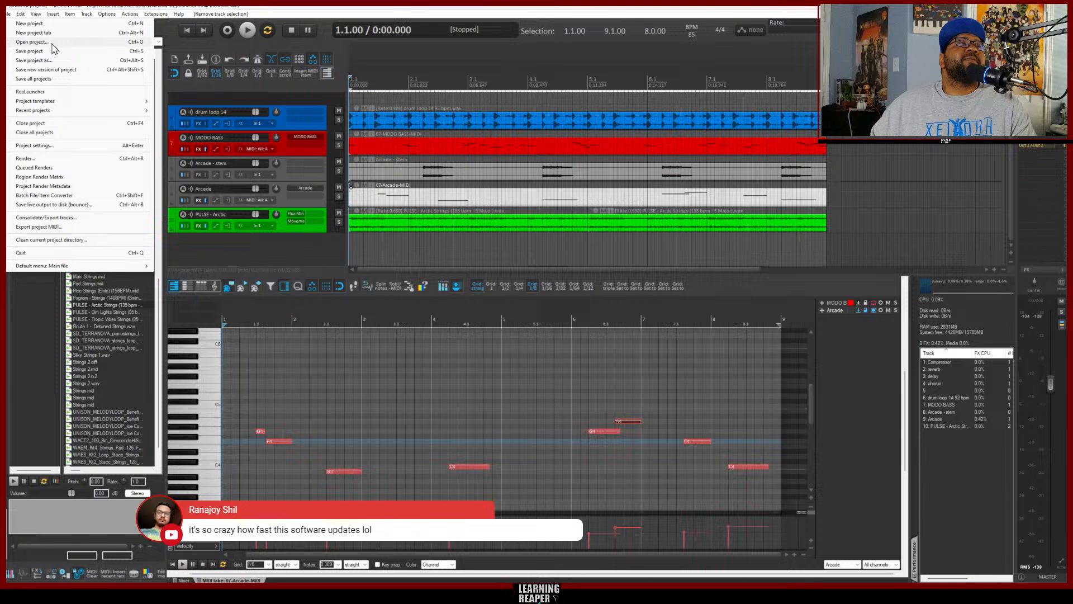
pyautogui.click(50, 43)
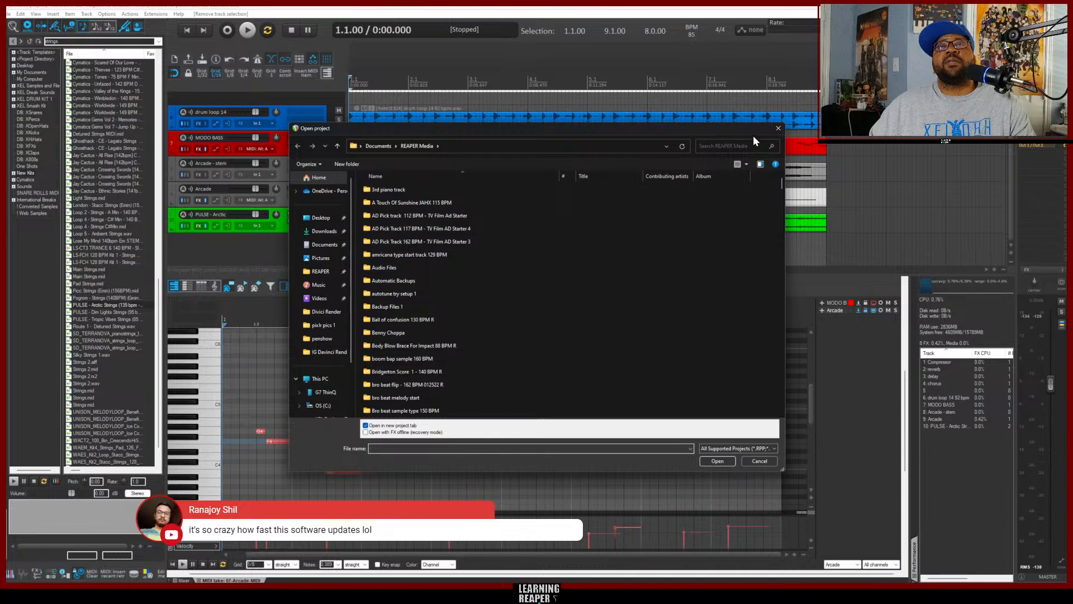
pyautogui.click(778, 128)
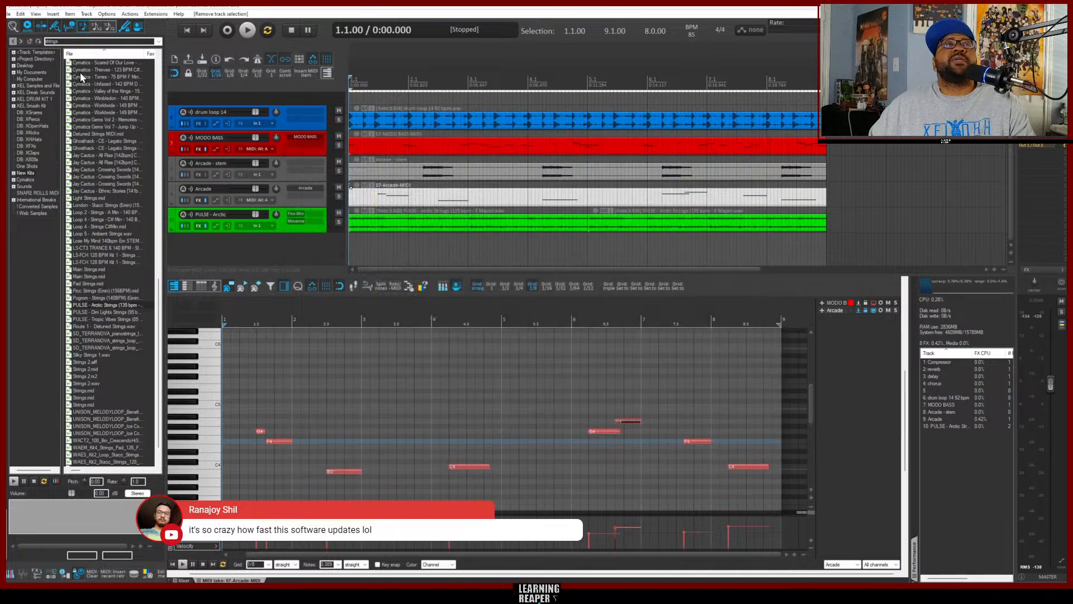
# Save the project in the REAPER Media folder as "Live Hip Hop type track - Concrete 85 BPM R"
pyautogui.click(8, 14)
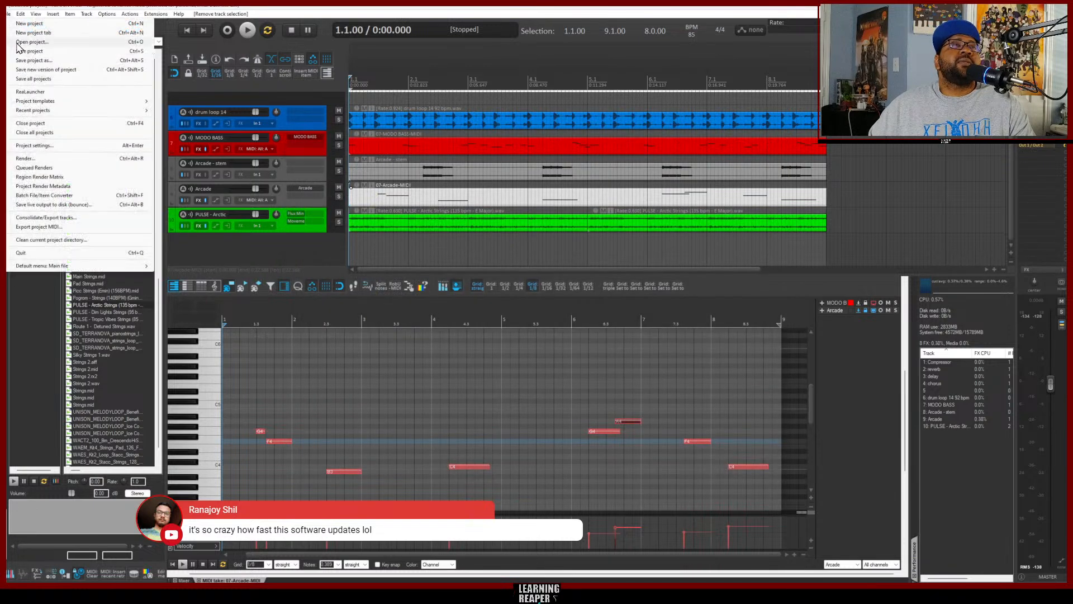
pyautogui.click(49, 52)
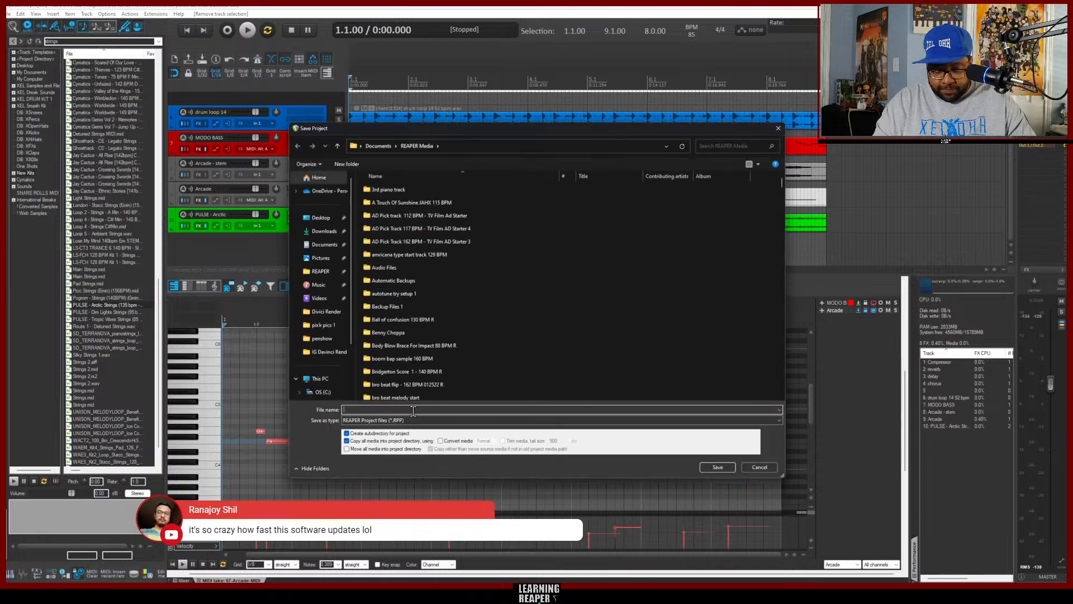
pyautogui.write('youtu')
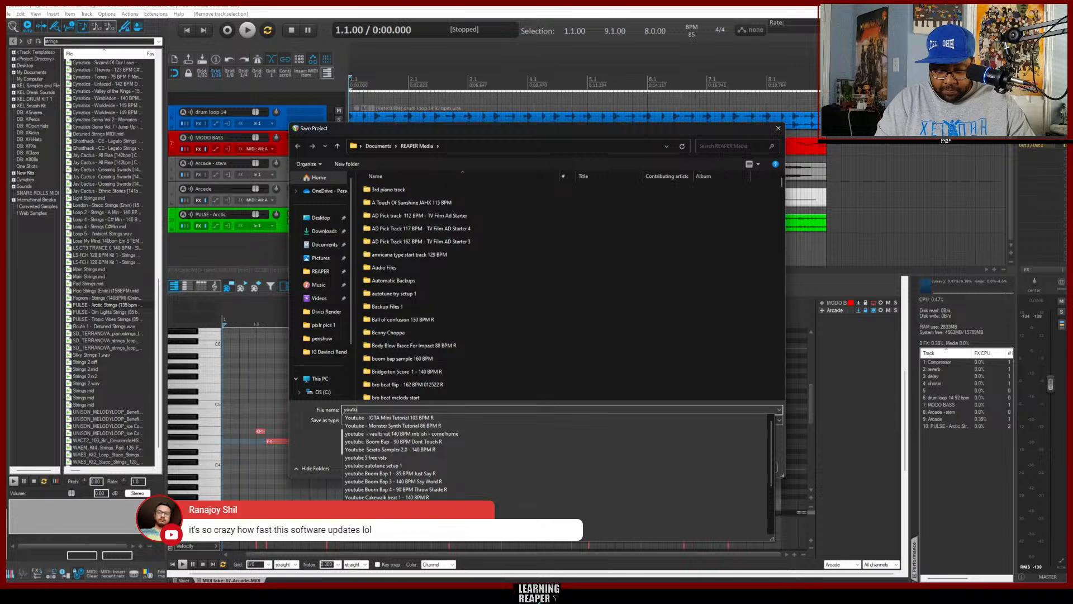
pyautogui.write('be')
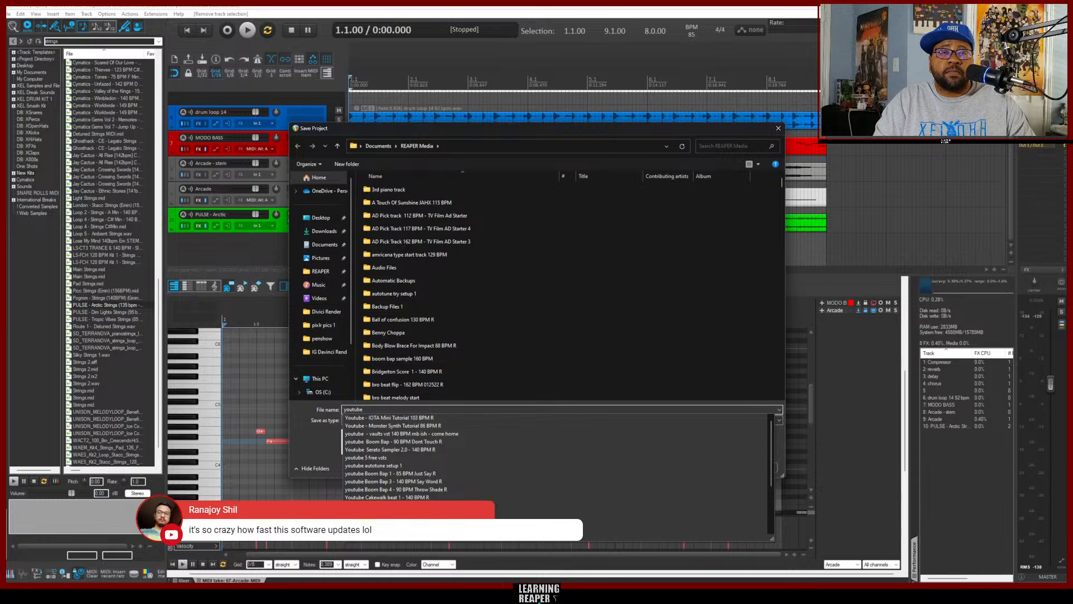
pyautogui.press('BackSpace')
pyautogui.press('BackSpace')
pyautogui.press('BackSpace')
pyautogui.press('BackSpace')
pyautogui.press('BackSpace')
pyautogui.press('BackSpace')
pyautogui.press('BackSpace')
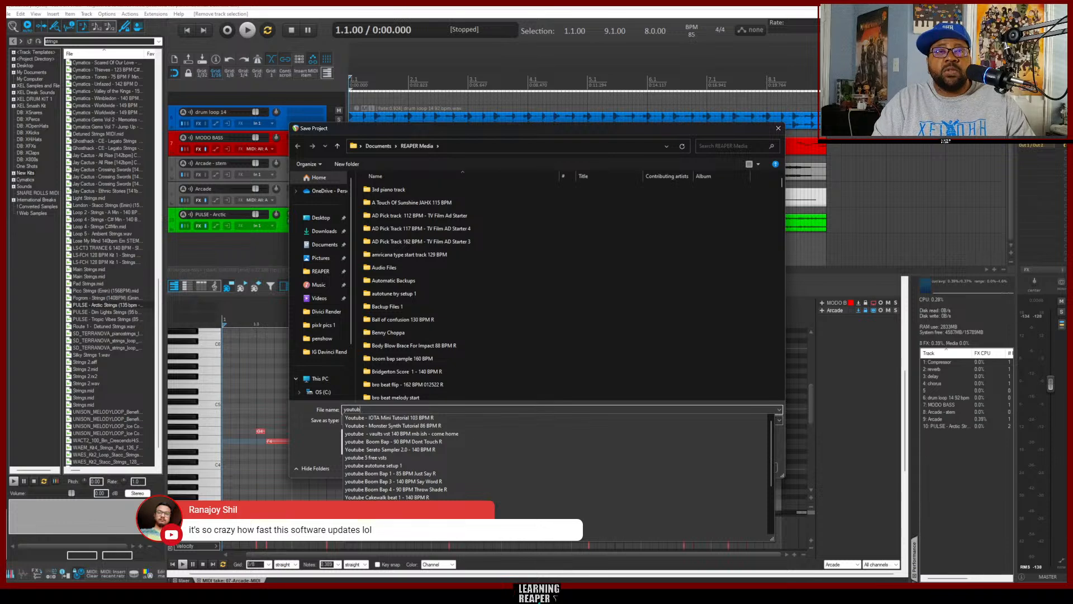
pyautogui.write('live')
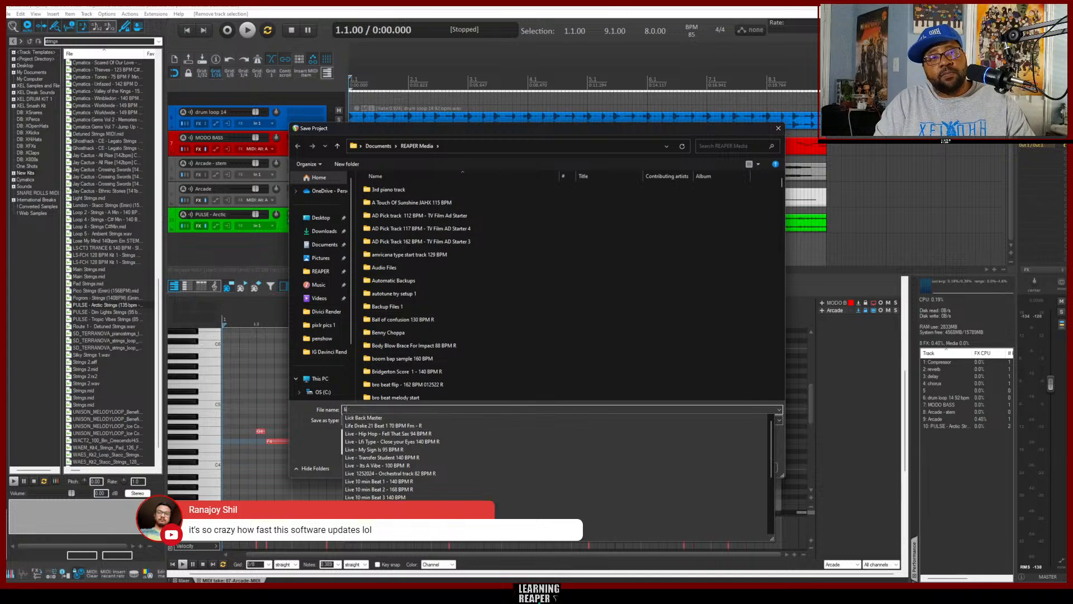
pyautogui.press('BackSpace')
pyautogui.press('BackSpace')
pyautogui.press('BackSpace')
pyautogui.write('ive')
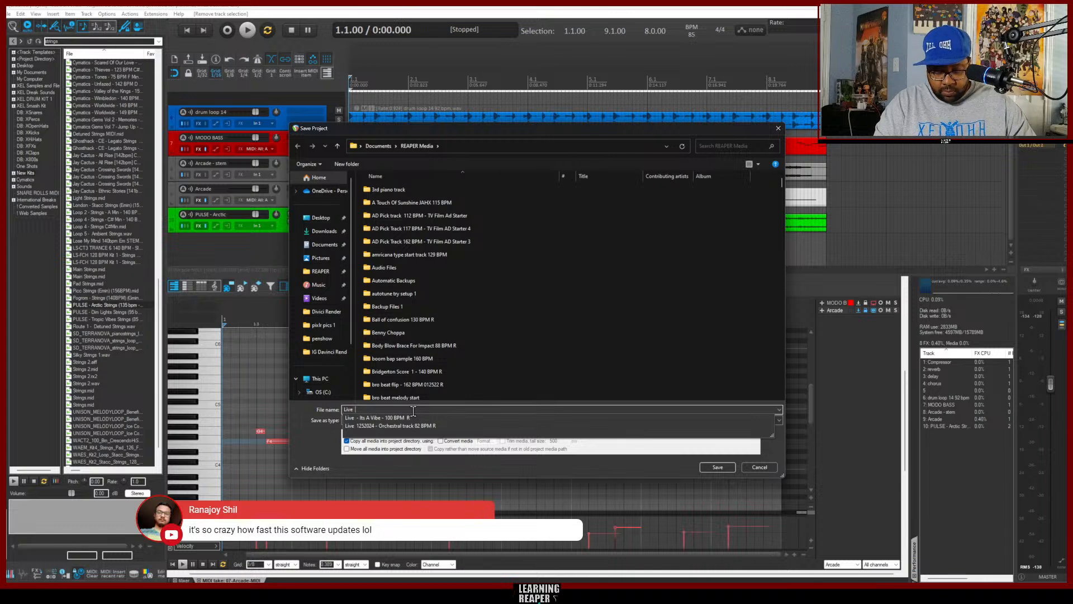
pyautogui.write('Hip Ho')
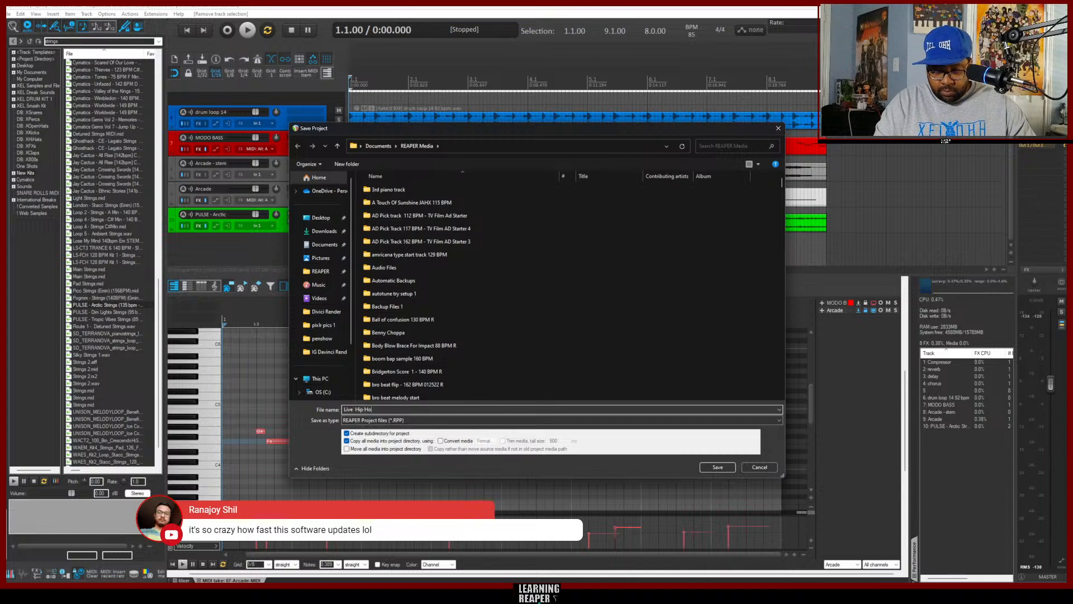
pyautogui.write('p type track - Concrete 85 BP')
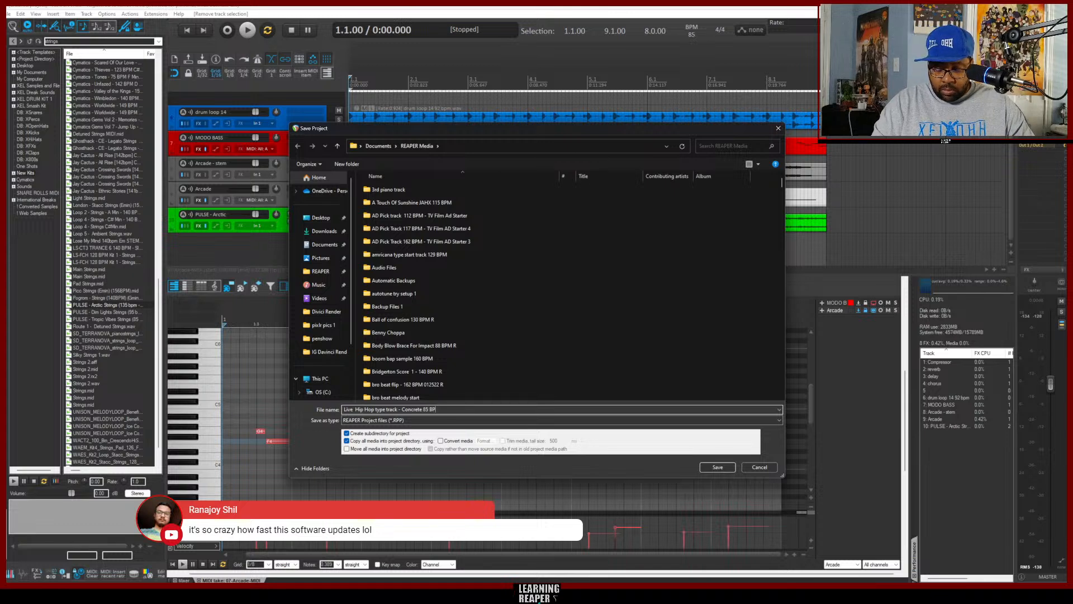
pyautogui.write('M R')
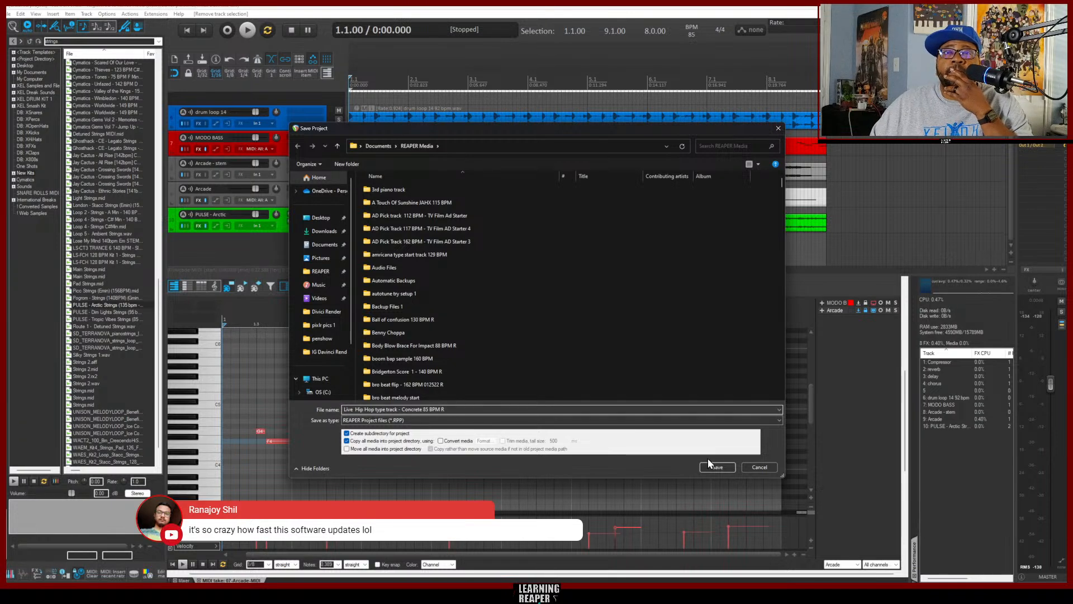
pyautogui.click(721, 467)
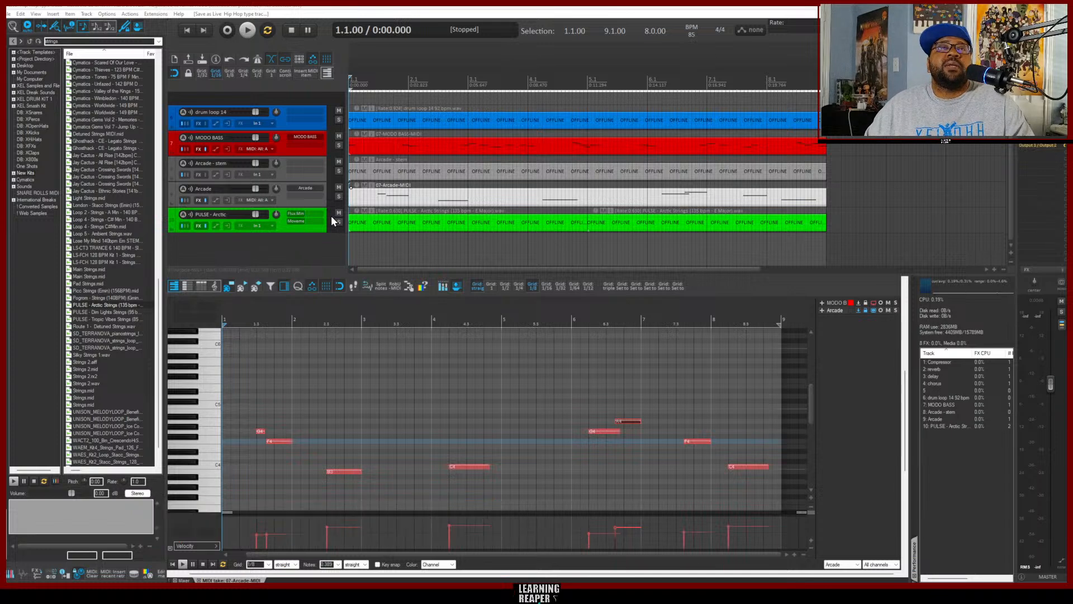
# Find the REAPER Update Utility script among the actions, run it and install the main release 7.23
pyautogui.click(286, 260)
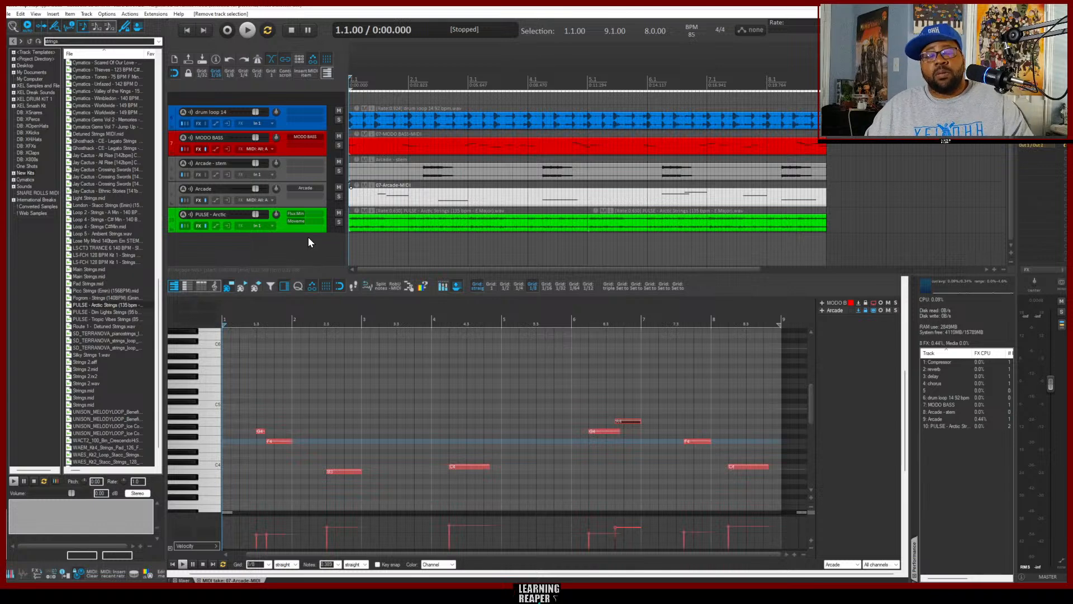
pyautogui.hotkey('shift', '/')
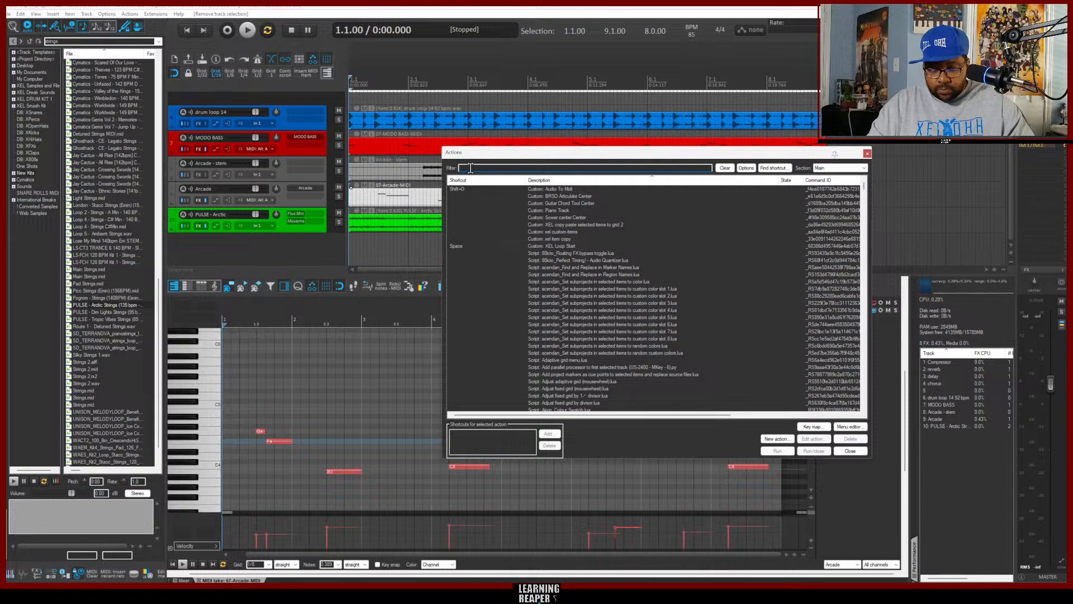
pyautogui.write('updat')
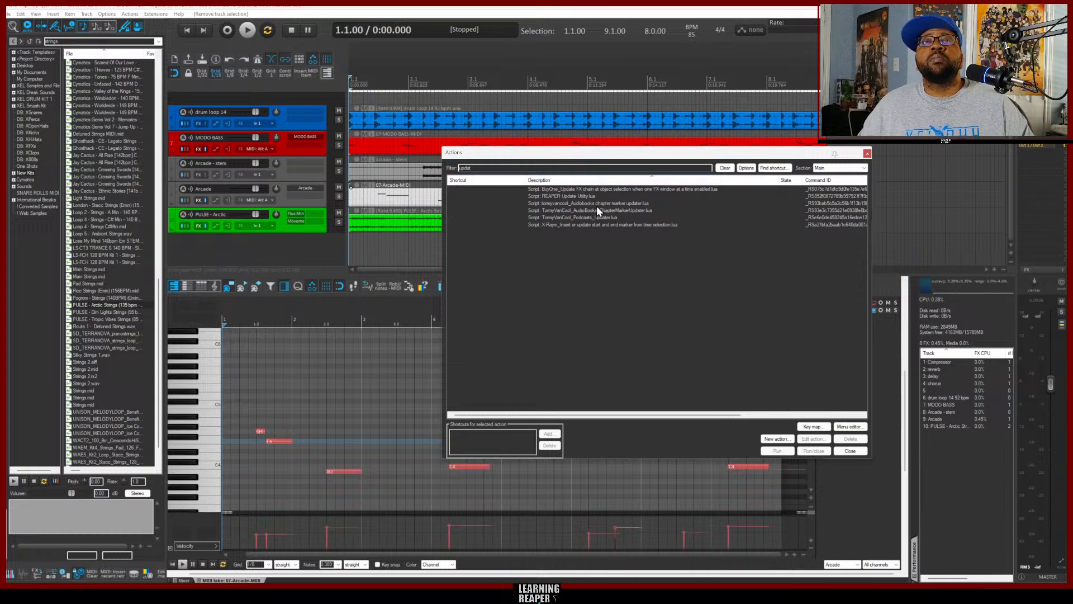
pyautogui.click(559, 196)
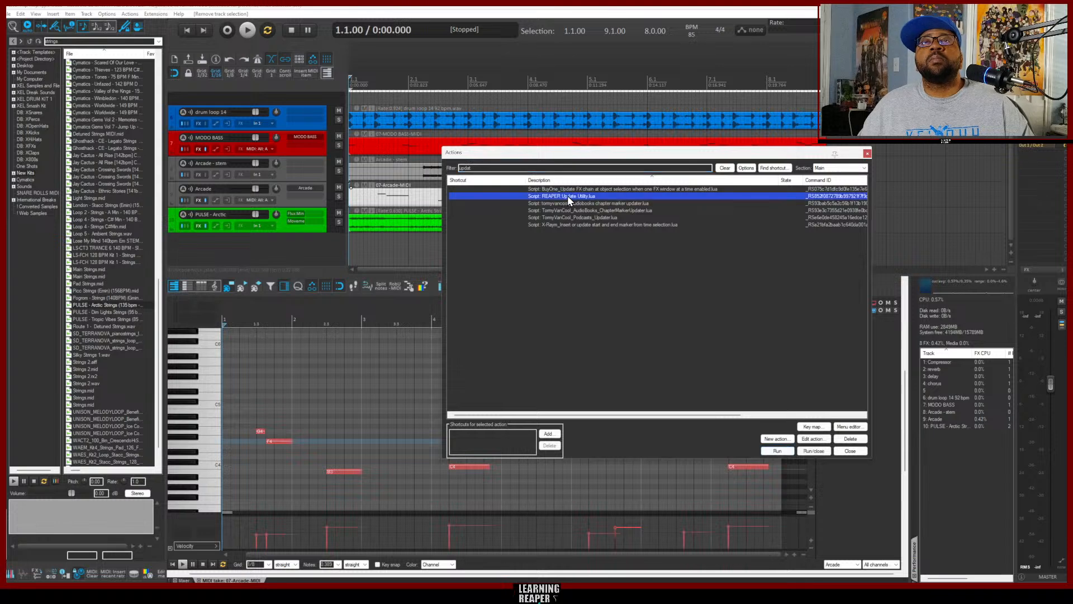
pyautogui.doubleClick(568, 195)
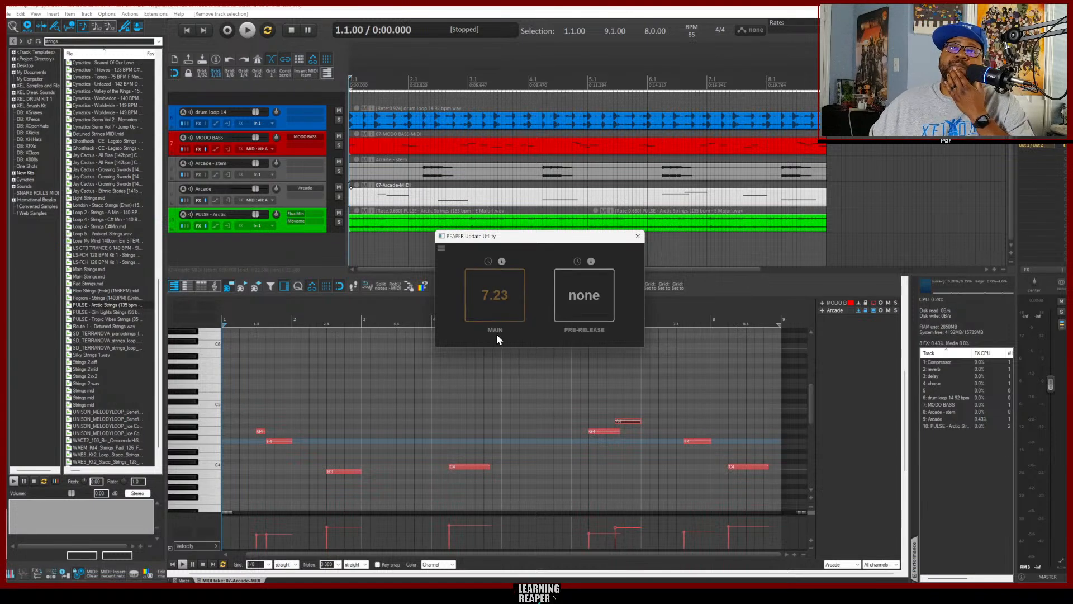
pyautogui.click(497, 298)
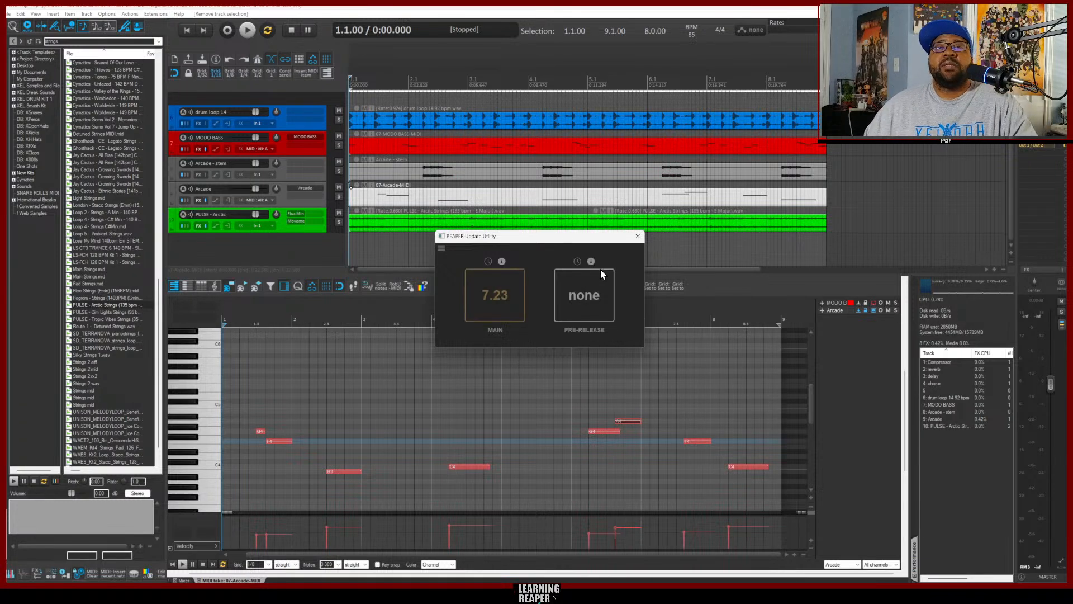
pyautogui.click(495, 291)
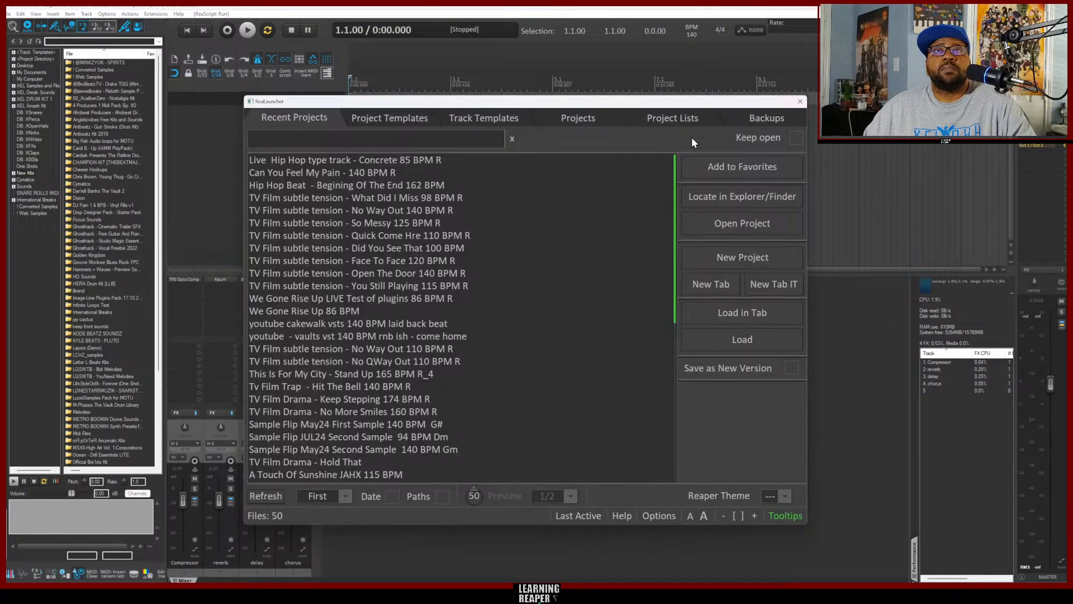
# Dismiss the ReaLauncher window, add two Keyzone Classic instrument tracks to the empty project and close their plugin windows
pyautogui.click(800, 101)
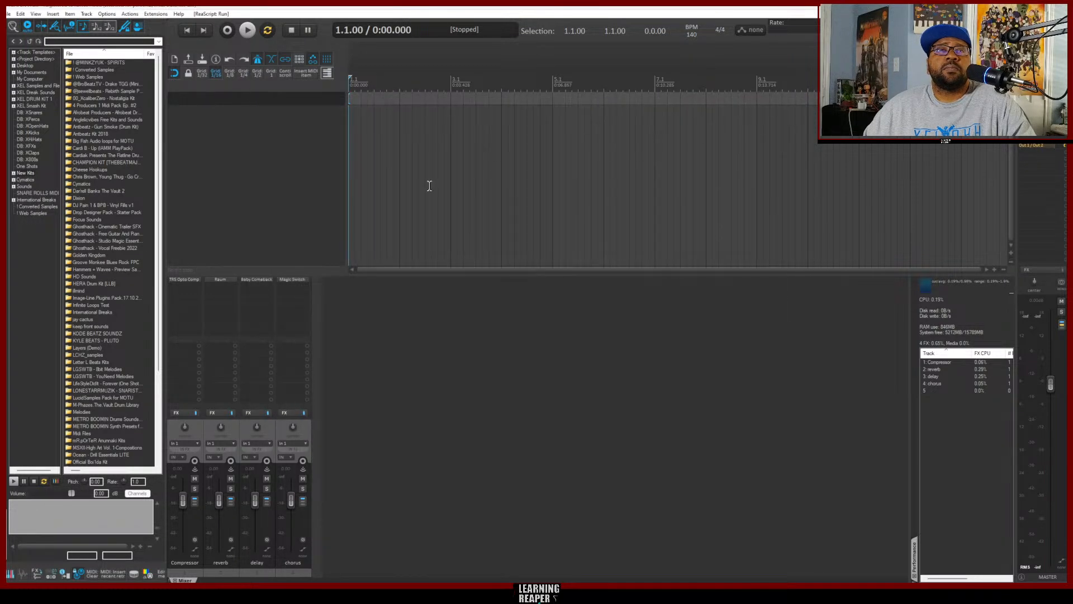
pyautogui.click(285, 194)
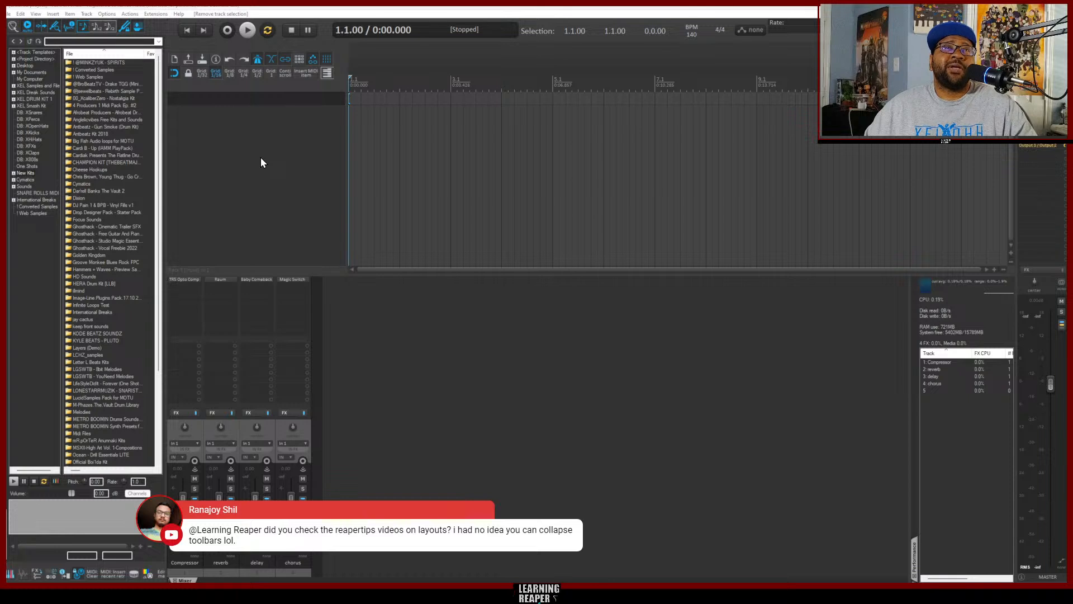
pyautogui.click(327, 74)
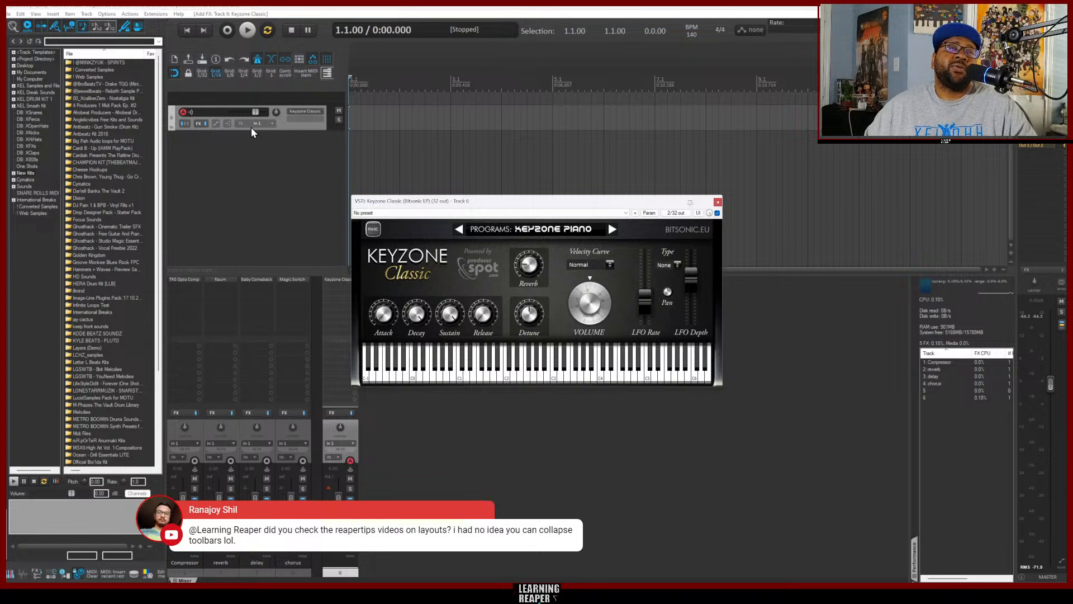
pyautogui.click(327, 74)
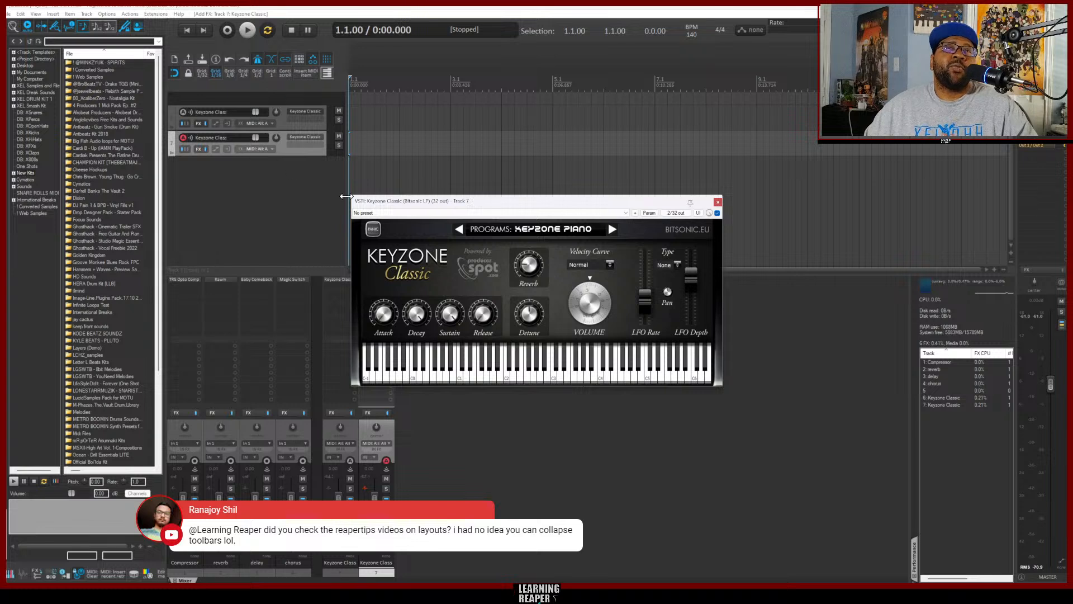
pyautogui.click(718, 202)
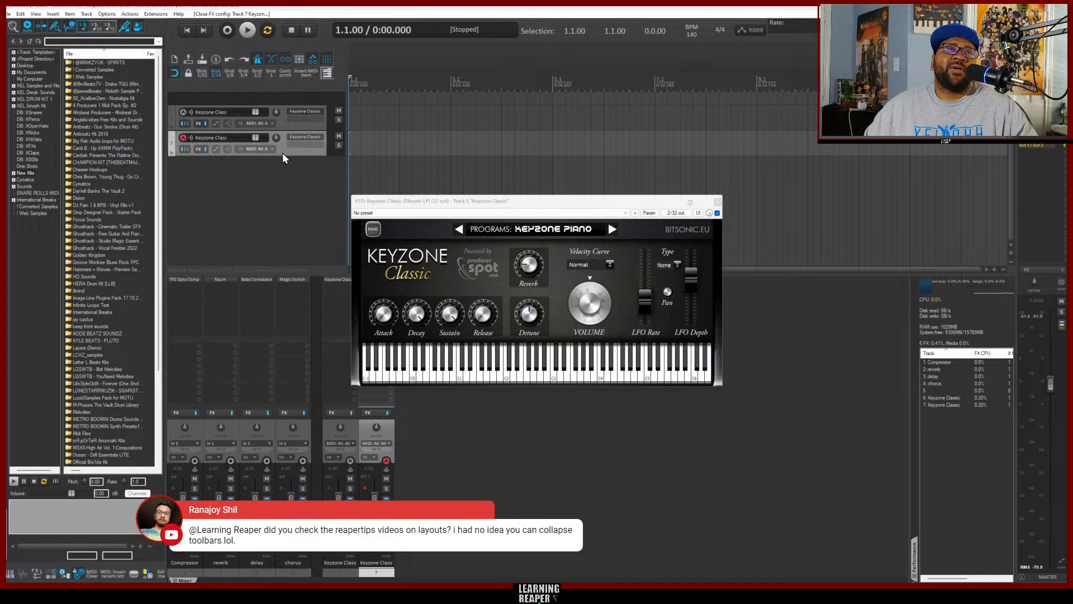
pyautogui.click(718, 202)
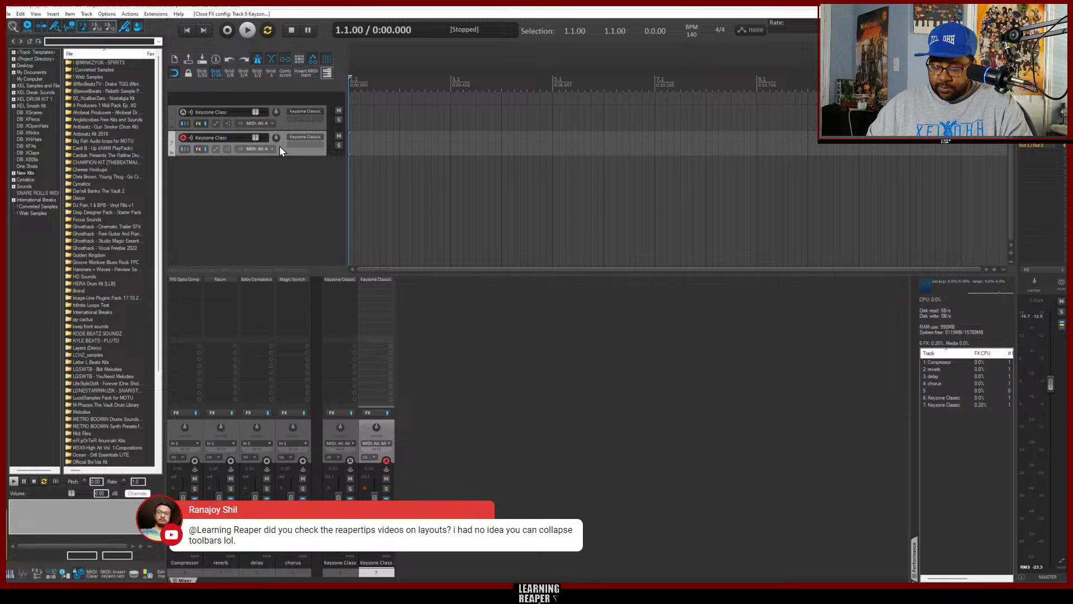
# Delete the second Keyzone Classic track, add ReEQ to the remaining one and close the EQ window
pyautogui.press('Delete')
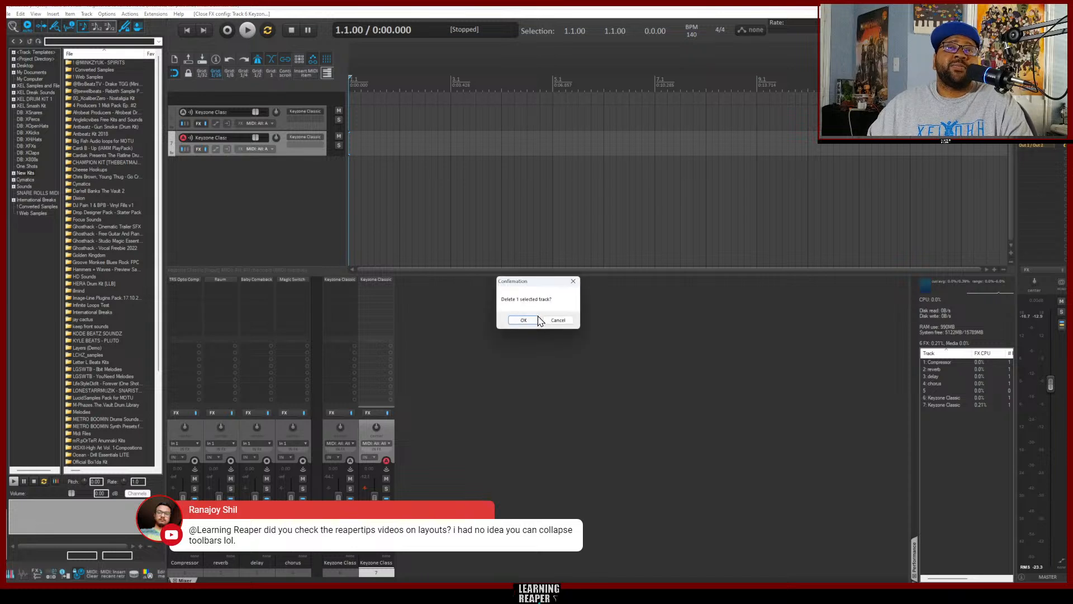
pyautogui.click(524, 320)
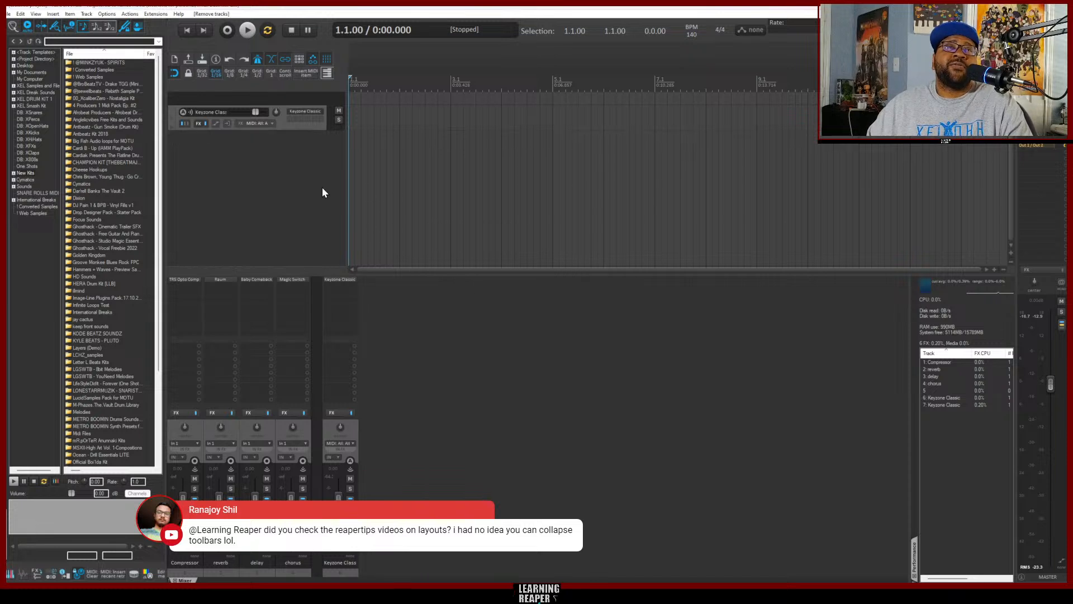
pyautogui.click(283, 121)
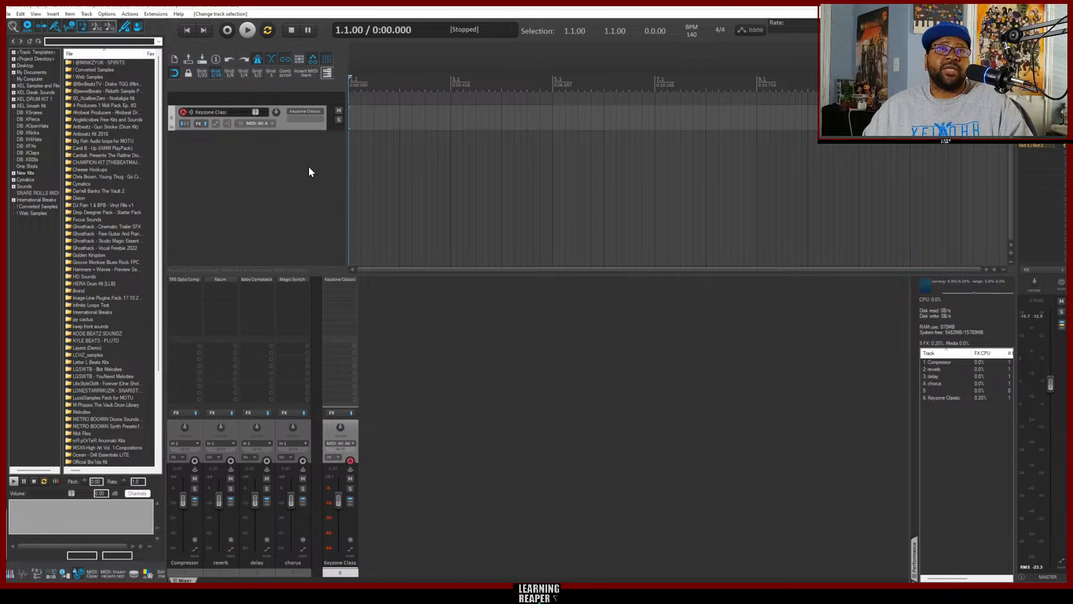
pyautogui.hotkey('shift', 'e')
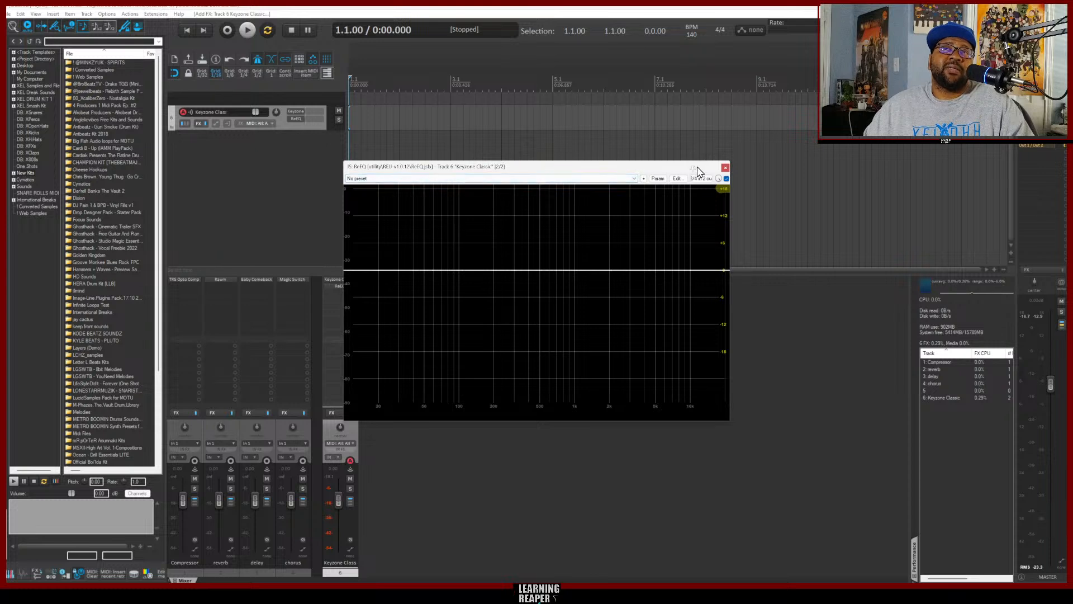
pyautogui.click(725, 168)
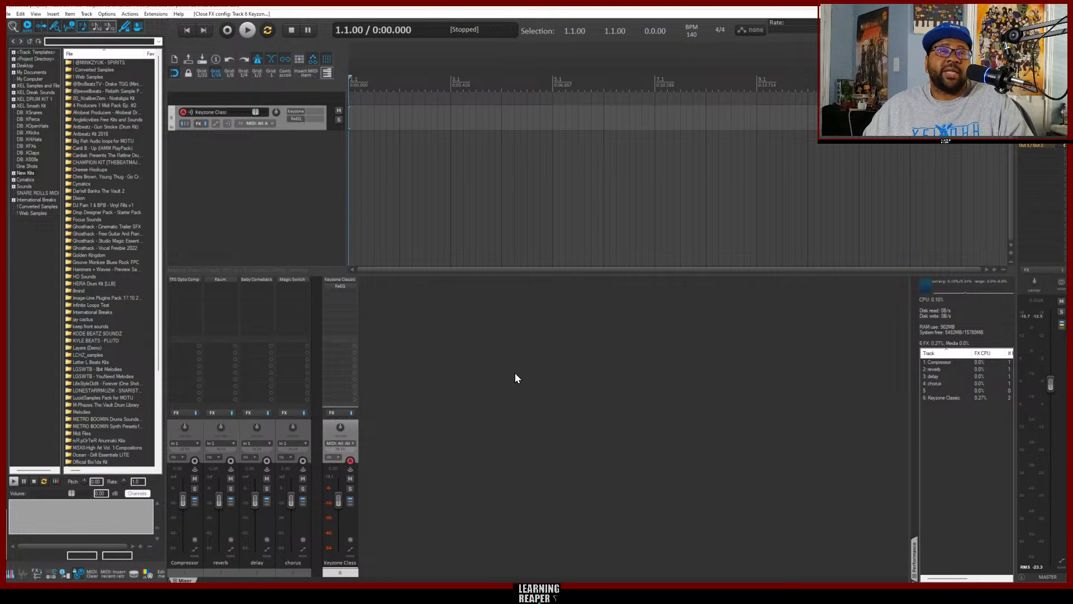
pyautogui.click(497, 439)
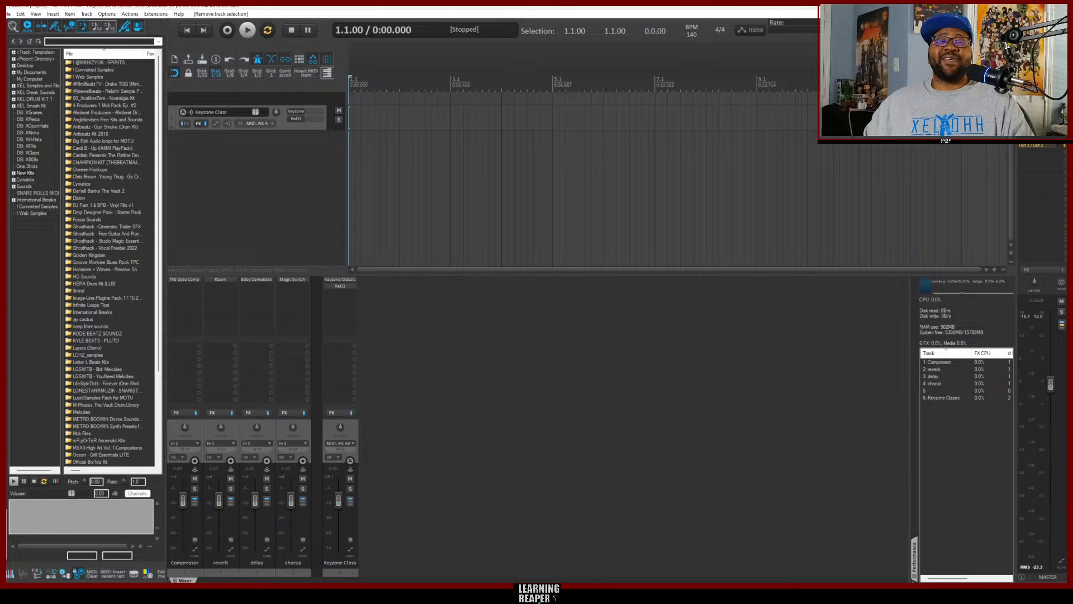
pyautogui.moveTo(482, 593)
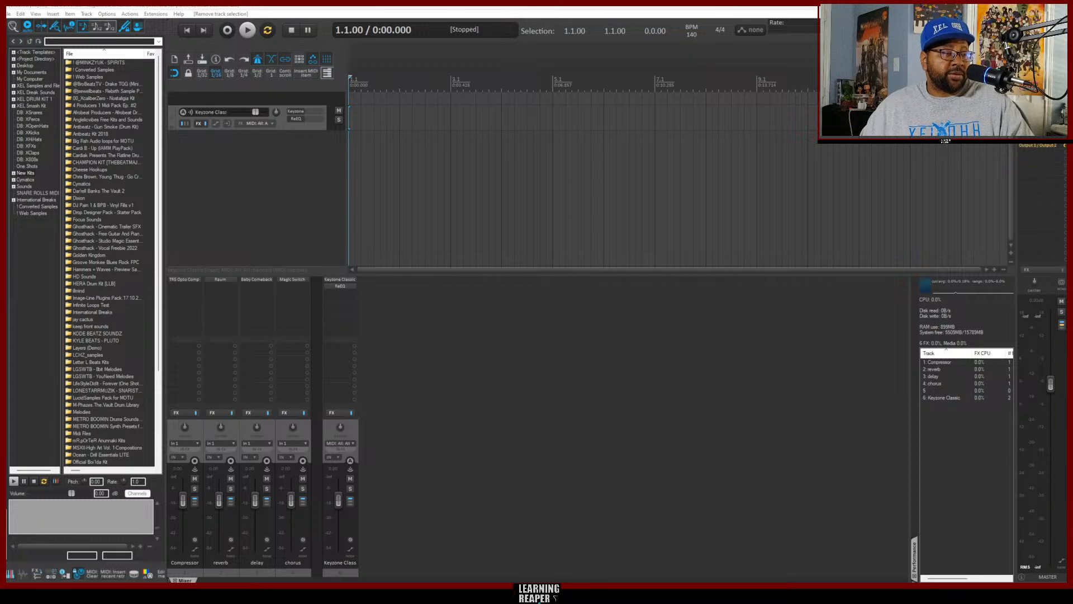
# Open ReaLauncher and browse through its list of recent projects
pyautogui.click(9, 13)
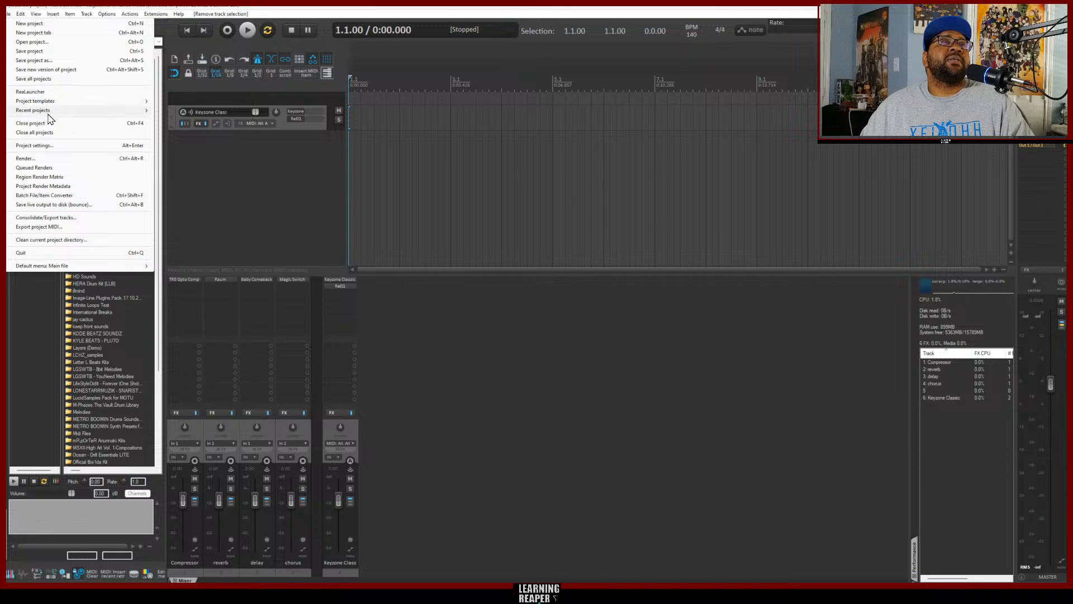
pyautogui.click(31, 92)
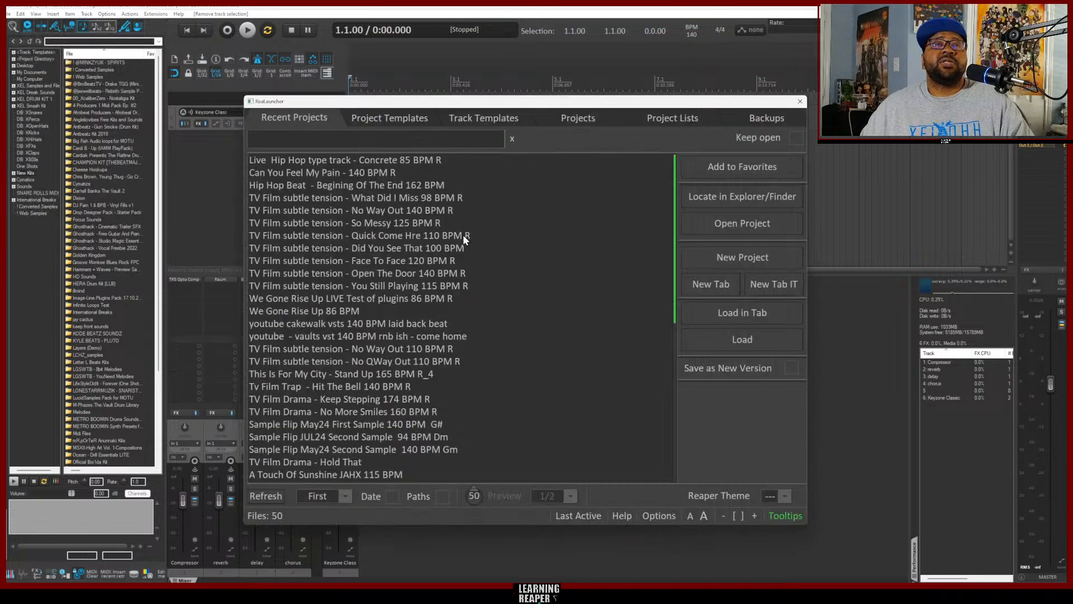
pyautogui.scroll(-6, 562, 273)
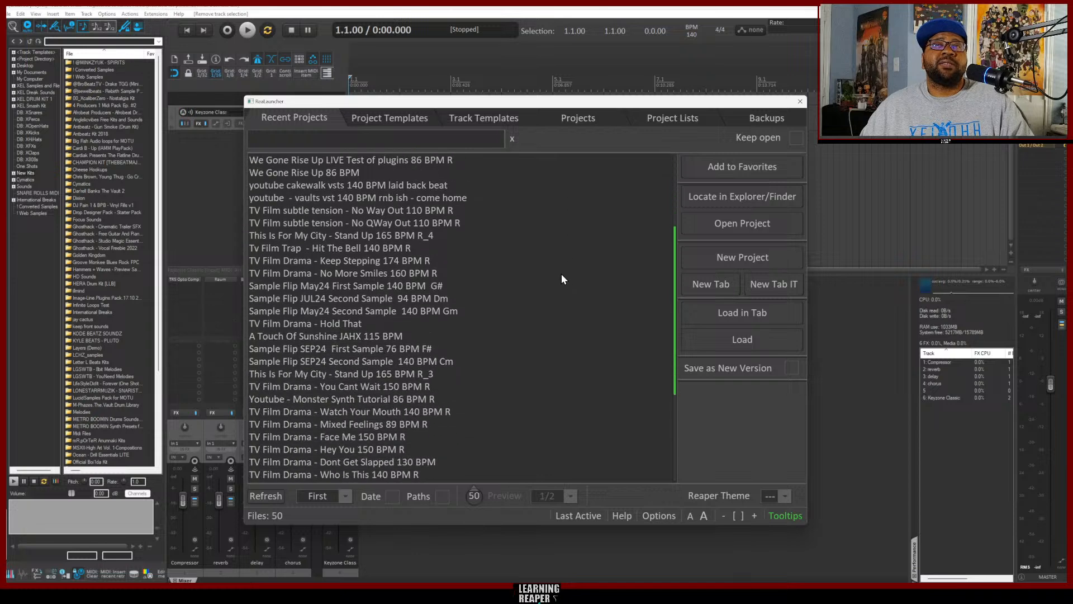
pyautogui.scroll(-2, 561, 280)
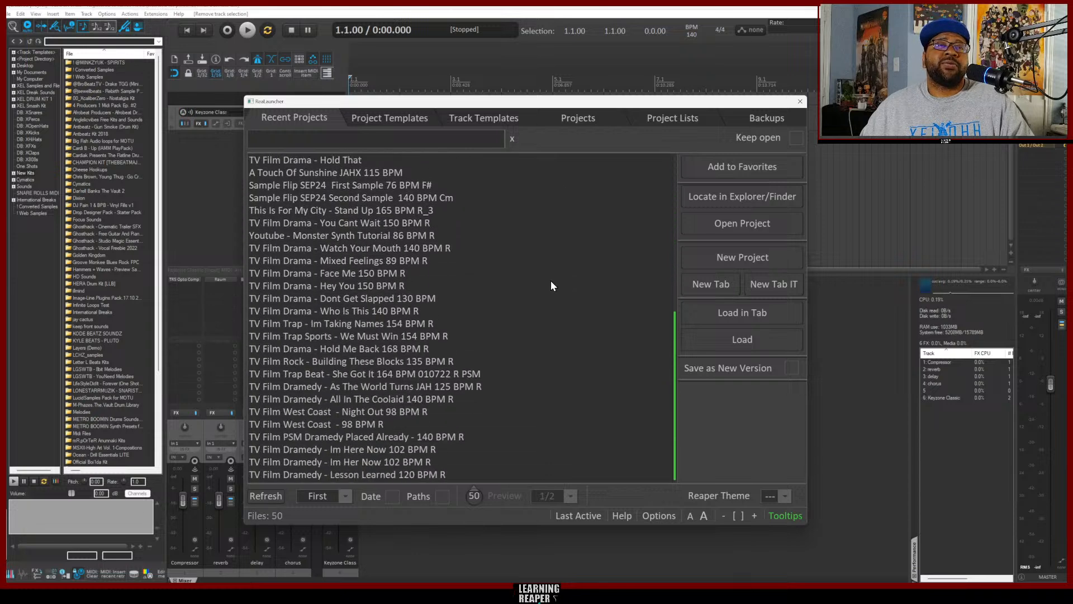
pyautogui.scroll(1, 548, 279)
pyautogui.scroll(1, 539, 284)
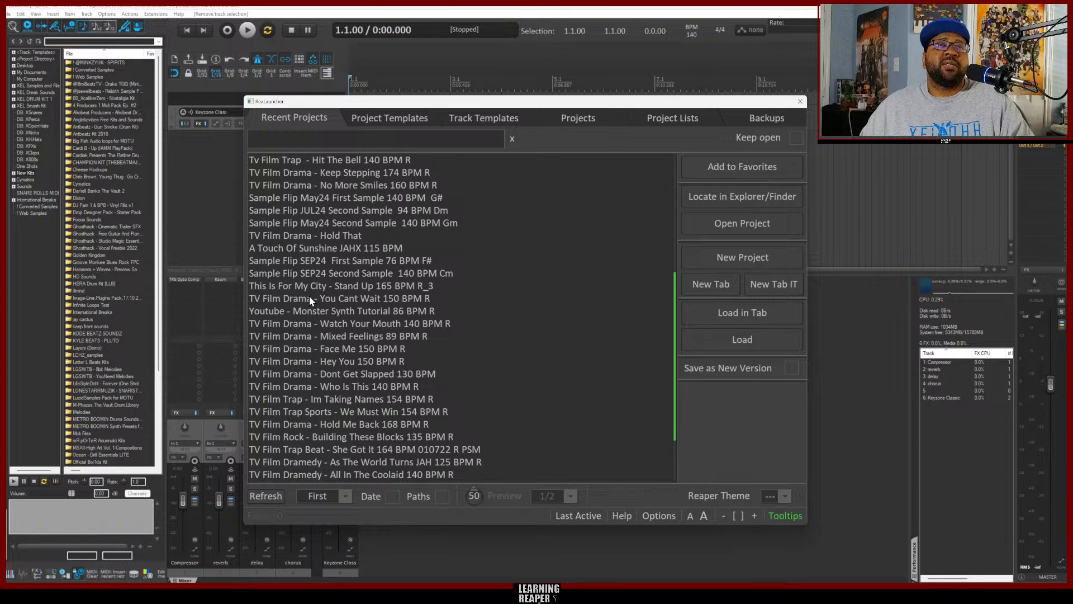
pyautogui.scroll(3, 494, 312)
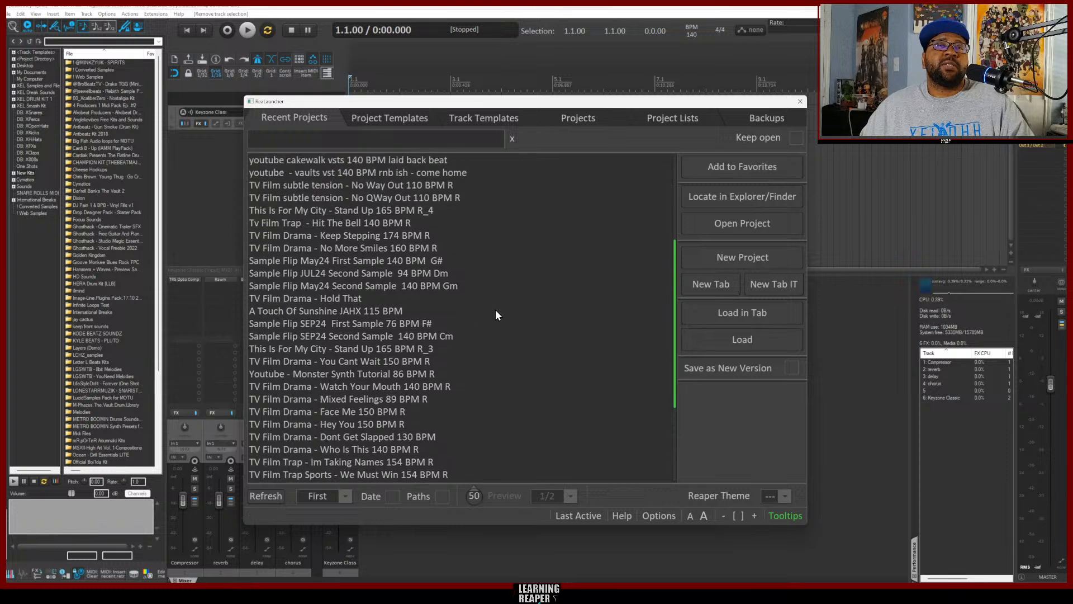
pyautogui.scroll(2, 496, 311)
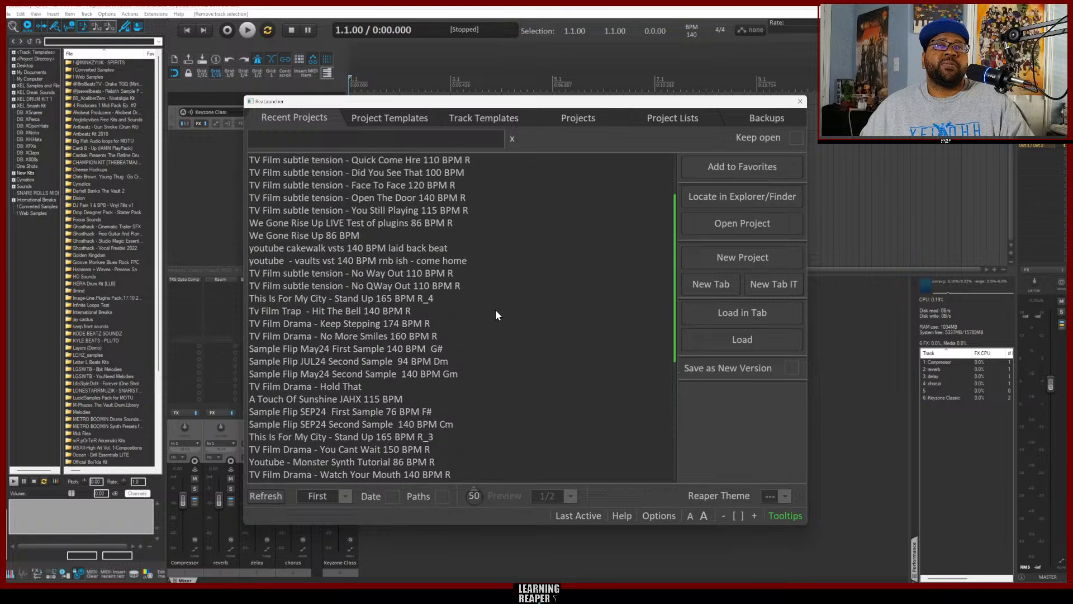
pyautogui.scroll(2, 495, 311)
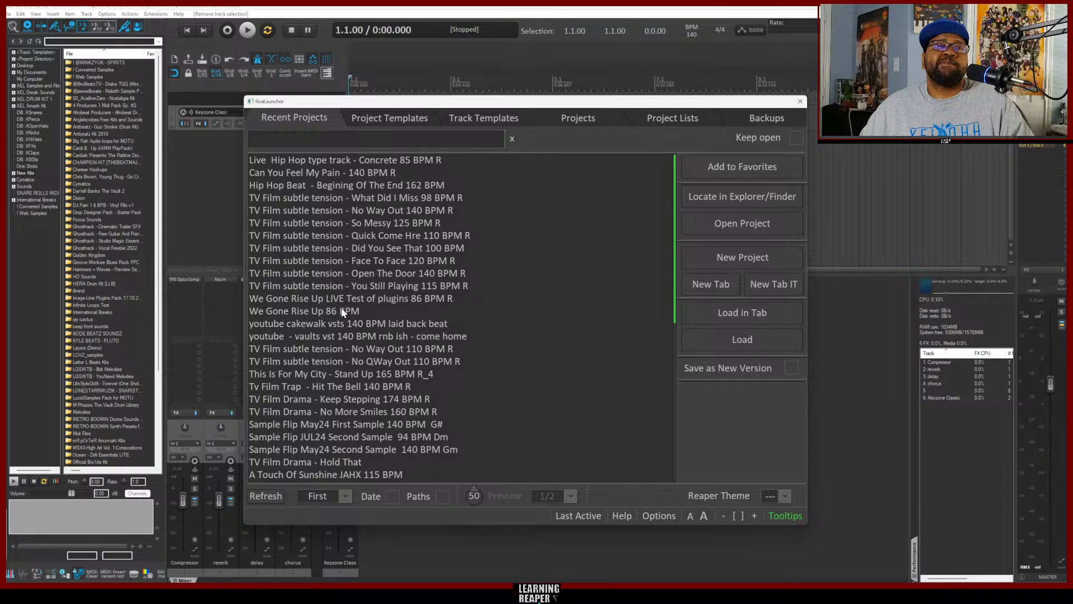
# Load the recent project "We Gone Rise Up 86 BPM" without saving the current one, and briefly play its opening
pyautogui.click(266, 311)
pyautogui.rightClick(266, 311)
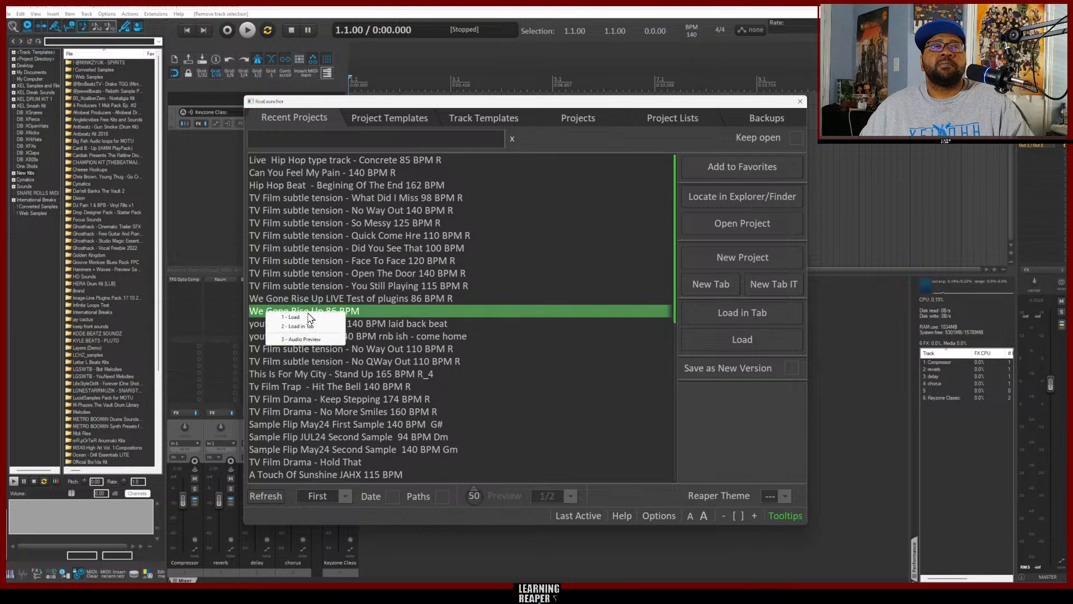
pyautogui.click(300, 317)
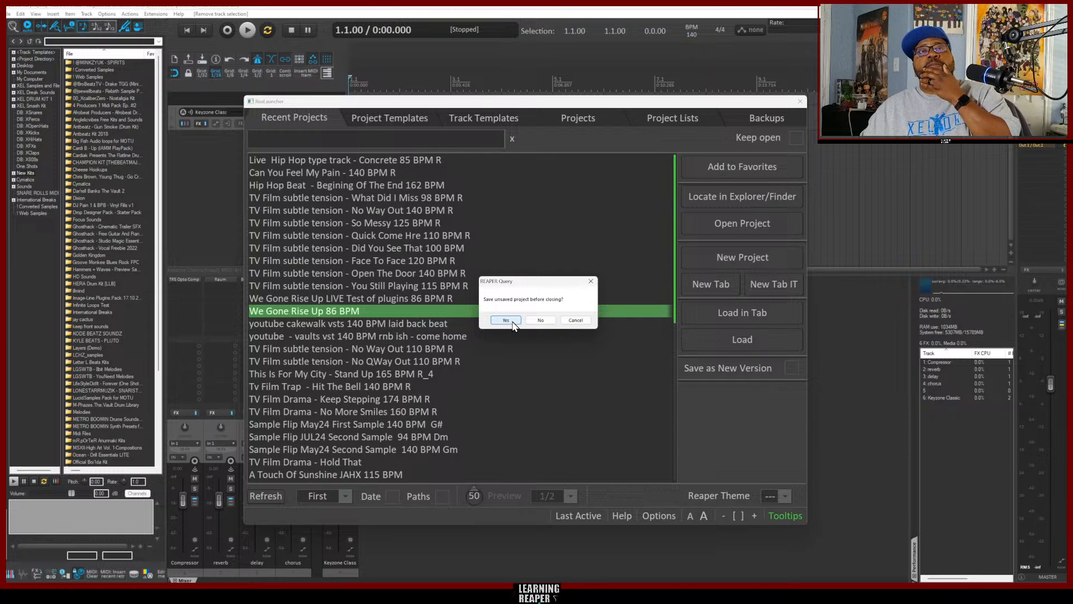
pyautogui.click(540, 319)
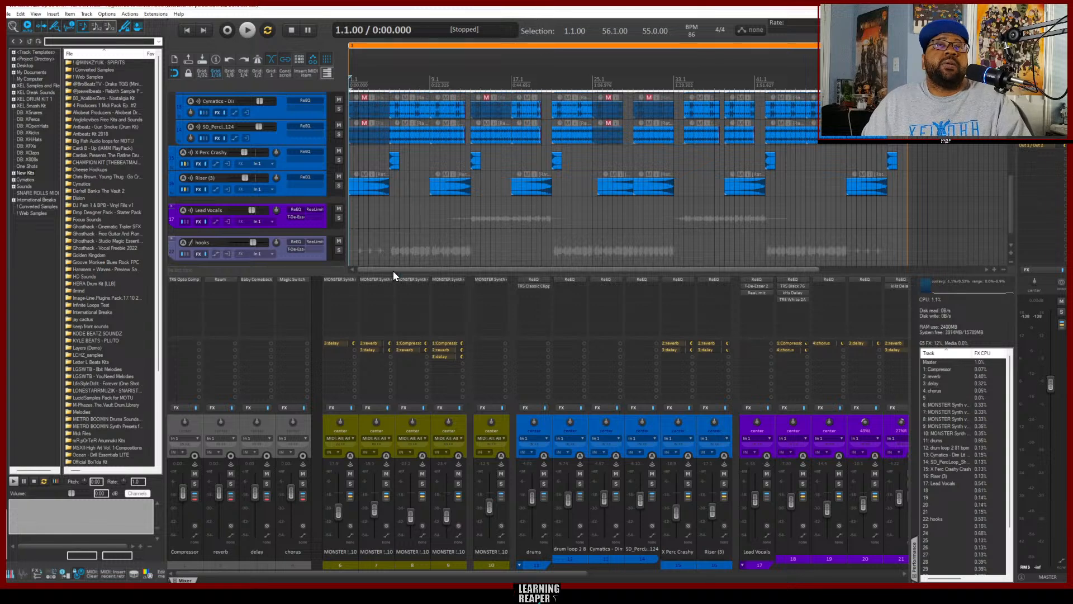
pyautogui.press('space')
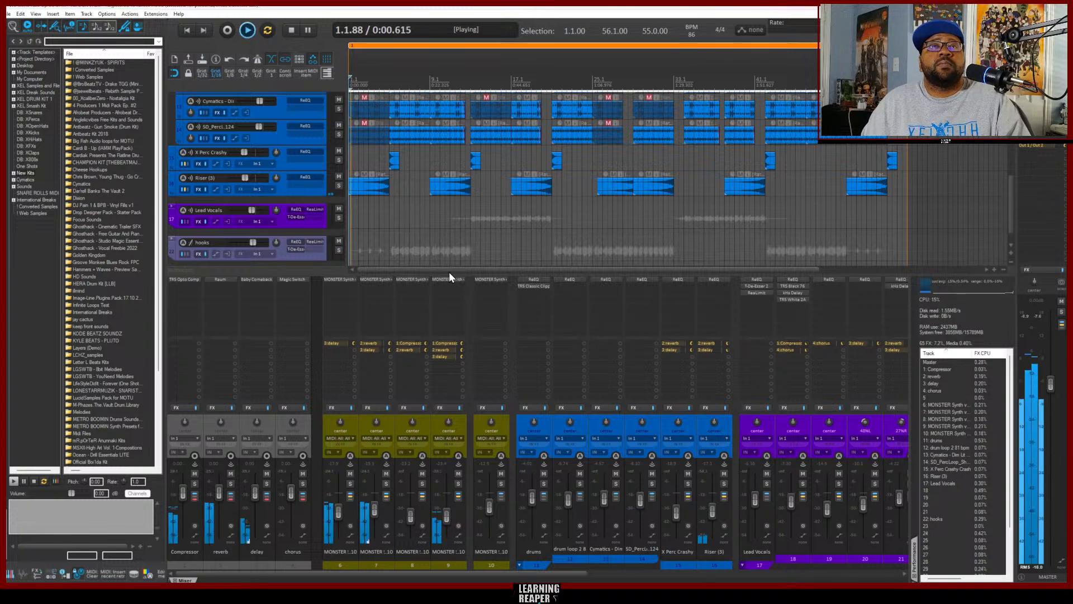
pyautogui.press('space')
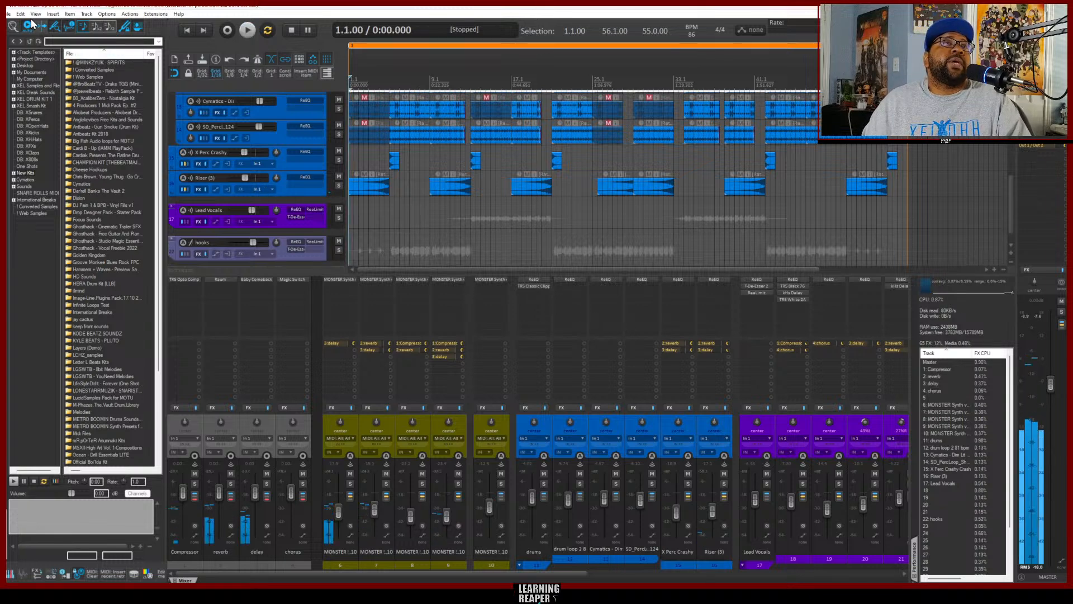
# Open the Render to File settings, examine the queued render options and close the dialog without rendering
pyautogui.click(8, 14)
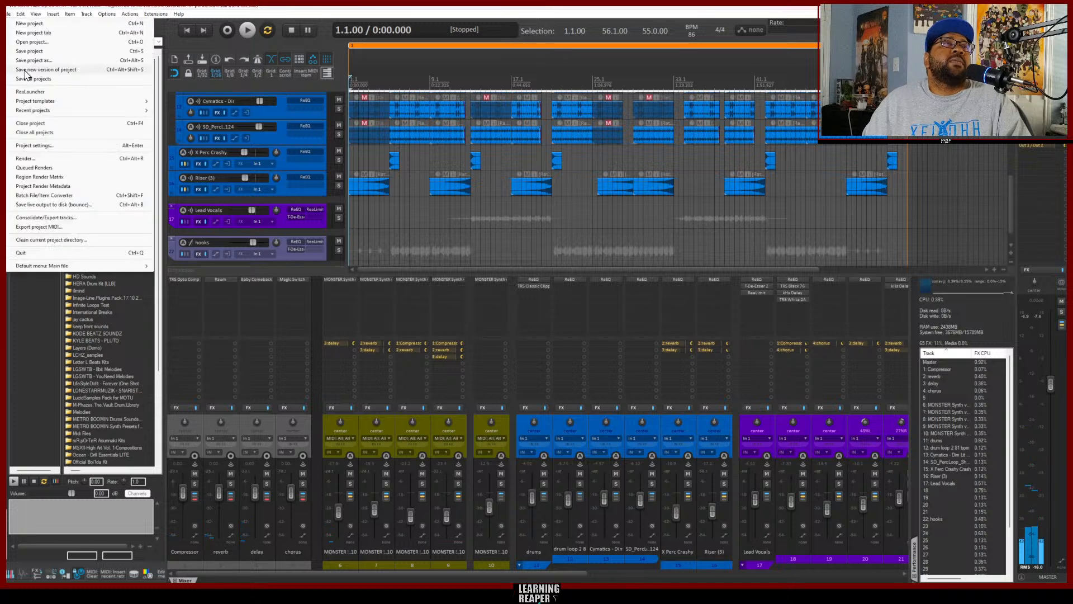
pyautogui.click(47, 160)
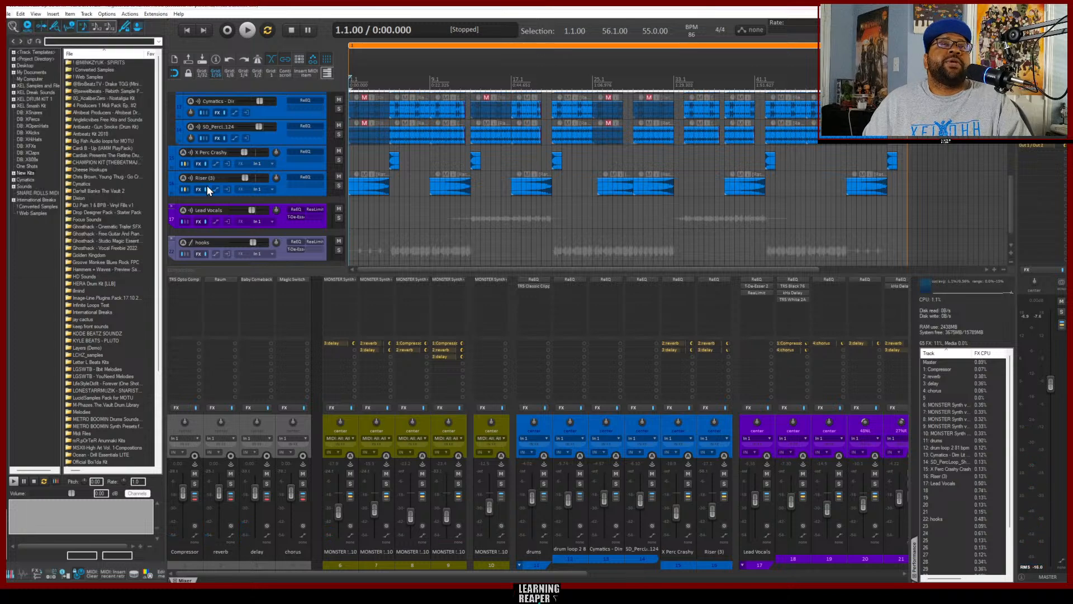
pyautogui.moveTo(689, 193); pyautogui.dragTo(467, 178)
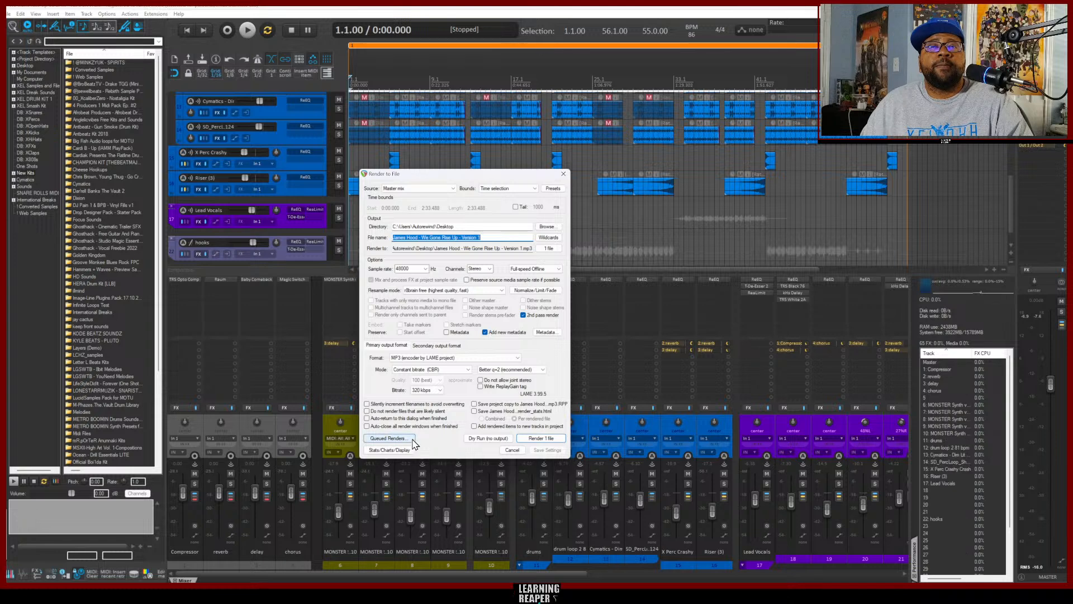
pyautogui.click(385, 442)
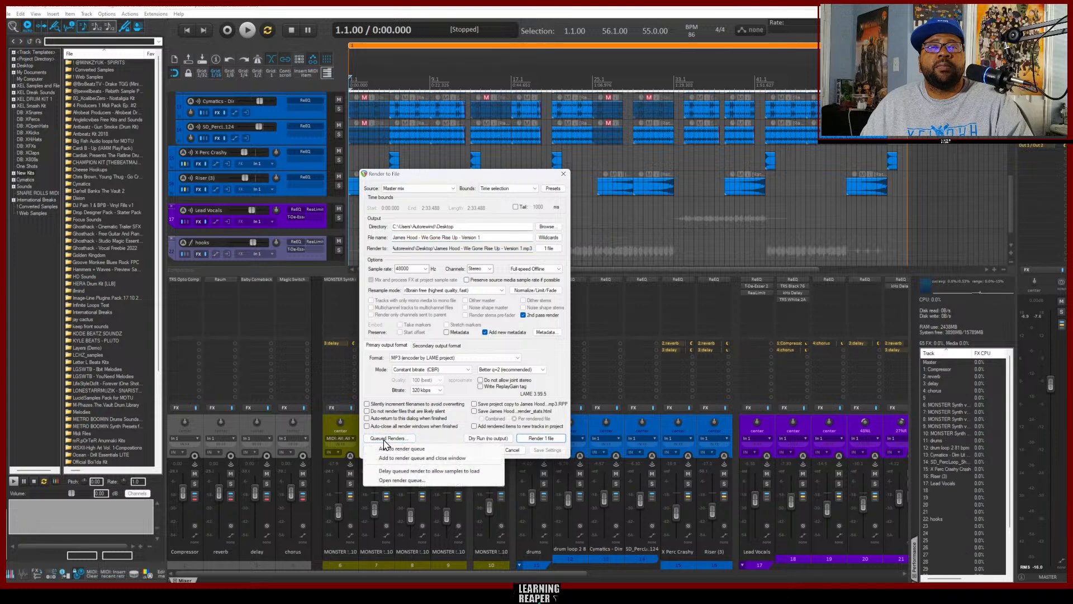
pyautogui.click(444, 439)
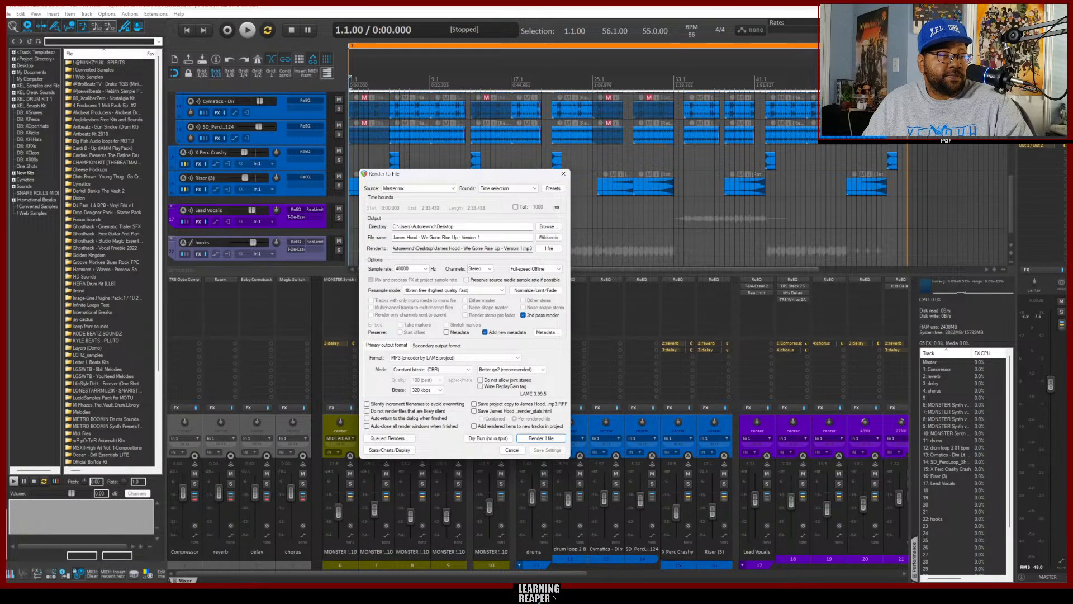
pyautogui.click(390, 438)
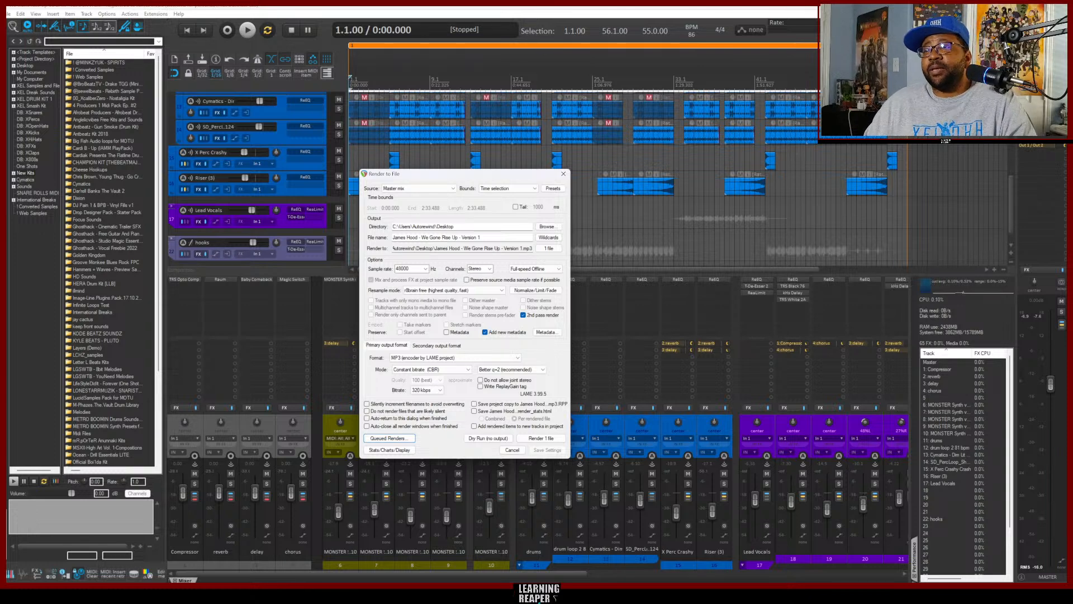
pyautogui.click(563, 173)
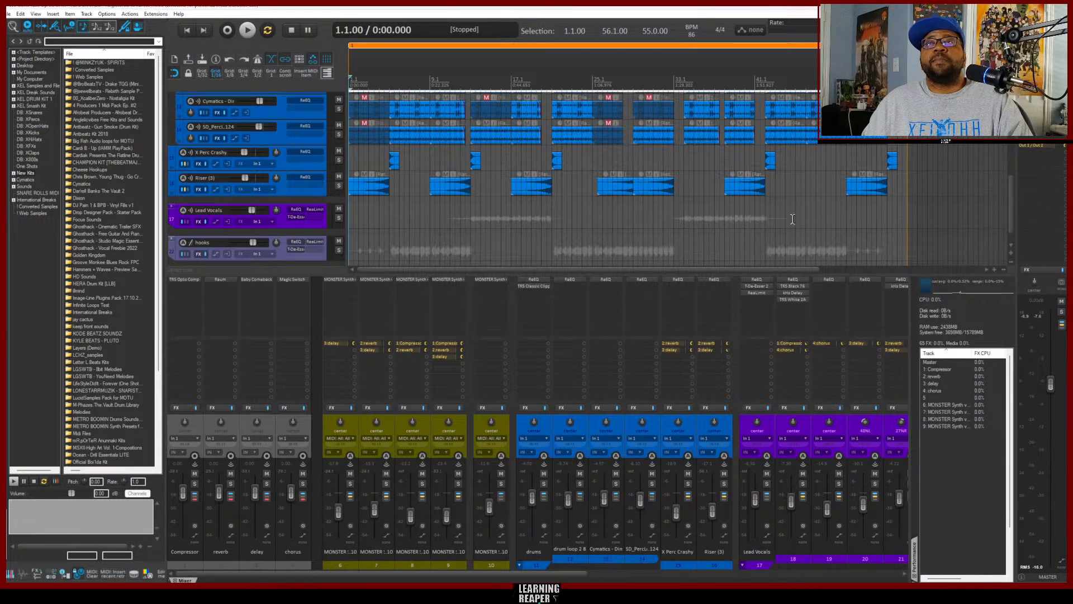
# Play the song from the start and look over its synth, drum and vocal tracks in the arrangement
pyautogui.press('space')
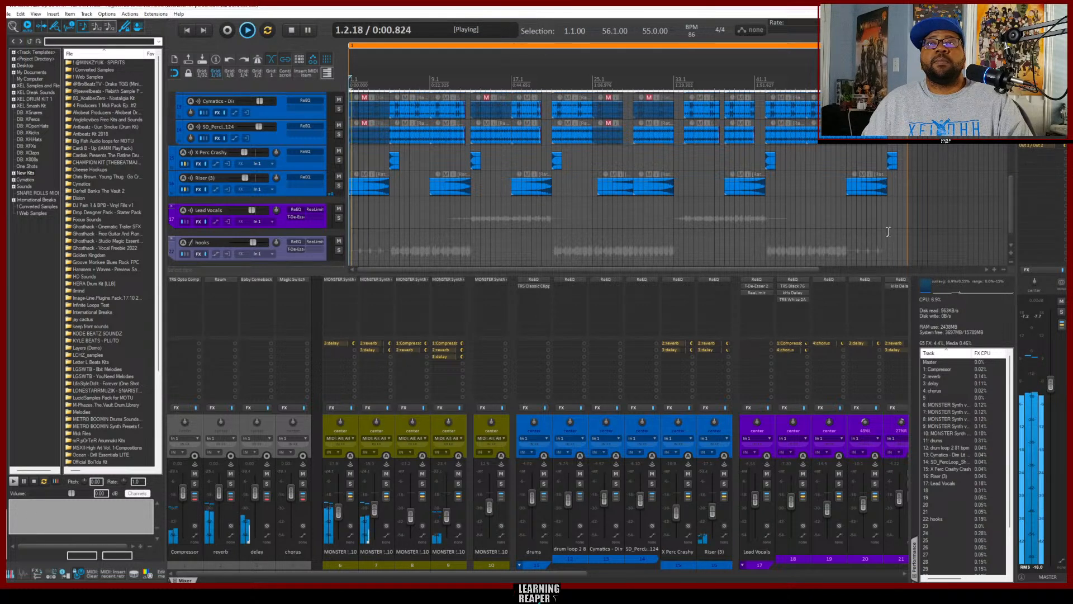
pyautogui.scroll(10, 888, 231)
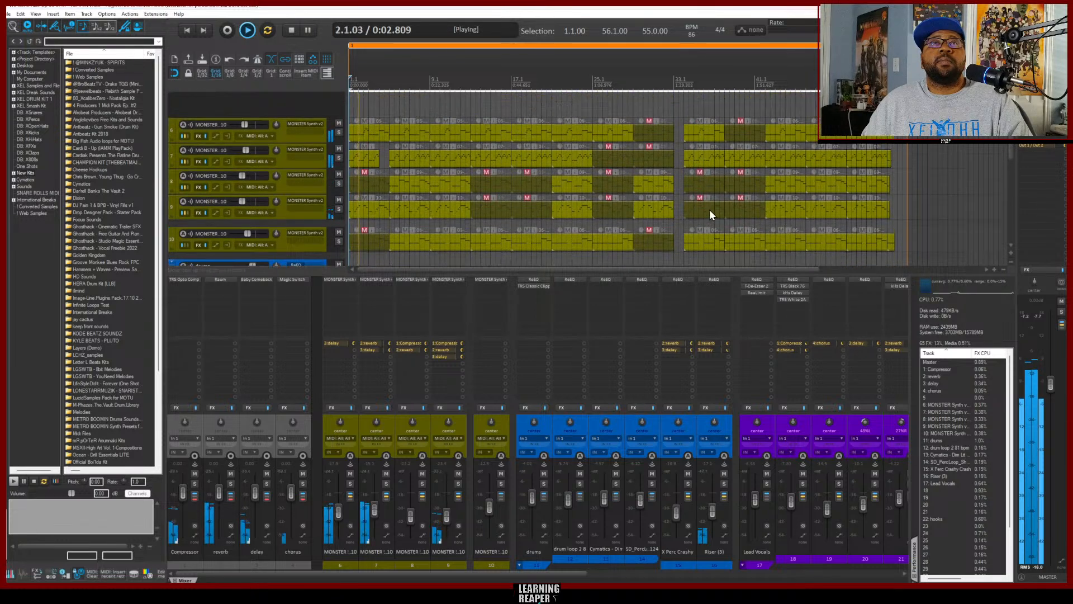
pyautogui.scroll(-10, 618, 187)
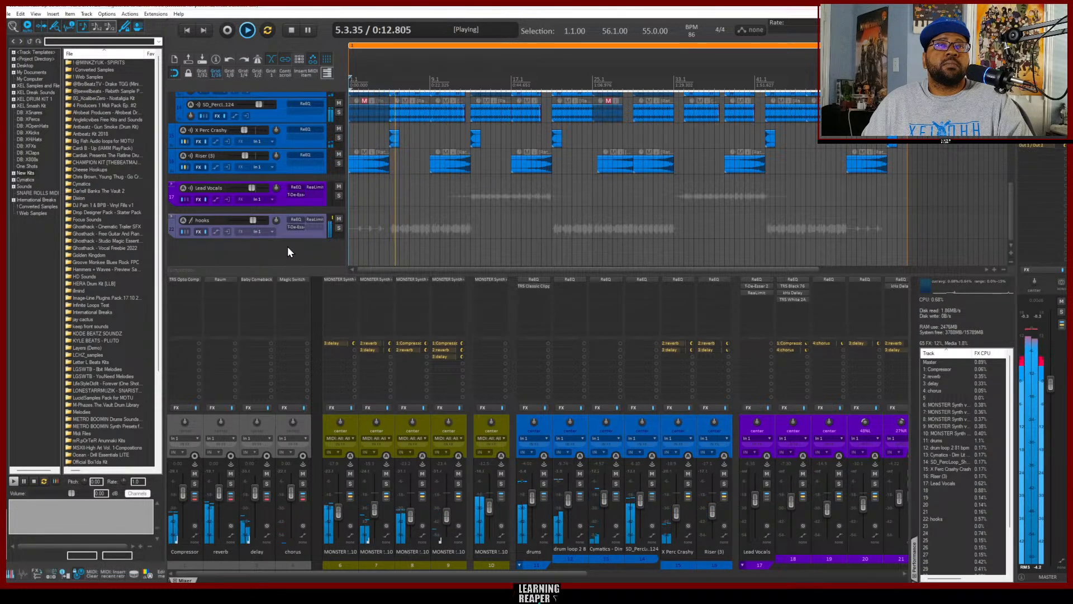
pyautogui.scroll(2, 287, 247)
pyautogui.scroll(6, 504, 250)
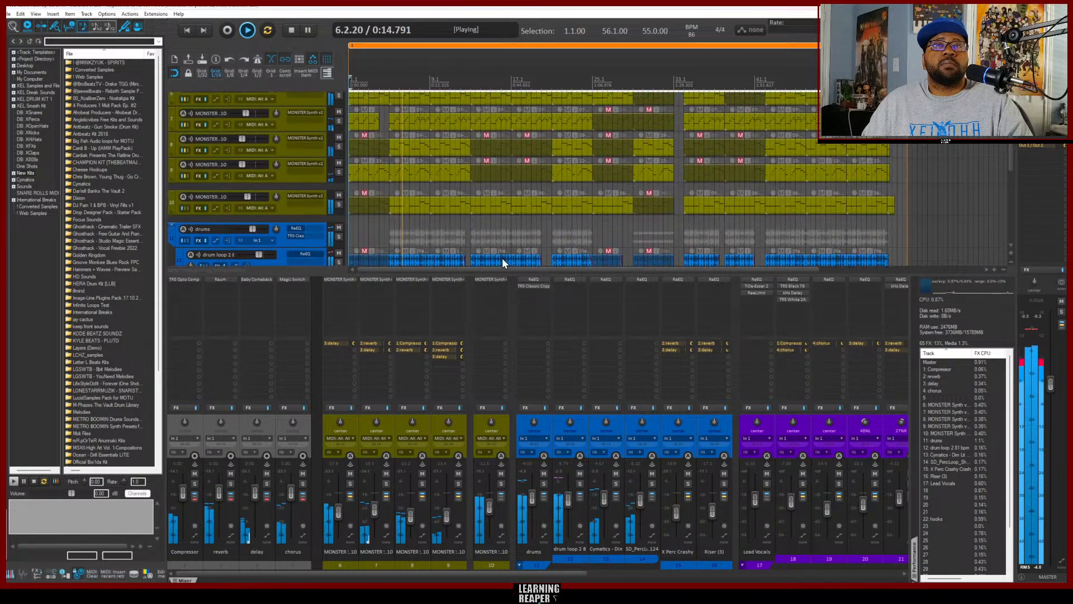
pyautogui.scroll(-3, 477, 243)
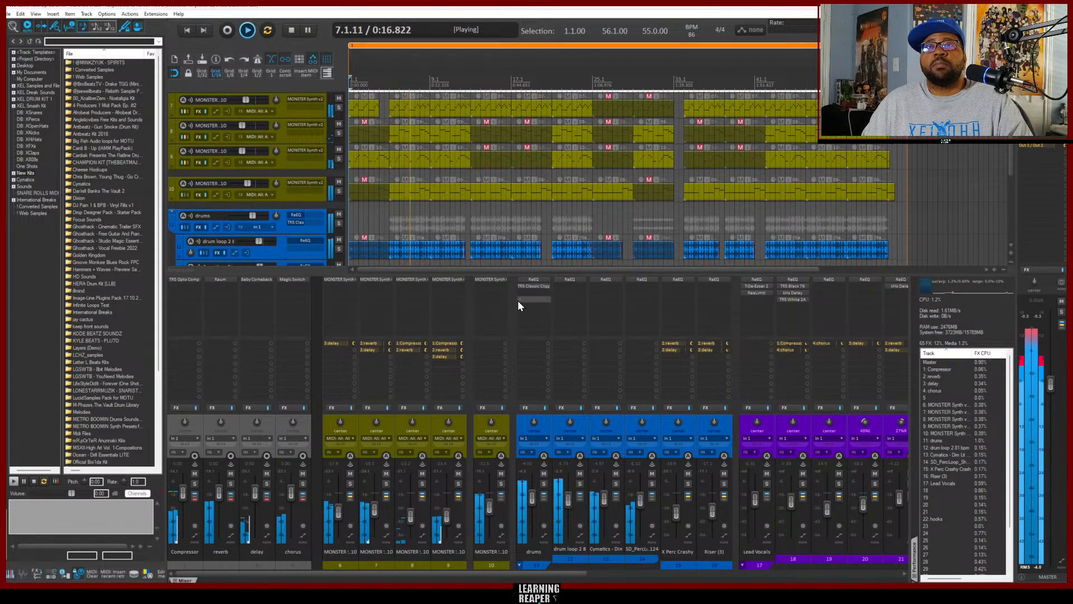
pyautogui.scroll(-5, 360, 197)
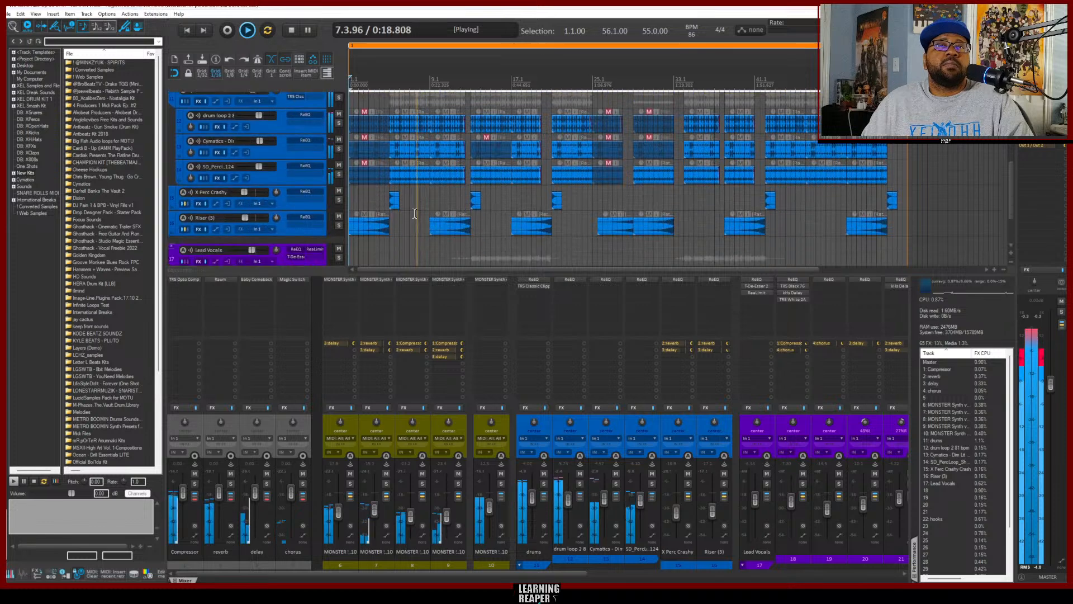
pyautogui.scroll(-3, 391, 239)
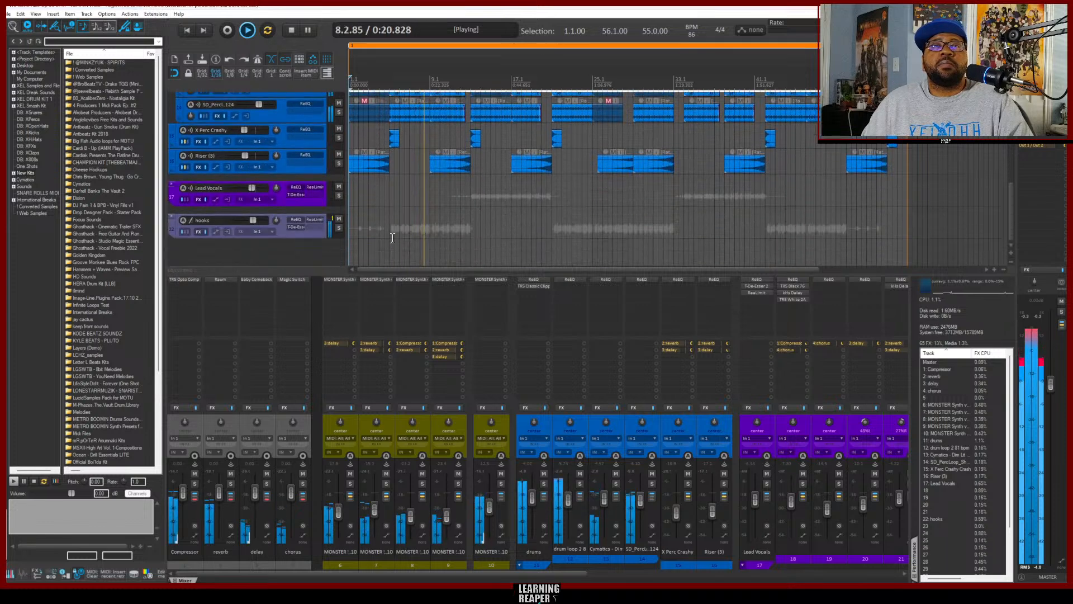
pyautogui.scroll(2, 407, 230)
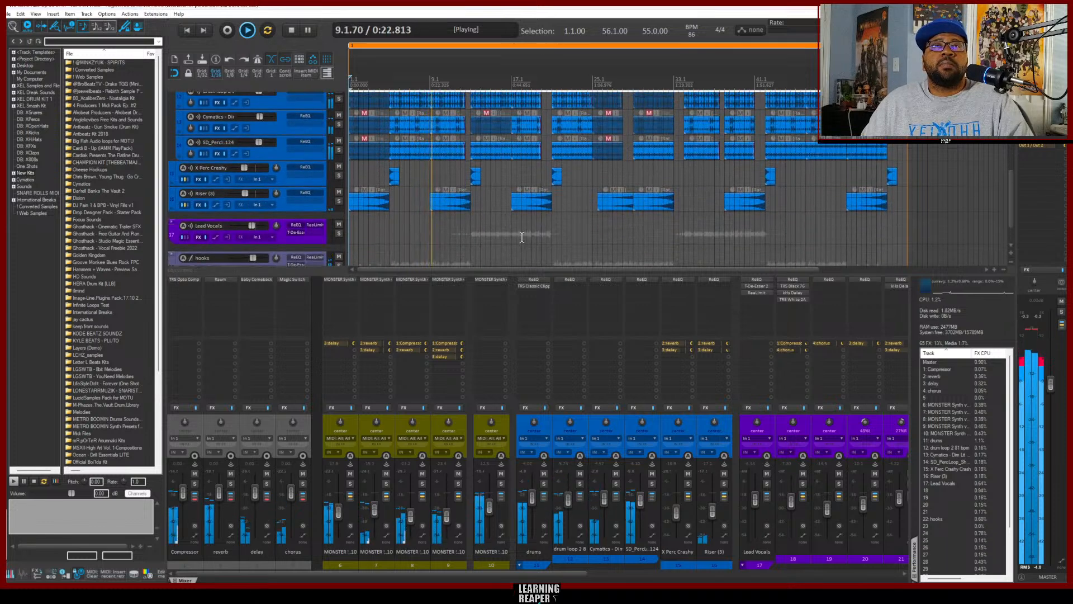
pyautogui.scroll(3, 481, 233)
pyautogui.scroll(4, 505, 234)
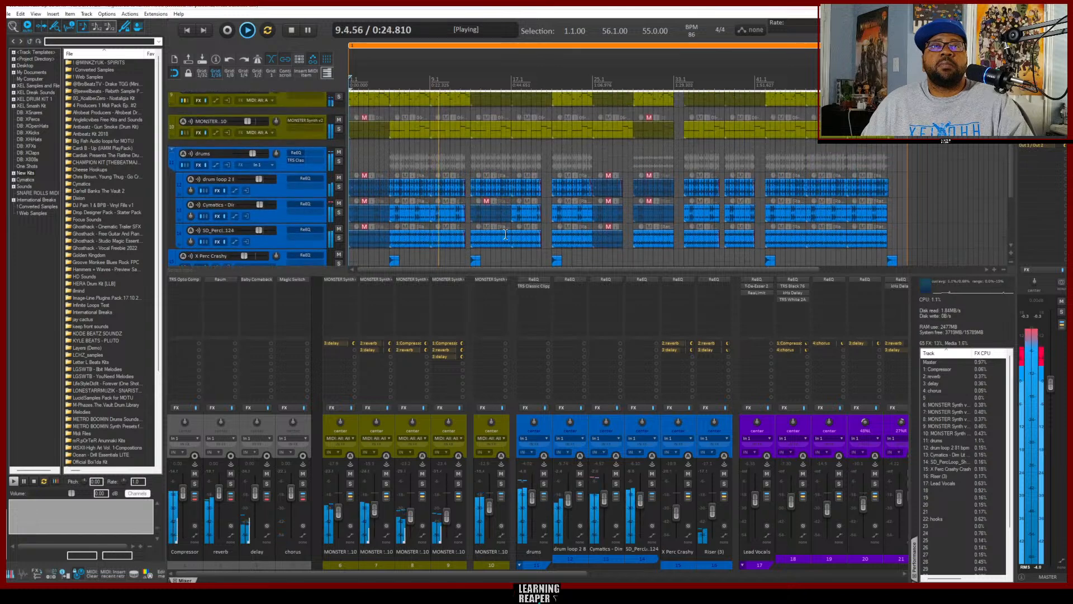
pyautogui.scroll(4, 506, 234)
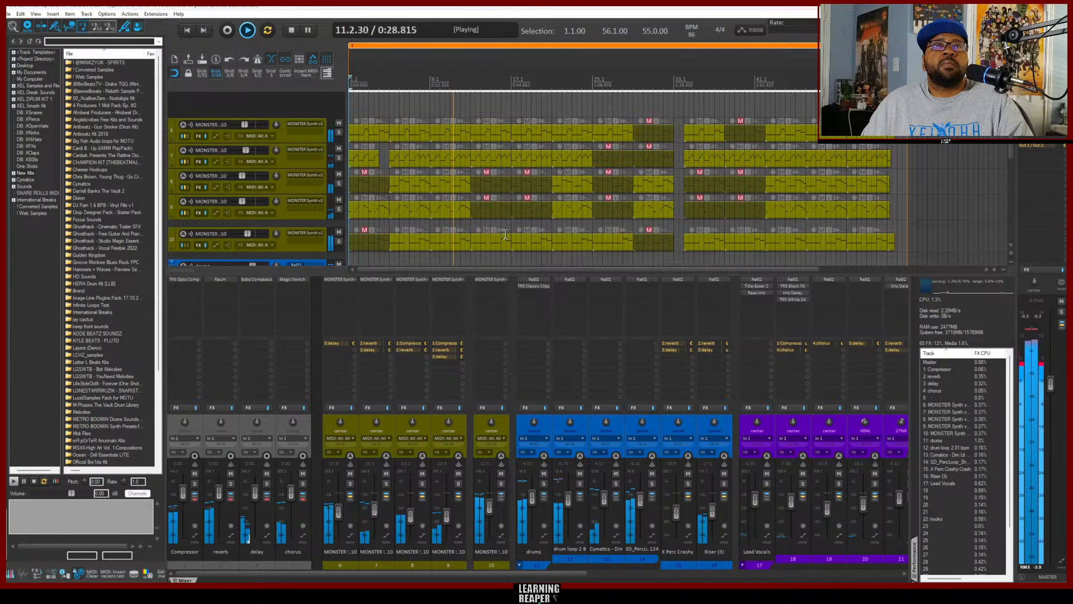
pyautogui.scroll(-4, 505, 234)
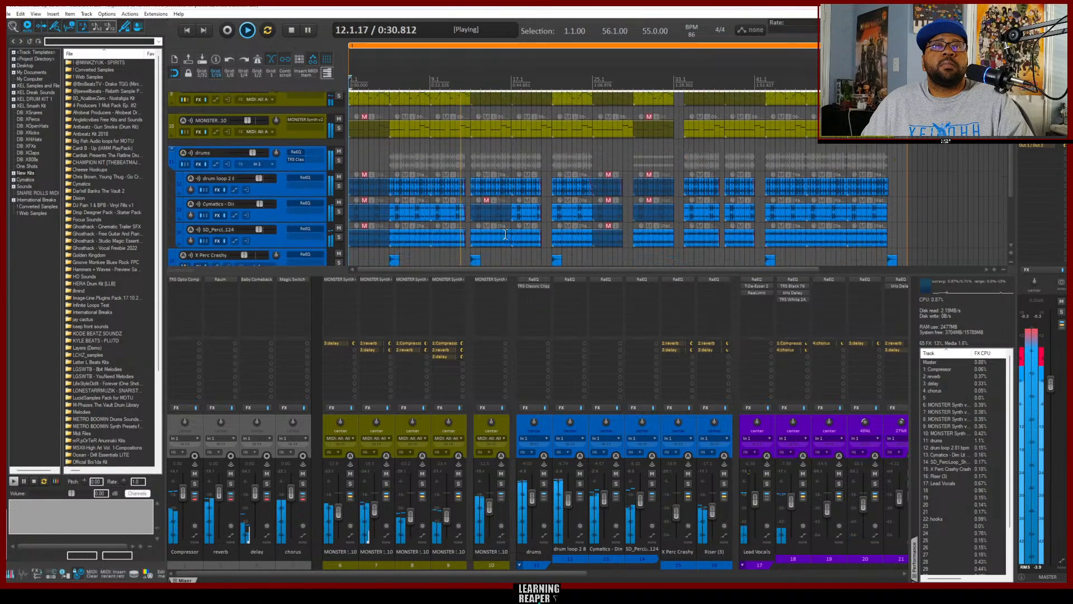
pyautogui.scroll(-5, 506, 234)
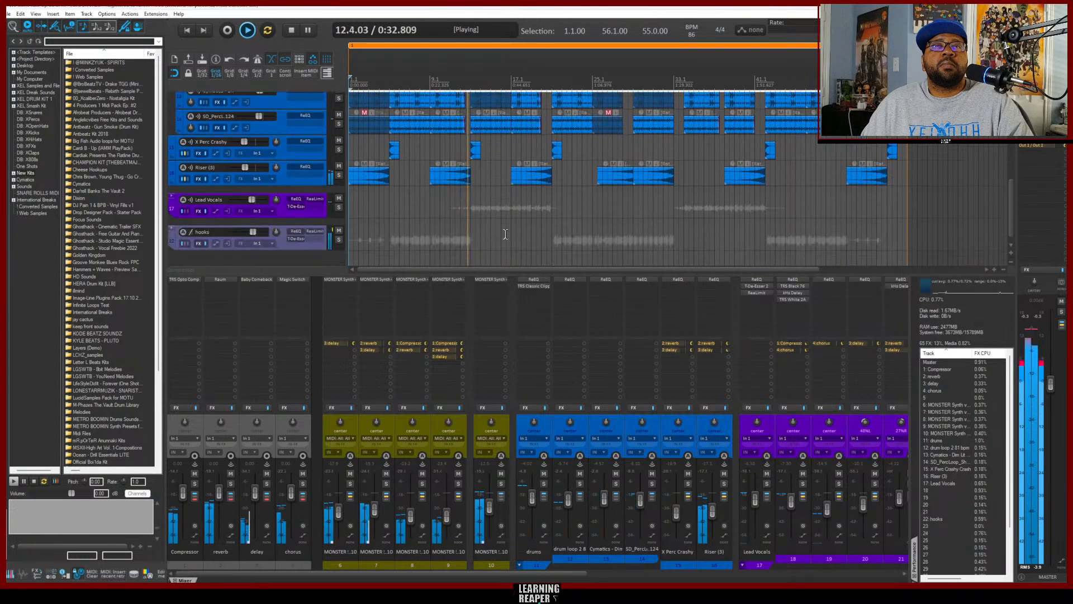
pyautogui.scroll(-1, 506, 233)
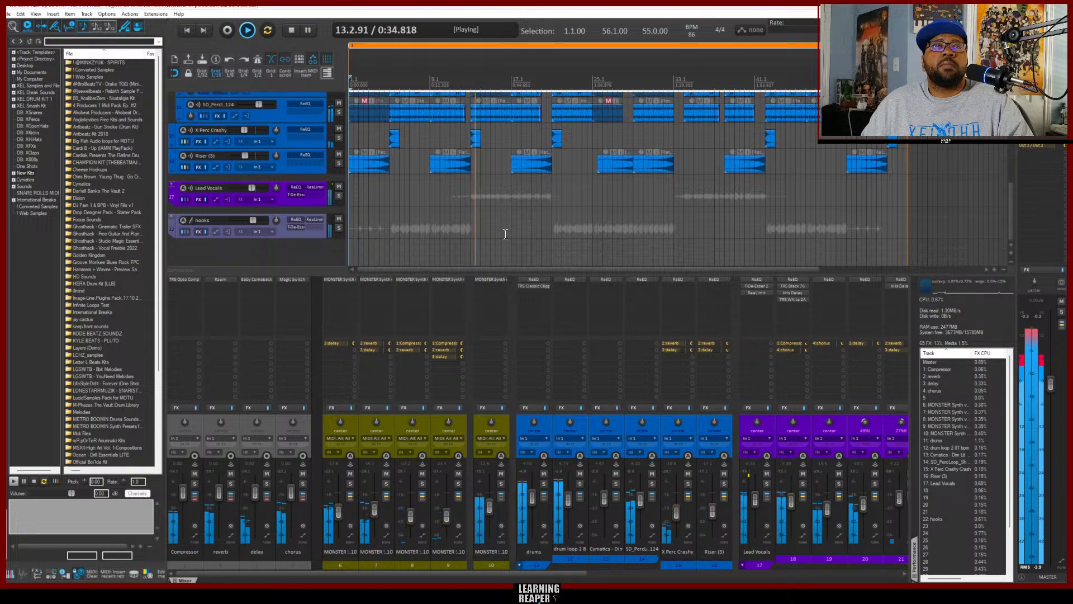
# Expand the Lead Vocals folder track to show its individual vocal tracks during playback
pyautogui.click(170, 183)
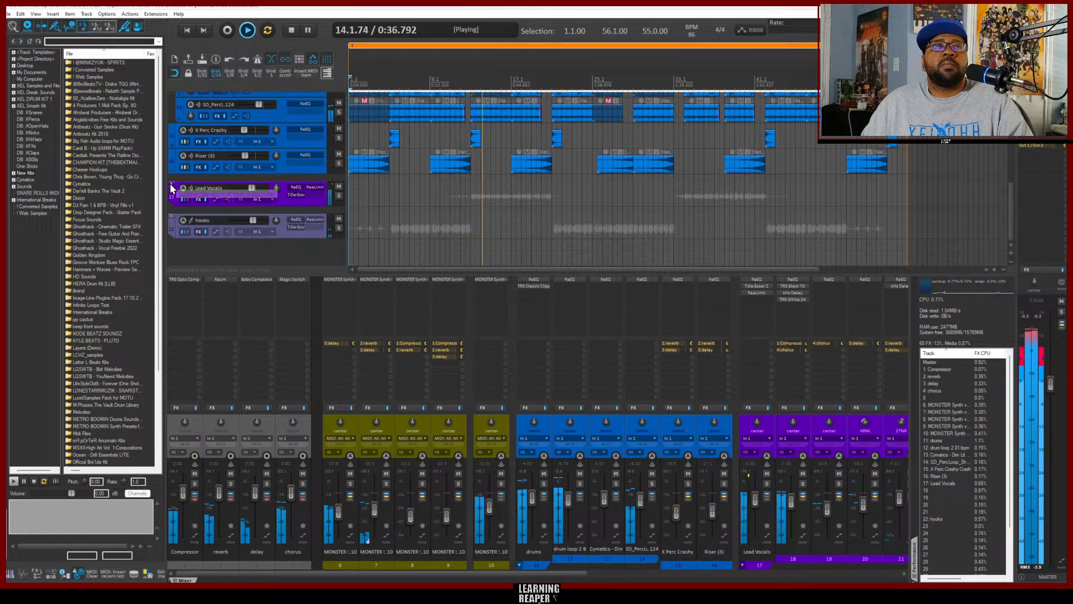
pyautogui.click(170, 184)
pyautogui.scroll(-5, 415, 221)
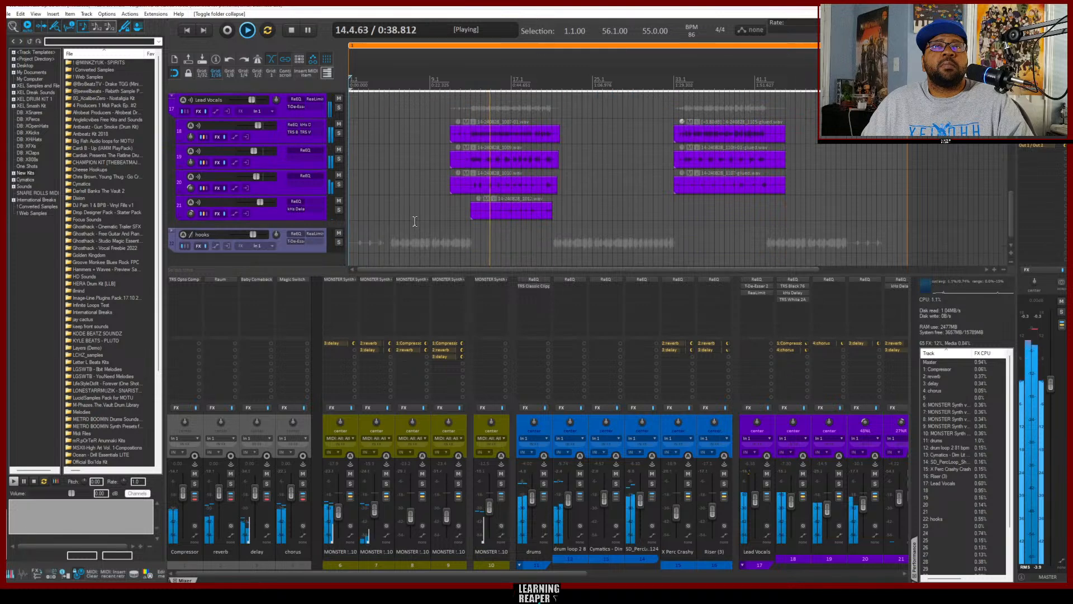
# Expand the hooks folder track and look over its individual vocal tracks during playback
pyautogui.click(171, 229)
pyautogui.scroll(-4, 441, 230)
pyautogui.scroll(-5, 441, 230)
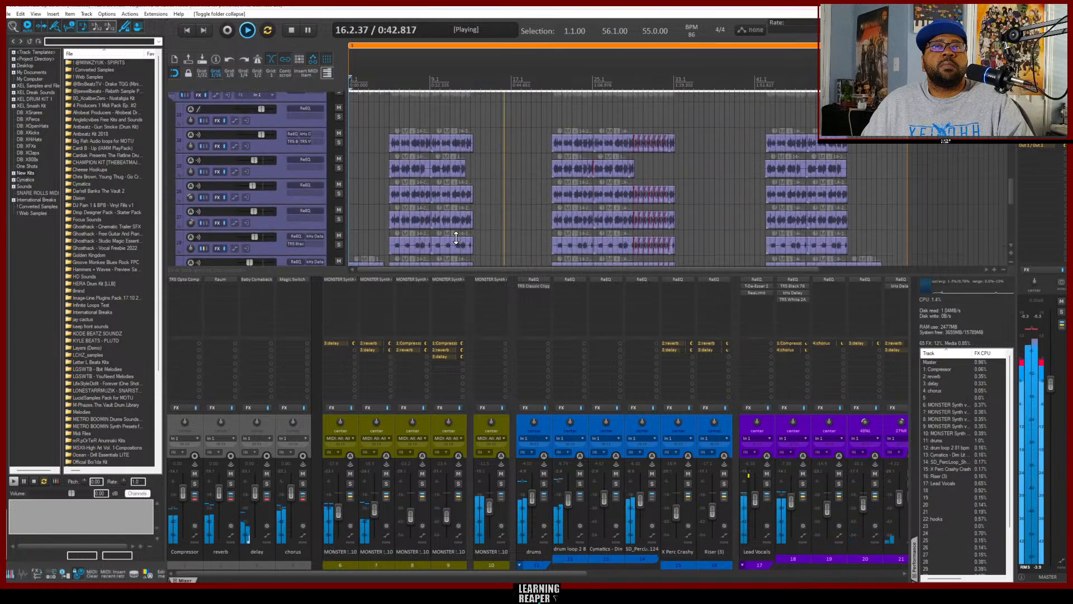
pyautogui.scroll(-4, 478, 242)
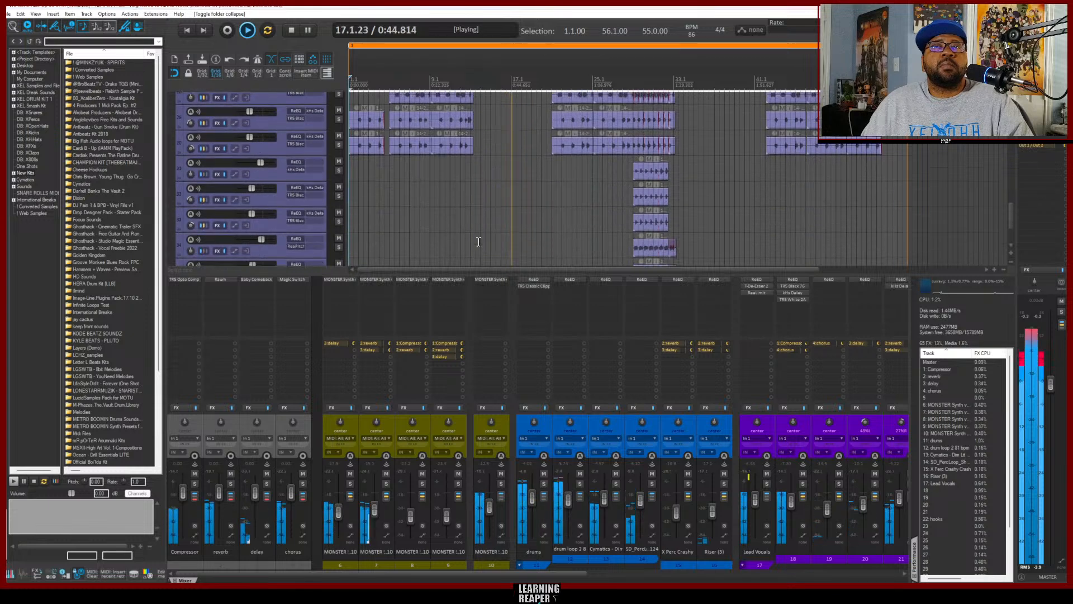
pyautogui.scroll(9, 479, 241)
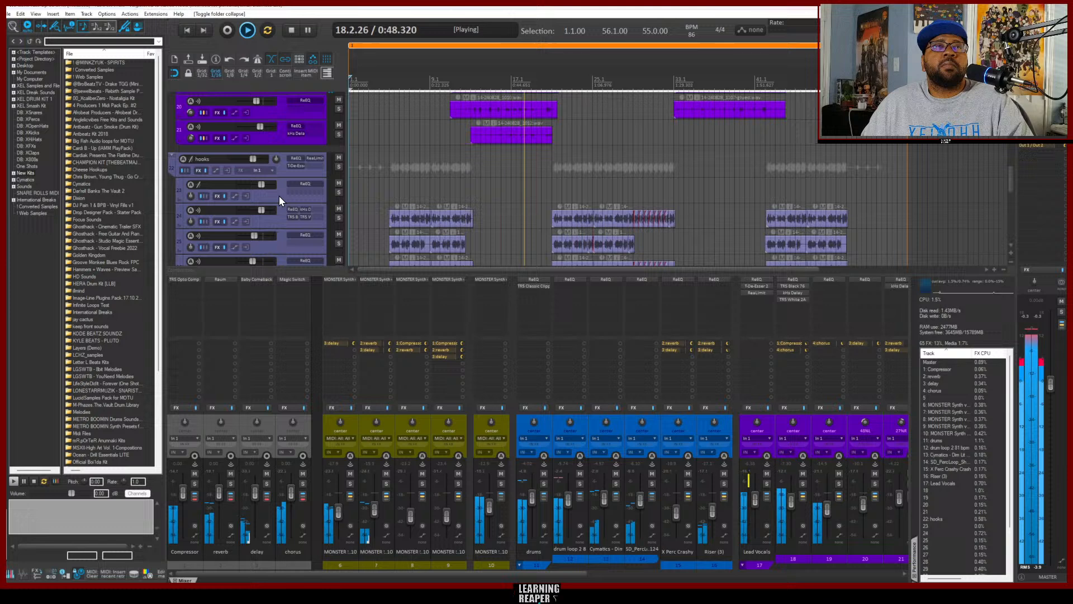
# Collapse the hooks and Lead Vocals folder tracks completely so their individual vocal tracks are hidden
pyautogui.click(172, 154)
pyautogui.scroll(-5, 382, 197)
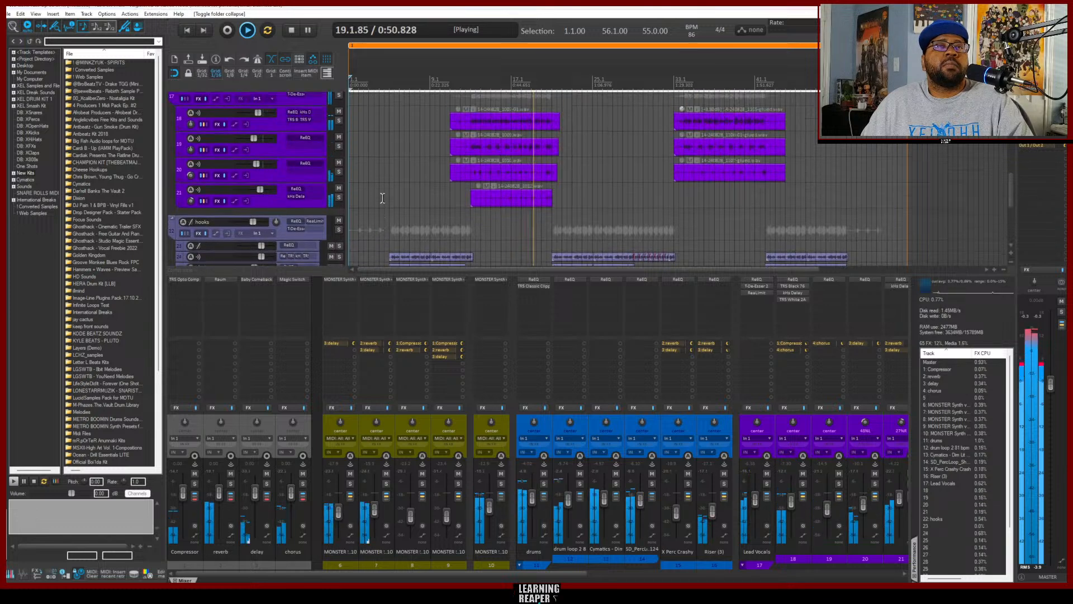
pyautogui.scroll(2, 383, 198)
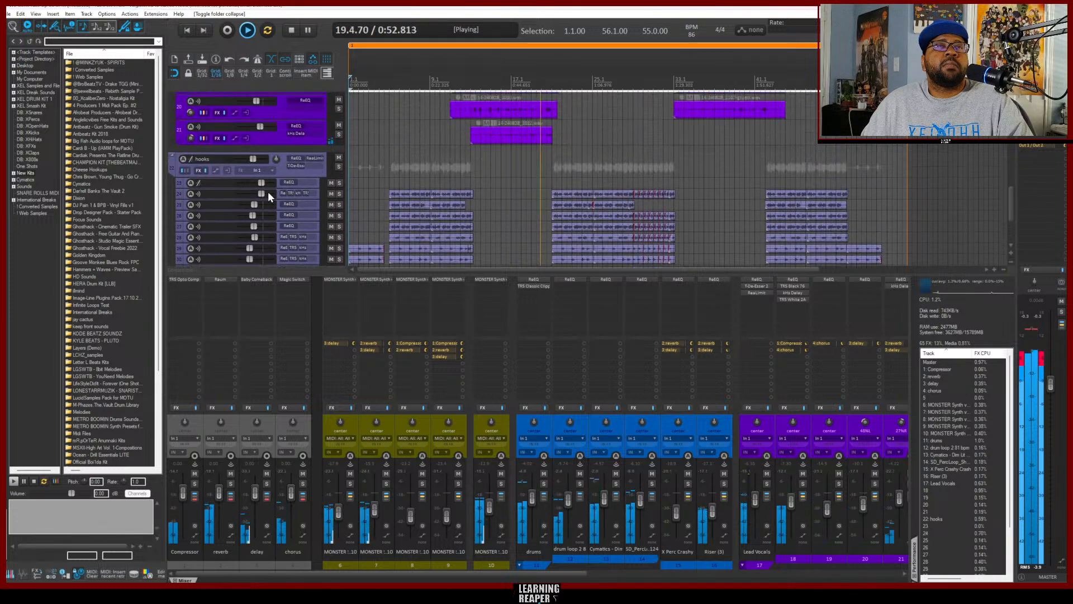
pyautogui.click(174, 157)
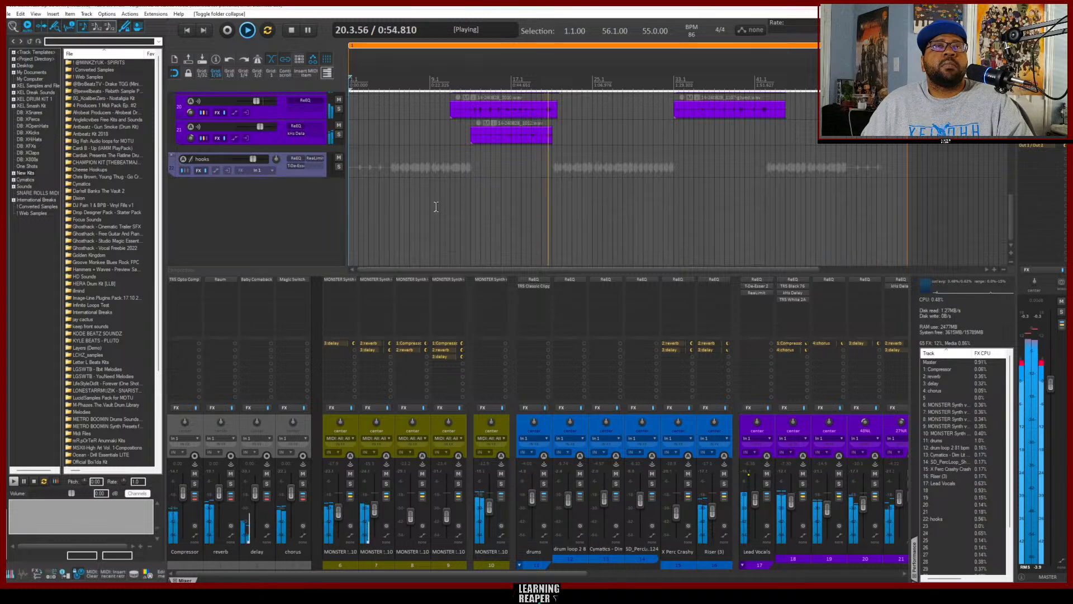
pyautogui.scroll(3, 224, 184)
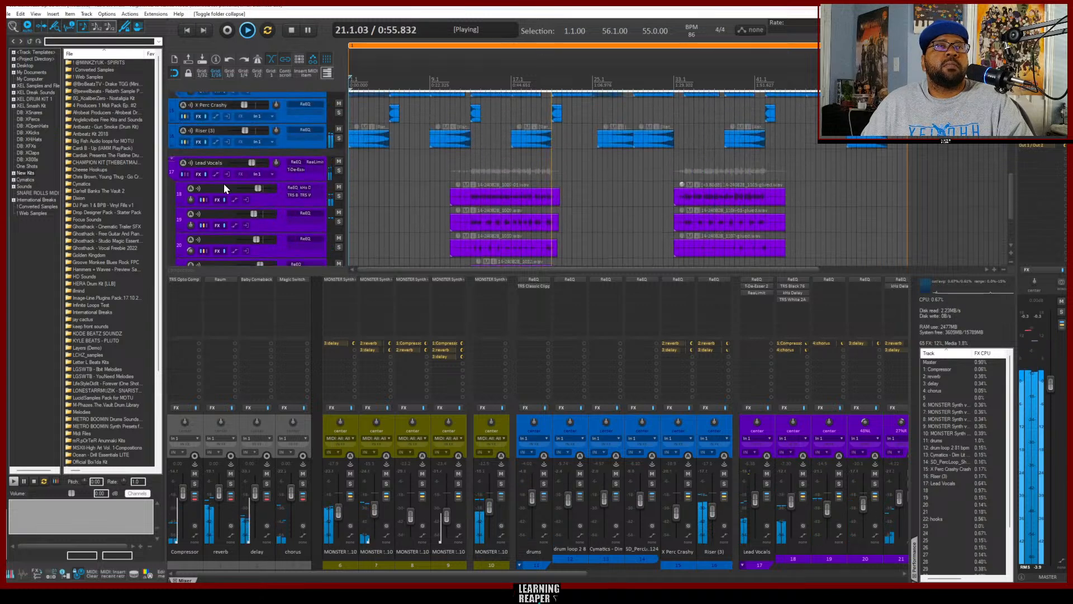
pyautogui.click(173, 158)
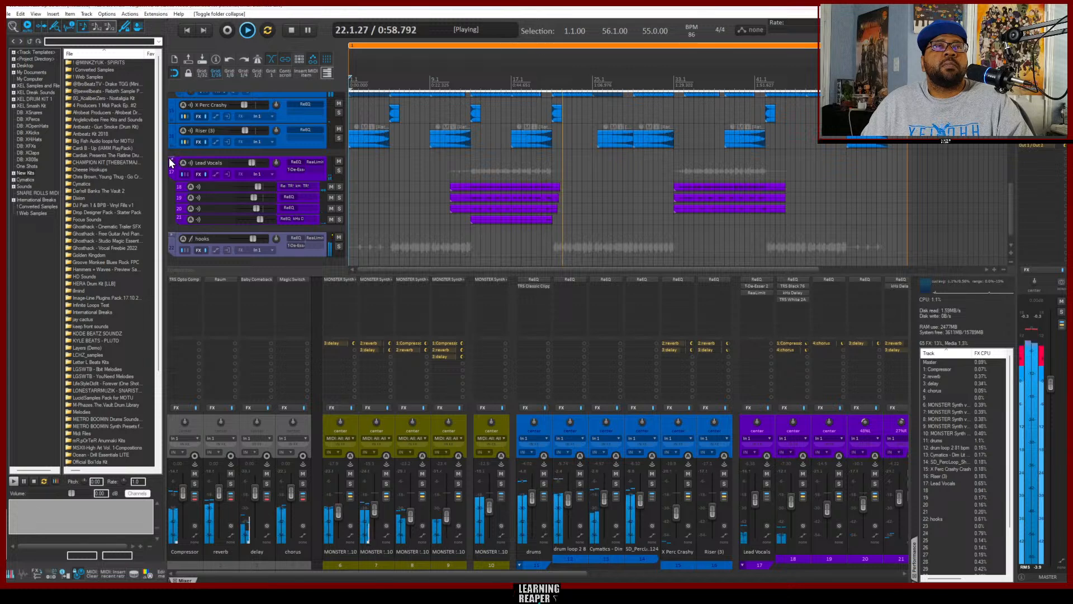
pyautogui.click(170, 159)
# Look over the drum and synth tracks during playback and stop the song
pyautogui.scroll(4, 425, 207)
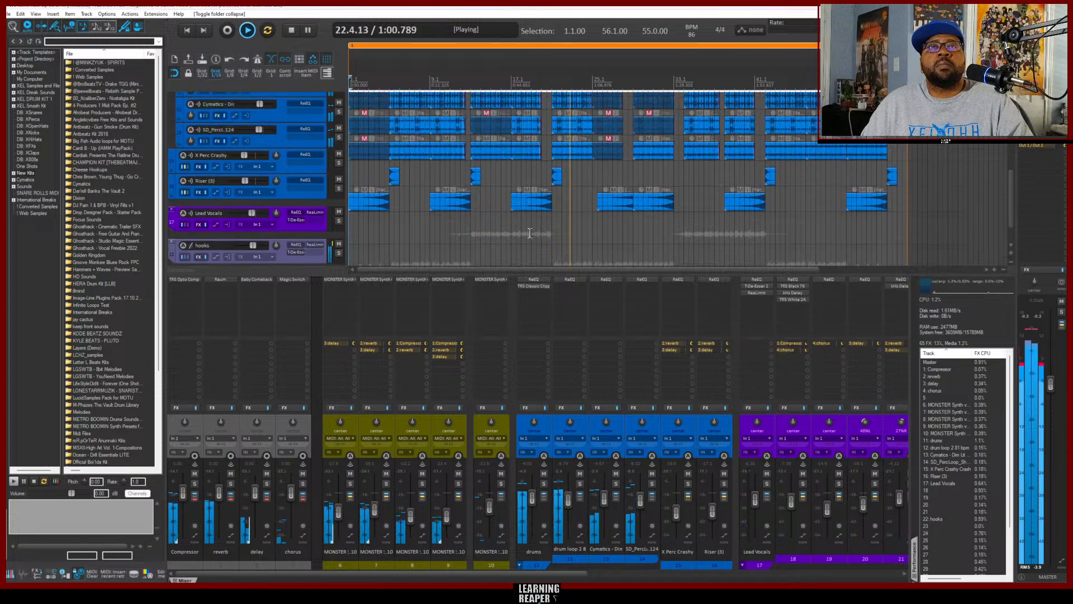
pyautogui.scroll(6, 471, 230)
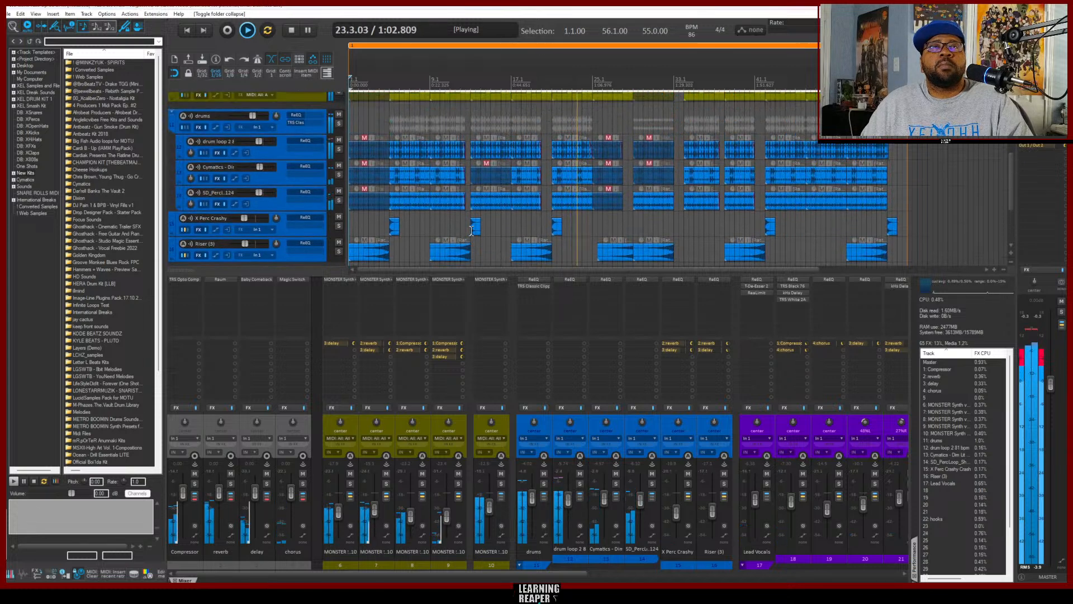
pyautogui.scroll(1, 471, 230)
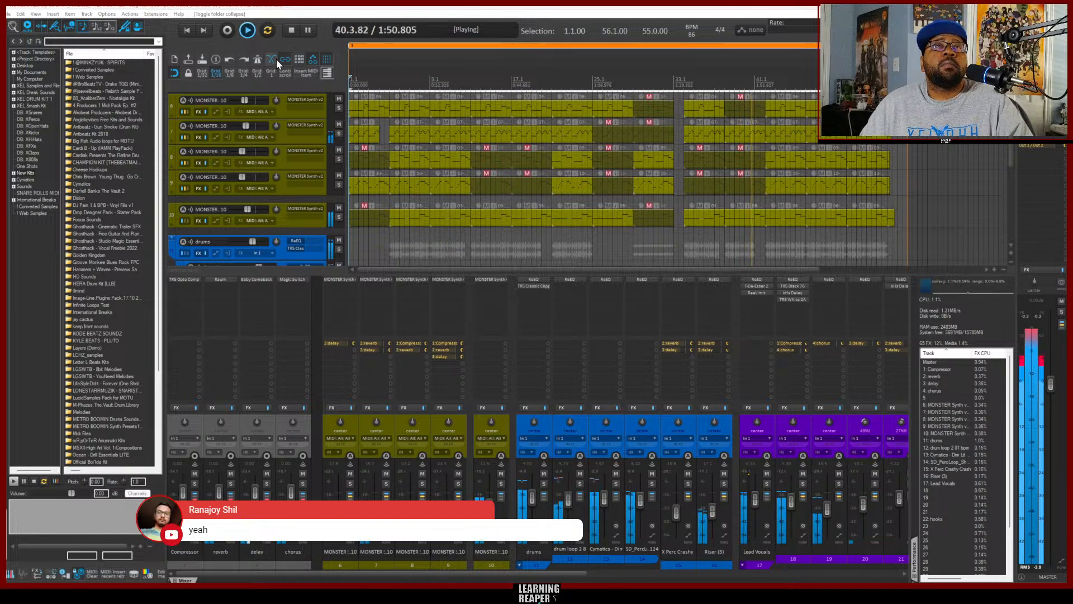
pyautogui.click(290, 31)
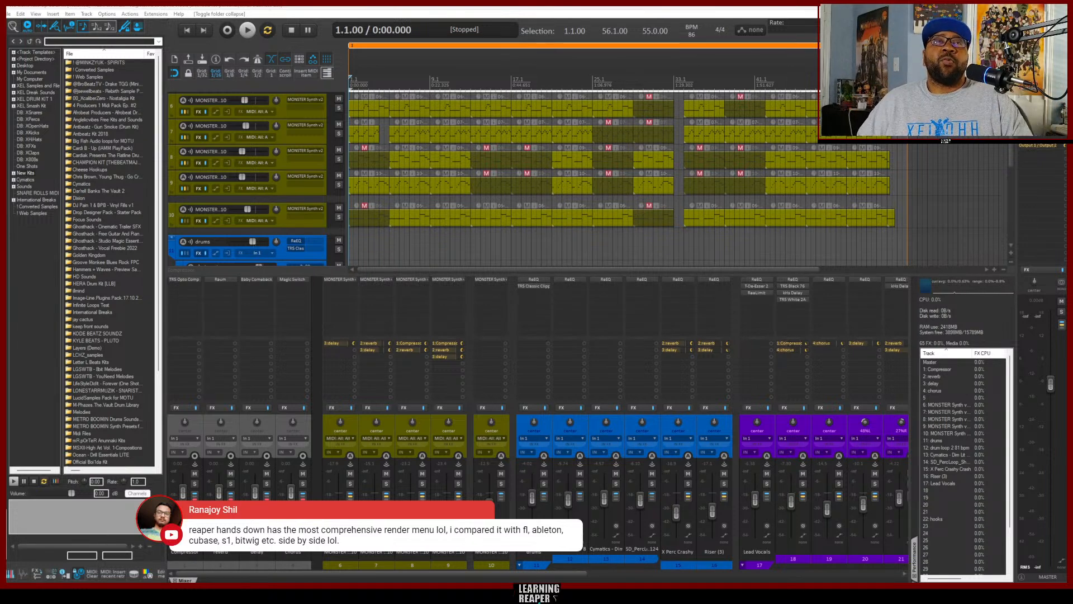
pyautogui.scroll(1, 577, 232)
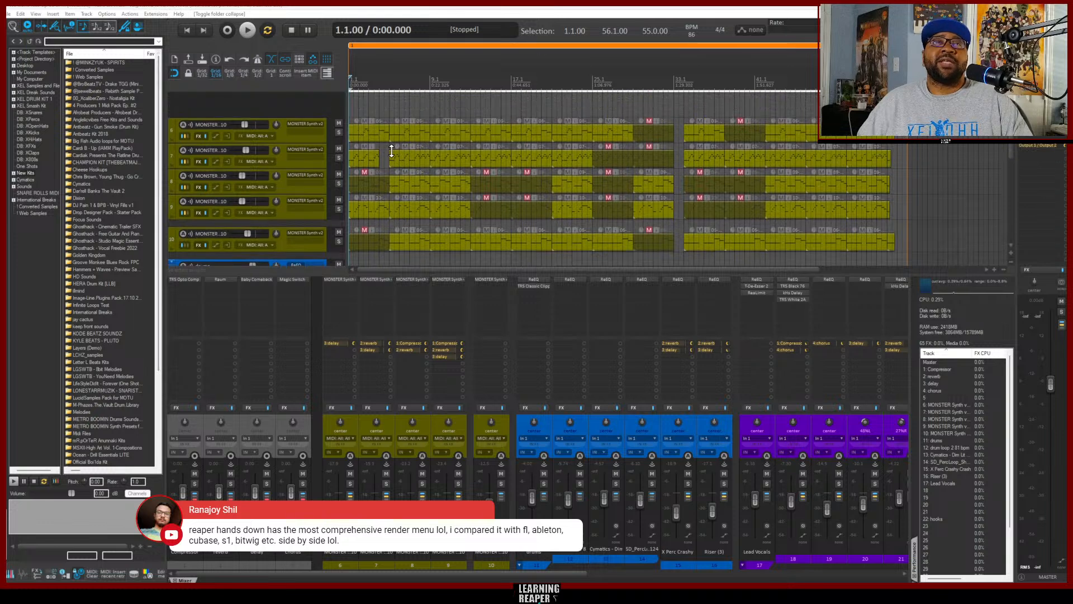
pyautogui.scroll(-8, 391, 151)
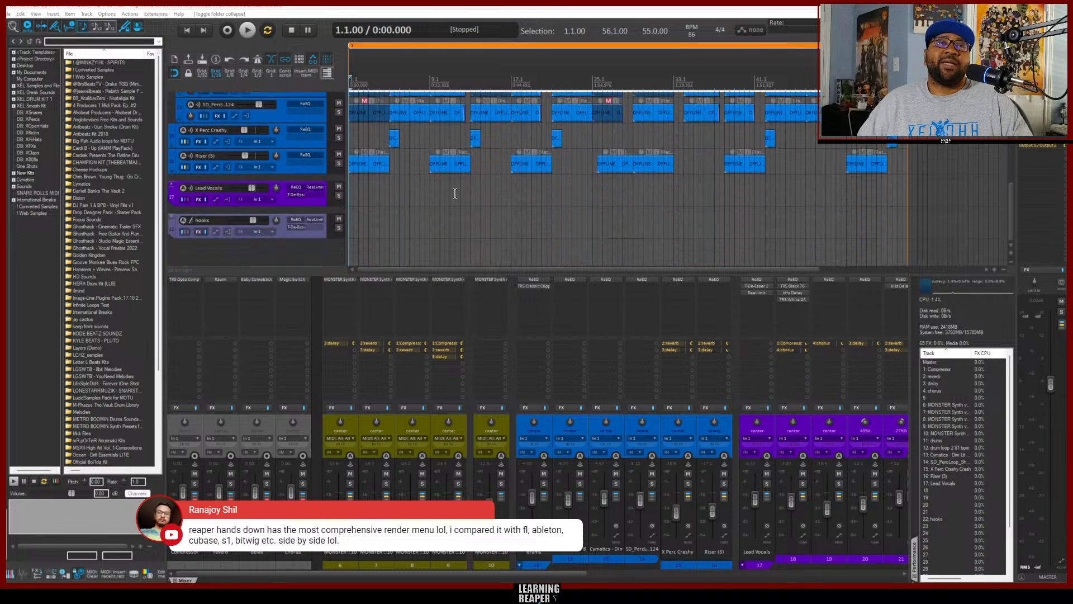
# Set the render directory to the Rise Up folder on the Desktop and the format to WAV, and add the render to the queue
pyautogui.click(8, 14)
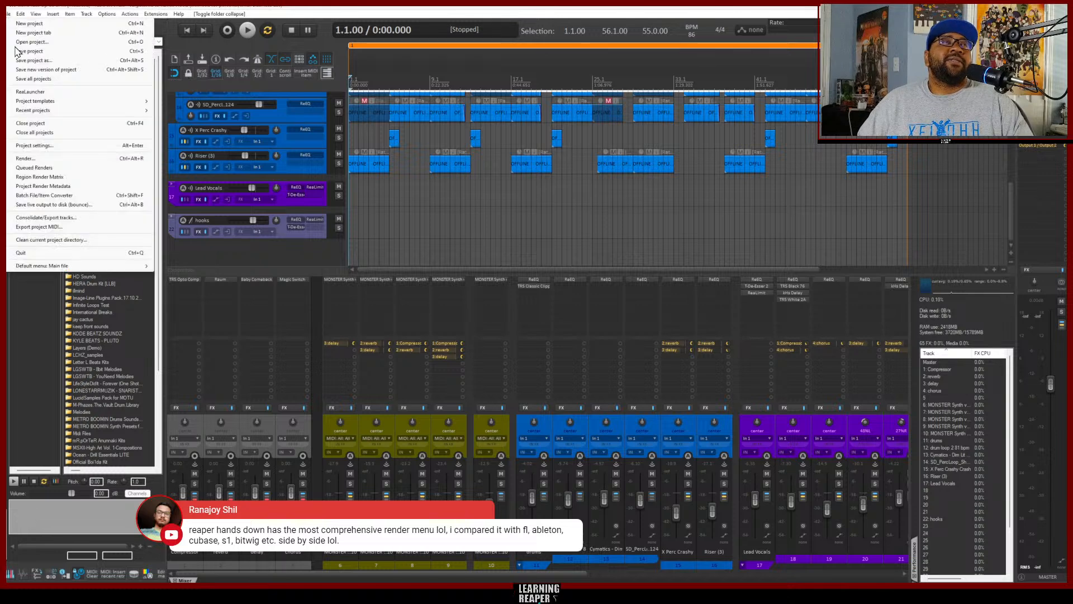
pyautogui.click(32, 159)
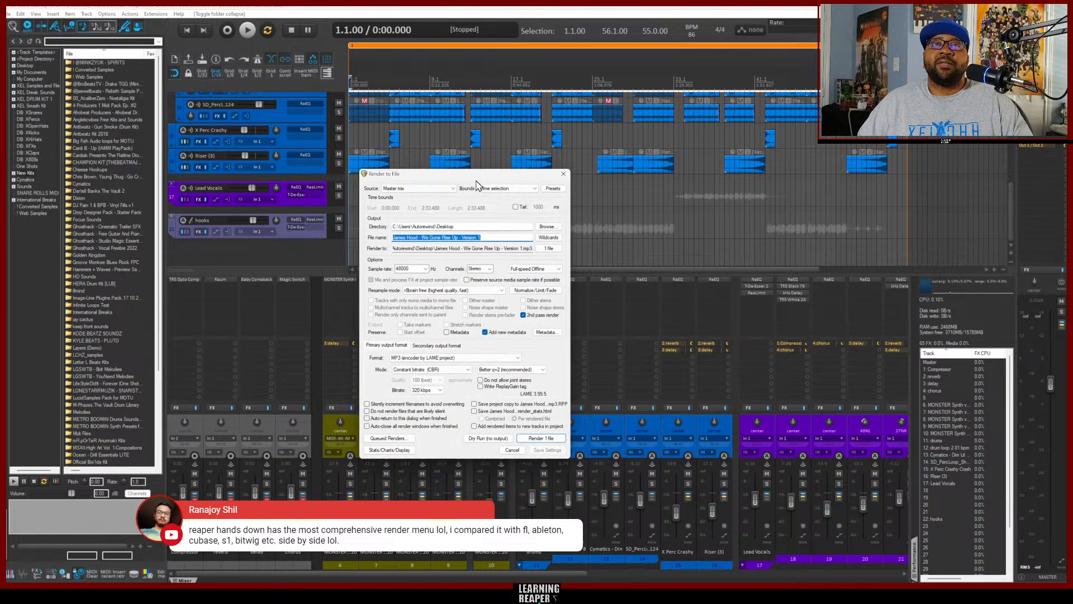
pyautogui.moveTo(476, 181); pyautogui.dragTo(682, 186)
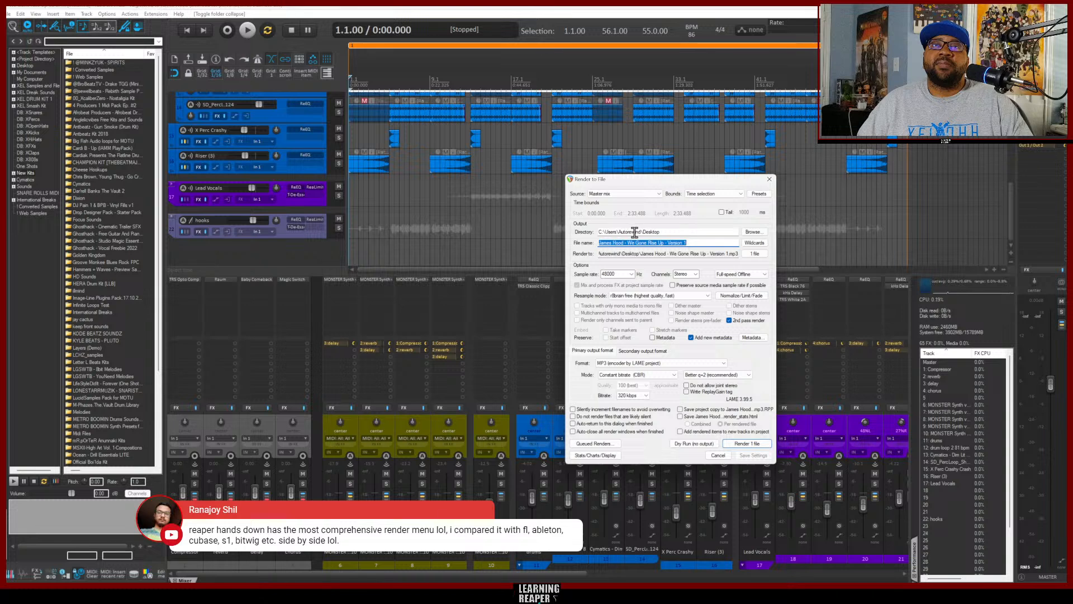
pyautogui.click(683, 231)
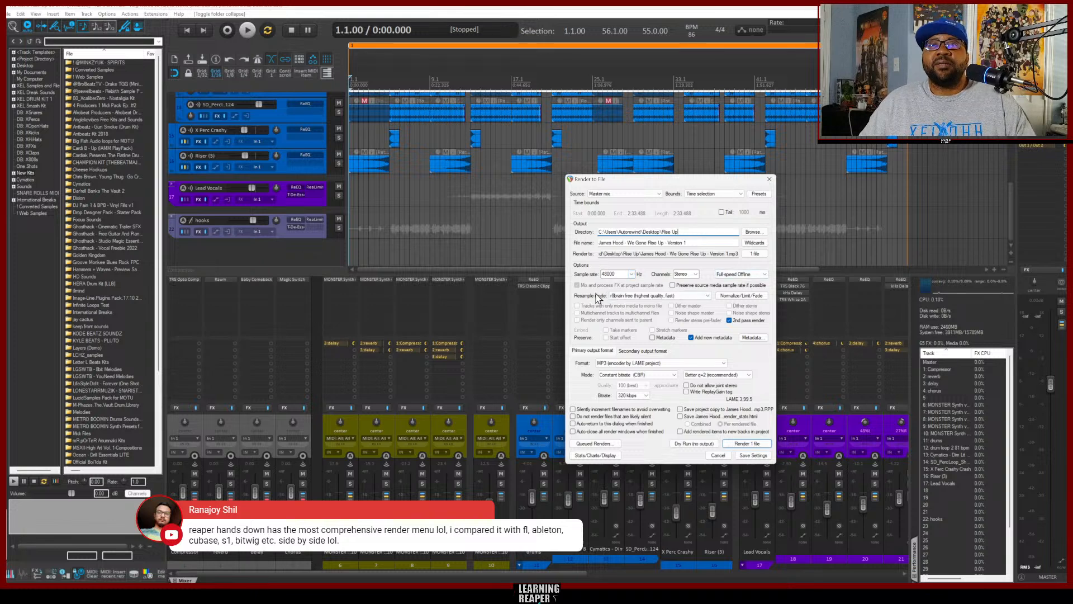
pyautogui.click(647, 363)
pyautogui.click(643, 373)
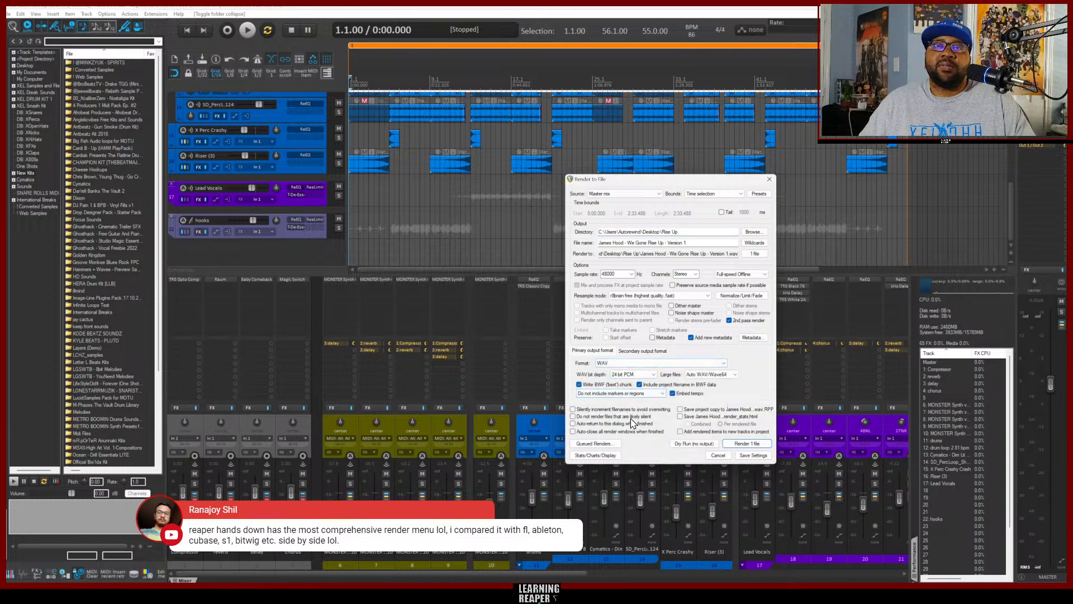
pyautogui.click(588, 446)
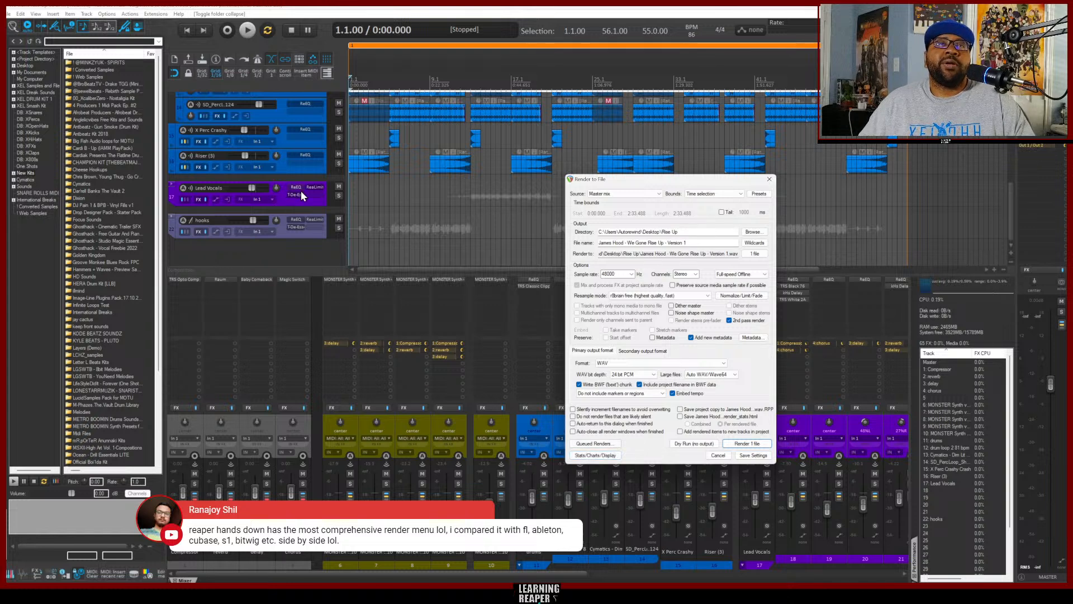
# Mute the Lead Vocals and hooks folder tracks and queue a render with "Version 1" in the file name replaced by "no vocas"
pyautogui.click(339, 187)
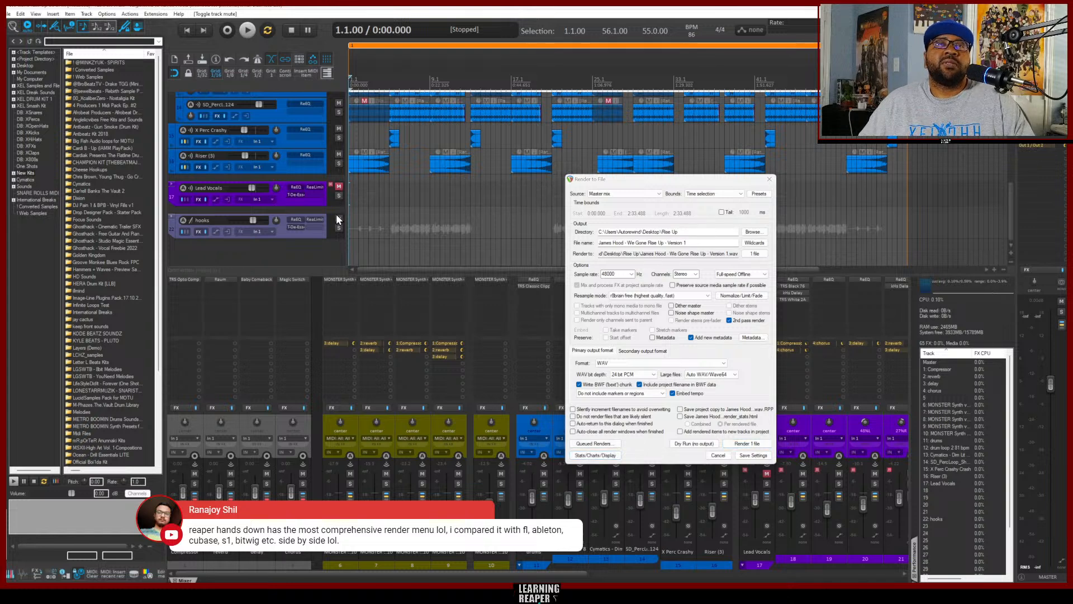
pyautogui.click(338, 218)
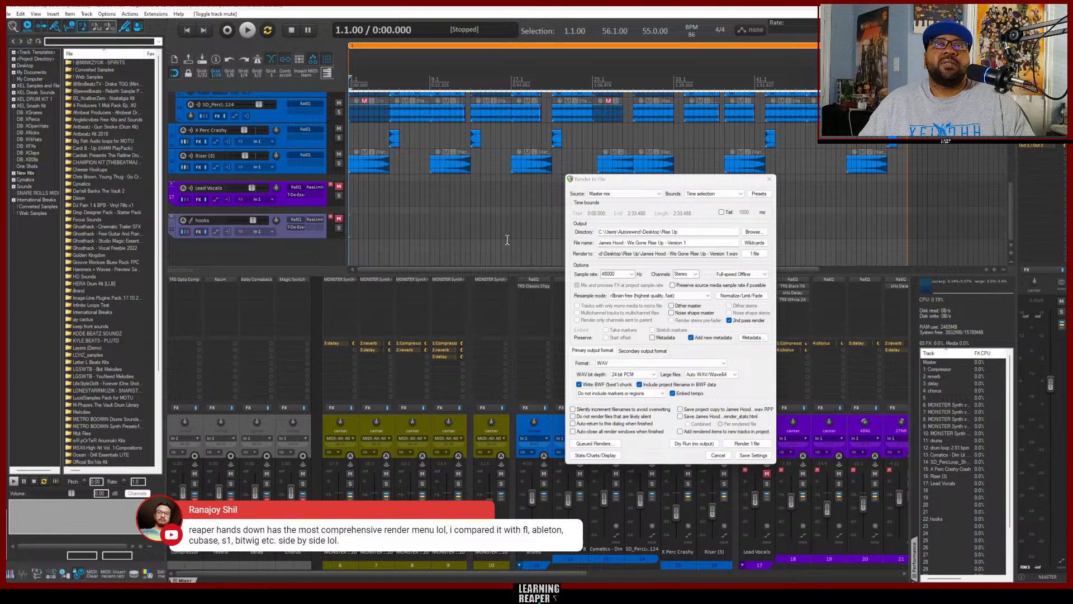
pyautogui.click(690, 242)
pyautogui.press('BackSpace')
pyautogui.press('BackSpace')
pyautogui.press('BackSpace')
pyautogui.press('BackSpace')
pyautogui.press('BackSpace')
pyautogui.press('BackSpace')
pyautogui.press('BackSpace')
pyautogui.press('BackSpace')
pyautogui.press('BackSpace')
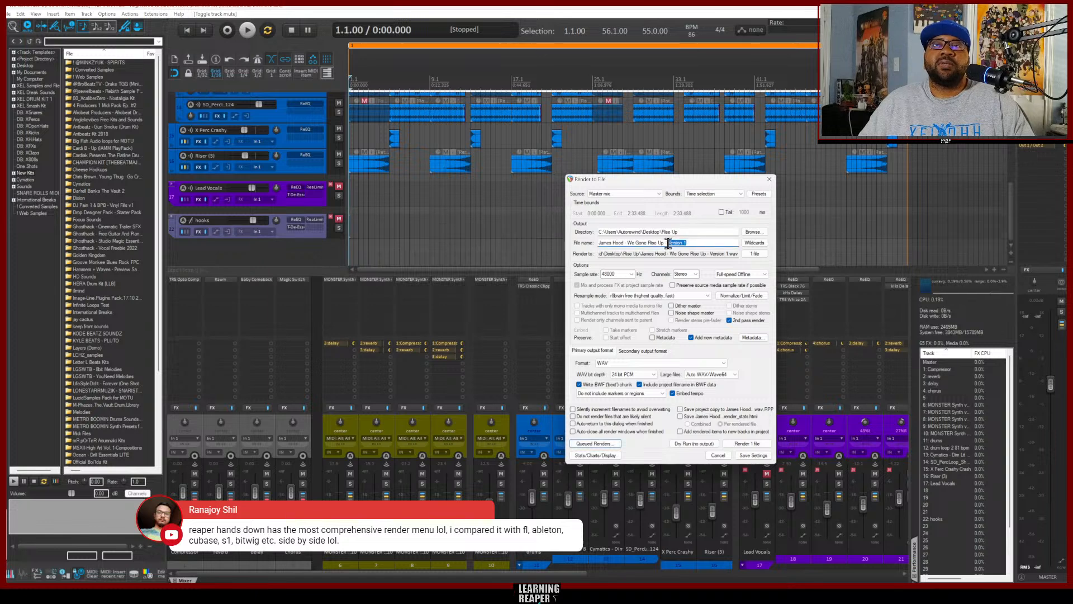
pyautogui.write('no ')
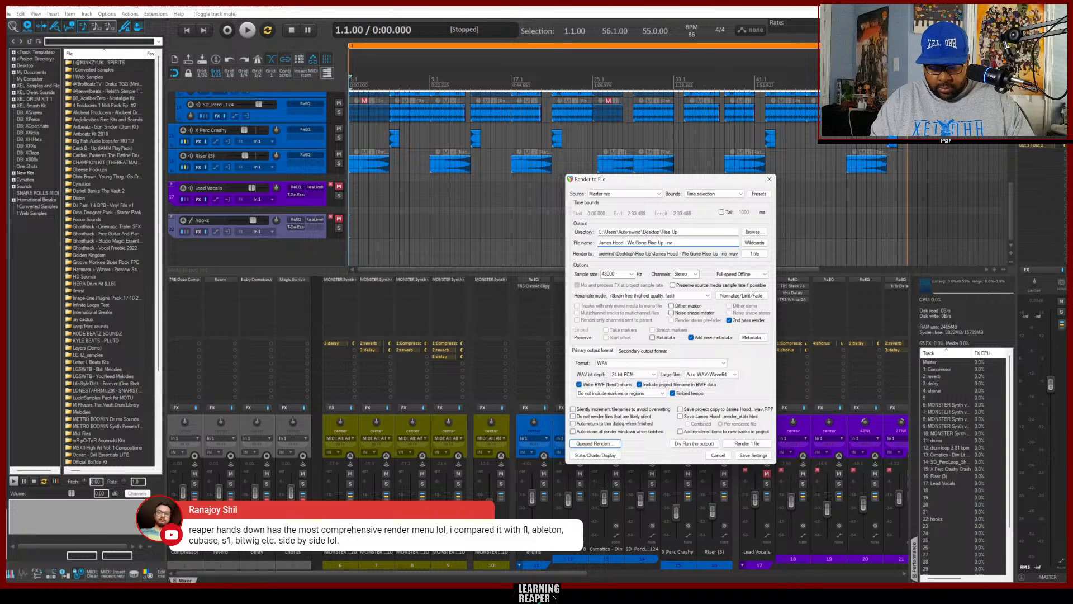
pyautogui.write('vocas')
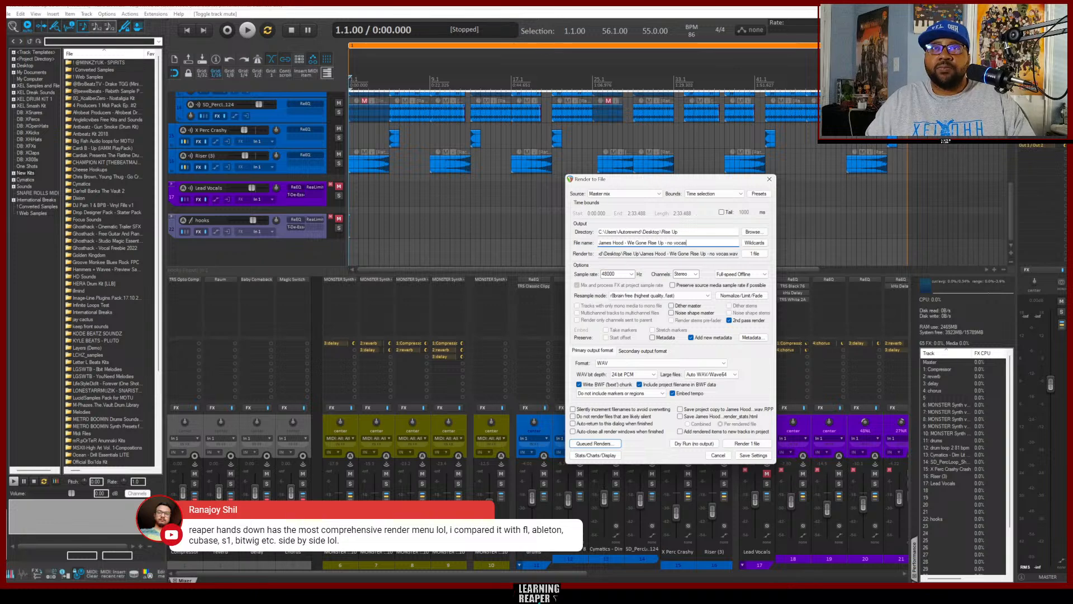
pyautogui.click(594, 444)
pyautogui.click(604, 455)
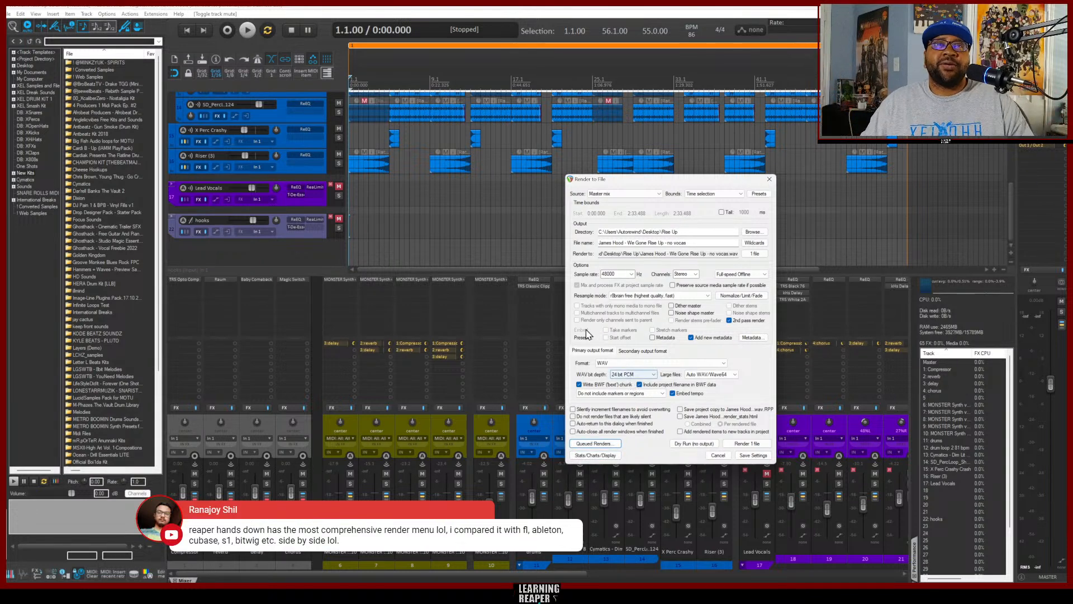
# Unmute the Lead Vocals and hooks folder tracks and solo both of them
pyautogui.click(338, 187)
pyautogui.click(340, 219)
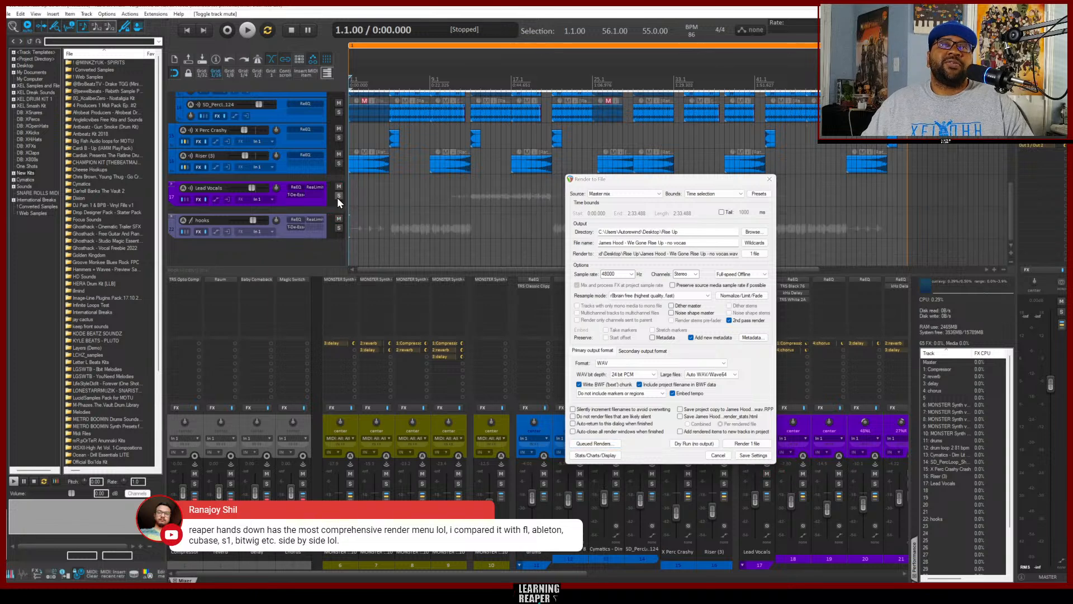
pyautogui.click(338, 197)
pyautogui.click(338, 227)
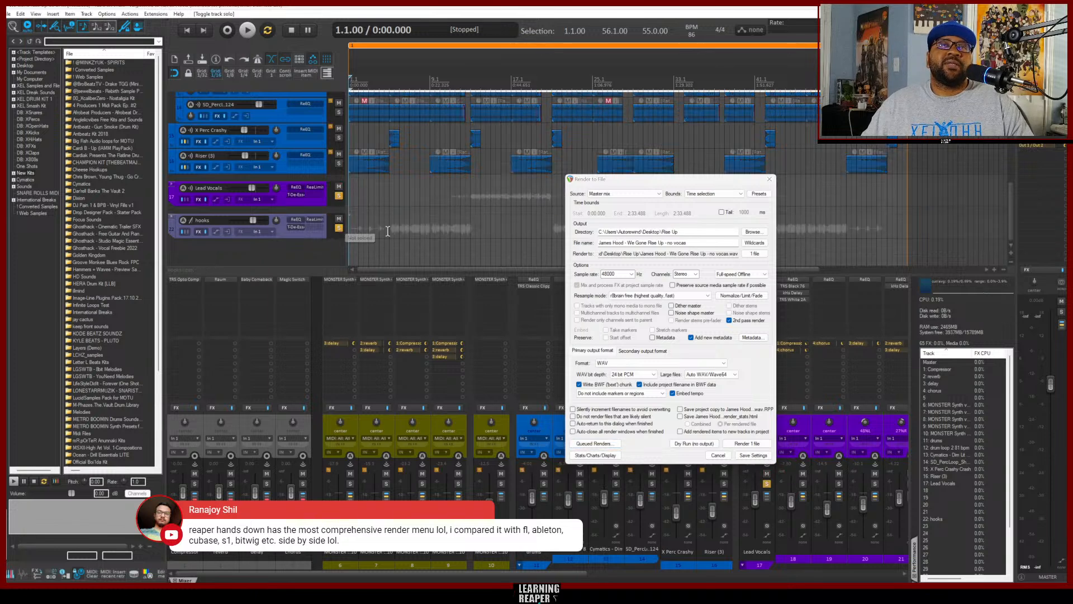
# Remove "no" from the render file name so it ends in "vocas", and add this render to the queue
pyautogui.click(673, 242)
pyautogui.press('BackSpace')
pyautogui.press('BackSpace')
pyautogui.press('BackSpace')
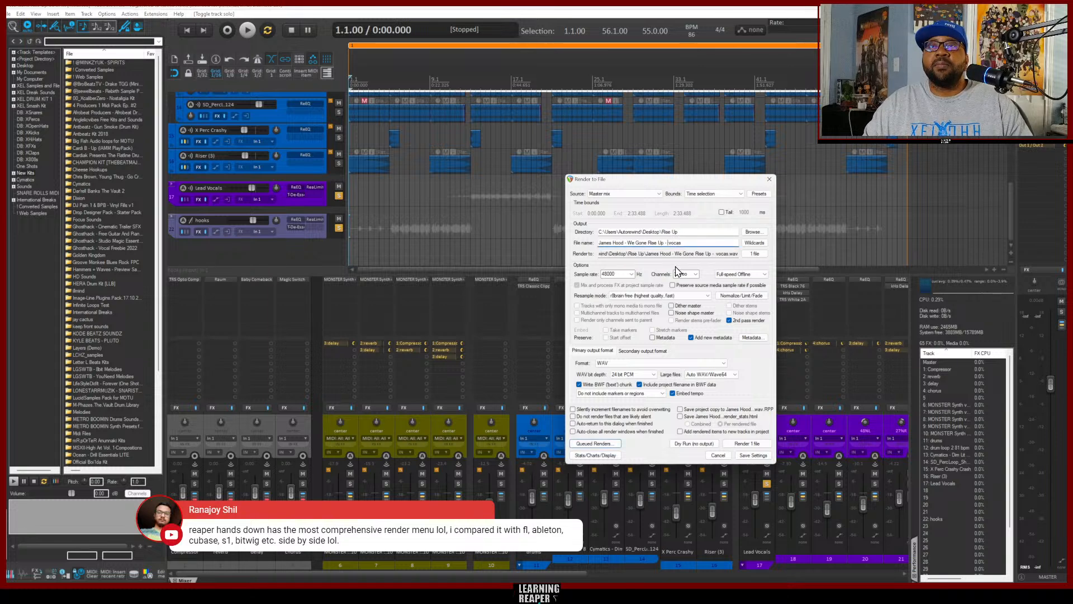
pyautogui.hotkey('ctrl', 'Left')
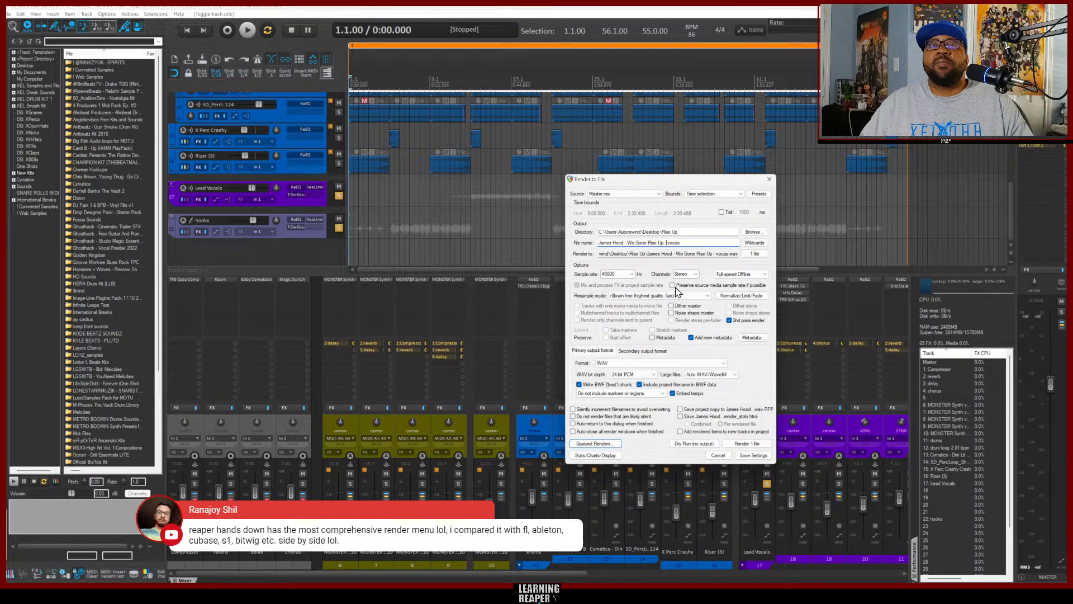
pyautogui.click(587, 445)
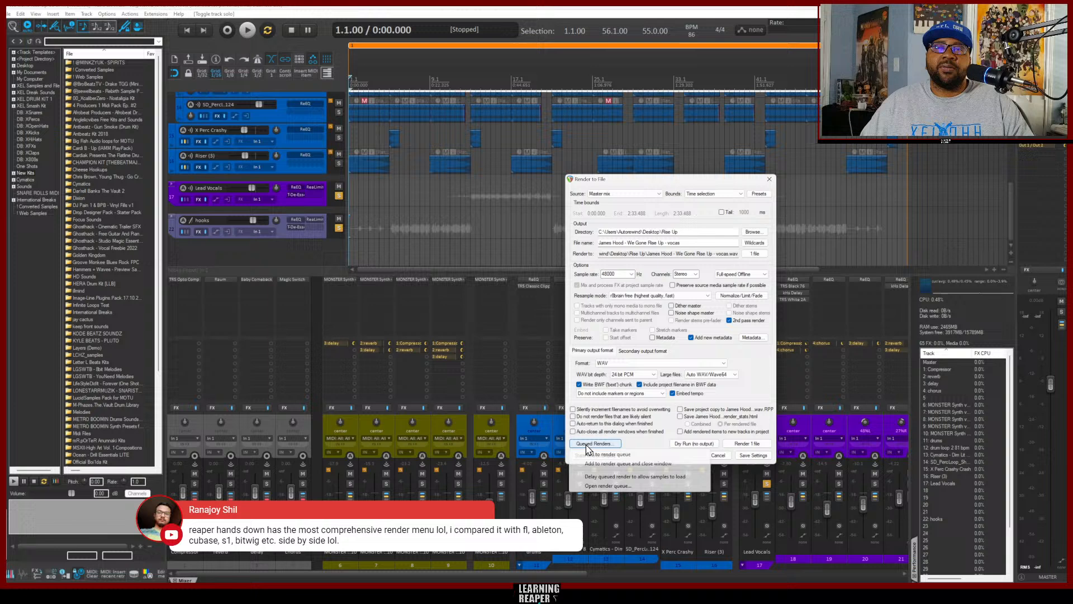
# Open the render queue, remove all the queued "We Gone Rise Up 86 BPM" renders and close the queue
pyautogui.click(601, 486)
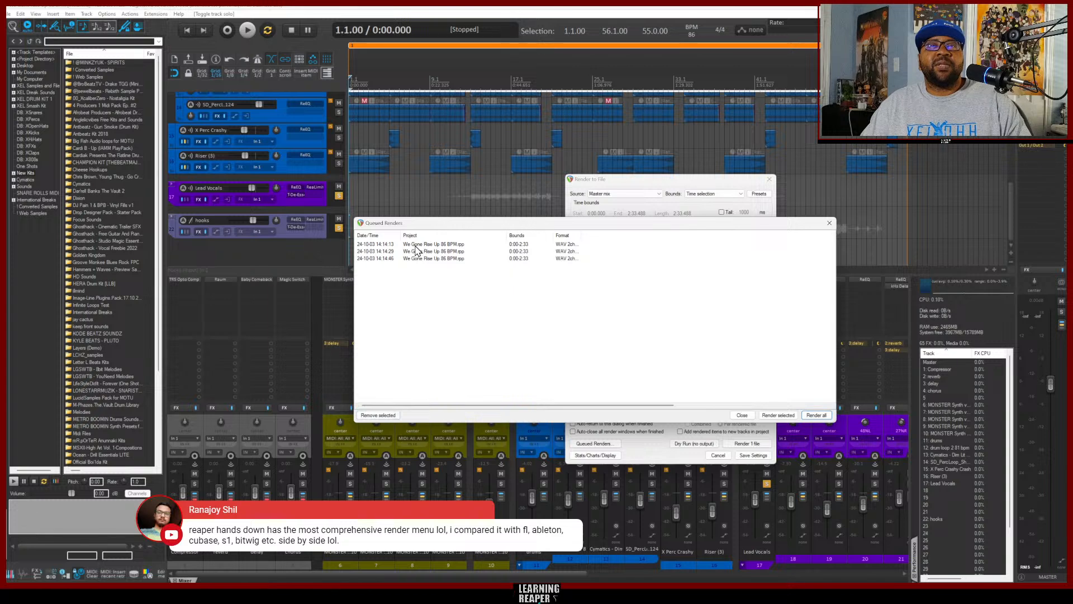
pyautogui.moveTo(419, 244); pyautogui.dragTo(417, 263)
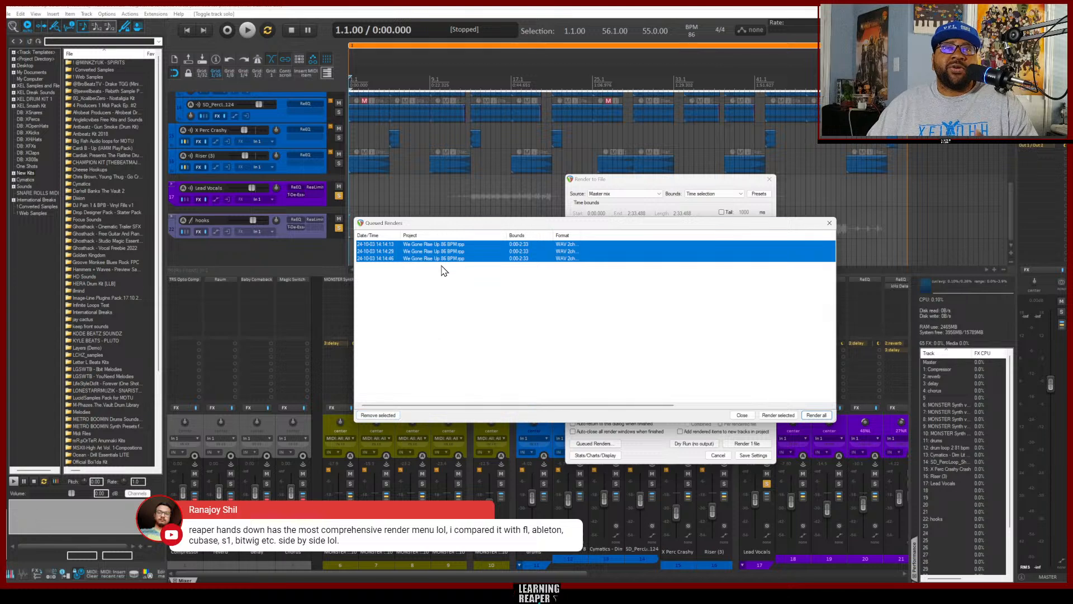
pyautogui.click(381, 416)
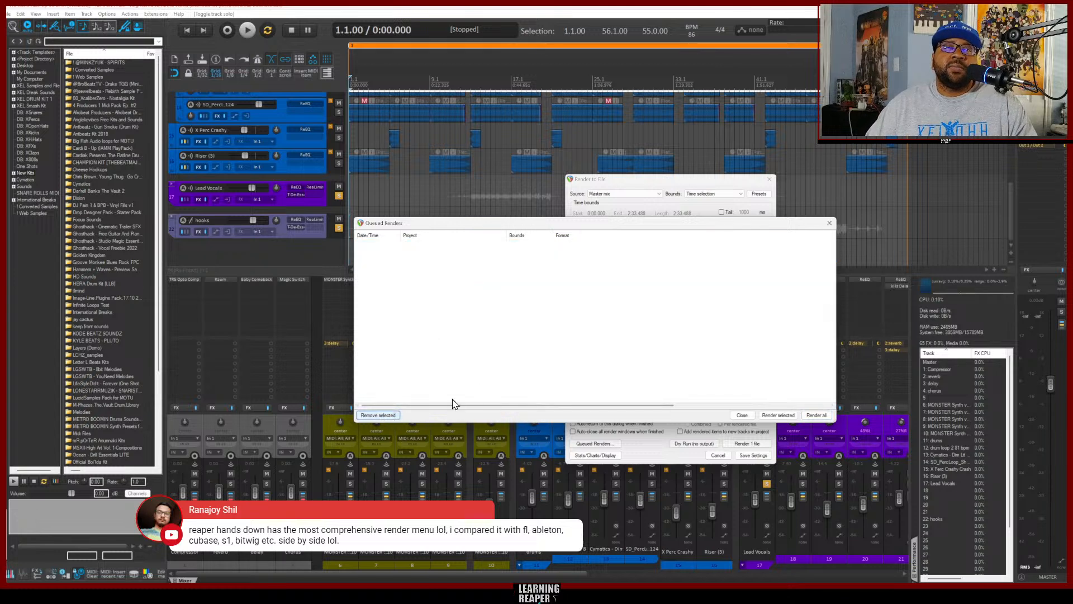
pyautogui.click(830, 223)
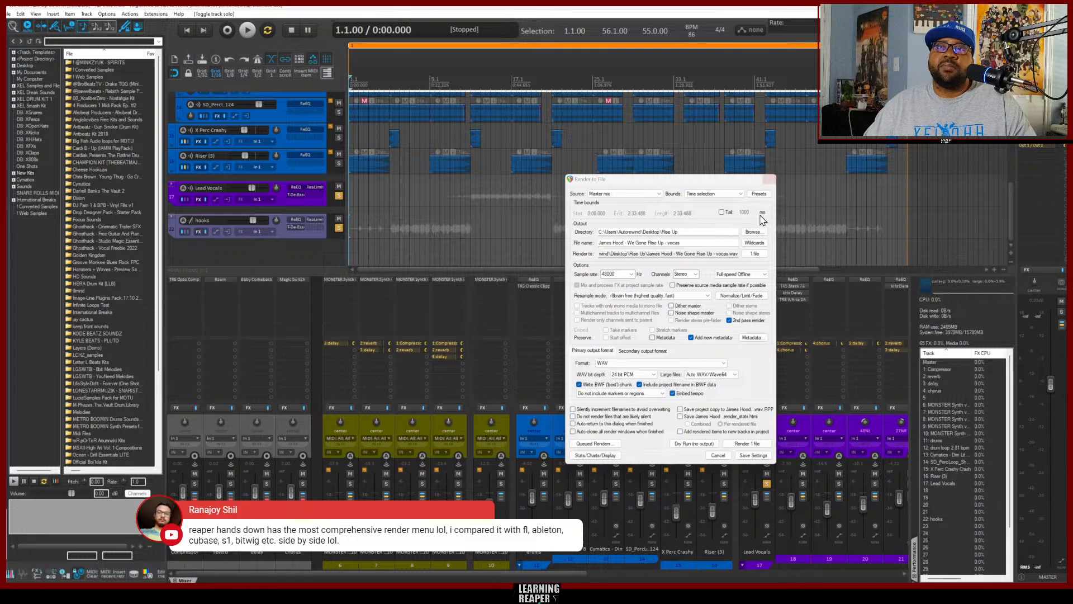
# Examine the ID3 fields in the project render metadata and leave the render settings without rendering
pyautogui.click(754, 338)
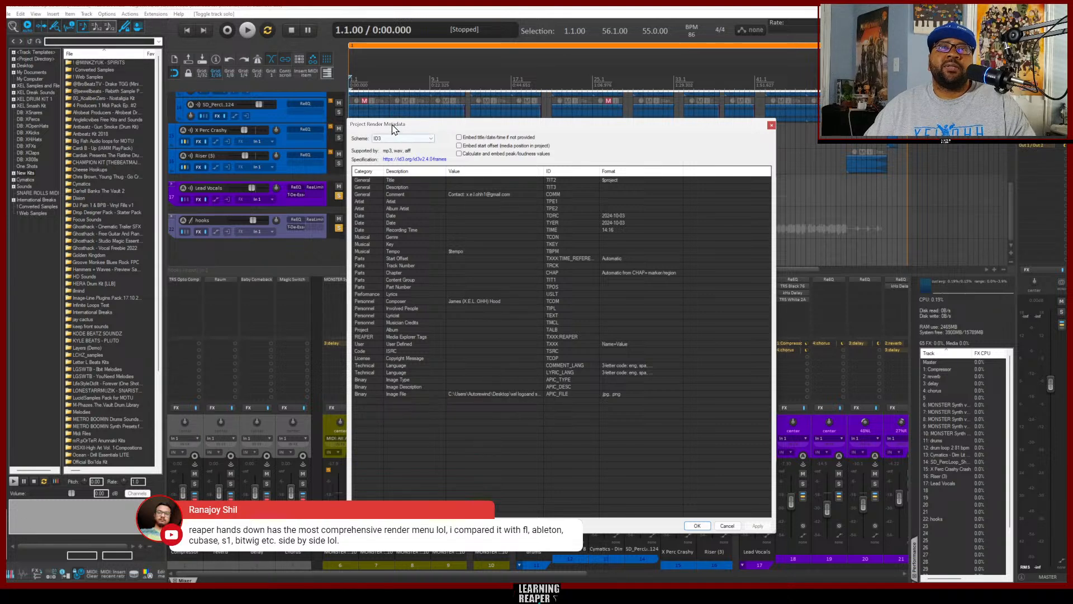
pyautogui.click(772, 126)
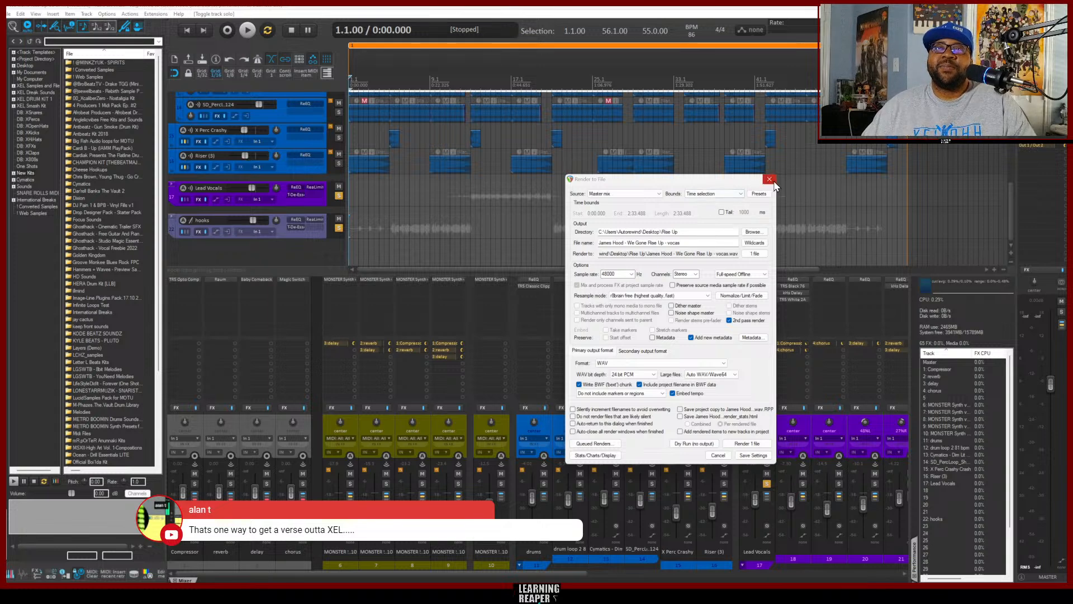
pyautogui.click(718, 455)
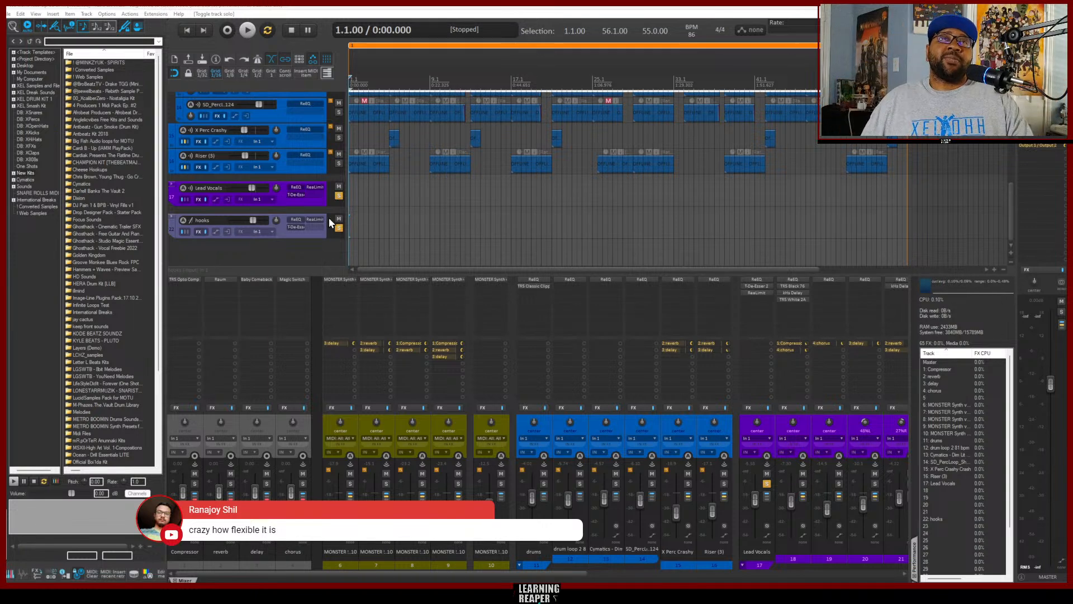
# Unsolo the Lead Vocals and hooks folder tracks and bring up the project file commands
pyautogui.click(338, 195)
pyautogui.click(338, 228)
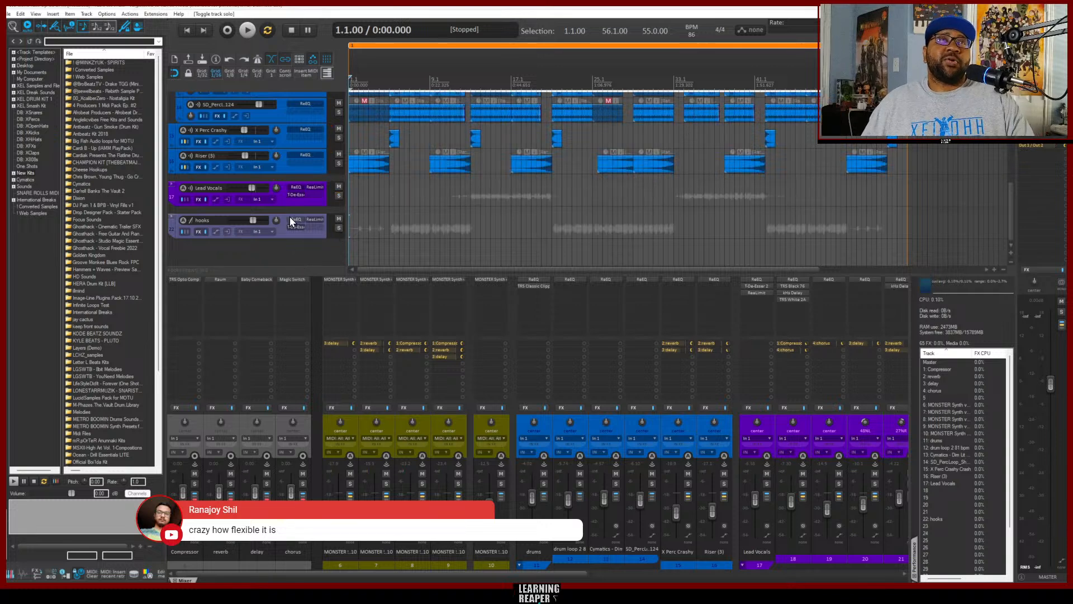
pyautogui.click(8, 14)
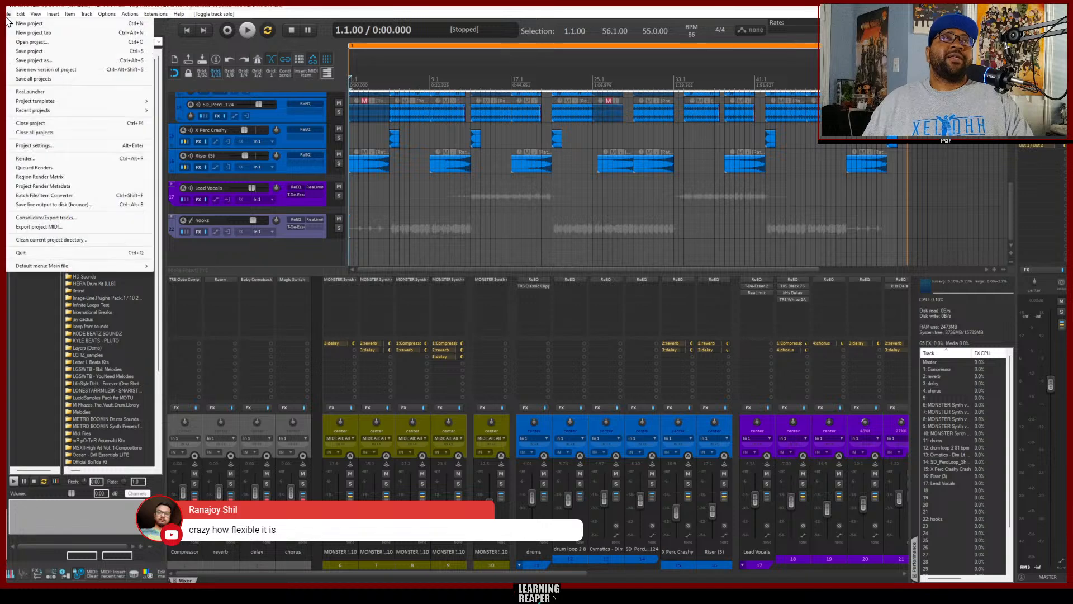
# Open the project's render settings and adjust the end fade of the first clip on the Riser track
pyautogui.click(33, 159)
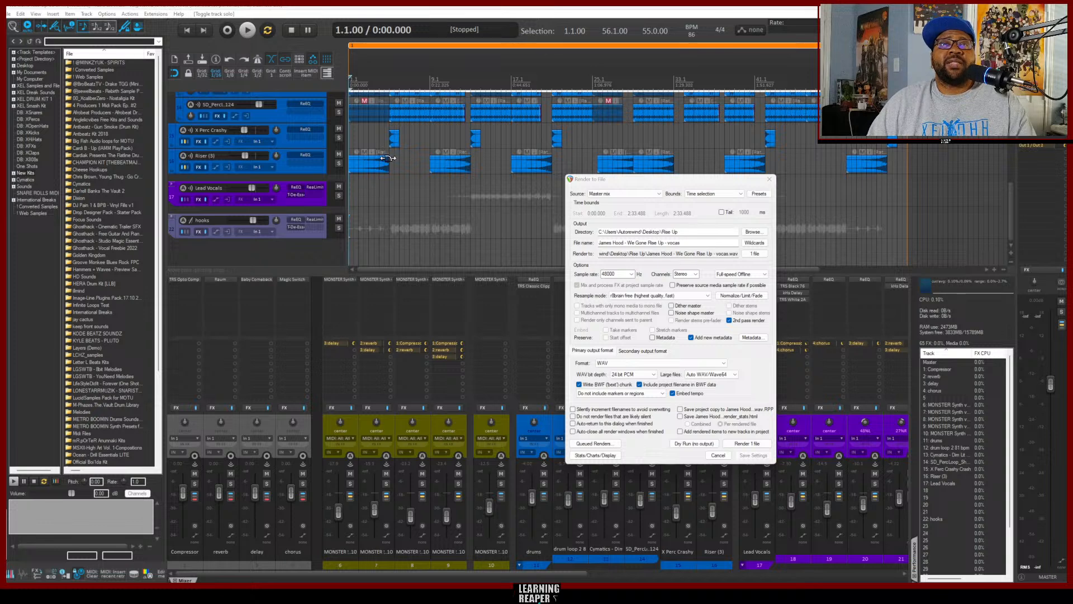
pyautogui.moveTo(390, 158)
pyautogui.mouseDown()
pyautogui.moveTo(361, 155)
pyautogui.moveTo(390, 156)
pyautogui.moveTo(375, 156)
pyautogui.mouseUp()
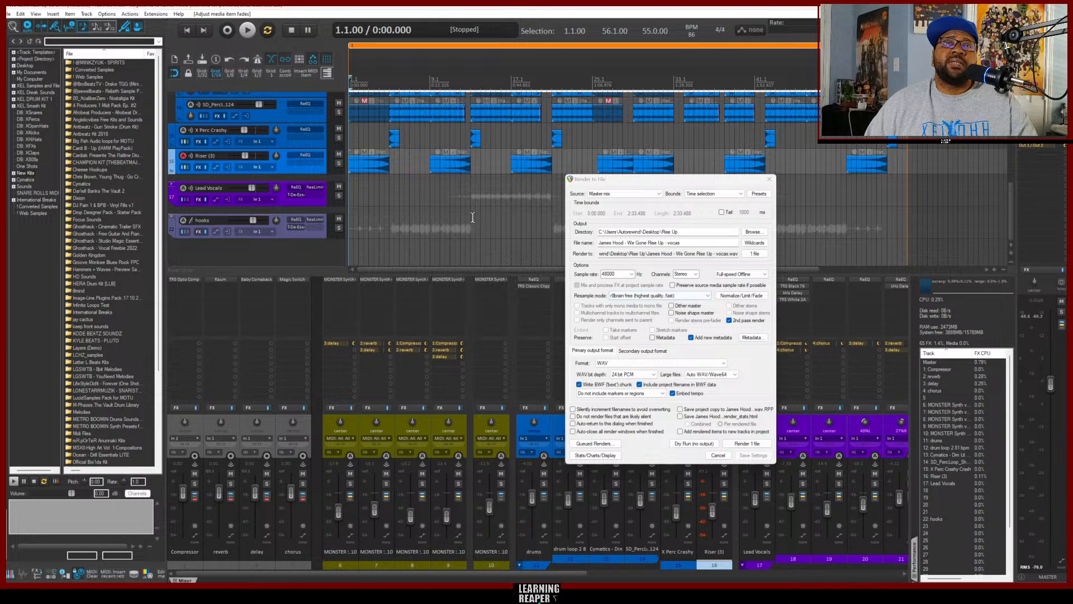
pyautogui.scroll(2, 472, 216)
pyautogui.scroll(6, 472, 217)
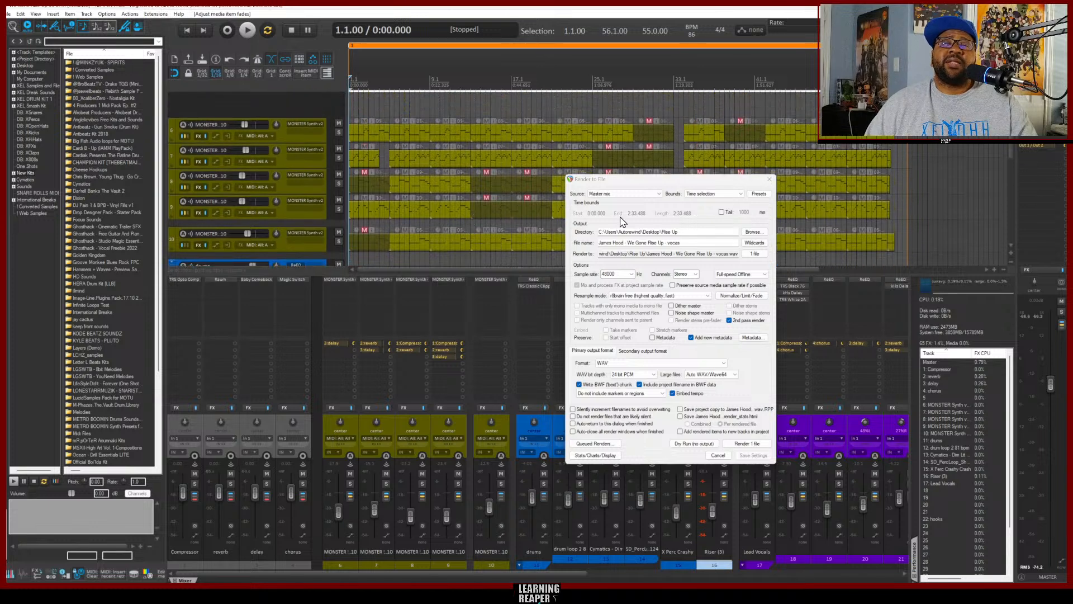
pyautogui.click(658, 184)
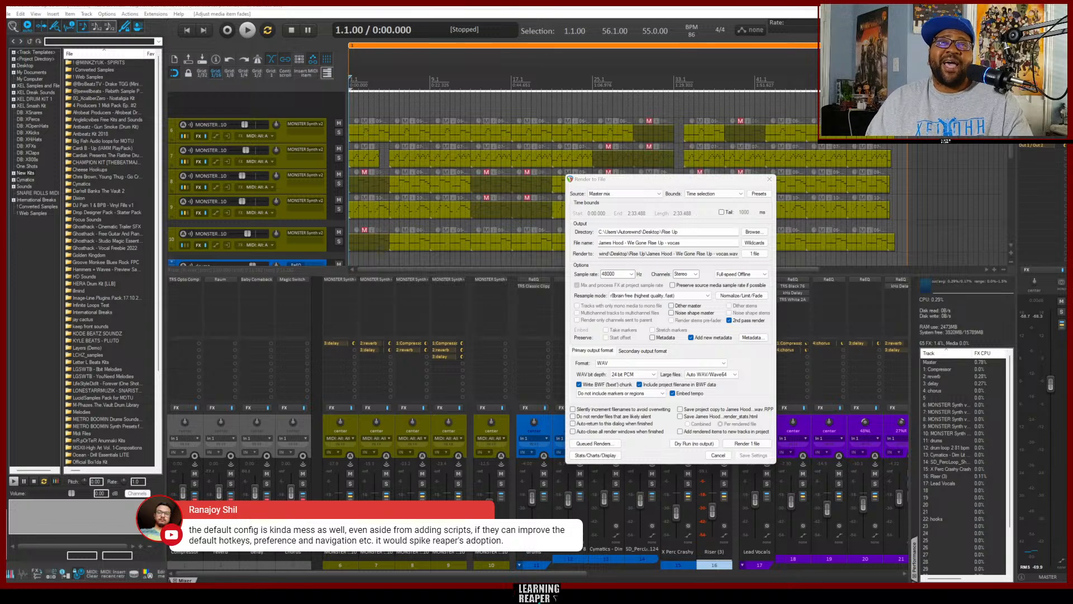
pyautogui.scroll(-1, 458, 136)
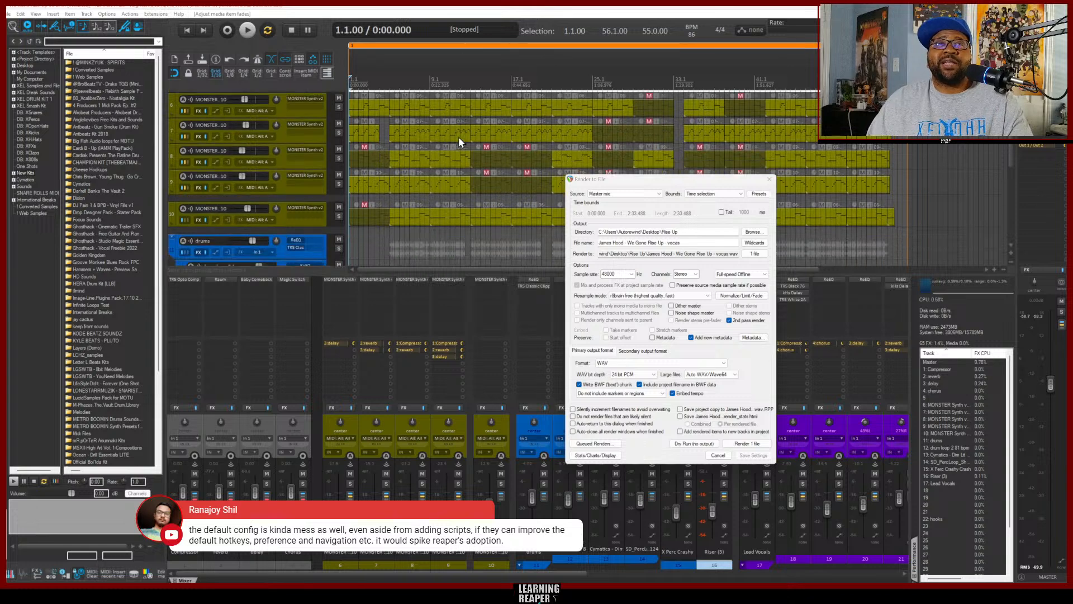
pyautogui.scroll(-1, 459, 136)
pyautogui.scroll(2, 458, 136)
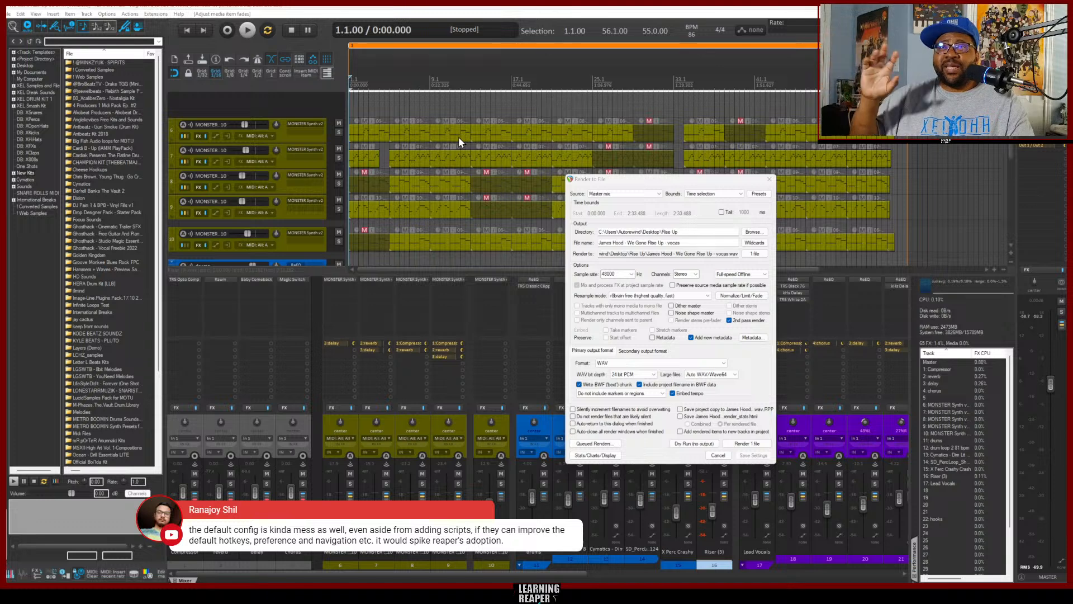
pyautogui.scroll(-2, 460, 146)
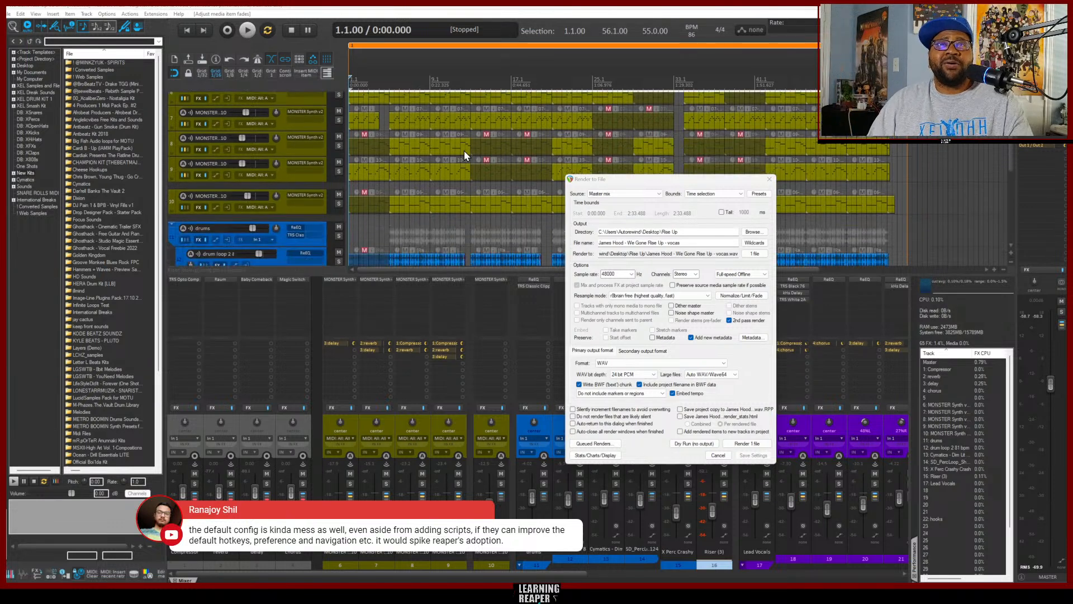
pyautogui.scroll(2, 461, 156)
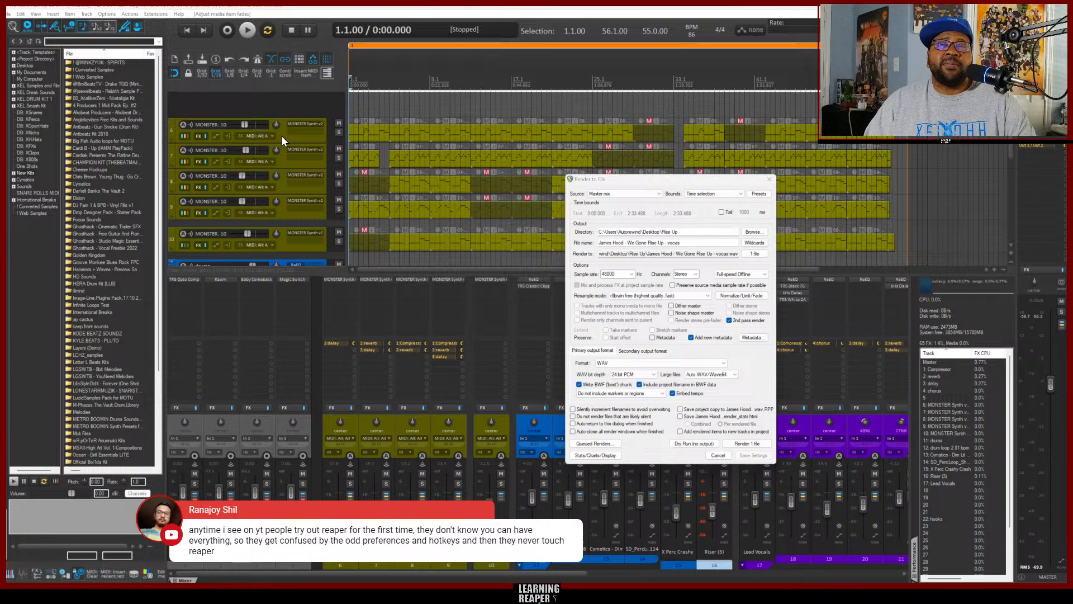
pyautogui.scroll(-5, 282, 136)
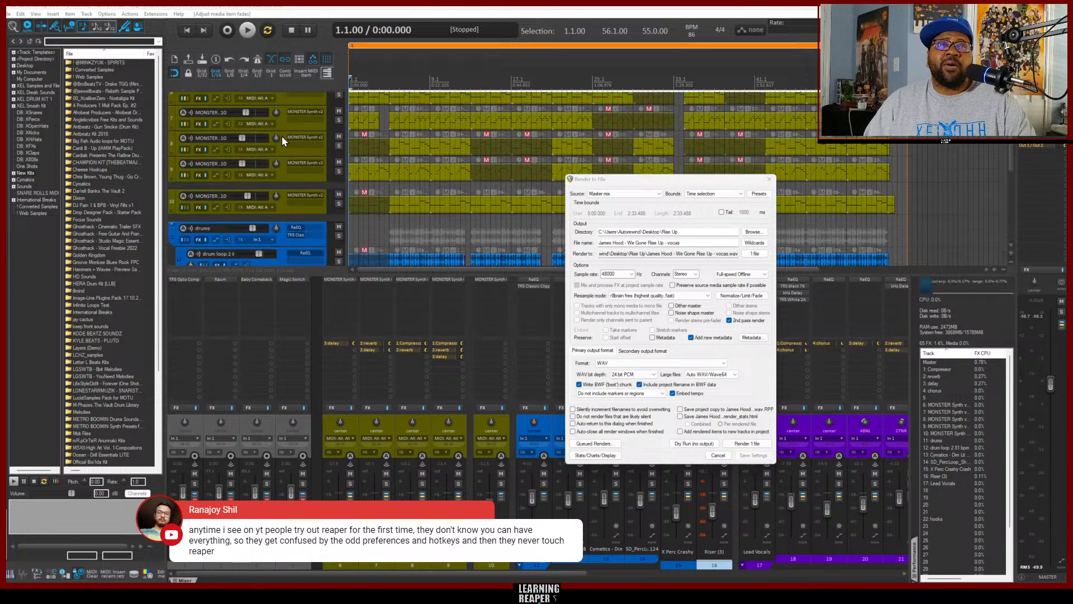
pyautogui.scroll(-3, 282, 135)
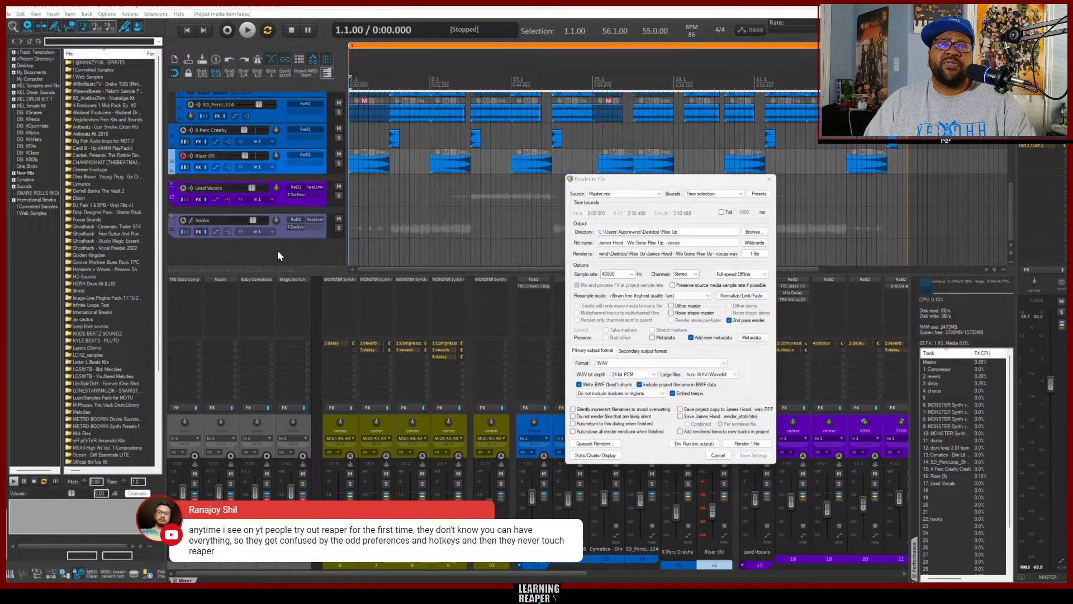
pyautogui.scroll(8, 277, 249)
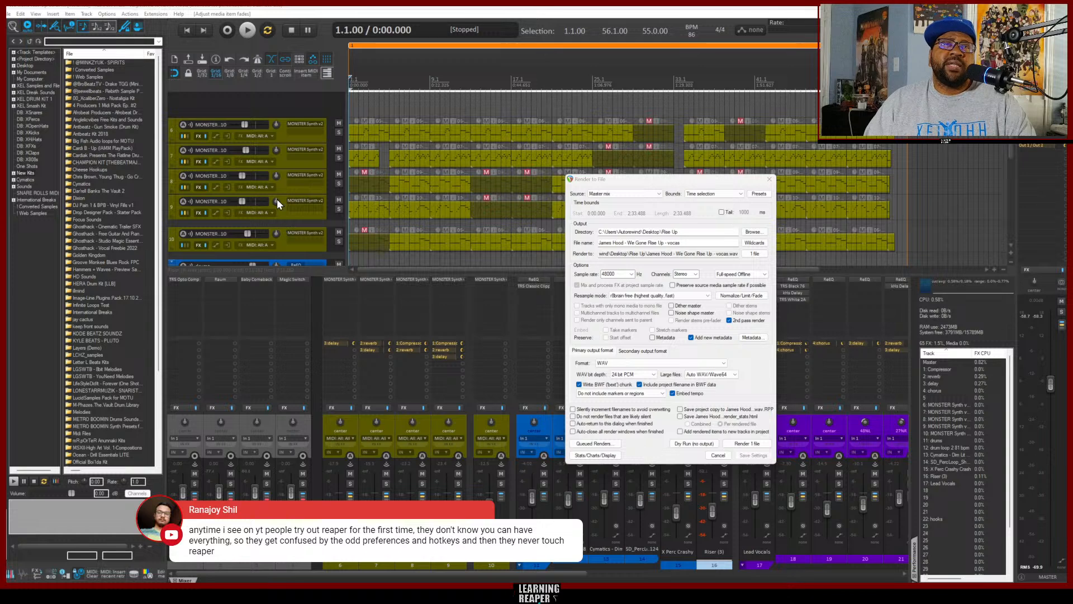
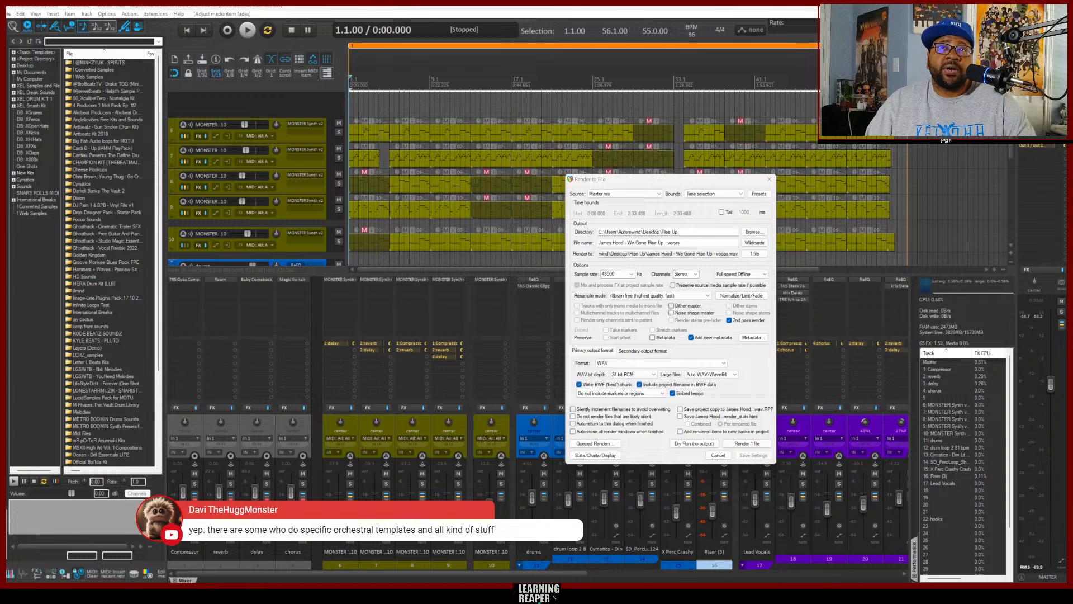
# Close the render settings without rendering and mute the Lead Vocals and hooks tracks
pyautogui.click(770, 179)
pyautogui.scroll(-1, 465, 229)
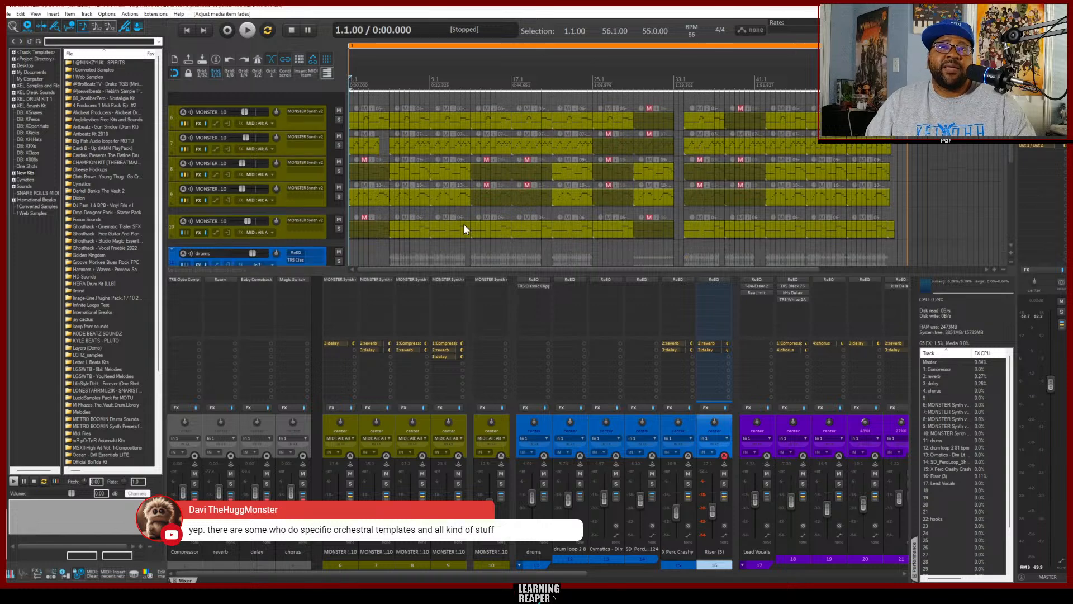
pyautogui.scroll(-5, 464, 223)
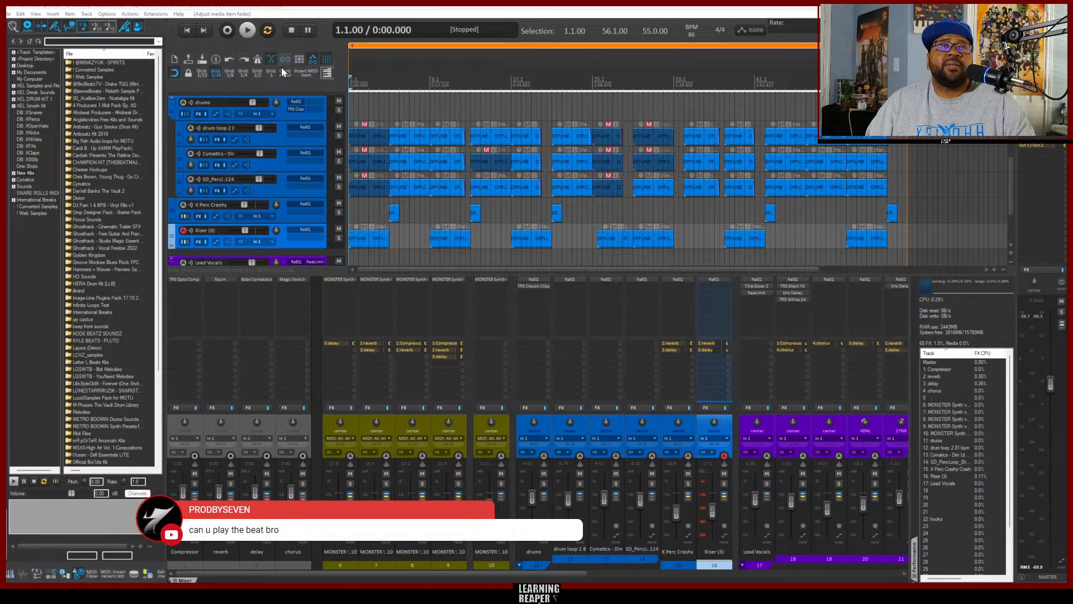
pyautogui.scroll(-2, 351, 219)
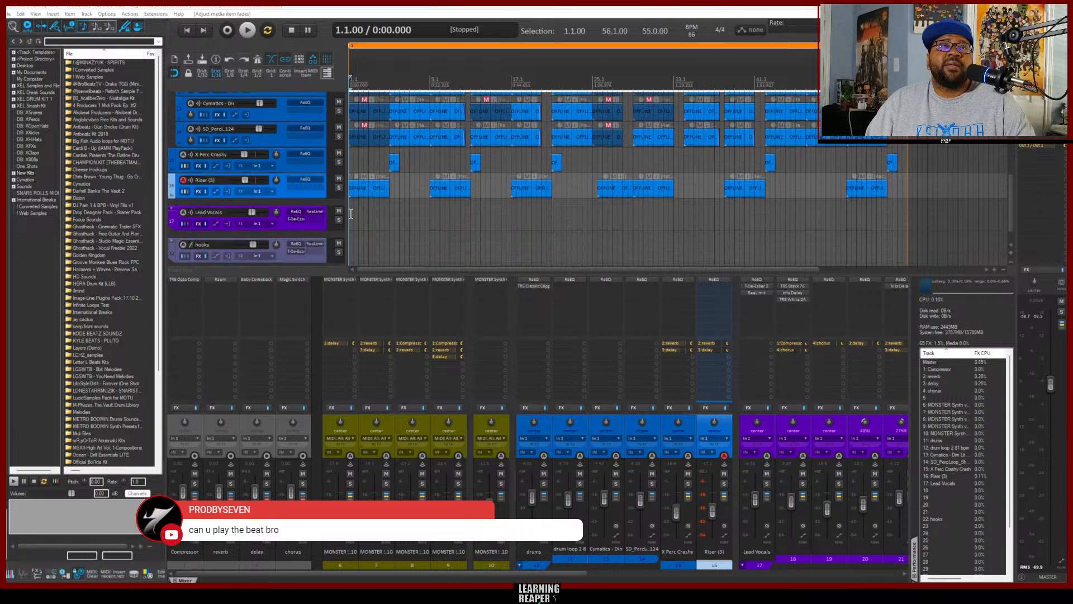
pyautogui.click(338, 211)
pyautogui.click(338, 243)
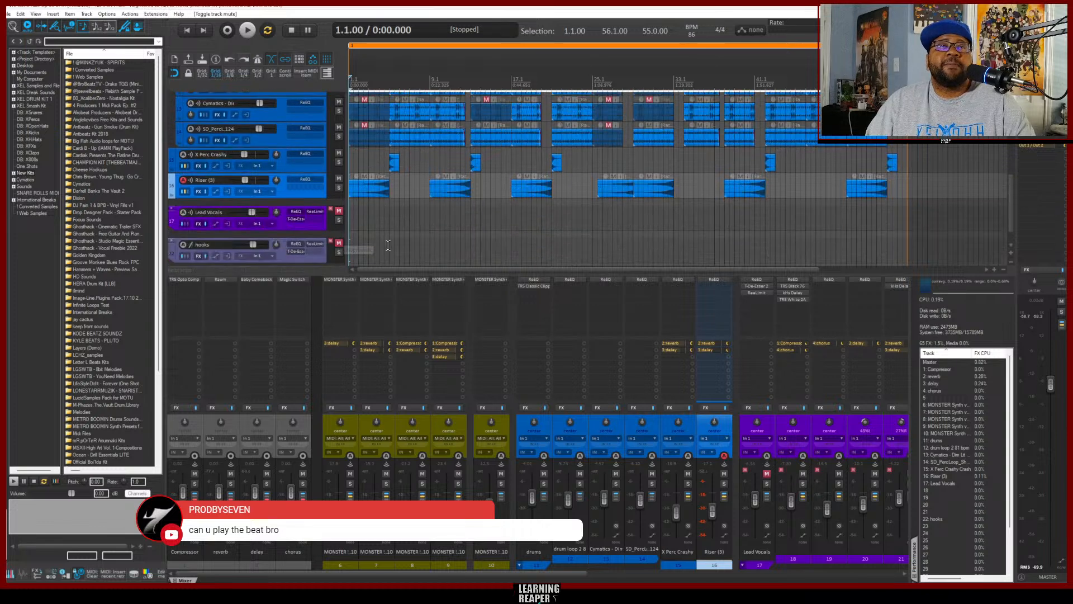
# Play the beat from the start of the project and view the synth and drum tracks during playback
pyautogui.scroll(-1, 439, 221)
pyautogui.press('space')
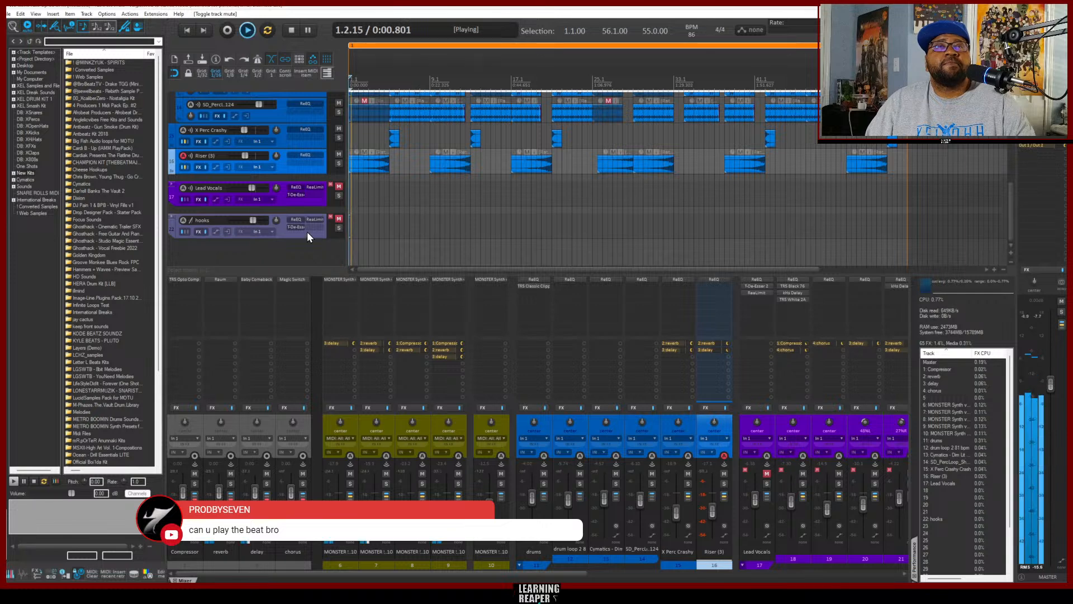
pyautogui.scroll(3, 316, 244)
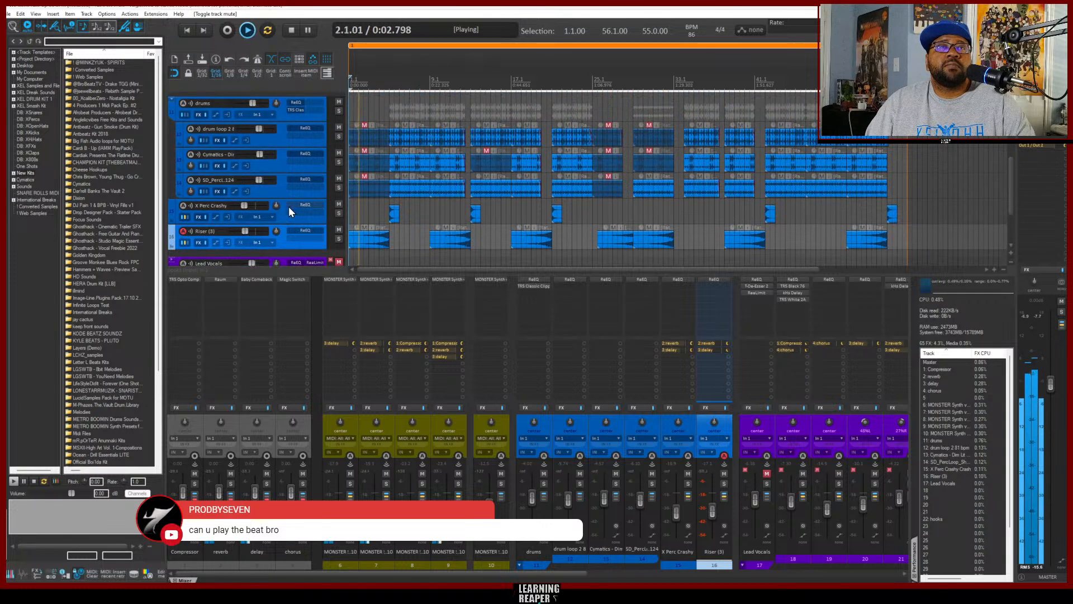
pyautogui.scroll(1, 274, 195)
pyautogui.scroll(1, 283, 190)
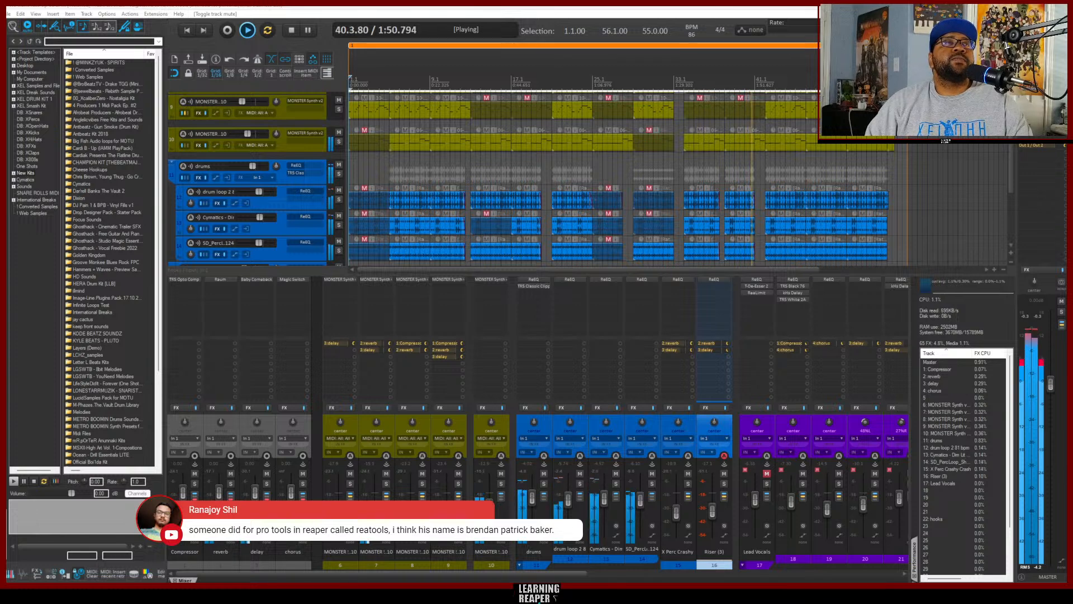
# Load the recent project "Hip Hop Beat - Begining Of The End 162 BPM" in a new project tab using ReaLauncher
pyautogui.click(8, 14)
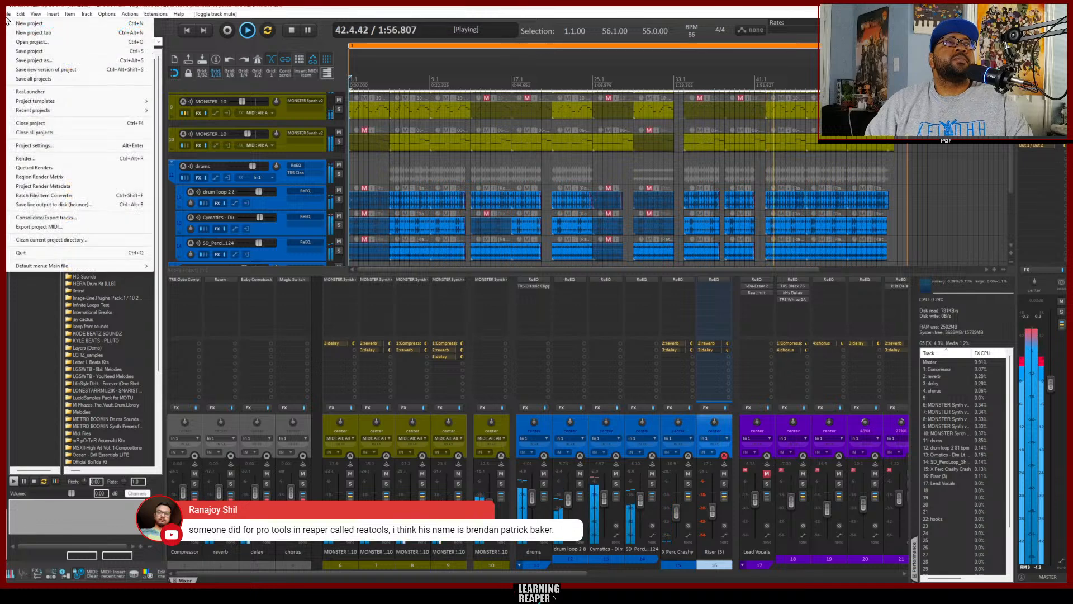
pyautogui.click(41, 92)
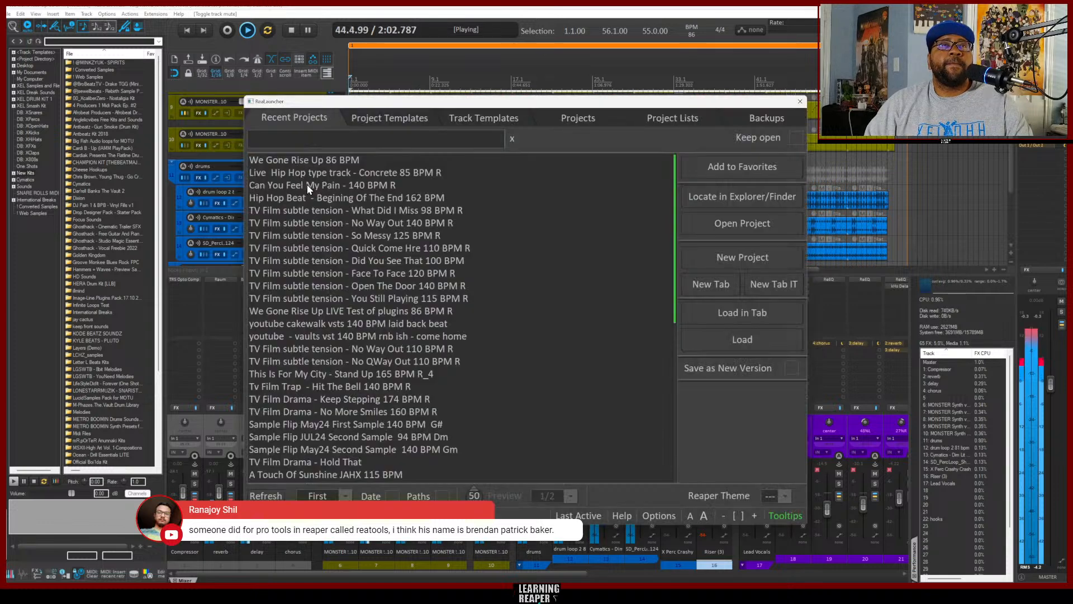
pyautogui.click(284, 200)
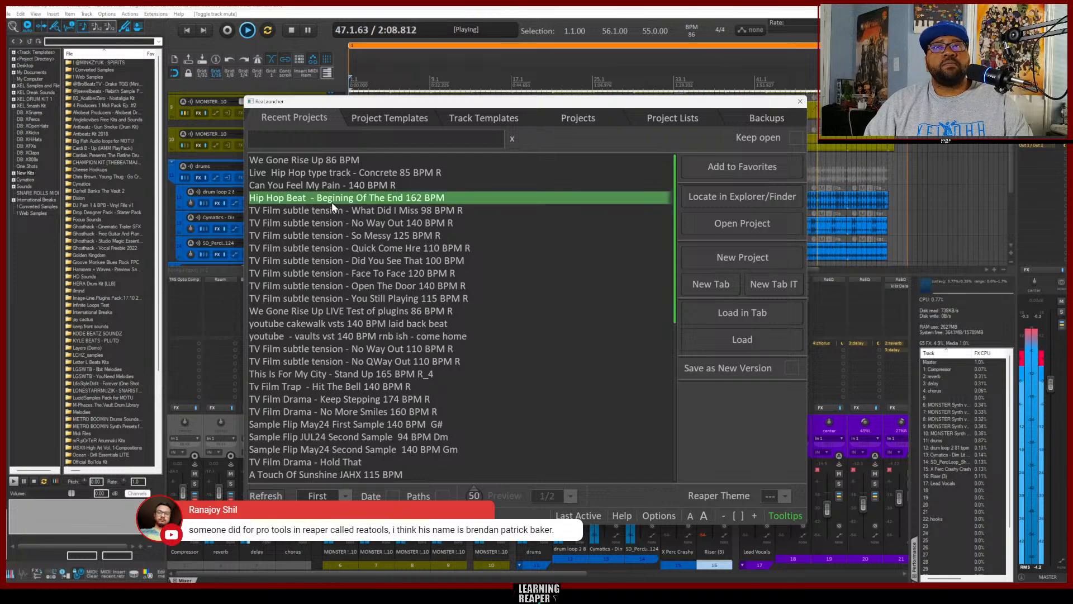
pyautogui.click(740, 317)
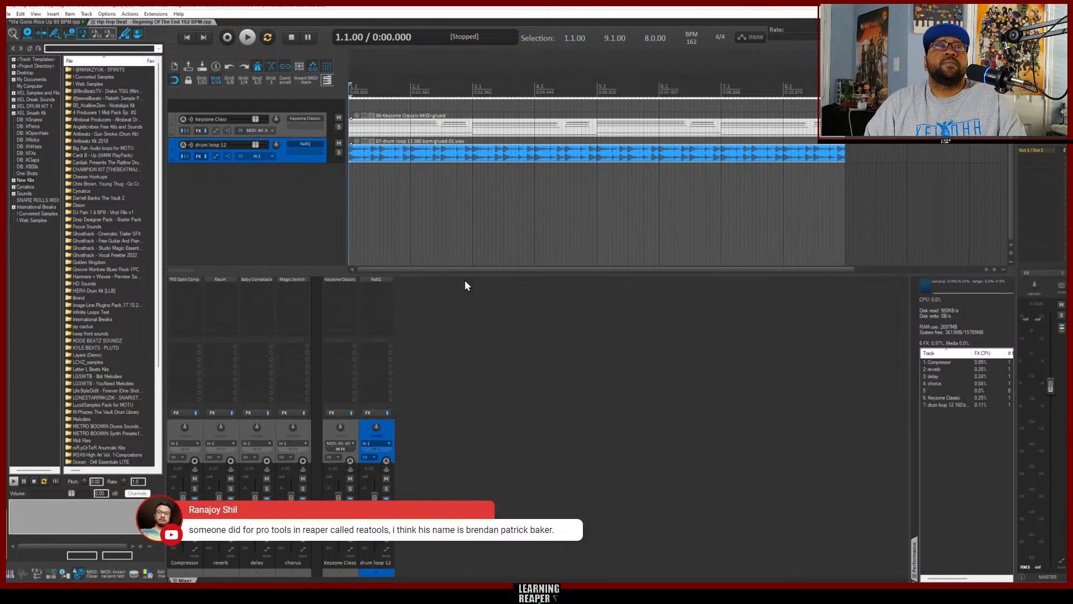
# Return to the "We Gone Rise Up 86 BPM" project and stop its playback
pyautogui.click(37, 25)
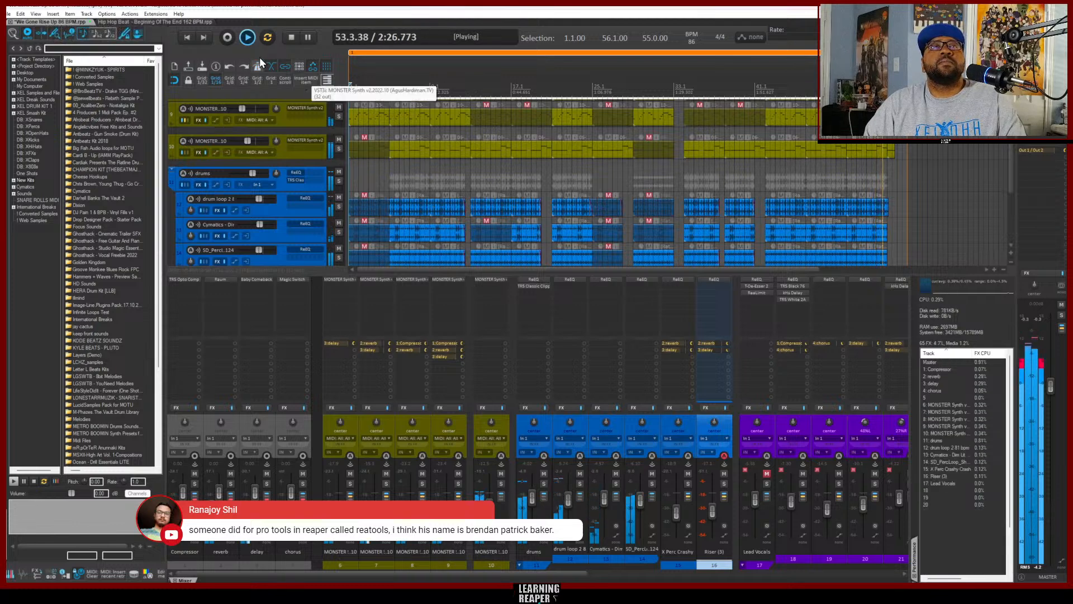
pyautogui.click(291, 37)
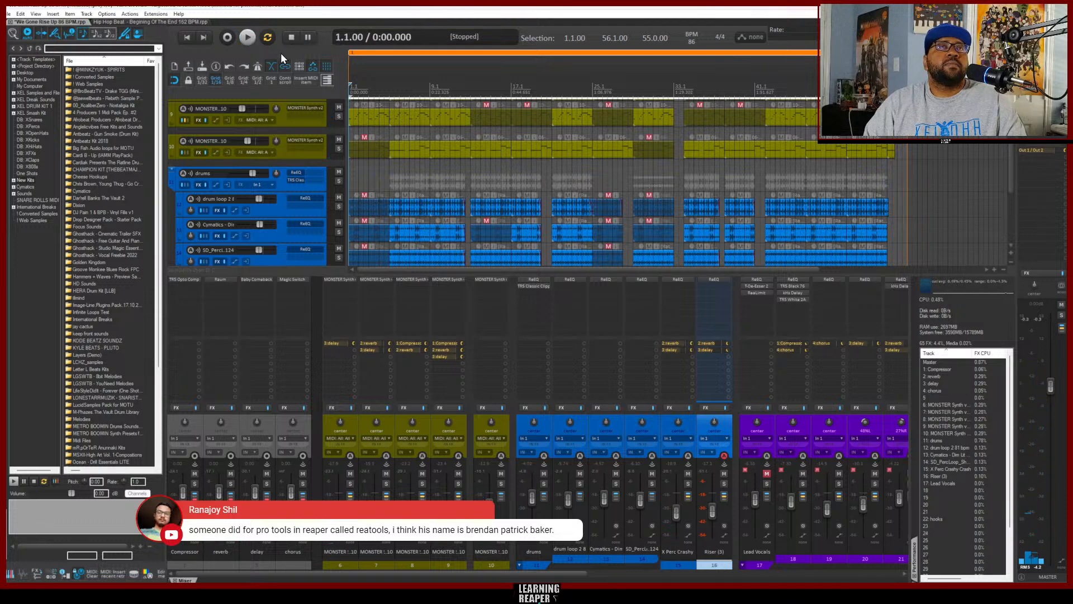
# Switch to the "Hip Hop Beat - Begining Of The End 162 BPM" project, play it from the start and stop it
pyautogui.click(153, 22)
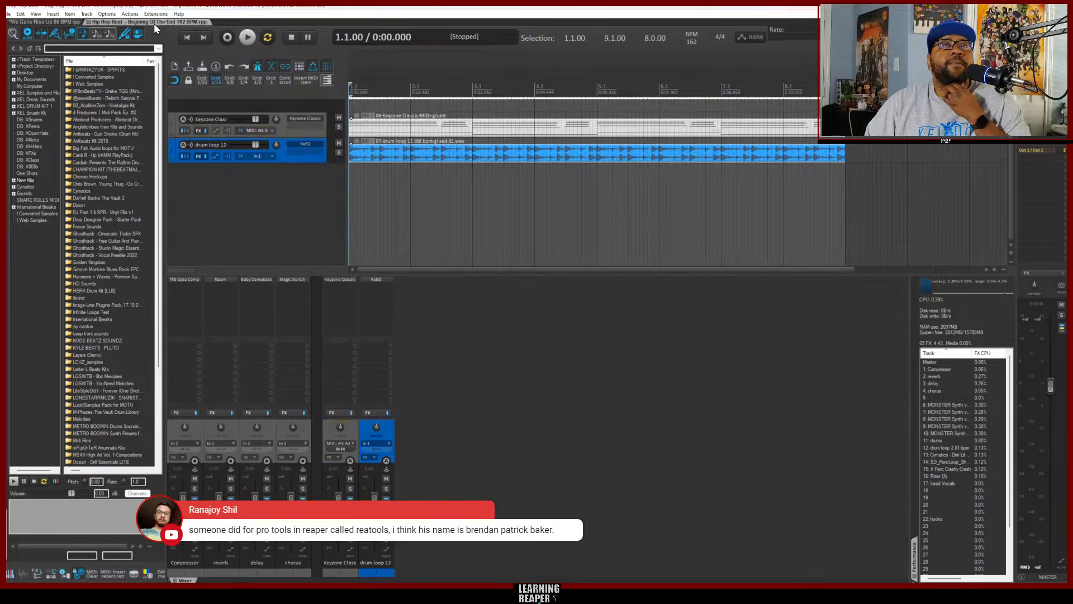
pyautogui.press('space')
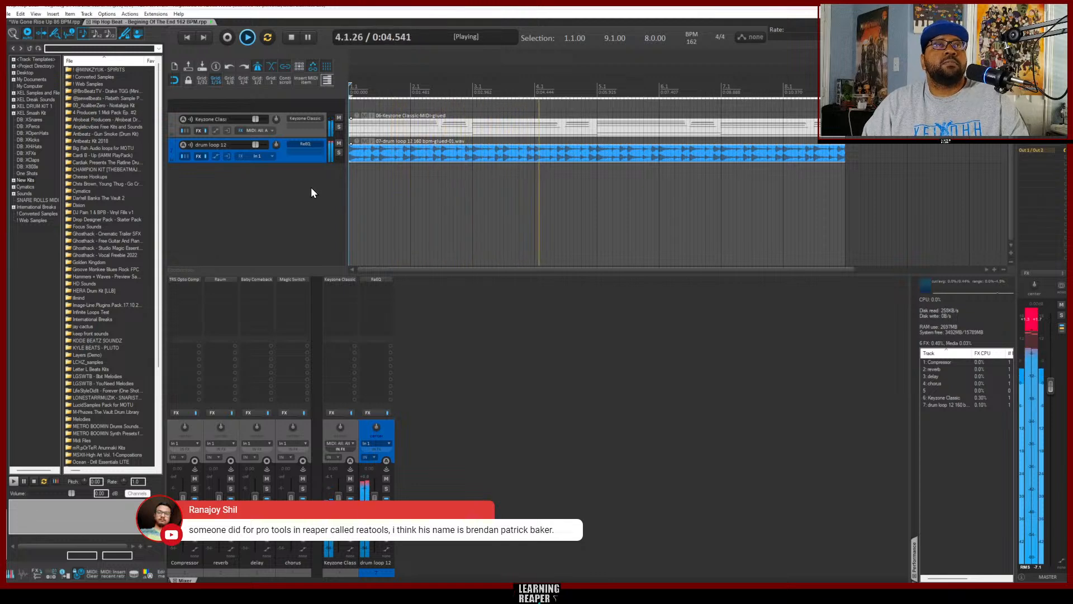
pyautogui.click(291, 38)
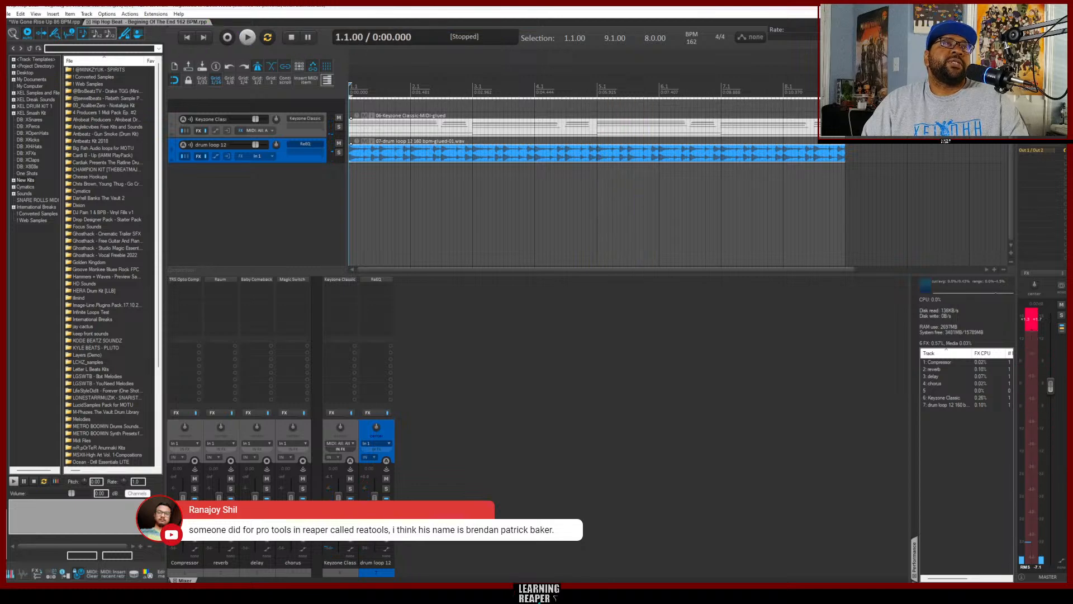
# Load the recent project "TV Film Trap - Im Taking Names 154 BPM R" in a new project tab using ReaLauncher
pyautogui.click(8, 15)
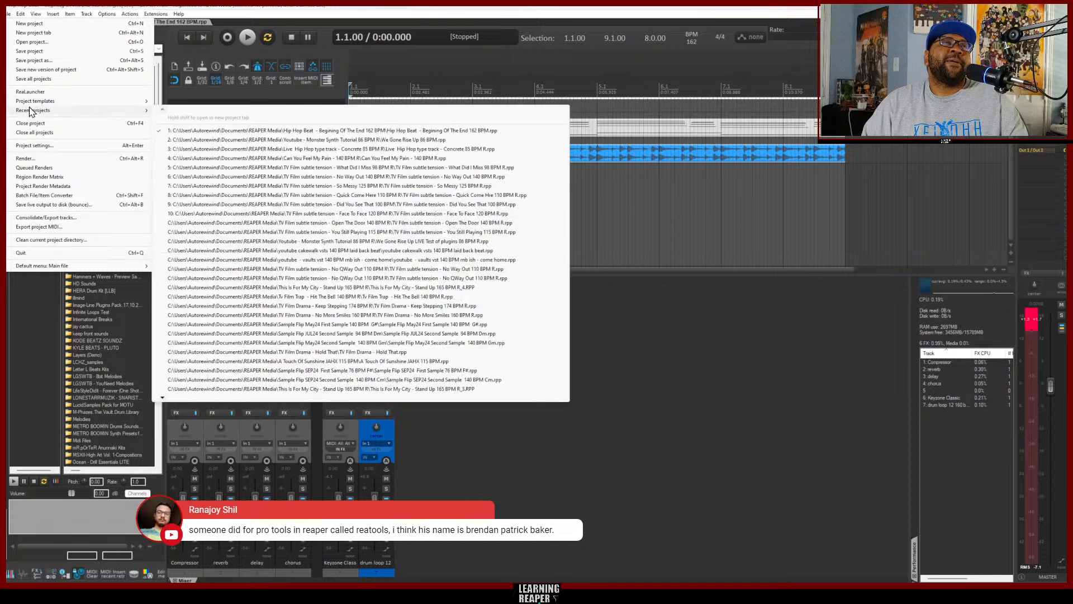
pyautogui.click(32, 91)
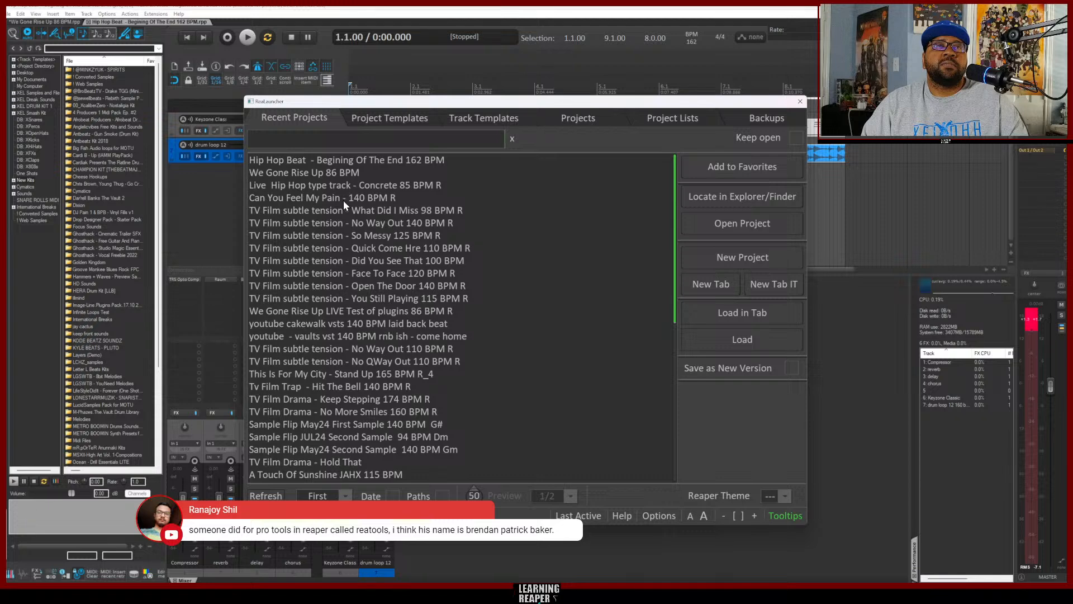
pyautogui.scroll(-4, 488, 247)
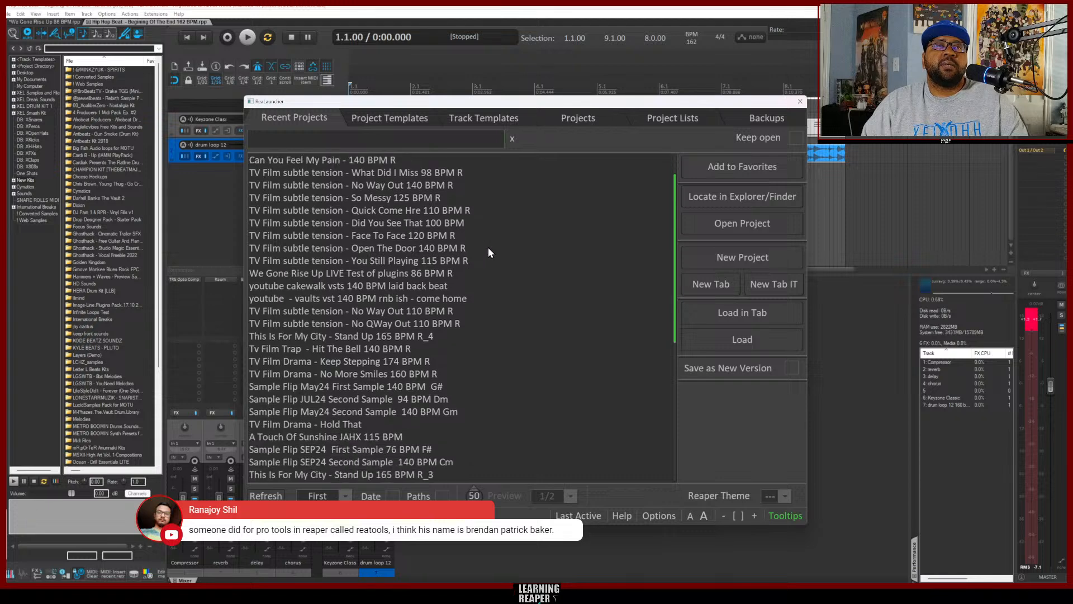
pyautogui.scroll(-3, 488, 247)
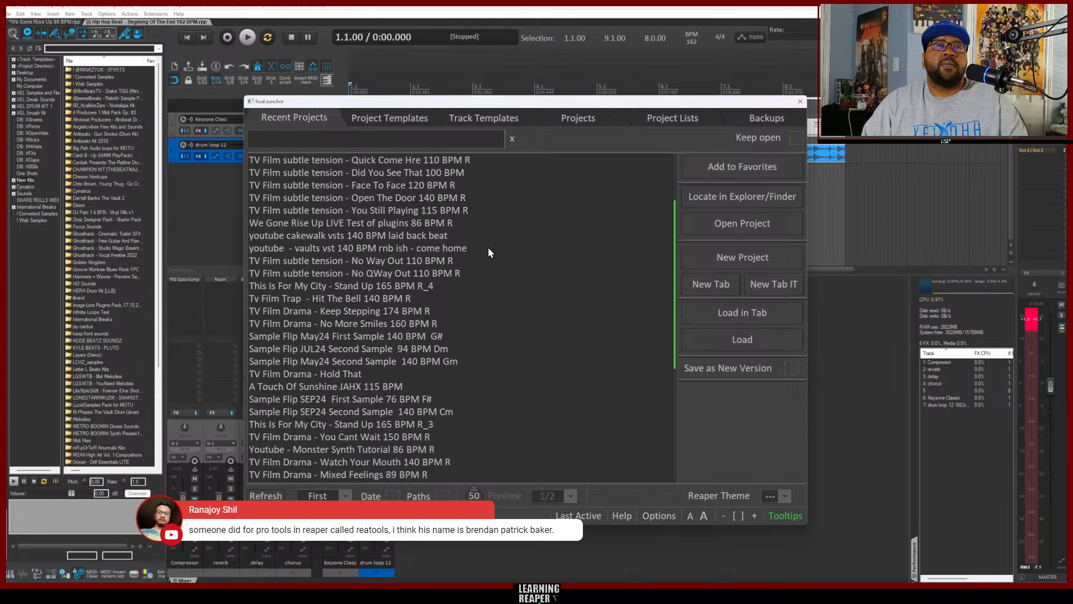
pyautogui.scroll(-4, 488, 253)
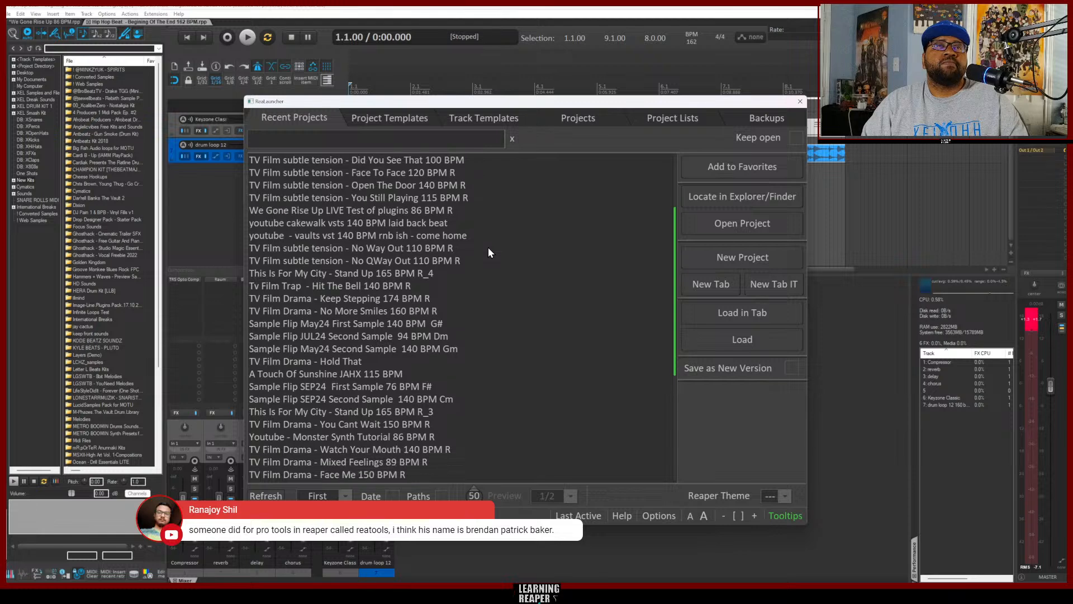
pyautogui.scroll(-5, 488, 247)
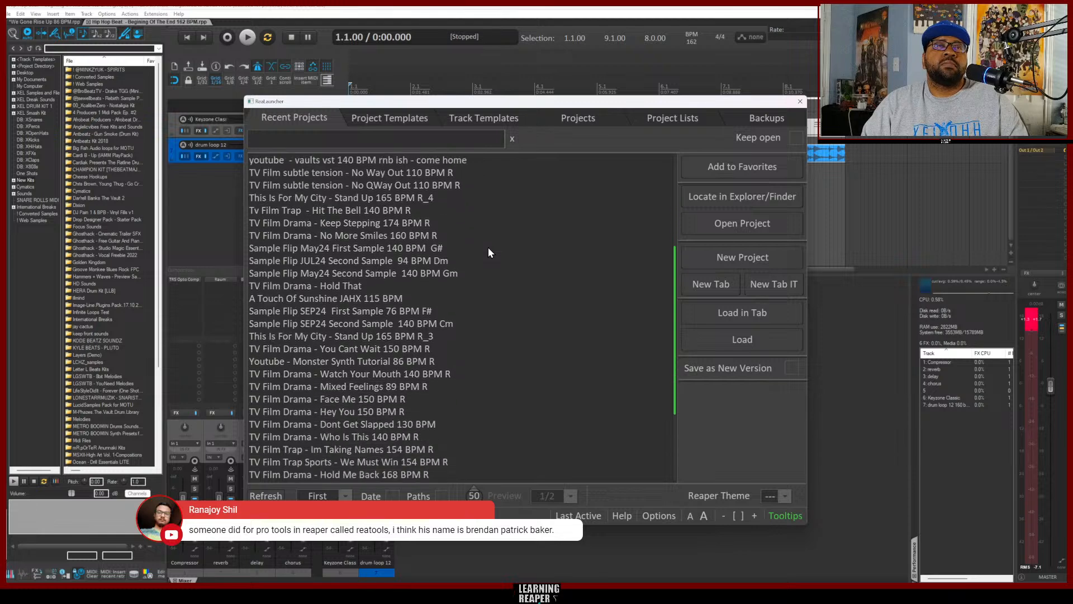
pyautogui.scroll(-1, 489, 253)
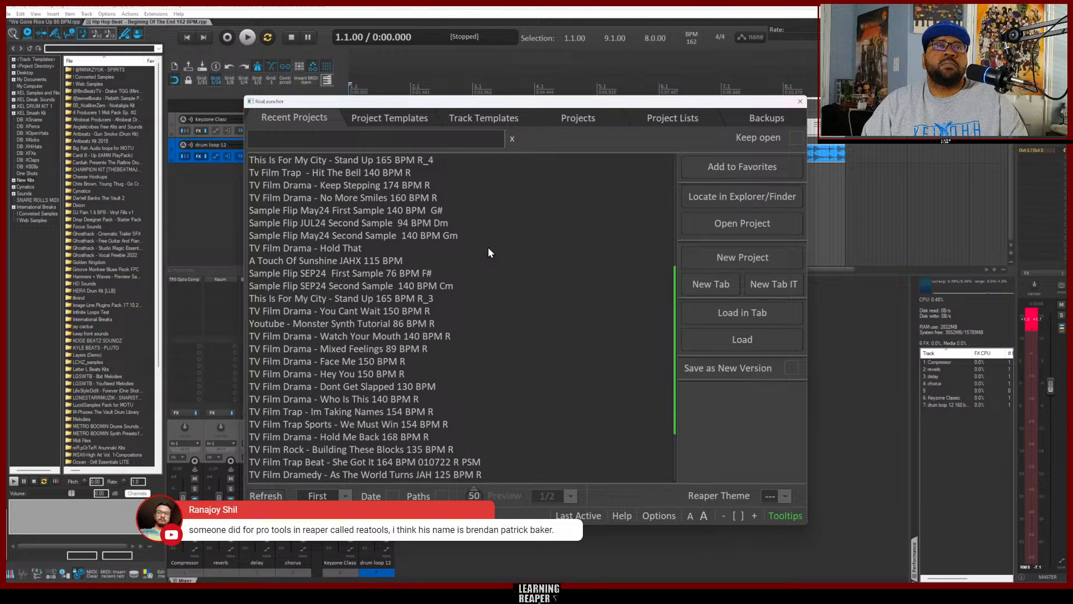
pyautogui.scroll(-1, 488, 252)
pyautogui.scroll(-3, 488, 251)
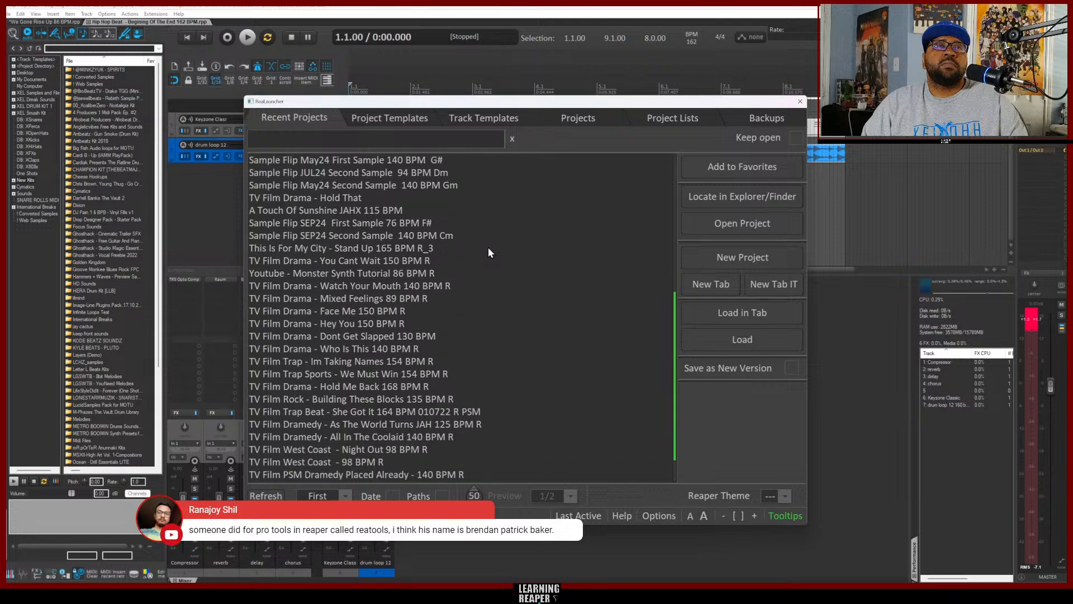
pyautogui.scroll(-2, 488, 253)
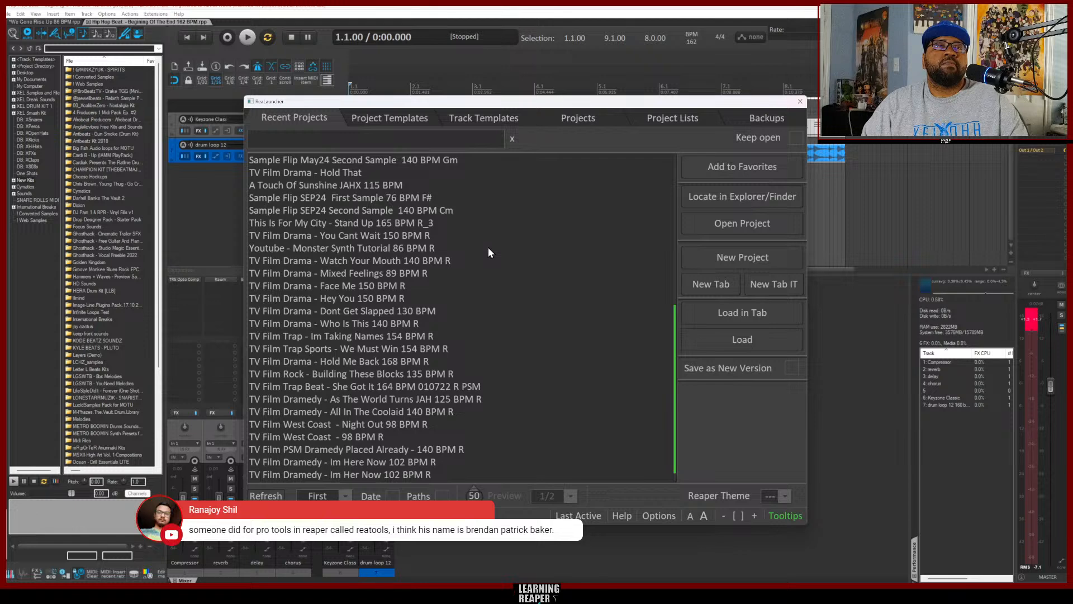
pyautogui.scroll(-1, 488, 253)
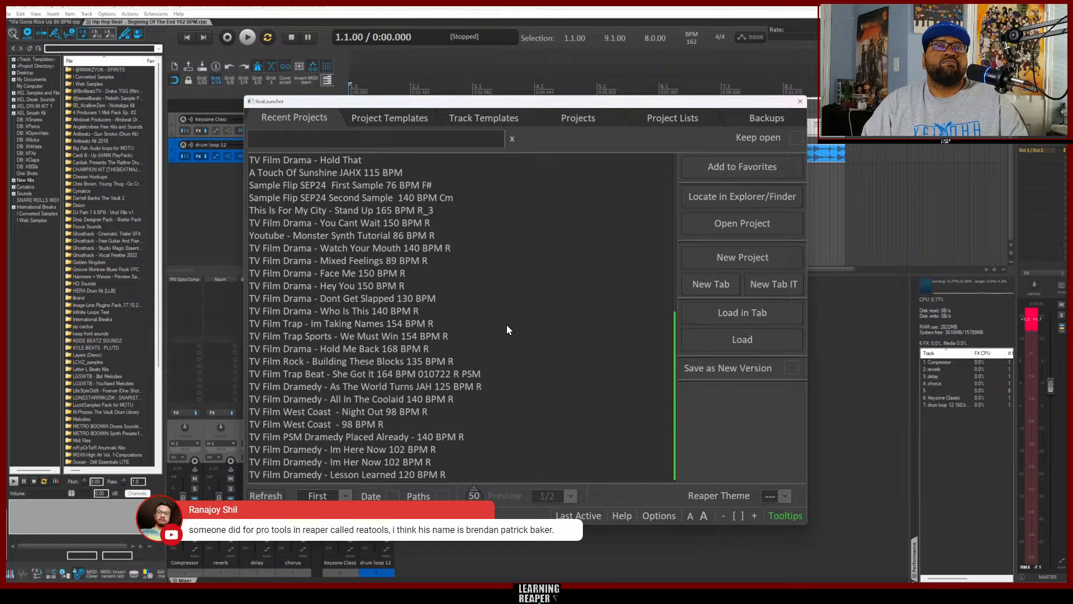
pyautogui.click(293, 324)
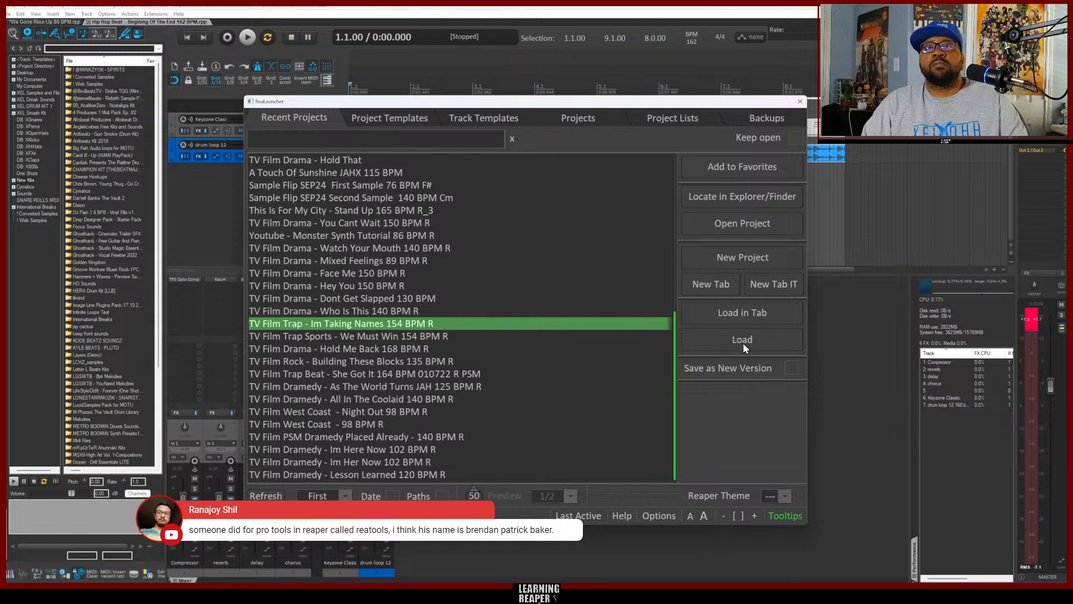
pyautogui.click(741, 315)
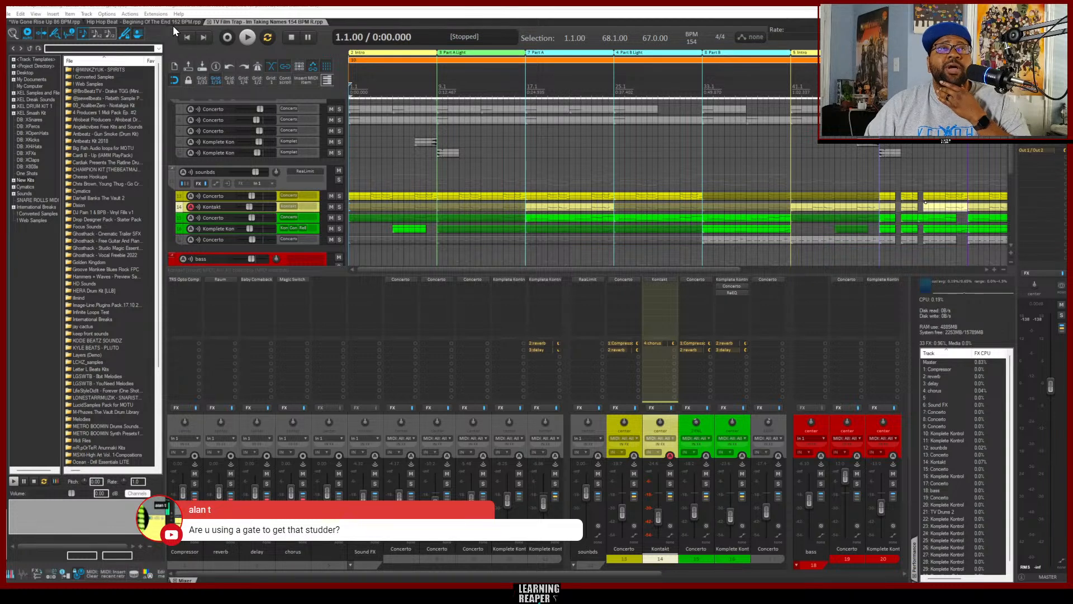
# Return to the "We Gone Rise Up 86 BPM" project, solo the Riser track and play it from the start
pyautogui.click(143, 20)
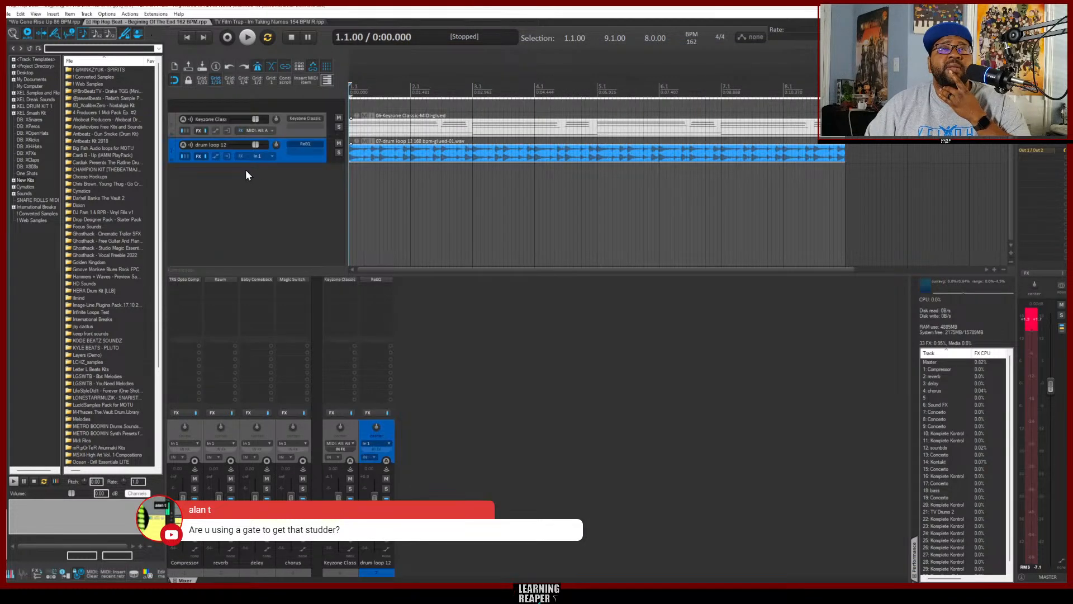
pyautogui.click(39, 23)
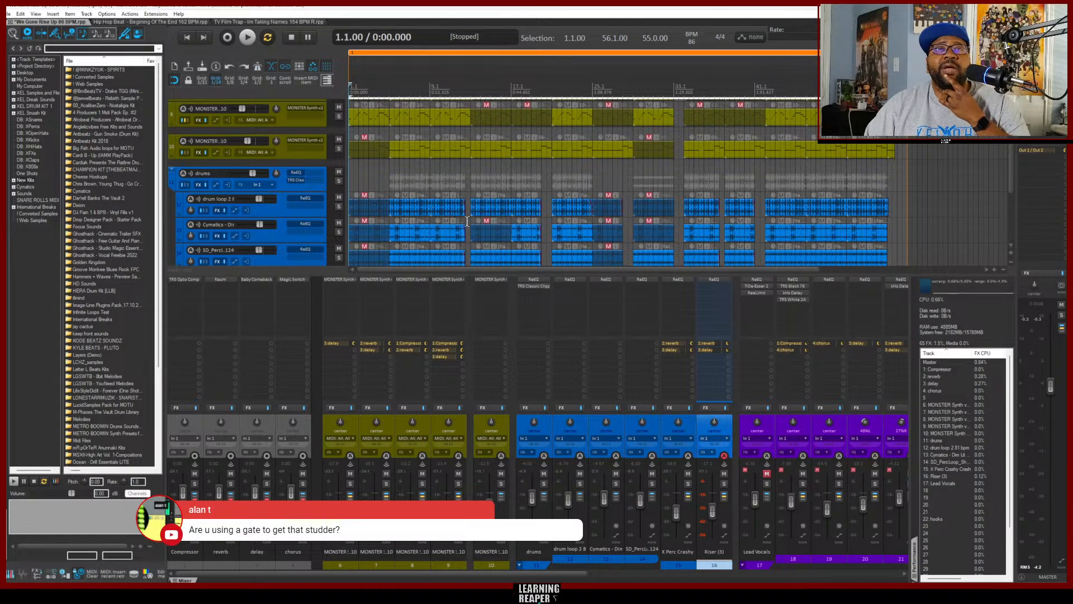
pyautogui.scroll(-3, 421, 207)
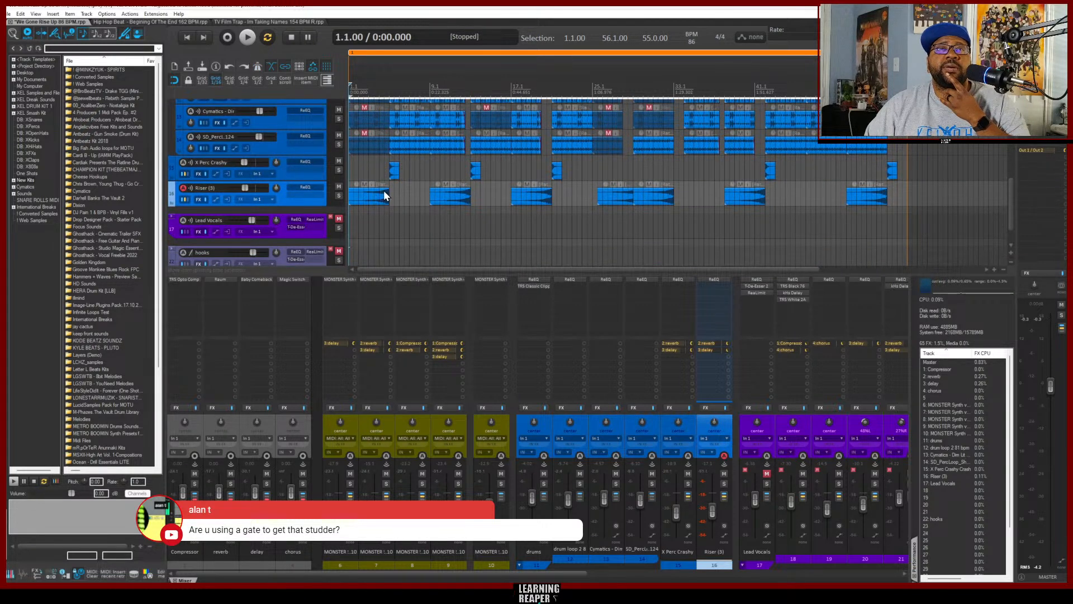
pyautogui.click(337, 195)
pyautogui.press('space')
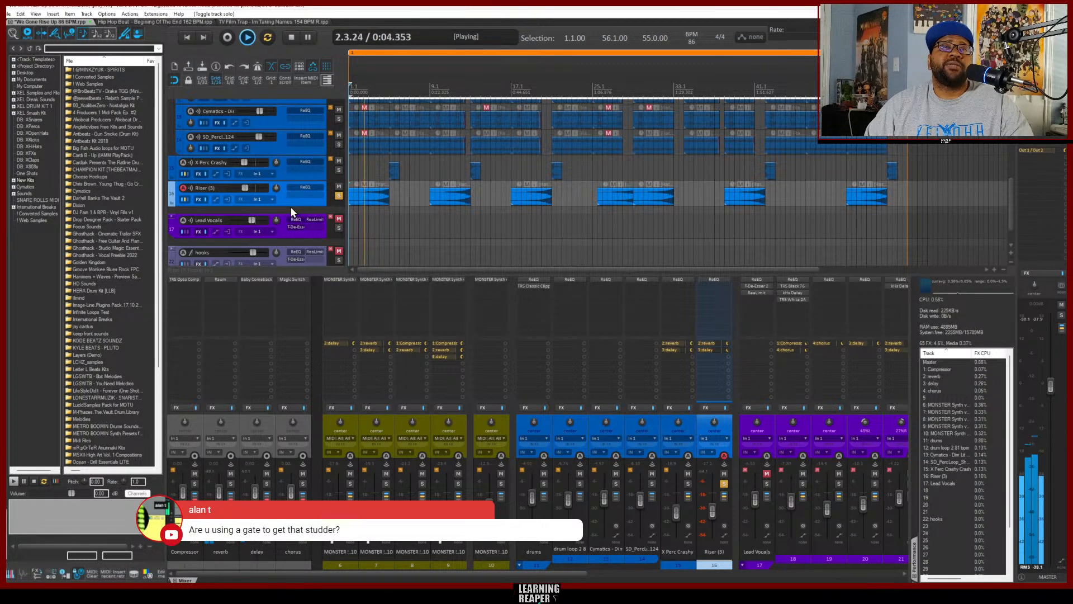
# Enlarge the Riser track, examine its first item's stuttering waveform up close during playback, and stop the playback
pyautogui.moveTo(291, 207); pyautogui.dragTo(289, 250)
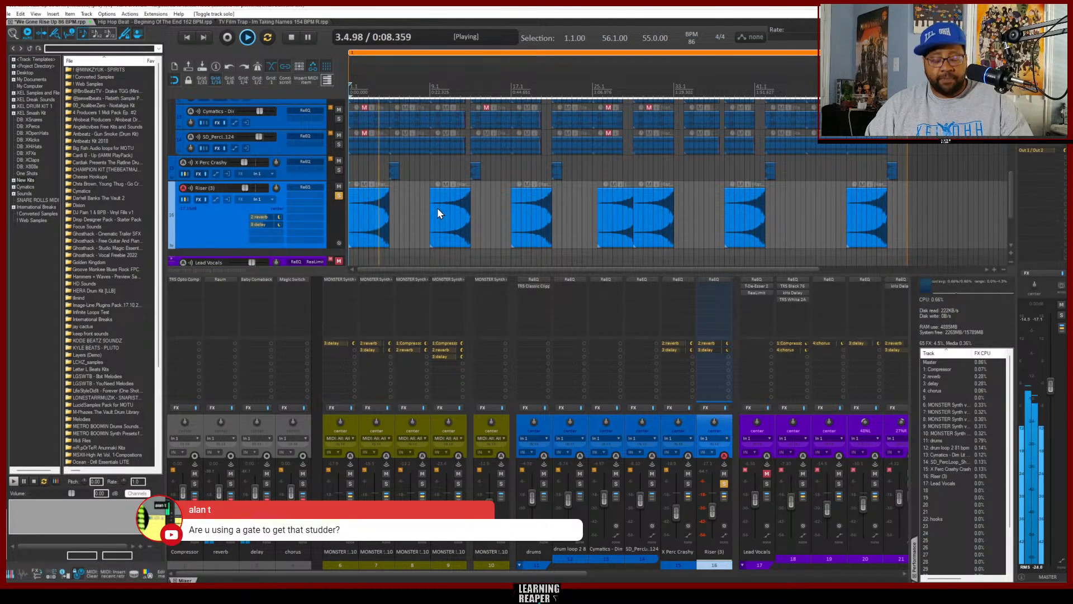
pyautogui.scroll(4, 434, 208)
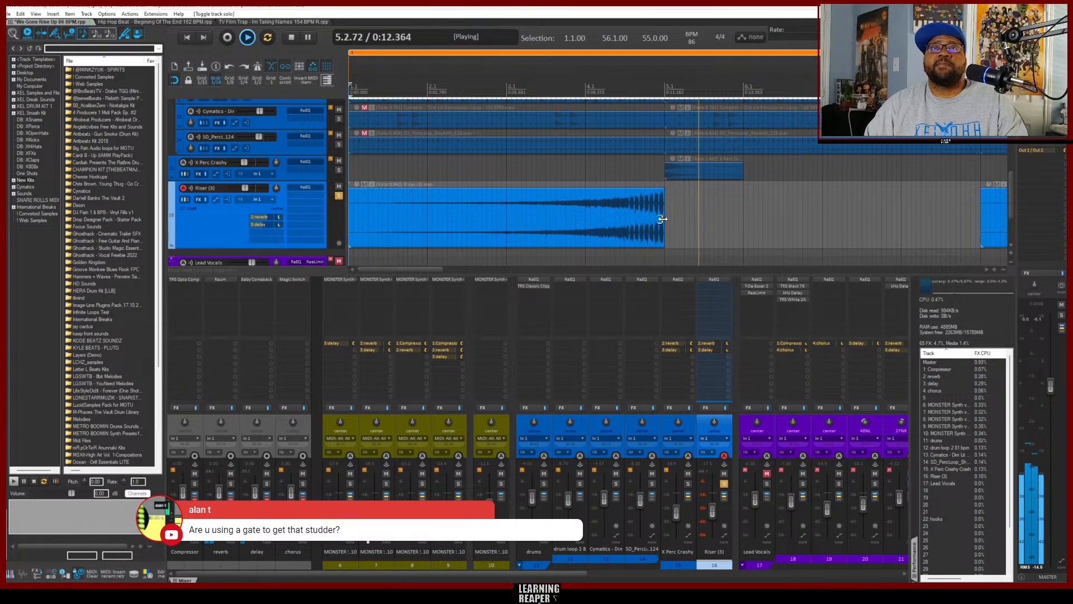
pyautogui.press('space')
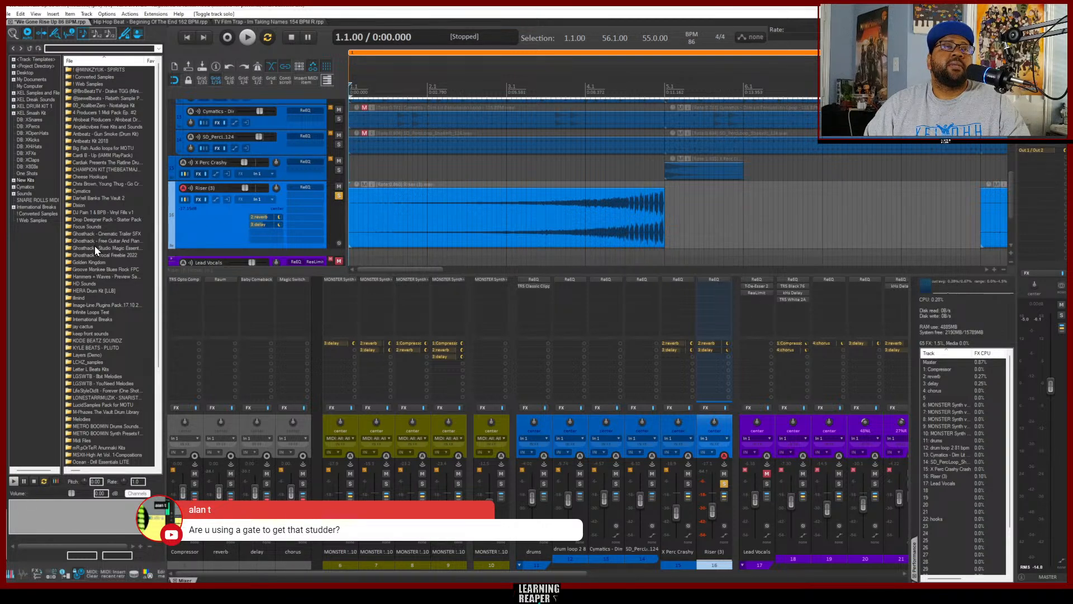
# Look into the "Ghosthack - Cinematic Trailer SFX" sample folder, return to New Kits and search it for riser samples
pyautogui.doubleClick(112, 234)
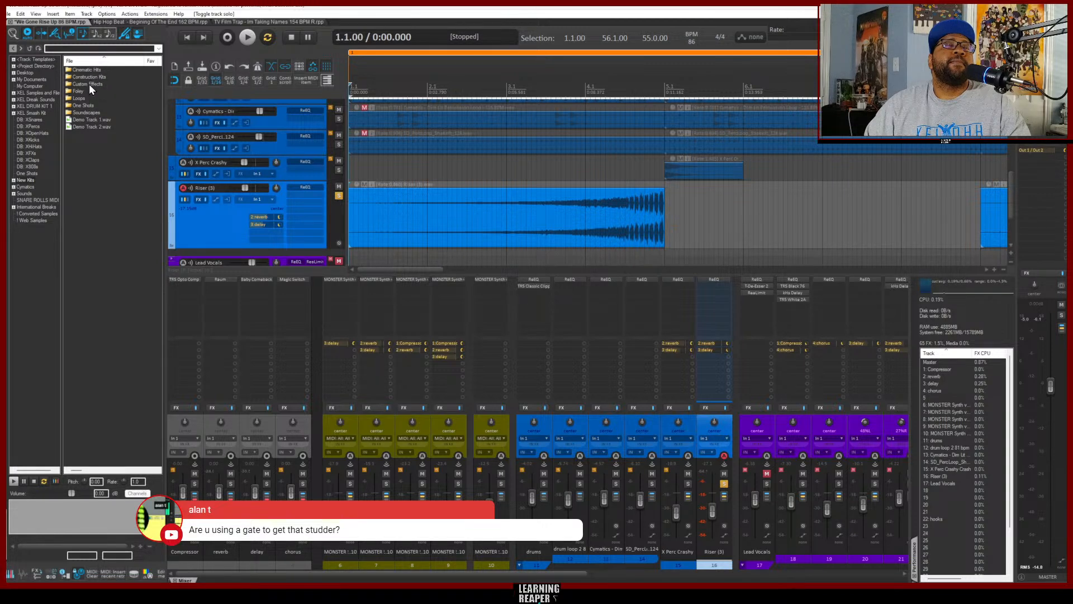
pyautogui.click(26, 181)
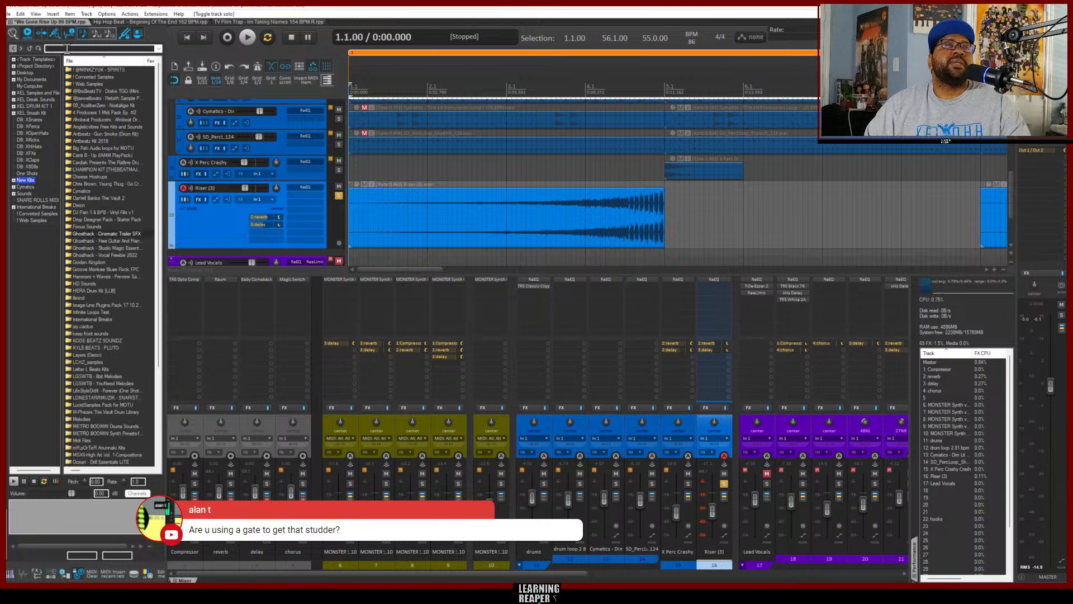
pyautogui.click(66, 49)
pyautogui.write('hi')
pyautogui.press('Return')
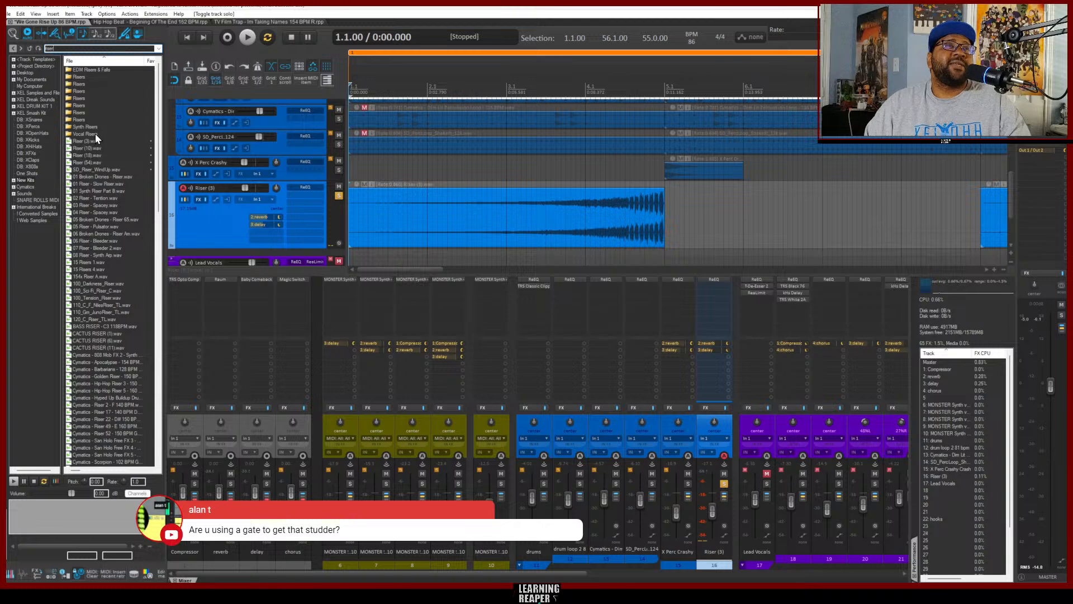
# Preview the first riser samples found, from Riser (3).wav through SD_Riser_WindUp.wav, skipping ahead within some of them
pyautogui.click(92, 142)
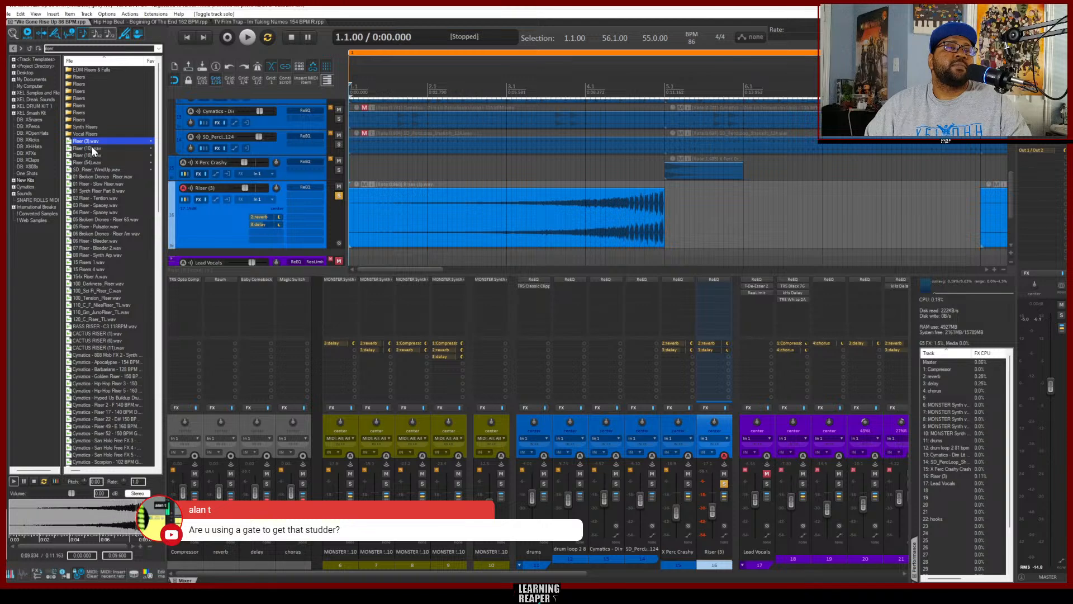
pyautogui.click(91, 147)
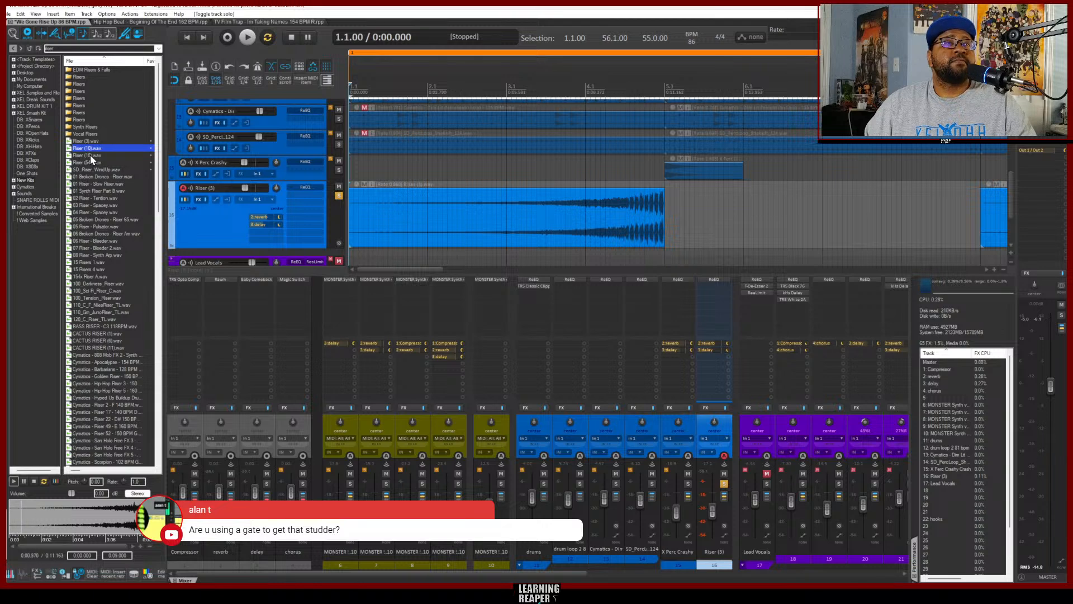
pyautogui.click(90, 154)
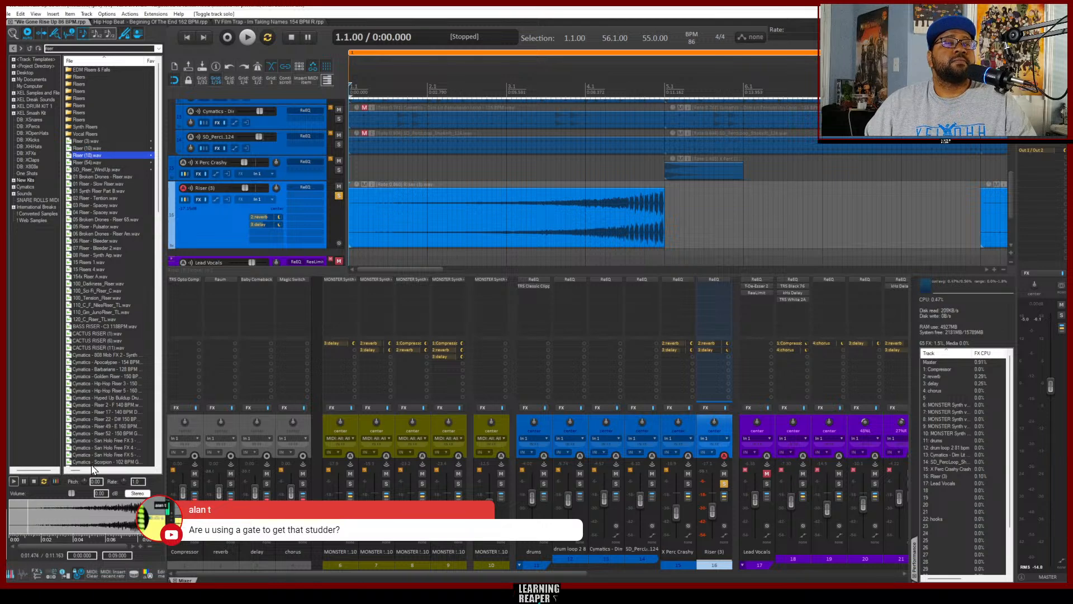
pyautogui.click(91, 524)
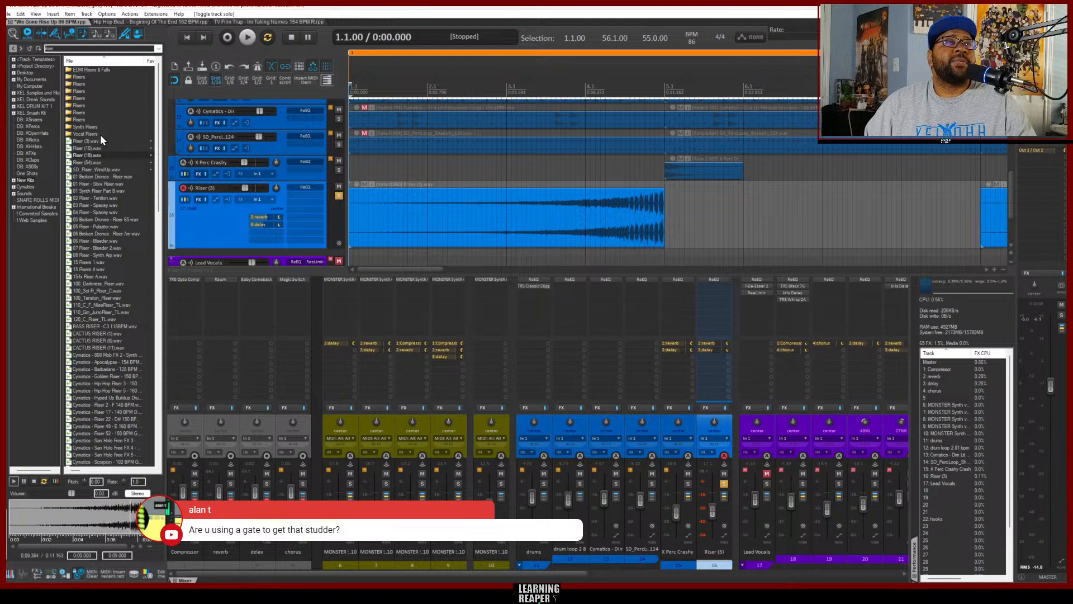
pyautogui.click(86, 163)
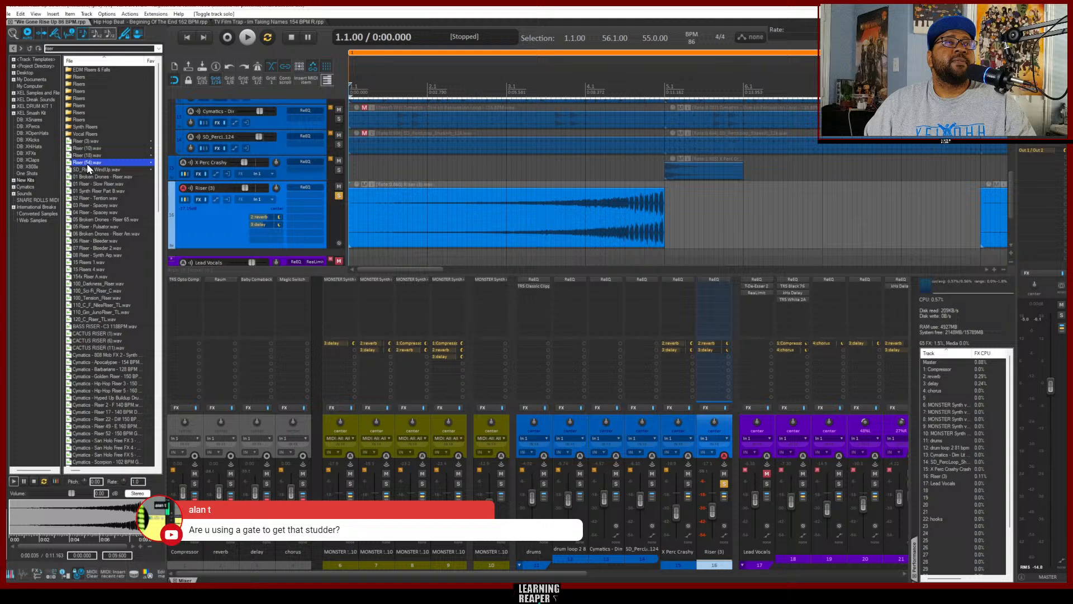
pyautogui.click(86, 513)
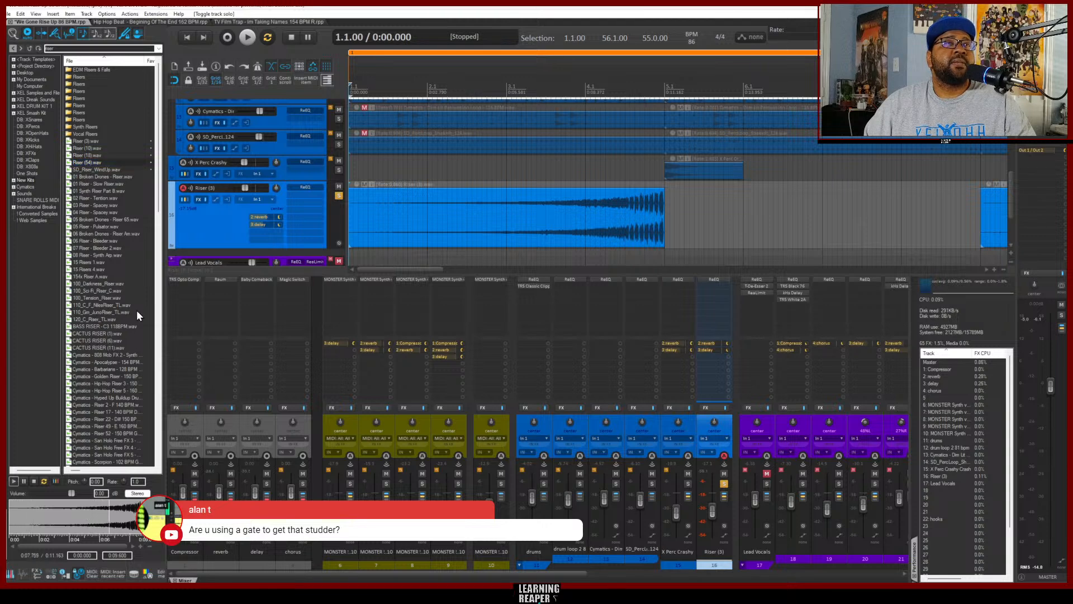
pyautogui.click(92, 171)
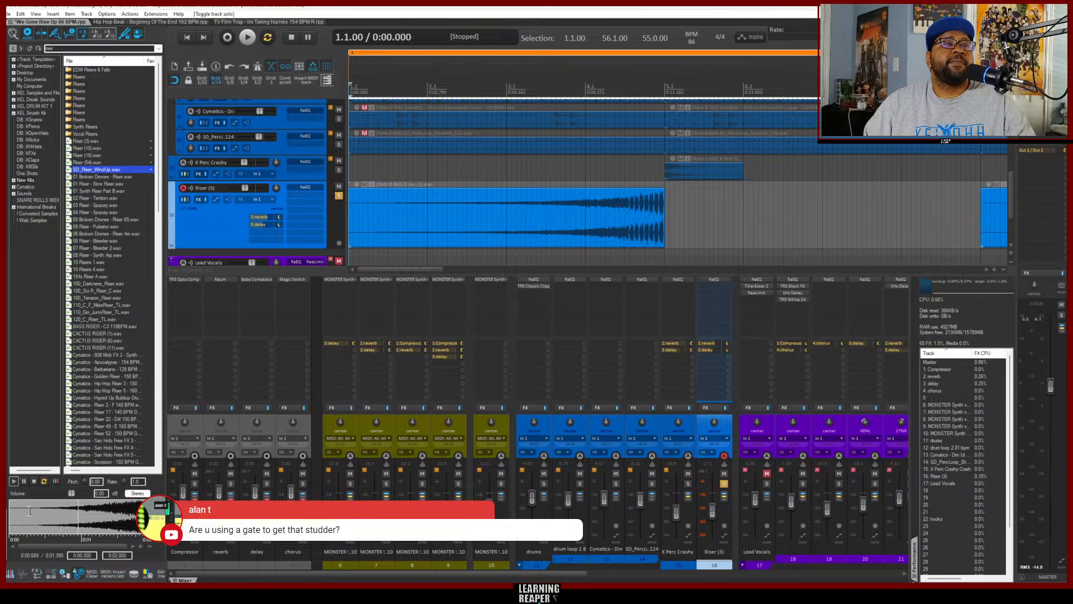
pyautogui.press('space')
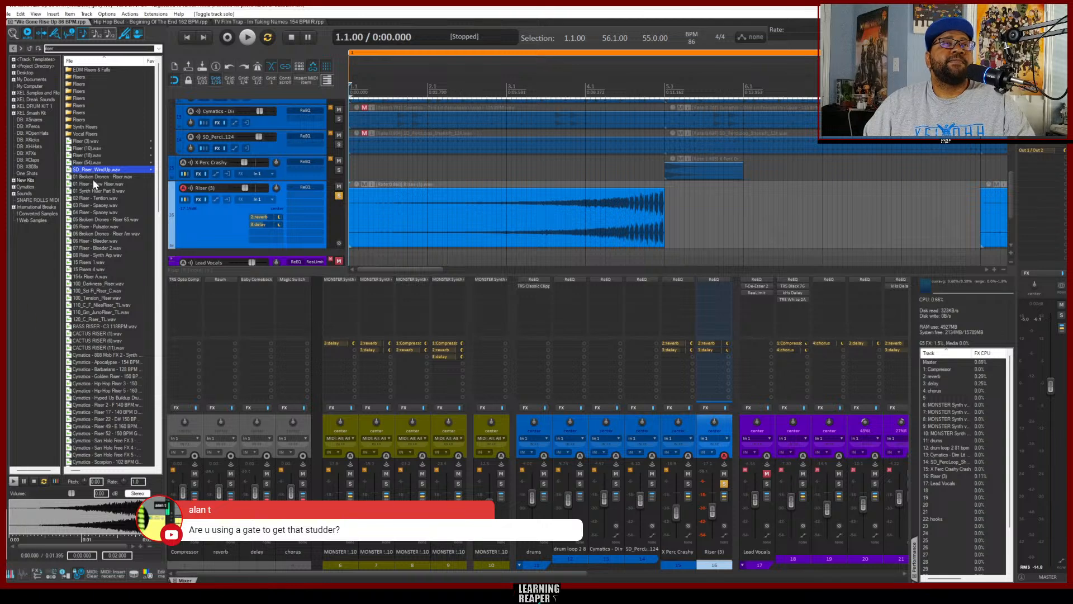
# Preview further riser samples down the results, including the Cymatics Barbarians sample and several numbered Riser files
pyautogui.click(110, 369)
pyautogui.scroll(-11, 105, 374)
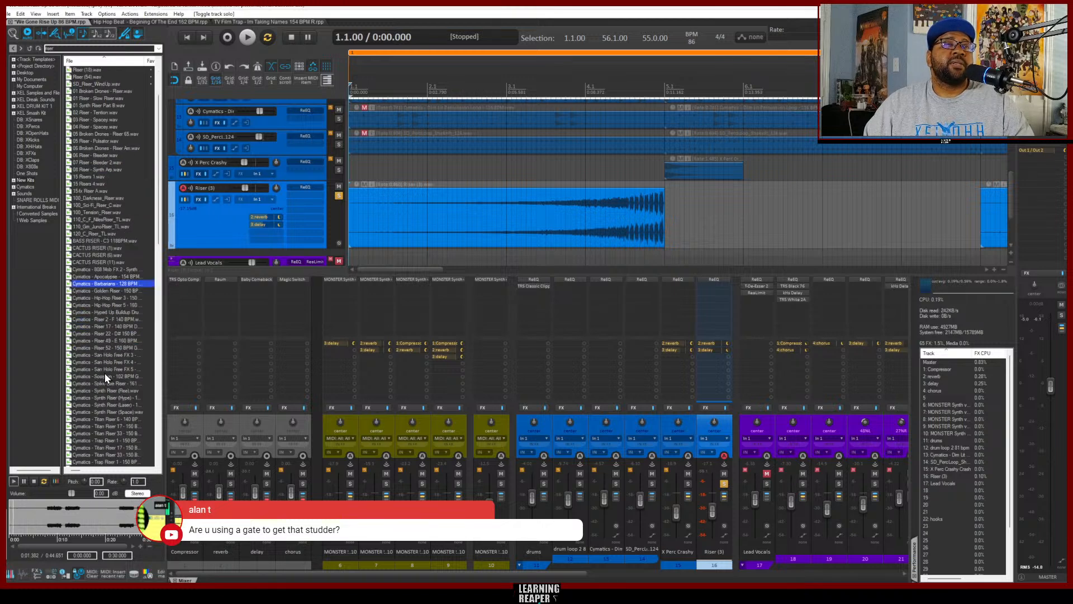
pyautogui.click(105, 370)
pyautogui.scroll(-1, 105, 370)
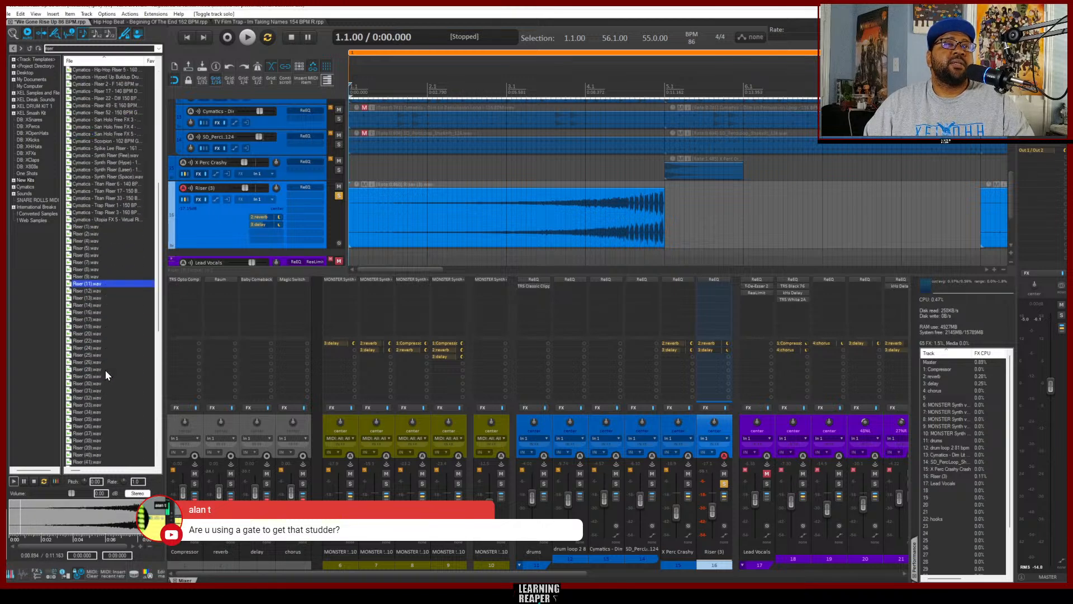
pyautogui.click(106, 292)
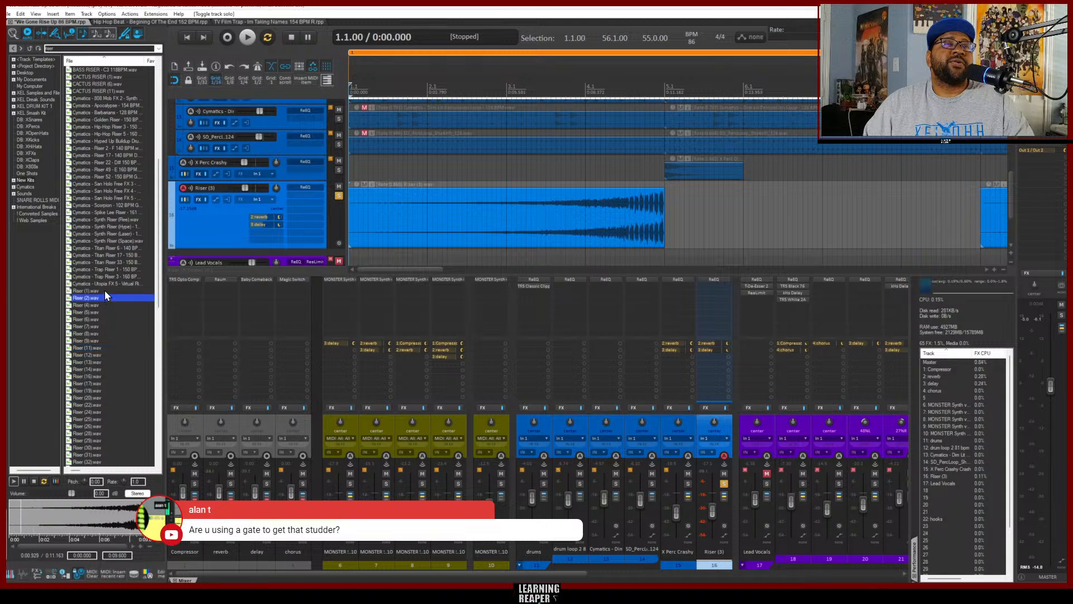
pyautogui.click(106, 327)
pyautogui.click(112, 376)
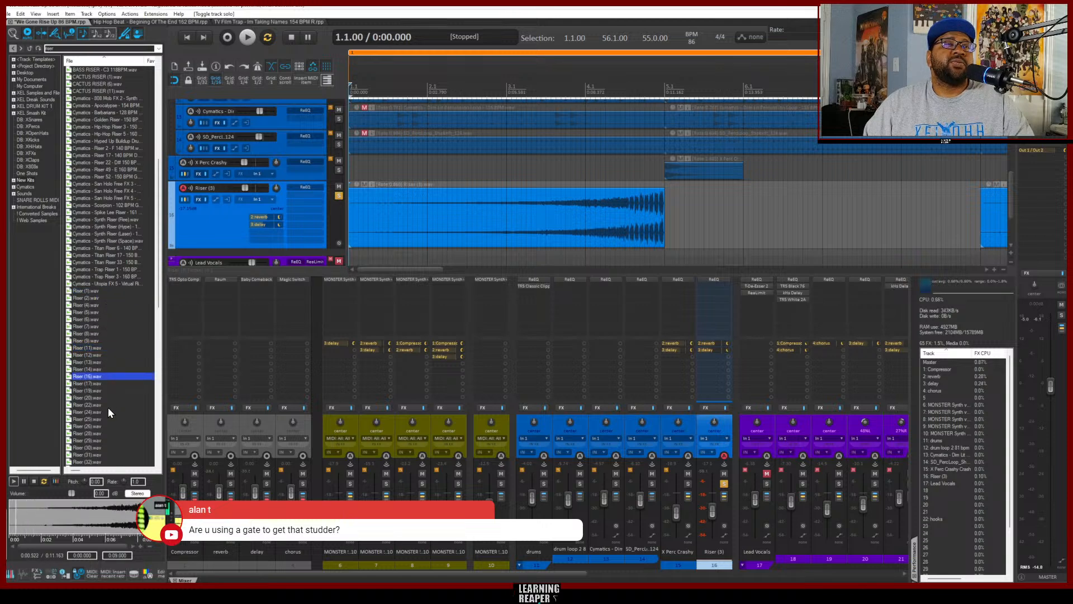
pyautogui.click(109, 406)
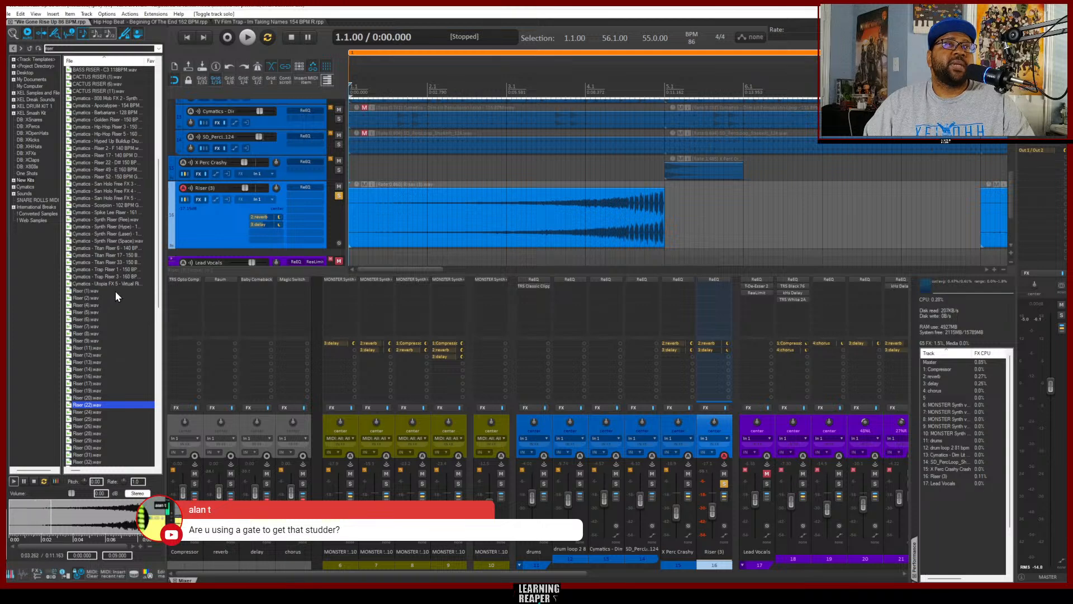
# Preview Riser (26).wav further down the riser search results and skip ahead to its final part
pyautogui.scroll(-4, 111, 282)
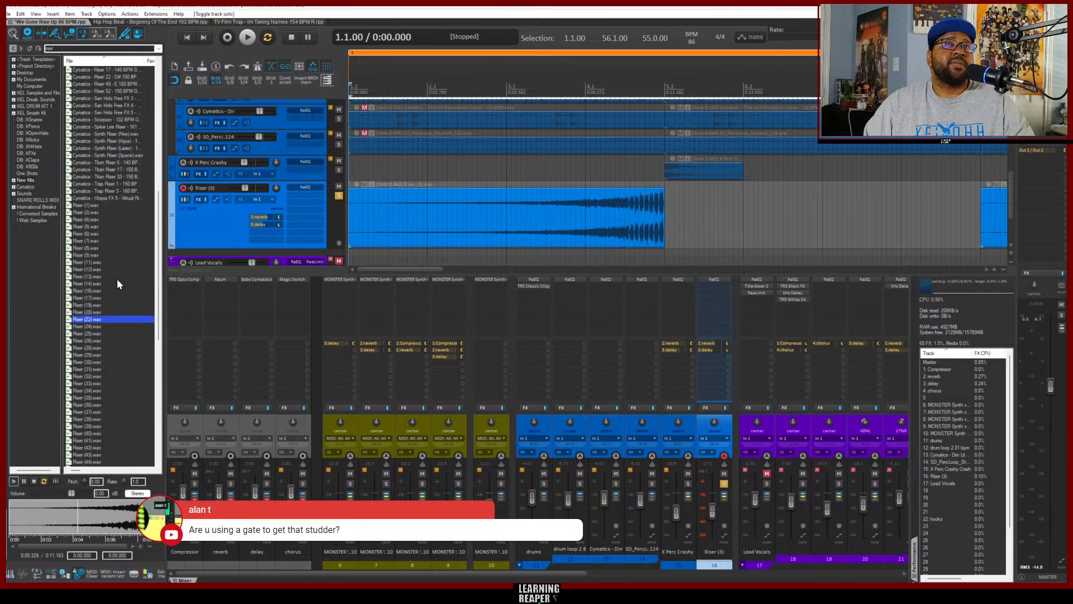
pyautogui.click(109, 341)
pyautogui.scroll(-2, 111, 344)
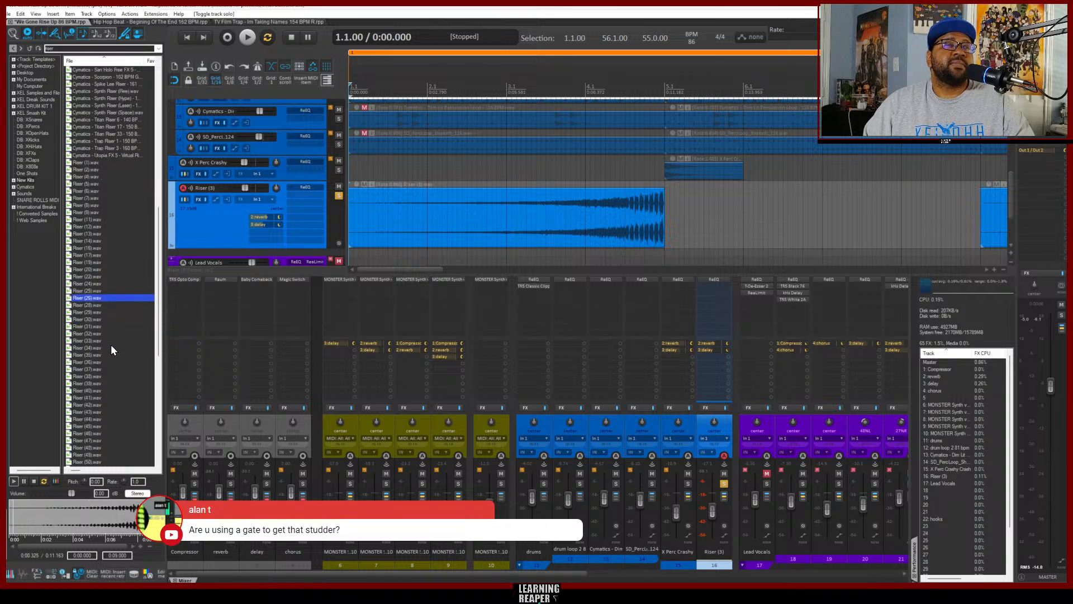
pyautogui.scroll(-1, 110, 345)
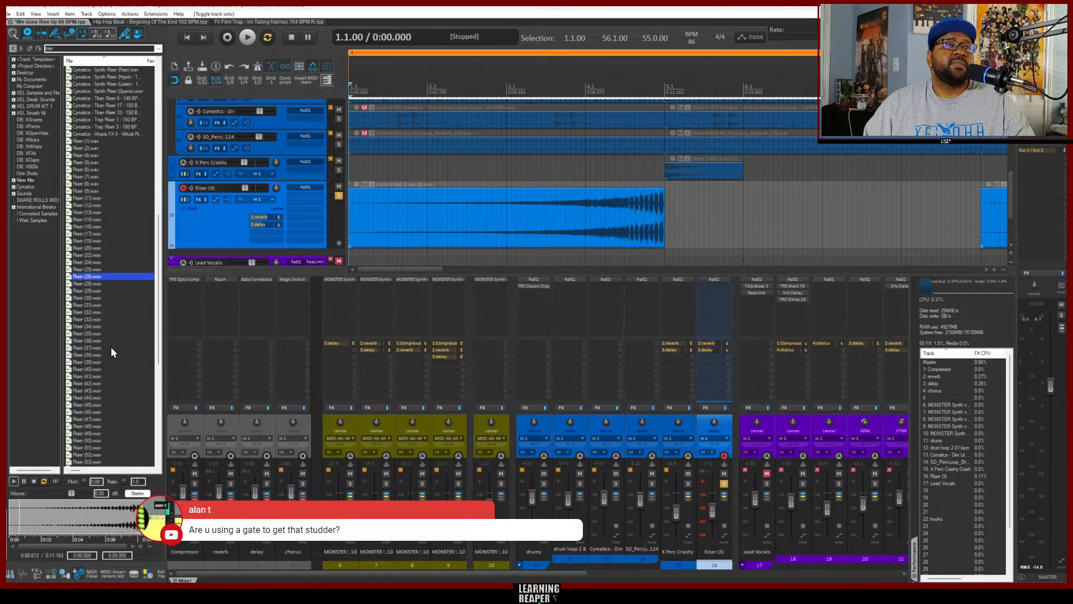
pyautogui.click(116, 514)
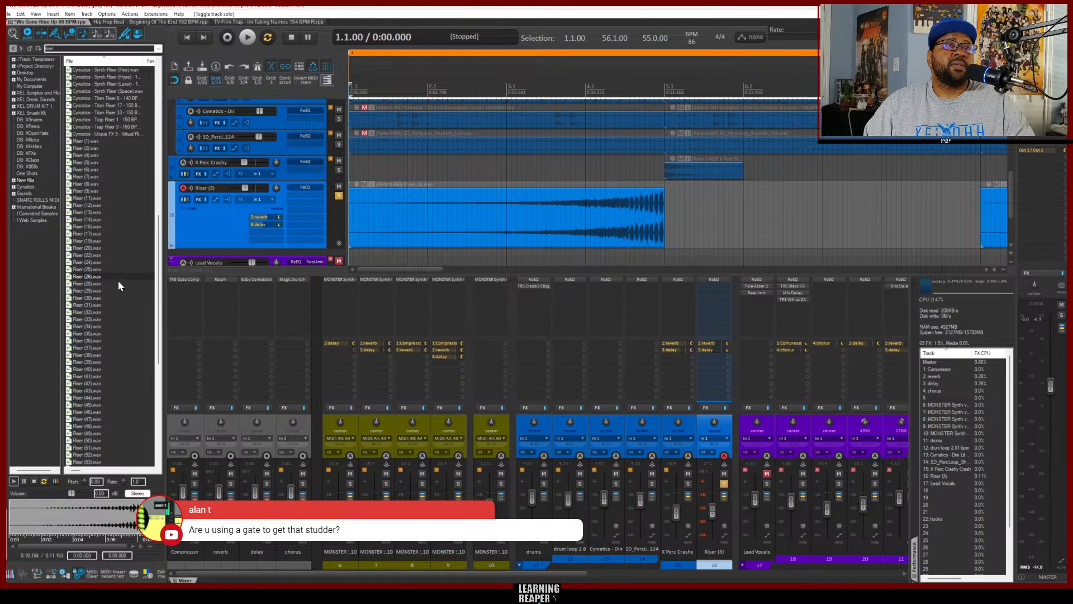
# Preview Riser (47).wav from several points in its waveform, and return to the beginning of the riser results
pyautogui.scroll(-4, 102, 332)
pyautogui.click(110, 334)
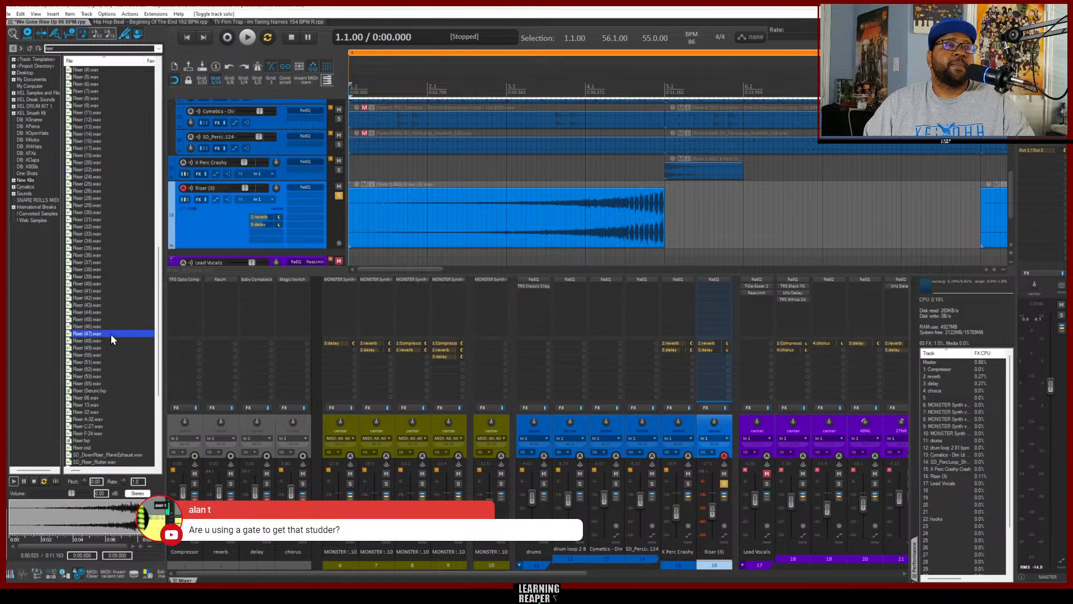
pyautogui.scroll(-3, 111, 333)
pyautogui.click(96, 504)
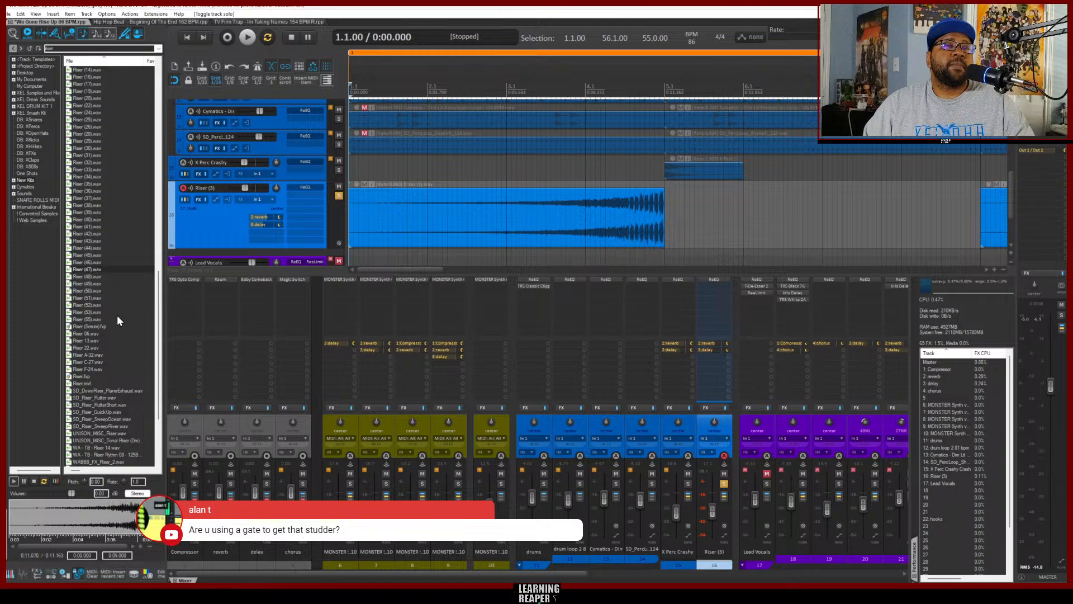
pyautogui.click(98, 510)
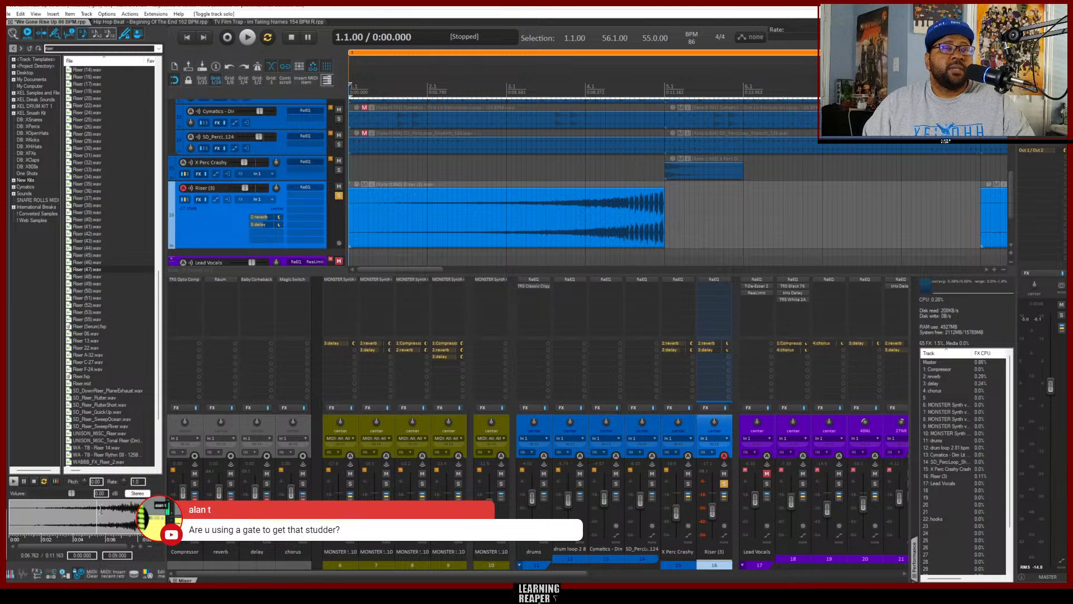
pyautogui.scroll(10, 119, 280)
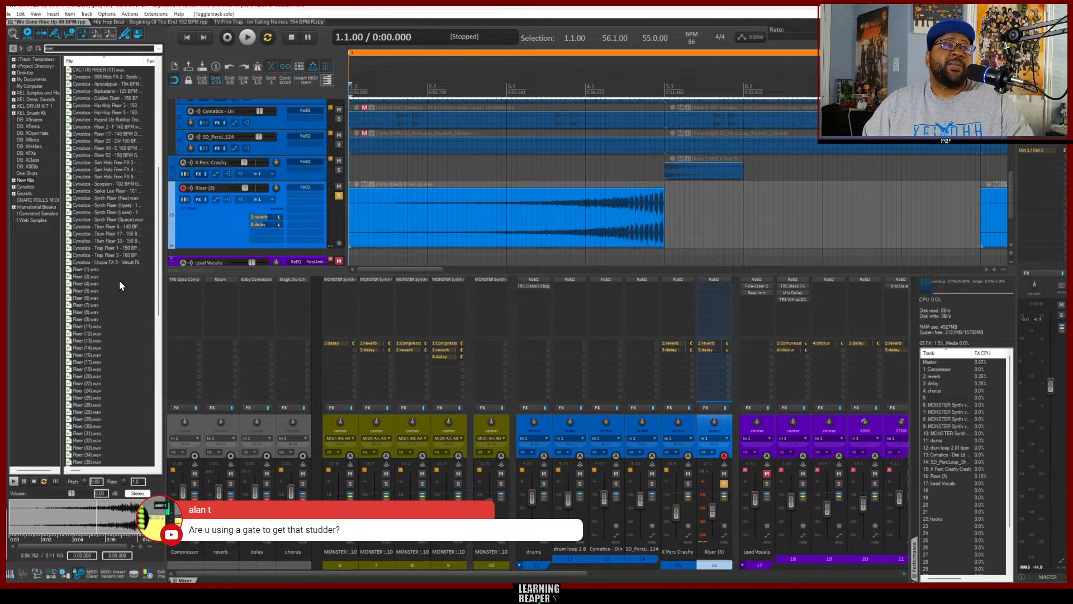
pyautogui.scroll(13, 119, 280)
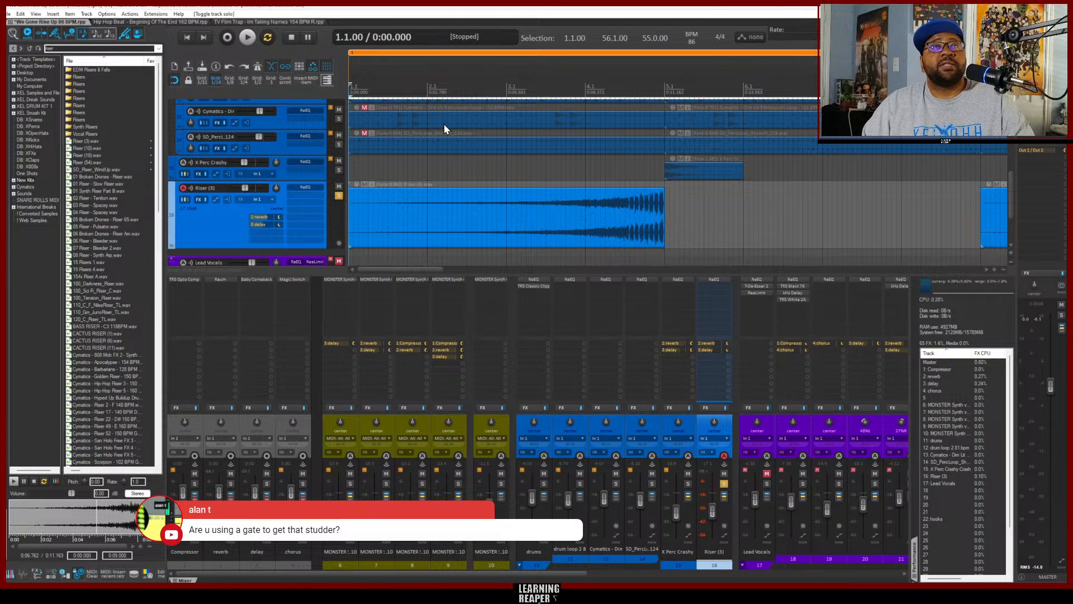
# Switch to the "TV Film Trap - Im Taking Names 154 BPM" project and play it from the start
pyautogui.click(240, 22)
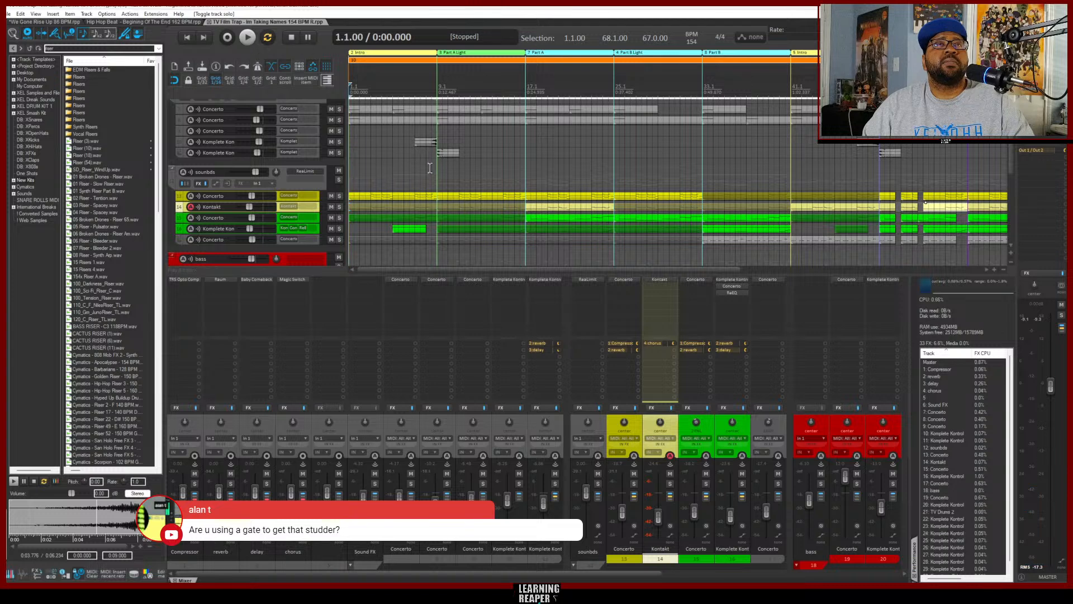
pyautogui.click(248, 37)
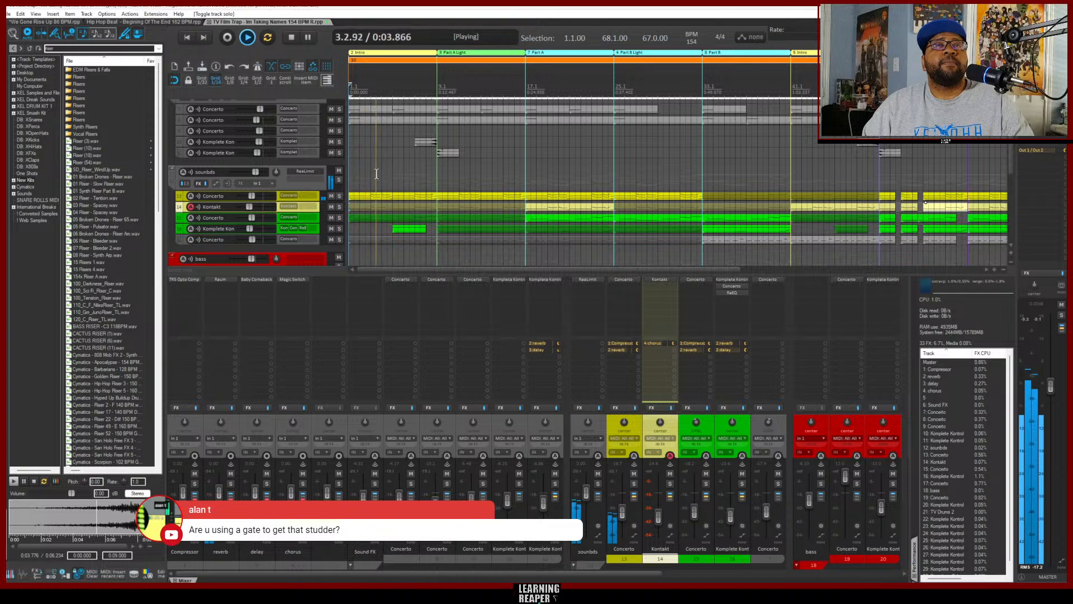
# Examine the Sound FX, sounds, bass and TV Drums 2 track groups during playback, and stop the playback
pyautogui.scroll(-2, 381, 176)
pyautogui.scroll(-3, 381, 178)
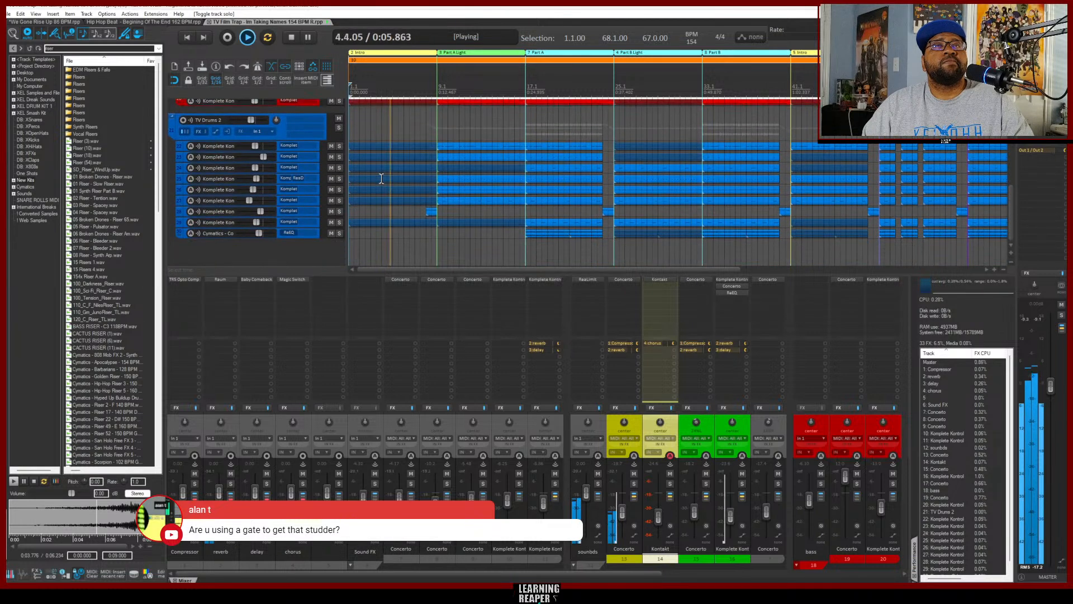
pyautogui.scroll(2, 381, 177)
pyautogui.scroll(5, 381, 178)
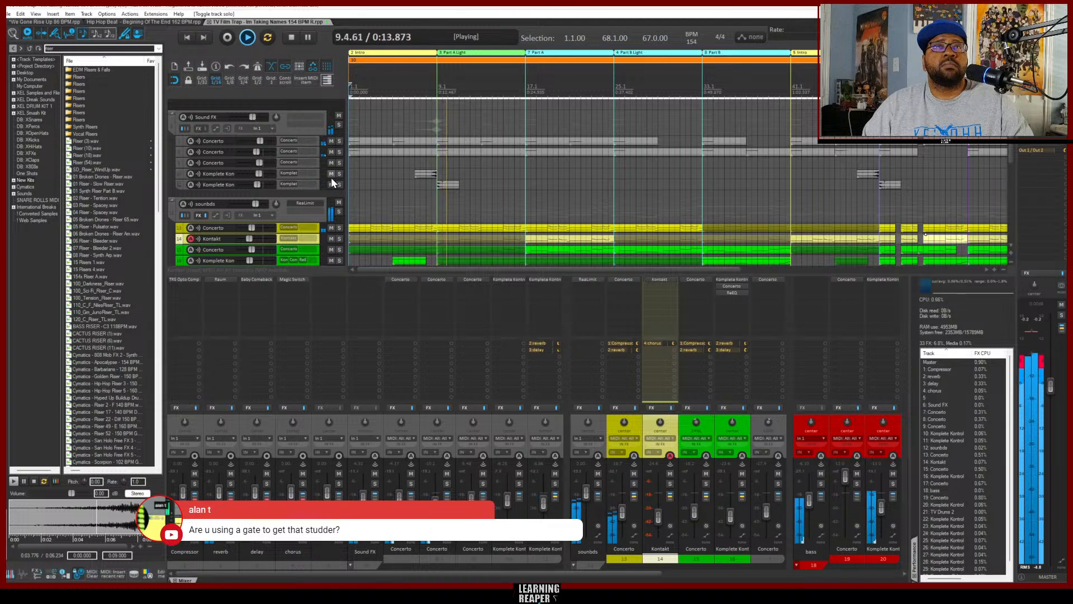
pyautogui.scroll(-5, 377, 184)
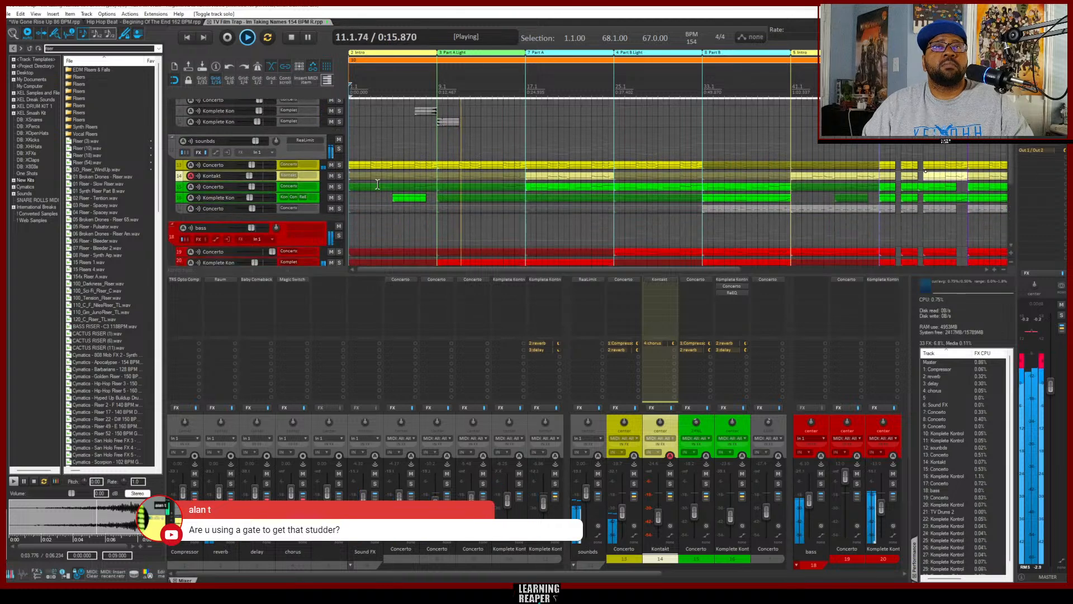
pyautogui.scroll(-4, 377, 184)
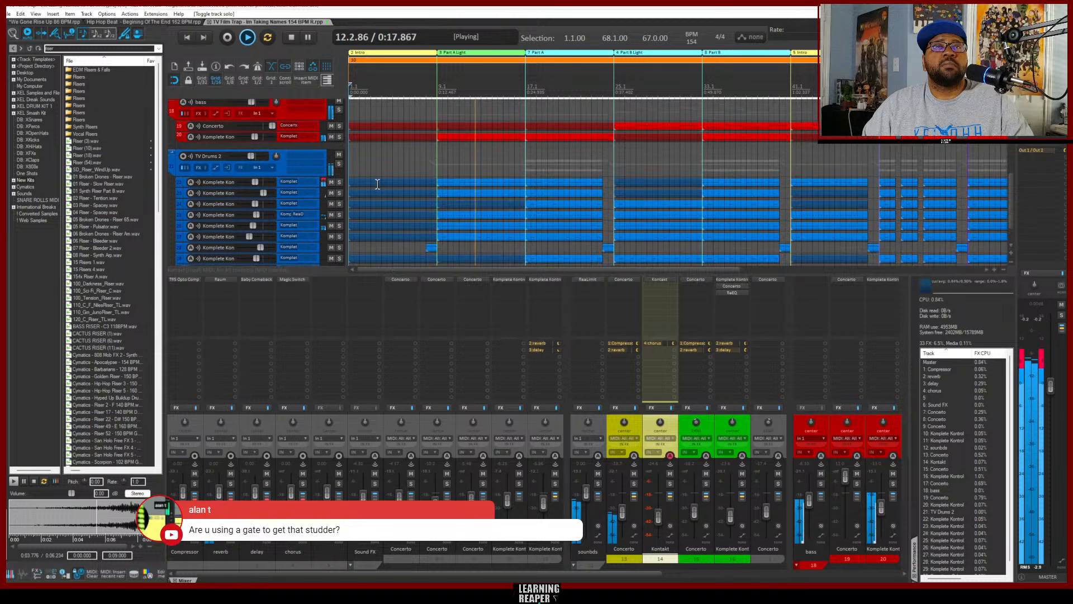
pyautogui.scroll(3, 378, 185)
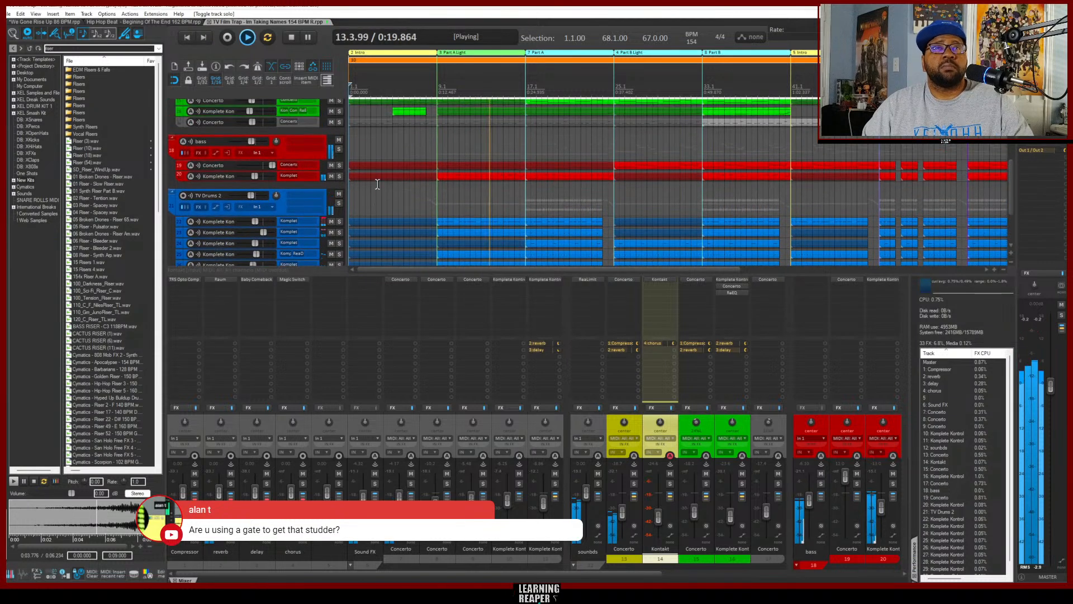
pyautogui.scroll(-3, 377, 185)
pyautogui.scroll(3, 378, 185)
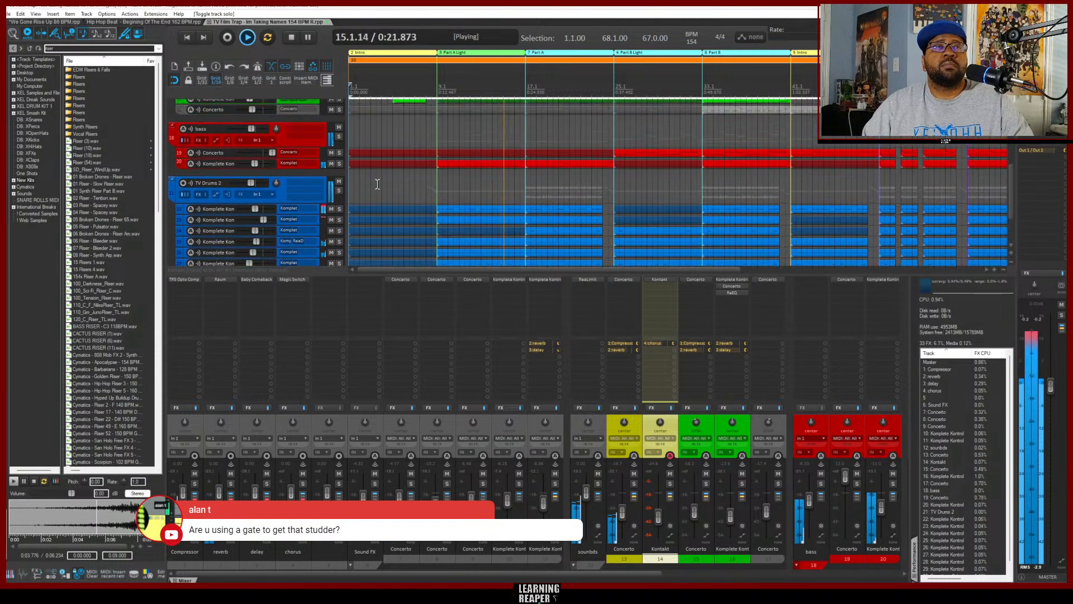
pyautogui.scroll(-4, 377, 184)
pyautogui.scroll(4, 378, 184)
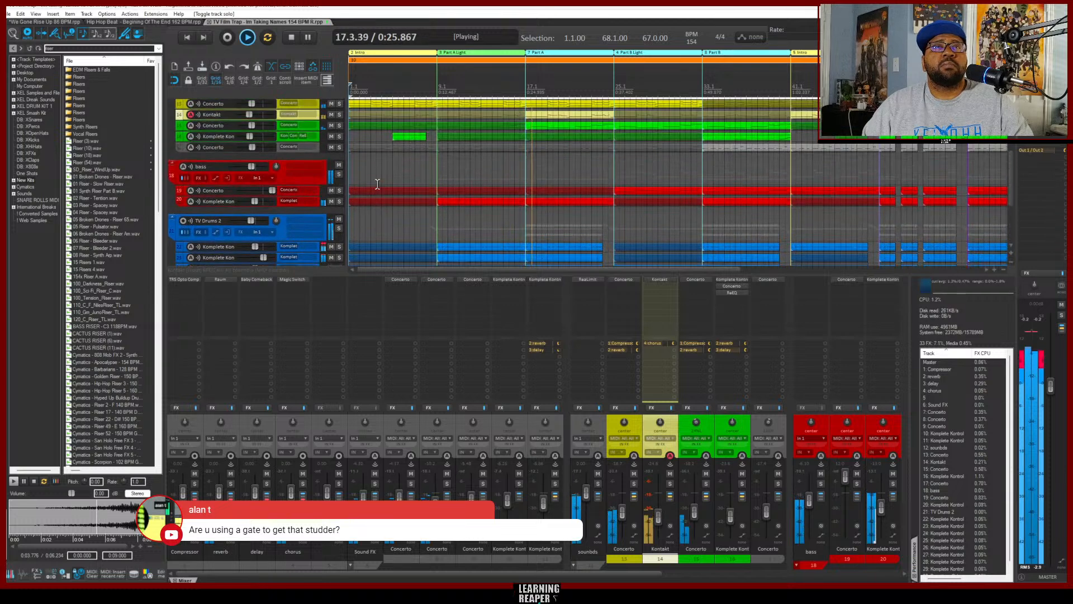
pyautogui.scroll(4, 378, 184)
pyautogui.scroll(2, 378, 185)
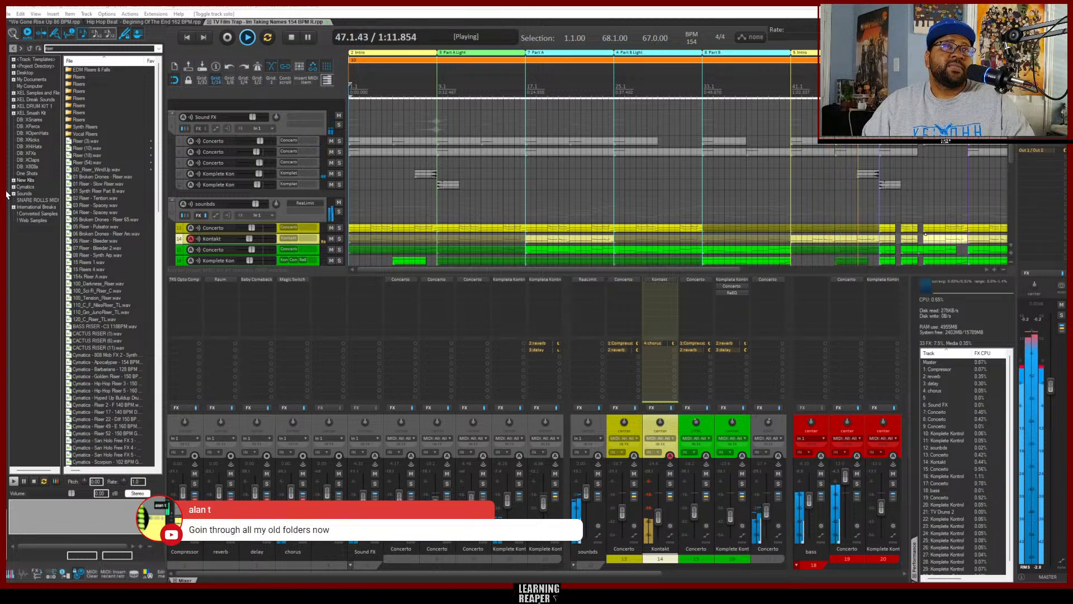
pyautogui.click(290, 38)
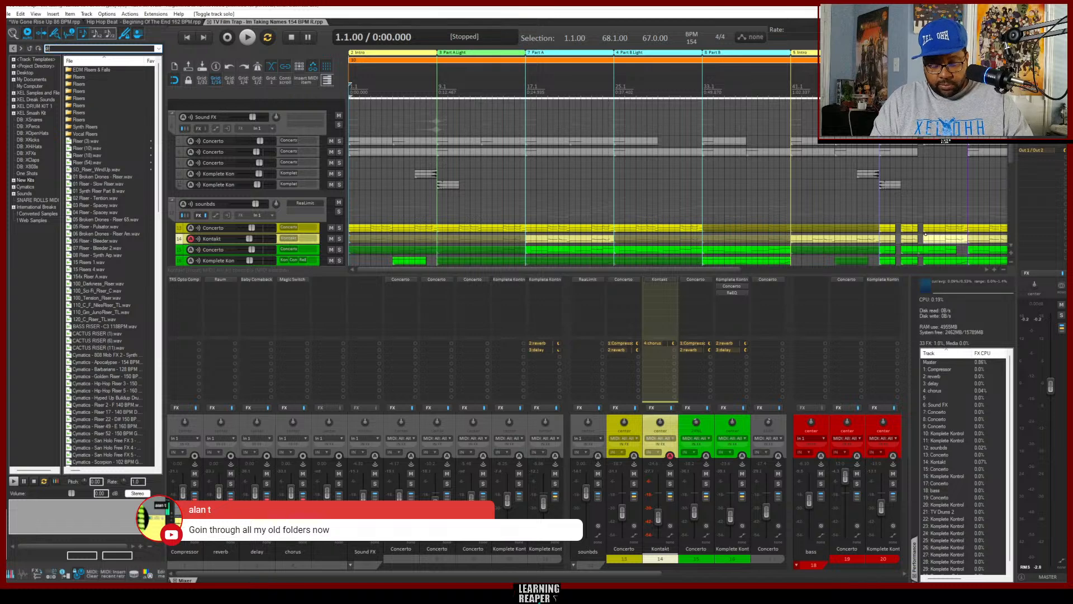
# Search the New Kits sample folder for "drum loops"
pyautogui.write('rum loop')
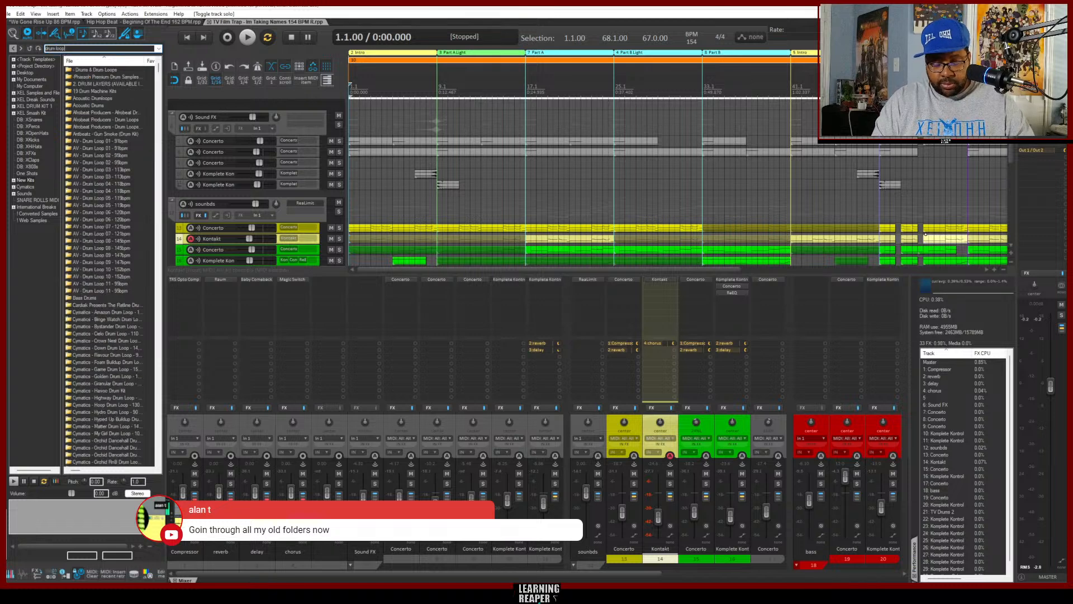
pyautogui.write('s')
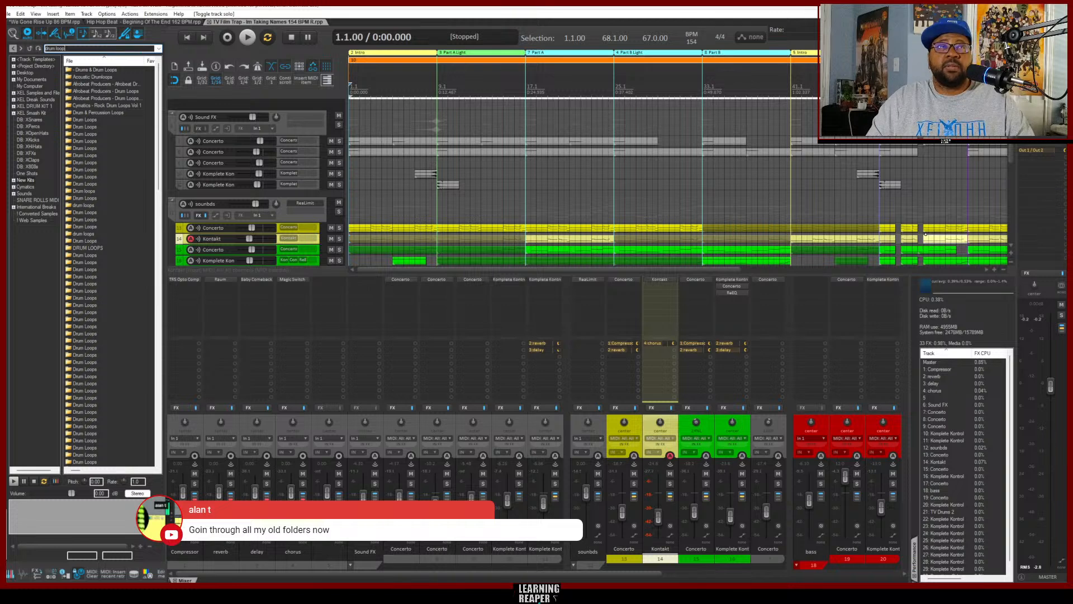
# Replace the sample search with "hi hat loop"
pyautogui.press('BackSpace')
pyautogui.press('BackSpace')
pyautogui.press('BackSpace')
pyautogui.press('BackSpace')
pyautogui.press('BackSpace')
pyautogui.press('BackSpace')
pyautogui.press('BackSpace')
pyautogui.press('BackSpace')
pyautogui.press('BackSpace')
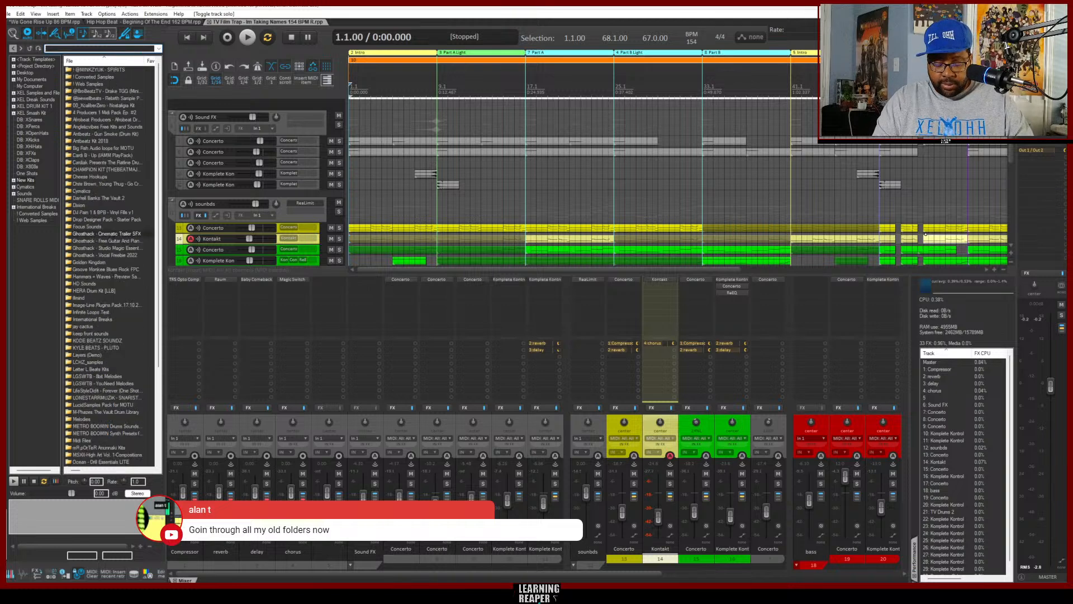
pyautogui.write('c')
pyautogui.write('i hat')
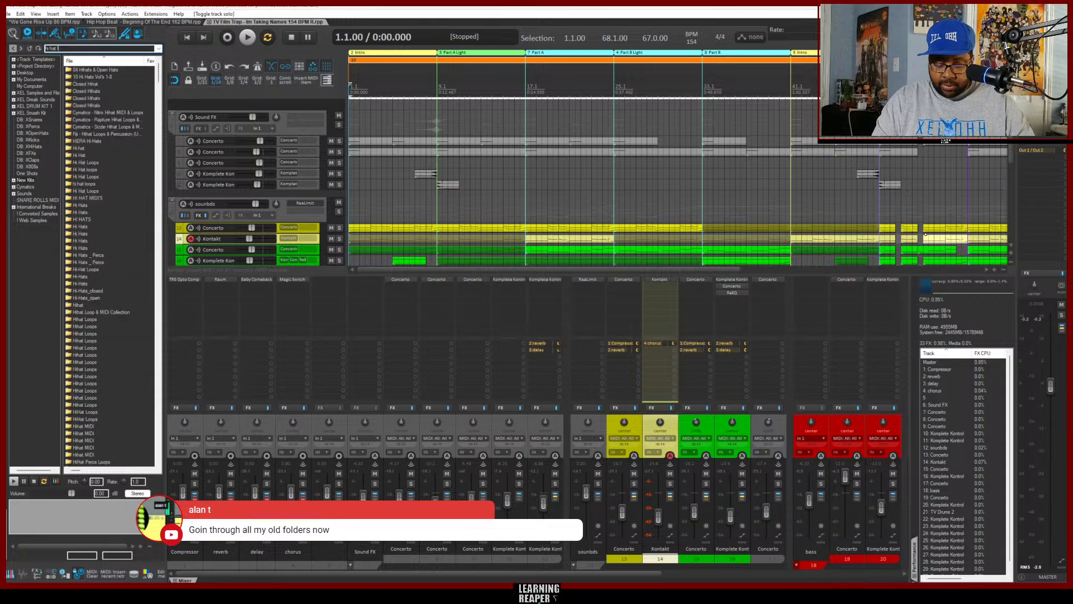
pyautogui.write(' loops')
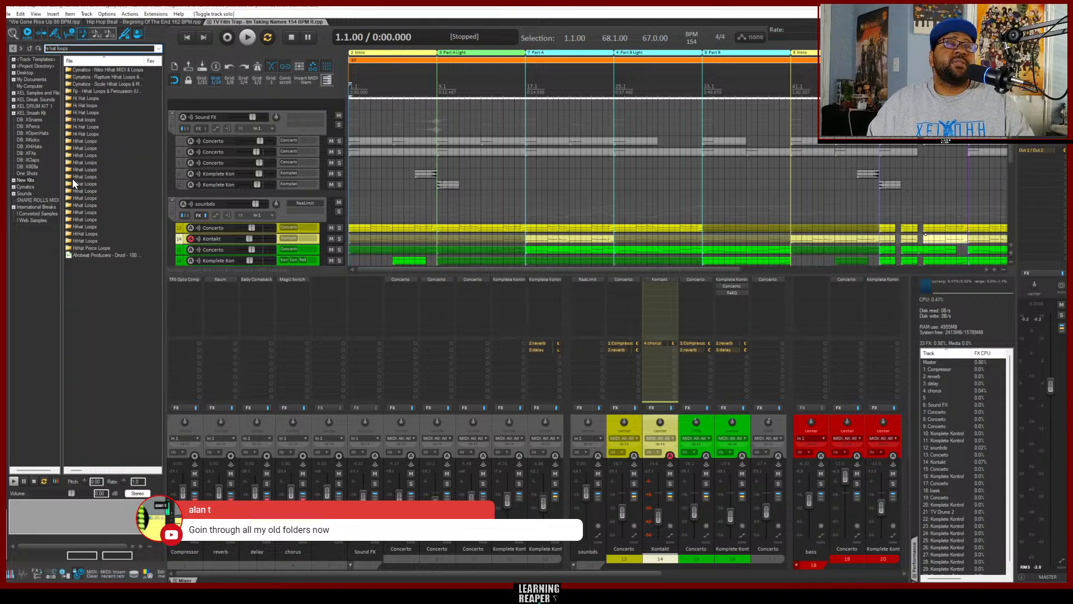
pyautogui.press('BackSpace')
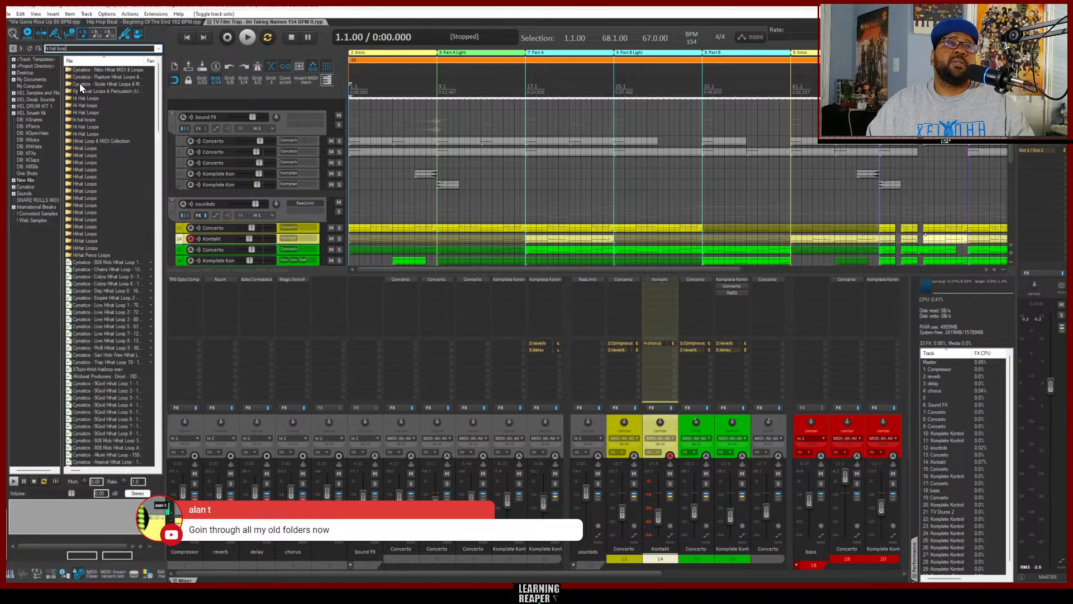
# Preview a Cymatics Orchid RnB drum loop and the Cymatics Powertool drum loop from the hi-hat loop results
pyautogui.scroll(-15, 104, 319)
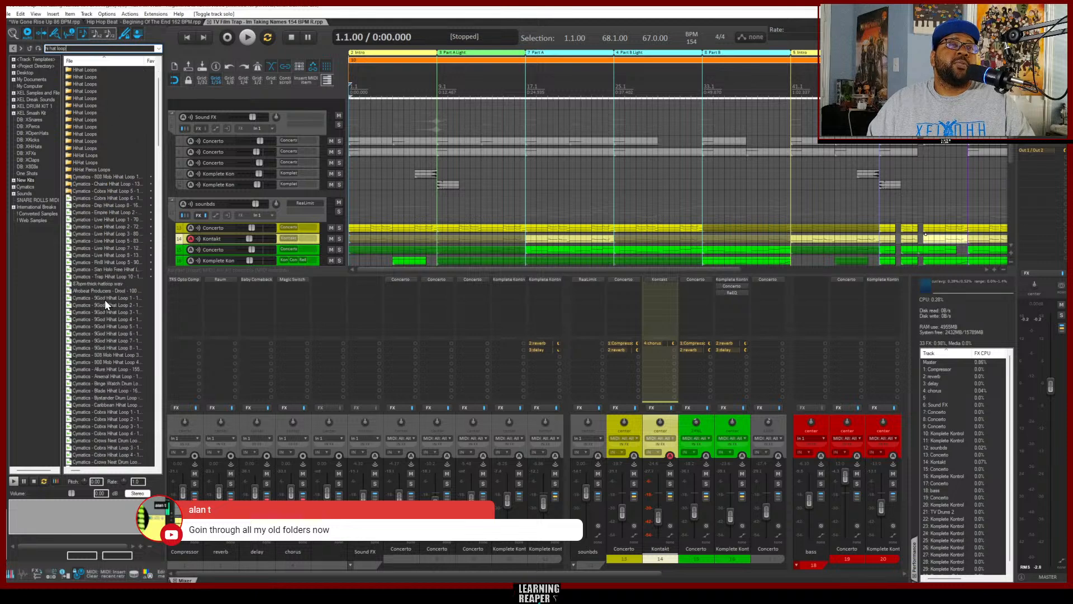
pyautogui.scroll(-20, 105, 306)
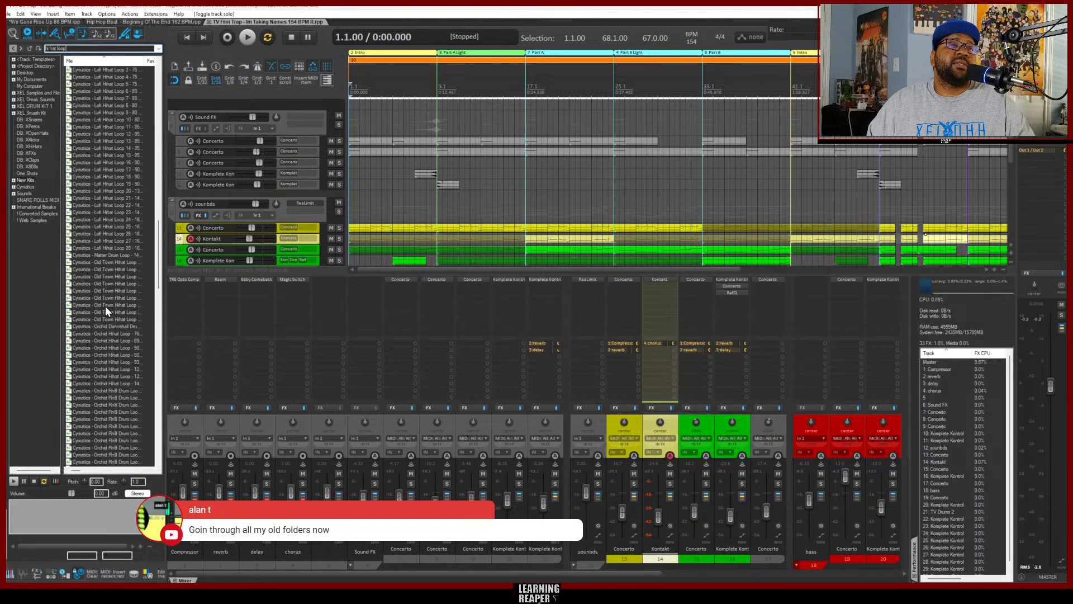
pyautogui.click(104, 312)
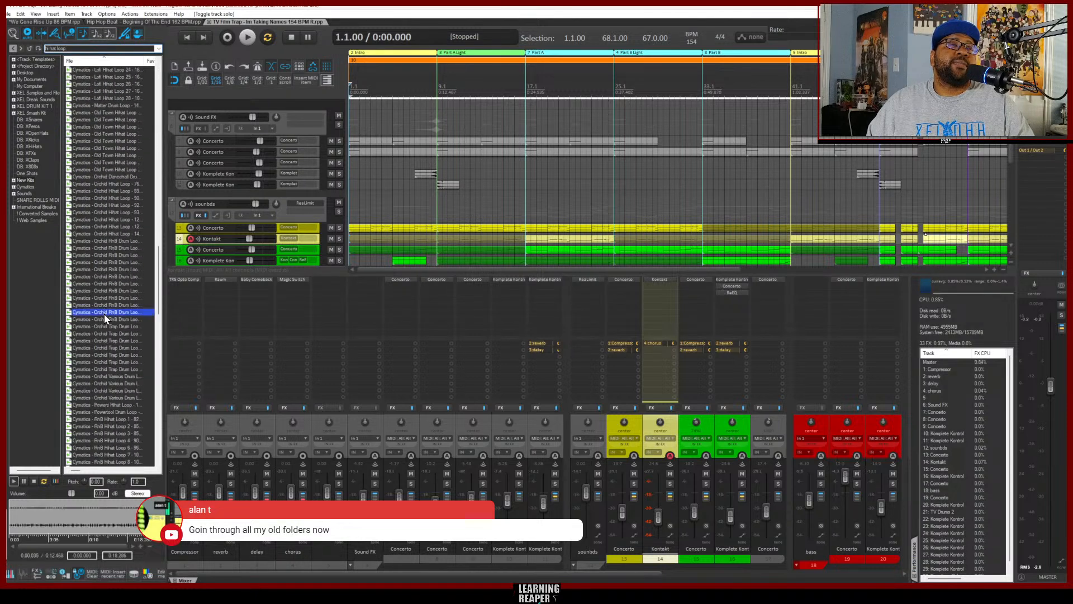
pyautogui.scroll(-3, 108, 341)
pyautogui.click(108, 348)
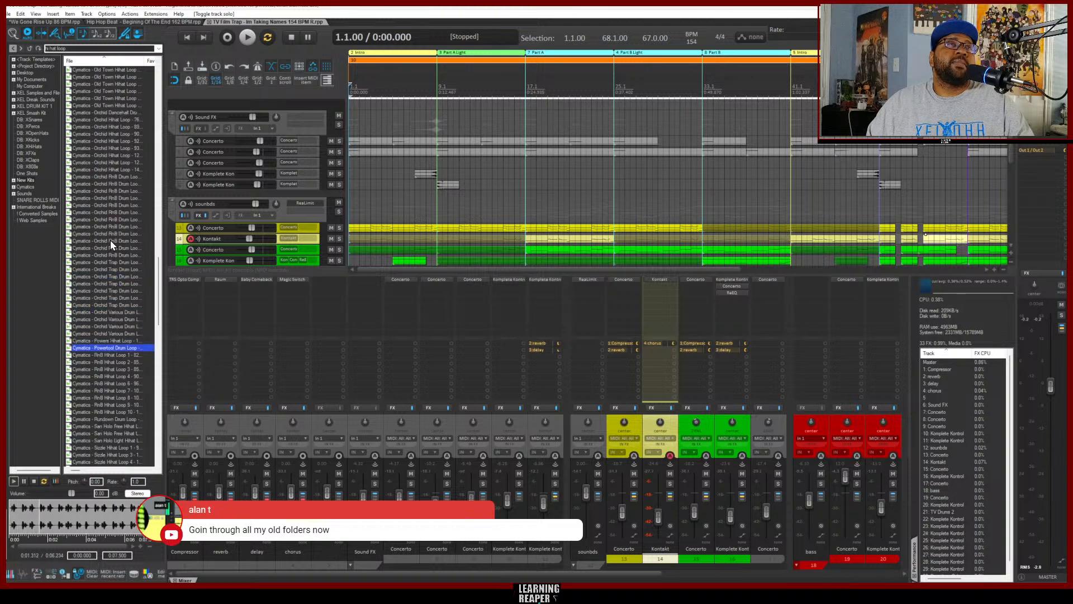
# Change the sample search to "perc loop"
pyautogui.click(44, 49)
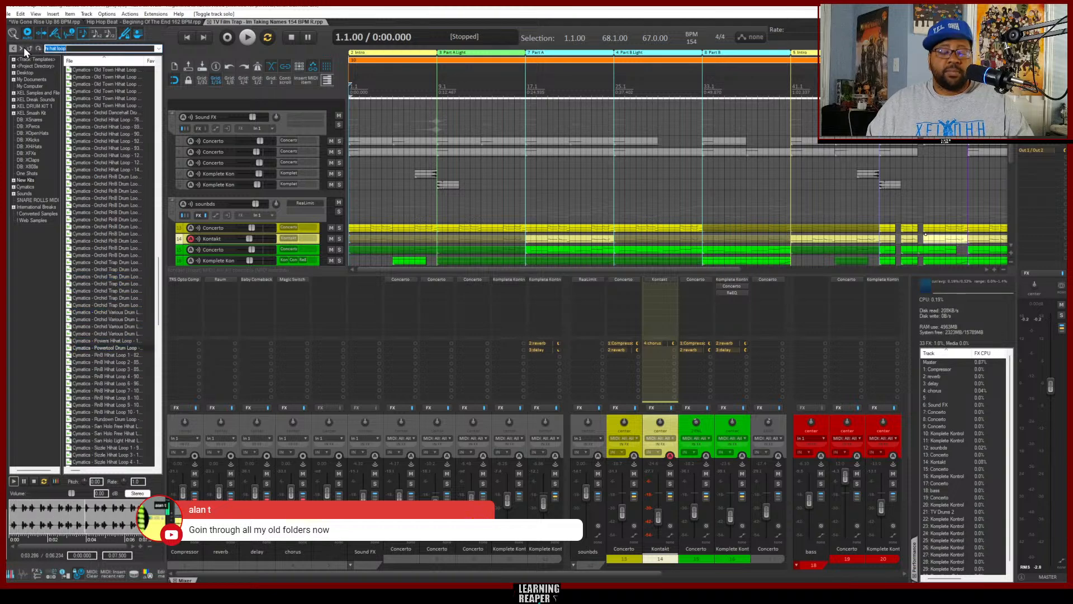
pyautogui.write('perc')
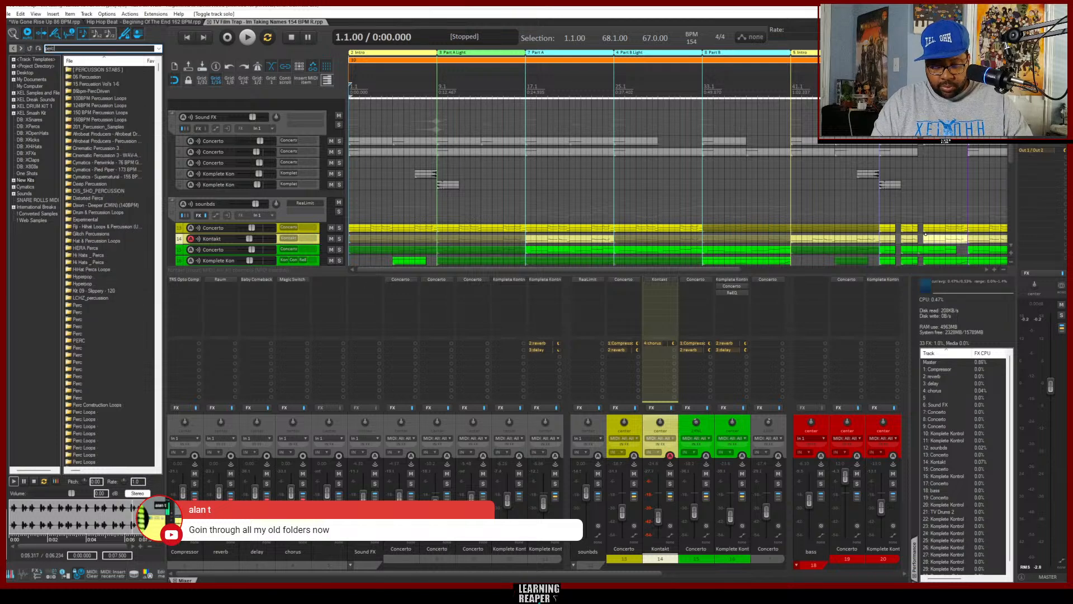
pyautogui.write(' loop')
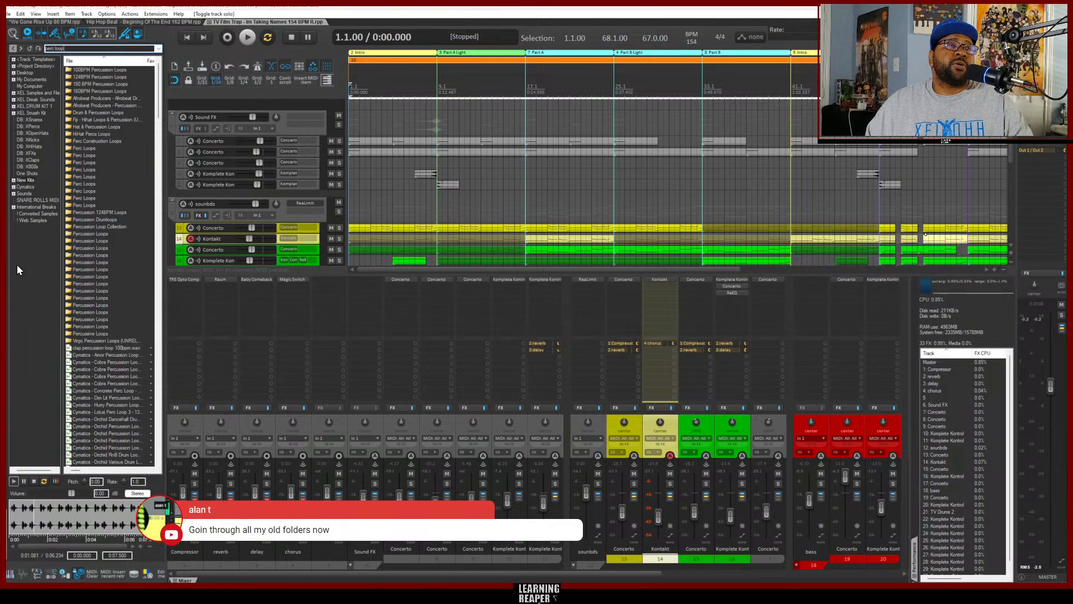
# Preview several percussion loops from the results, including a Cymatics Cobra loop and SD_PercLoop_Wild_128.wav
pyautogui.click(113, 370)
pyautogui.scroll(-7, 100, 304)
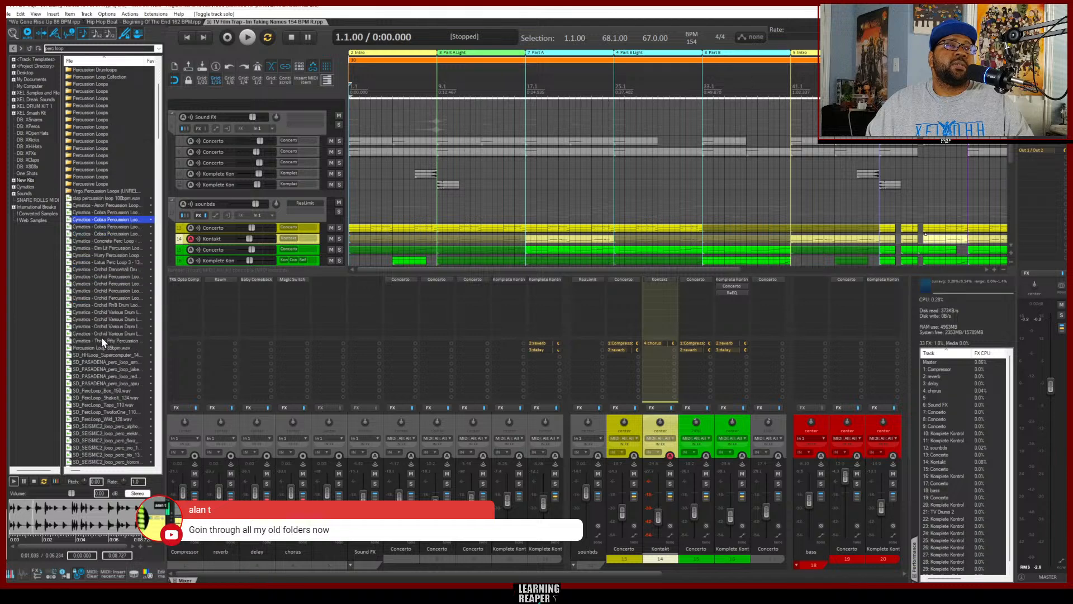
pyautogui.click(102, 307)
pyautogui.scroll(-4, 107, 321)
pyautogui.click(104, 334)
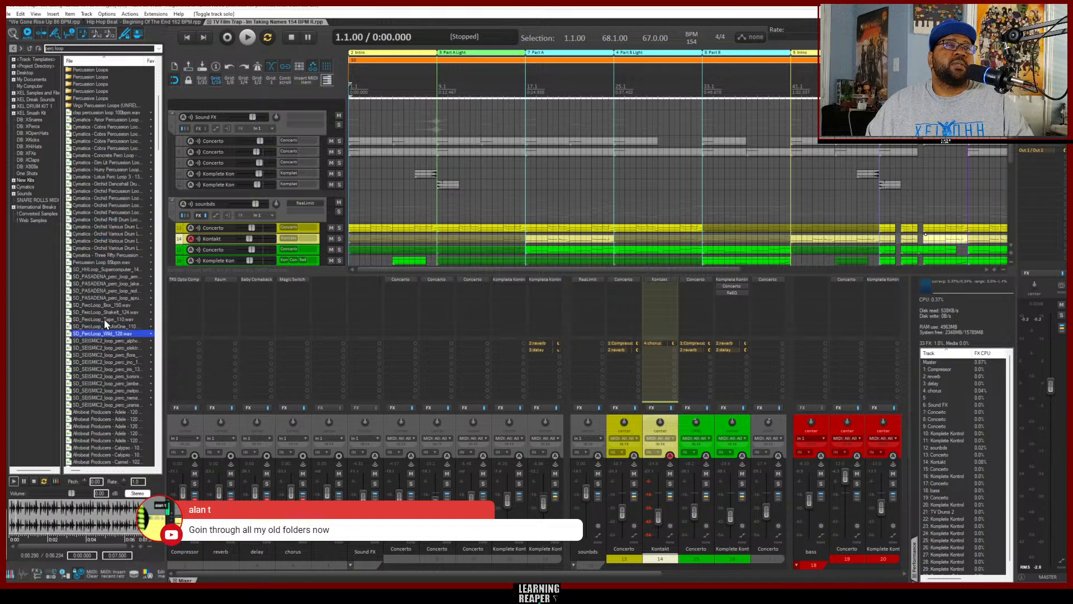
# Preview an SD_SEISMIC2 percussion loop from further down the results, and stop its playback
pyautogui.scroll(-3, 103, 338)
pyautogui.click(99, 326)
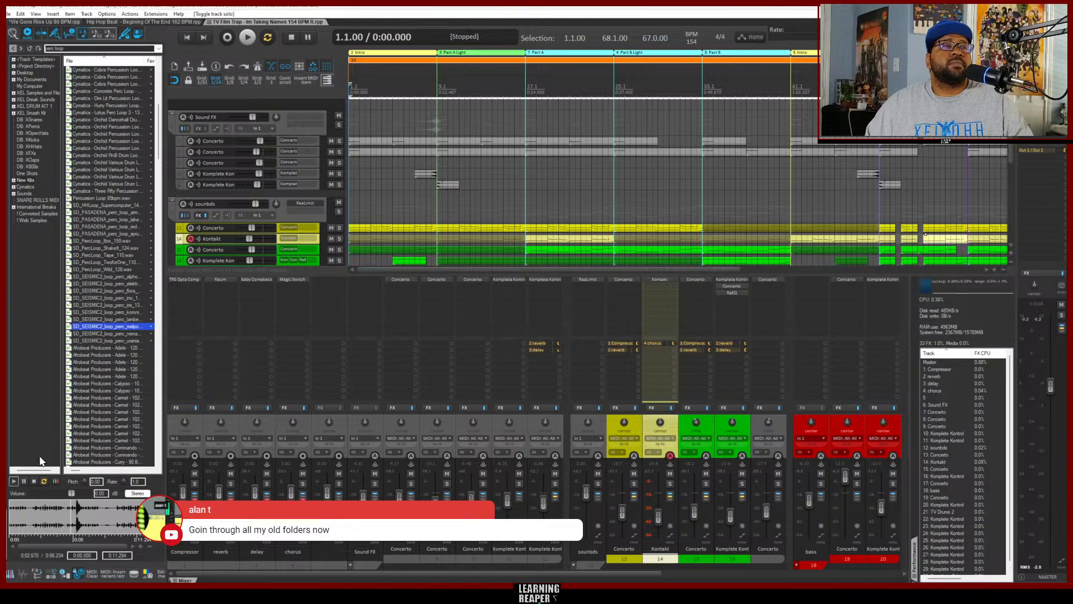
pyautogui.click(32, 482)
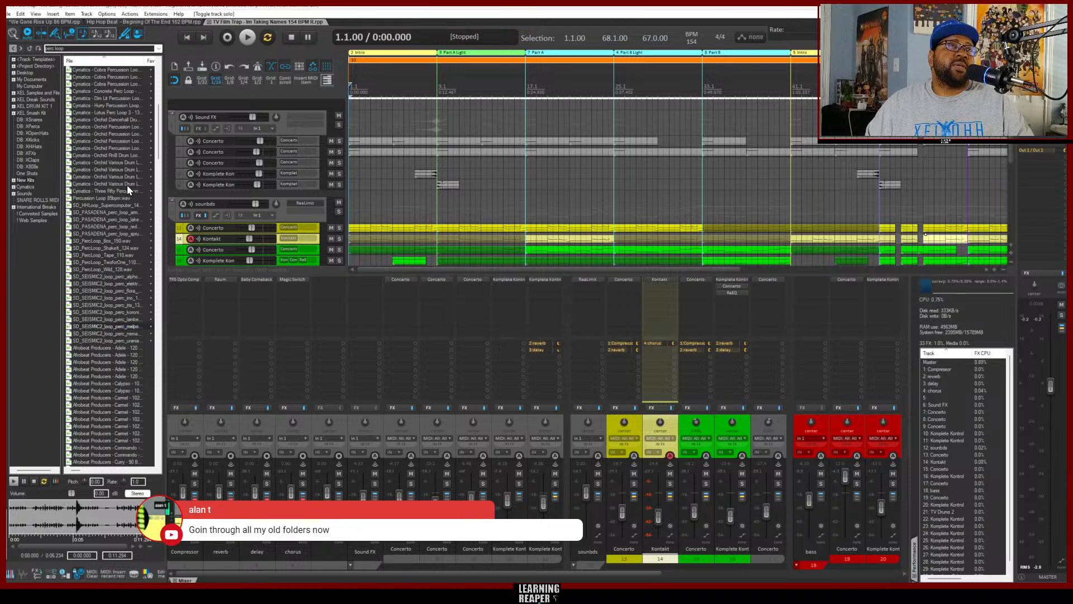
# Replace the sample search with "strings"
pyautogui.click(69, 48)
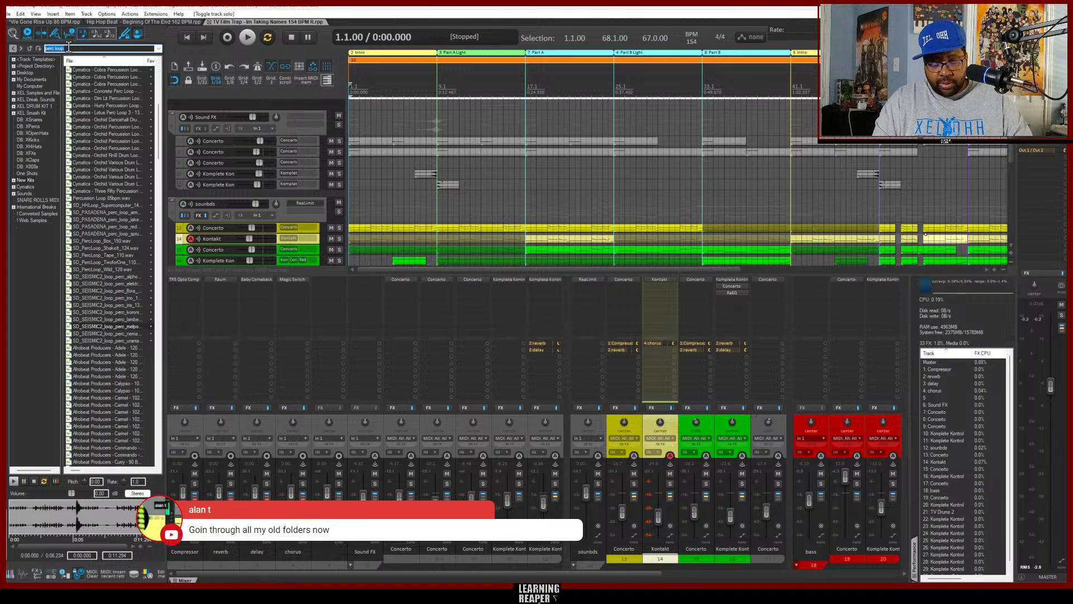
pyautogui.write('string')
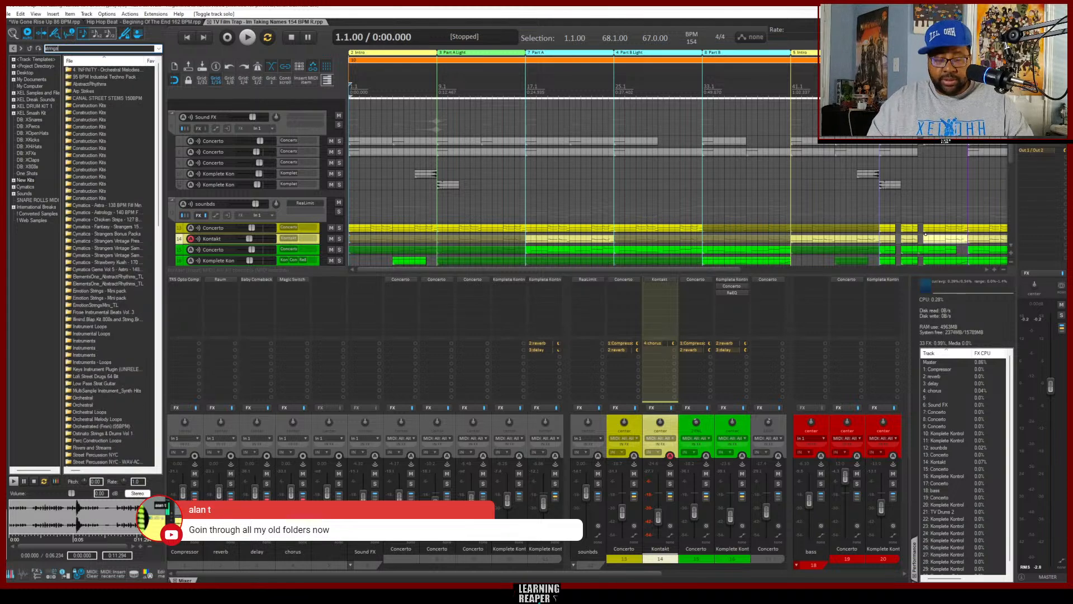
pyautogui.write('s')
# Preview the Christmas Carols MIDI file and the Cymatics Apollo and Dystopia samples from the strings results
pyautogui.click(88, 205)
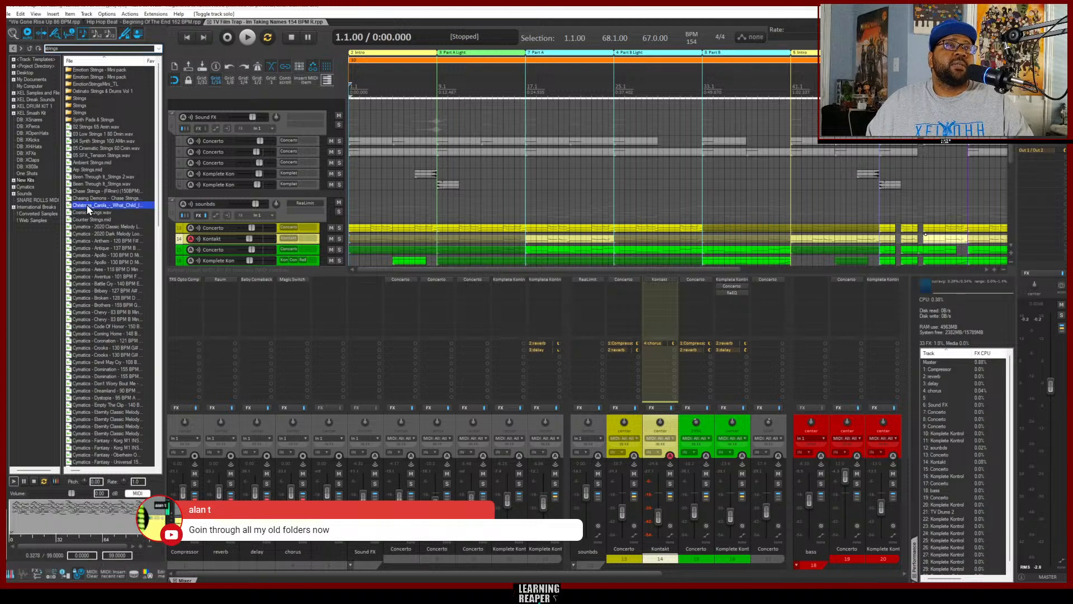
pyautogui.click(100, 262)
pyautogui.scroll(-2, 107, 256)
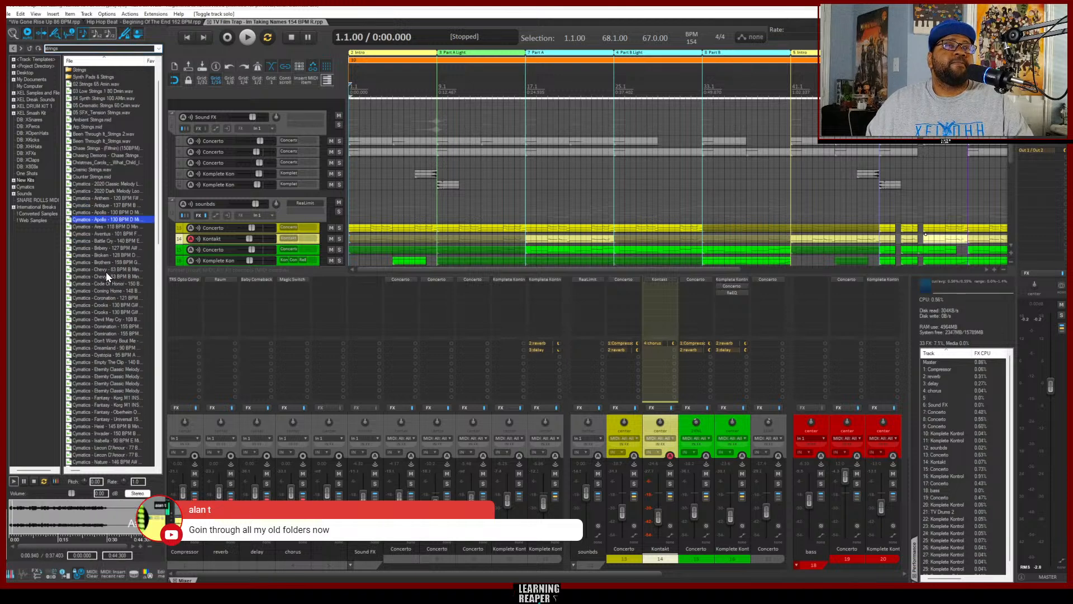
pyautogui.click(106, 283)
pyautogui.scroll(-5, 104, 245)
pyautogui.click(97, 247)
pyautogui.scroll(-4, 98, 247)
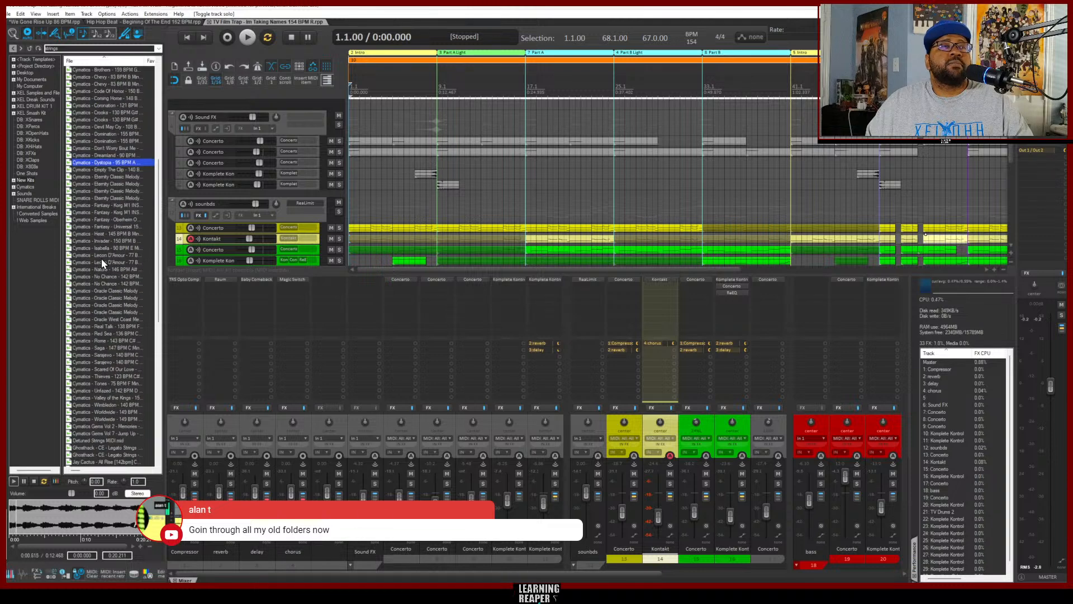
# Preview a Cymatics Eternity Classic and an Oracle Classic melody, ending on the Cymatics Thieves 123 BPM C# Min strings loop
pyautogui.click(99, 198)
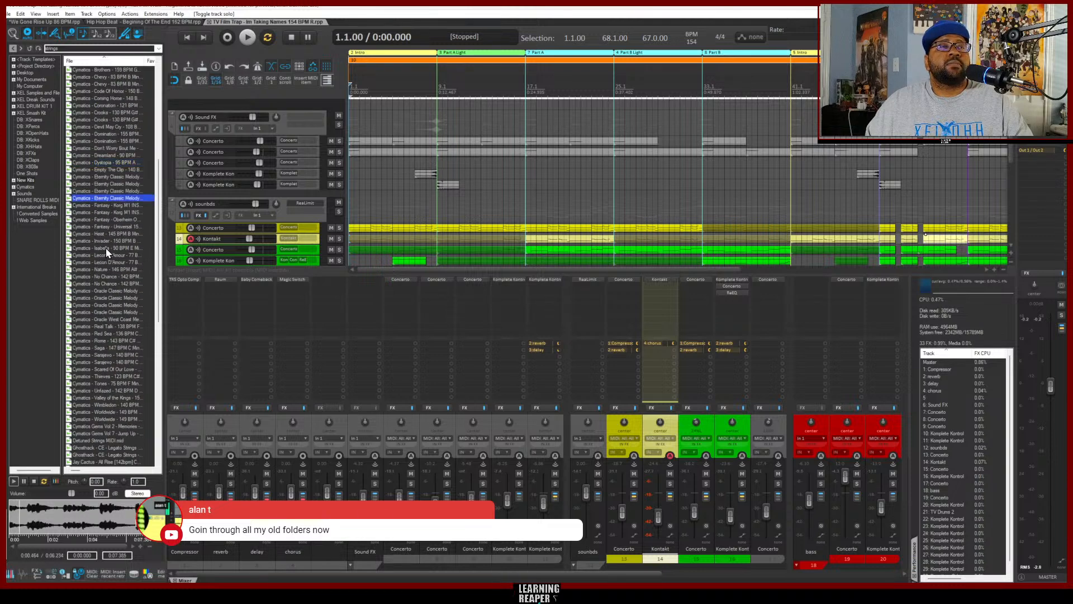
pyautogui.click(101, 297)
pyautogui.scroll(-5, 113, 243)
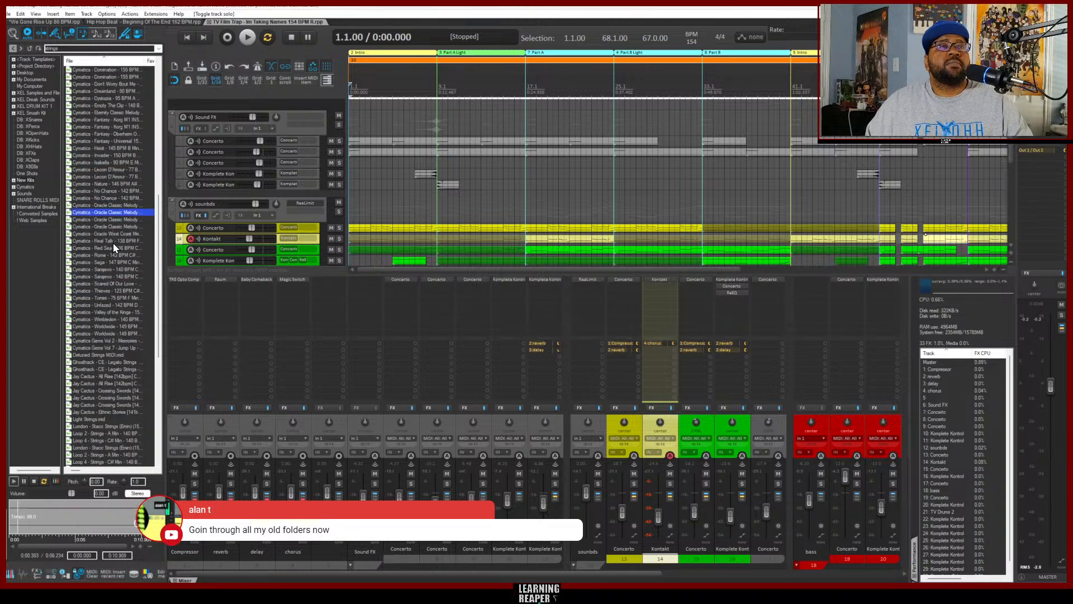
pyautogui.click(105, 267)
pyautogui.scroll(-3, 104, 273)
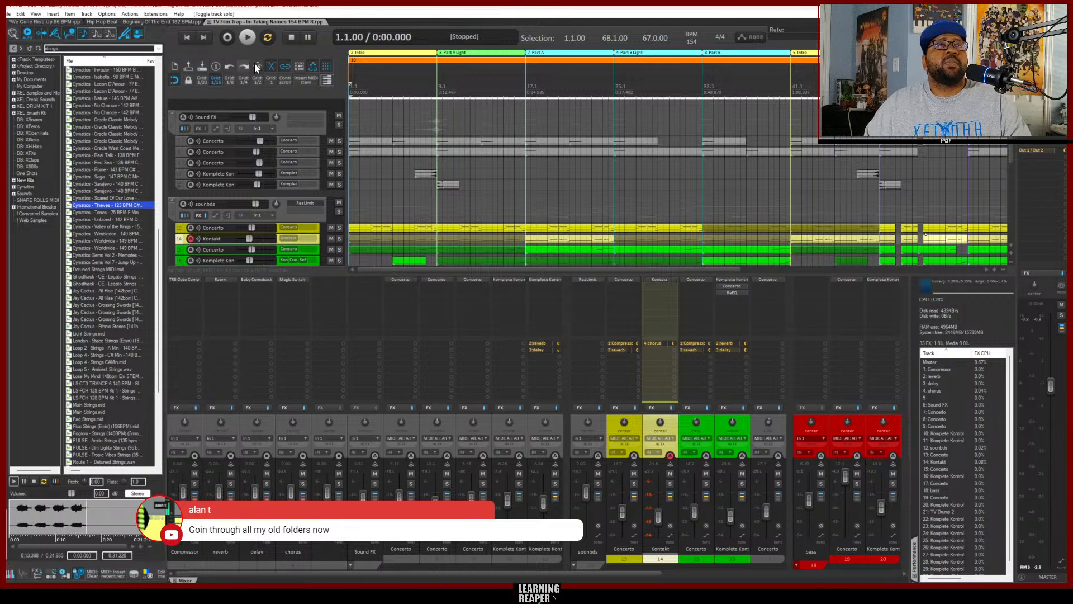
# Create an empty project in a new project tab and stop the sample preview
pyautogui.click(9, 15)
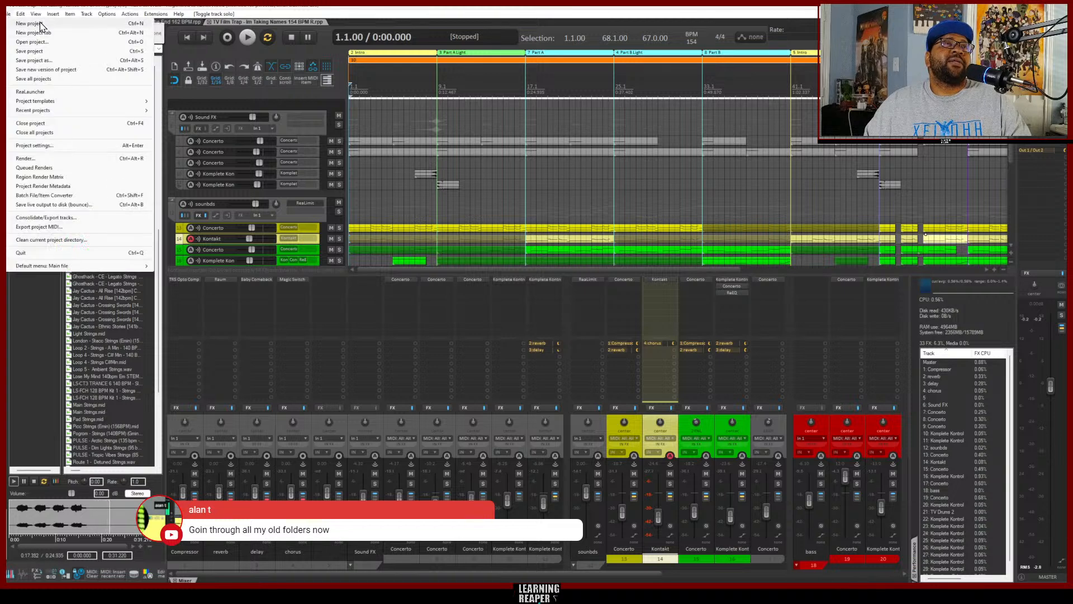
pyautogui.click(58, 34)
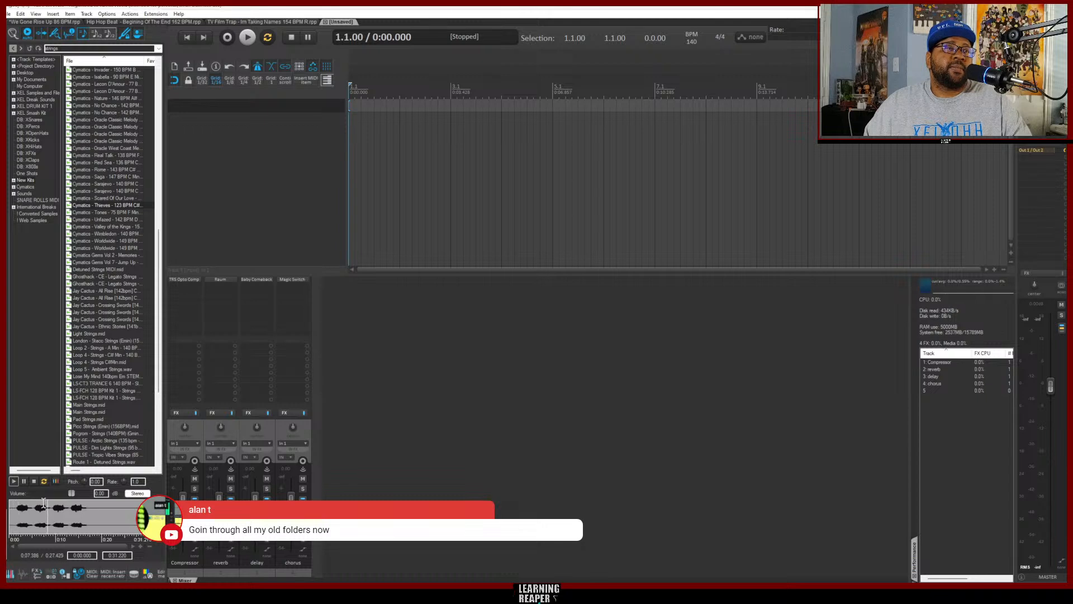
pyautogui.click(34, 480)
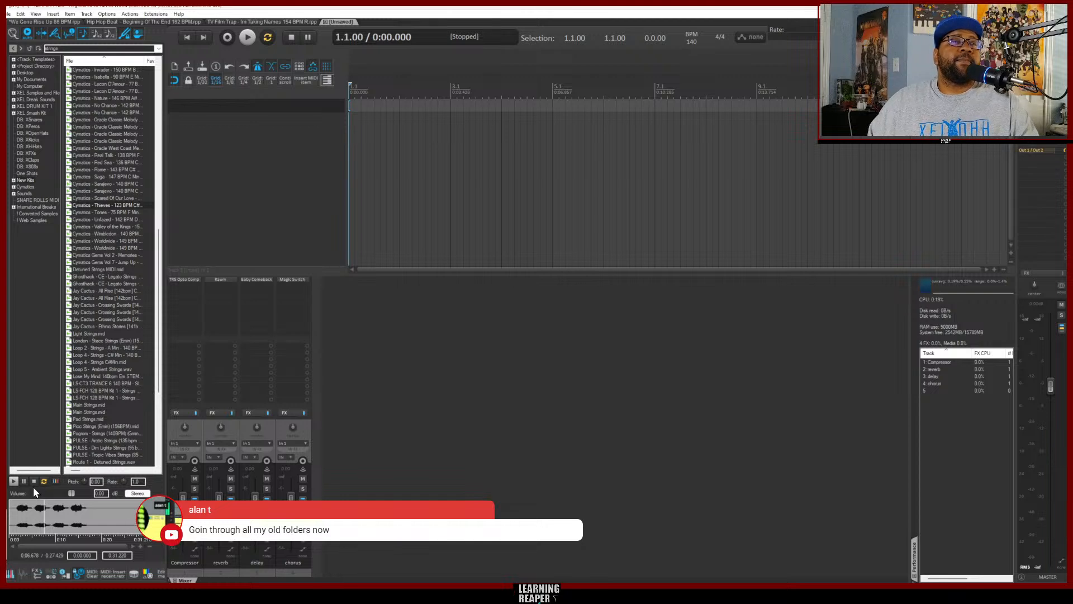
# Insert the Cymatics Thieves strings loop into the project, move it onto a new track, and make that track taller
pyautogui.rightClick(30, 519)
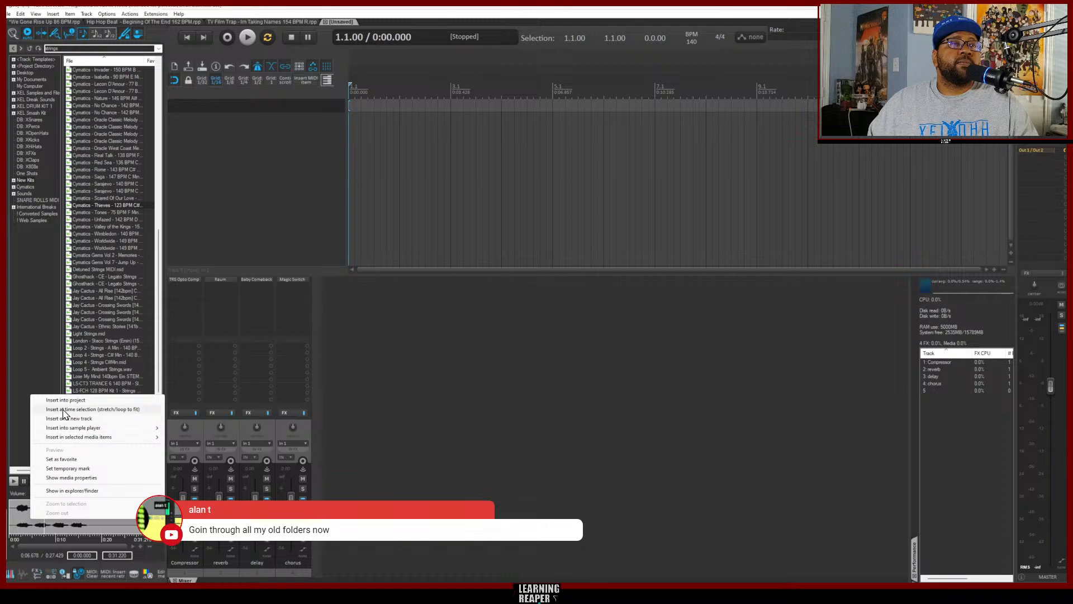
pyautogui.click(85, 401)
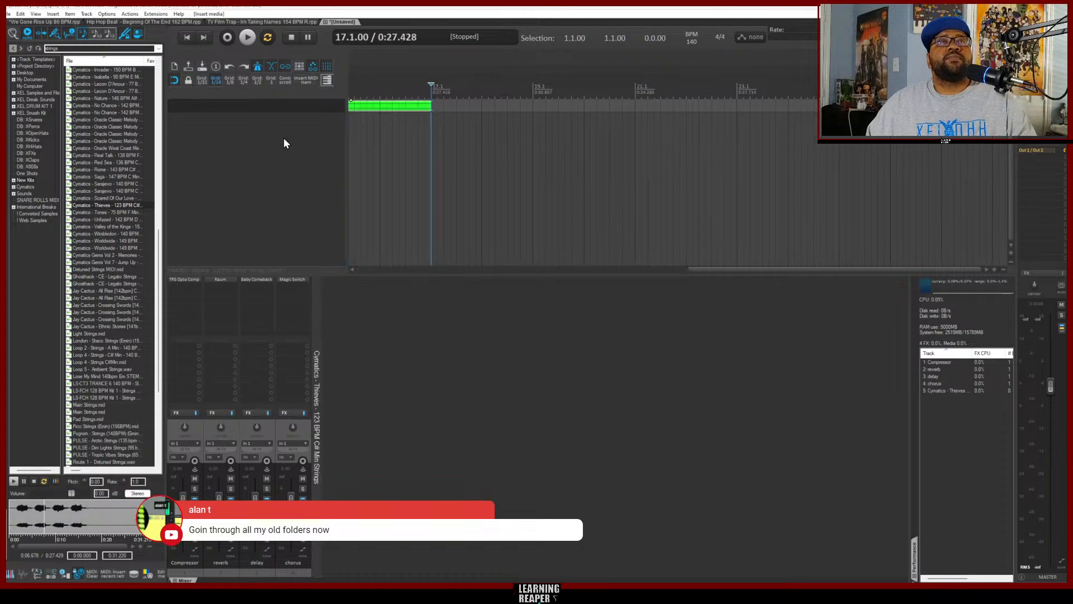
pyautogui.click(369, 108)
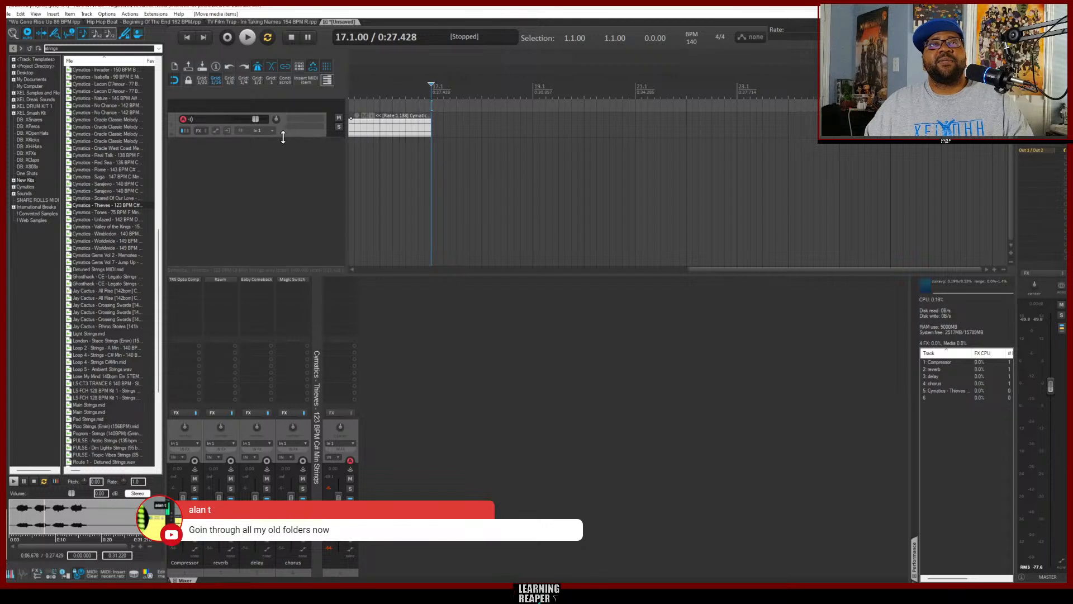
pyautogui.moveTo(282, 137); pyautogui.dragTo(282, 179)
pyautogui.press('space')
pyautogui.press('space')
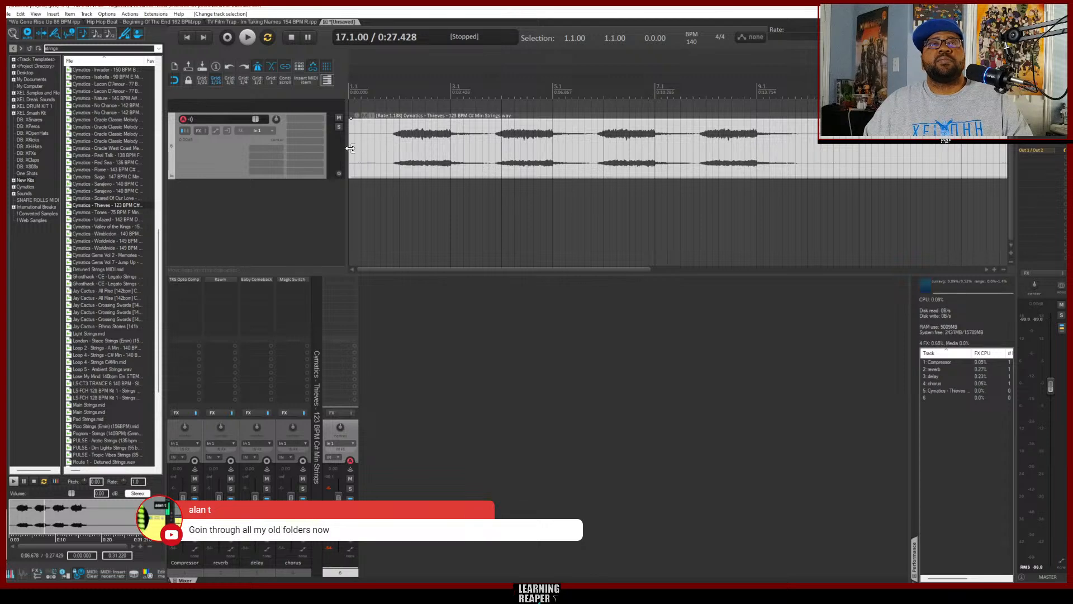
# Trim the strings item's start to 1.4.00, move it back to the project start, and play it to check the timing
pyautogui.moveTo(351, 150); pyautogui.dragTo(390, 162)
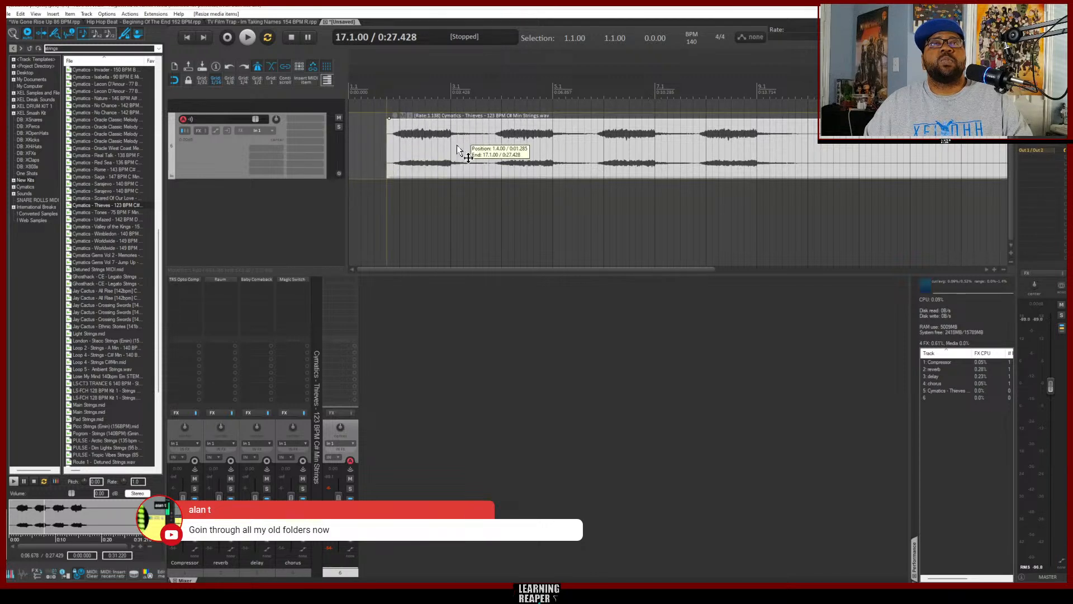
pyautogui.moveTo(458, 146); pyautogui.dragTo(419, 147)
pyautogui.press('space')
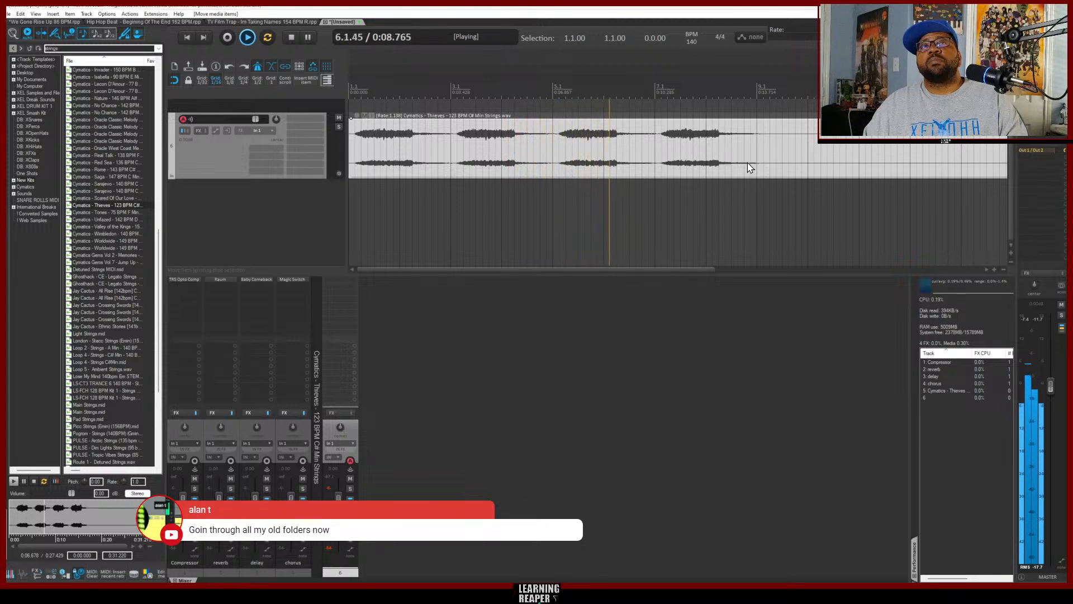
pyautogui.press('space')
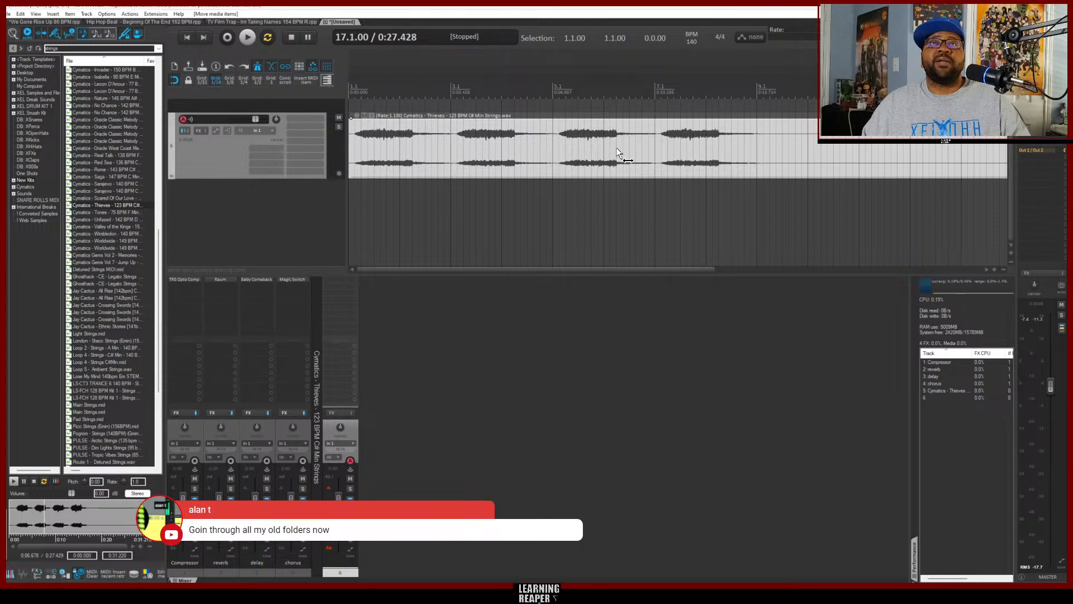
# Slip the audio inside the strings item earlier so the first note starts at the item's beginning
pyautogui.scroll(-2, 620, 152)
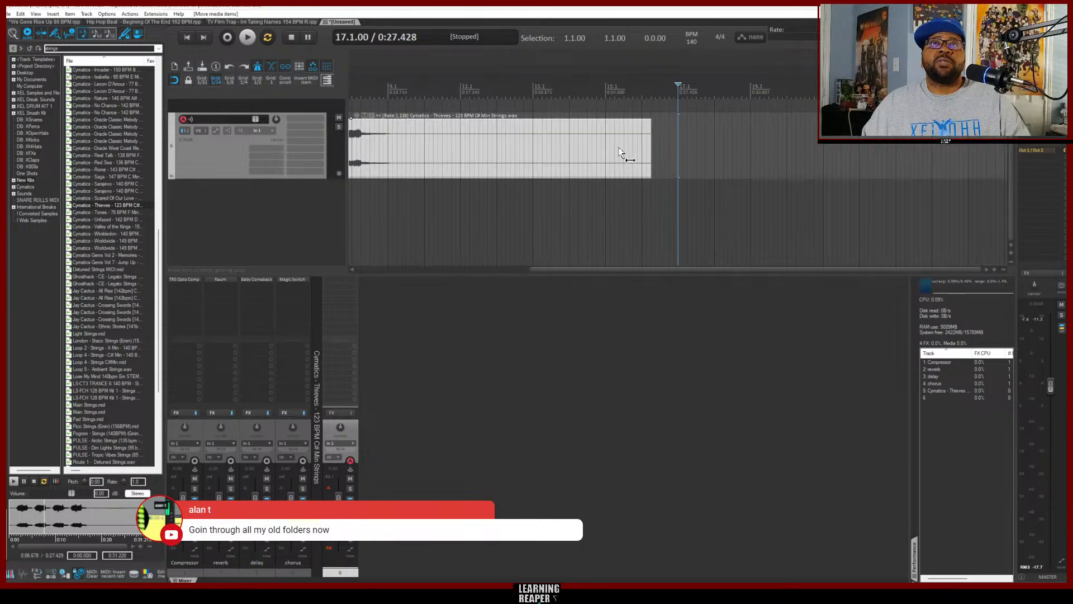
pyautogui.scroll(1, 619, 153)
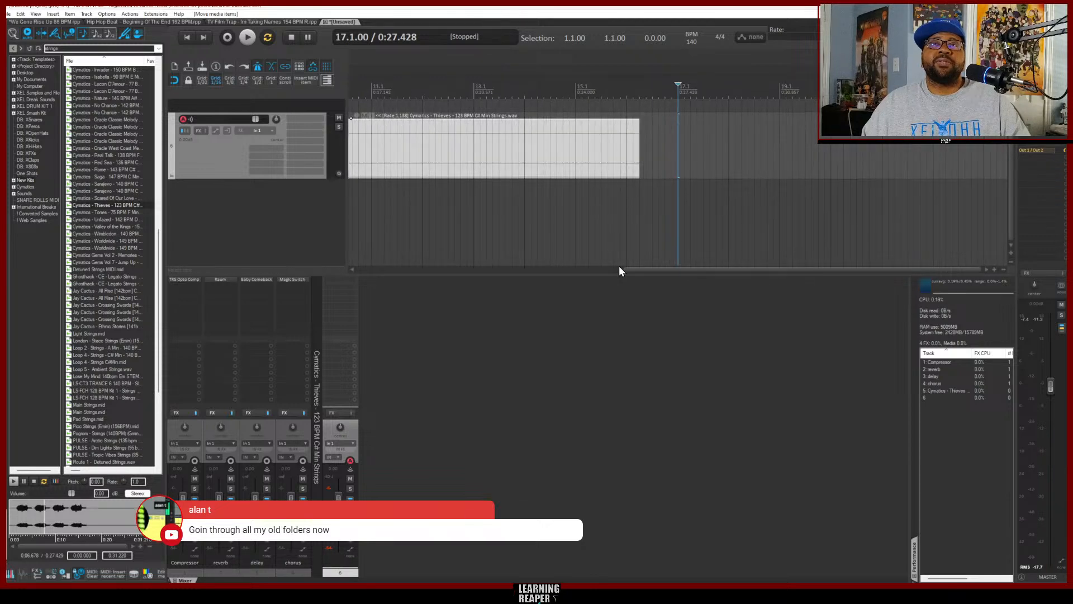
pyautogui.moveTo(643, 270); pyautogui.dragTo(372, 270)
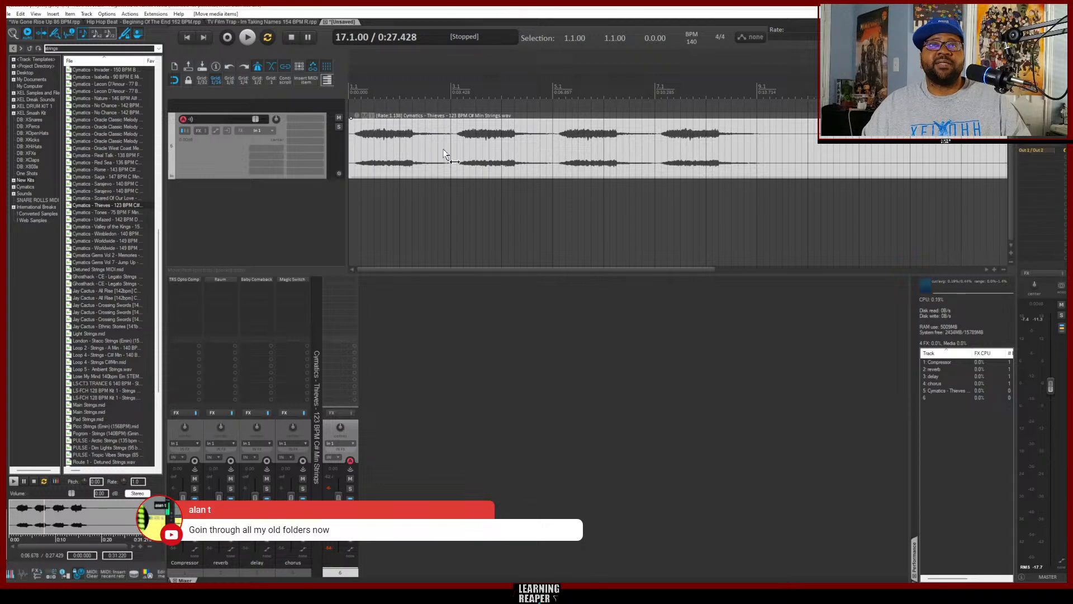
pyautogui.moveTo(444, 149); pyautogui.dragTo(437, 150)
pyautogui.moveTo(454, 152)
pyautogui.mouseDown()
pyautogui.moveTo(491, 149)
pyautogui.moveTo(435, 153)
pyautogui.mouseUp()
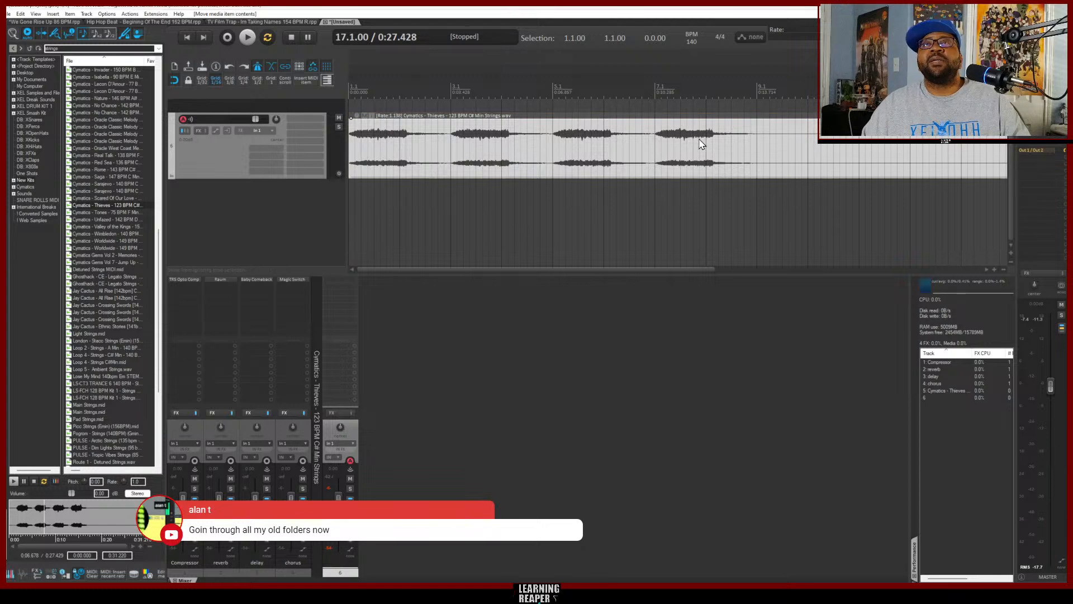
# Split the strings item at 9.1.00 and delete the silent portion after the split
pyautogui.click(759, 148)
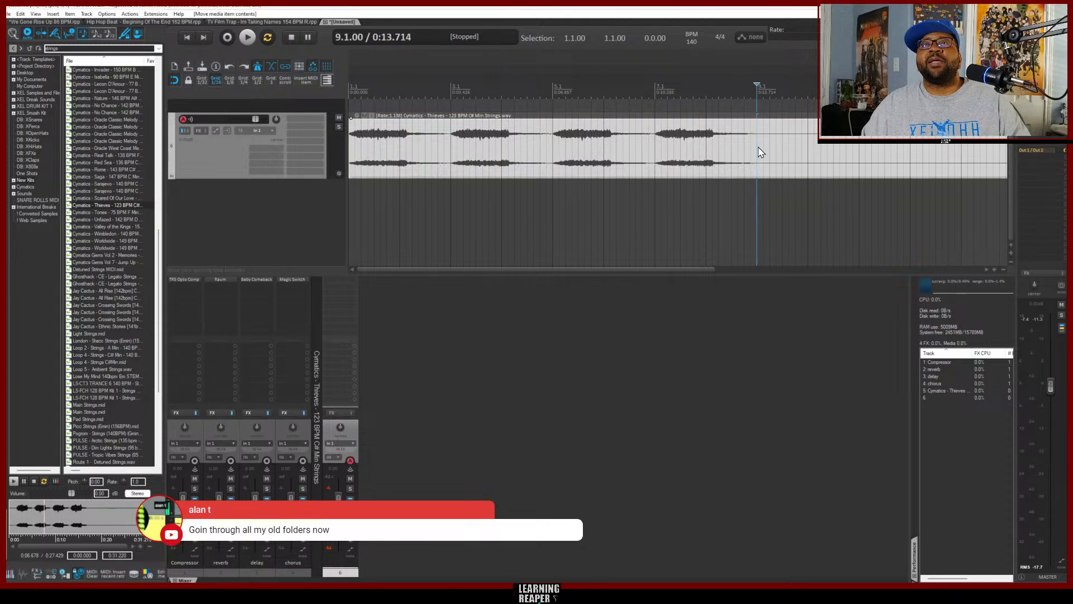
pyautogui.press('s')
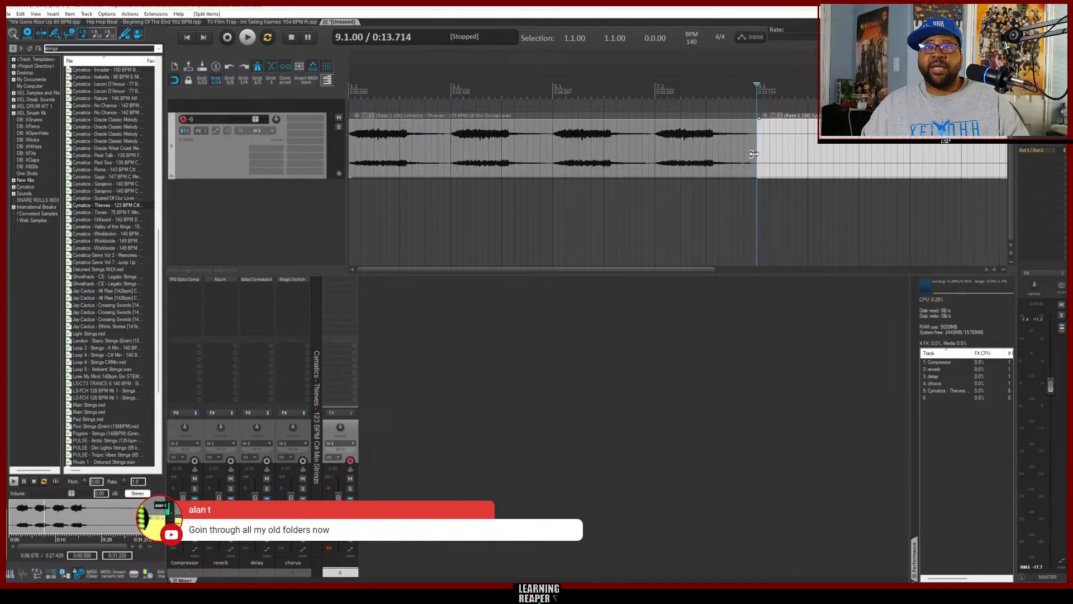
pyautogui.click(813, 161)
pyautogui.press('Delete')
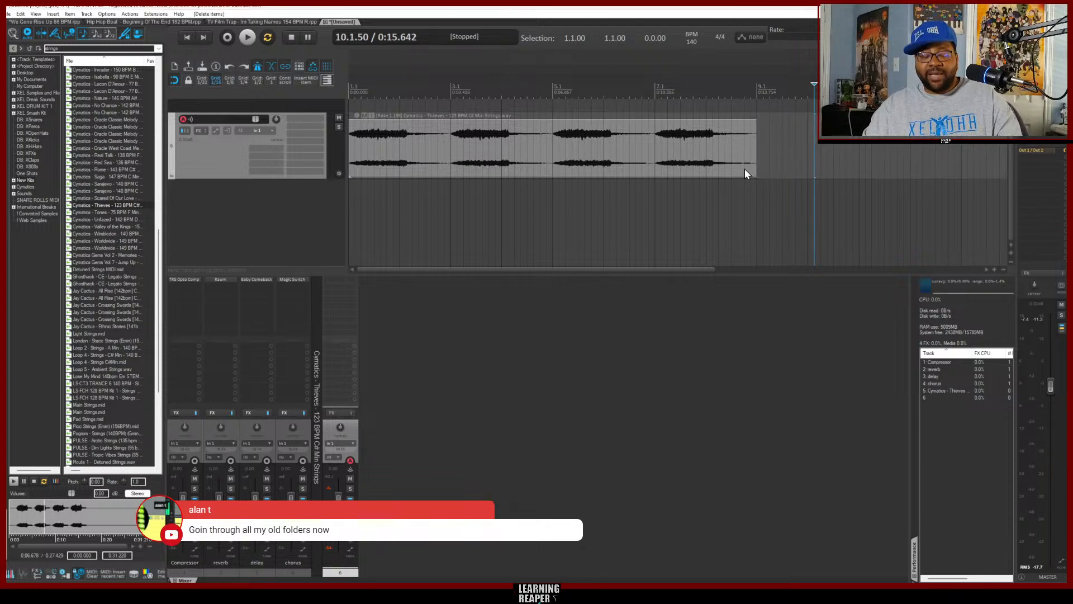
# Play the trimmed strings item from the project start, stopping near the end of the last phrase
pyautogui.press('Home')
pyautogui.press('space')
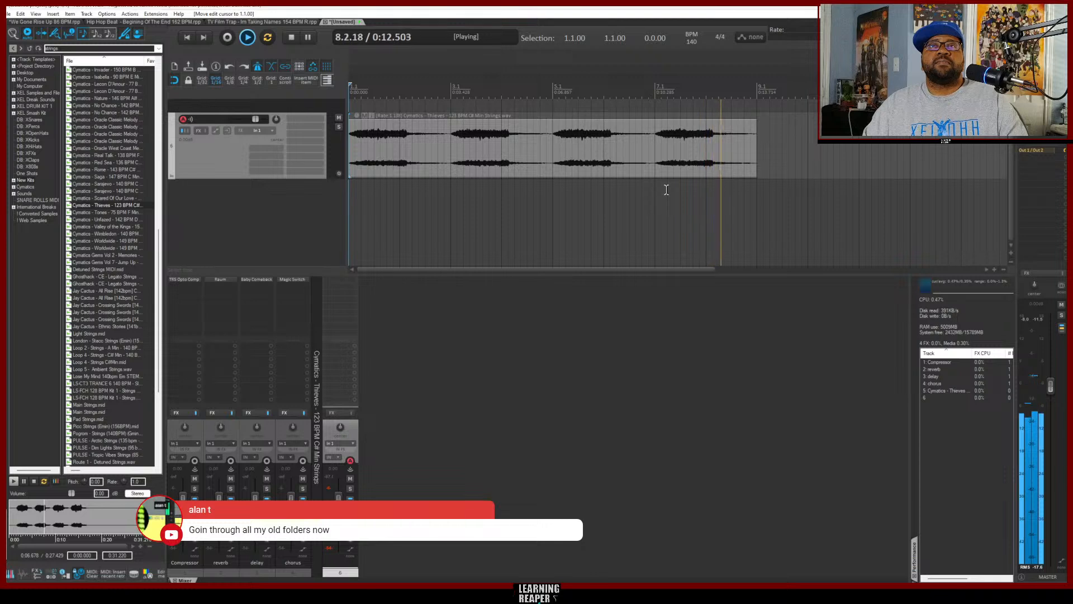
pyautogui.press('space')
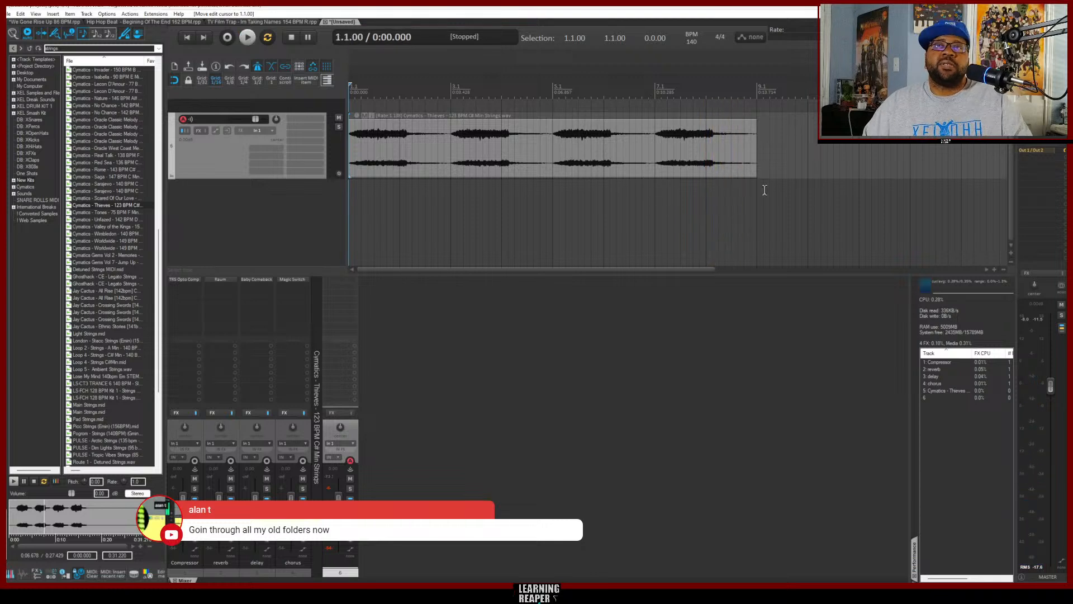
# Try moving the last strings phrase with a razor edit area, and undo the move
pyautogui.moveTo(705, 142); pyautogui.dragTo(662, 111)
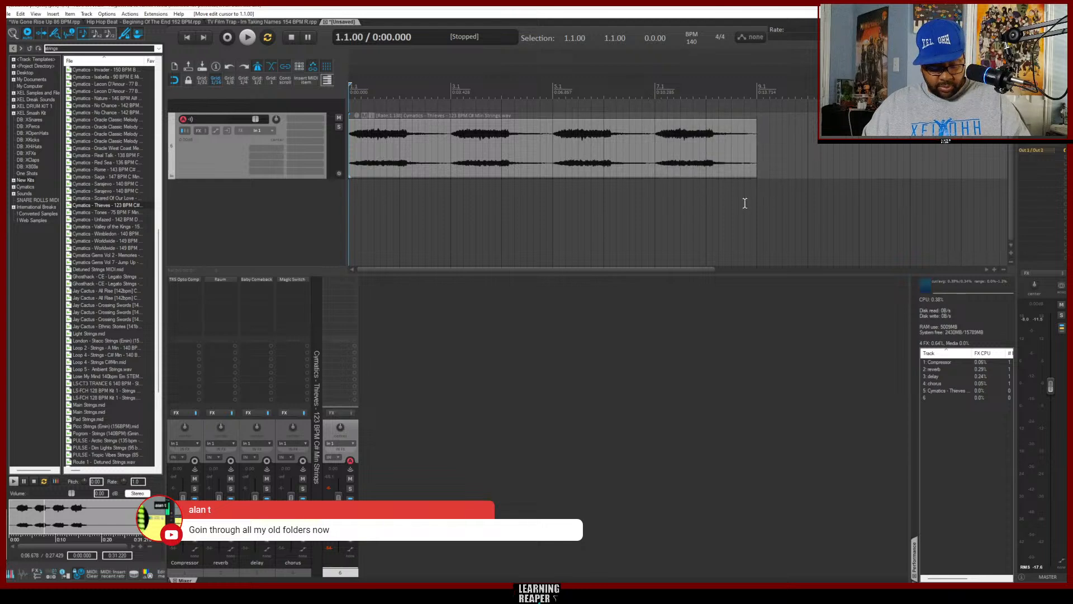
pyautogui.moveTo(760, 203); pyautogui.dragTo(660, 127)
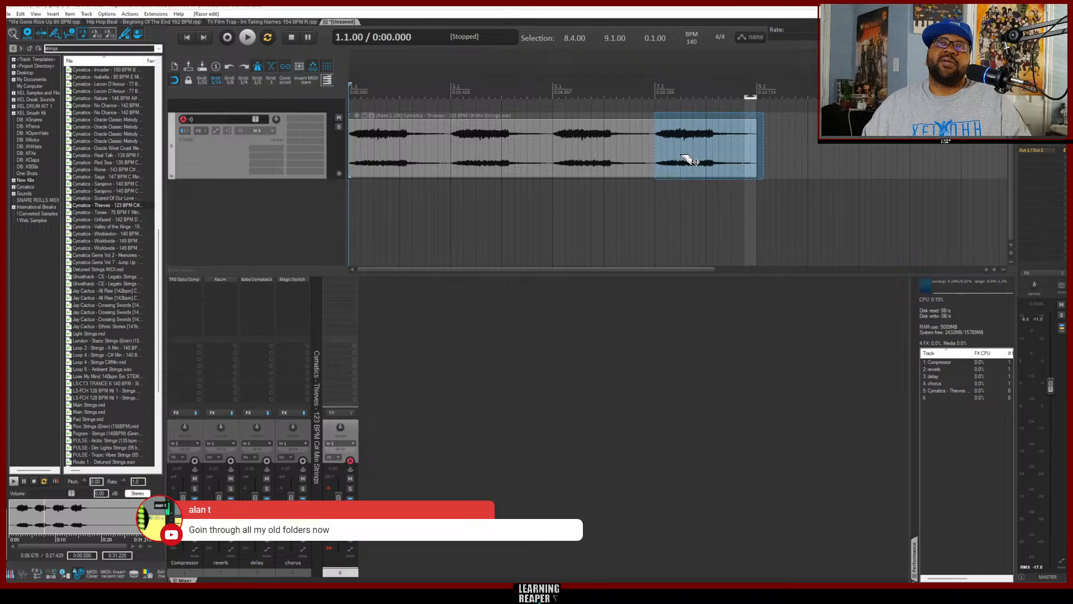
pyautogui.moveTo(688, 161)
pyautogui.mouseDown()
pyautogui.moveTo(803, 166)
pyautogui.moveTo(706, 159)
pyautogui.mouseUp()
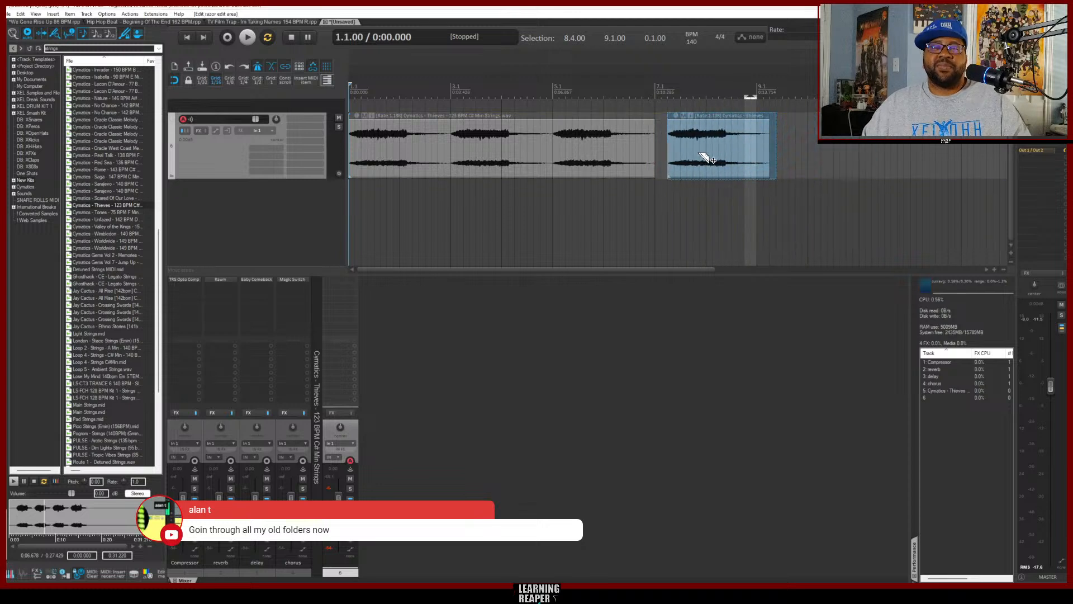
pyautogui.press('Escape')
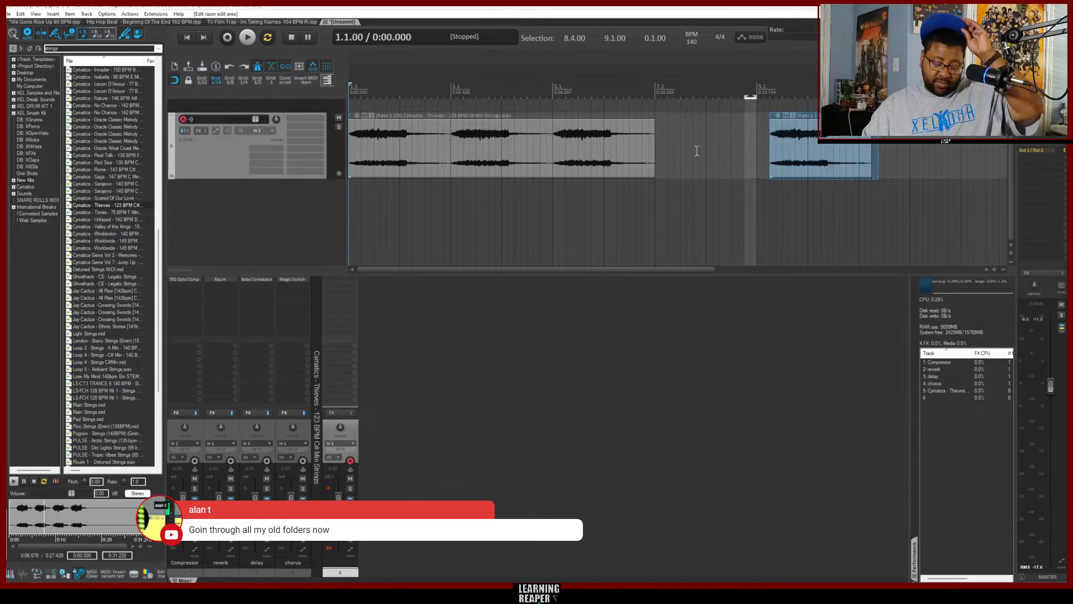
pyautogui.hotkey('ctrl', 'z')
pyautogui.hotkey('ctrl', 'z')
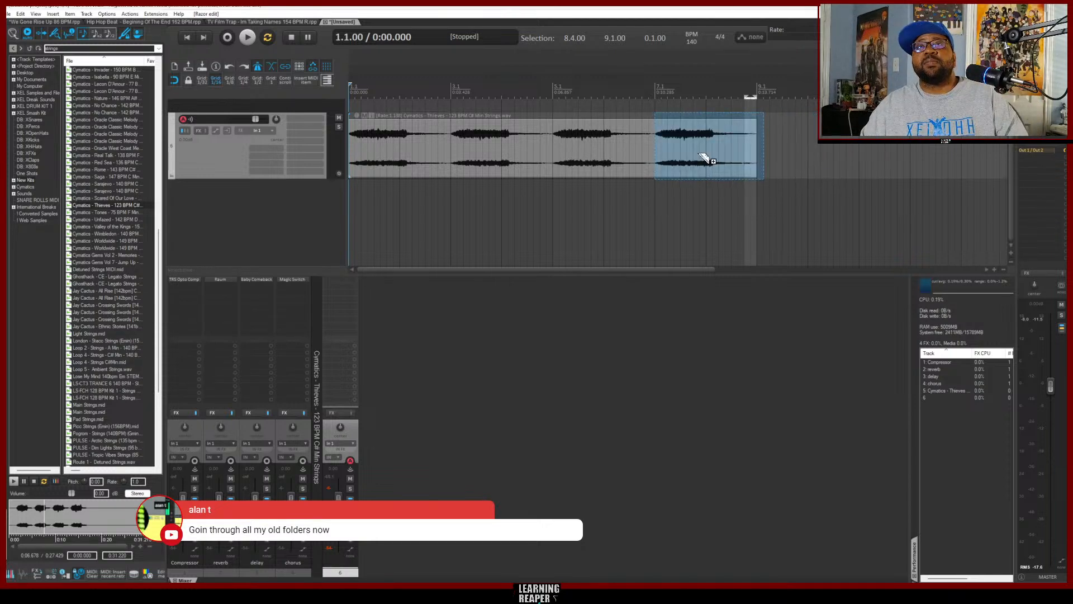
# Split the strings item at 7.1.00, just before its last phrase
pyautogui.click(655, 90)
pyautogui.press('s')
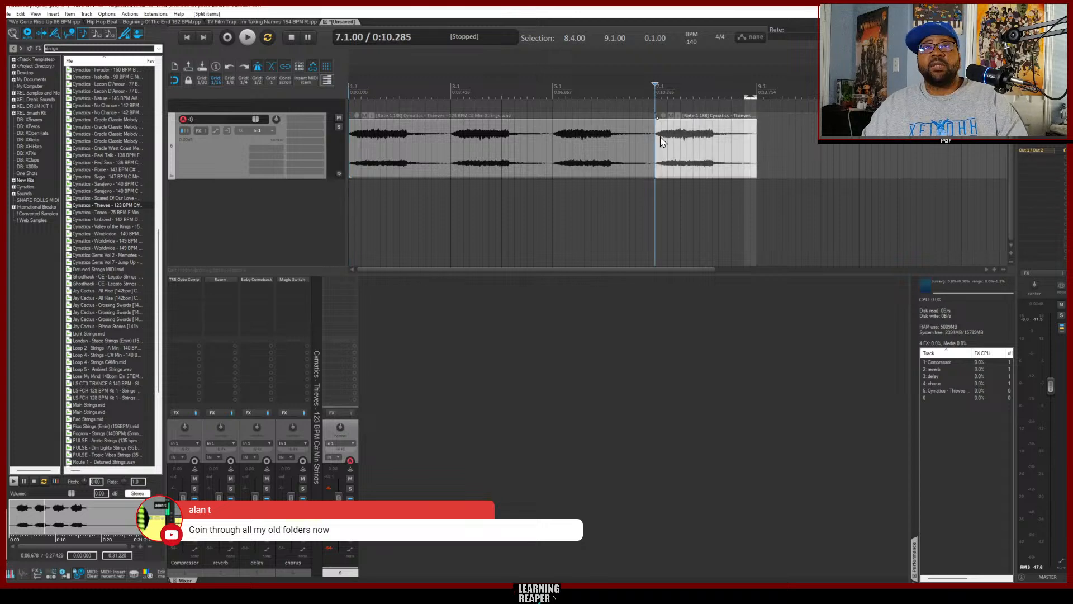
# Lower the pitch of the last strings phrase by 2 semitones
pyautogui.click(677, 133)
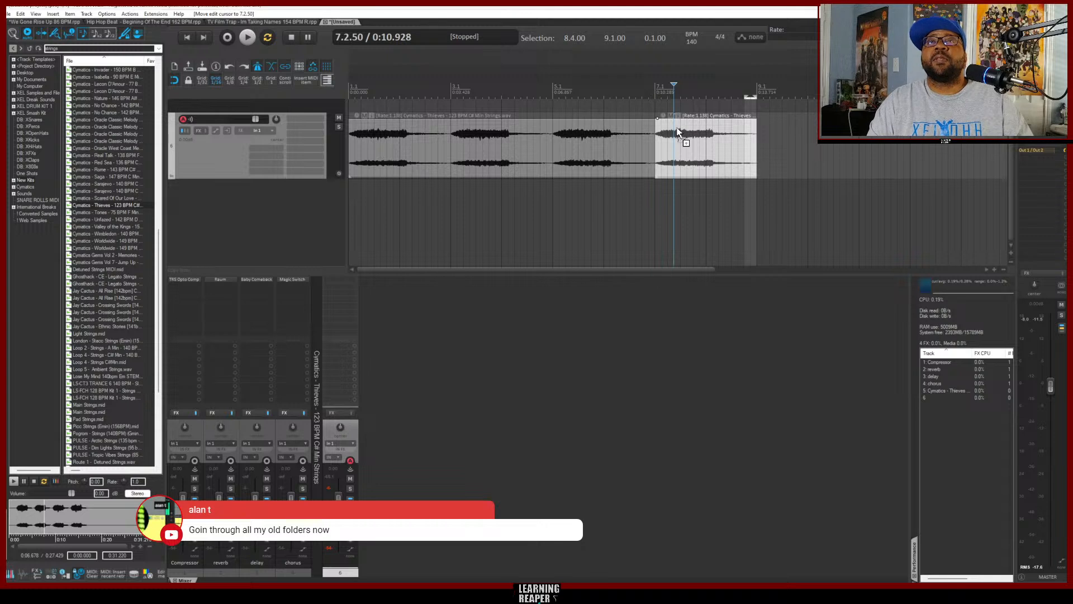
pyautogui.press('m')
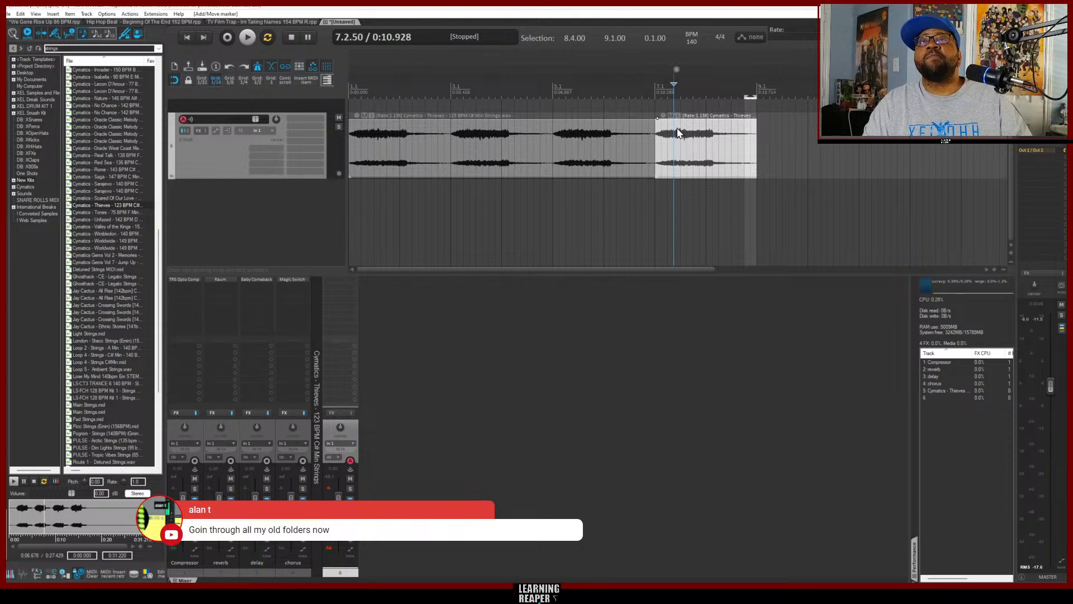
pyautogui.press('KP_3')
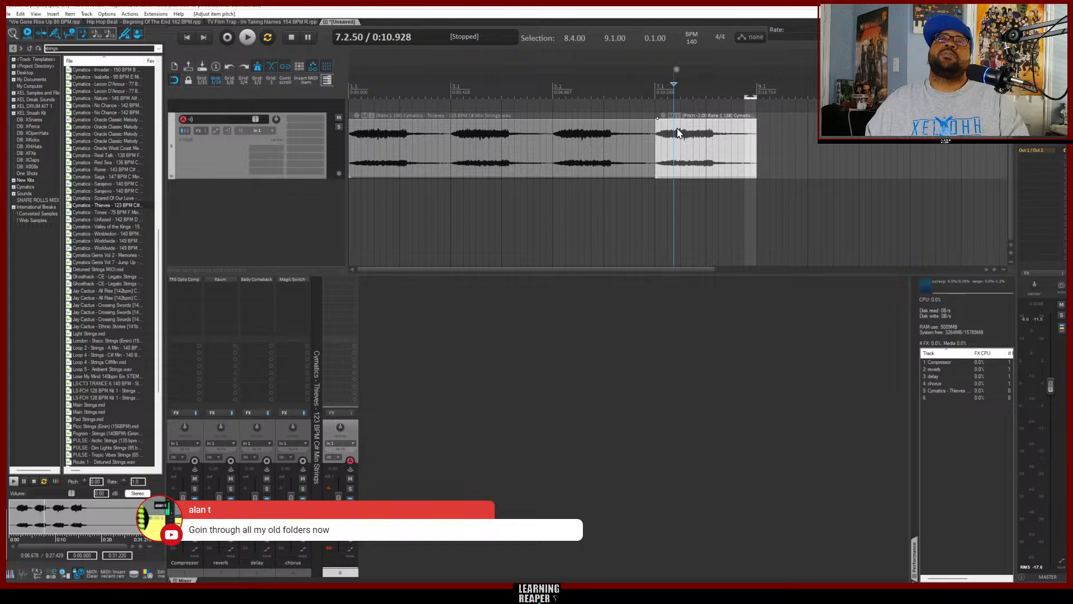
# Set the time selection from 1.1.00 to 9.1.00, spanning all the strings phrases
pyautogui.click(551, 91)
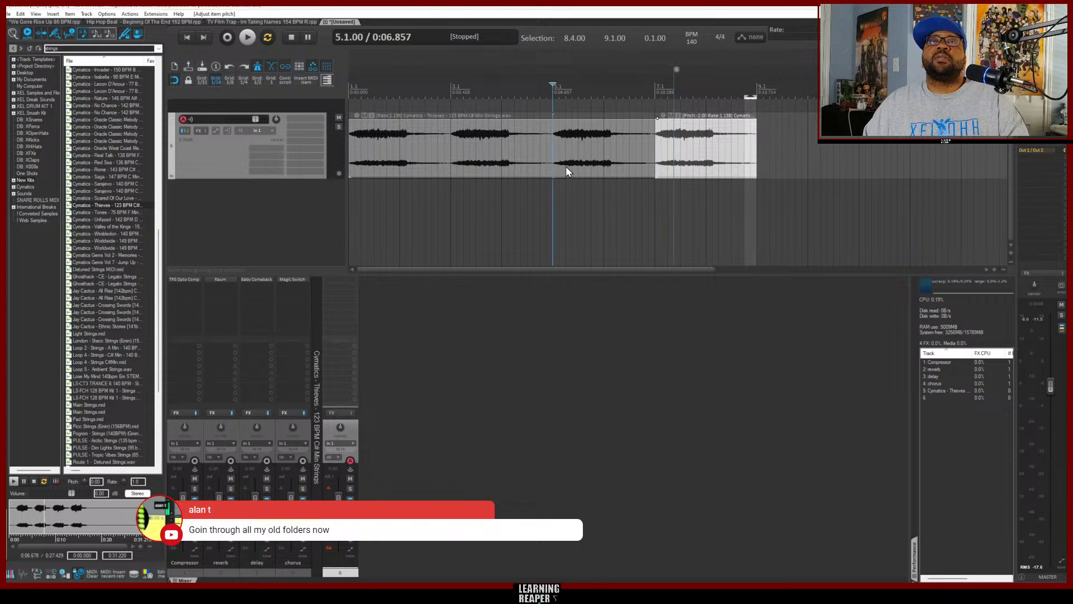
pyautogui.press('space')
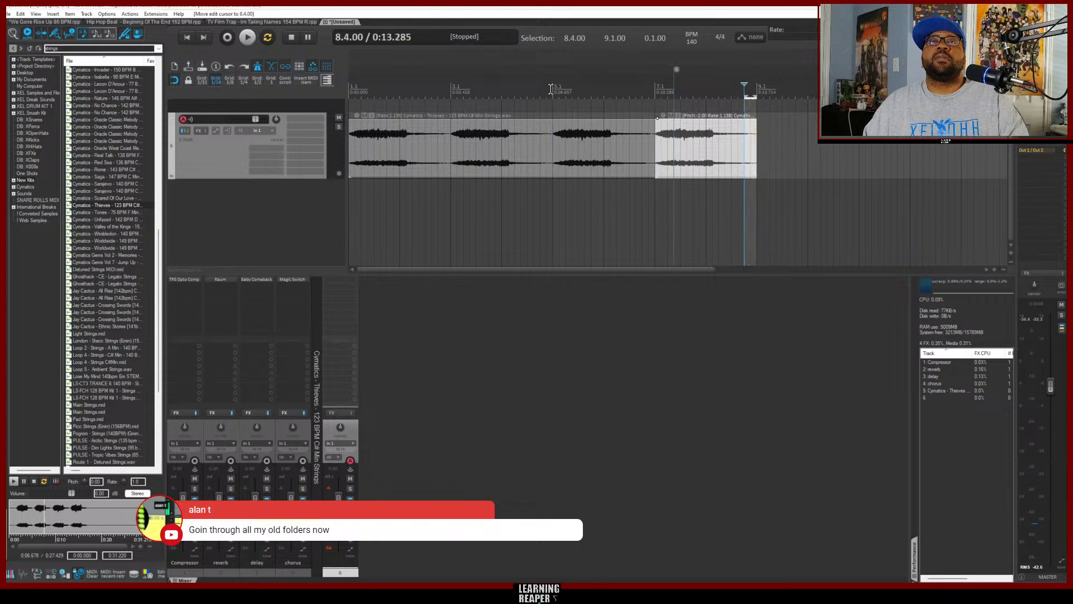
pyautogui.hotkey('ctrl', 'z')
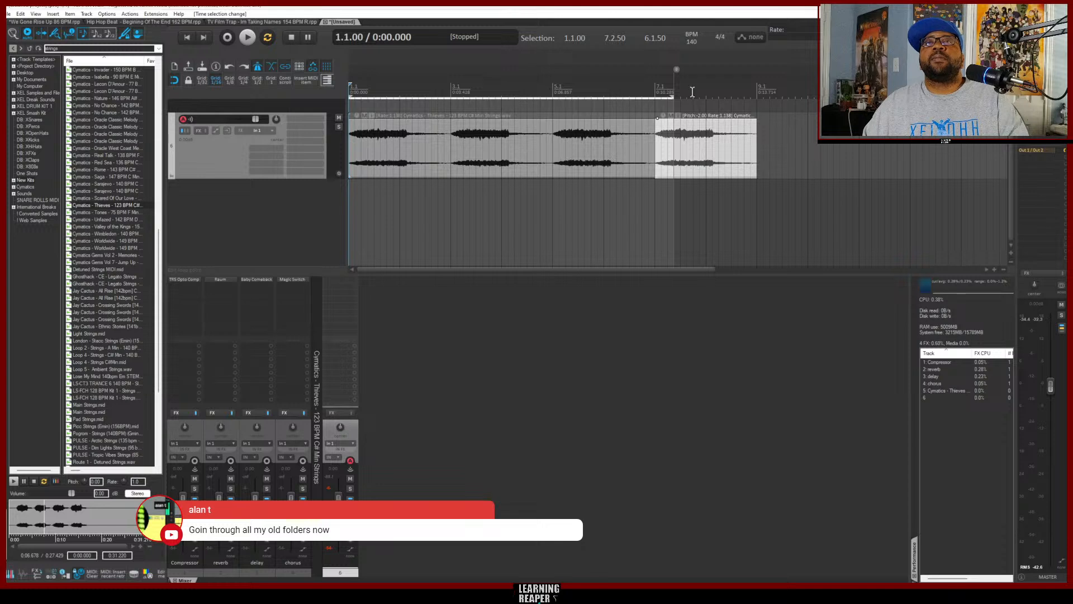
pyautogui.moveTo(673, 96); pyautogui.dragTo(749, 103)
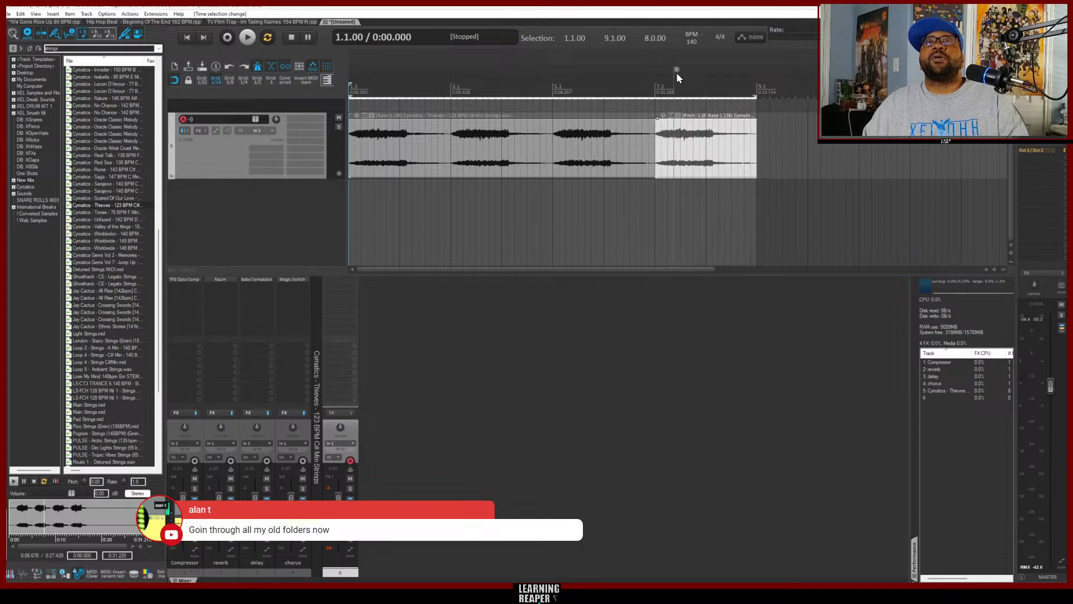
pyautogui.click(677, 72)
pyautogui.press('Delete')
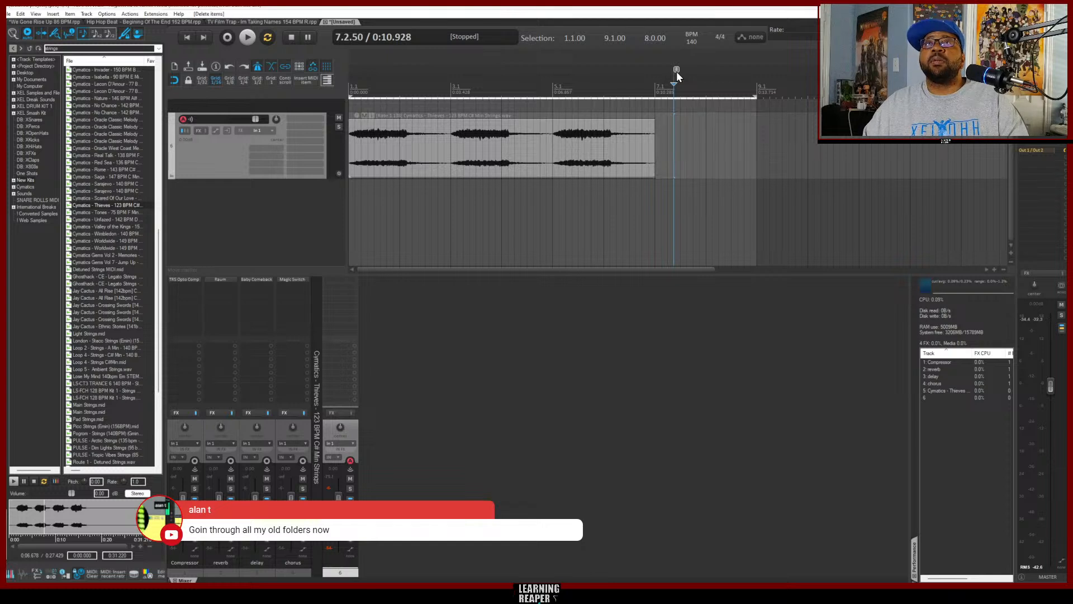
pyautogui.hotkey('ctrl', 'z')
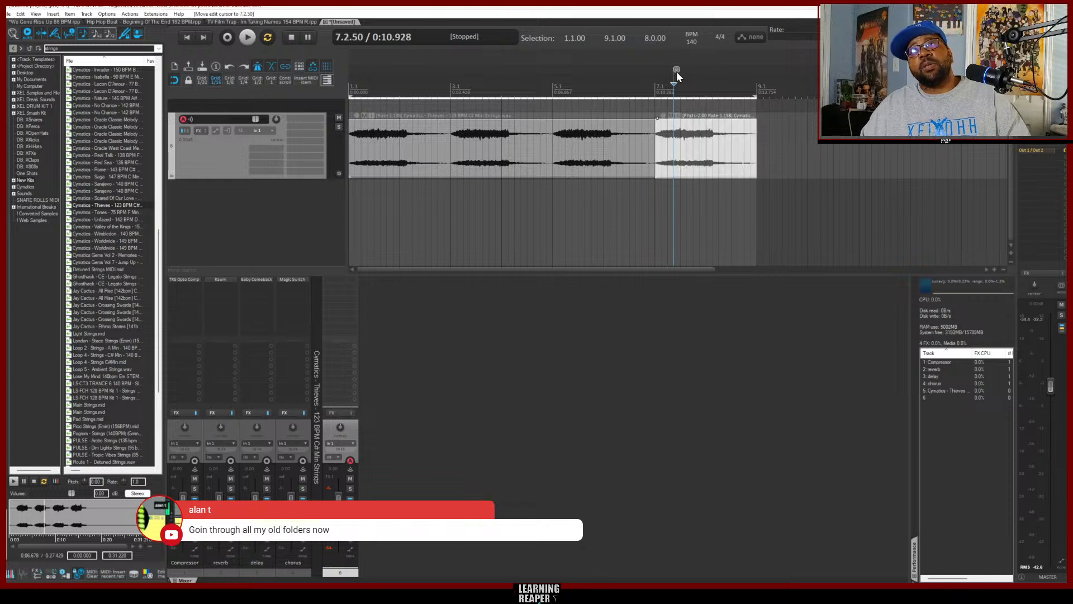
# Remove the stray project marker at 7.2.50
pyautogui.rightClick(677, 71)
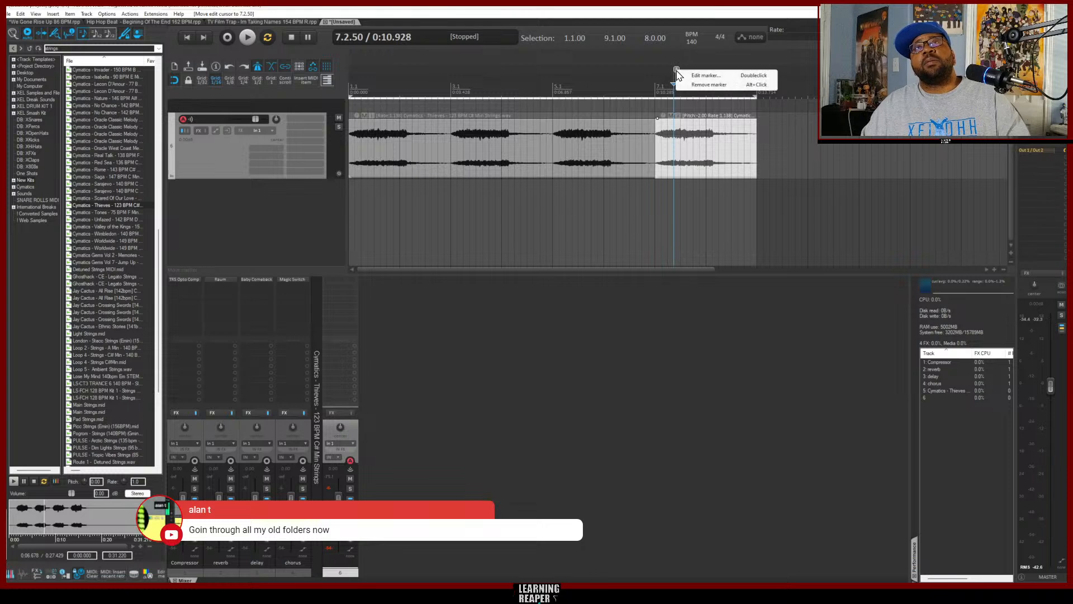
pyautogui.click(707, 85)
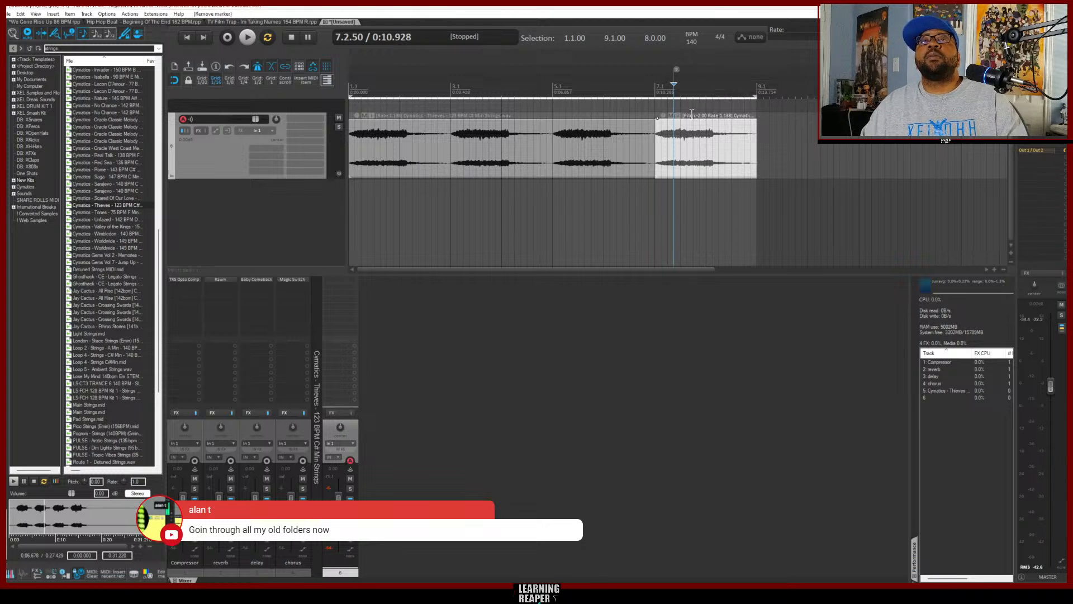
pyautogui.rightClick(677, 71)
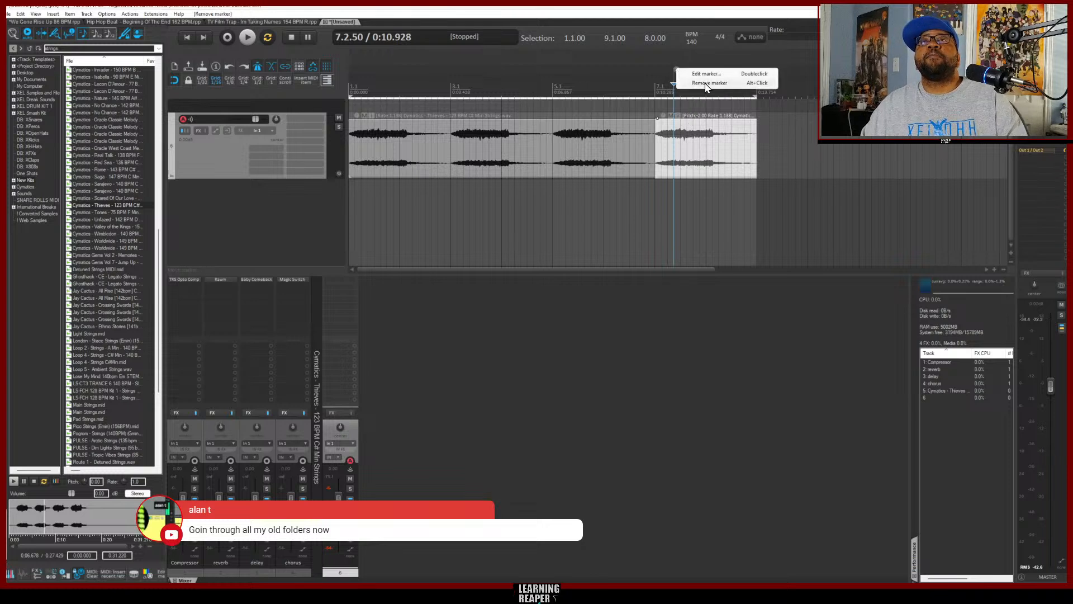
pyautogui.click(736, 85)
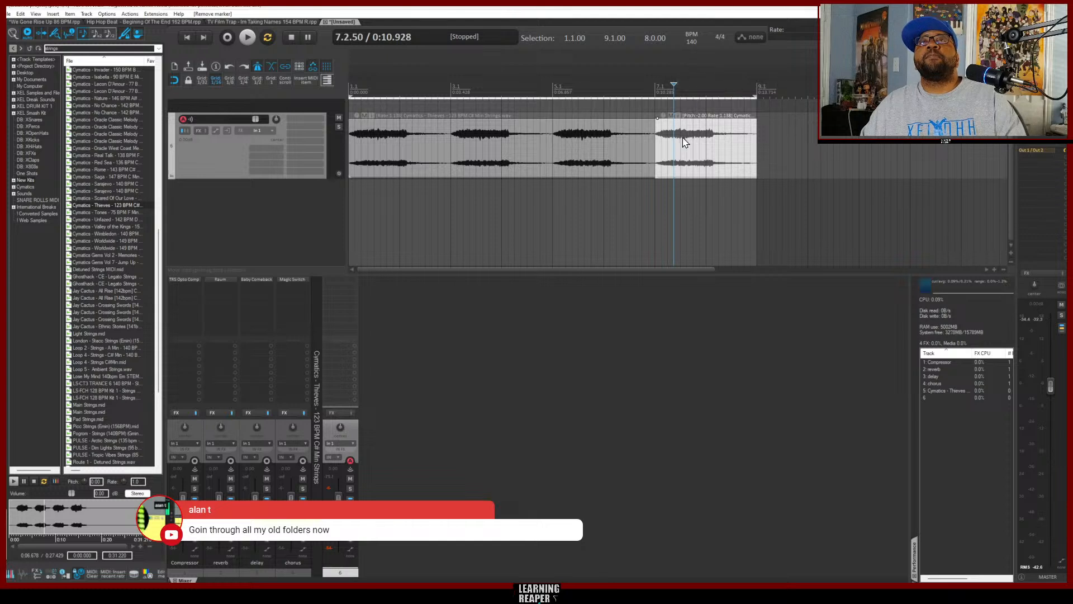
# Play the strings from the project start to review the arrangement with the pitched-down last phrase, and stop playback
pyautogui.press('Home')
pyautogui.press('space')
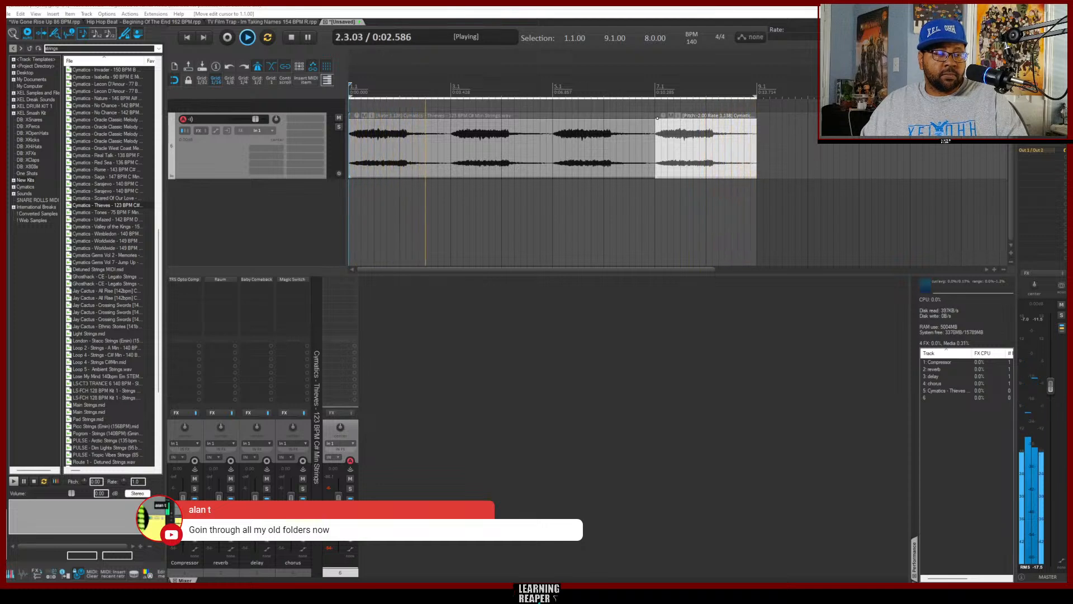
pyautogui.click(293, 215)
pyautogui.press('space')
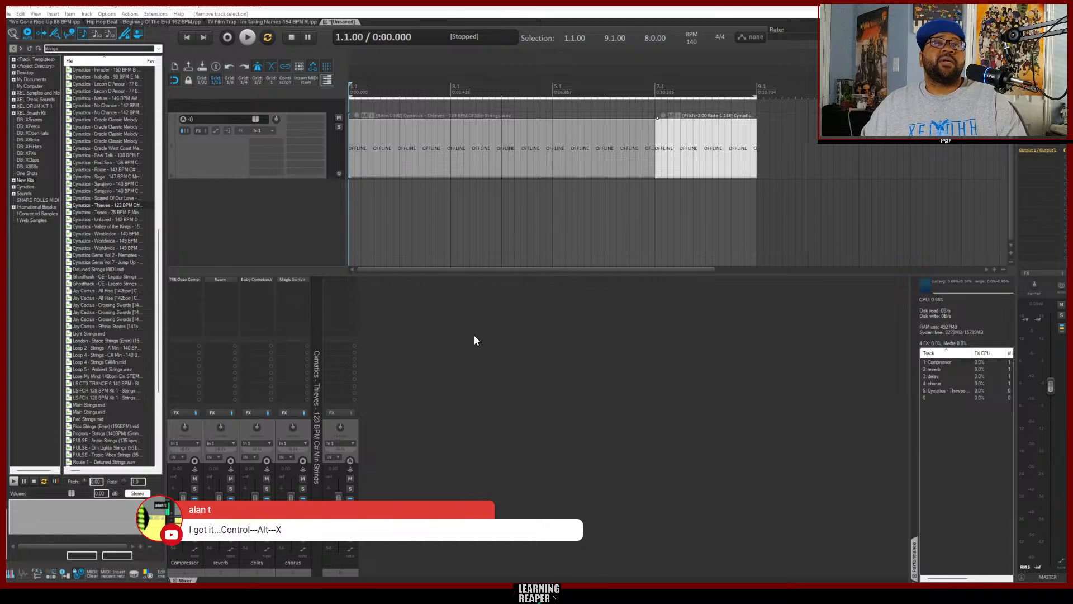
pyautogui.click(296, 222)
pyautogui.press('space')
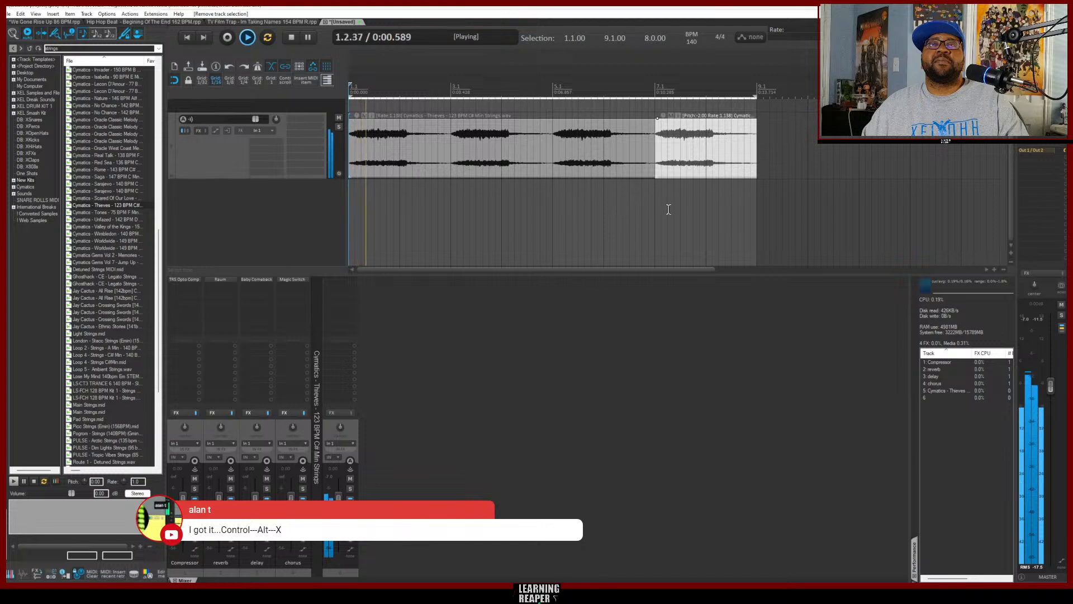
pyautogui.press('space')
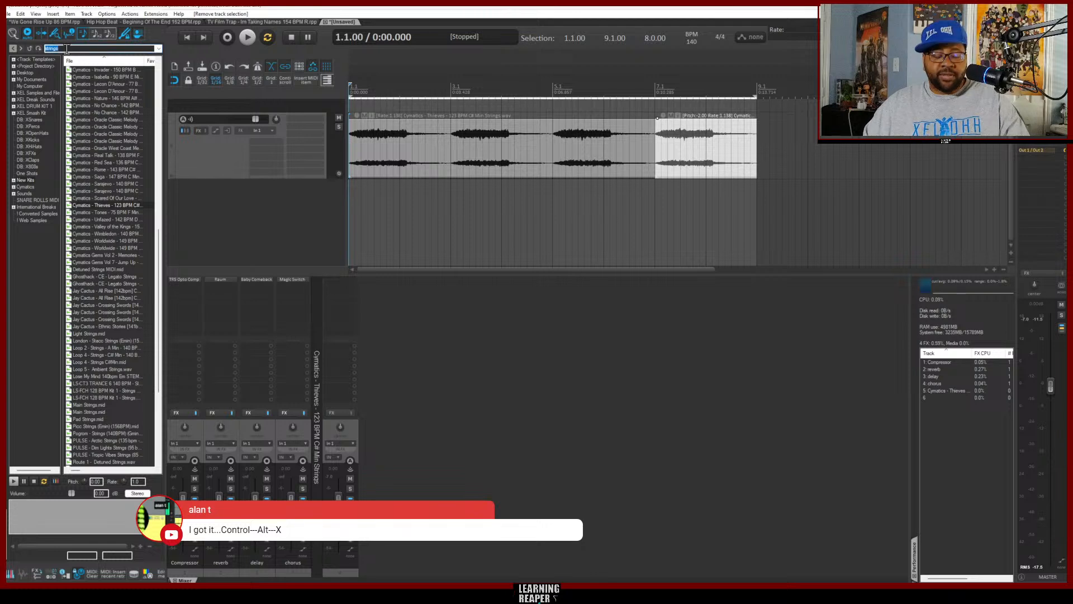
# Search the samples for "perc loop" and insert Cymatics - Concrete Perc Loop - 180 BPM on a new track at 1.1.00
pyautogui.write('perc loop')
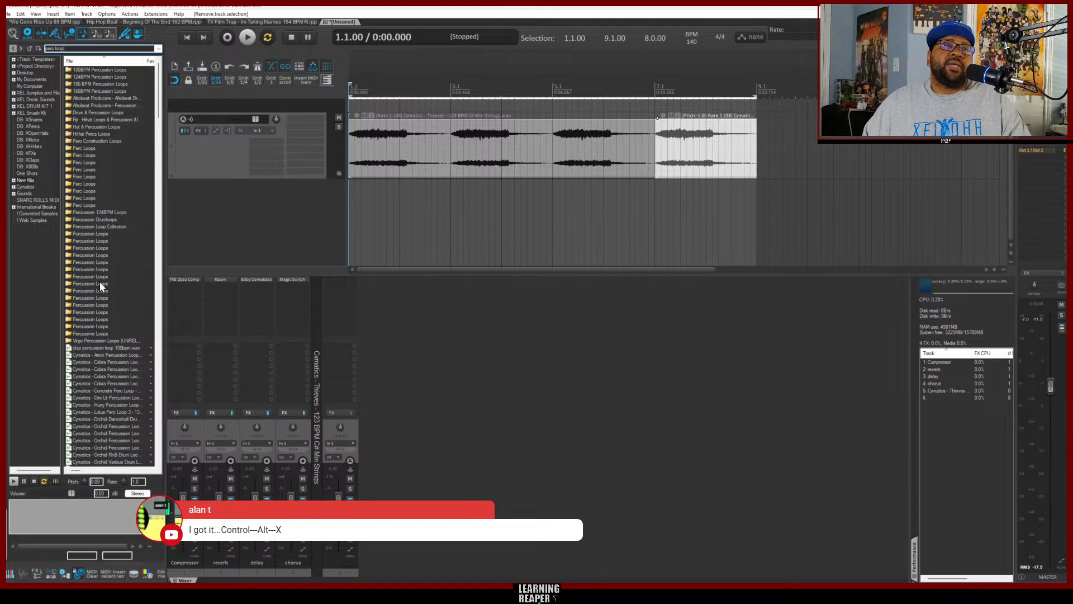
pyautogui.click(116, 390)
pyautogui.scroll(-4, 104, 359)
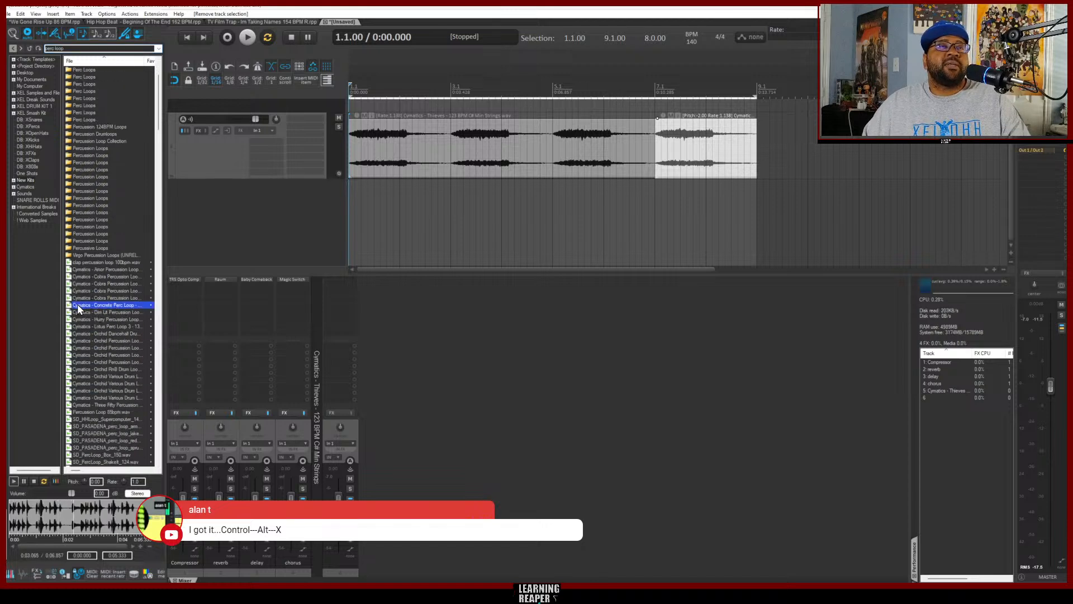
pyautogui.moveTo(77, 305); pyautogui.dragTo(256, 205)
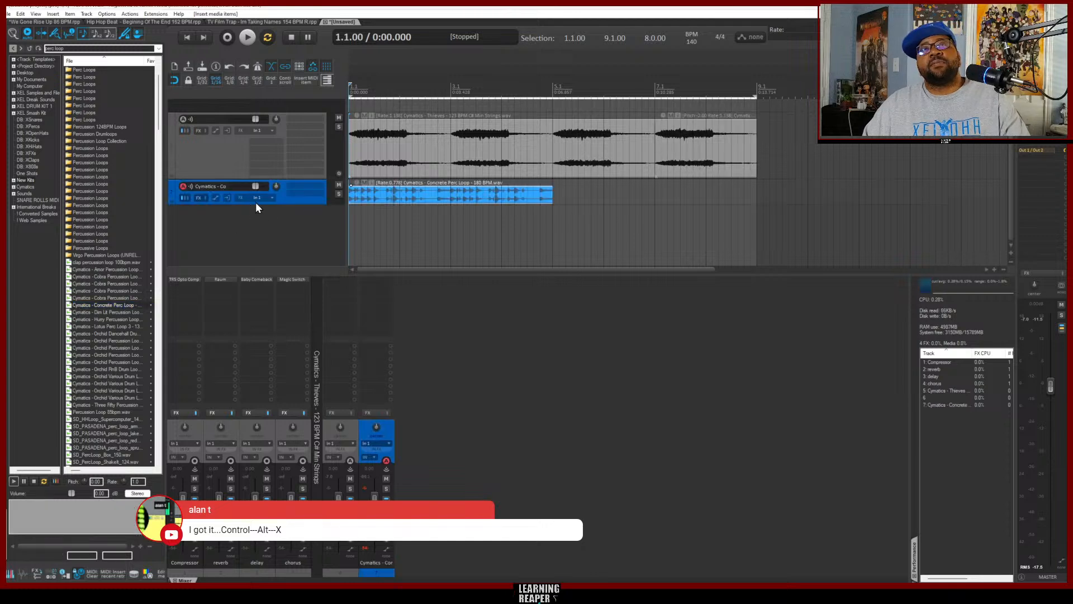
# Audition the percussion loop with the strings, and stretch its item to end at 9.1.00 at rate 0.389
pyautogui.press('space')
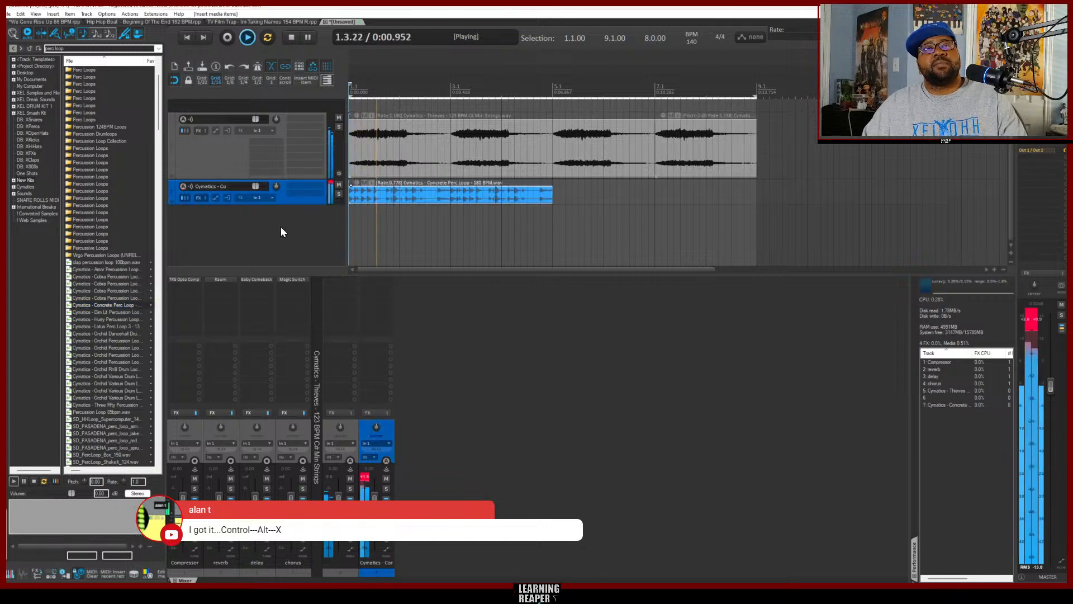
pyautogui.press('space')
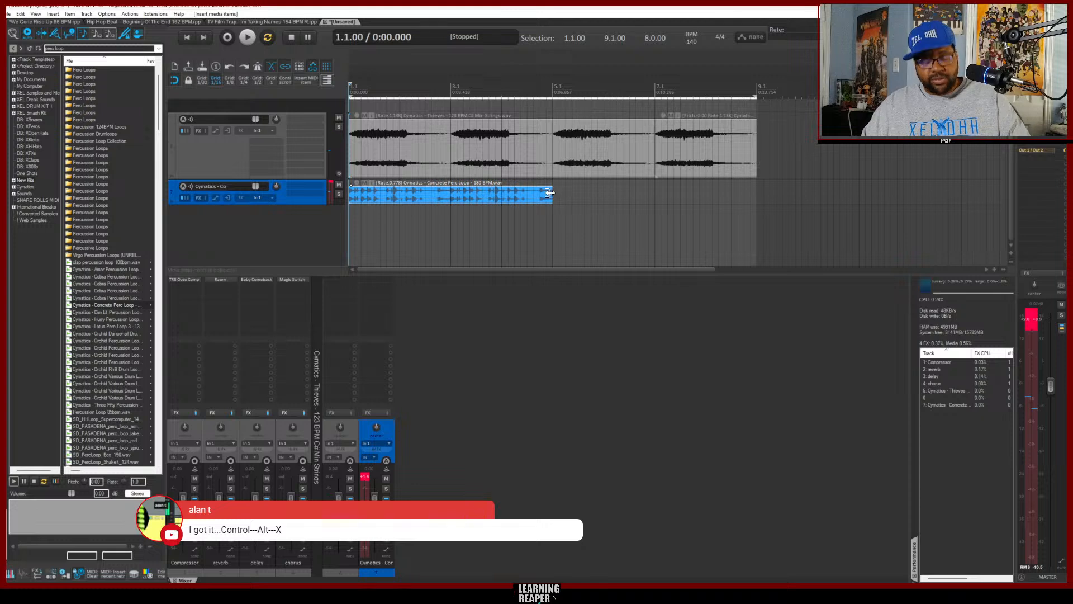
pyautogui.moveTo(549, 194); pyautogui.dragTo(753, 195)
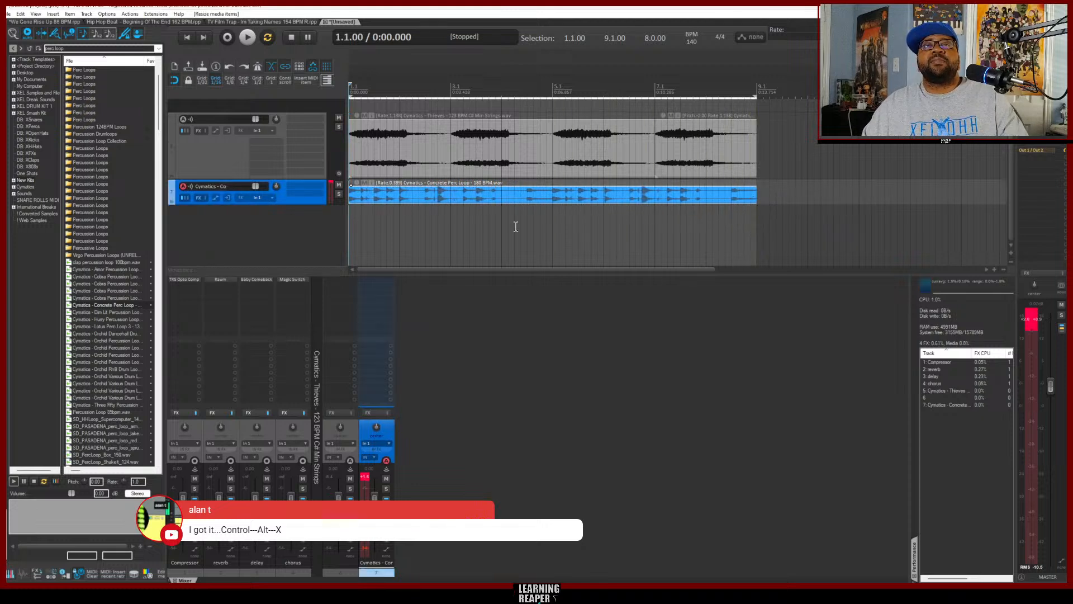
pyautogui.press('space')
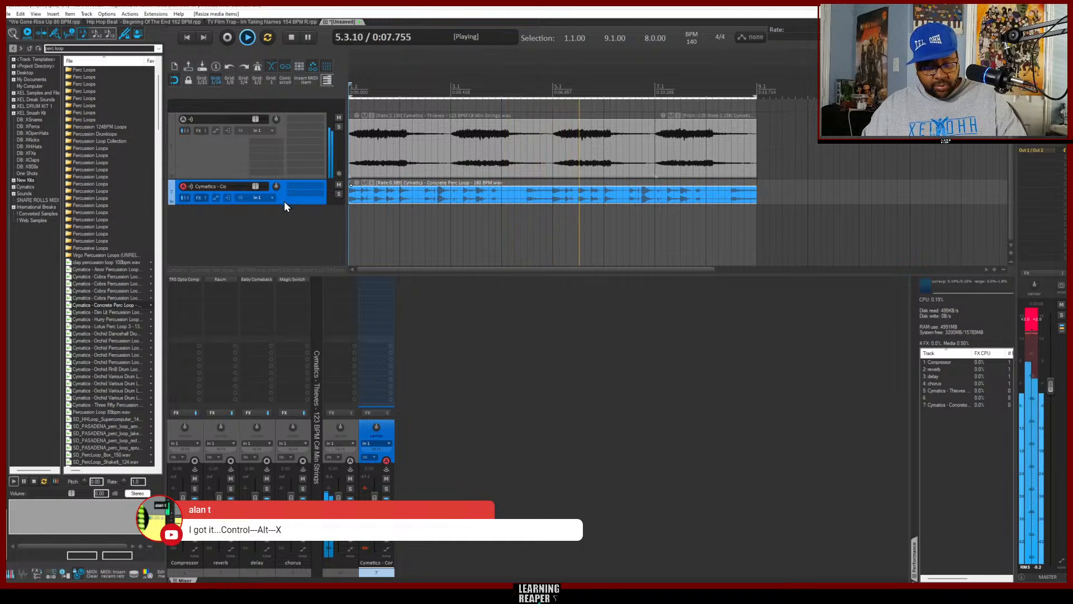
# Add the ReEQ plugin to the percussion loop track and load the XEL Setup 1 preset
pyautogui.press('e')
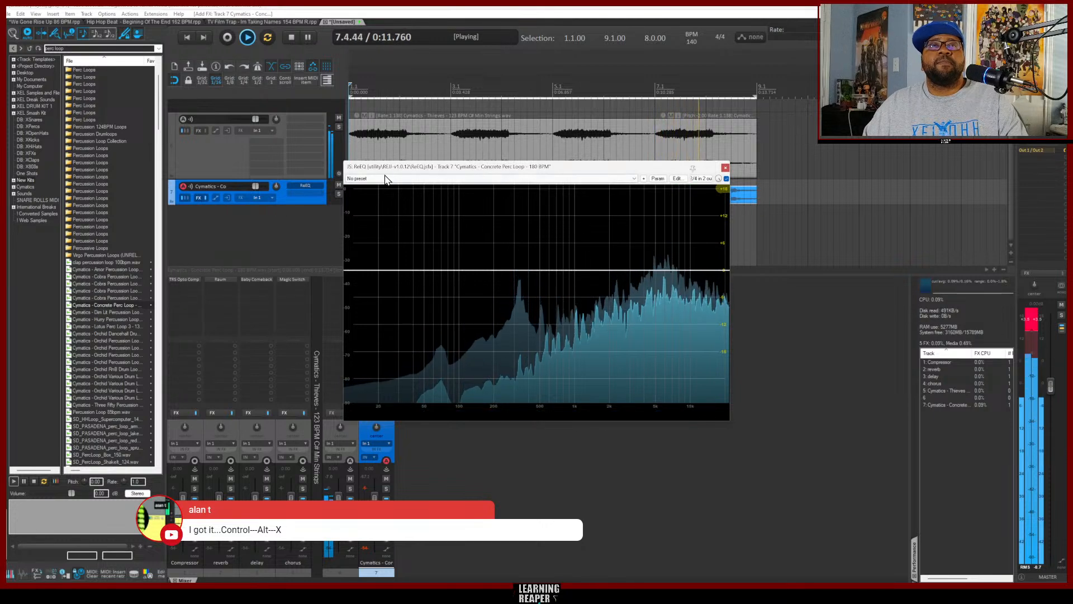
pyautogui.click(366, 178)
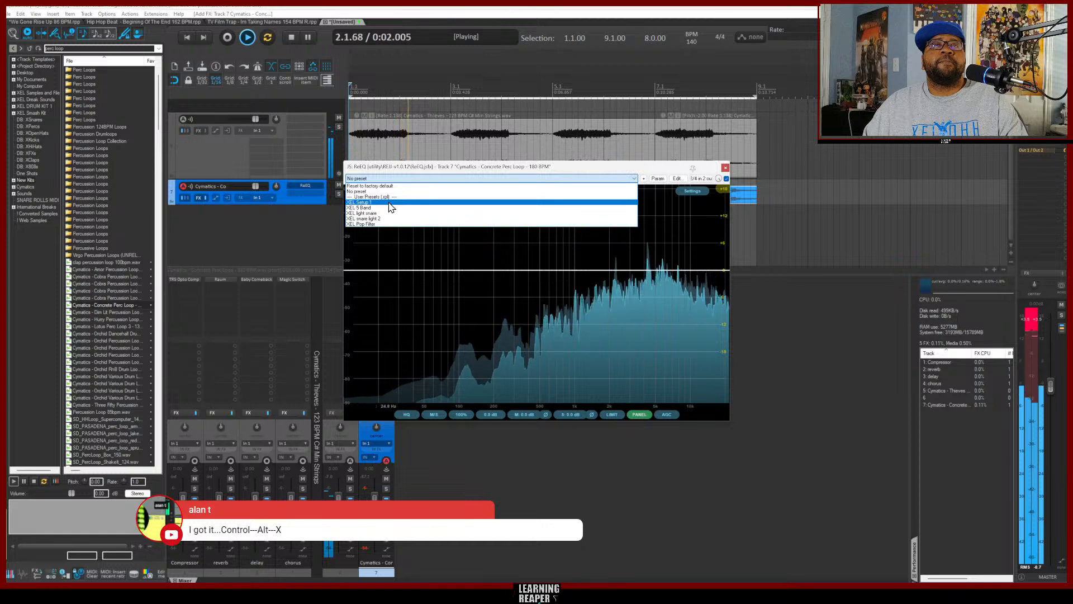
pyautogui.click(392, 203)
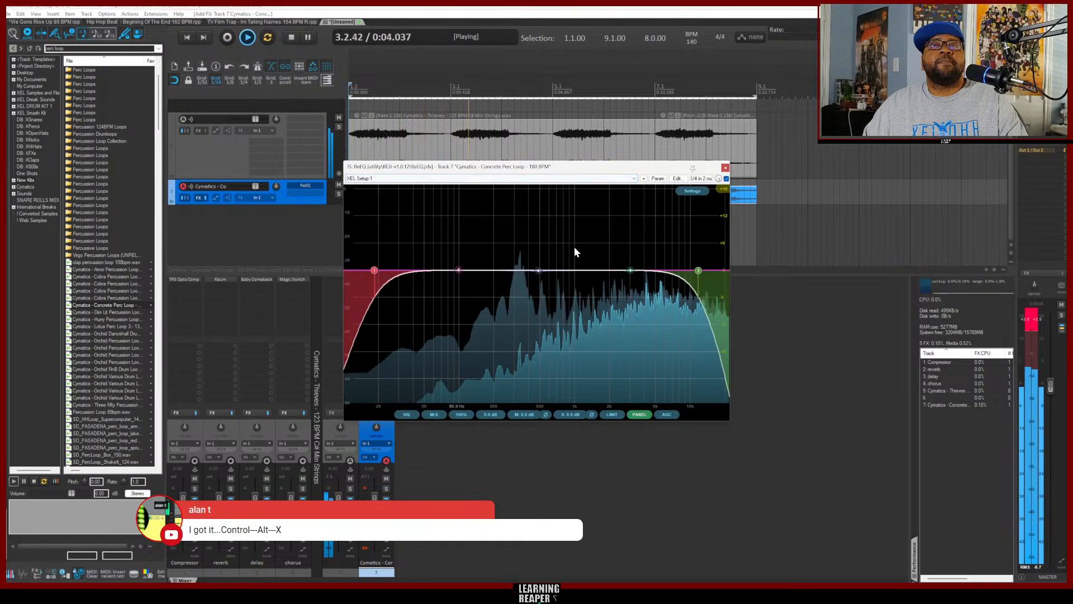
# Set the percussion EQ's high cut to about 2.04 kHz and its low cut to about 135 Hz
pyautogui.moveTo(657, 276); pyautogui.dragTo(610, 277)
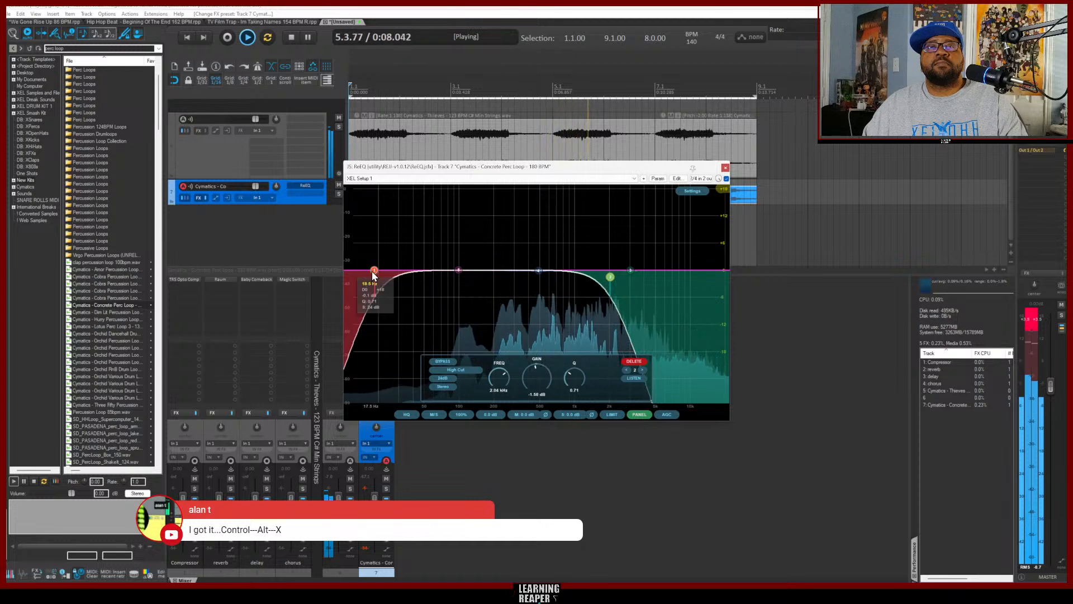
pyautogui.moveTo(374, 270); pyautogui.dragTo(473, 277)
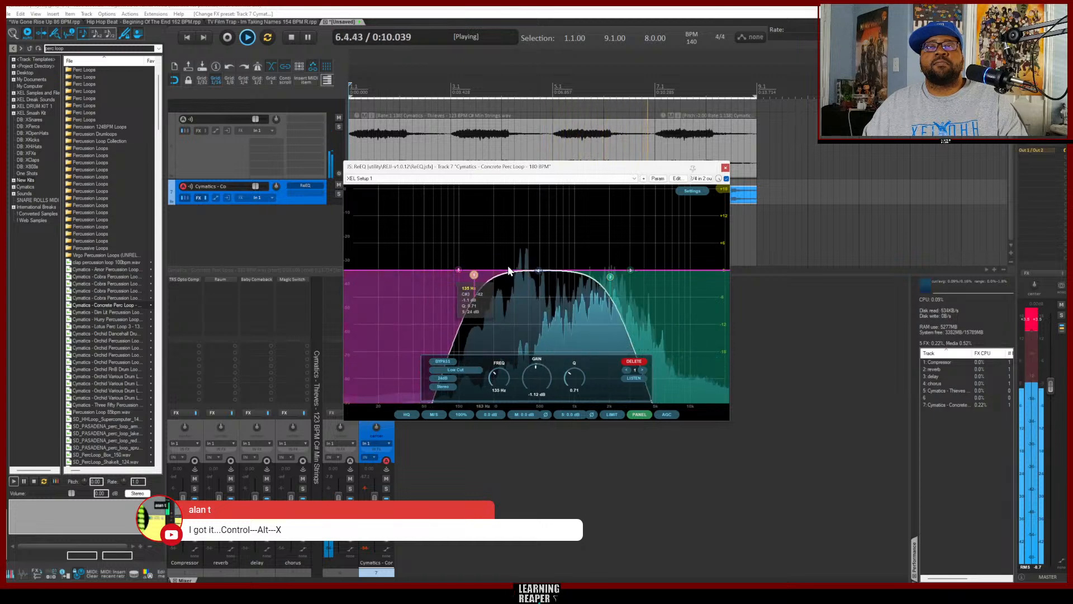
pyautogui.click(725, 168)
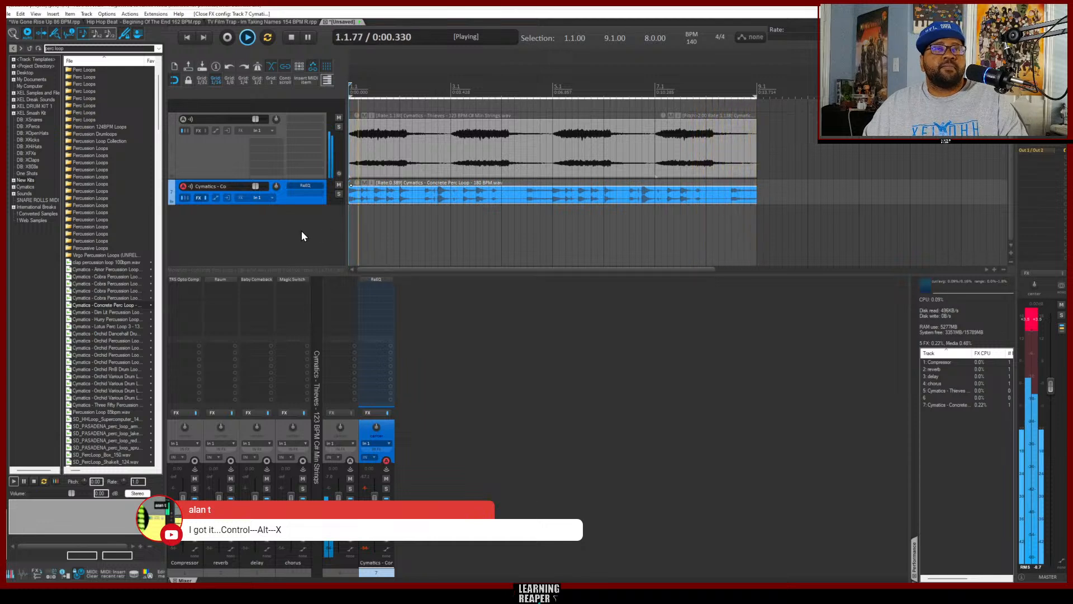
# Search the samples for "hi hat loop" and preview Cymatics - Live Hihat Loop 1 - 70 BPM
pyautogui.click(70, 50)
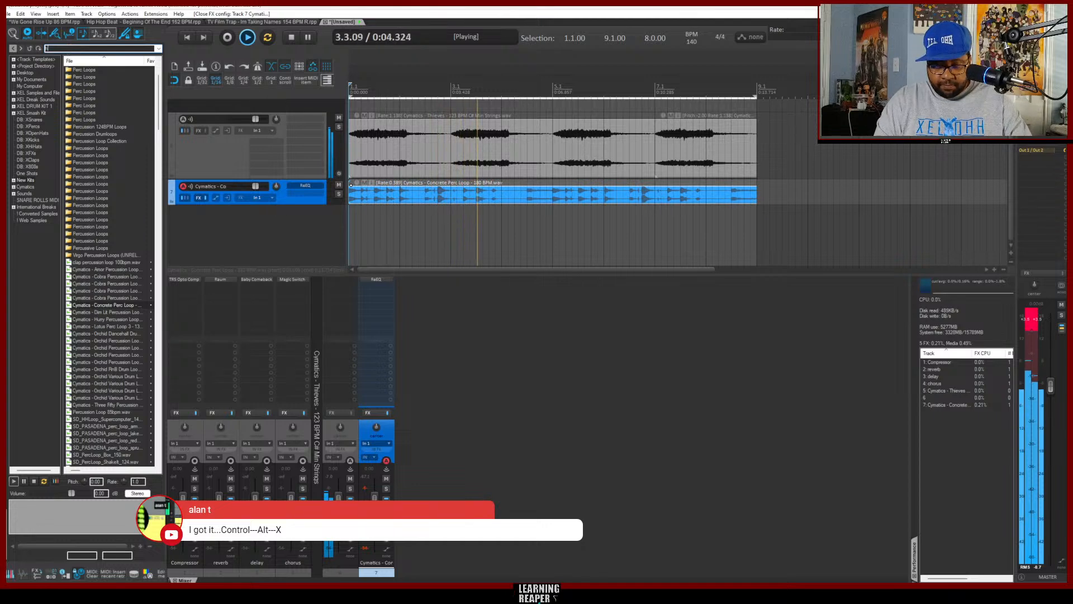
pyautogui.write('hi hat lo')
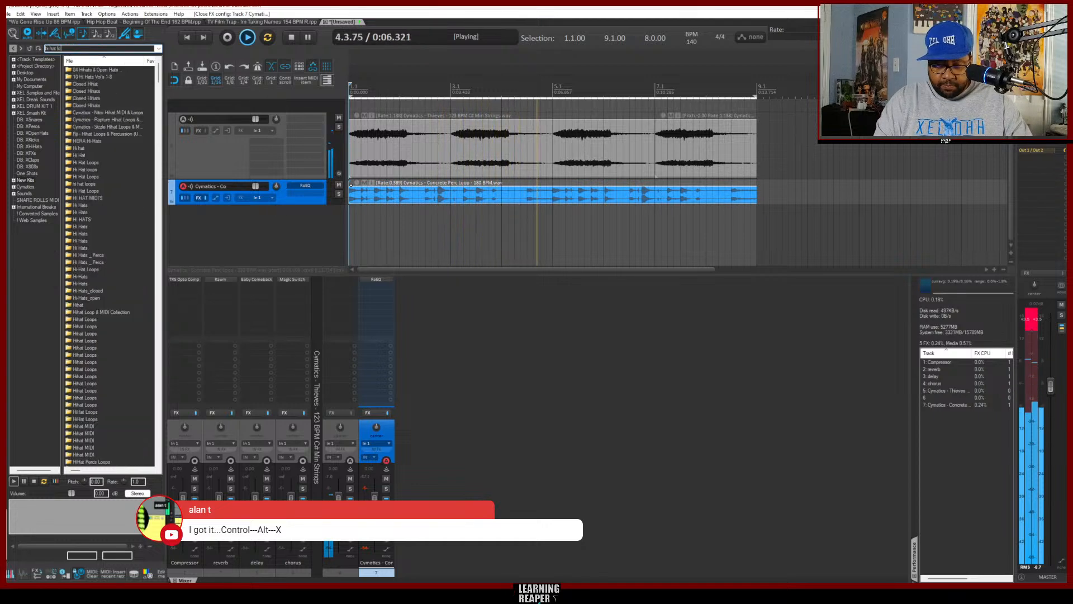
pyautogui.write('op')
pyautogui.click(96, 305)
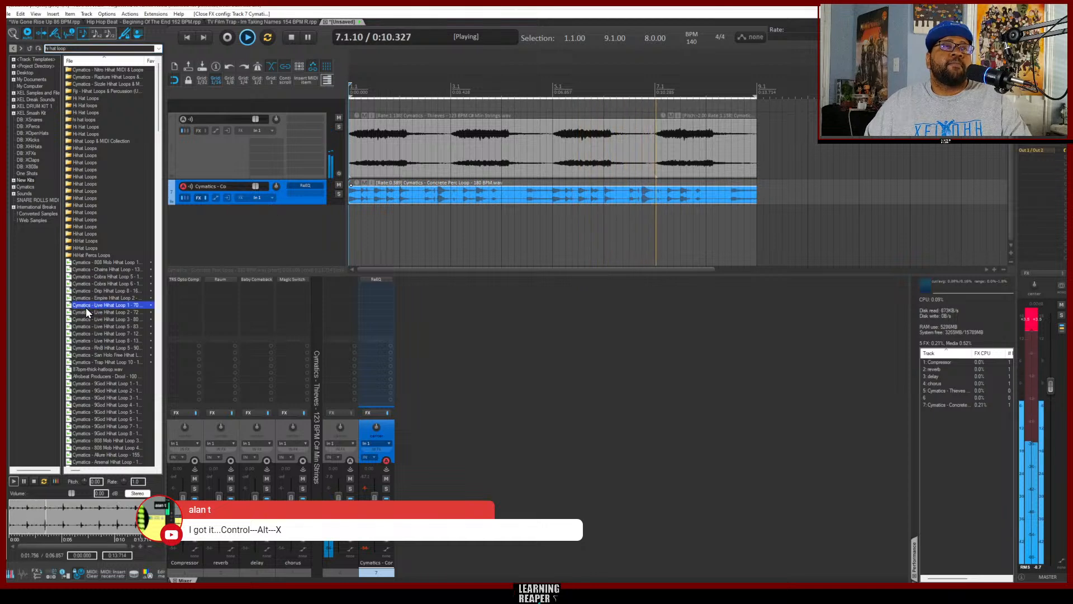
# Insert the Live Hihat Loop 1 sample on a new track at 1.1.00 and duplicate the item to reach 9.1.00
pyautogui.moveTo(78, 306); pyautogui.dragTo(263, 240)
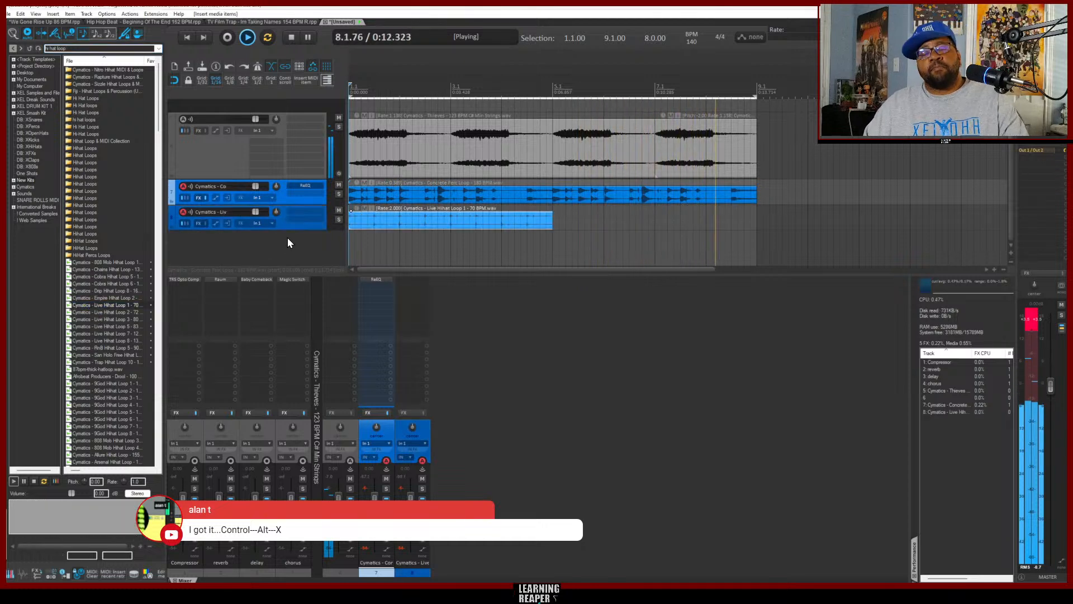
pyautogui.hotkey('ctrl', 'd')
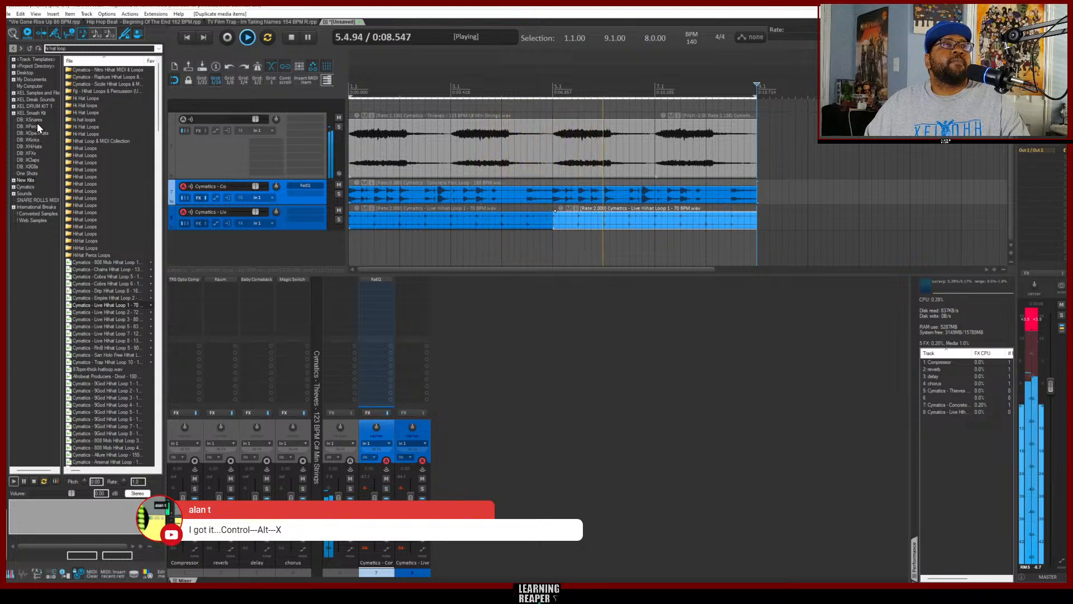
# Preview X Clap Soliud from the XClaps samples and insert it on a new track at 1.3.00
pyautogui.click(32, 160)
pyautogui.click(95, 98)
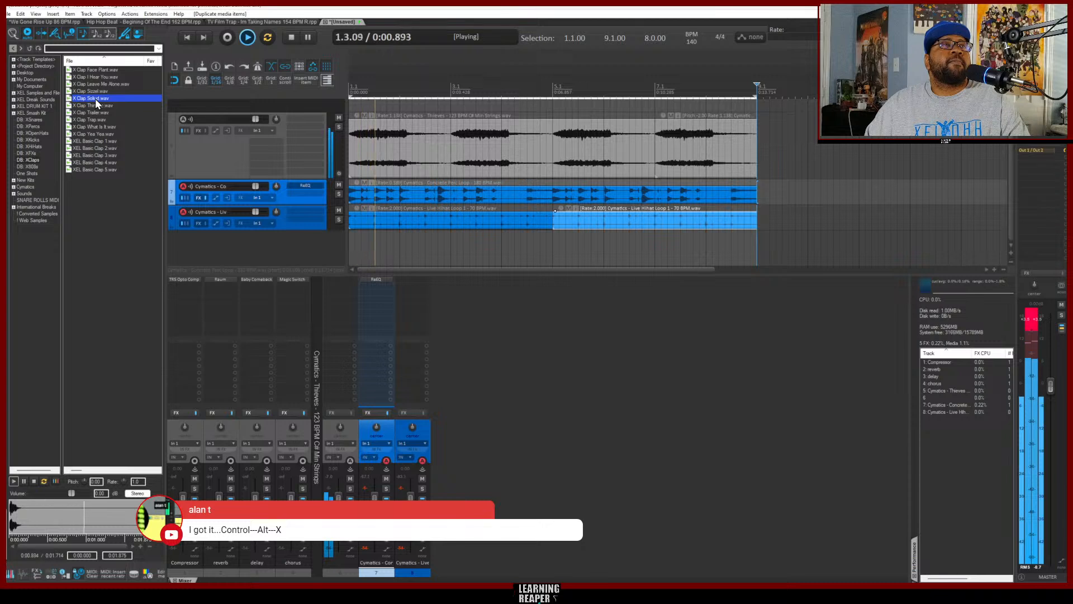
pyautogui.moveTo(95, 98); pyautogui.dragTo(376, 246)
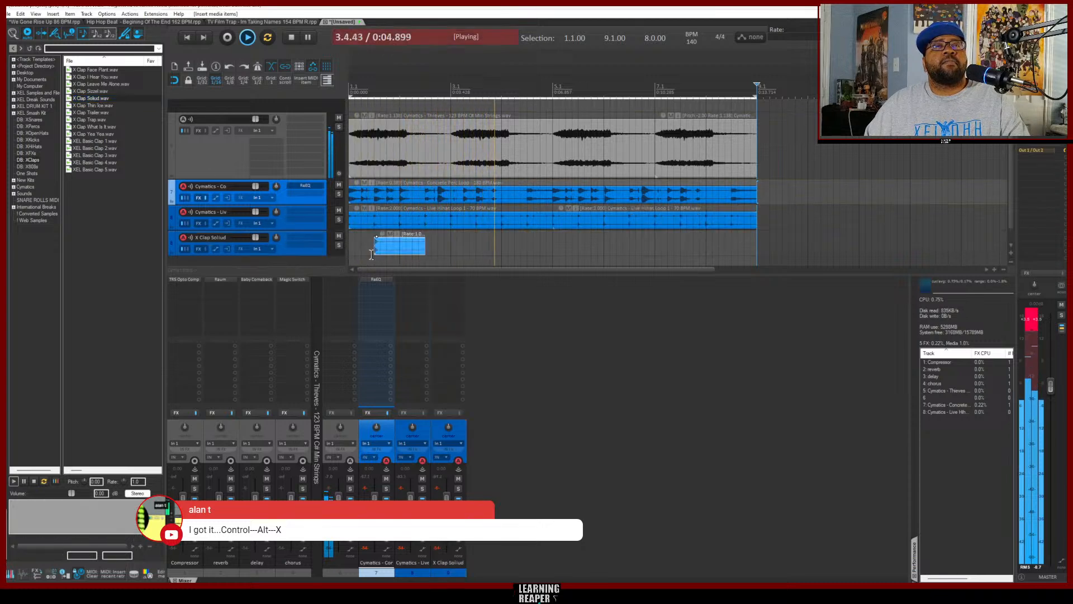
pyautogui.click(351, 236)
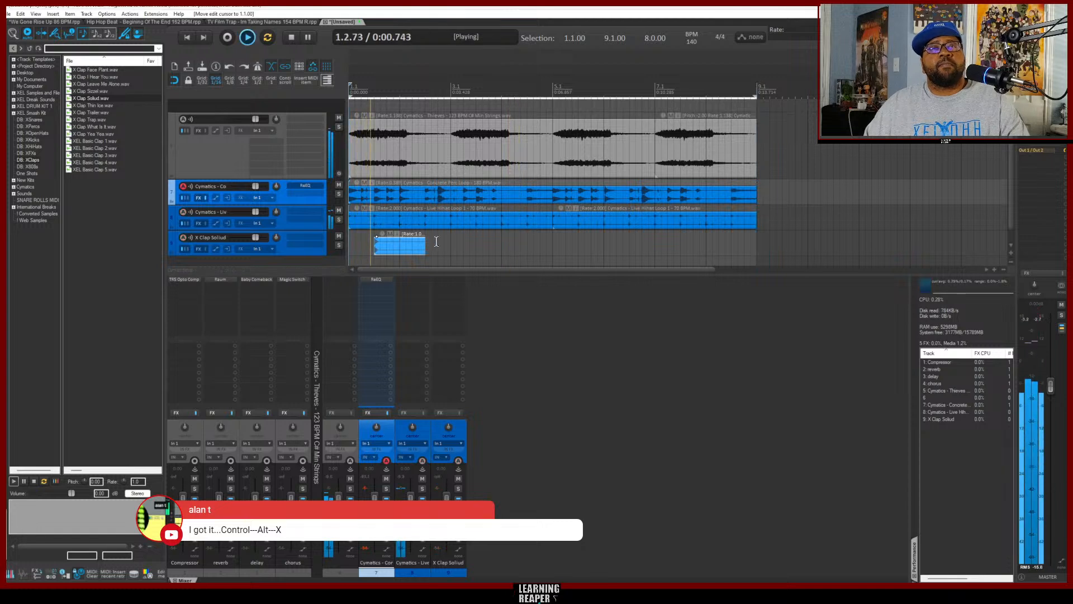
pyautogui.press('space')
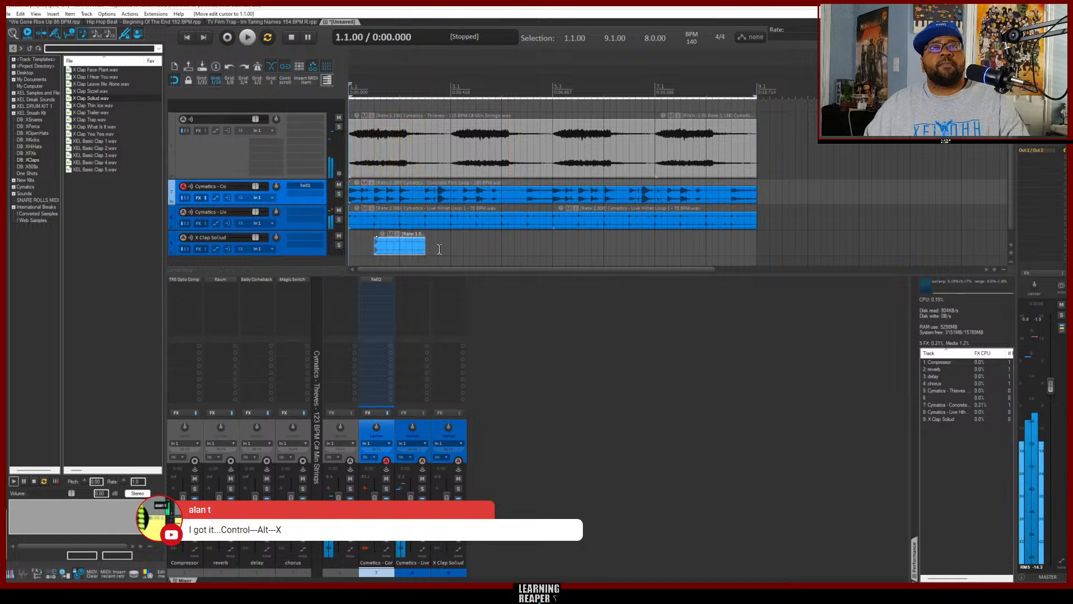
# Duplicate the clap item seven times in a row, trim the last copy to end at 9.1.00, and play from the start
pyautogui.hotkey('ctrl', 'd')
pyautogui.hotkey('ctrl', 'd')
pyautogui.hotkey('ctrl', 'd')
pyautogui.hotkey('ctrl', 'd')
pyautogui.hotkey('ctrl', 'd')
pyautogui.hotkey('ctrl', 'd')
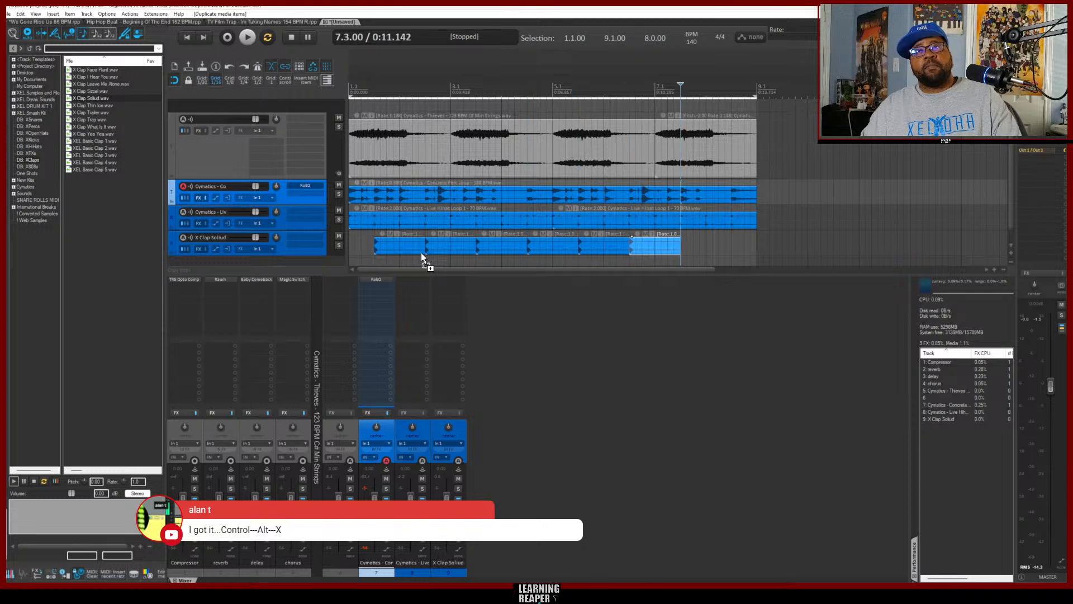
pyautogui.hotkey('ctrl', 'd')
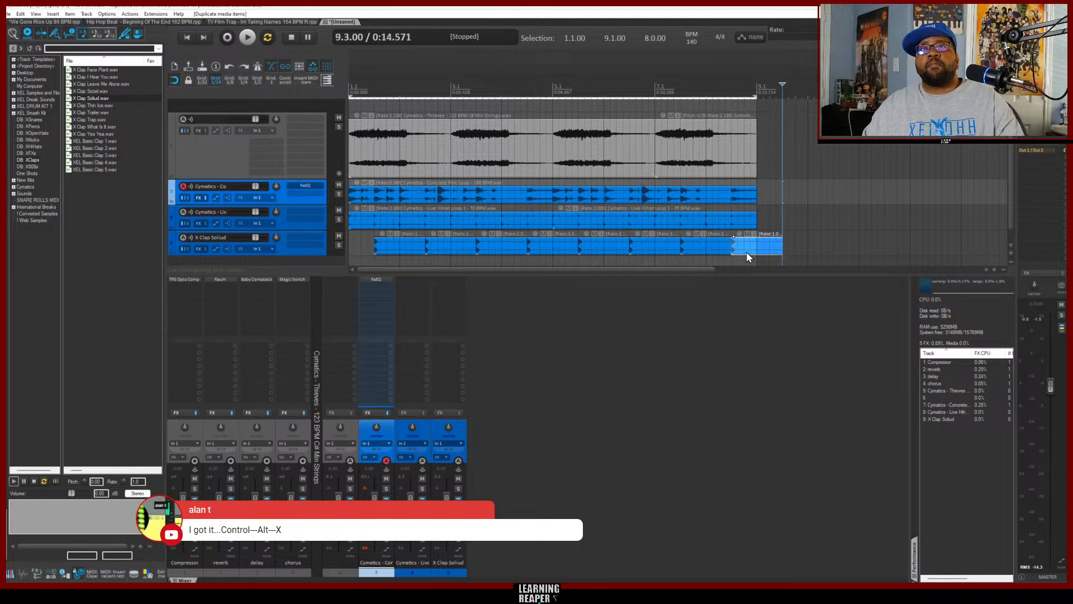
pyautogui.moveTo(780, 243); pyautogui.dragTo(758, 243)
pyautogui.press('Home')
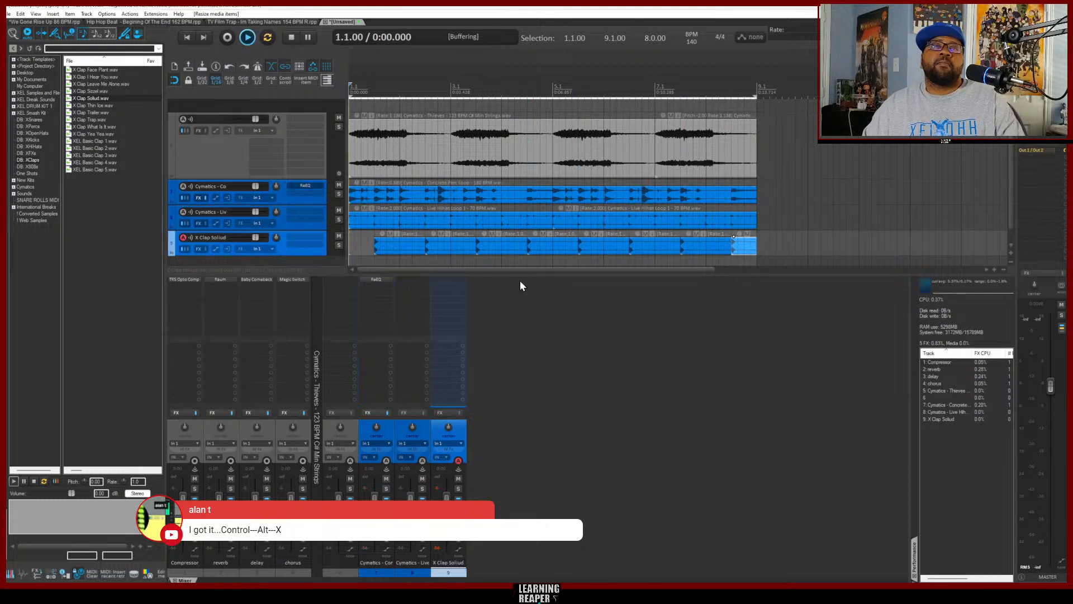
pyautogui.press('space')
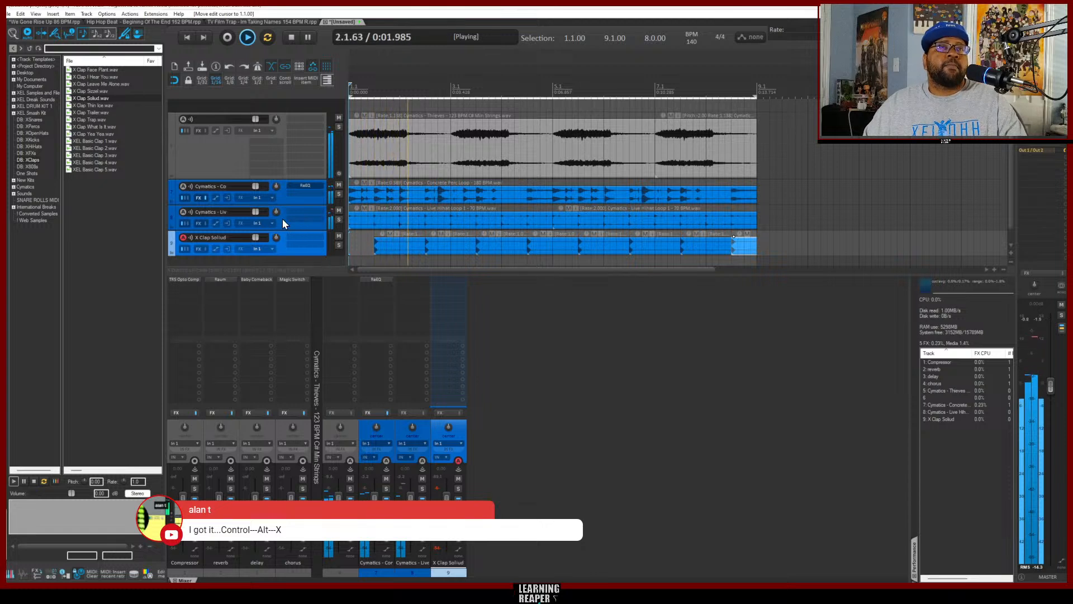
# Preview X Kick Round Out from the XKicks samples and insert it on a new track at 1.1.00
pyautogui.click(28, 140)
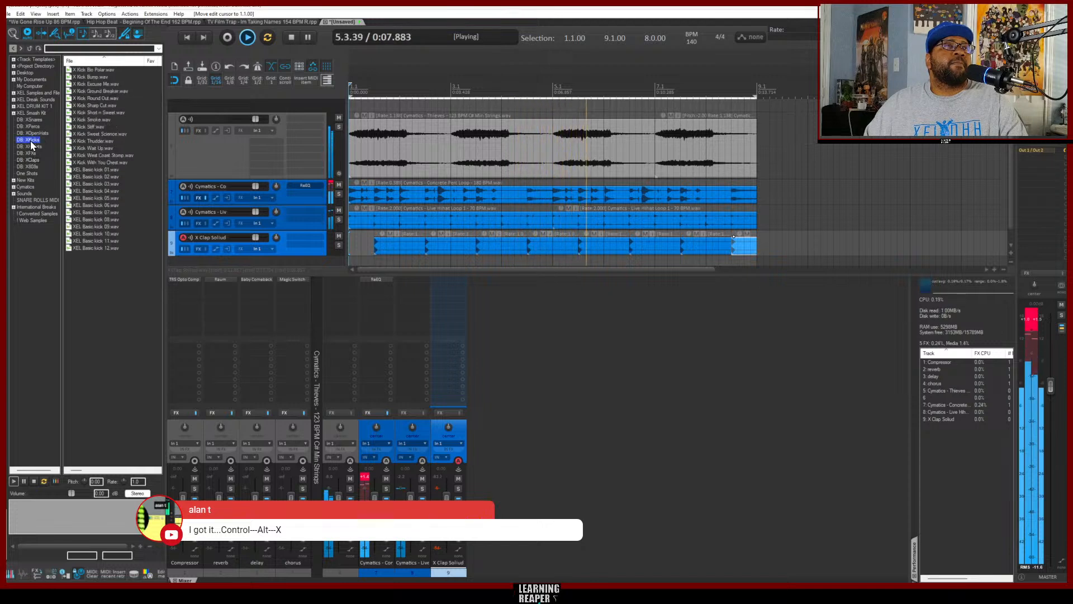
pyautogui.click(87, 97)
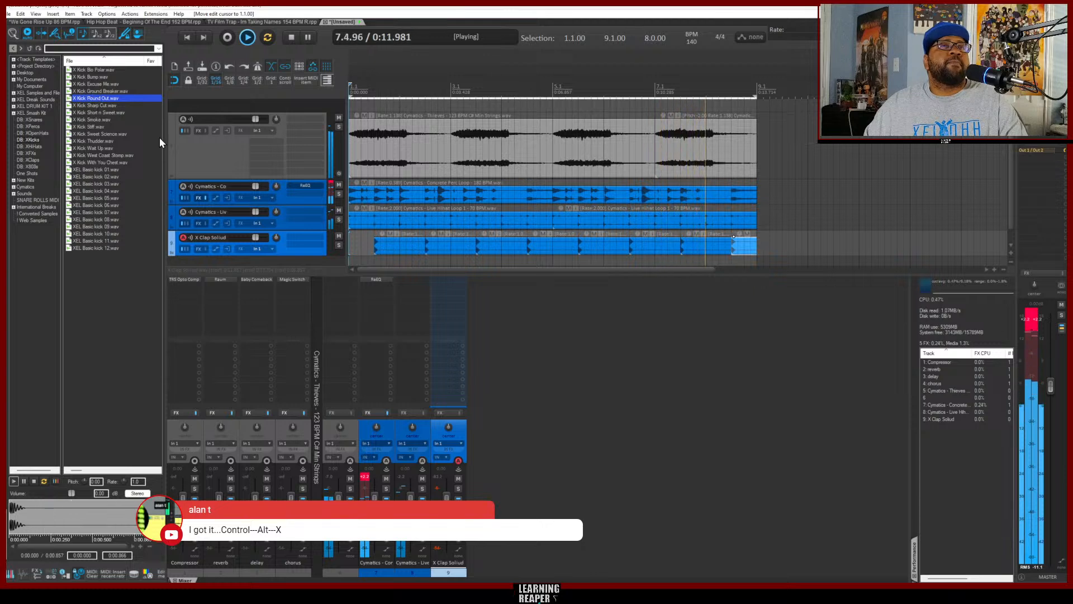
pyautogui.scroll(-1, 318, 255)
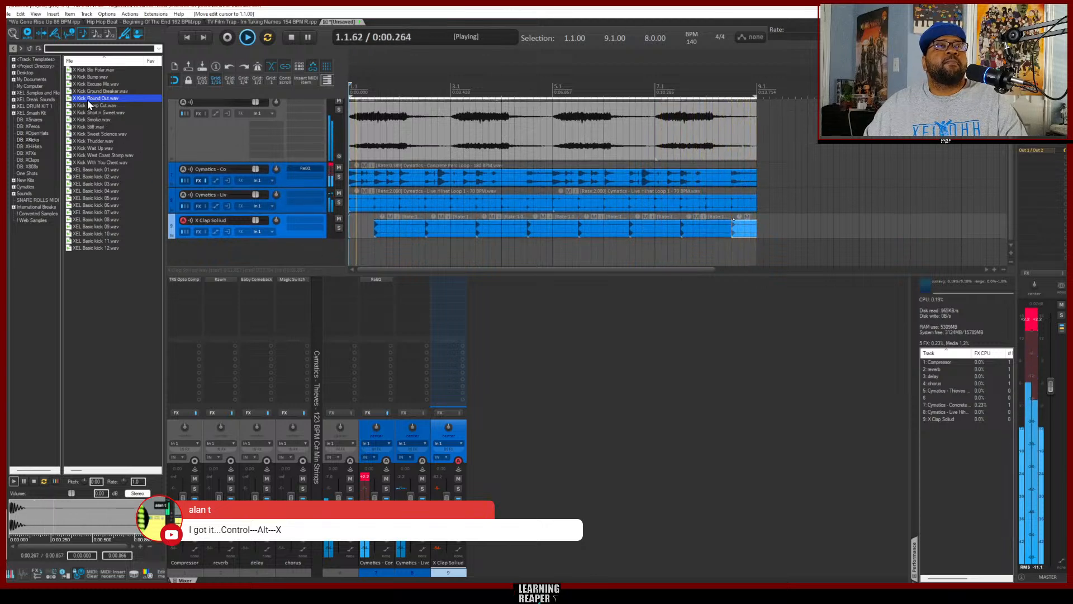
pyautogui.moveTo(83, 96); pyautogui.dragTo(357, 244)
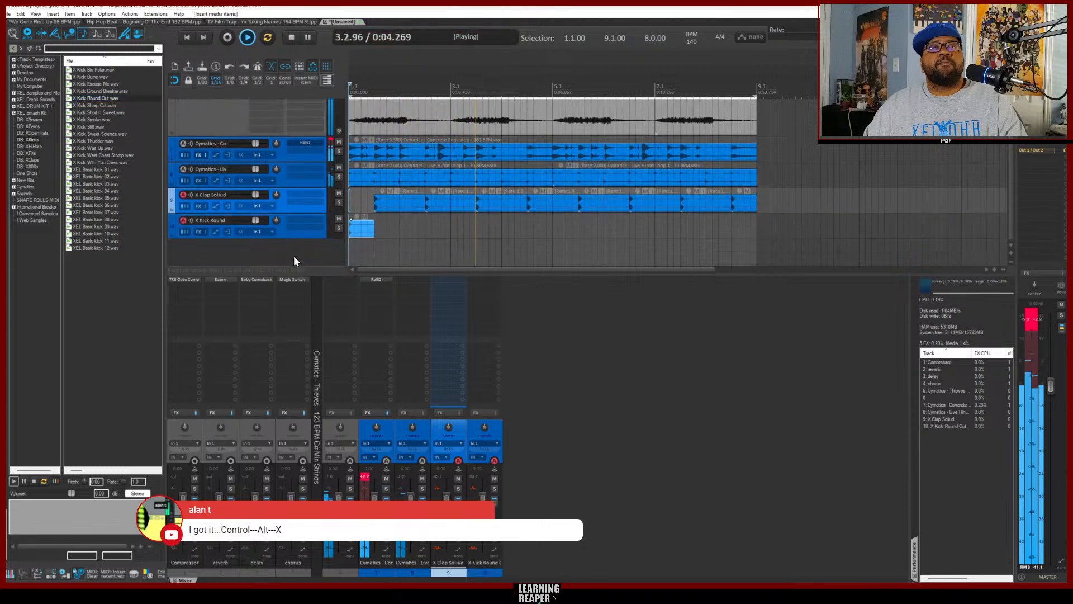
# Trim the kick item to about half a beat, paste a copy at 1.2.50, and play it back
pyautogui.click(376, 229)
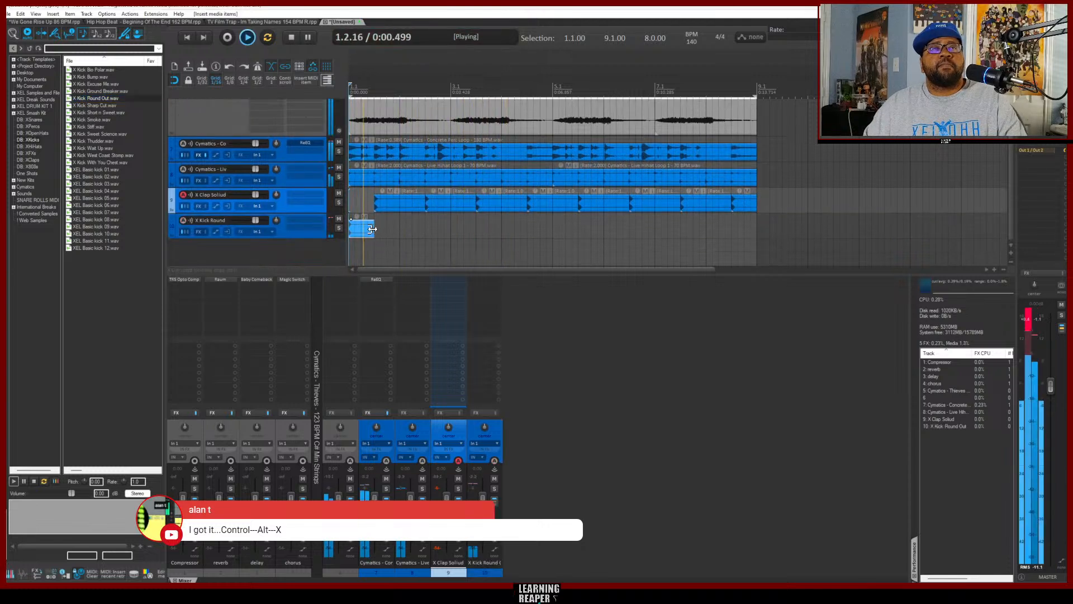
pyautogui.press('space')
pyautogui.moveTo(376, 228)
pyautogui.mouseDown()
pyautogui.moveTo(354, 229)
pyautogui.moveTo(370, 230)
pyautogui.mouseUp()
pyautogui.press('space')
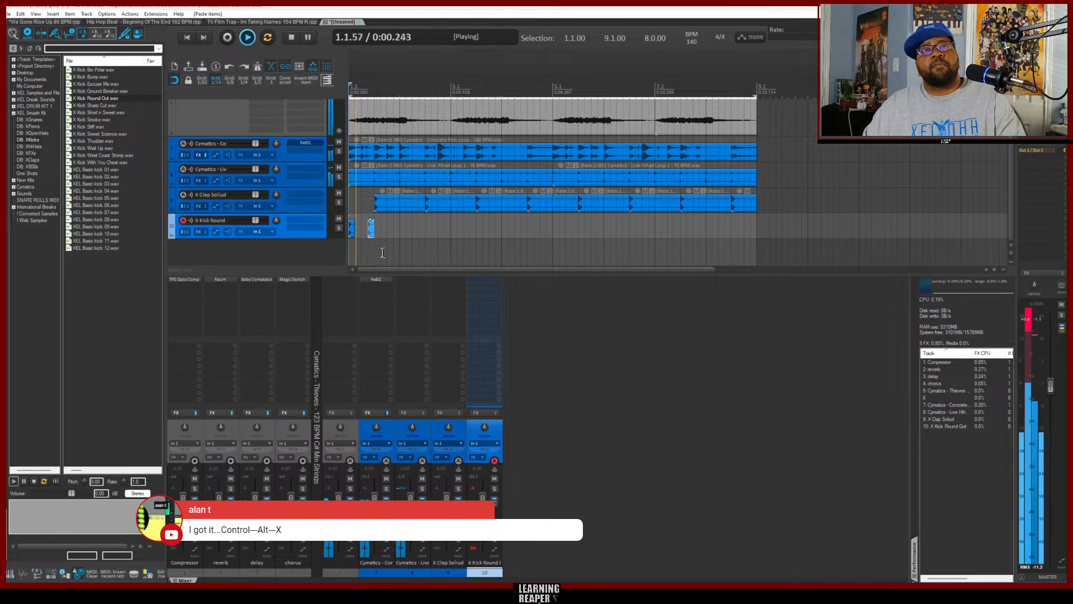
pyautogui.press('space')
pyautogui.press('space')
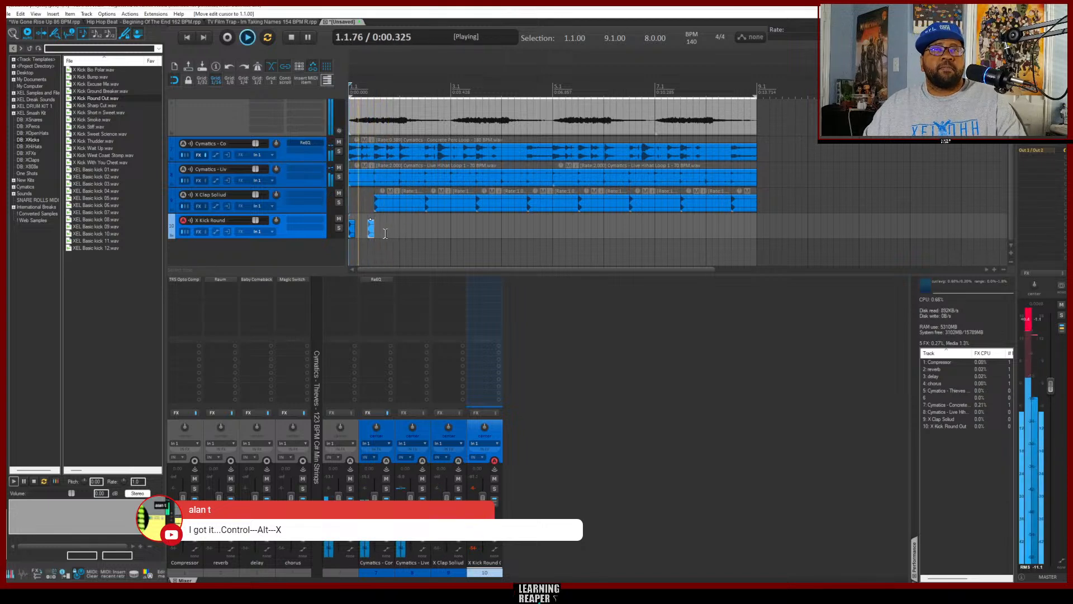
pyautogui.press('space')
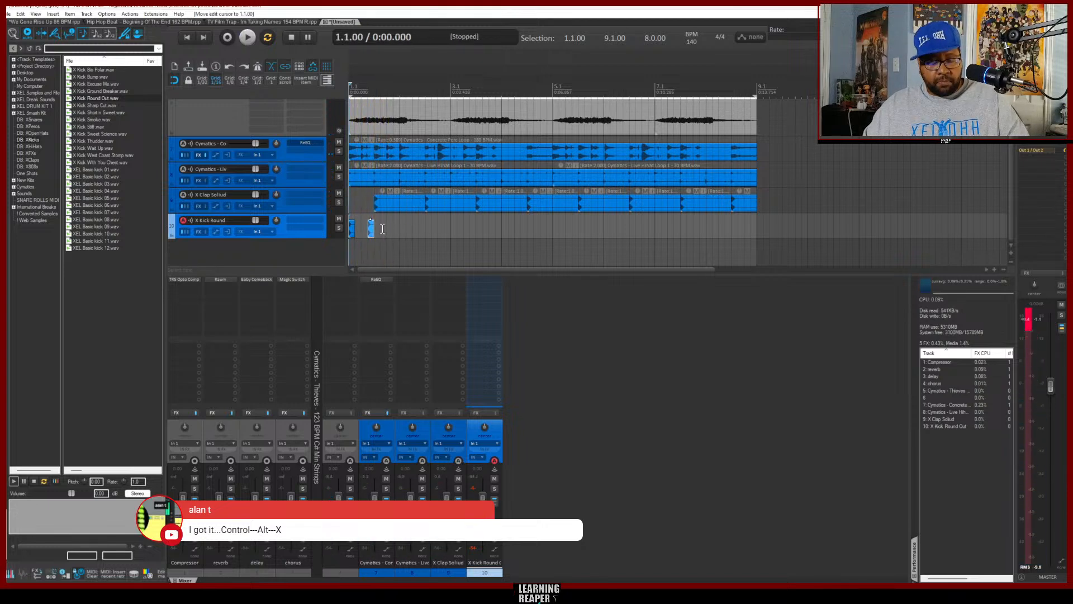
# Add kick copies at 1.3.50 and 1.4.50, playing the beat from the start to check each one
pyautogui.moveTo(371, 229); pyautogui.dragTo(383, 228)
pyautogui.press('space')
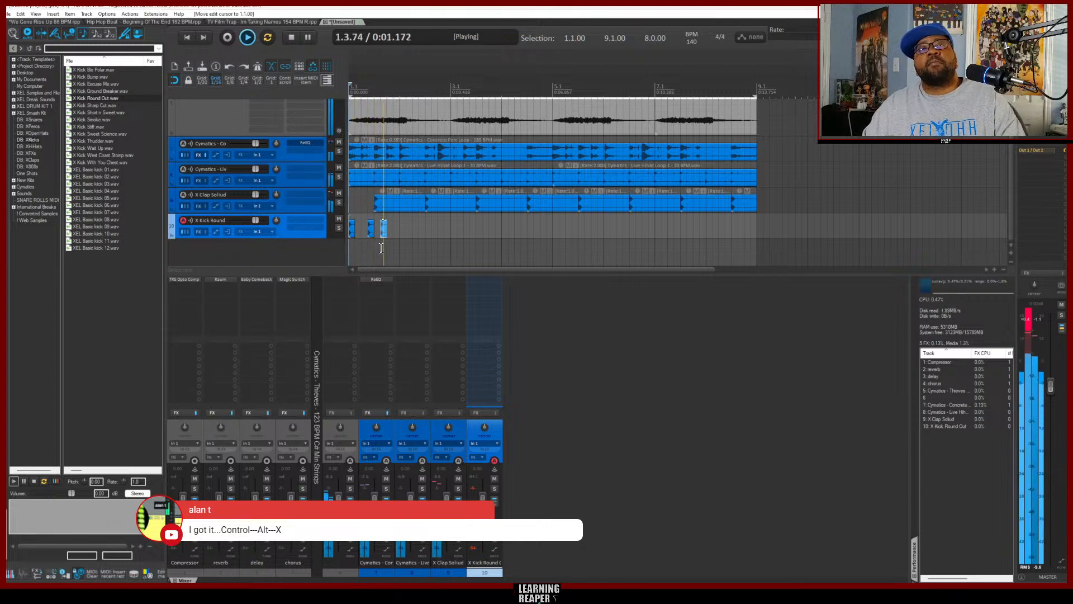
pyautogui.press('space')
pyautogui.press('space')
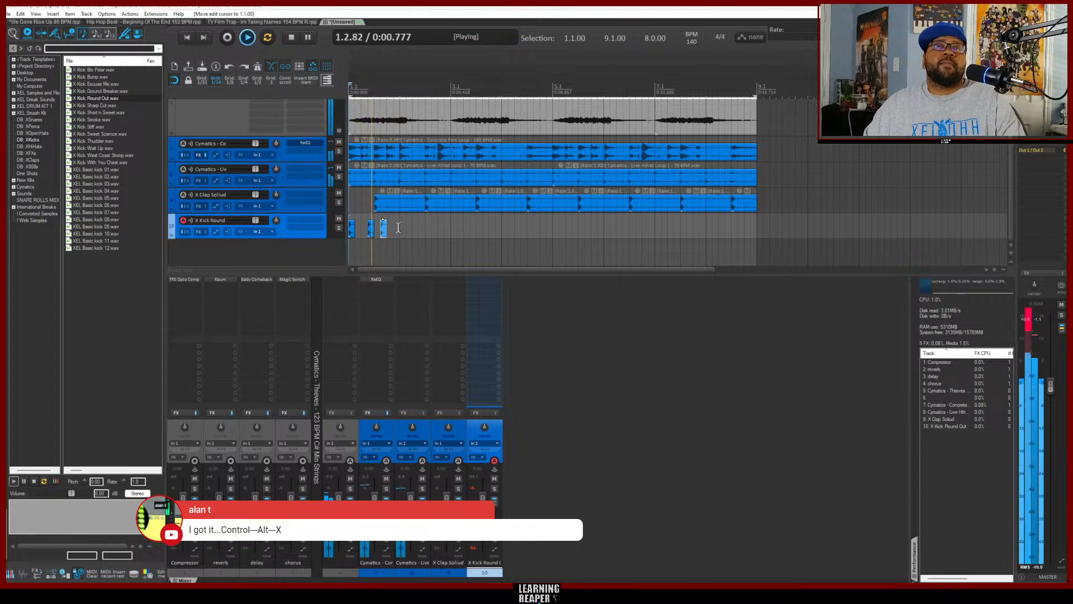
pyautogui.press('space')
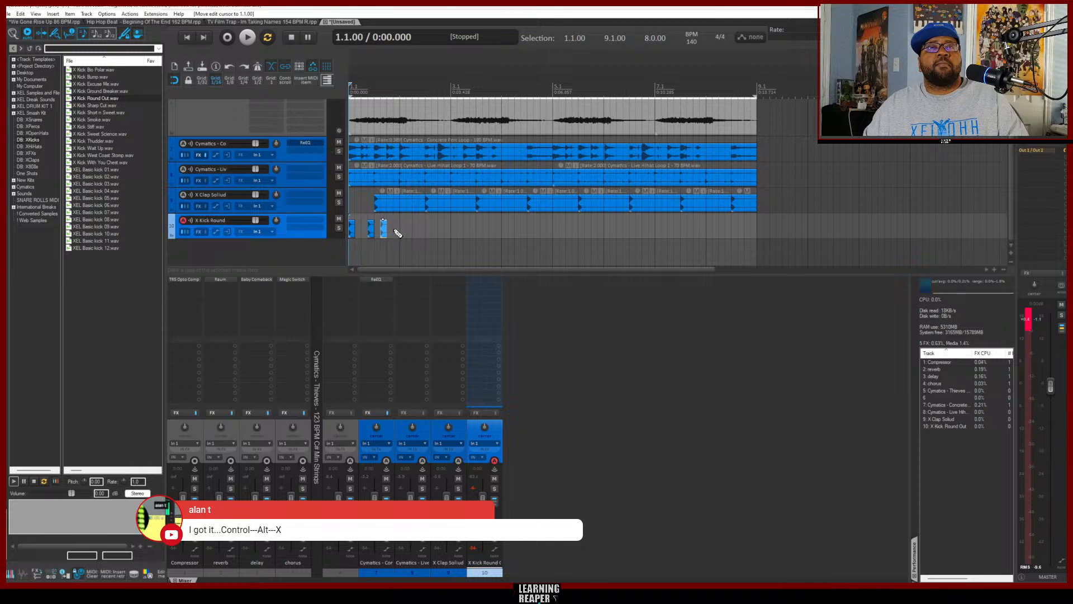
pyautogui.moveTo(384, 229); pyautogui.dragTo(397, 229)
pyautogui.press('space')
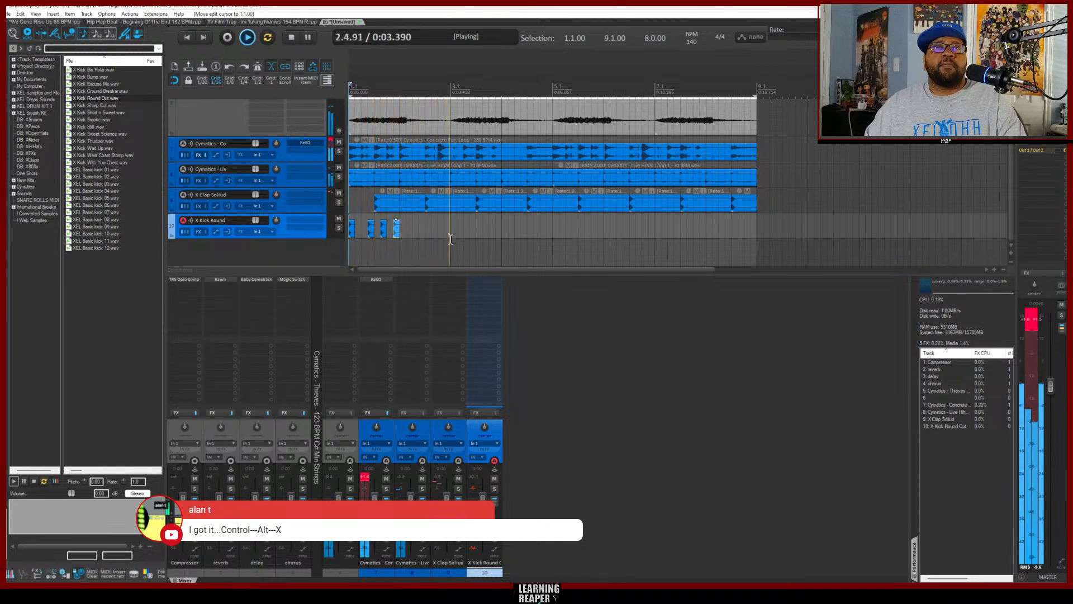
pyautogui.press('space')
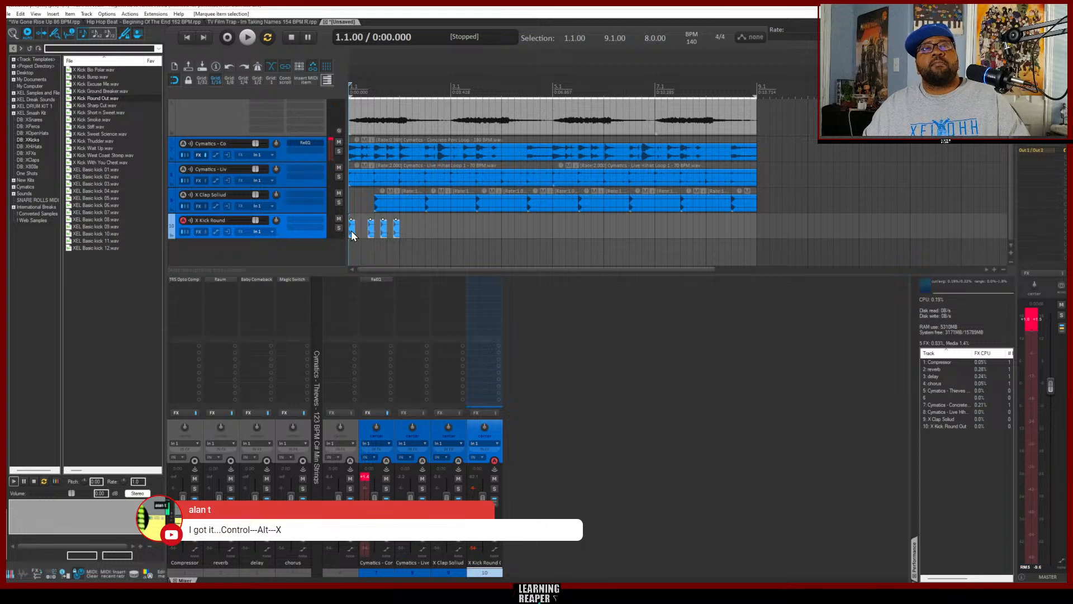
# Paste the four-kick pattern at 3.1.00 and play the beat from the start
pyautogui.click(458, 231)
pyautogui.hotkey('ctrl', 'v')
pyautogui.press('Home')
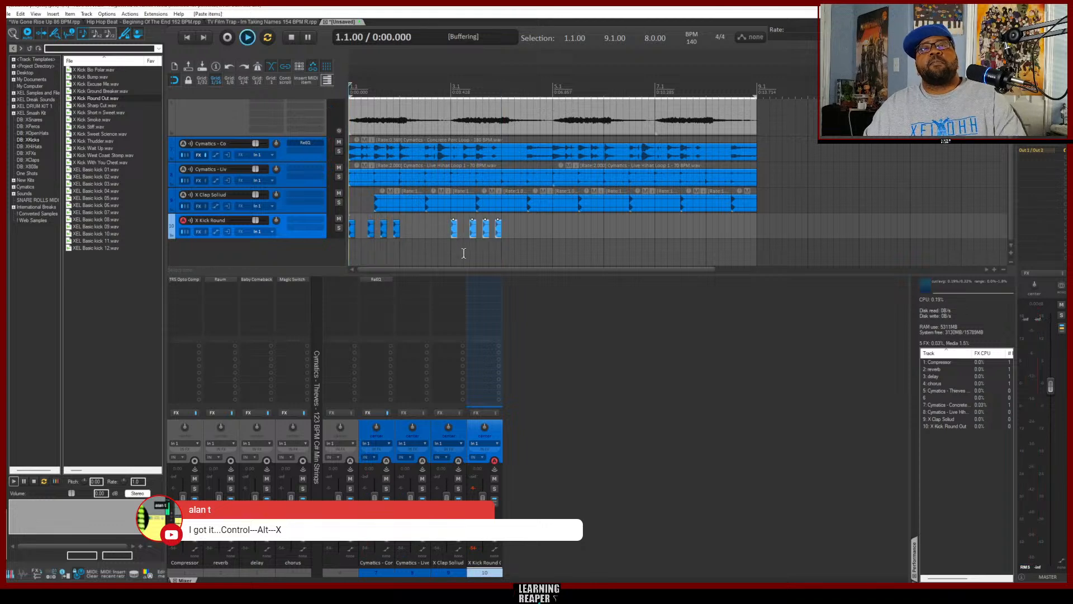
pyautogui.press('space')
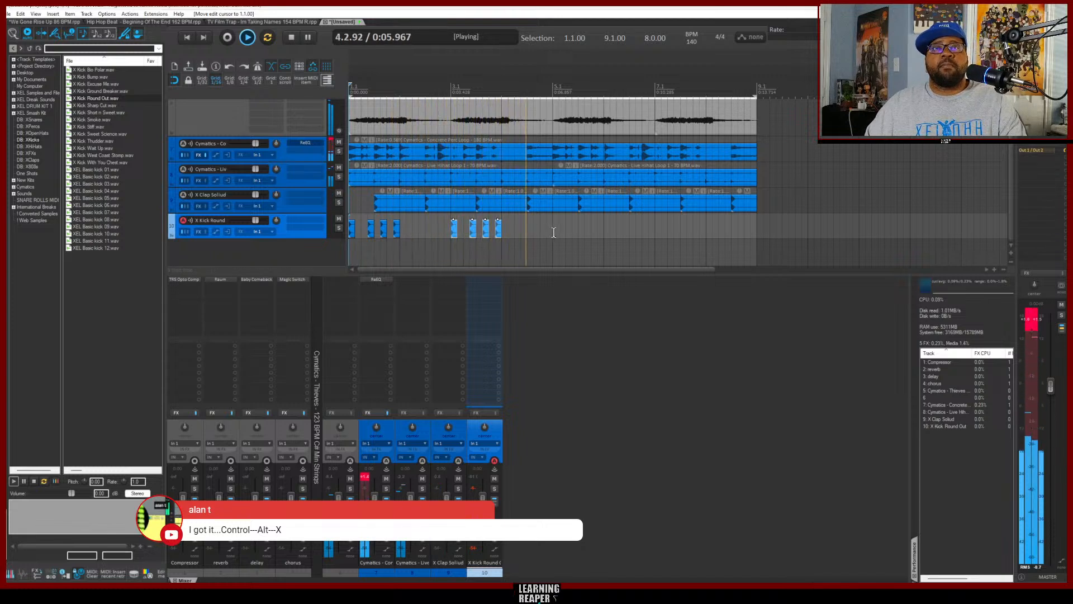
pyautogui.press('space')
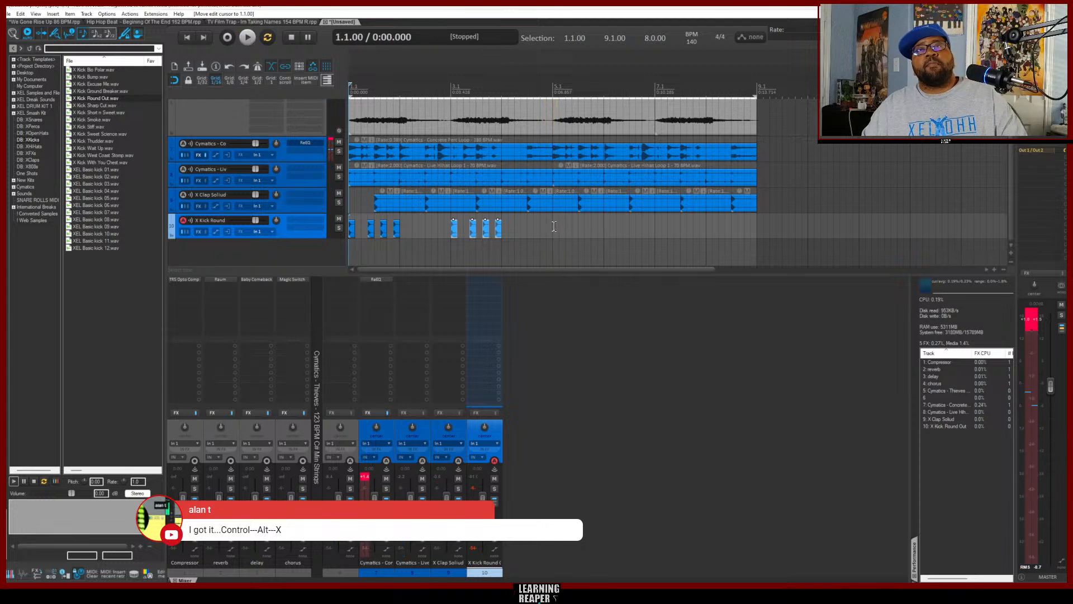
# Paste the four-kick pattern at 5.1.00 and audition the beat from the start
pyautogui.click(559, 233)
pyautogui.hotkey('ctrl', 'v')
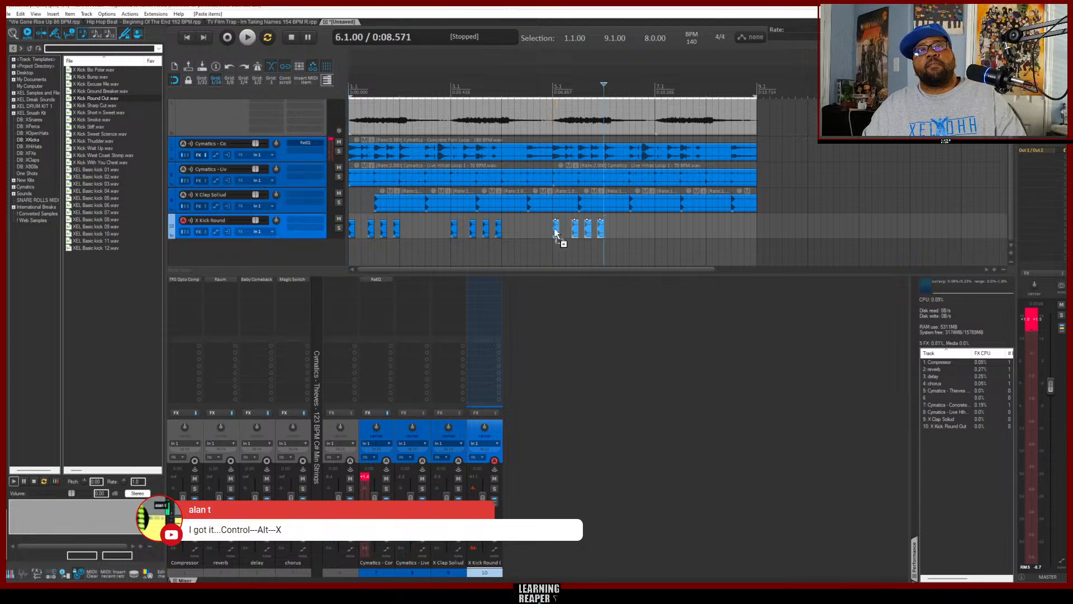
pyautogui.press('Home')
pyautogui.press('space')
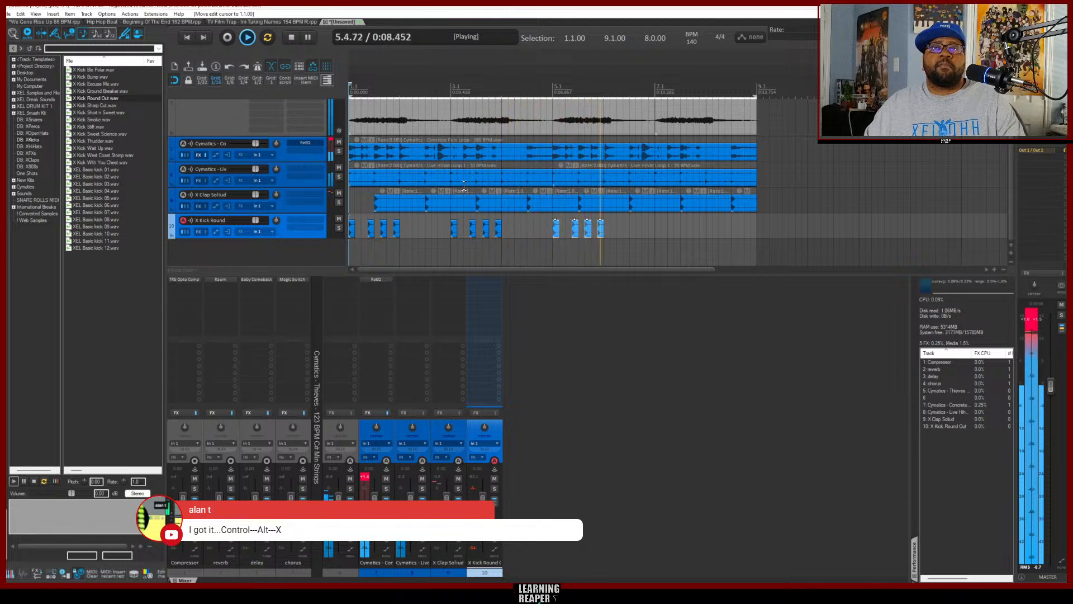
pyautogui.press('space')
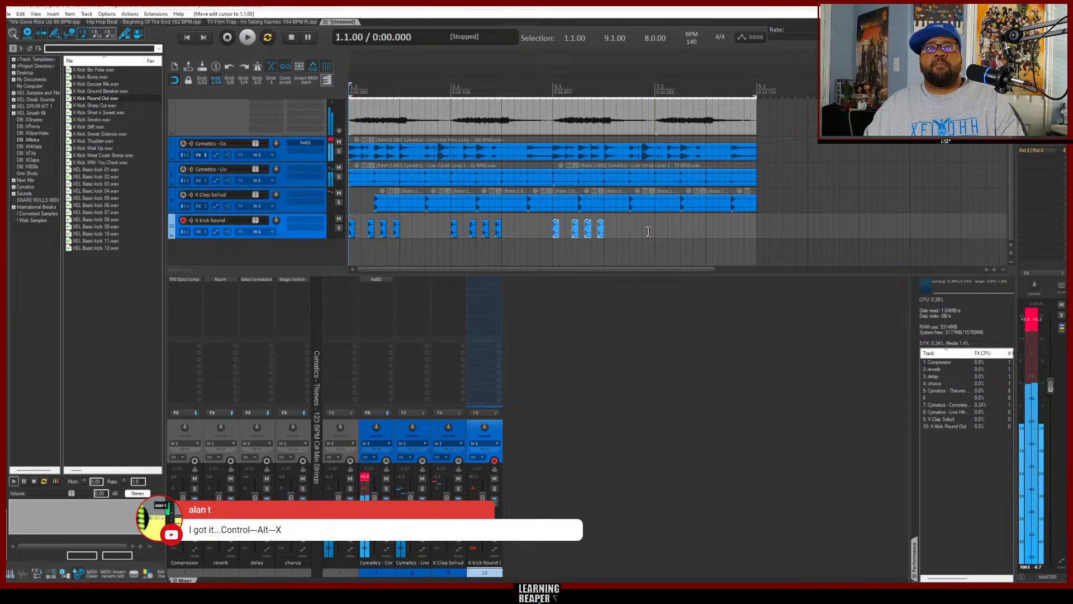
# Paste the four-kick pattern at 7.1.00 and listen through the beat from the start
pyautogui.click(660, 232)
pyautogui.hotkey('ctrl', 'v')
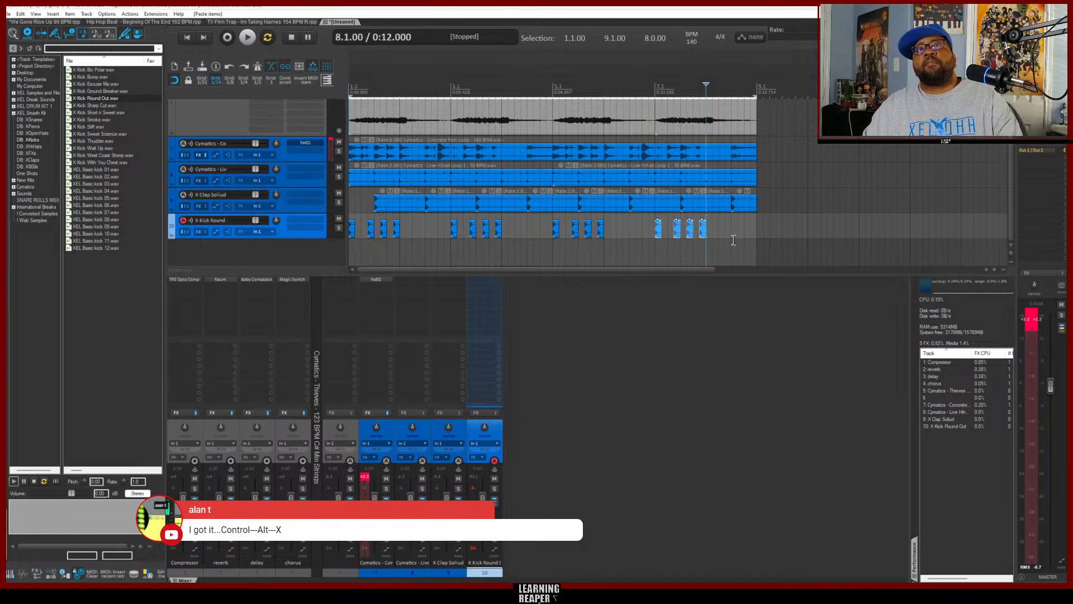
pyautogui.press('Home')
pyautogui.press('space')
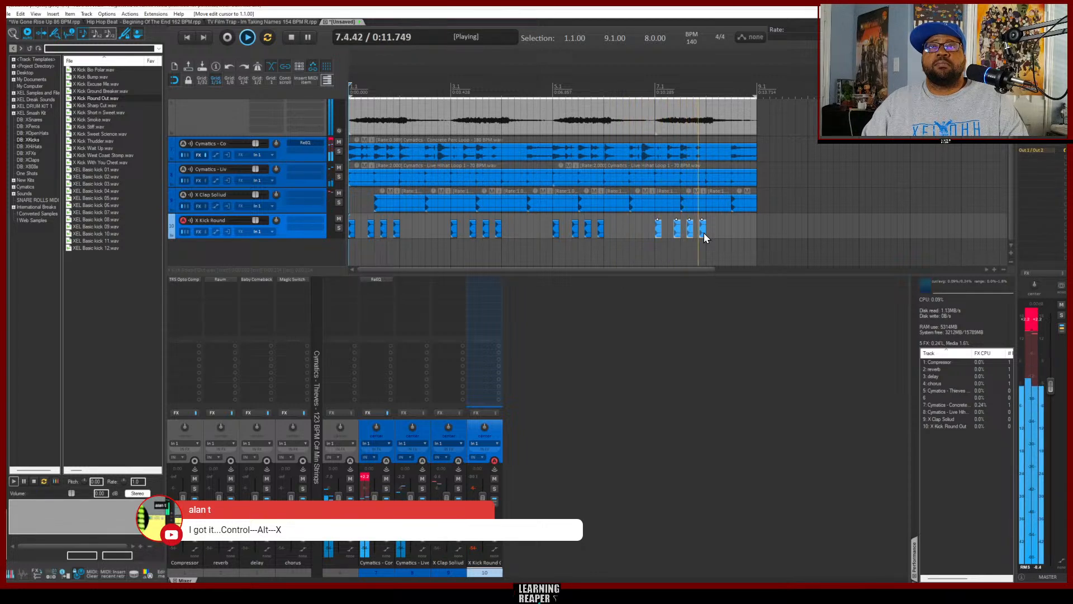
pyautogui.press('space')
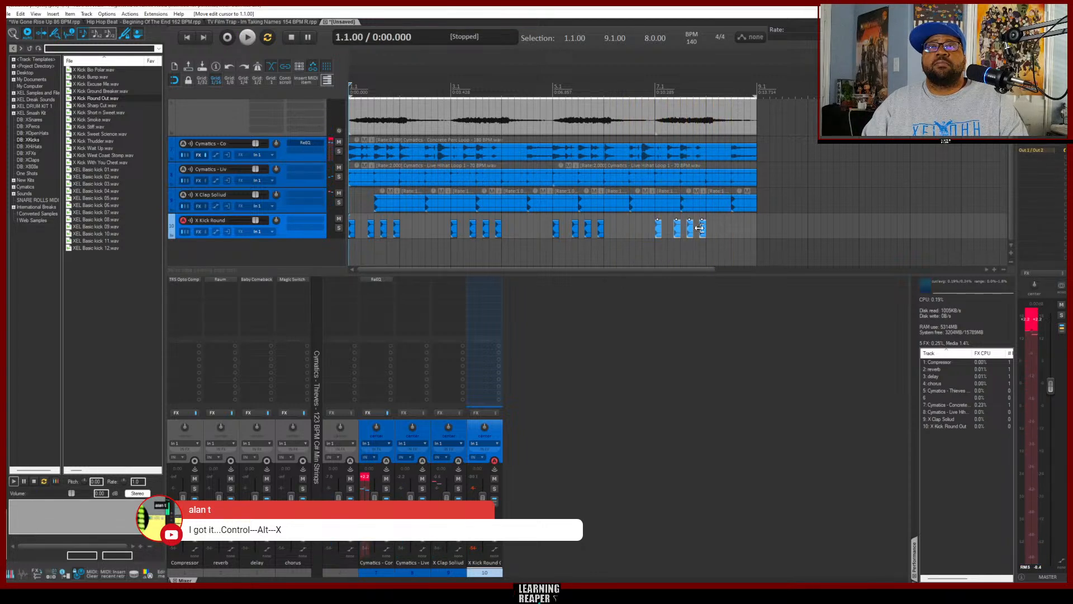
# Play from the last kick at 7.4.50 and paste a single copy of it at 8.3.50
pyautogui.click(703, 233)
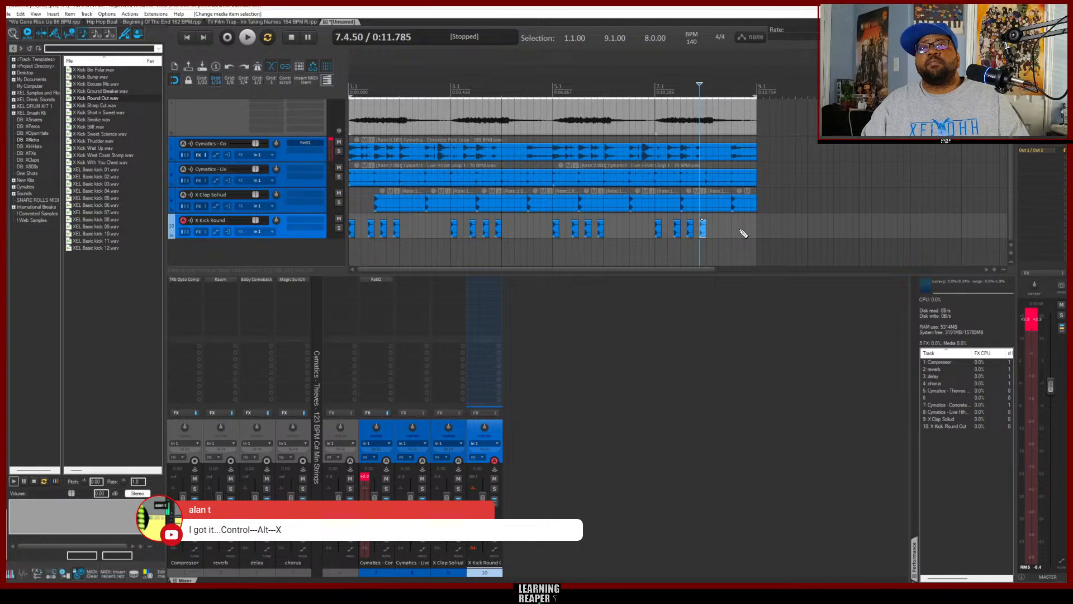
pyautogui.press('Home')
pyautogui.press('space')
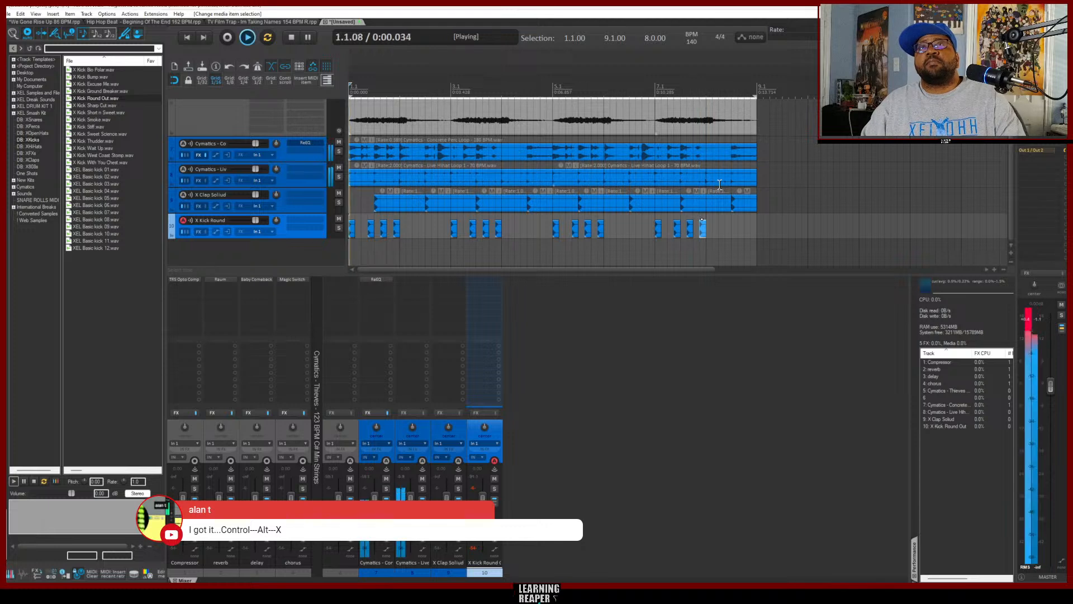
pyautogui.click(697, 94)
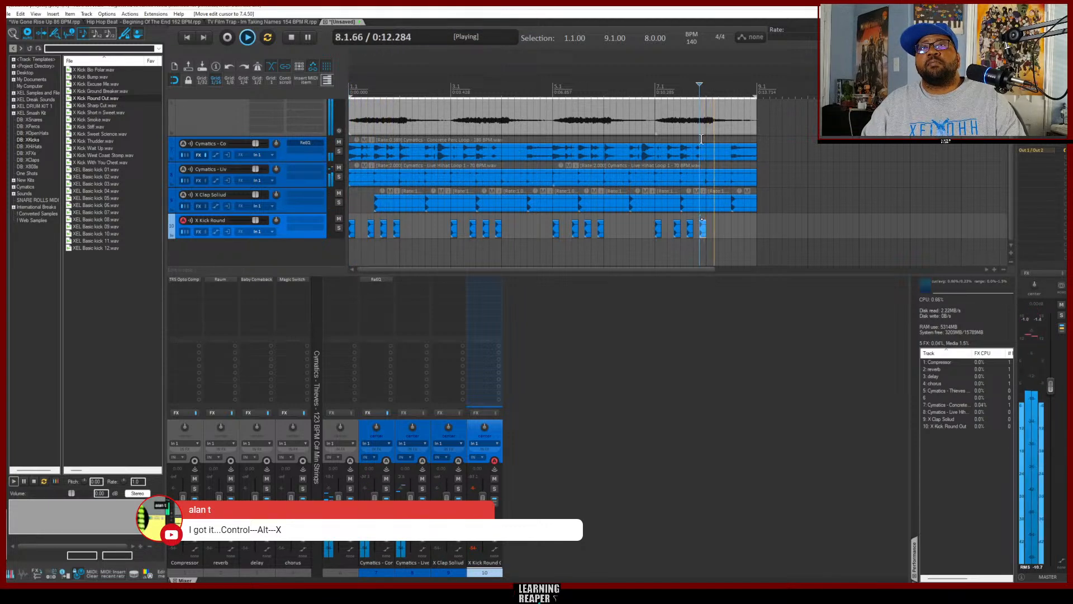
pyautogui.press('space')
pyautogui.press('Home')
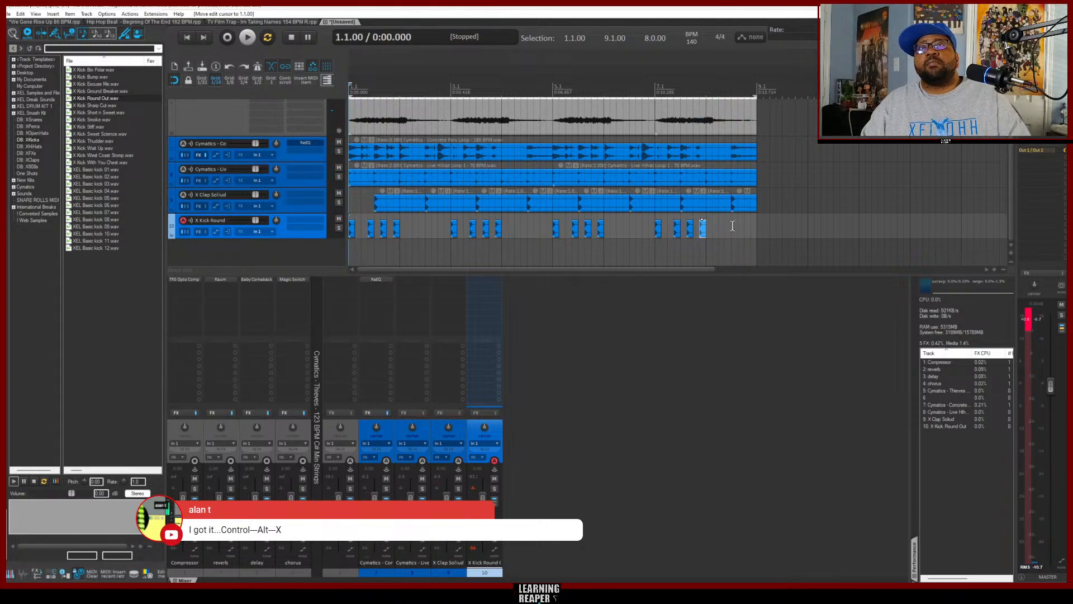
pyautogui.click(739, 235)
pyautogui.hotkey('ctrl', 'v')
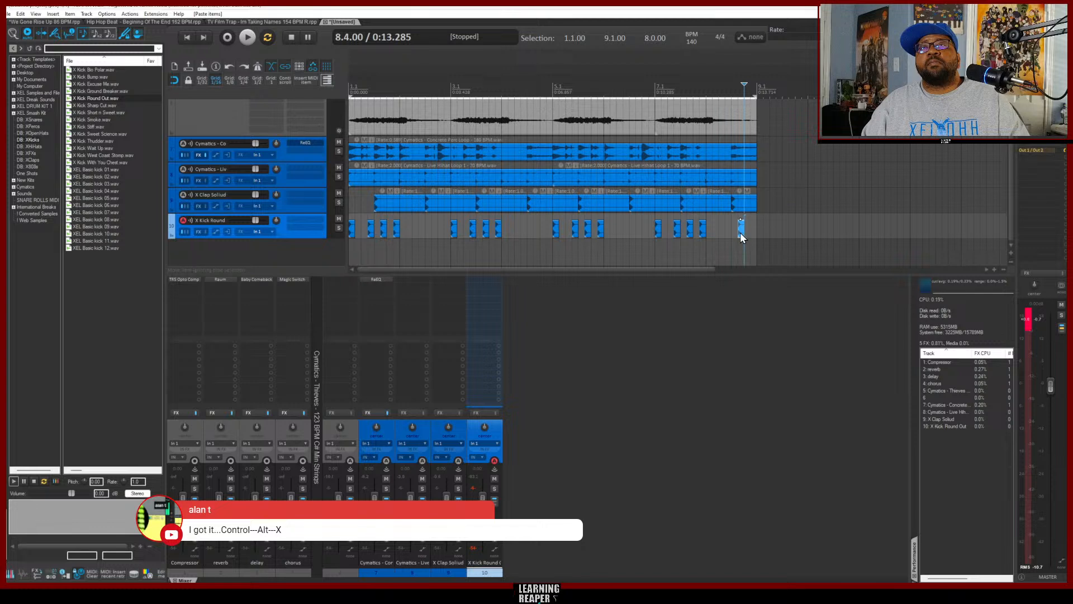
# Move the last kick earlier to 8.3.00, paste another kick at 8.4.00 and audition the pattern from 7.1.00
pyautogui.moveTo(740, 233); pyautogui.dragTo(736, 233)
pyautogui.hotkey('ctrl', 'v')
pyautogui.click(654, 89)
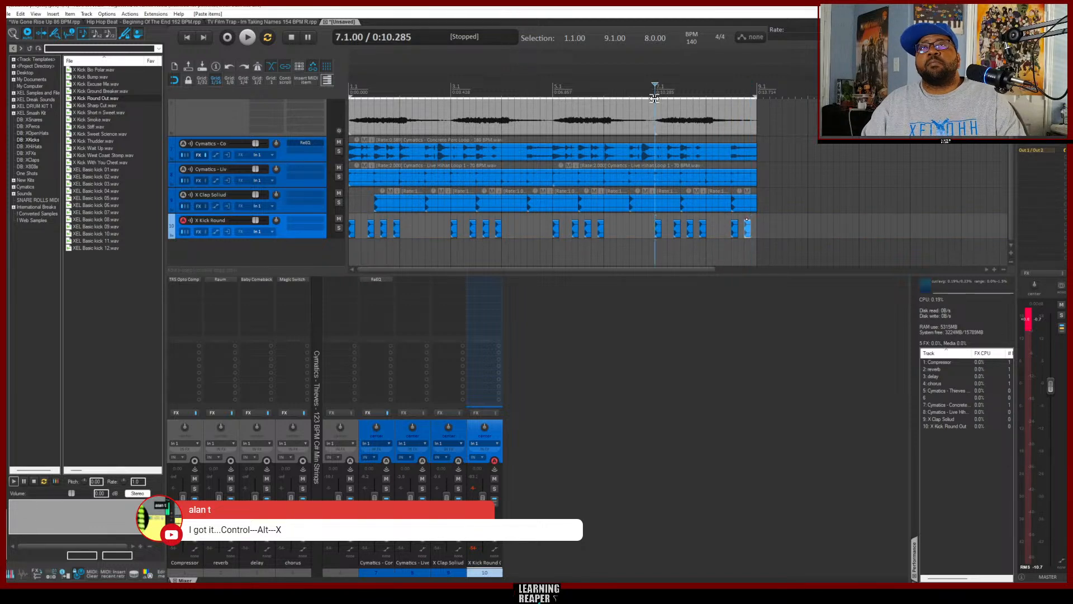
pyautogui.press('space')
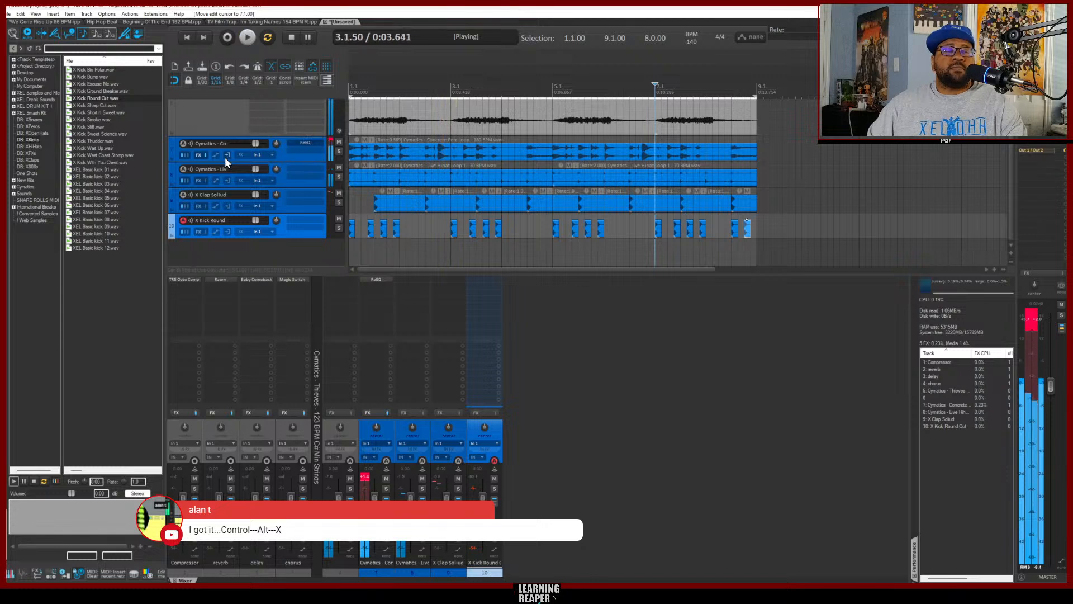
pyautogui.press('space')
# Reduce the height of the unnamed strings track and play the beat from the start
pyautogui.press('Home')
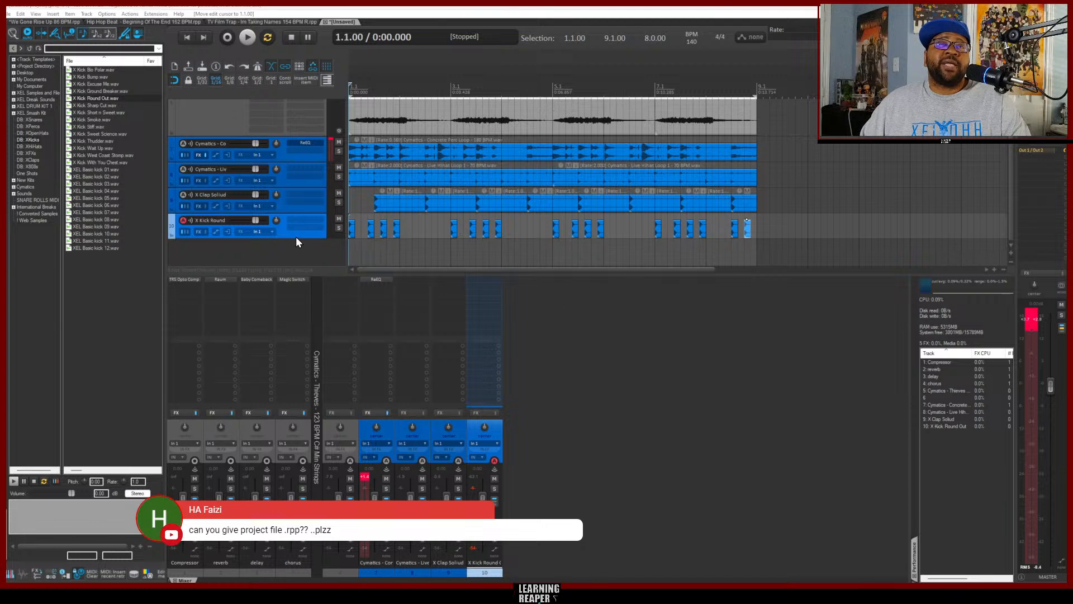
pyautogui.scroll(1, 296, 236)
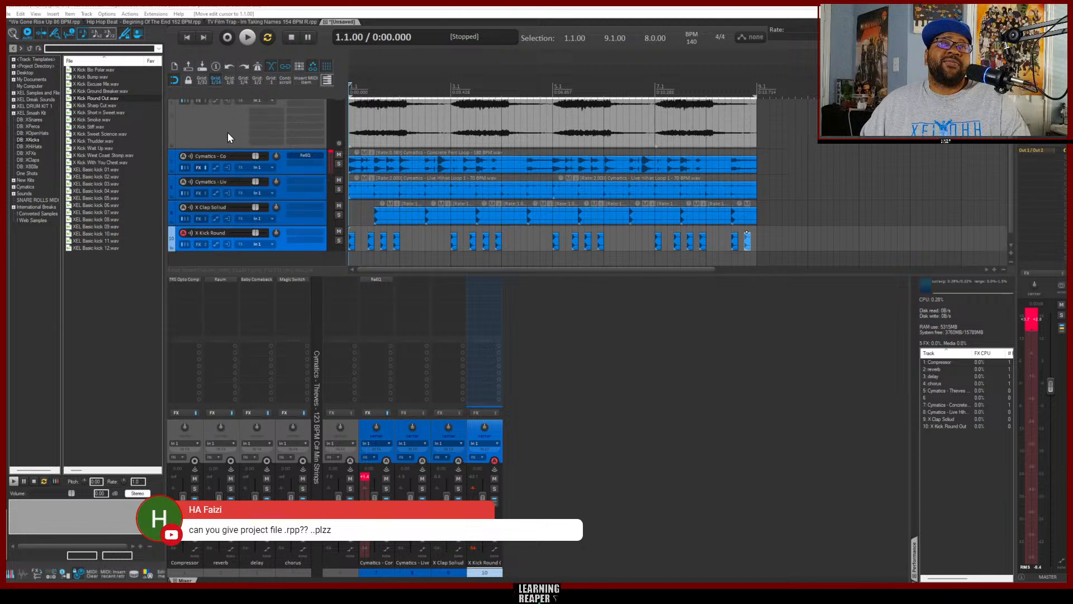
pyautogui.scroll(2, 227, 137)
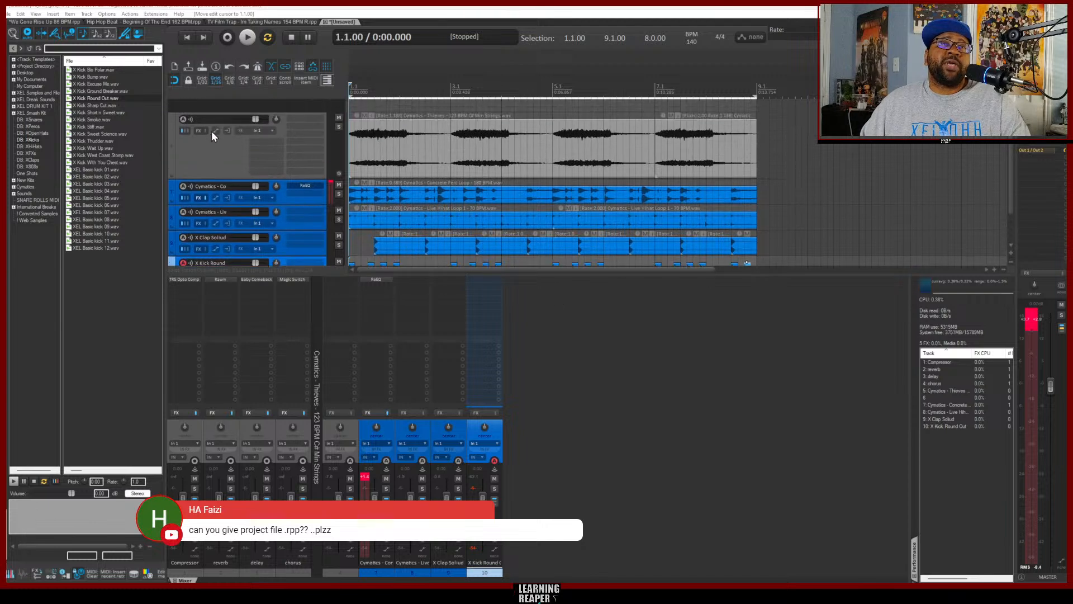
pyautogui.click(222, 178)
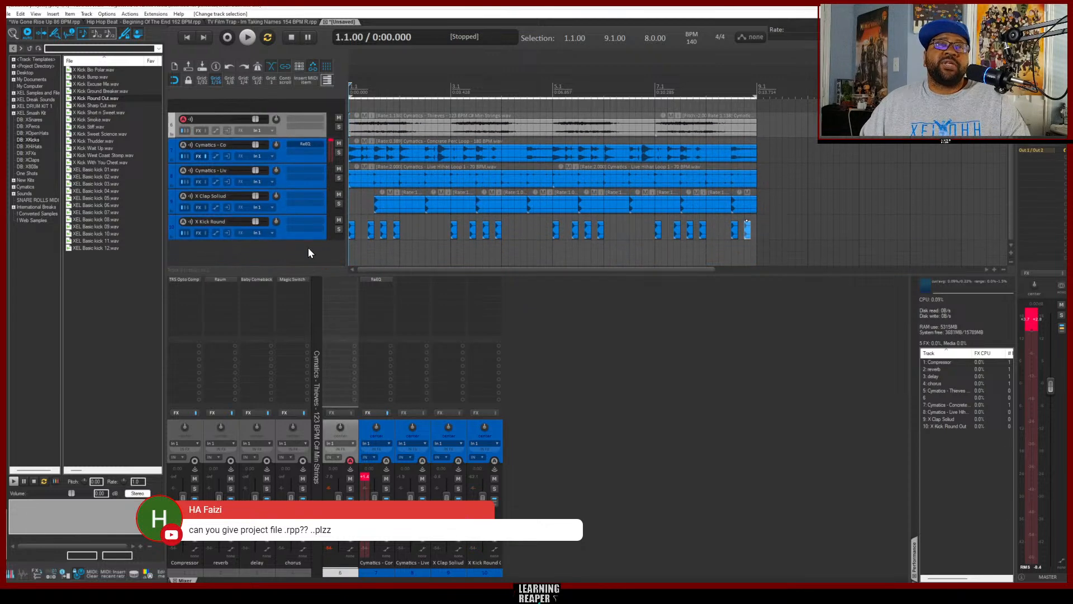
pyautogui.click(278, 255)
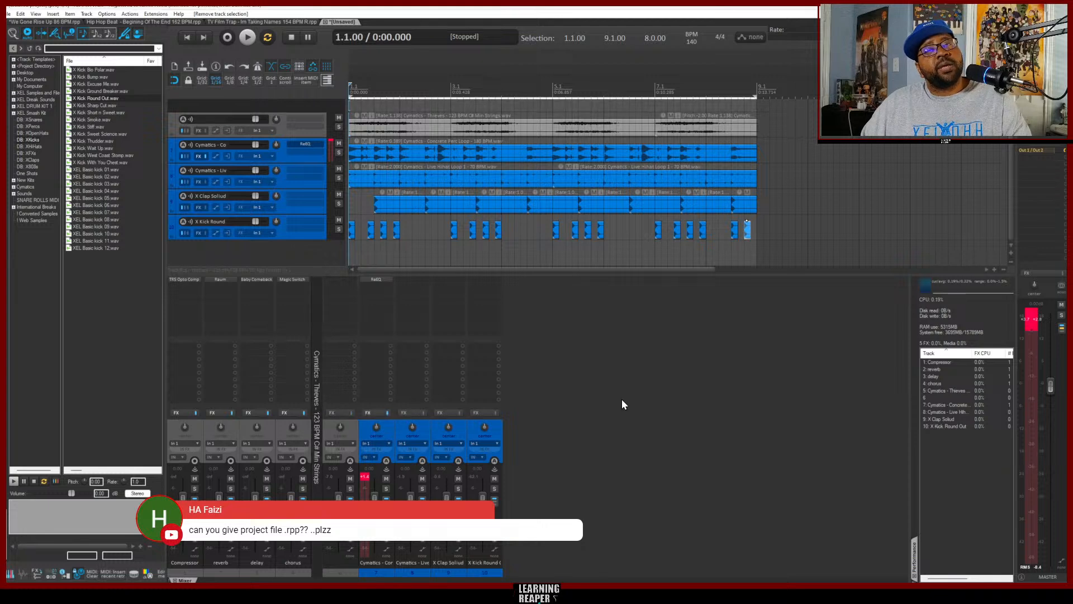
pyautogui.press('space')
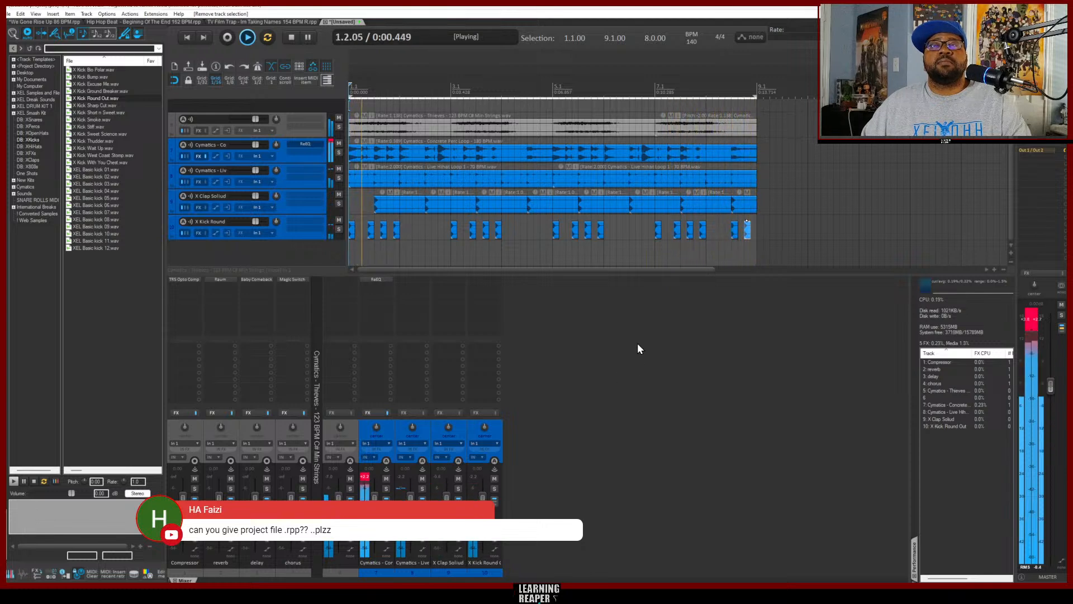
pyautogui.press('space')
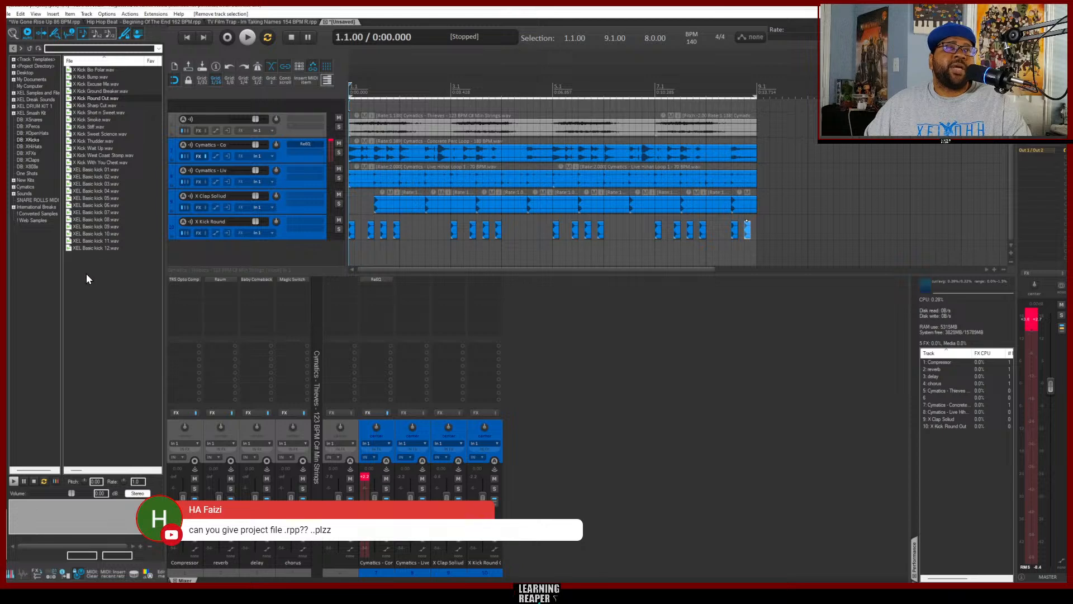
# Load the Cymatics Thieves strings item into MK Slicer to view its waveform, and close the slicer
pyautogui.click(137, 494)
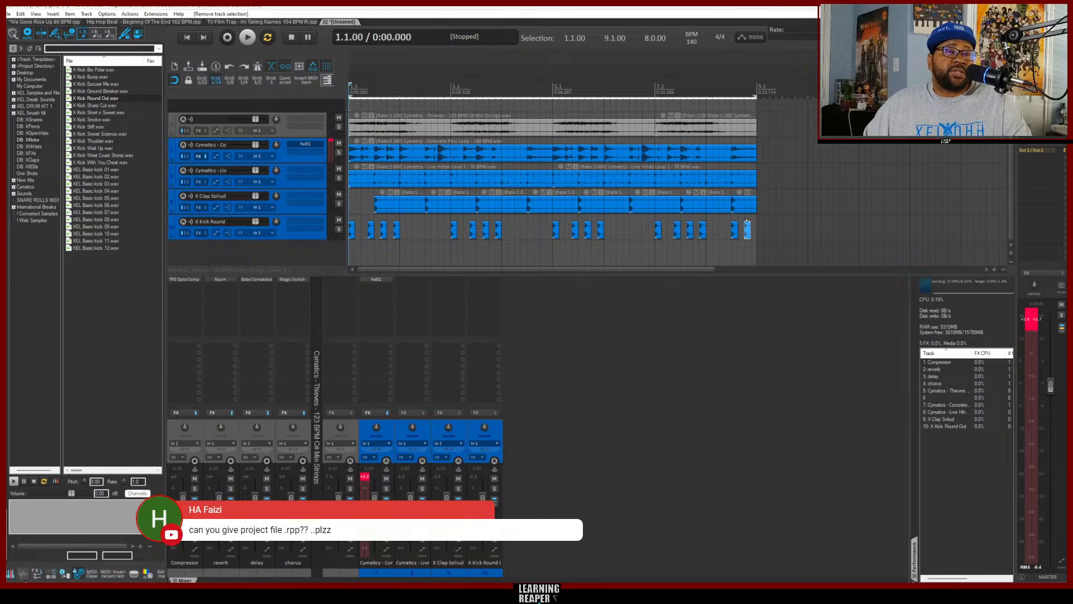
pyautogui.click(23, 574)
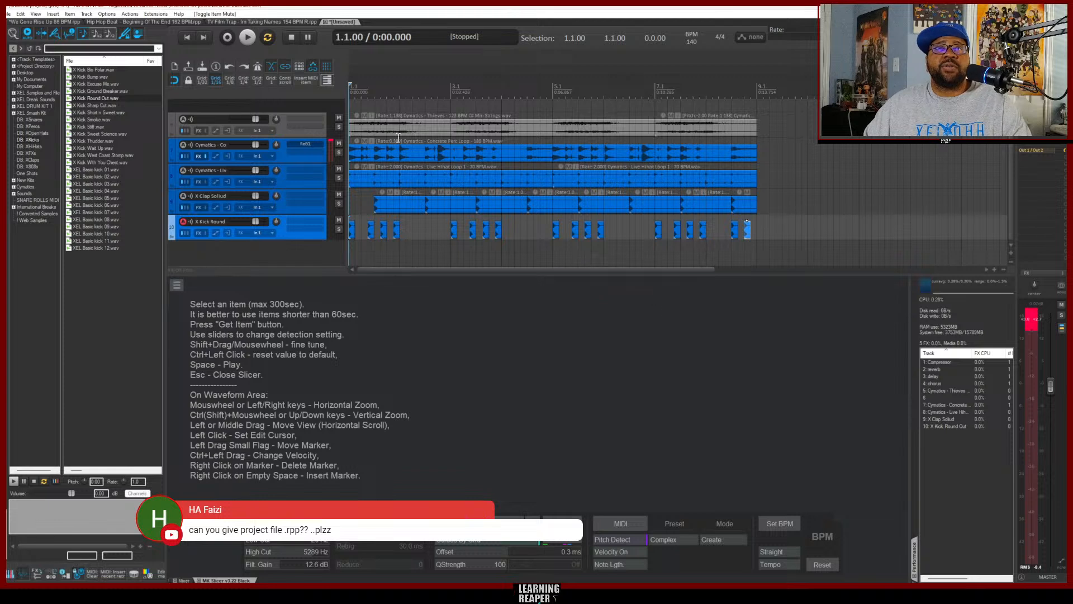
pyautogui.click(380, 128)
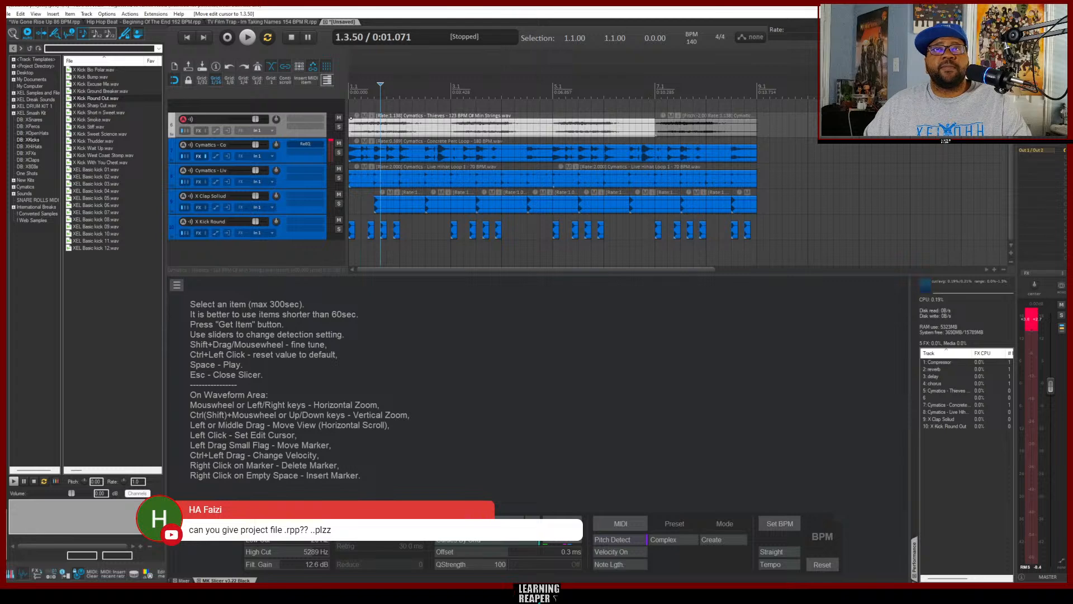
pyautogui.click(434, 455)
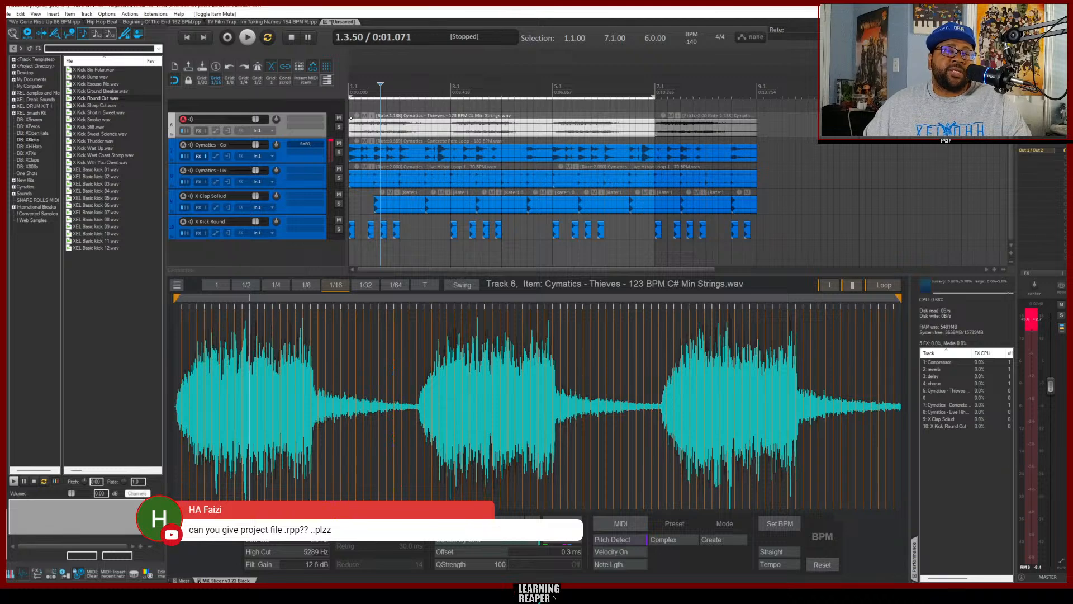
pyautogui.click(183, 581)
pyautogui.press('Escape')
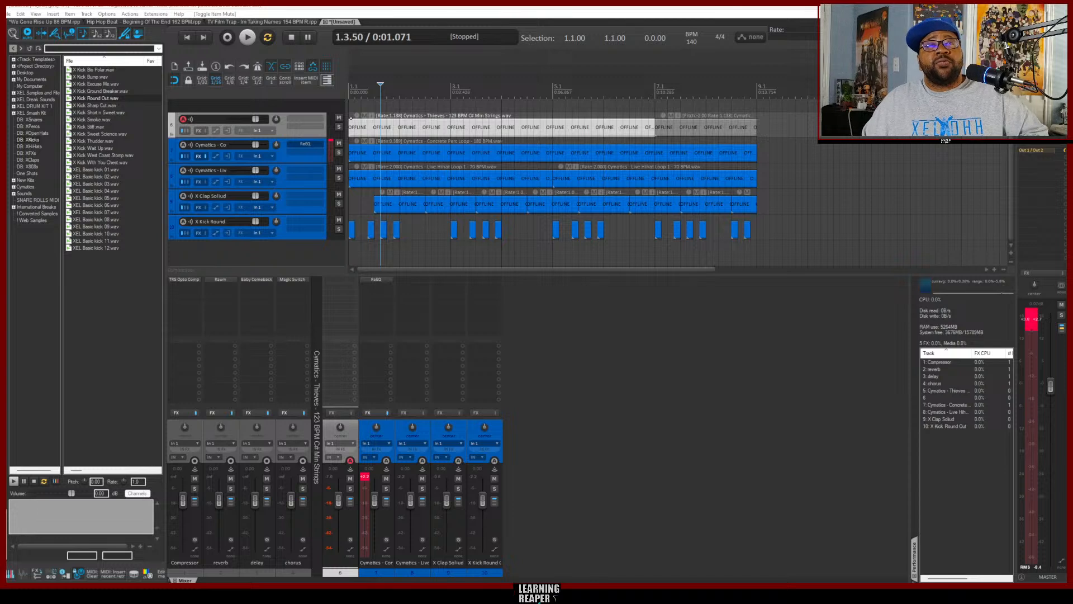
pyautogui.click(293, 254)
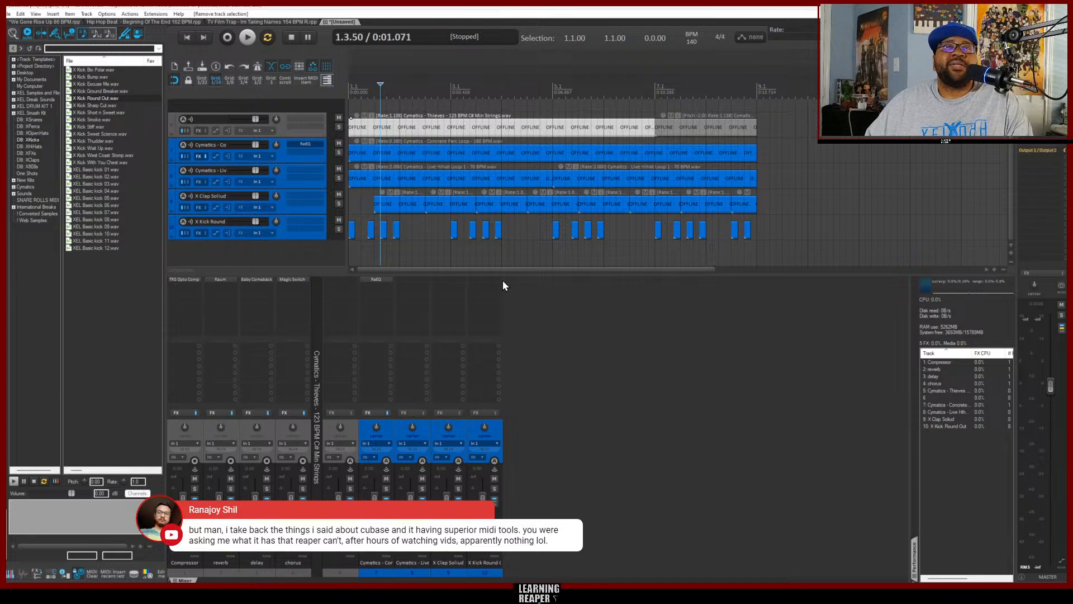
pyautogui.rightClick(268, 251)
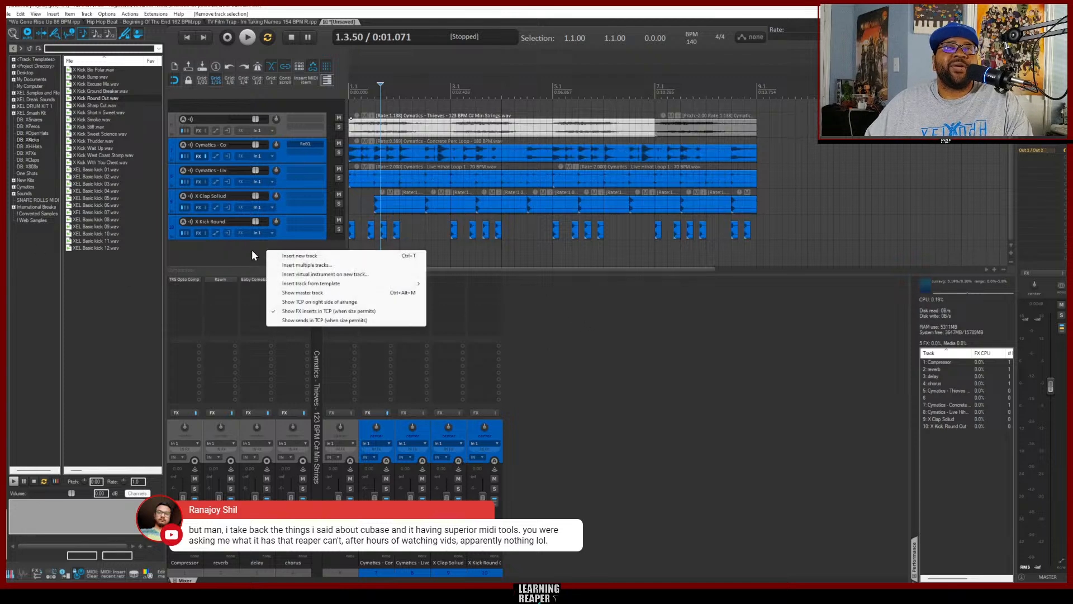
pyautogui.click(244, 251)
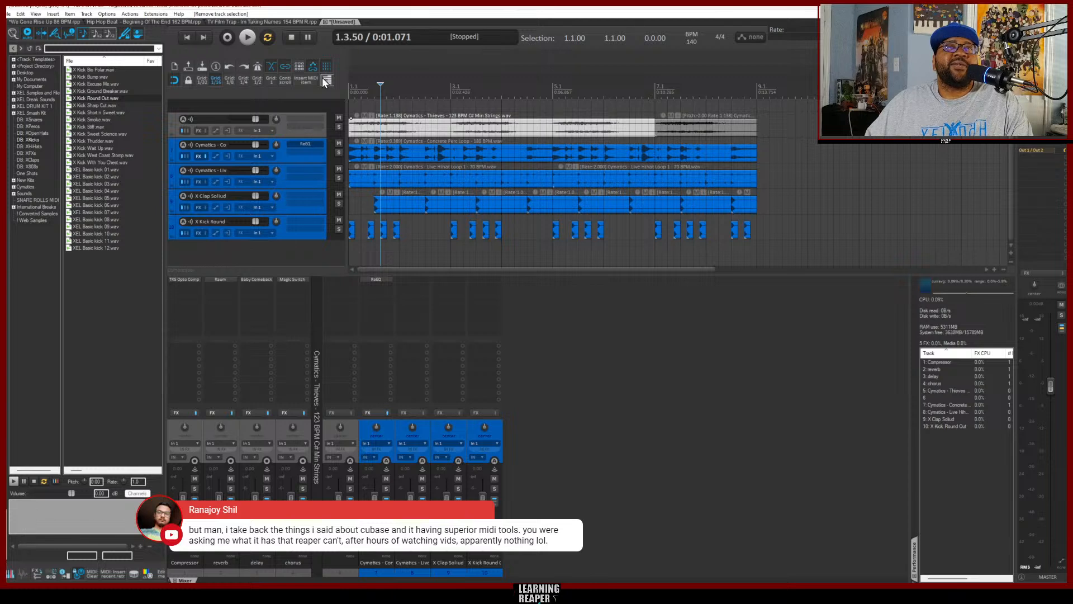
# Add a track with the Keyzone Classic instrument below X Kick Round and try out its piano keys
pyautogui.click(284, 235)
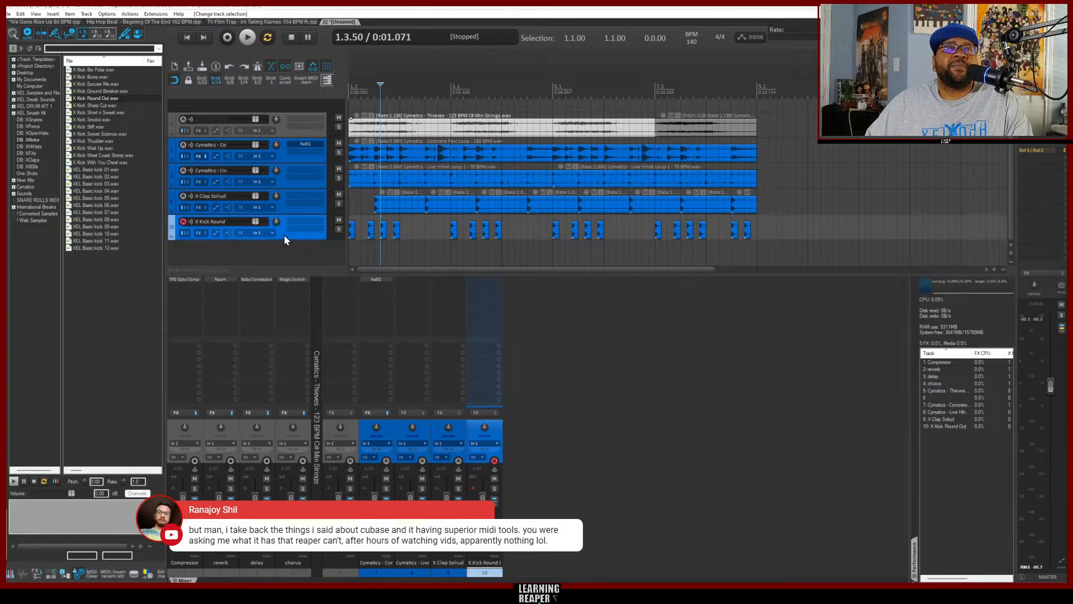
pyautogui.click(328, 81)
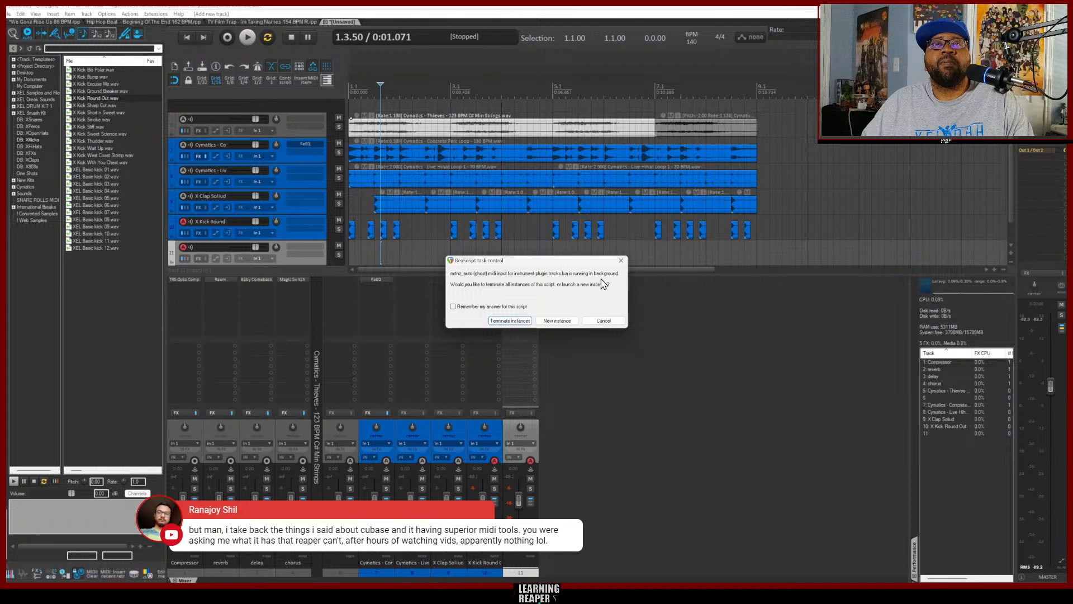
pyautogui.click(605, 324)
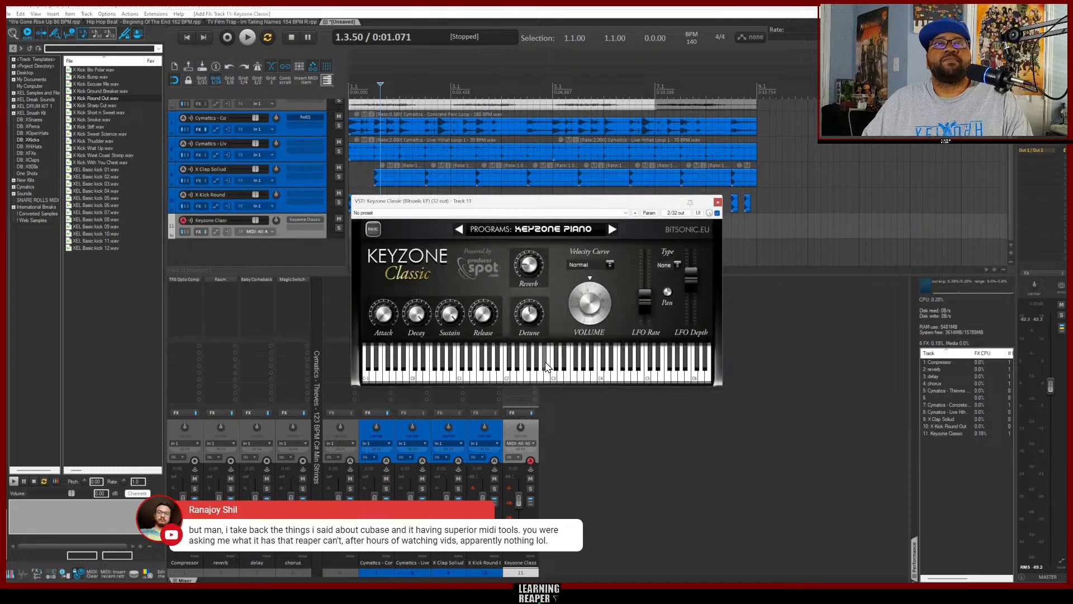
pyautogui.moveTo(523, 363)
pyautogui.mouseDown()
pyautogui.moveTo(634, 362)
pyautogui.moveTo(480, 371)
pyautogui.moveTo(603, 377)
pyautogui.moveTo(643, 366)
pyautogui.mouseUp()
pyautogui.click(718, 203)
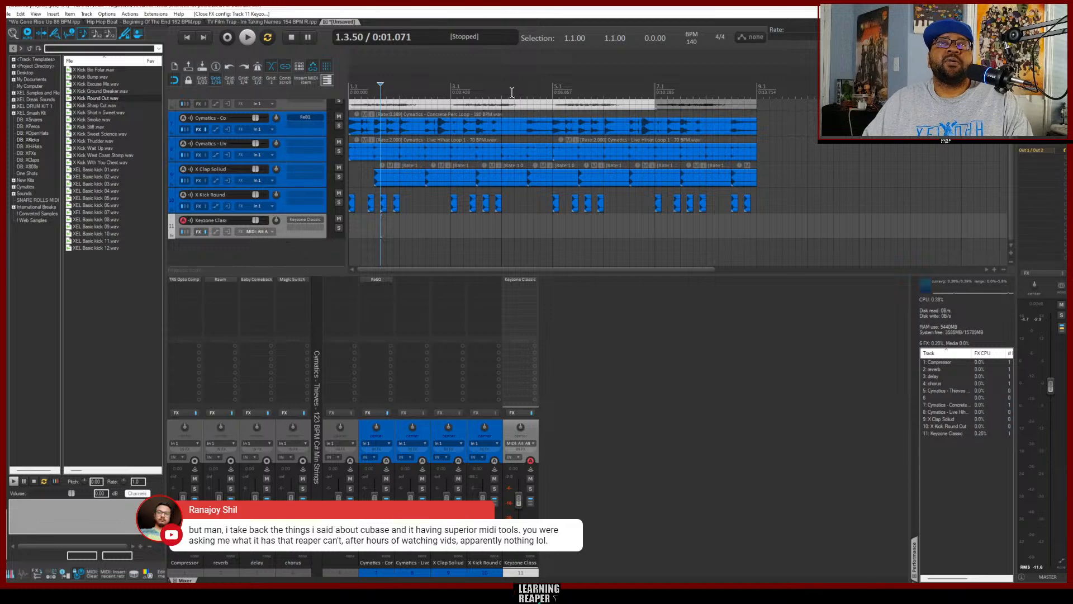
# Insert an empty MIDI item from 1.1.00 to 9.1.00 on the Keyzone Classic track and open it in the MIDI editor
pyautogui.click(328, 80)
pyautogui.click(306, 82)
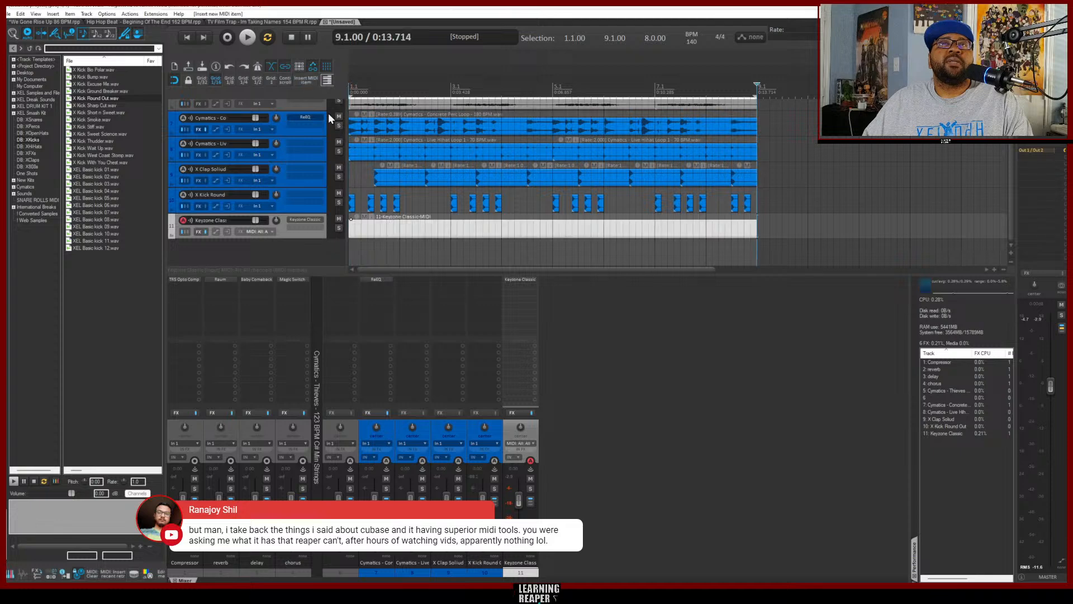
pyautogui.doubleClick(438, 233)
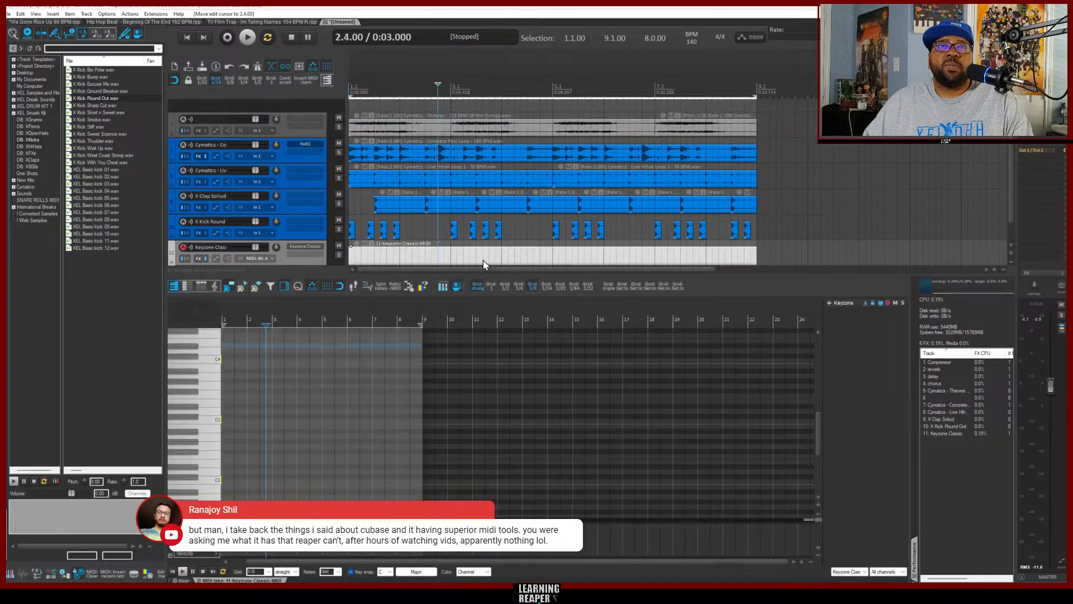
pyautogui.click(471, 260)
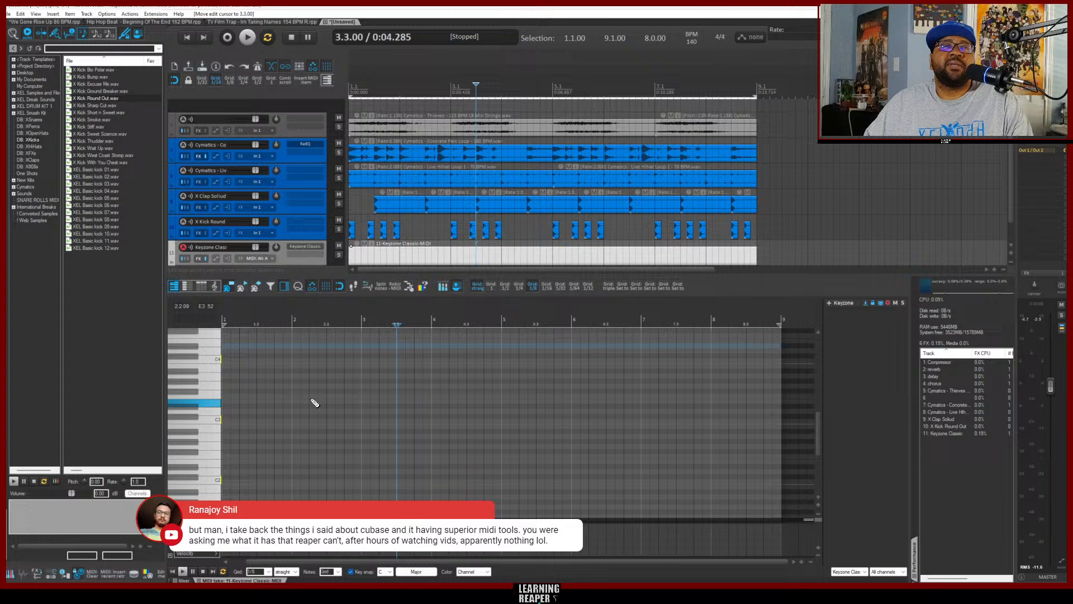
# Draw a one-bar C3 note in bar 1, copy it to E3 and G3, and play the C major chord with the beat
pyautogui.click(216, 420)
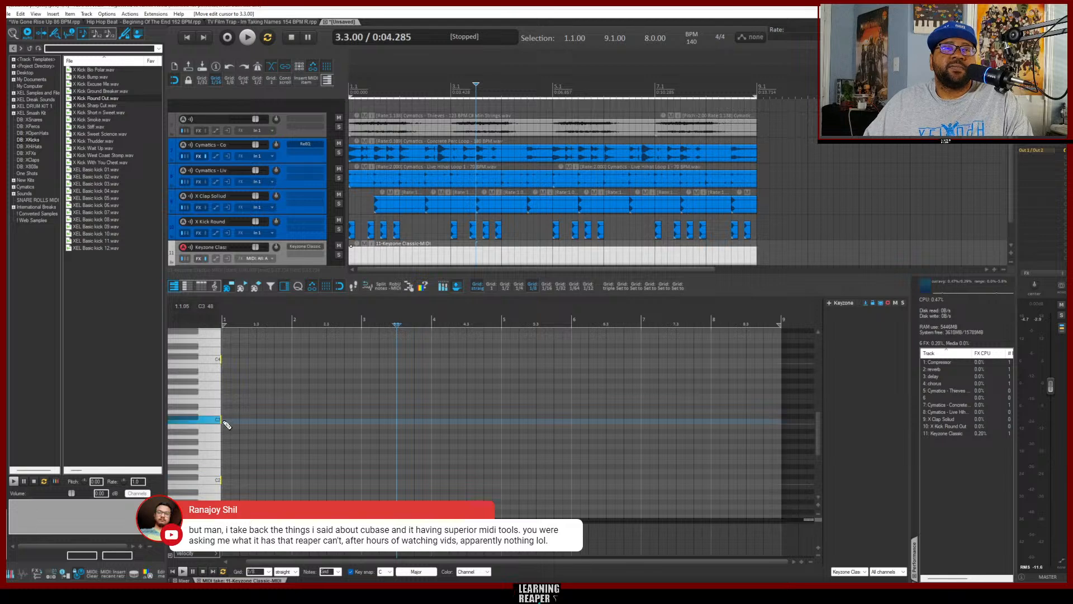
pyautogui.moveTo(225, 421); pyautogui.dragTo(291, 422)
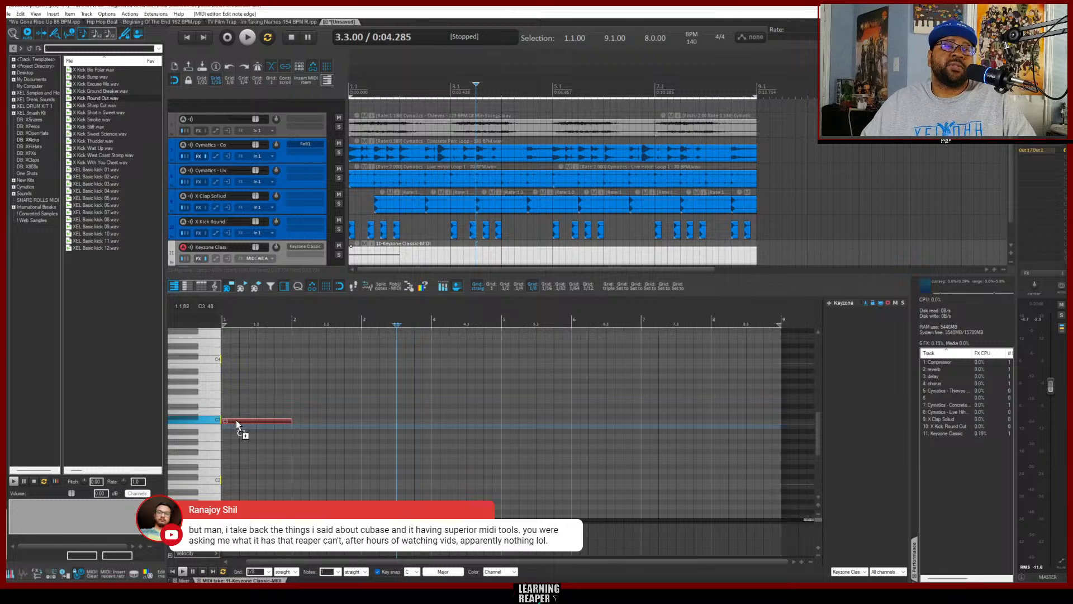
pyautogui.moveTo(236, 421); pyautogui.dragTo(235, 385)
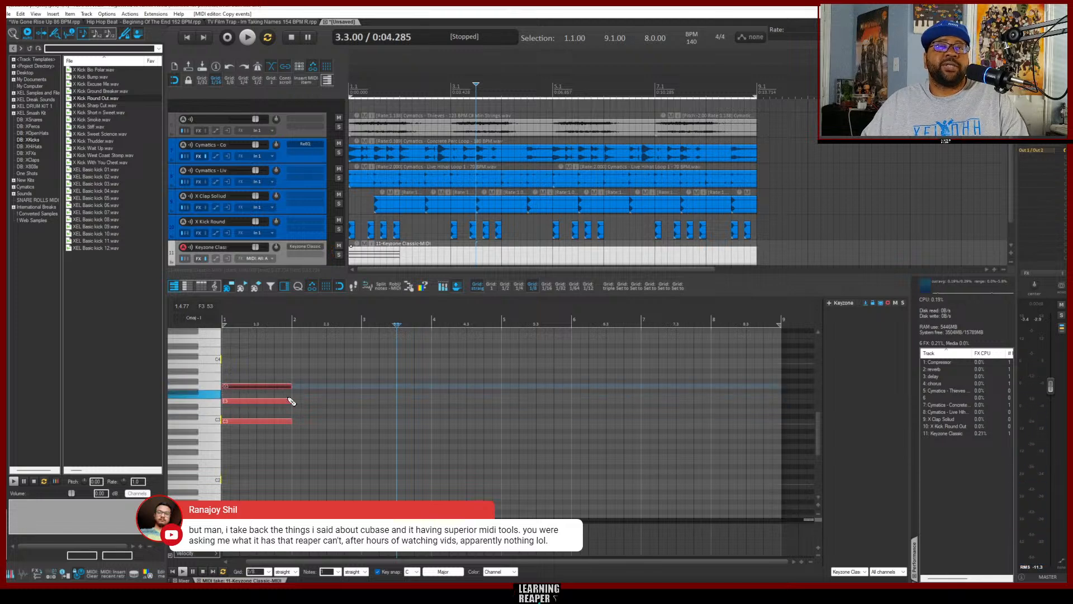
pyautogui.press('space')
pyautogui.press('space')
pyautogui.press('space')
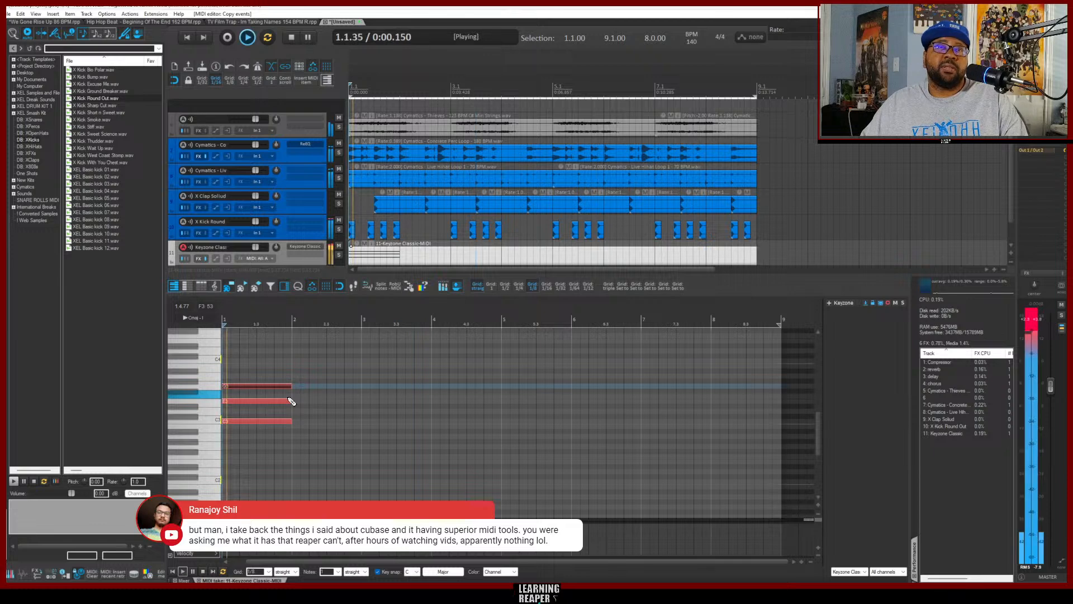
pyautogui.press('space')
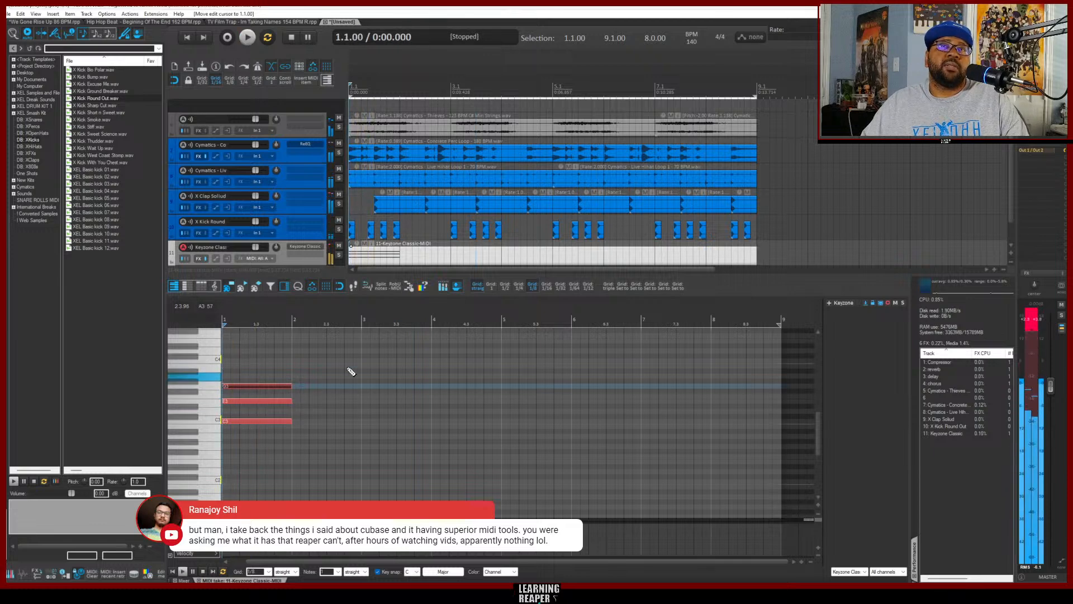
# Solo the Keyzone Classic track and listen to the chord on its own
pyautogui.click(340, 255)
pyautogui.press('space')
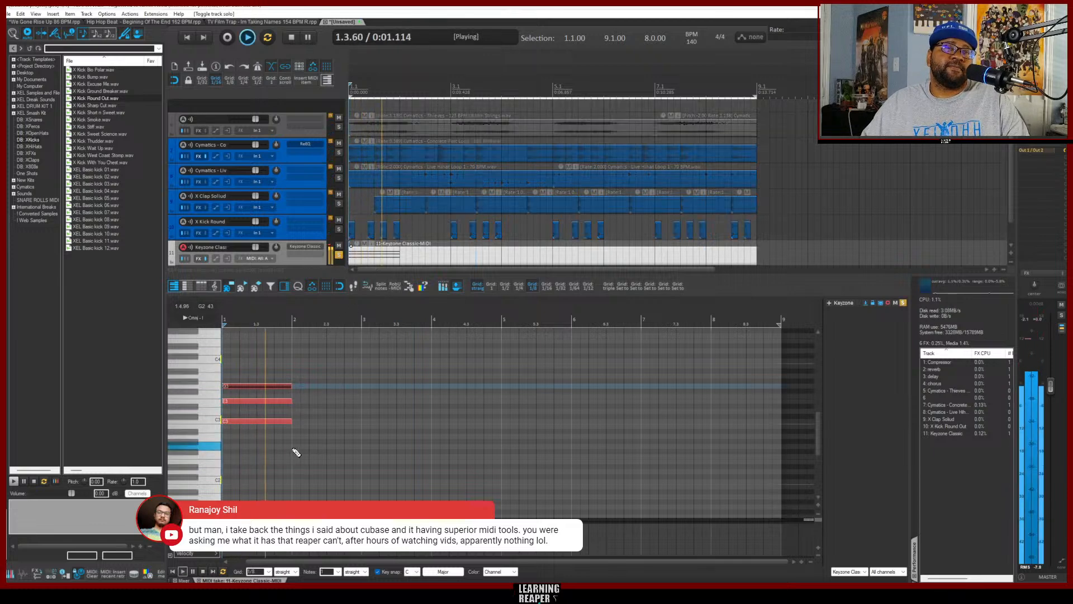
pyautogui.press('space')
# Select the three chord notes in bar 1 and paste copies of them into bars 2, 3 and 4
pyautogui.moveTo(276, 447); pyautogui.dragTo(259, 347)
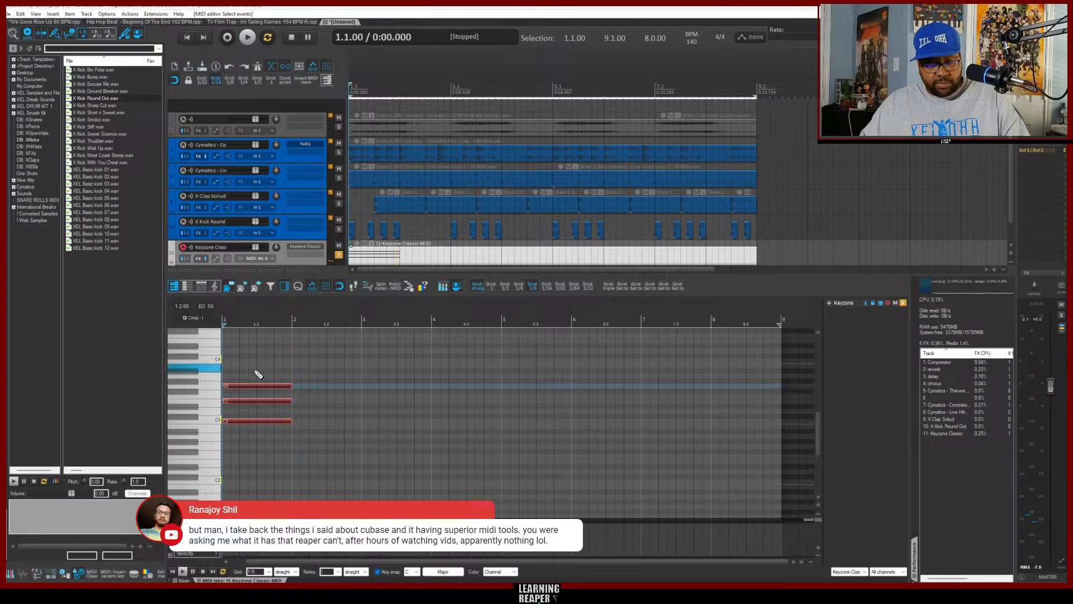
pyautogui.hotkey('ctrl', 'v')
pyautogui.hotkey('ctrl', 'v')
pyautogui.hotkey('ctrl', 'v')
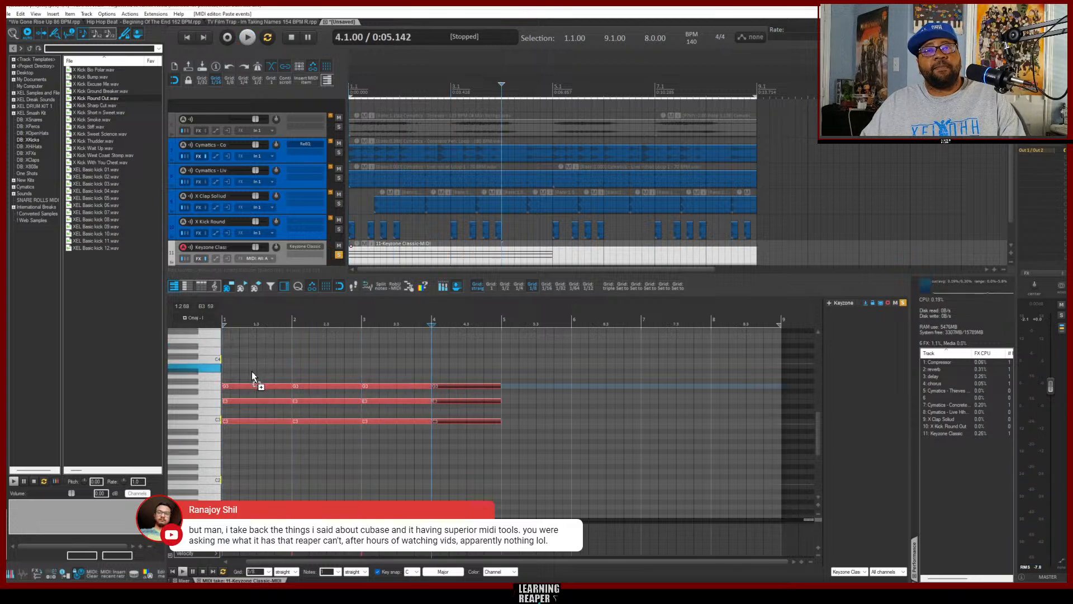
# Move the bar 2 chord to D3-F3-A3 and the bar 3 chord to E3-G3-B3, and lower bar 4's lowest note to B2
pyautogui.moveTo(339, 424); pyautogui.dragTo(325, 379)
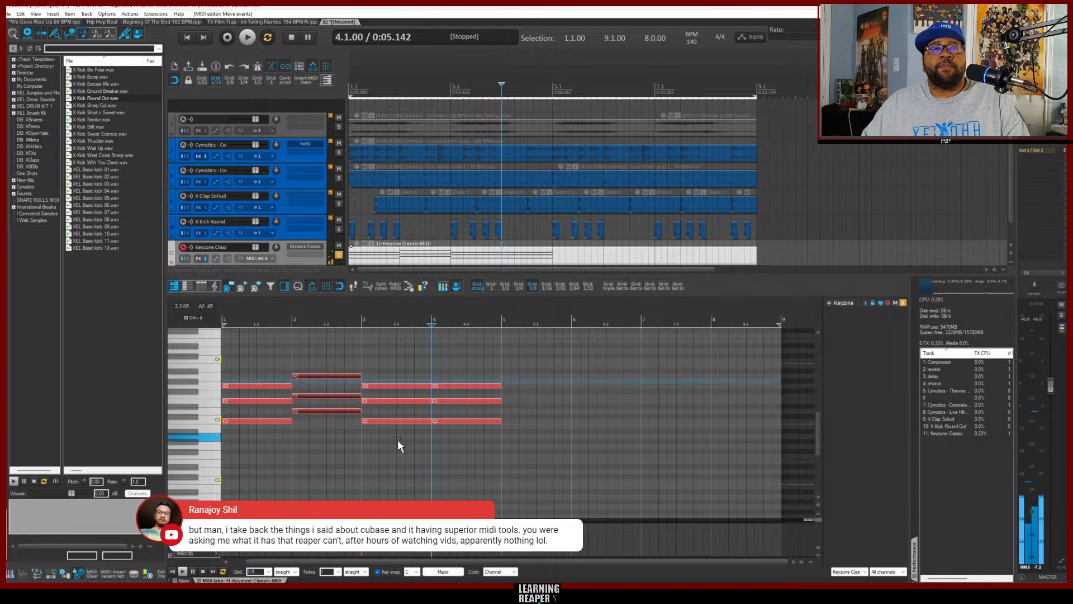
pyautogui.moveTo(398, 440); pyautogui.dragTo(395, 372)
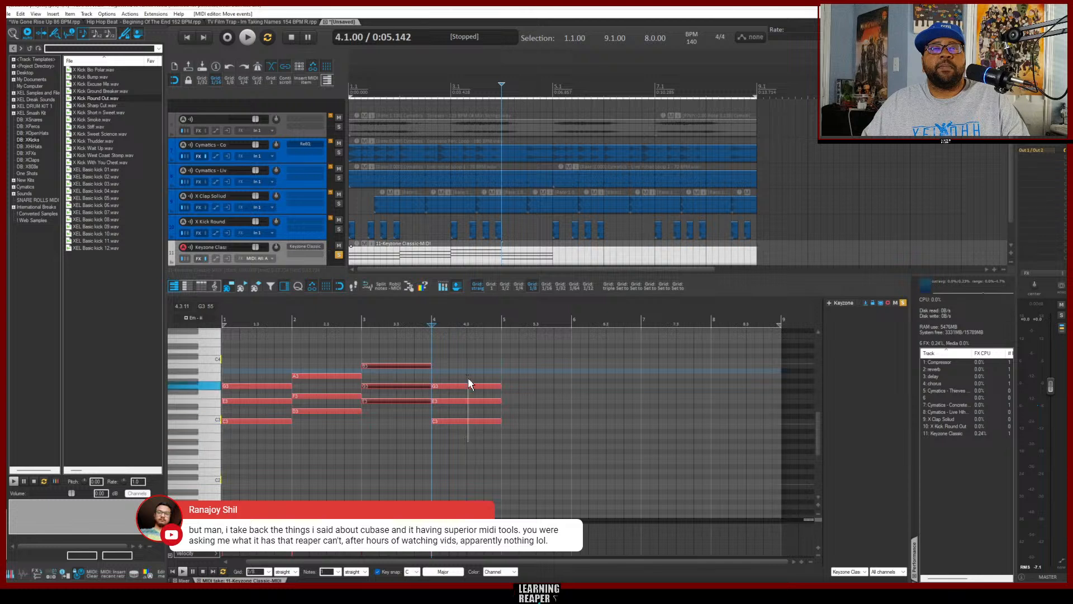
pyautogui.moveTo(469, 384)
pyautogui.mouseDown()
pyautogui.moveTo(468, 395)
pyautogui.moveTo(462, 388)
pyautogui.mouseUp()
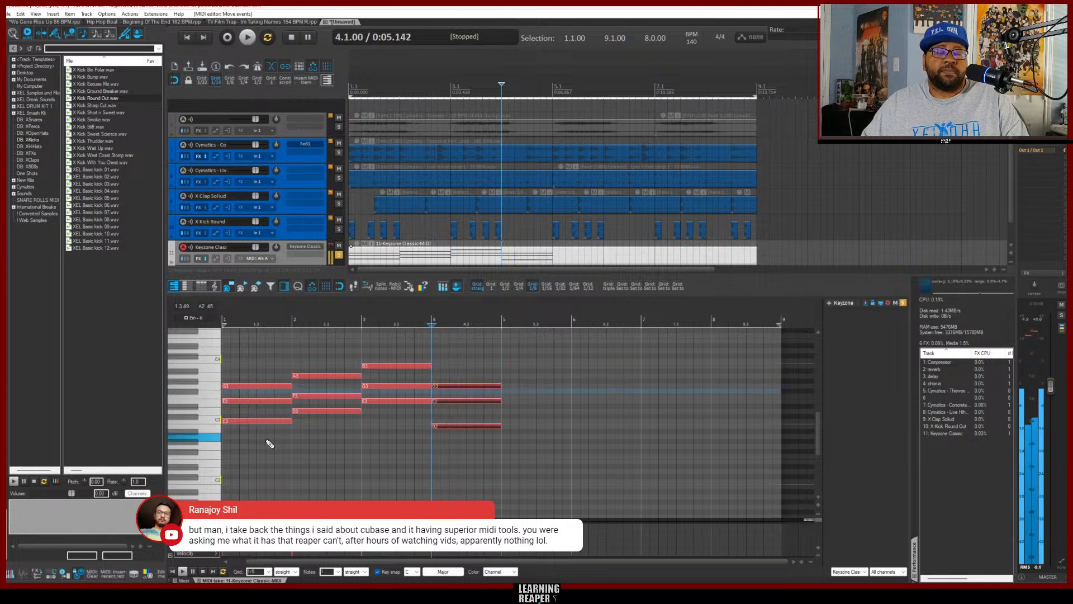
# Play the four-bar chord progression on the Keyzone Classic track from the start
pyautogui.press('Home')
pyautogui.press('space')
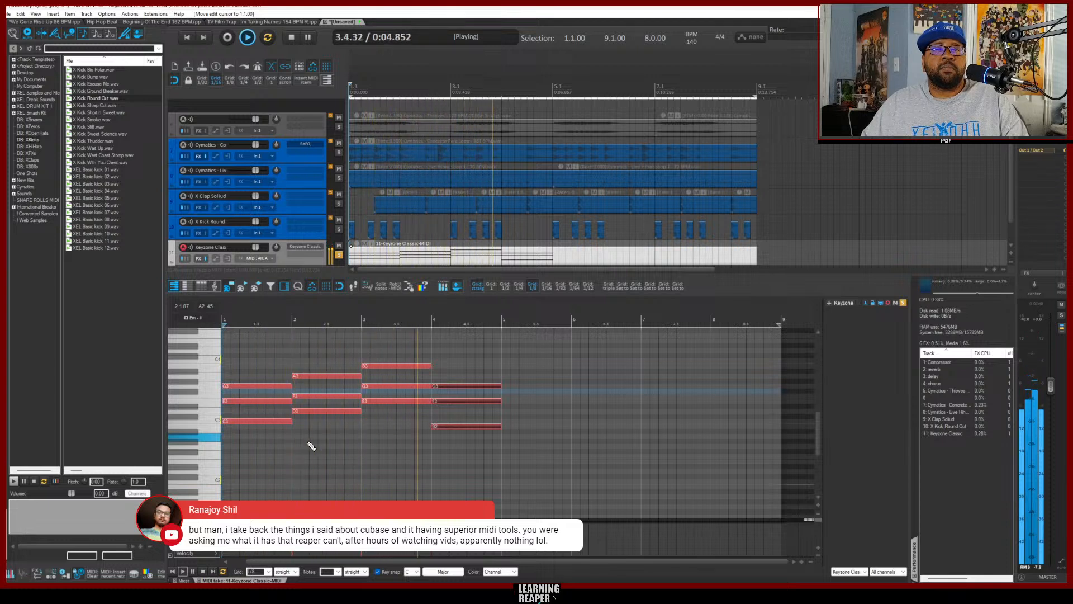
pyautogui.press('space')
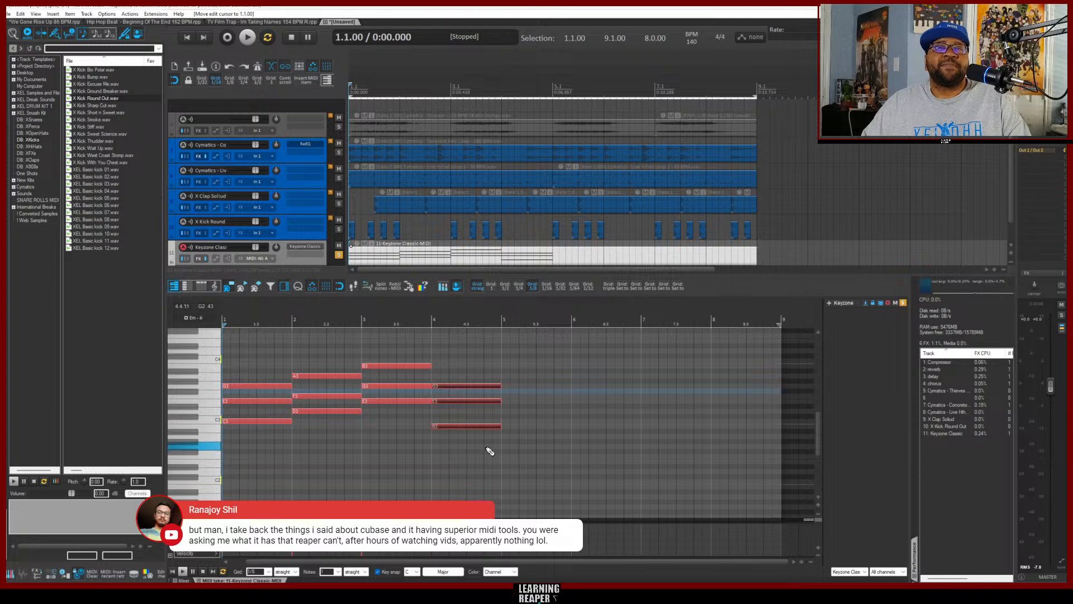
# Select all the chord notes, arpeggiate them downward at a 1/8 rate with the MIDI Arpeggiator, and play the result
pyautogui.moveTo(487, 448); pyautogui.dragTo(249, 347)
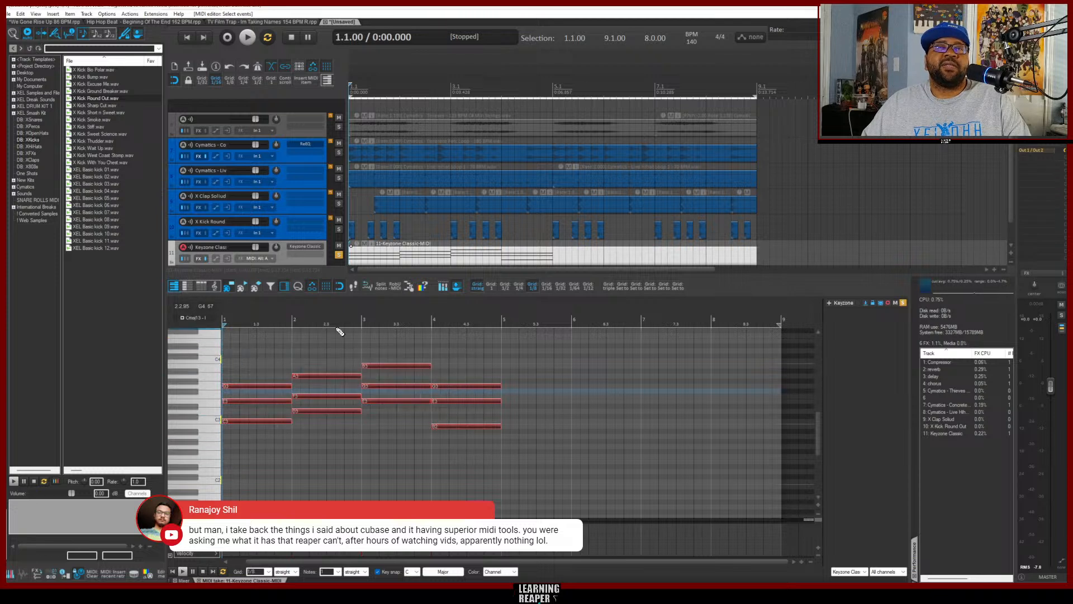
pyautogui.click(410, 286)
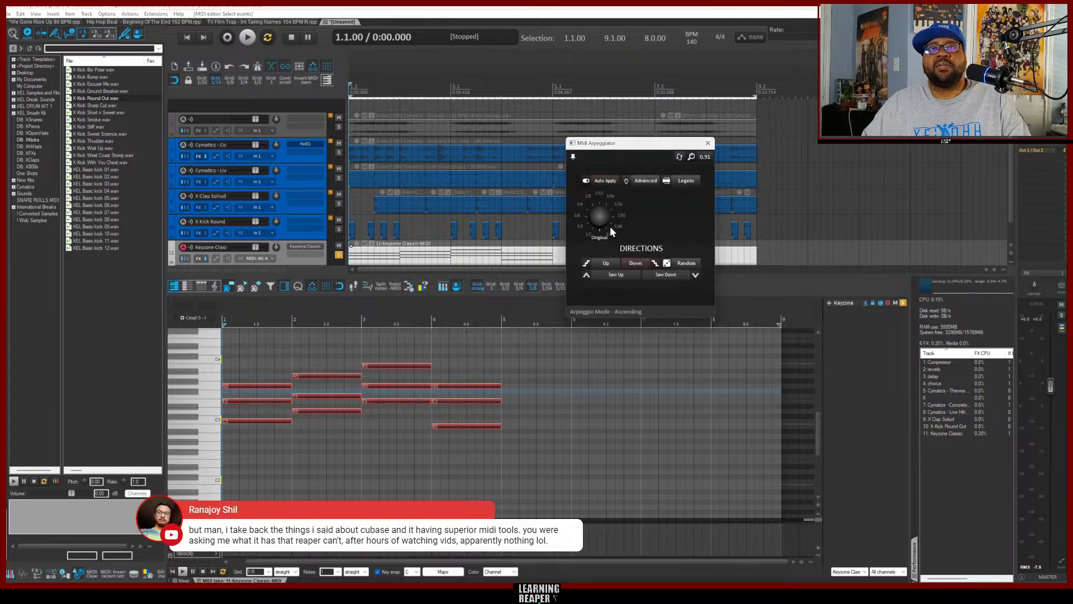
pyautogui.moveTo(600, 221); pyautogui.dragTo(636, 116)
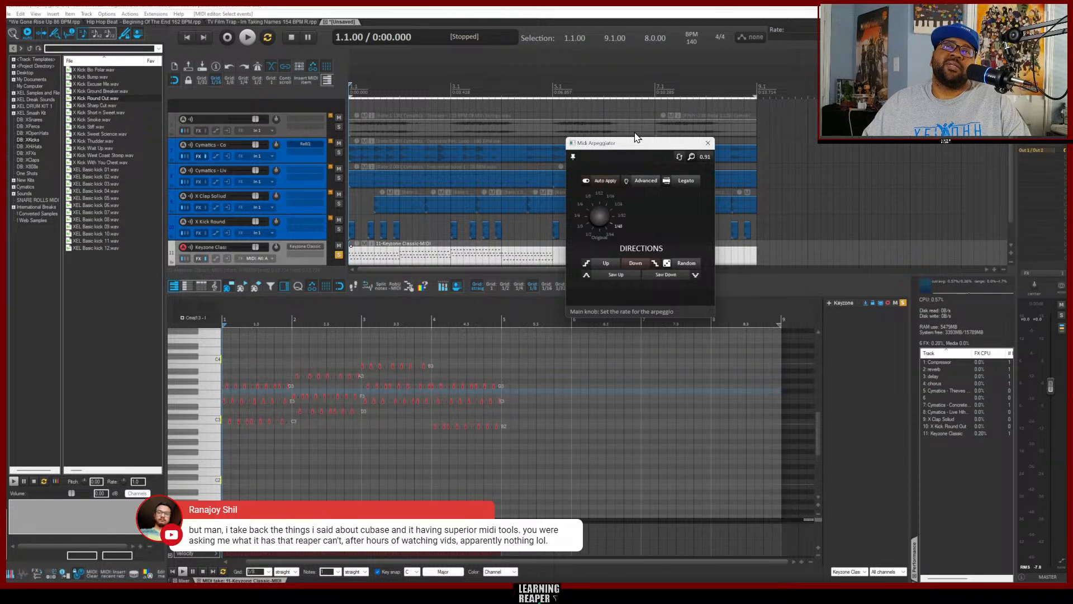
pyautogui.moveTo(629, 157)
pyautogui.mouseDown()
pyautogui.moveTo(615, 165)
pyautogui.moveTo(612, 156)
pyautogui.moveTo(611, 168)
pyautogui.mouseUp()
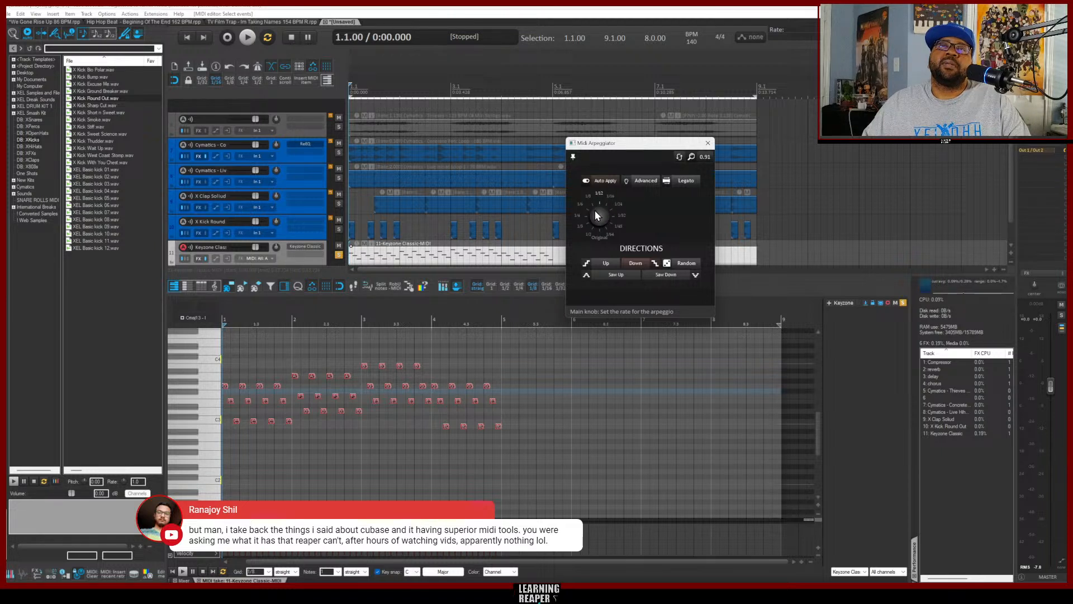
pyautogui.moveTo(586, 206); pyautogui.dragTo(568, 220)
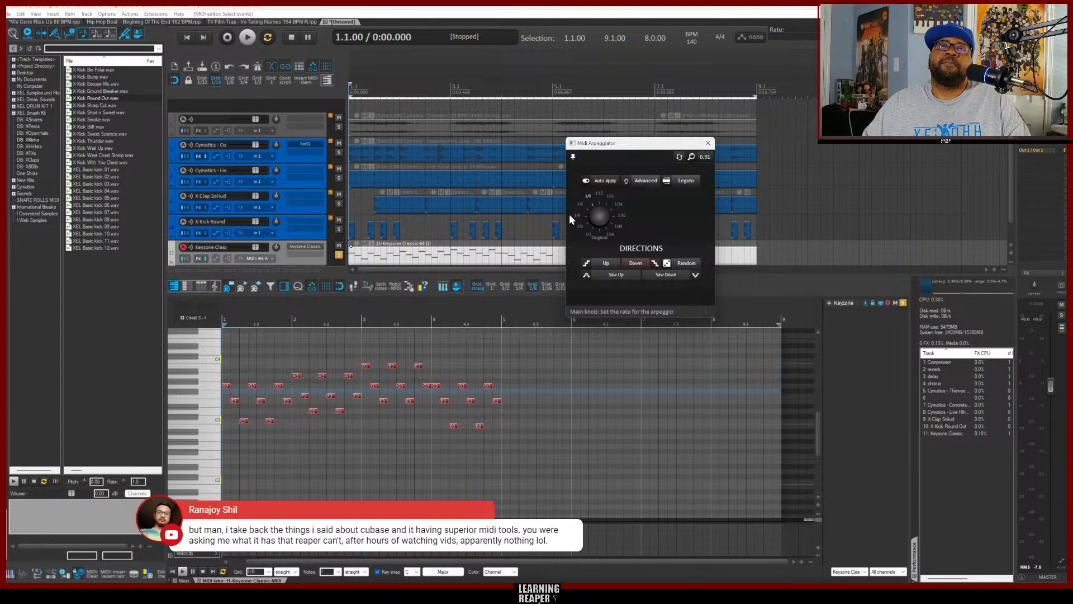
pyautogui.press('space')
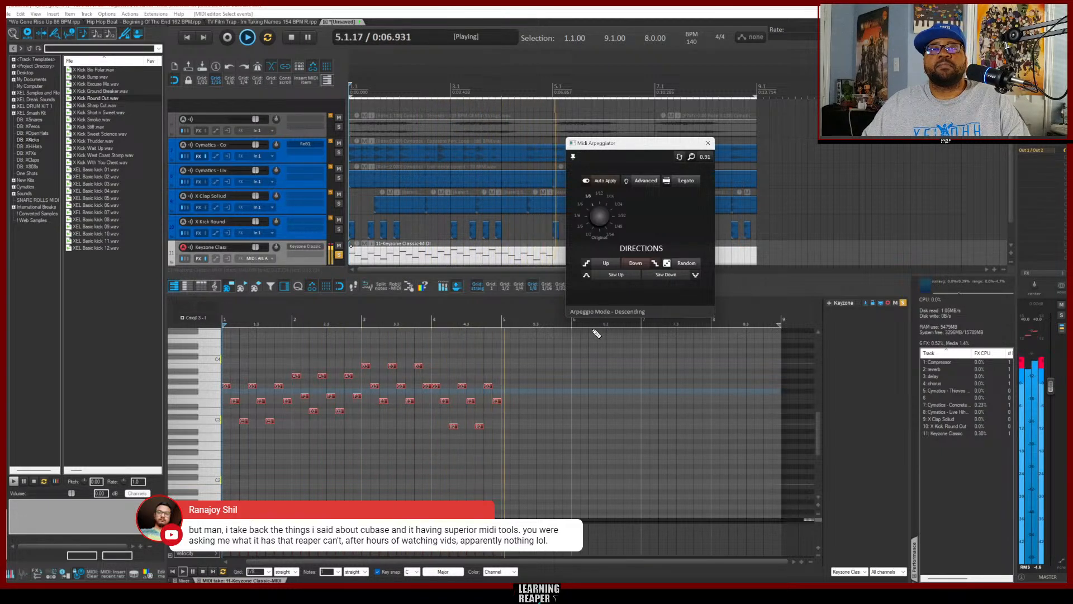
pyautogui.press('space')
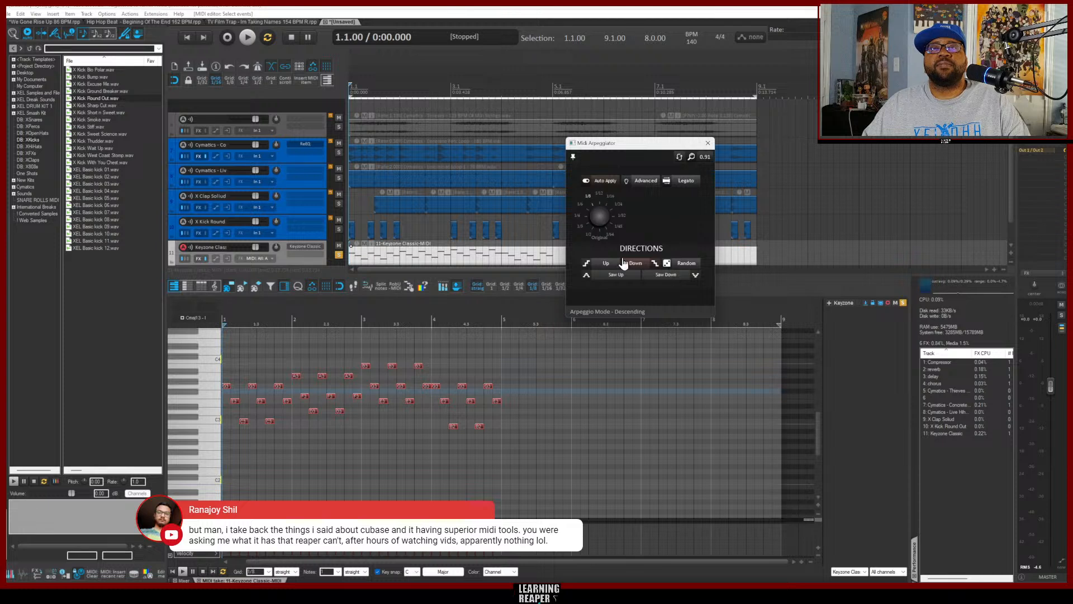
# Switch the arpeggio direction to Up and back to Down, playing each version to compare them
pyautogui.click(606, 266)
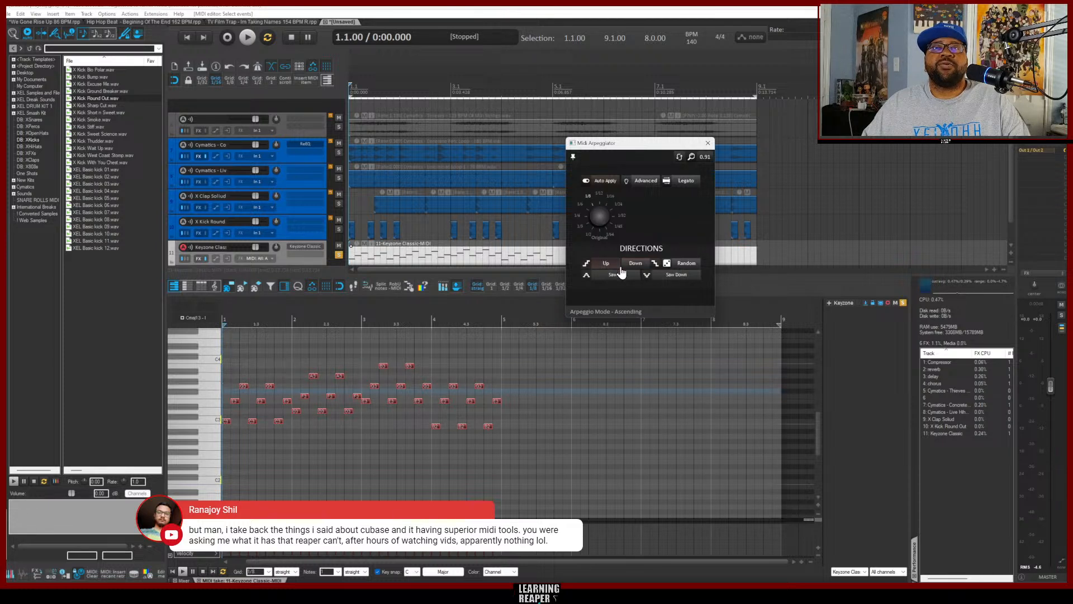
pyautogui.click(635, 266)
pyautogui.press('space')
pyautogui.press('space')
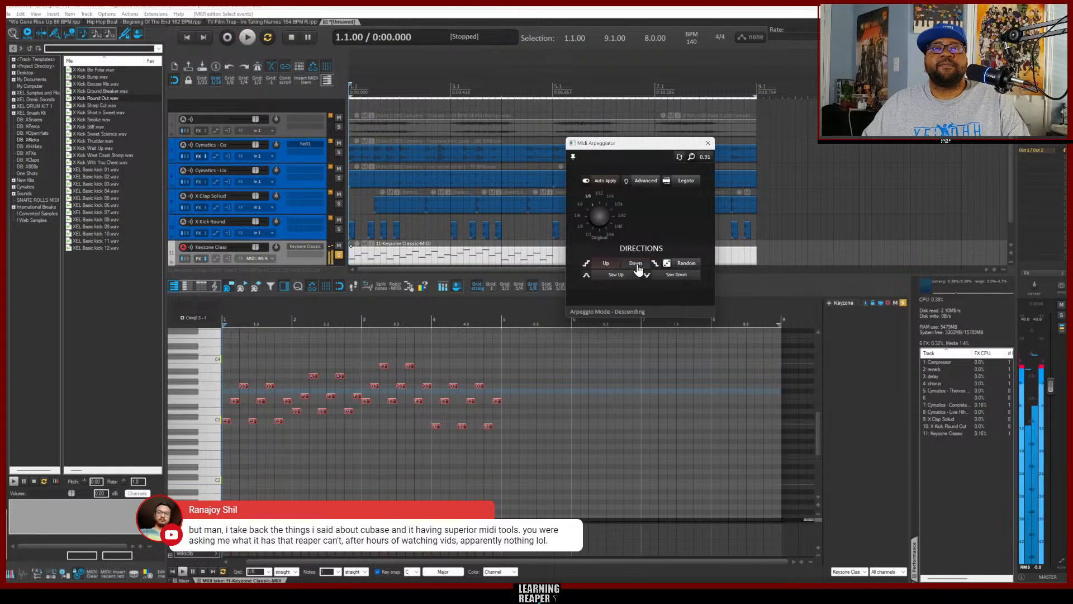
pyautogui.press('space')
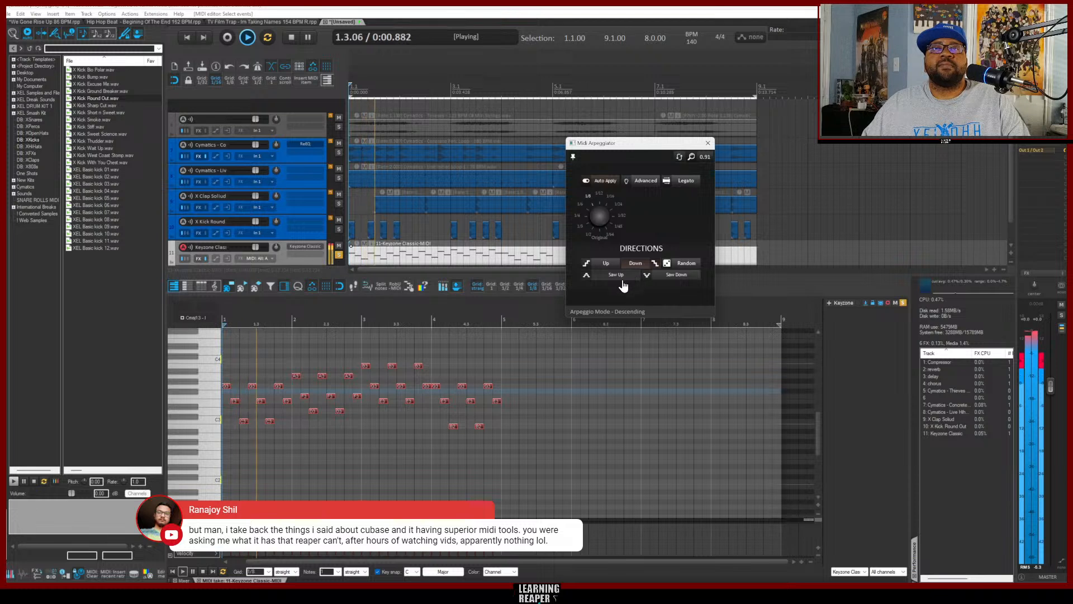
pyautogui.press('space')
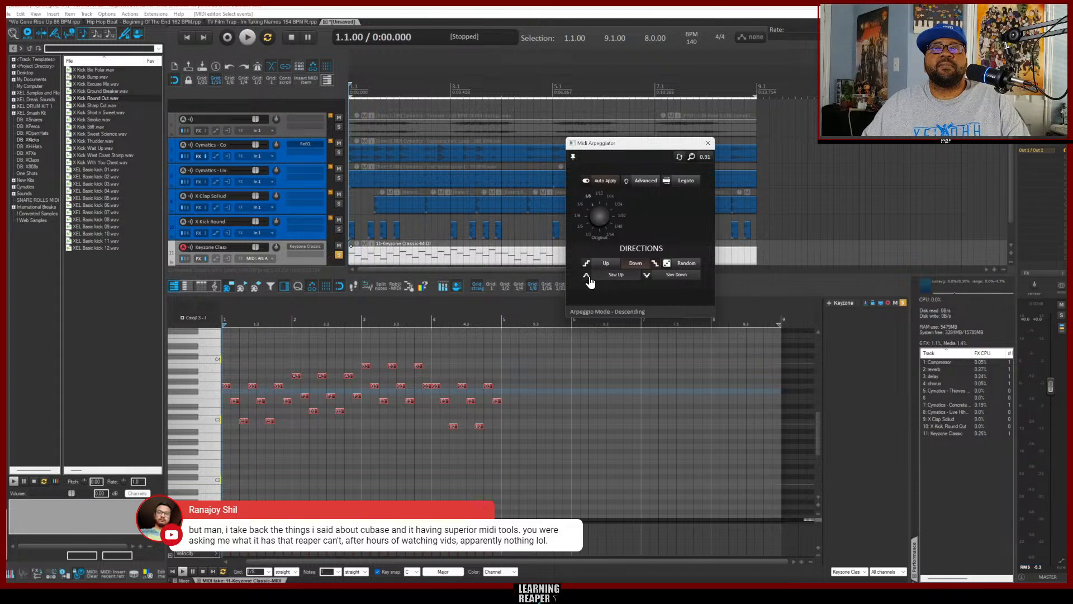
# Audition the Saw Up arpeggio direction, then set the direction to Saw Down and play it
pyautogui.click(616, 275)
pyautogui.press('space')
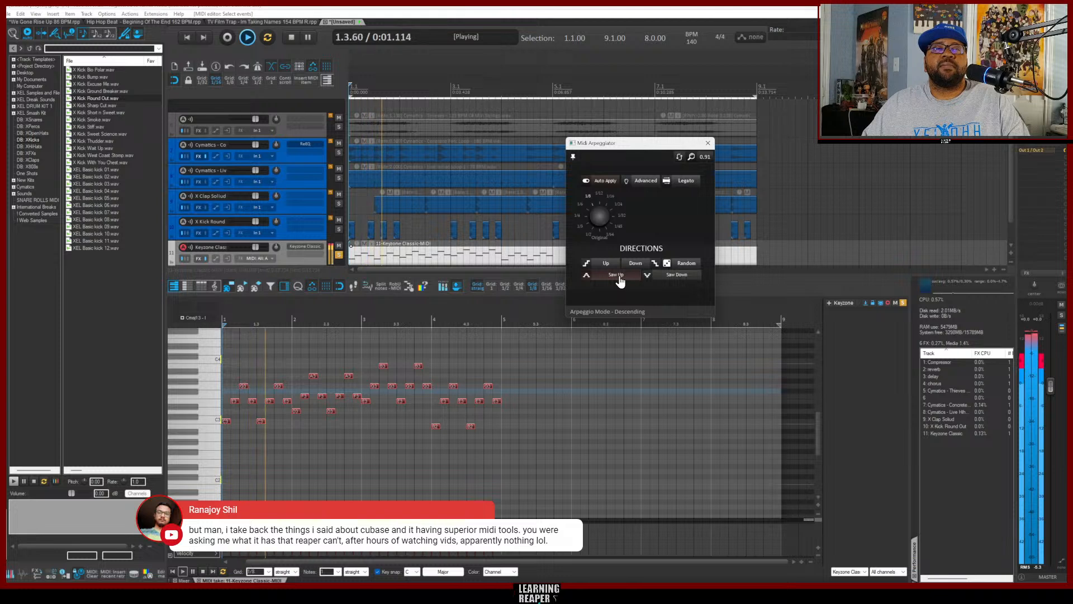
pyautogui.press('space')
pyautogui.click(675, 276)
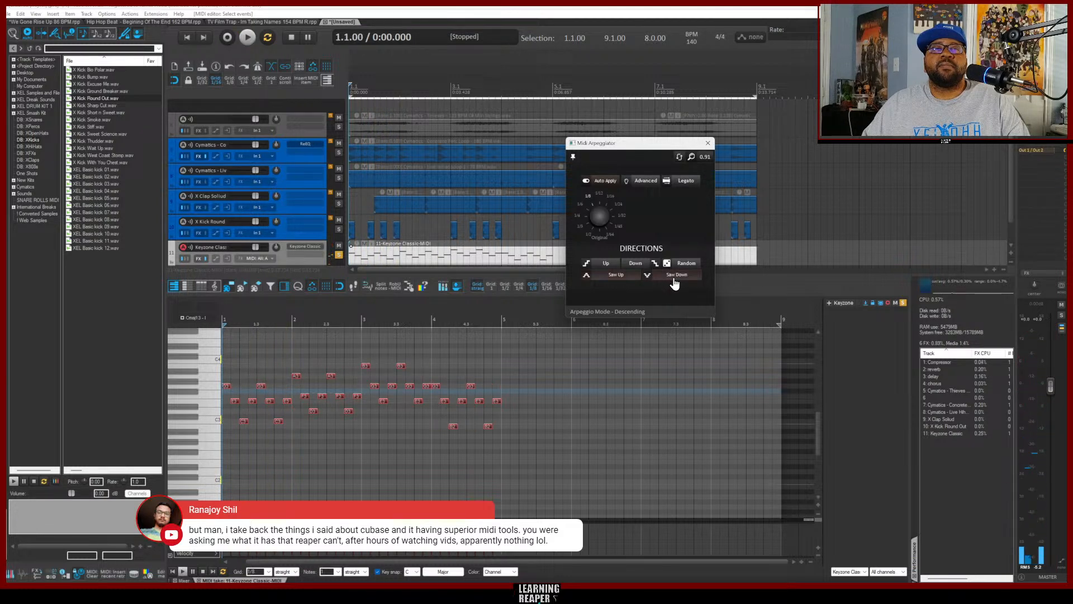
pyautogui.press('space')
pyautogui.press('space')
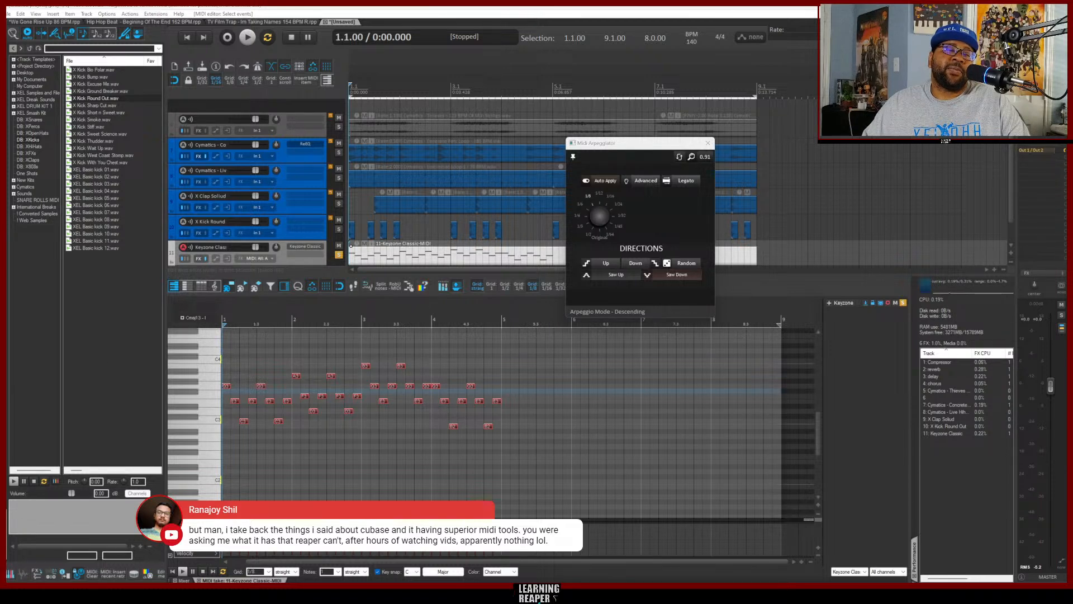
# Randomize the arpeggio's note velocities with MVelocity, play it, and close the MVelocity and MIDI Arpeggiator windows
pyautogui.moveTo(7, 63); pyautogui.dragTo(436, 131)
pyautogui.moveTo(392, 183); pyautogui.dragTo(424, 183)
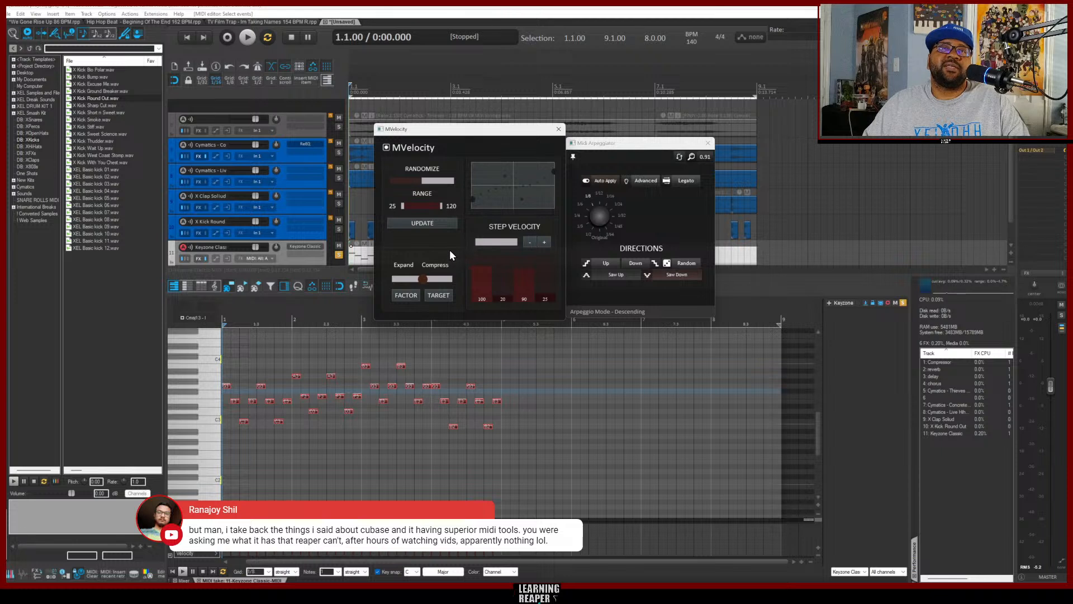
pyautogui.press('space')
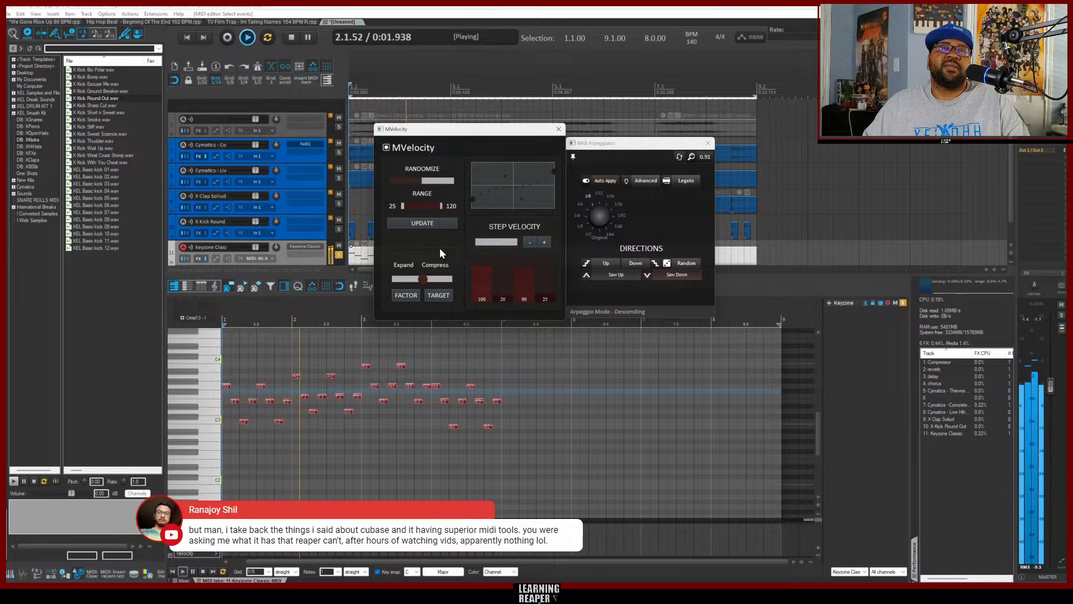
pyautogui.press('space')
pyautogui.click(559, 130)
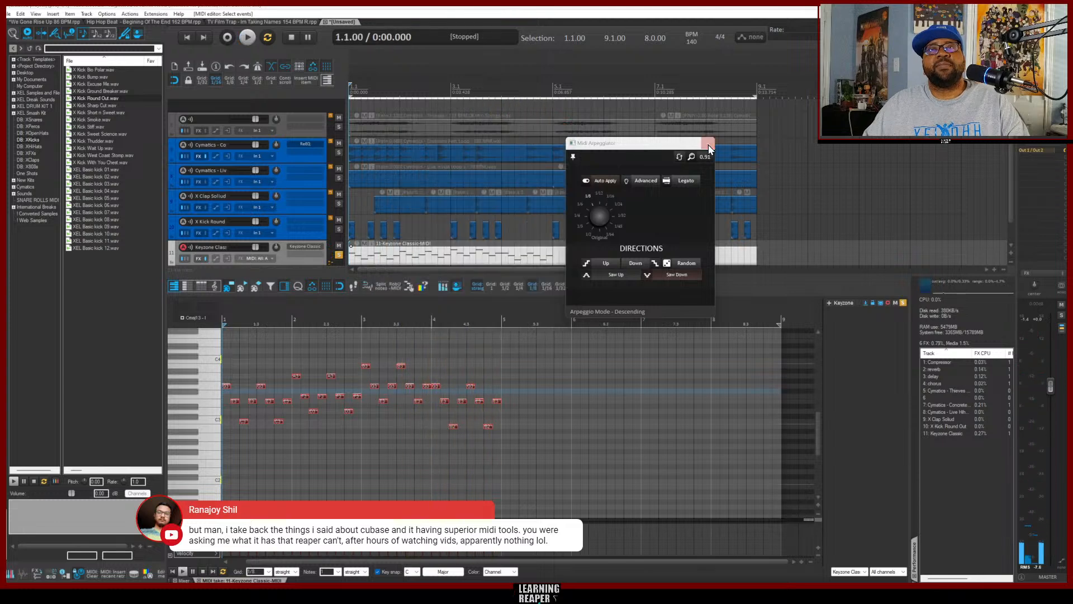
pyautogui.click(708, 148)
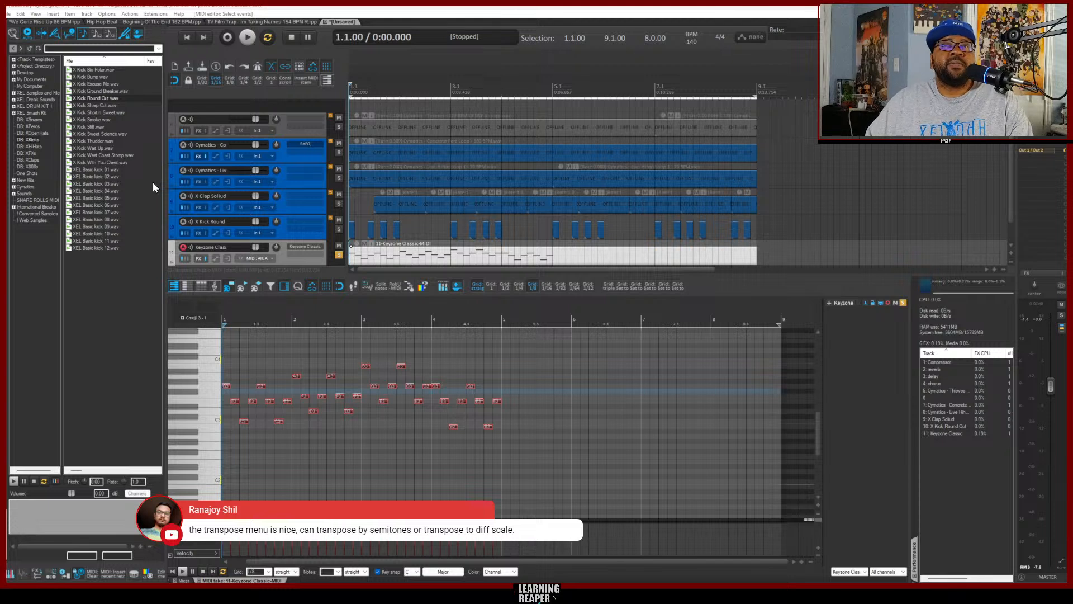
# Add the JS MIDI Chord In Key effect from the BRSO Midi folder to the Keyzone Classic track, view its settings, and remove it
pyautogui.click(303, 254)
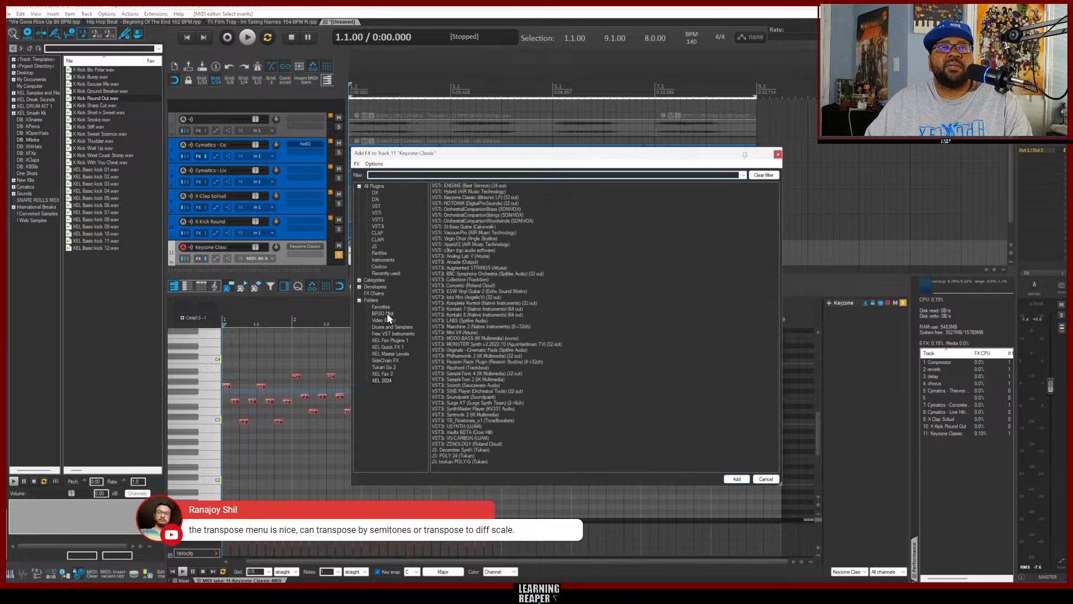
pyautogui.click(387, 313)
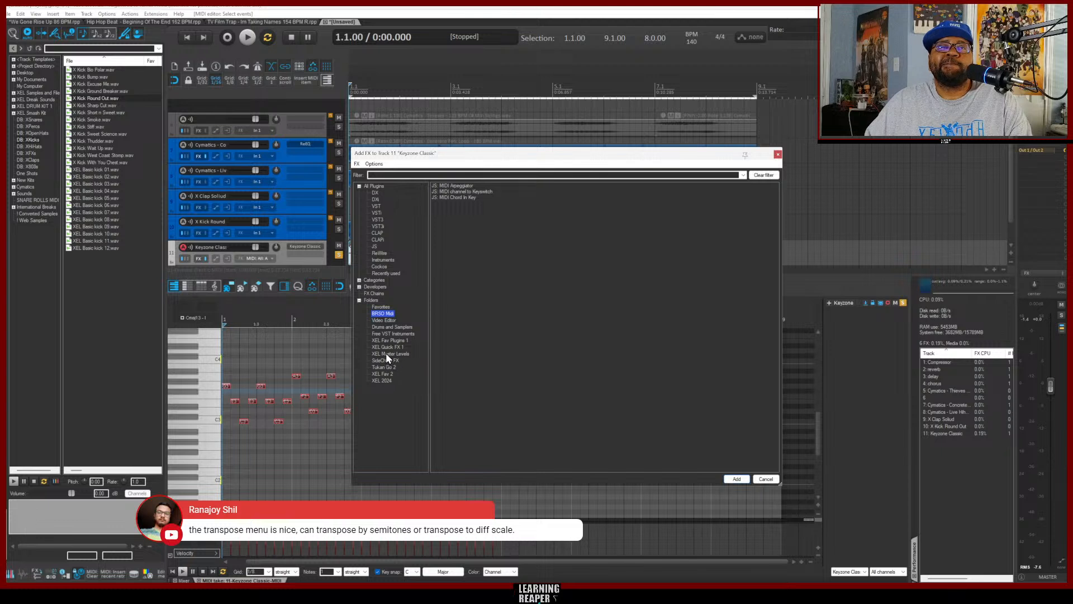
pyautogui.click(381, 308)
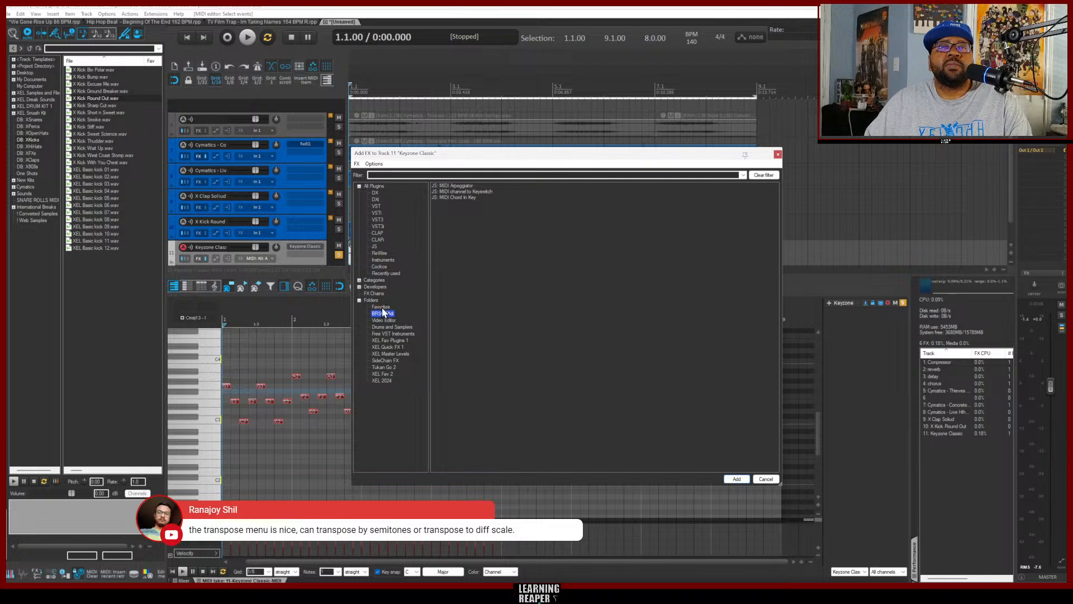
pyautogui.click(383, 315)
pyautogui.click(454, 196)
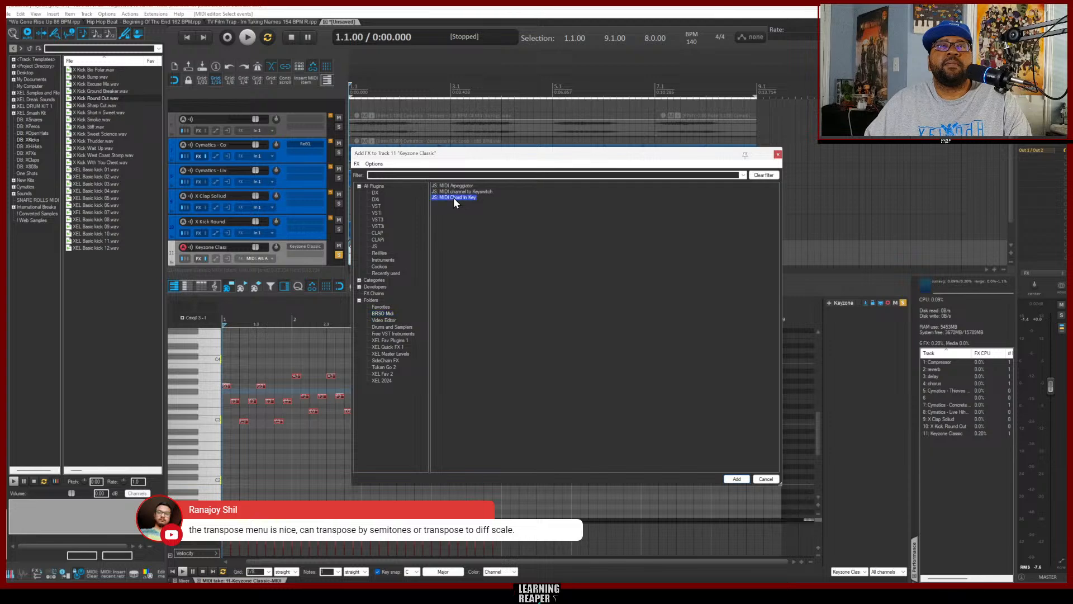
pyautogui.doubleClick(454, 197)
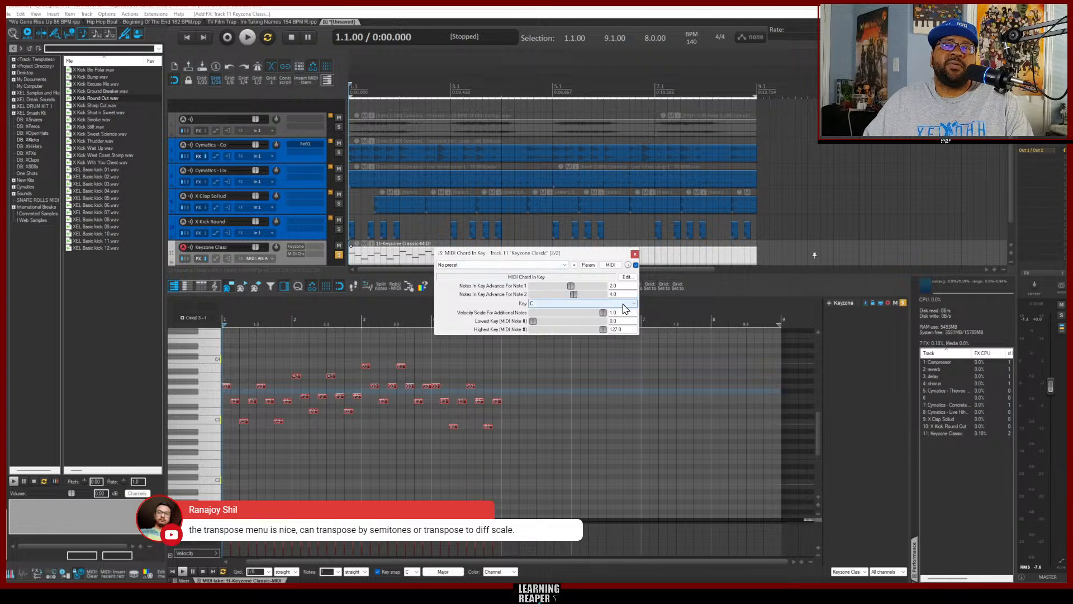
pyautogui.click(635, 255)
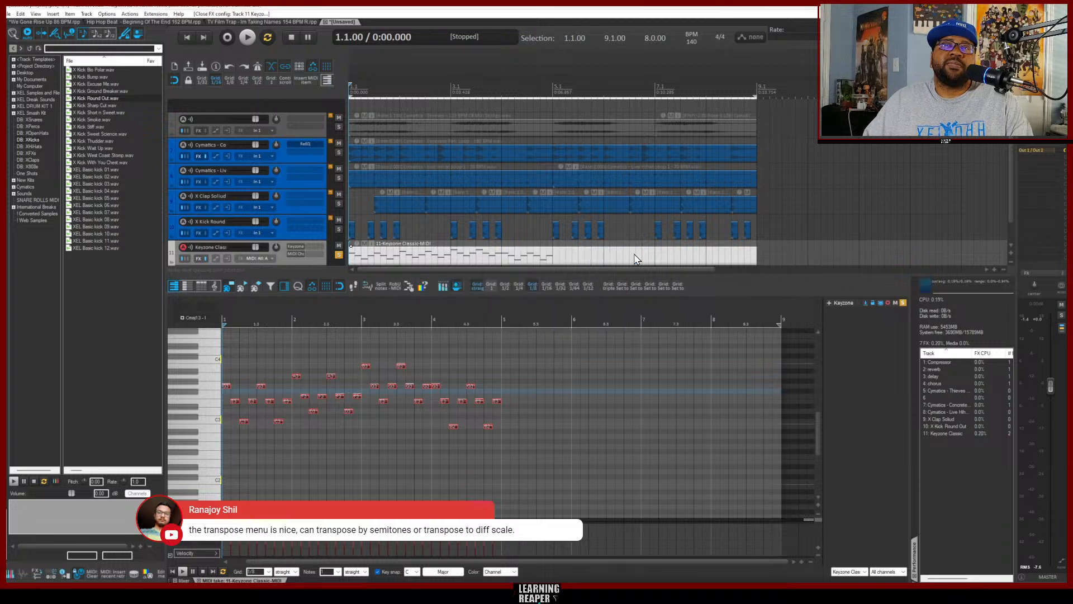
pyautogui.keyDown('alt'); pyautogui.click(291, 253); pyautogui.keyUp('alt')
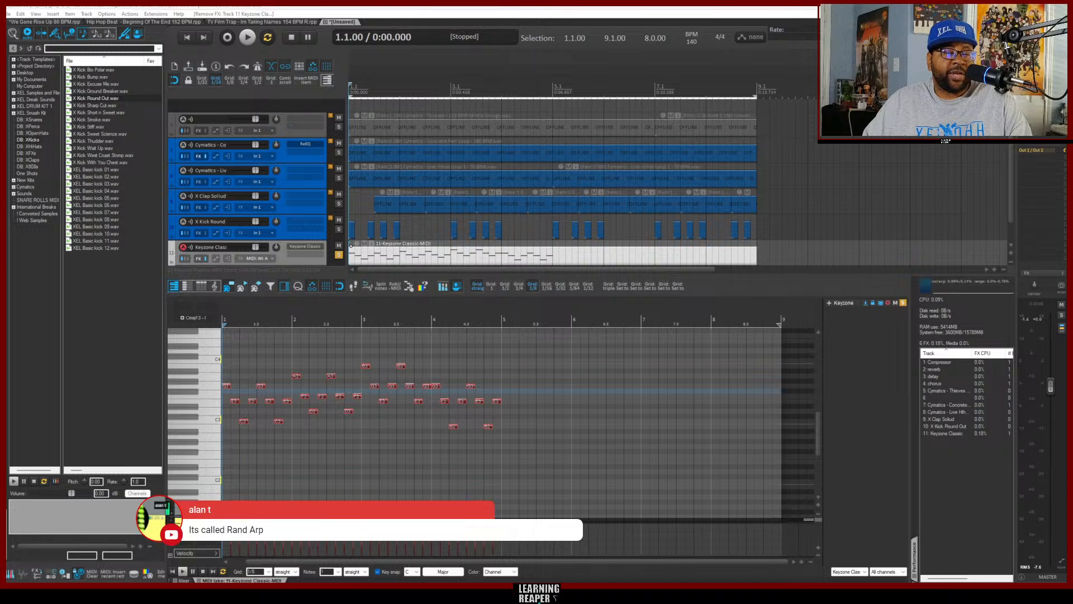
# Open the effect browser for the Keyzone Classic track and look for an arpeggiator, filtering by "ran" and by "arp"
pyautogui.doubleClick(298, 256)
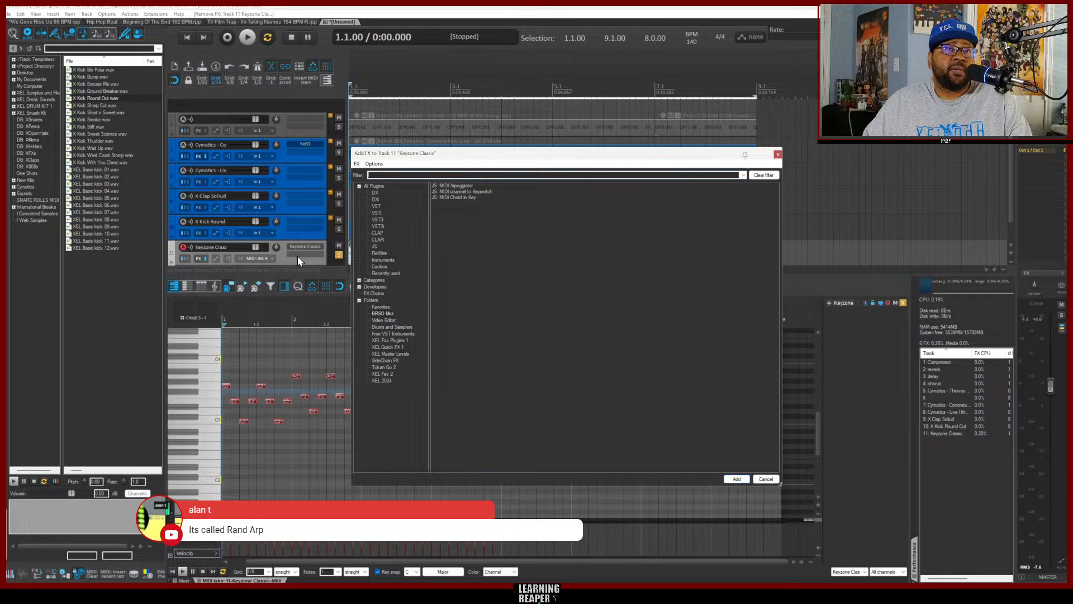
pyautogui.click(382, 175)
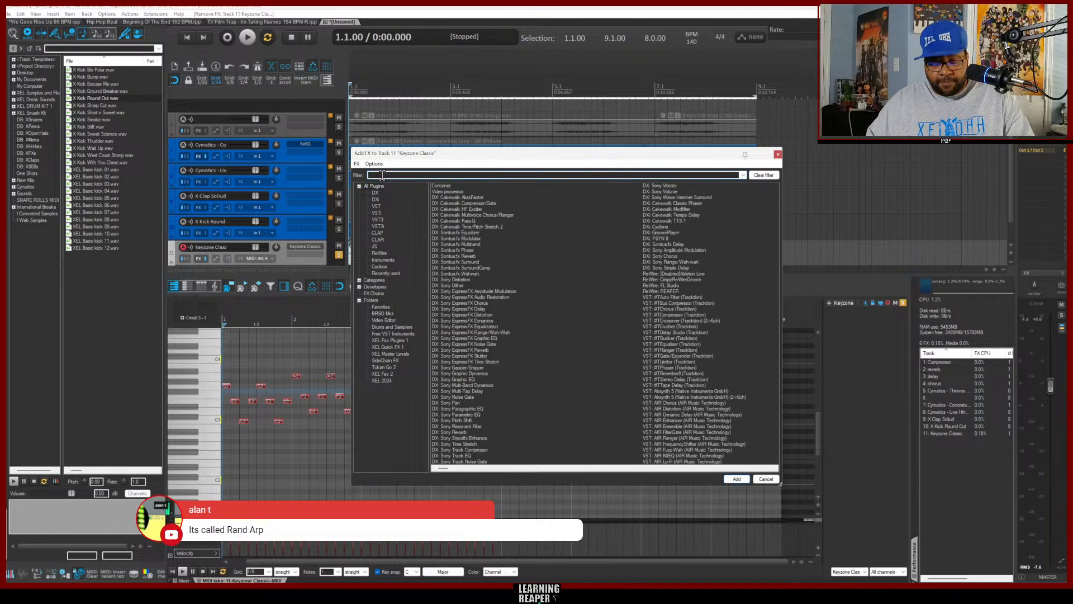
pyautogui.write('ran')
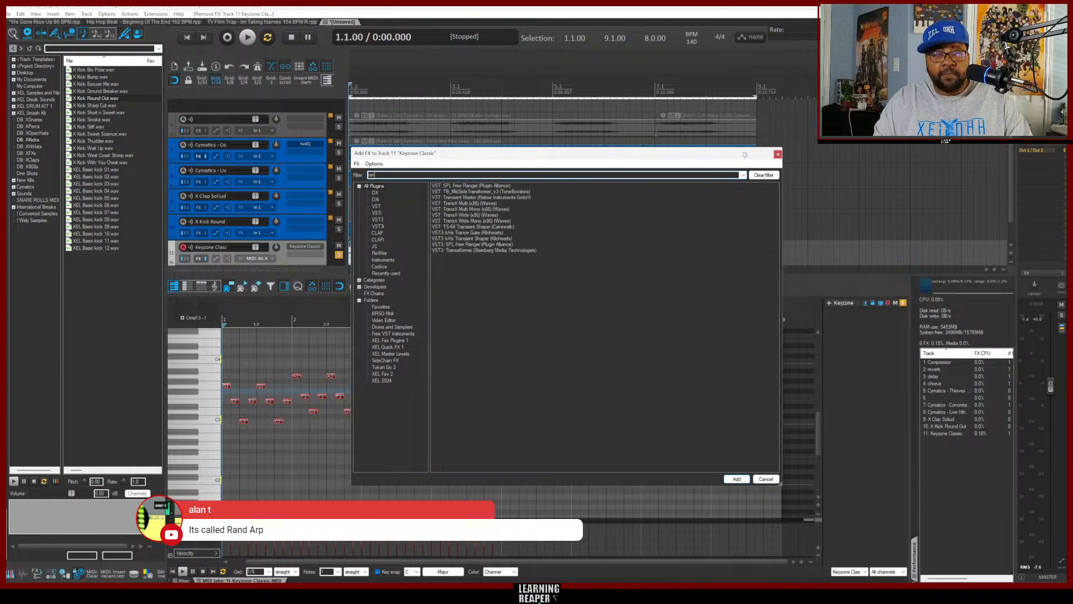
pyautogui.doubleClick(382, 175)
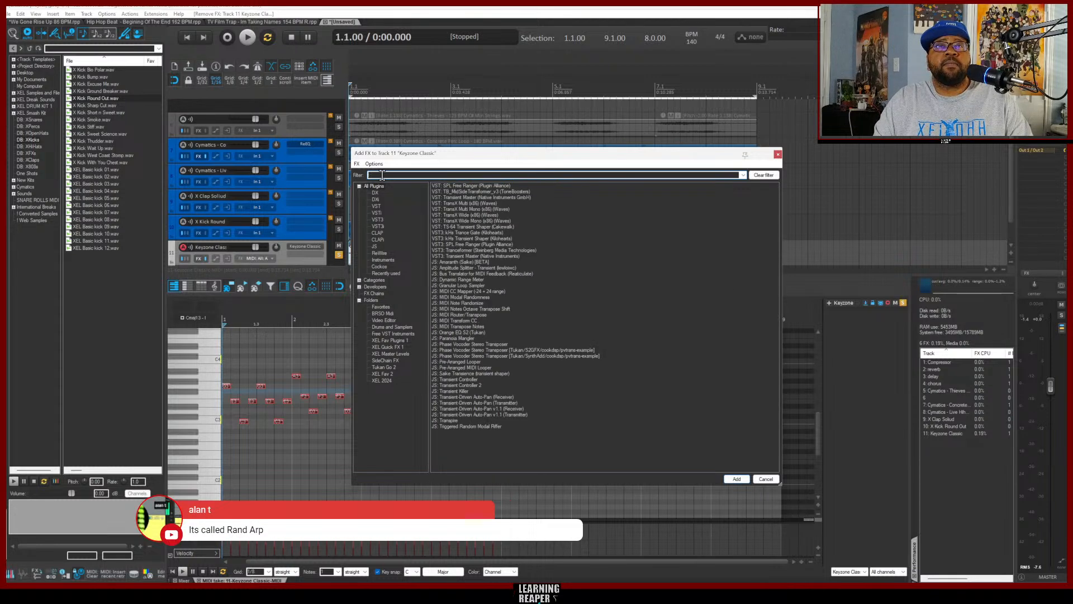
pyautogui.write('arp')
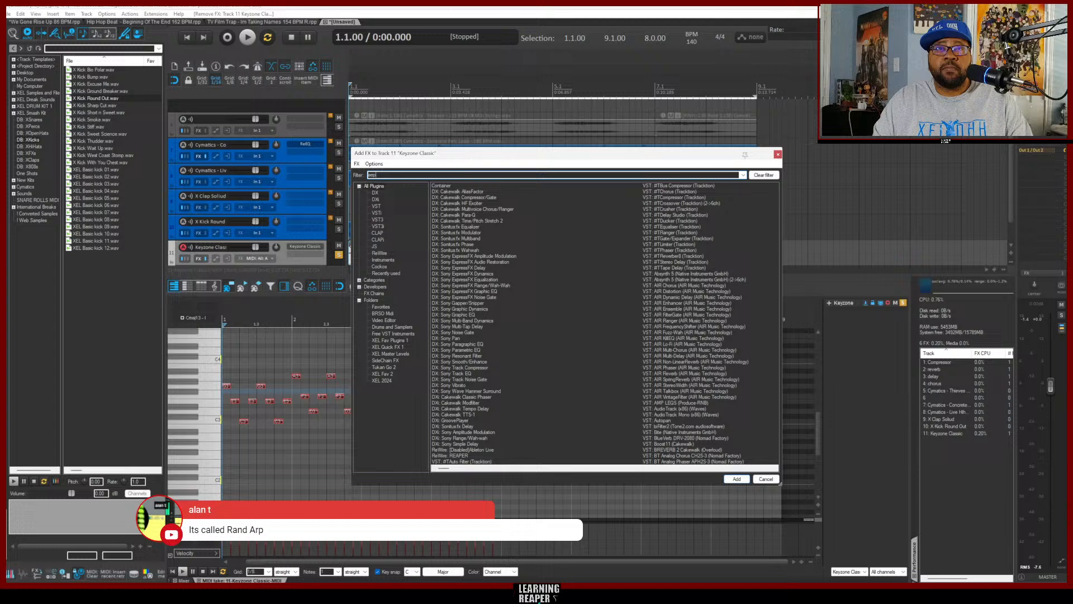
pyautogui.doubleClick(383, 175)
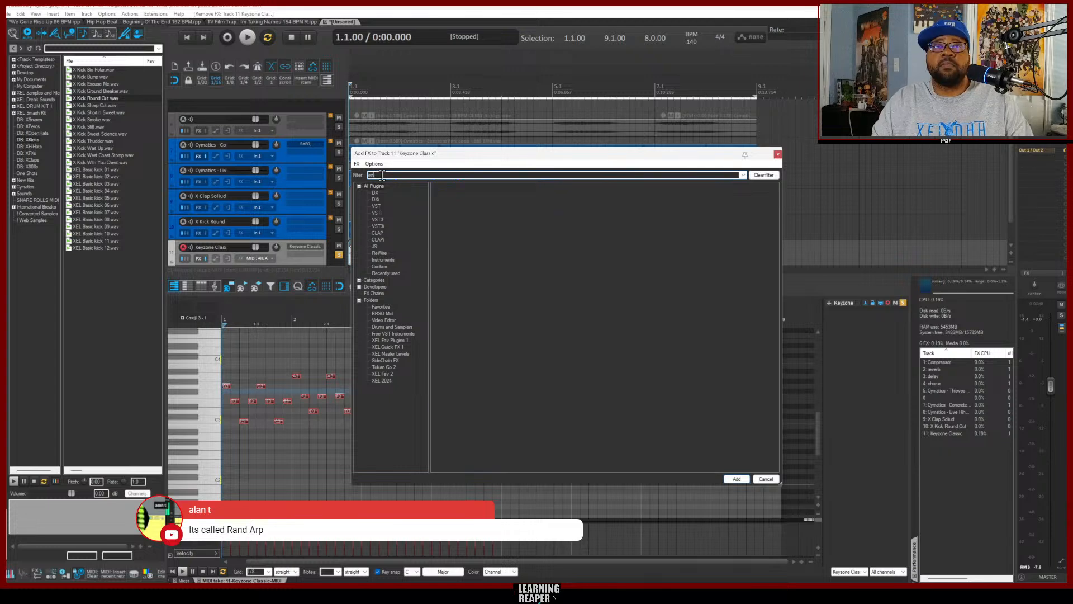
pyautogui.write('eq')
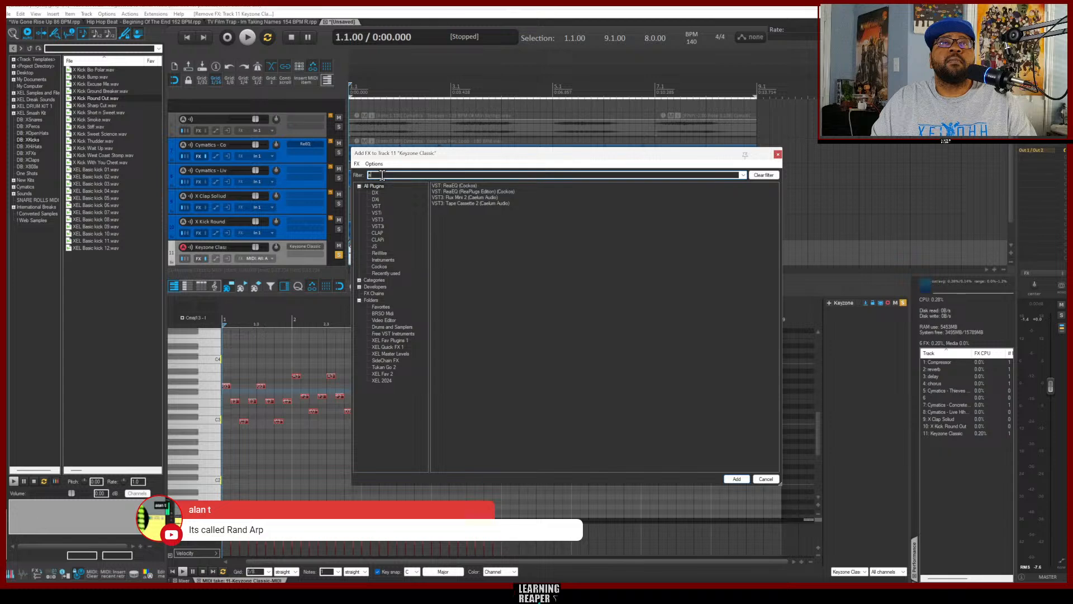
pyautogui.press('BackSpace')
pyautogui.press('BackSpace')
pyautogui.write('a')
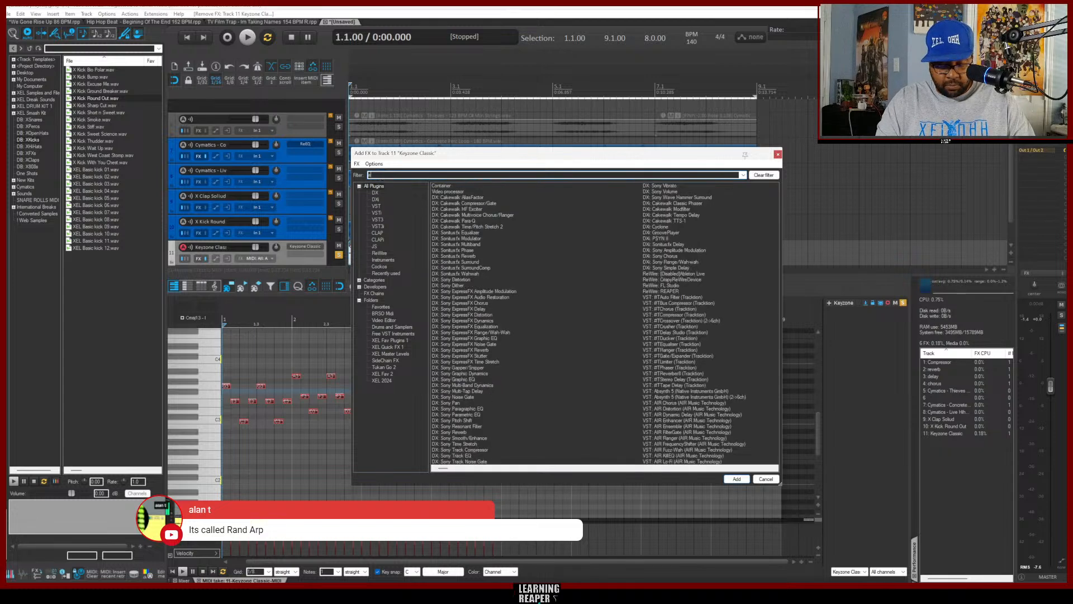
pyautogui.write('rp')
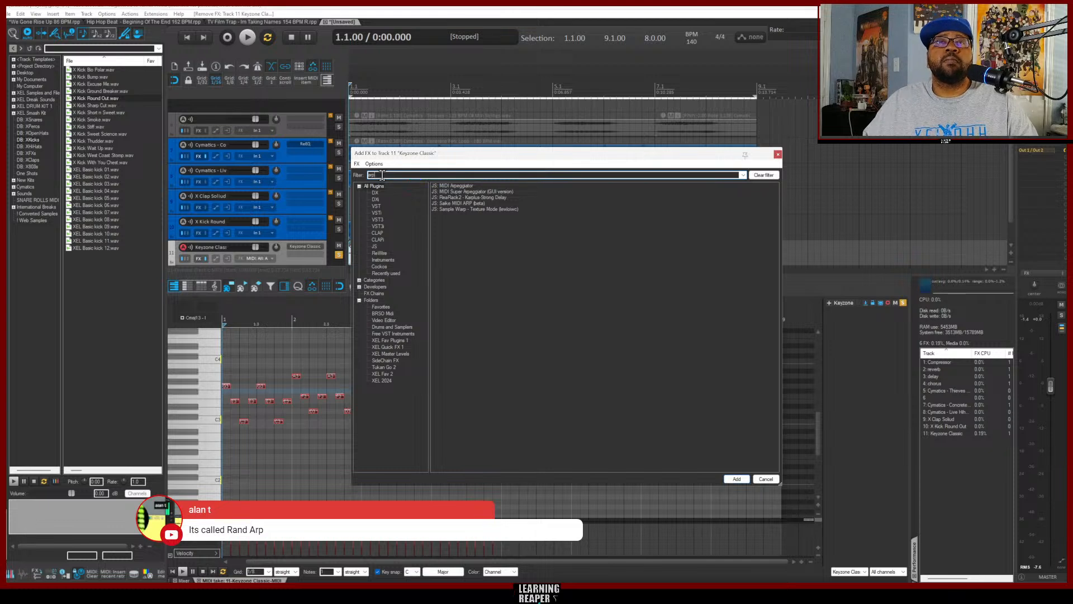
# Add JS MIDI Super Arpeggiator (GUI version) to the track, place it ahead of the Keyzone Classic instrument, and close its window
pyautogui.click(469, 191)
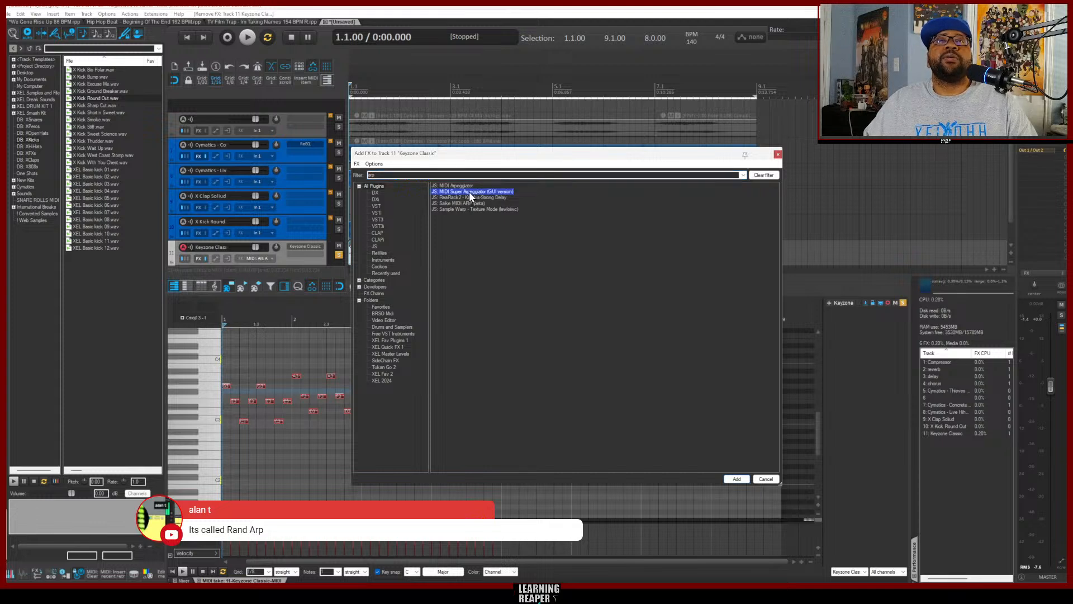
pyautogui.click(736, 479)
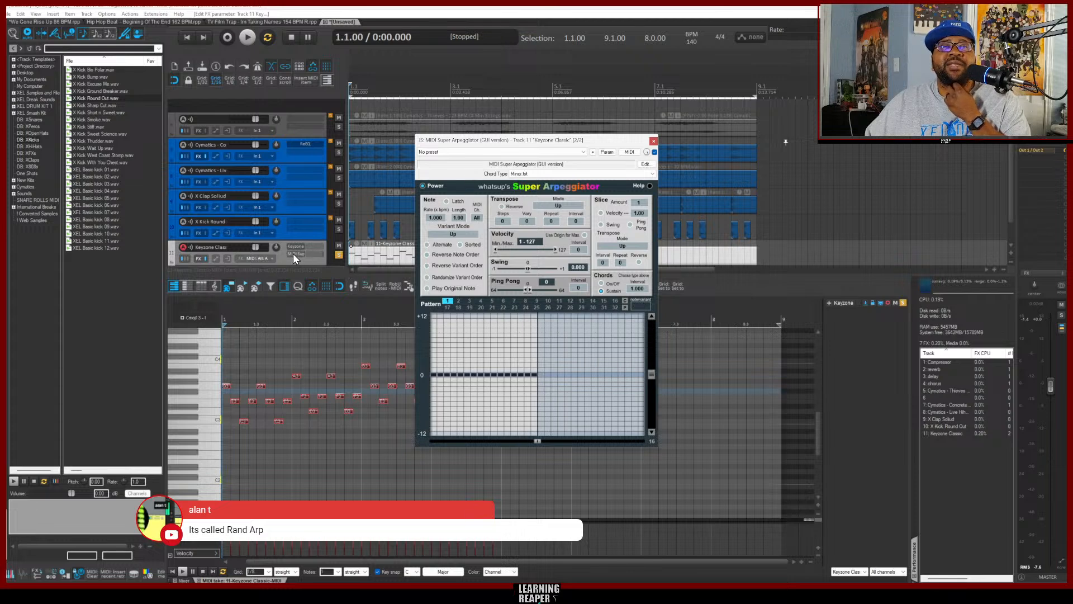
pyautogui.moveTo(293, 253); pyautogui.dragTo(293, 248)
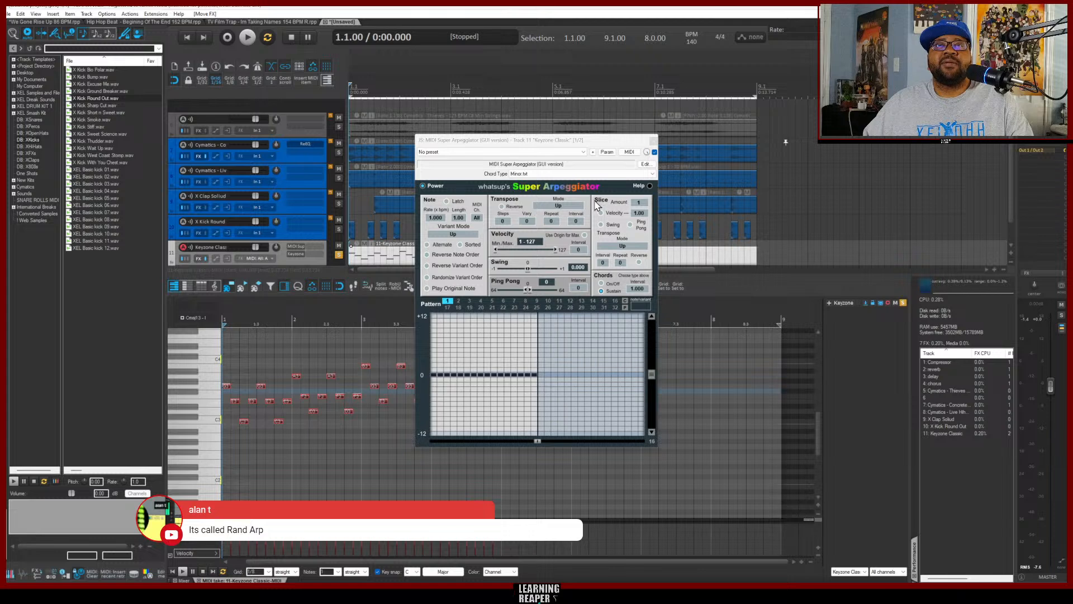
pyautogui.click(653, 140)
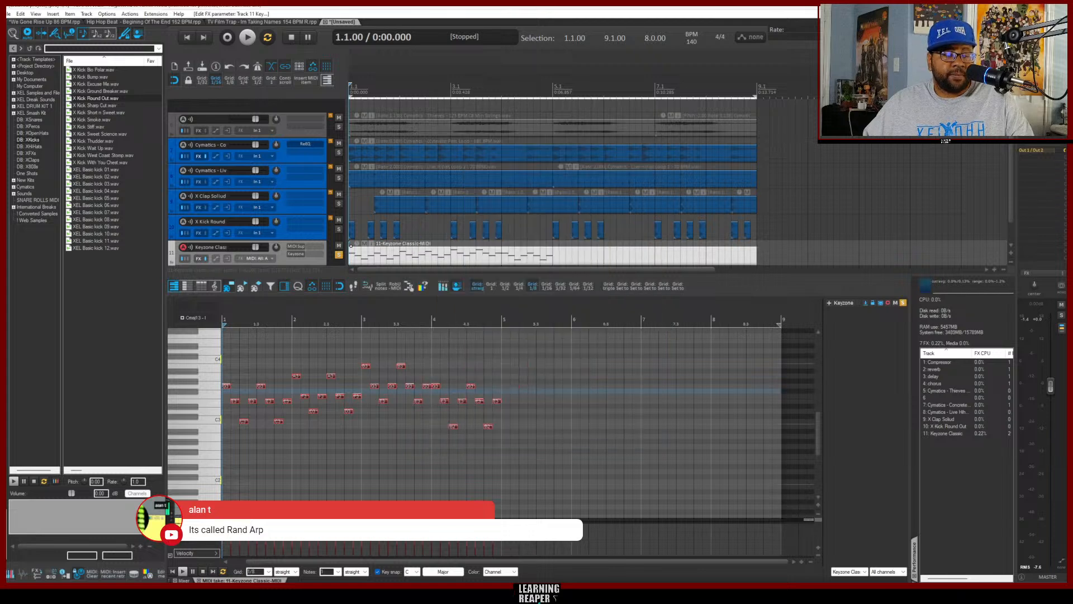